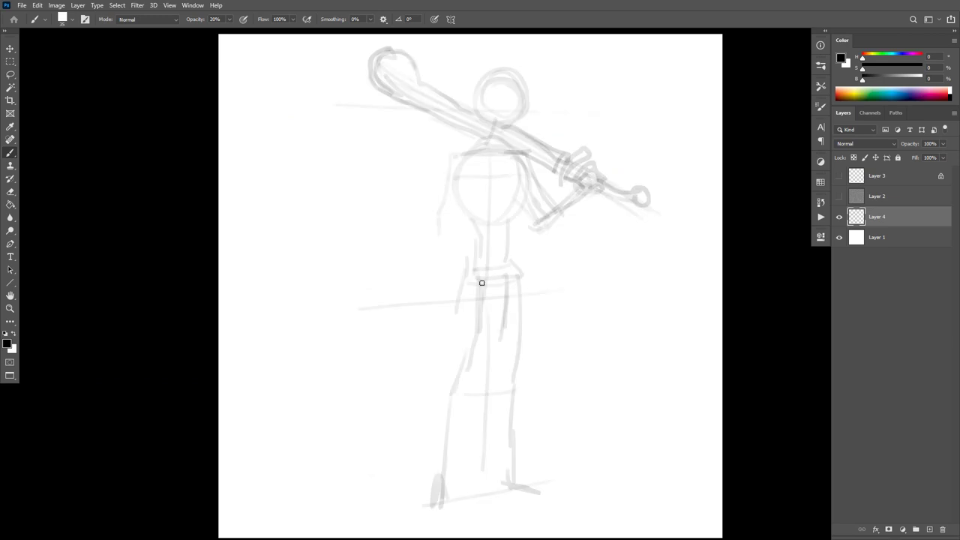
Sketch rounded hip joints and the curved pelvis form over the figure's waist at 20% brush opacity.
{"action": "left_click_drag", "start_coordinate": [481, 281], "coordinate": [472, 305]}
{"action": "left_click_drag", "start_coordinate": [507, 267], "coordinate": [508, 302]}
{"action": "left_click_drag", "start_coordinate": [471, 271], "coordinate": [482, 309]}
{"action": "left_click_drag", "start_coordinate": [492, 239], "coordinate": [504, 297]}
Build up the figure's ribcage and torso contour with loose strokes from the shoulders to the waist.
{"action": "left_click_drag", "start_coordinate": [480, 171], "coordinate": [466, 237]}
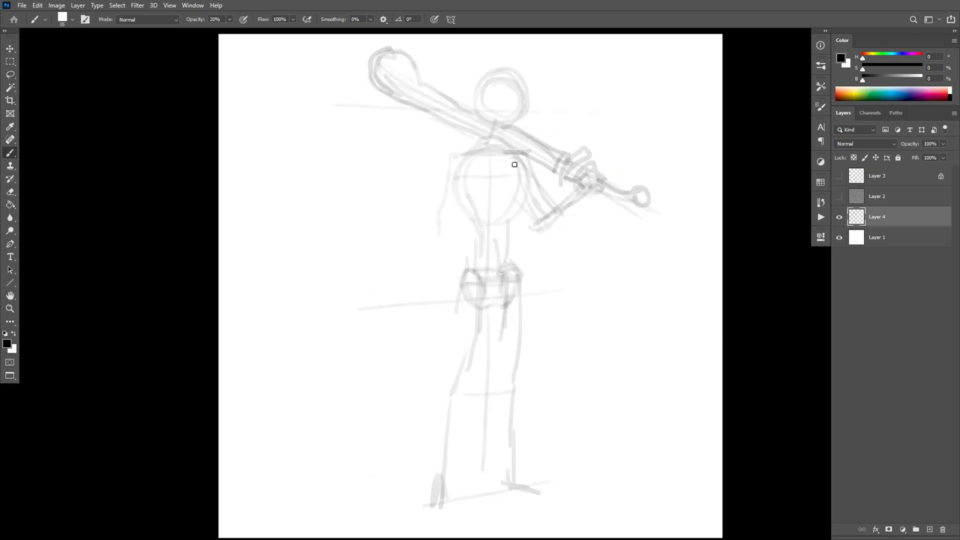
{"action": "left_click_drag", "start_coordinate": [504, 157], "coordinate": [522, 211]}
{"action": "left_click_drag", "start_coordinate": [471, 225], "coordinate": [519, 199]}
{"action": "left_click_drag", "start_coordinate": [470, 168], "coordinate": [459, 215]}
{"action": "left_click_drag", "start_coordinate": [517, 209], "coordinate": [510, 235]}
{"action": "left_click_drag", "start_coordinate": [486, 155], "coordinate": [463, 242]}
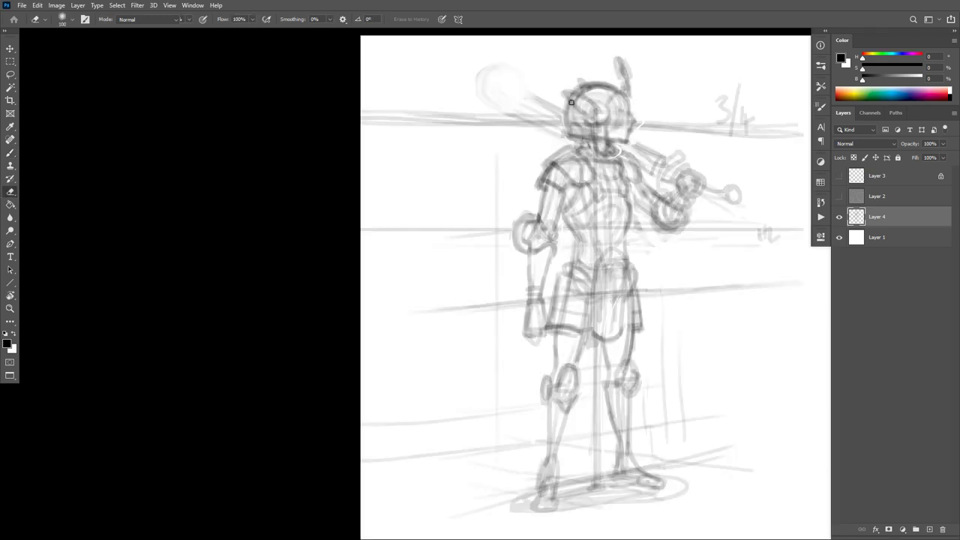
Rework the club behind the helmeted head on Layer 4, alternating between Brush strokes and Eraser.
{"action": "key", "text": "b"}
{"action": "mouse_move", "coordinate": [513, 83]}
{"action": "left_mouse_down"}
{"action": "mouse_move", "coordinate": [508, 123]}
{"action": "mouse_move", "coordinate": [561, 135]}
{"action": "left_mouse_up"}
{"action": "mouse_move", "coordinate": [558, 100]}
{"action": "left_mouse_down"}
{"action": "mouse_move", "coordinate": [528, 86]}
{"action": "mouse_move", "coordinate": [566, 137]}
{"action": "mouse_move", "coordinate": [661, 155]}
{"action": "mouse_move", "coordinate": [654, 183]}
{"action": "mouse_move", "coordinate": [707, 192]}
{"action": "left_mouse_up"}
{"action": "key", "text": "e"}
{"action": "key", "text": "b"}
{"action": "key", "text": "e"}
{"action": "key", "text": "b"}
{"action": "key", "text": "e"}
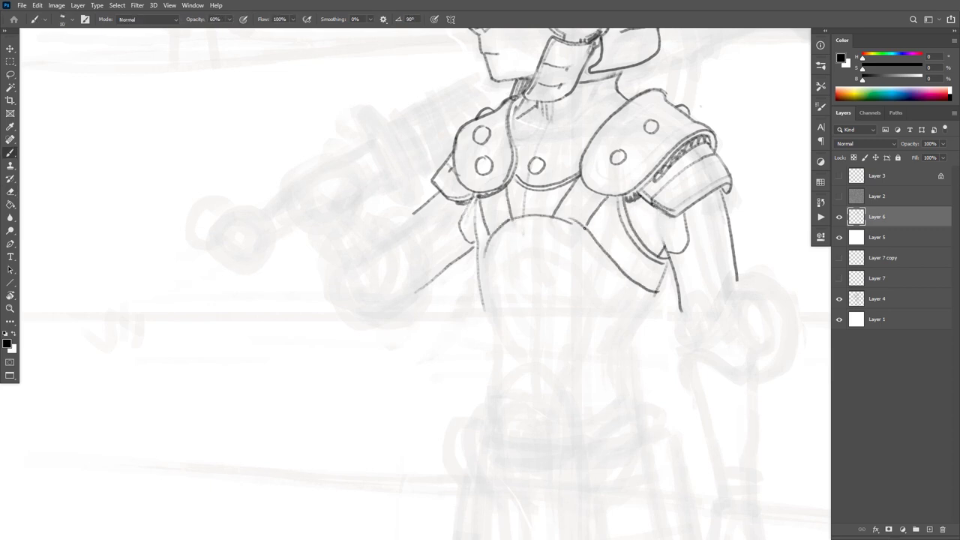
Ink the breastplate's edges, straps and rivets on Layer 6 with the Brush at 60% opacity.
{"action": "left_click_drag", "start_coordinate": [585, 228], "coordinate": [613, 197]}
{"action": "mouse_move", "coordinate": [507, 182]}
{"action": "left_mouse_down"}
{"action": "mouse_move", "coordinate": [512, 220]}
{"action": "mouse_move", "coordinate": [484, 305]}
{"action": "left_mouse_up"}
{"action": "left_click_drag", "start_coordinate": [559, 233], "coordinate": [558, 234]}
{"action": "left_click_drag", "start_coordinate": [508, 237], "coordinate": [506, 239]}
{"action": "left_click_drag", "start_coordinate": [517, 145], "coordinate": [517, 161]}
{"action": "left_click_drag", "start_coordinate": [525, 120], "coordinate": [534, 180]}
{"action": "key", "text": "e"}
{"action": "key", "text": "b"}
{"action": "left_click_drag", "start_coordinate": [511, 108], "coordinate": [513, 110]}
{"action": "key", "text": "ctrl+minus"}
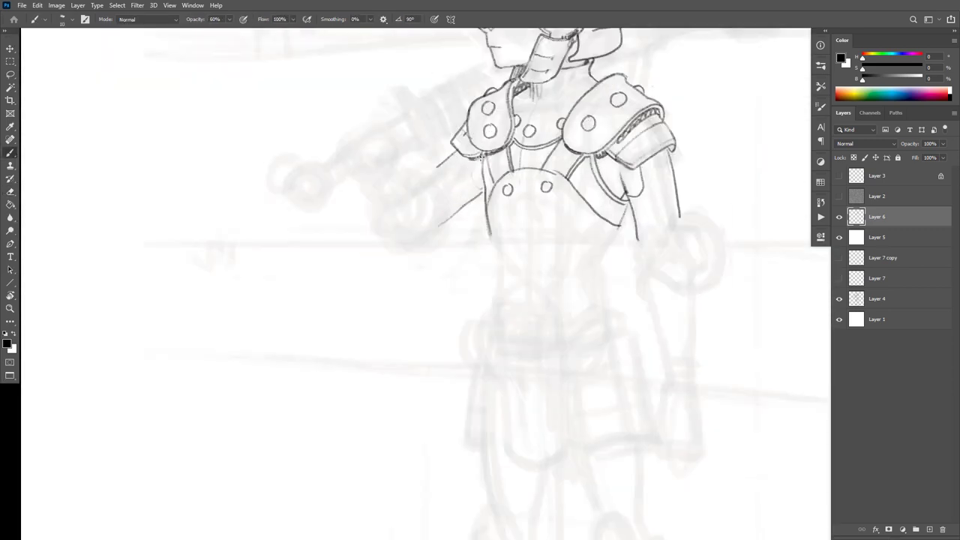
Ink the round elbow guard on the hanging arm, cleaning up overlapping lines with the Eraser.
{"action": "left_click_drag", "start_coordinate": [633, 239], "coordinate": [674, 229]}
{"action": "key", "text": "e"}
{"action": "mouse_move", "coordinate": [707, 264]}
{"action": "left_mouse_down"}
{"action": "mouse_move", "coordinate": [712, 240]}
{"action": "mouse_move", "coordinate": [696, 267]}
{"action": "mouse_move", "coordinate": [673, 258]}
{"action": "left_mouse_up"}
{"action": "key", "text": "b"}
{"action": "left_click_drag", "start_coordinate": [639, 286], "coordinate": [647, 296]}
{"action": "mouse_move", "coordinate": [696, 279]}
{"action": "left_mouse_down"}
{"action": "mouse_move", "coordinate": [699, 222]}
{"action": "mouse_move", "coordinate": [696, 285]}
{"action": "left_mouse_up"}
{"action": "key", "text": "ctrl+z"}
{"action": "left_click_drag", "start_coordinate": [717, 241], "coordinate": [719, 260]}
{"action": "left_click_drag", "start_coordinate": [714, 274], "coordinate": [701, 287]}
{"action": "left_click_drag", "start_coordinate": [641, 218], "coordinate": [662, 241]}
Ink both contours of the hanging arm's forearm below the elbow guard.
{"action": "left_click_drag", "start_coordinate": [650, 292], "coordinate": [664, 357]}
{"action": "mouse_move", "coordinate": [651, 279]}
{"action": "left_mouse_down"}
{"action": "mouse_move", "coordinate": [660, 315]}
{"action": "mouse_move", "coordinate": [648, 296]}
{"action": "left_mouse_up"}
{"action": "left_click_drag", "start_coordinate": [696, 292], "coordinate": [694, 384]}
Ink the long edges of the club's handle and shaft, and switch to the layer below with the Eraser.
{"action": "left_click_drag", "start_coordinate": [336, 169], "coordinate": [376, 144]}
{"action": "mouse_move", "coordinate": [387, 167]}
{"action": "left_mouse_down"}
{"action": "mouse_move", "coordinate": [363, 195]}
{"action": "mouse_move", "coordinate": [380, 199]}
{"action": "mouse_move", "coordinate": [327, 191]}
{"action": "left_mouse_up"}
{"action": "left_click_drag", "start_coordinate": [385, 150], "coordinate": [408, 141]}
{"action": "key", "text": "ctrl+minus"}
{"action": "left_click_drag", "start_coordinate": [367, 290], "coordinate": [595, 156]}
{"action": "key", "text": "alt+["}
{"action": "key", "text": "e"}
{"action": "key", "text": "ctrl+plus"}
{"action": "key", "text": "ctrl+plus"}
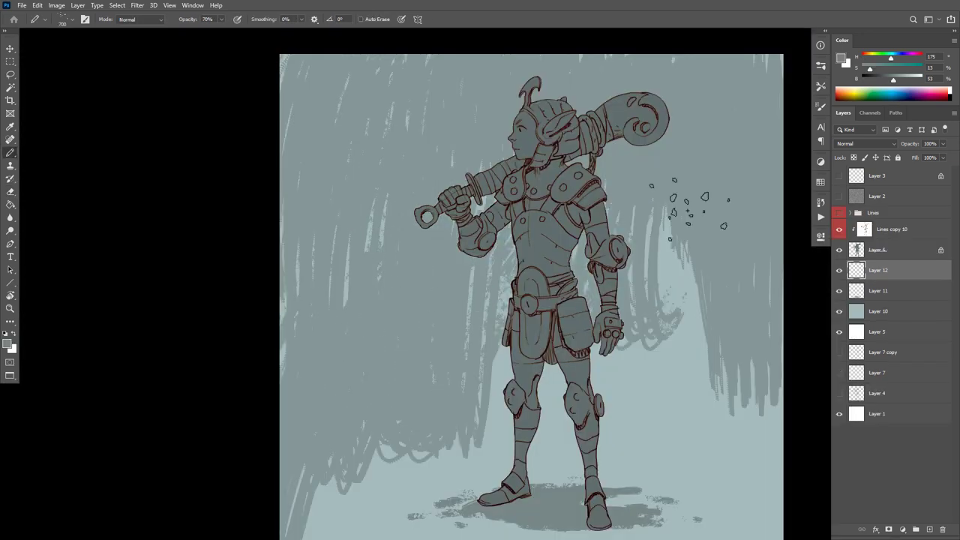
Paint textured grey-teal strokes around the figure on Layer 12 at 70% opacity, sampling the lighter background colour for the lower area.
{"action": "left_click_drag", "start_coordinate": [668, 180], "coordinate": [660, 345]}
{"action": "left_click_drag", "start_coordinate": [660, 351], "coordinate": [651, 292]}
{"action": "left_click", "coordinate": [649, 368], "text": "alt"}
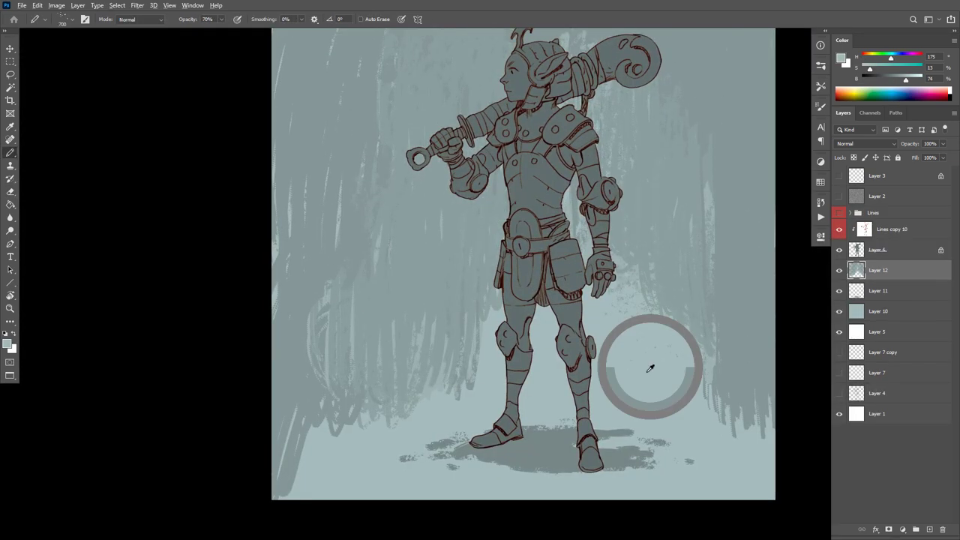
{"action": "left_click_drag", "start_coordinate": [698, 341], "coordinate": [732, 397]}
{"action": "left_click_drag", "start_coordinate": [679, 293], "coordinate": [668, 214]}
{"action": "left_click_drag", "start_coordinate": [443, 308], "coordinate": [303, 443]}
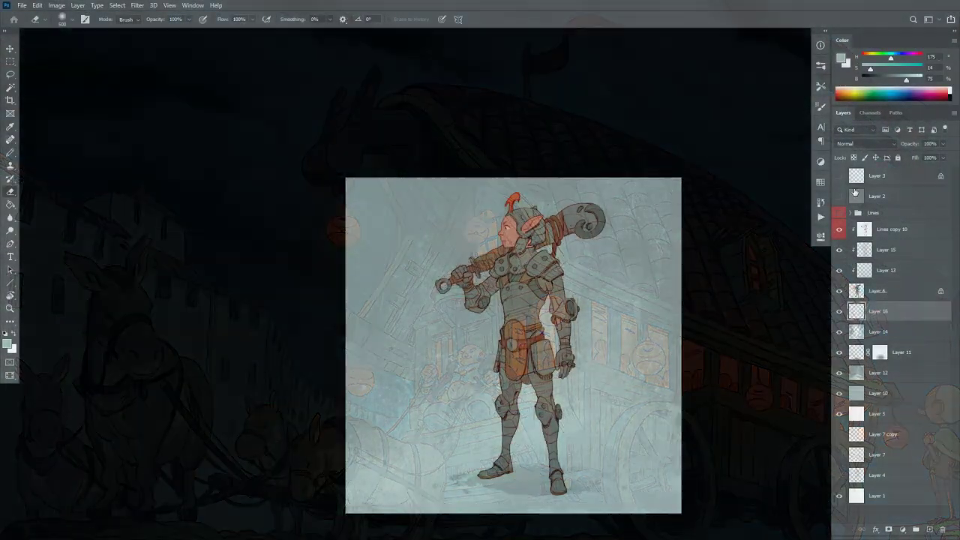
Fit the whole painting on screen and select the Lines copy 10 layer.
{"action": "key", "text": "ctrl+0"}
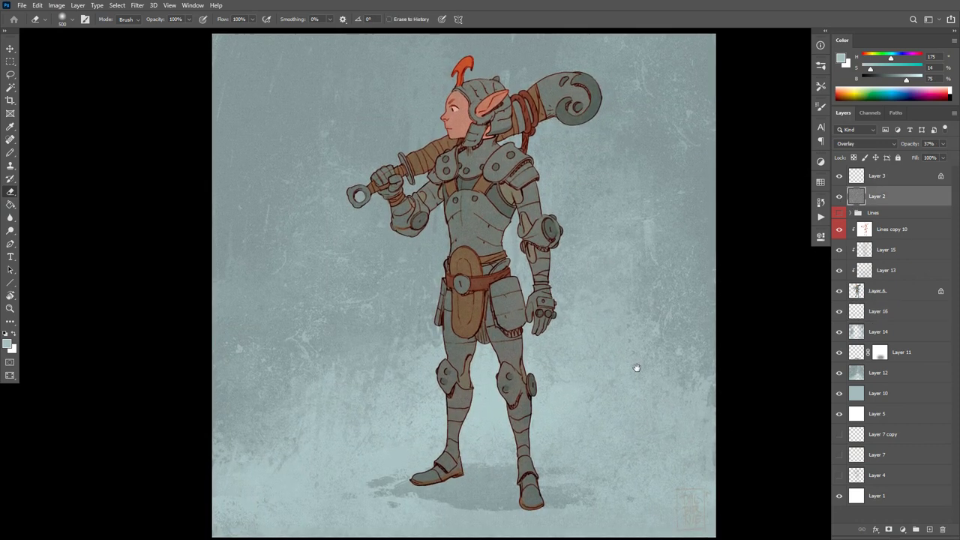
{"action": "left_click", "coordinate": [882, 228]}
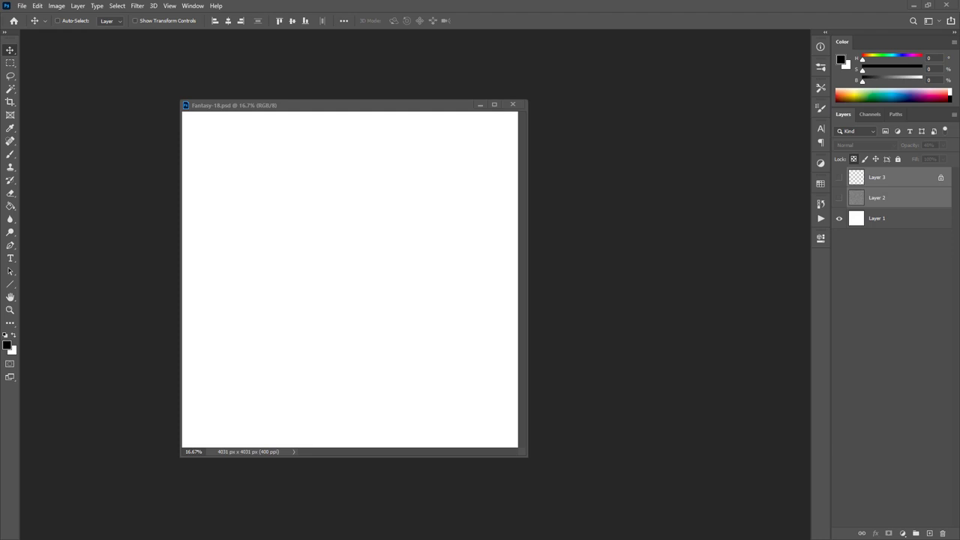
Reposition the blank Fantasy-18.psd window and cycle its screen modes back to the standard window.
{"action": "left_click_drag", "start_coordinate": [408, 110], "coordinate": [480, 98]}
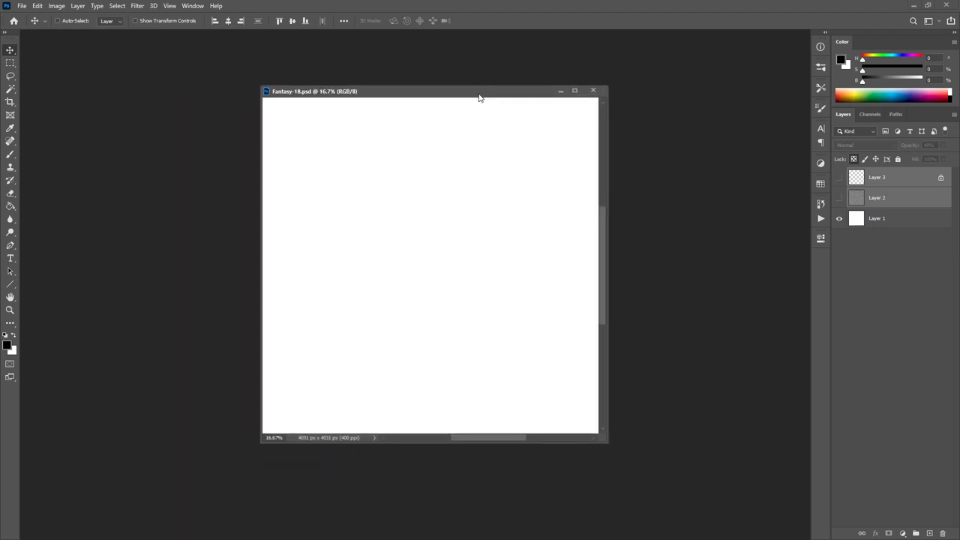
{"action": "key", "text": "f"}
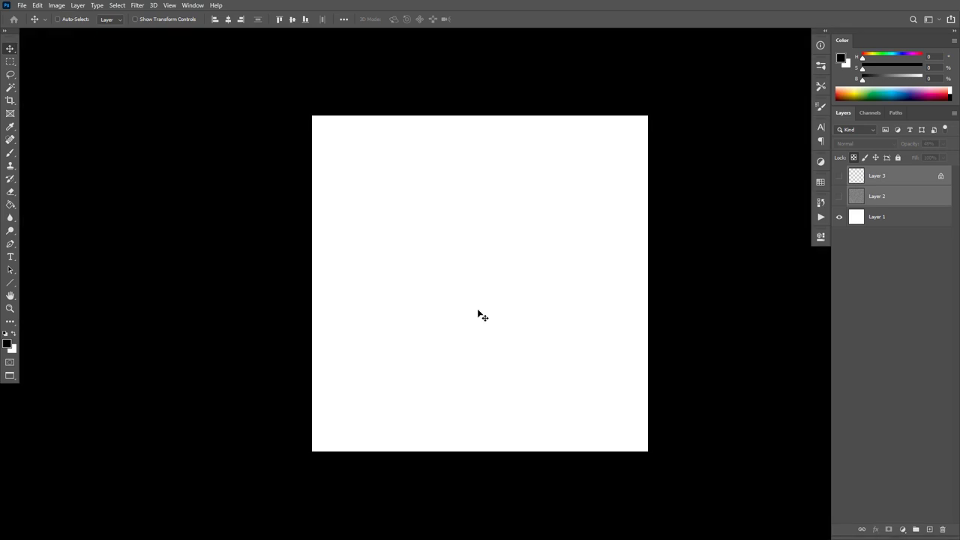
{"action": "key", "text": "f"}
{"action": "key", "text": "f"}
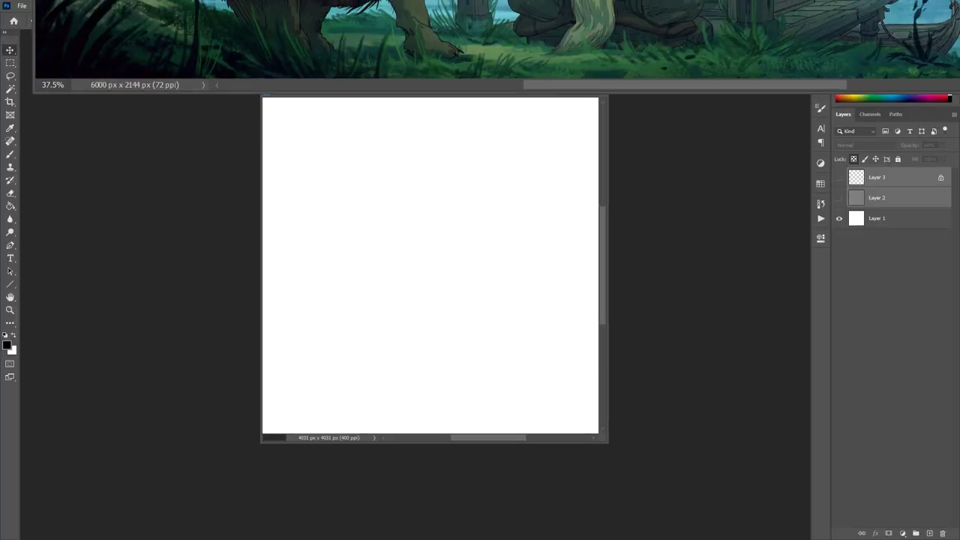
Examine the LionRiders---1---Color.jpg painting by moving its window into view and back out.
{"action": "left_click_drag", "start_coordinate": [506, 0], "coordinate": [343, 45]}
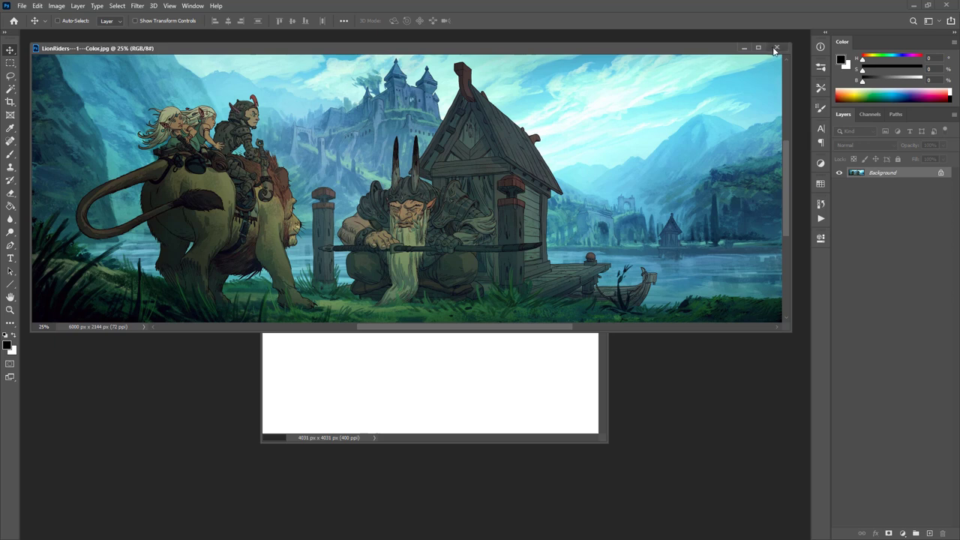
{"action": "left_click_drag", "start_coordinate": [704, 51], "coordinate": [708, 0]}
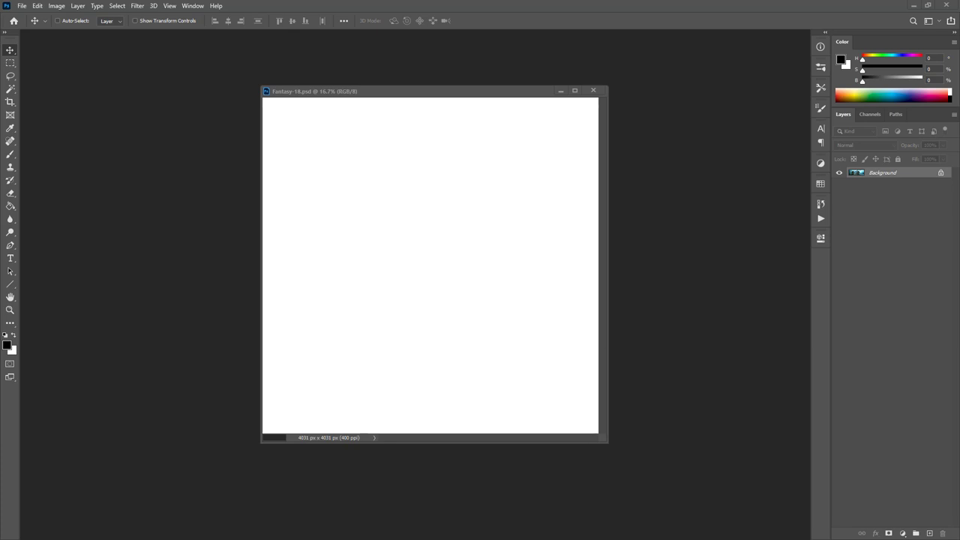
Display Fantasy-18.psd full screen and add an empty layer above Layer 1 for sketching with the Brush.
{"action": "key", "text": "f"}
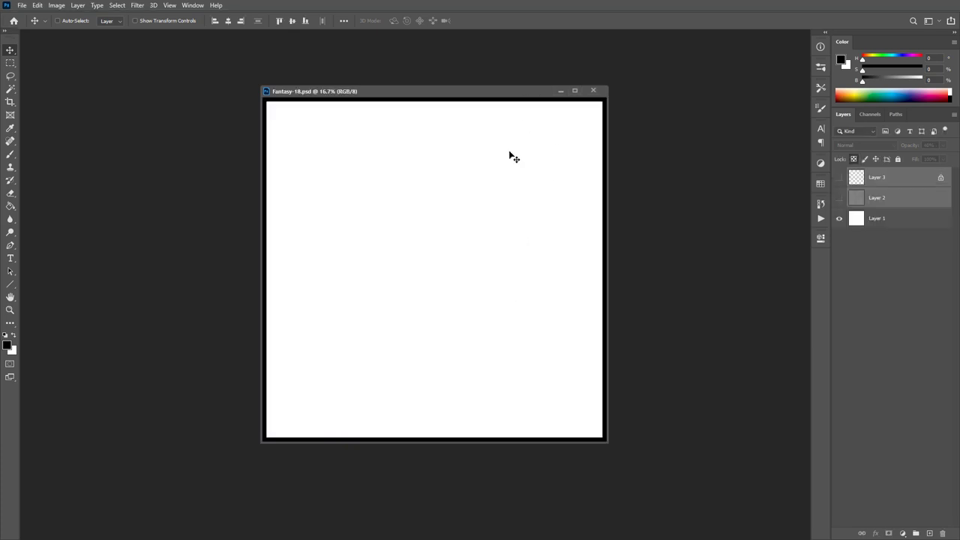
{"action": "scroll", "coordinate": [582, 304], "scroll_direction": "up", "scroll_amount": 1}
{"action": "left_click", "coordinate": [882, 219]}
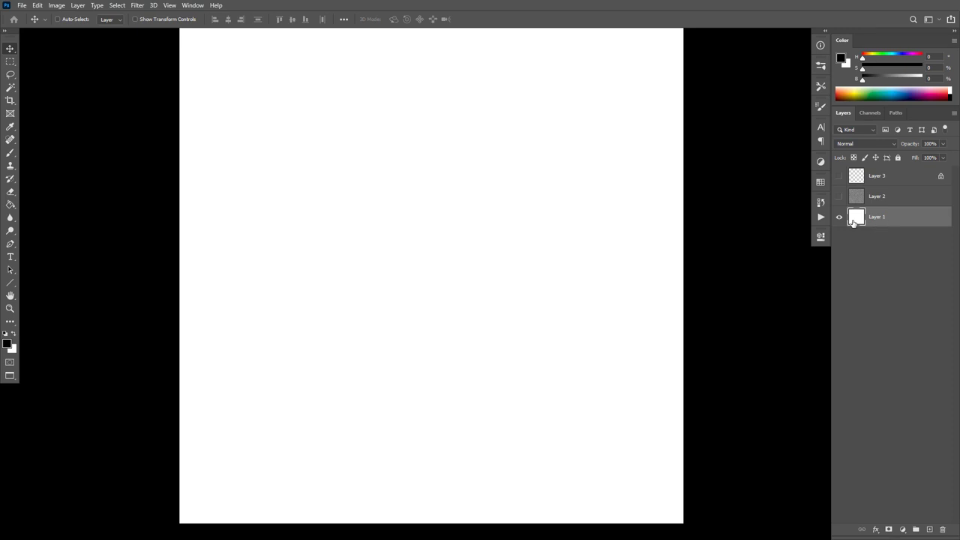
{"action": "key", "text": "ctrl+shift+alt+n"}
{"action": "key", "text": "b"}
{"action": "key", "text": "."}
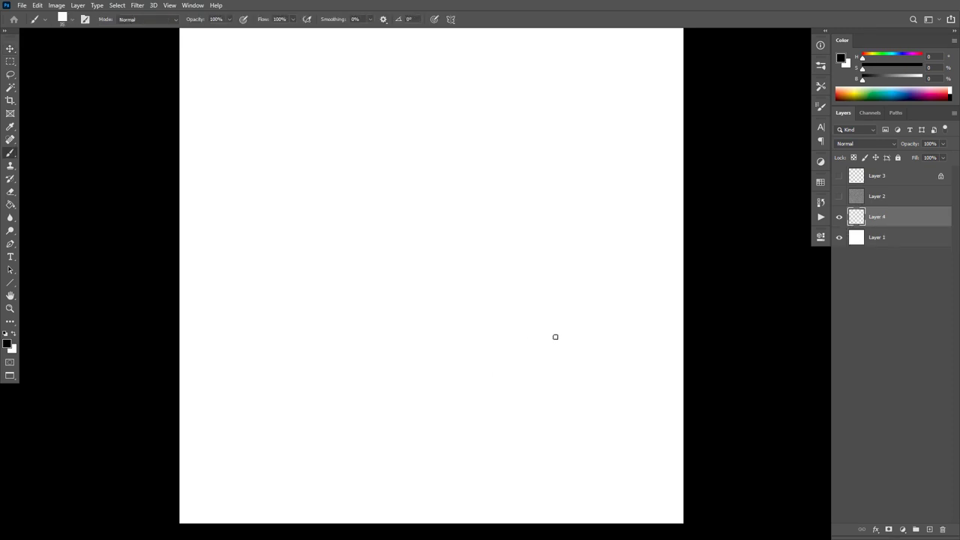
Set the Brush opacity to 20%, drawing test strokes before and after the change and undoing them.
{"action": "mouse_move", "coordinate": [563, 237]}
{"action": "left_mouse_down"}
{"action": "mouse_move", "coordinate": [480, 289]}
{"action": "mouse_move", "coordinate": [581, 364]}
{"action": "mouse_move", "coordinate": [576, 242]}
{"action": "mouse_move", "coordinate": [461, 309]}
{"action": "mouse_move", "coordinate": [574, 270]}
{"action": "left_mouse_up"}
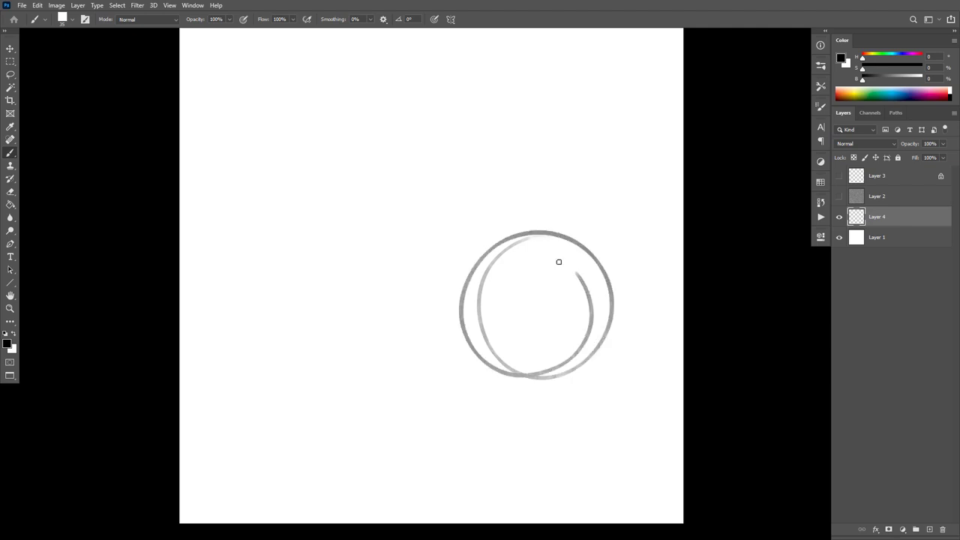
{"action": "key", "text": "ctrl+z"}
{"action": "key", "text": "2"}
{"action": "mouse_move", "coordinate": [500, 159]}
{"action": "left_mouse_down"}
{"action": "mouse_move", "coordinate": [527, 368]}
{"action": "mouse_move", "coordinate": [412, 253]}
{"action": "mouse_move", "coordinate": [514, 315]}
{"action": "left_mouse_up"}
{"action": "key", "text": "ctrl+z"}
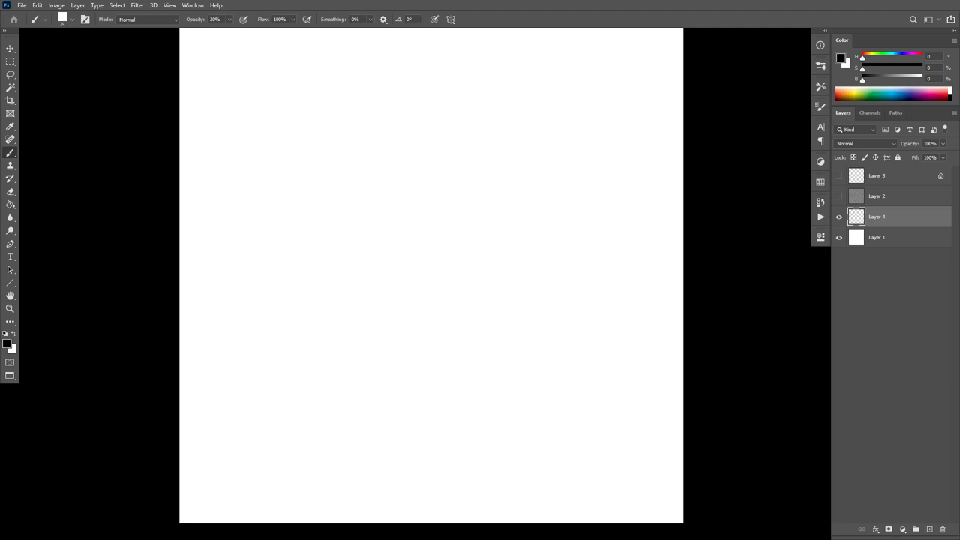
{"action": "mouse_move", "coordinate": [480, 149]}
{"action": "left_mouse_down"}
{"action": "mouse_move", "coordinate": [472, 345]}
{"action": "mouse_move", "coordinate": [482, 182]}
{"action": "mouse_move", "coordinate": [357, 287]}
{"action": "left_mouse_up"}
{"action": "left_click_drag", "start_coordinate": [382, 318], "coordinate": [480, 336]}
{"action": "key", "text": "ctrl+z"}
{"action": "left_click_drag", "start_coordinate": [426, 159], "coordinate": [485, 152]}
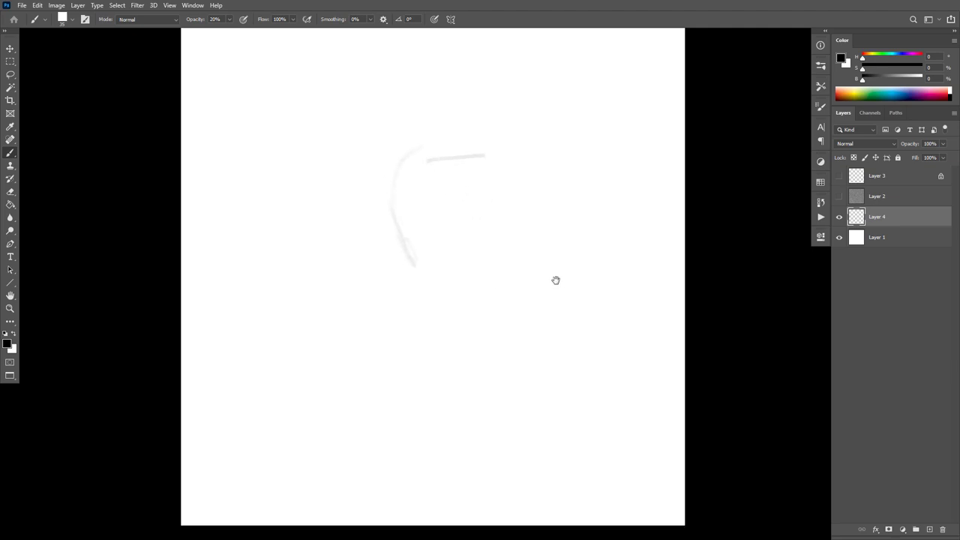
{"action": "left_click_drag", "start_coordinate": [543, 255], "coordinate": [574, 268]}
{"action": "key", "text": "ctrl+z"}
{"action": "key", "text": "ctrl+z"}
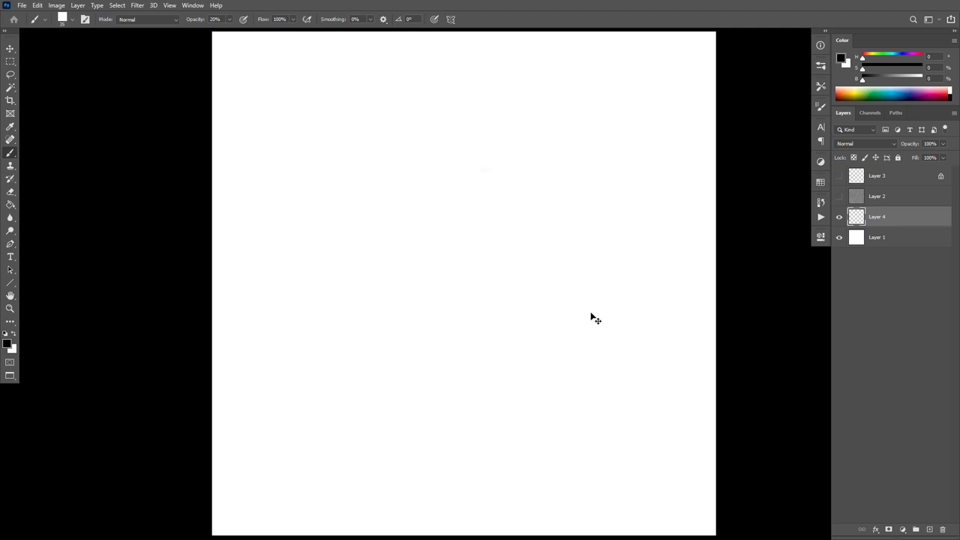
Sketch three faint tilted guide lines across the canvas at head, hip and foot level.
{"action": "left_click_drag", "start_coordinate": [396, 110], "coordinate": [608, 106]}
{"action": "left_click_drag", "start_coordinate": [353, 286], "coordinate": [576, 306]}
{"action": "left_click_drag", "start_coordinate": [351, 437], "coordinate": [559, 454]}
{"action": "key", "text": "ctrl+z"}
{"action": "left_click_drag", "start_coordinate": [367, 473], "coordinate": [510, 499]}
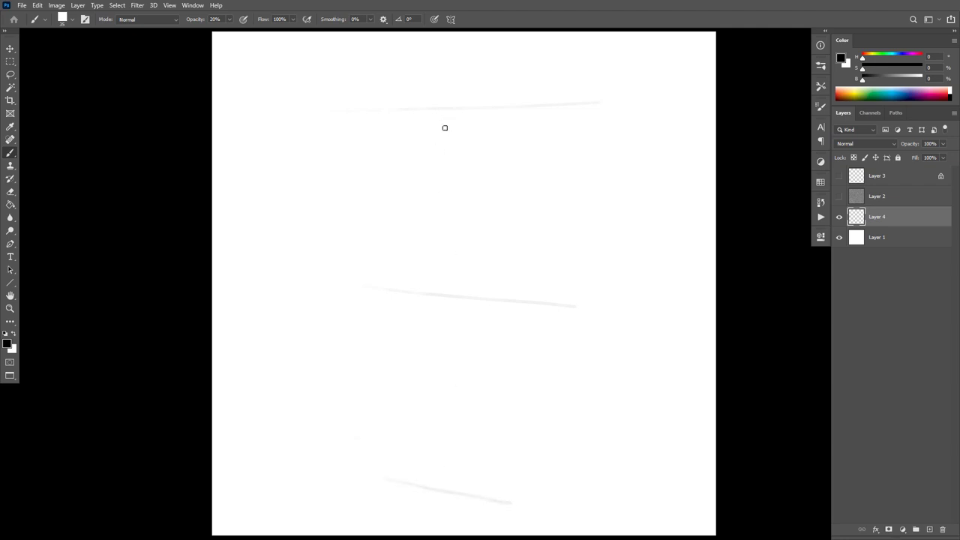
Sketch the figure's vertical centre line, oval ribcage and waist, with a short neck and round head above.
{"action": "mouse_move", "coordinate": [444, 154]}
{"action": "left_mouse_down"}
{"action": "mouse_move", "coordinate": [450, 467]}
{"action": "mouse_move", "coordinate": [423, 148]}
{"action": "mouse_move", "coordinate": [439, 143]}
{"action": "mouse_move", "coordinate": [472, 199]}
{"action": "mouse_move", "coordinate": [427, 263]}
{"action": "mouse_move", "coordinate": [458, 267]}
{"action": "mouse_move", "coordinate": [429, 264]}
{"action": "mouse_move", "coordinate": [455, 275]}
{"action": "left_mouse_up"}
{"action": "left_click_drag", "start_coordinate": [409, 174], "coordinate": [478, 176]}
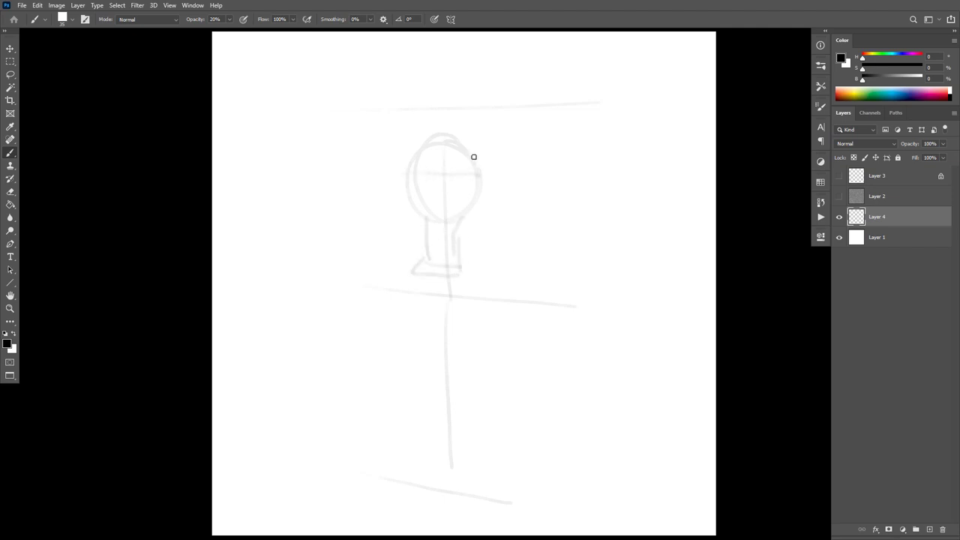
{"action": "left_click_drag", "start_coordinate": [449, 141], "coordinate": [438, 116]}
{"action": "mouse_move", "coordinate": [427, 82]}
{"action": "left_mouse_down"}
{"action": "mouse_move", "coordinate": [450, 96]}
{"action": "mouse_move", "coordinate": [427, 123]}
{"action": "mouse_move", "coordinate": [439, 79]}
{"action": "mouse_move", "coordinate": [459, 100]}
{"action": "mouse_move", "coordinate": [430, 120]}
{"action": "left_mouse_up"}
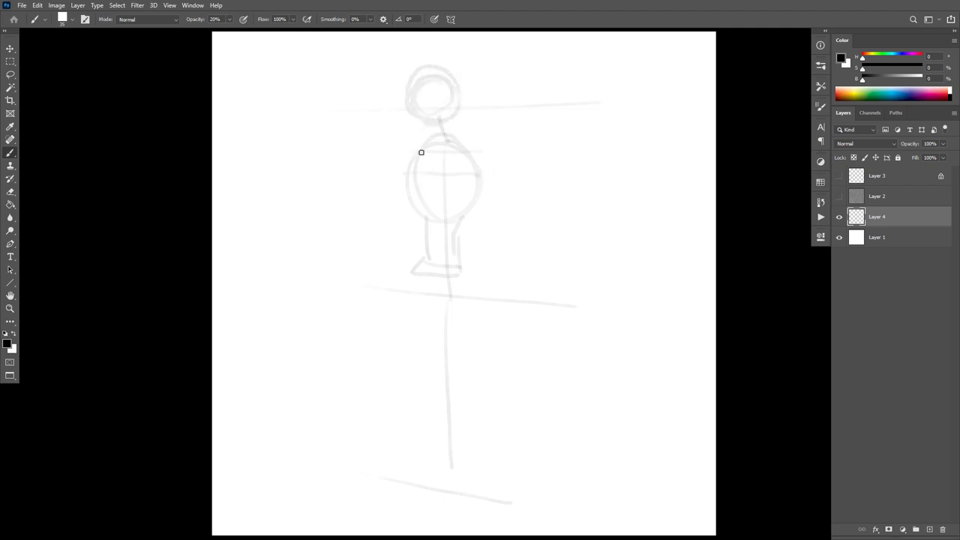
Sketch one arm hanging from the shoulder and the other bent upward with a rounded hand.
{"action": "left_click_drag", "start_coordinate": [483, 152], "coordinate": [494, 208]}
{"action": "left_click_drag", "start_coordinate": [413, 159], "coordinate": [371, 212]}
{"action": "left_click_drag", "start_coordinate": [347, 173], "coordinate": [350, 175]}
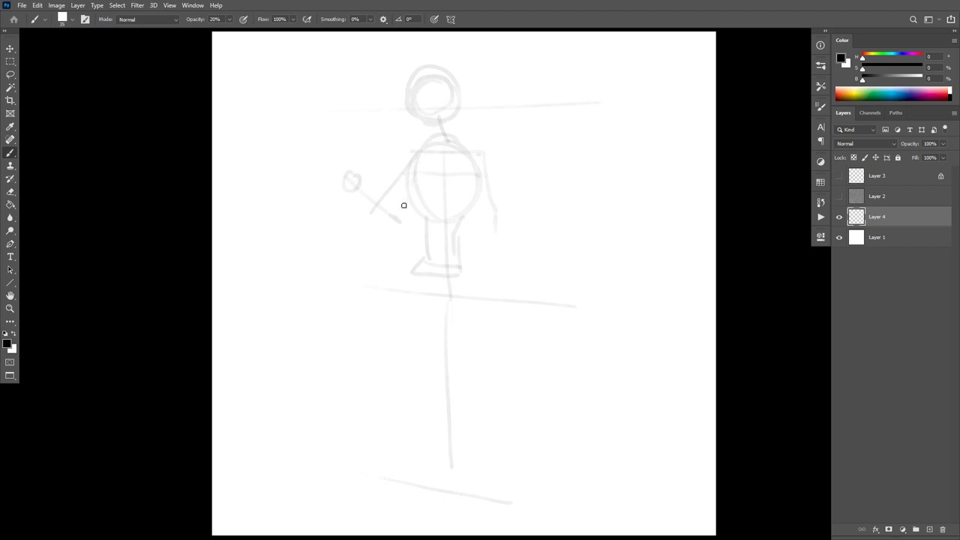
{"action": "left_click_drag", "start_coordinate": [393, 219], "coordinate": [354, 184]}
Draw the club's diagonal axis through the raised hand and thicken the bent arm's upper arm and forearm.
{"action": "left_click_drag", "start_coordinate": [496, 99], "coordinate": [299, 213]}
{"action": "left_click_drag", "start_coordinate": [340, 177], "coordinate": [397, 225]}
{"action": "left_click_drag", "start_coordinate": [419, 155], "coordinate": [384, 215]}
{"action": "mouse_move", "coordinate": [473, 153]}
{"action": "left_mouse_down"}
{"action": "mouse_move", "coordinate": [405, 150]}
{"action": "mouse_move", "coordinate": [378, 208]}
{"action": "mouse_move", "coordinate": [393, 218]}
{"action": "mouse_move", "coordinate": [327, 175]}
{"action": "mouse_move", "coordinate": [352, 176]}
{"action": "mouse_move", "coordinate": [338, 161]}
{"action": "mouse_move", "coordinate": [352, 182]}
{"action": "left_mouse_up"}
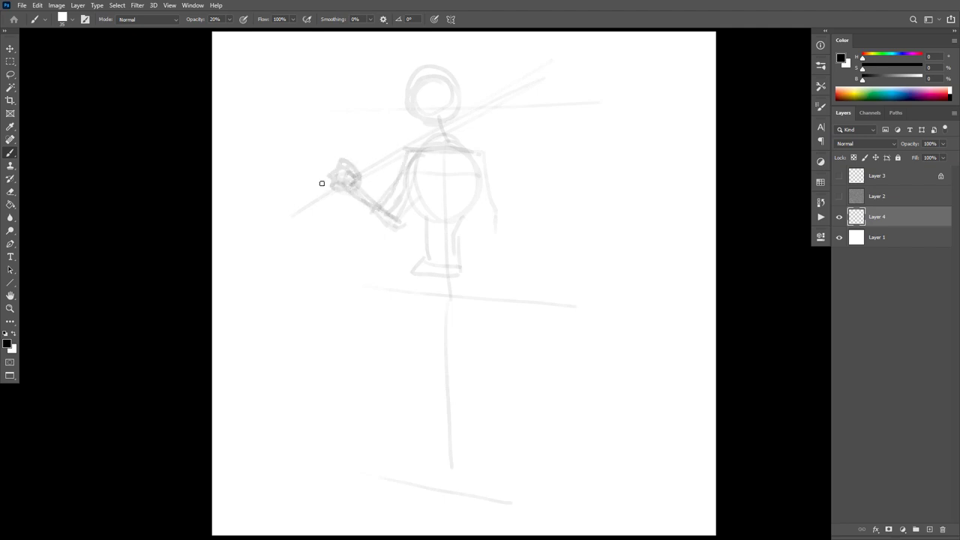
Build up the club's shaft with parallel diagonal lines from beyond the fist to above the far shoulder.
{"action": "left_click_drag", "start_coordinate": [385, 151], "coordinate": [498, 89]}
{"action": "left_click_drag", "start_coordinate": [432, 121], "coordinate": [274, 213]}
{"action": "left_click_drag", "start_coordinate": [331, 181], "coordinate": [288, 206]}
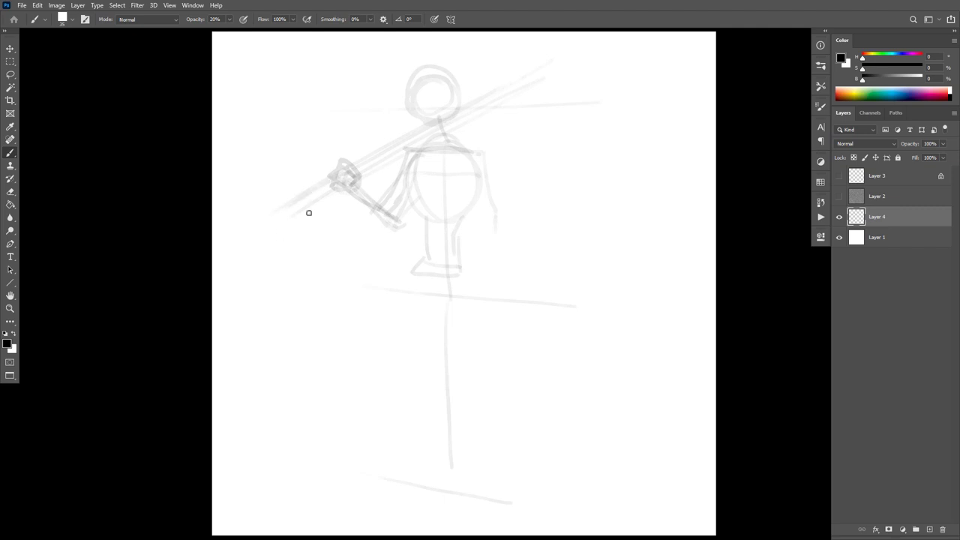
{"action": "left_click_drag", "start_coordinate": [435, 128], "coordinate": [554, 62]}
{"action": "mouse_move", "coordinate": [424, 141]}
{"action": "left_mouse_down"}
{"action": "mouse_move", "coordinate": [531, 88]}
{"action": "mouse_move", "coordinate": [545, 74]}
{"action": "mouse_move", "coordinate": [519, 65]}
{"action": "mouse_move", "coordinate": [536, 50]}
{"action": "mouse_move", "coordinate": [540, 91]}
{"action": "mouse_move", "coordinate": [446, 137]}
{"action": "left_mouse_up"}
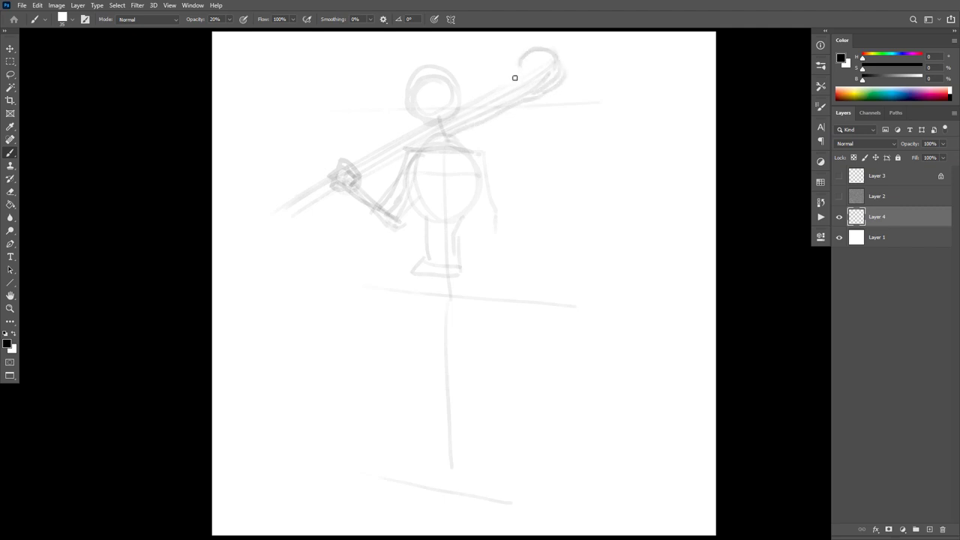
Define the club's upper edge and darken the handle where it meets the gripping fist.
{"action": "mouse_move", "coordinate": [515, 77]}
{"action": "left_mouse_down"}
{"action": "mouse_move", "coordinate": [366, 159]}
{"action": "mouse_move", "coordinate": [350, 148]}
{"action": "mouse_move", "coordinate": [364, 155]}
{"action": "mouse_move", "coordinate": [369, 177]}
{"action": "left_mouse_up"}
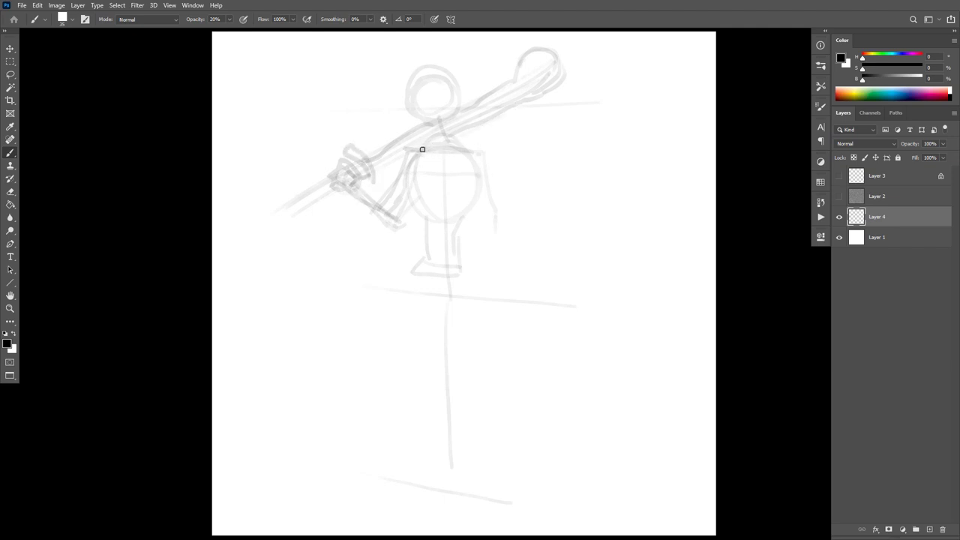
{"action": "left_click_drag", "start_coordinate": [425, 144], "coordinate": [390, 162]}
{"action": "mouse_move", "coordinate": [422, 122]}
{"action": "left_mouse_down"}
{"action": "mouse_move", "coordinate": [367, 157]}
{"action": "mouse_move", "coordinate": [379, 169]}
{"action": "left_mouse_up"}
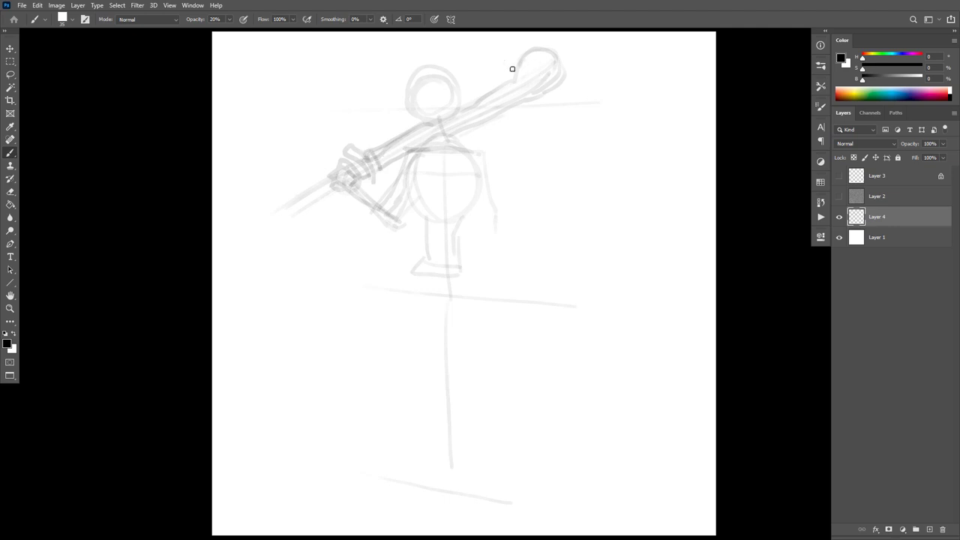
Reinforce the club's bulbous end, add a round pommel below the fist, and strengthen the head outline.
{"action": "left_click_drag", "start_coordinate": [564, 67], "coordinate": [542, 48]}
{"action": "left_click_drag", "start_coordinate": [553, 88], "coordinate": [508, 108]}
{"action": "mouse_move", "coordinate": [543, 49]}
{"action": "left_mouse_down"}
{"action": "mouse_move", "coordinate": [558, 67]}
{"action": "mouse_move", "coordinate": [543, 89]}
{"action": "left_mouse_up"}
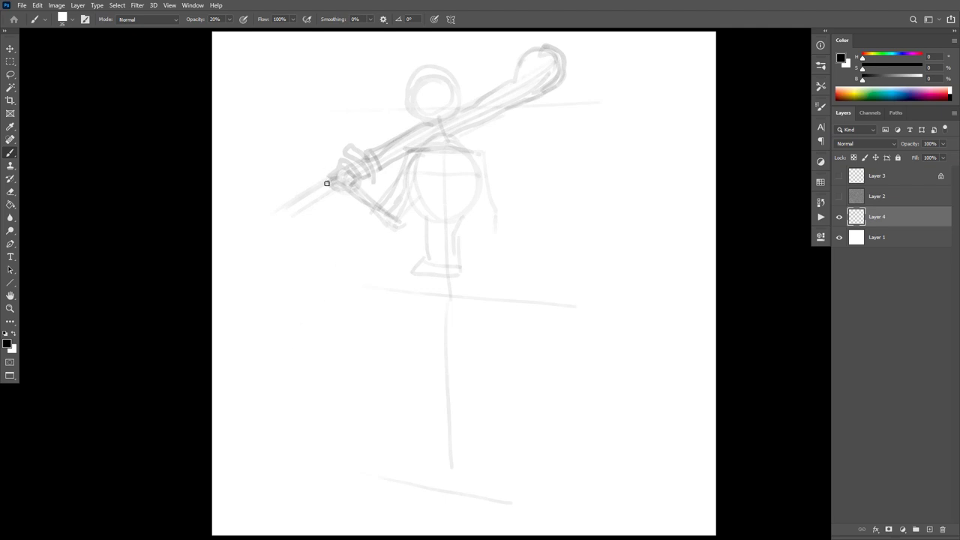
{"action": "mouse_move", "coordinate": [327, 183]}
{"action": "left_mouse_down"}
{"action": "mouse_move", "coordinate": [295, 187]}
{"action": "mouse_move", "coordinate": [298, 197]}
{"action": "mouse_move", "coordinate": [353, 181]}
{"action": "left_mouse_up"}
{"action": "left_click_drag", "start_coordinate": [436, 71], "coordinate": [424, 114]}
Sketch both legs from the pelvis to the ground line, with a knee guide line and simple feet.
{"action": "mouse_move", "coordinate": [468, 273]}
{"action": "left_mouse_down"}
{"action": "mouse_move", "coordinate": [413, 276]}
{"action": "mouse_move", "coordinate": [459, 282]}
{"action": "mouse_move", "coordinate": [429, 273]}
{"action": "mouse_move", "coordinate": [430, 326]}
{"action": "left_mouse_up"}
{"action": "mouse_move", "coordinate": [453, 277]}
{"action": "left_mouse_down"}
{"action": "mouse_move", "coordinate": [454, 321]}
{"action": "mouse_move", "coordinate": [432, 336]}
{"action": "mouse_move", "coordinate": [478, 311]}
{"action": "mouse_move", "coordinate": [466, 367]}
{"action": "mouse_move", "coordinate": [482, 390]}
{"action": "left_mouse_up"}
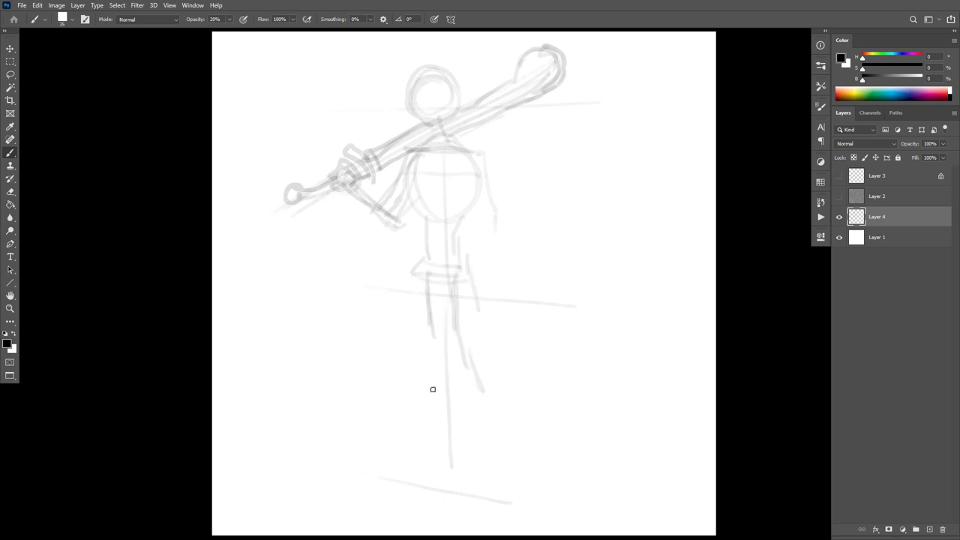
{"action": "left_click_drag", "start_coordinate": [420, 388], "coordinate": [471, 392]}
{"action": "left_click_drag", "start_coordinate": [414, 272], "coordinate": [420, 480]}
{"action": "left_click_drag", "start_coordinate": [481, 401], "coordinate": [497, 504]}
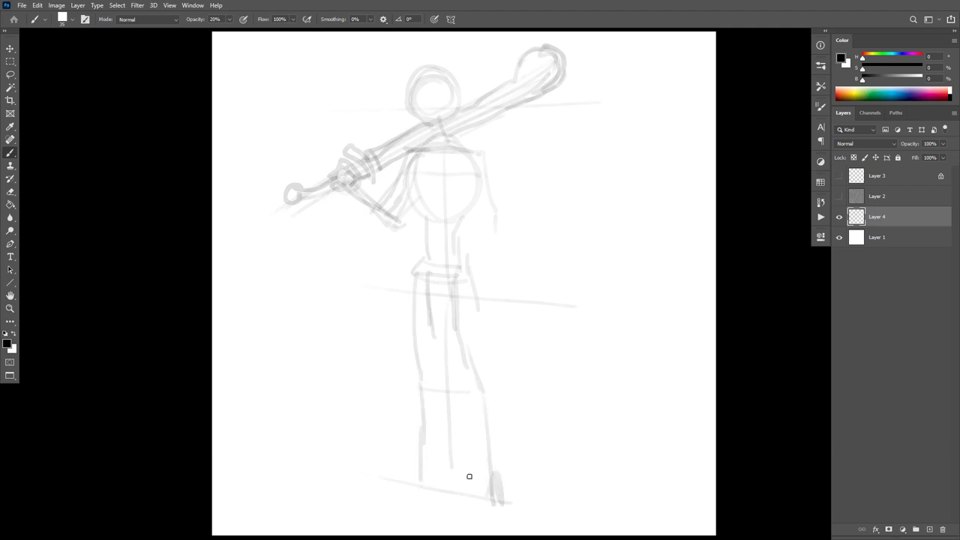
{"action": "left_click_drag", "start_coordinate": [423, 486], "coordinate": [427, 469]}
{"action": "left_click_drag", "start_coordinate": [395, 490], "coordinate": [433, 480]}
Flip the canvas horizontally to mirror the figure sketch.
{"action": "key", "text": "space"}
{"action": "left_click_drag", "start_coordinate": [585, 337], "coordinate": [591, 340]}
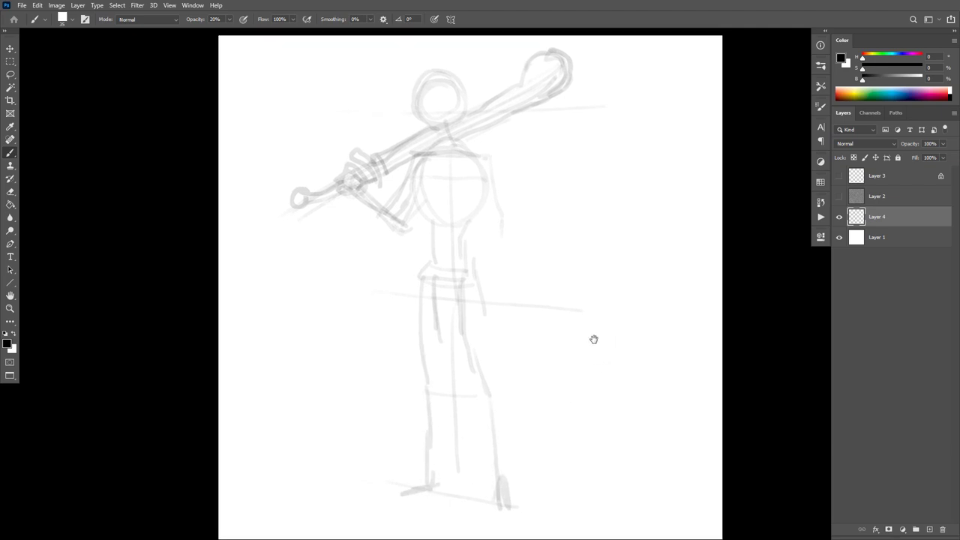
{"action": "key", "text": "ctrl+shift+h"}
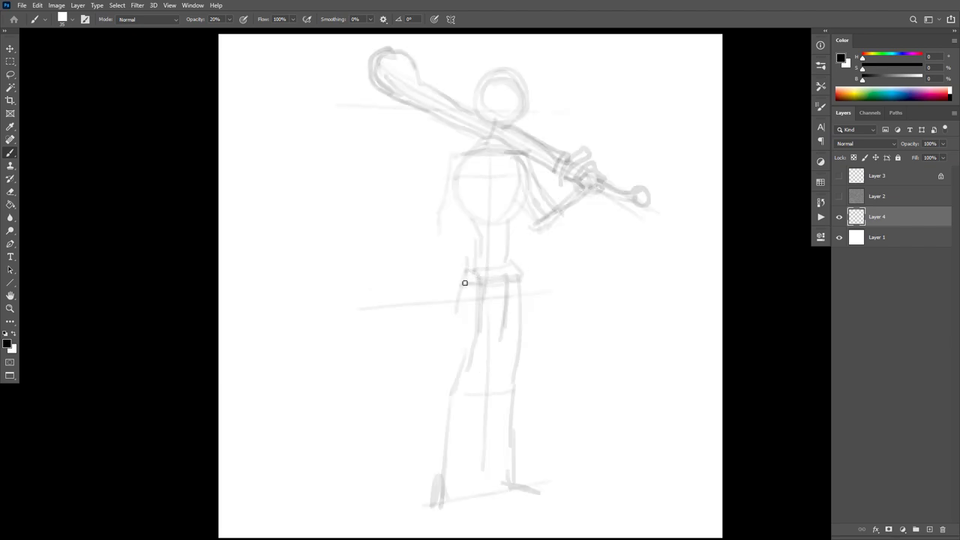
Build up the pelvis with two hip ovals and reshape the ribcage with tapering sides and a lower arch.
{"action": "left_click_drag", "start_coordinate": [465, 282], "coordinate": [480, 276]}
{"action": "mouse_move", "coordinate": [475, 272]}
{"action": "left_mouse_down"}
{"action": "mouse_move", "coordinate": [463, 292]}
{"action": "mouse_move", "coordinate": [511, 299]}
{"action": "mouse_move", "coordinate": [519, 289]}
{"action": "mouse_move", "coordinate": [504, 272]}
{"action": "mouse_move", "coordinate": [502, 296]}
{"action": "left_mouse_up"}
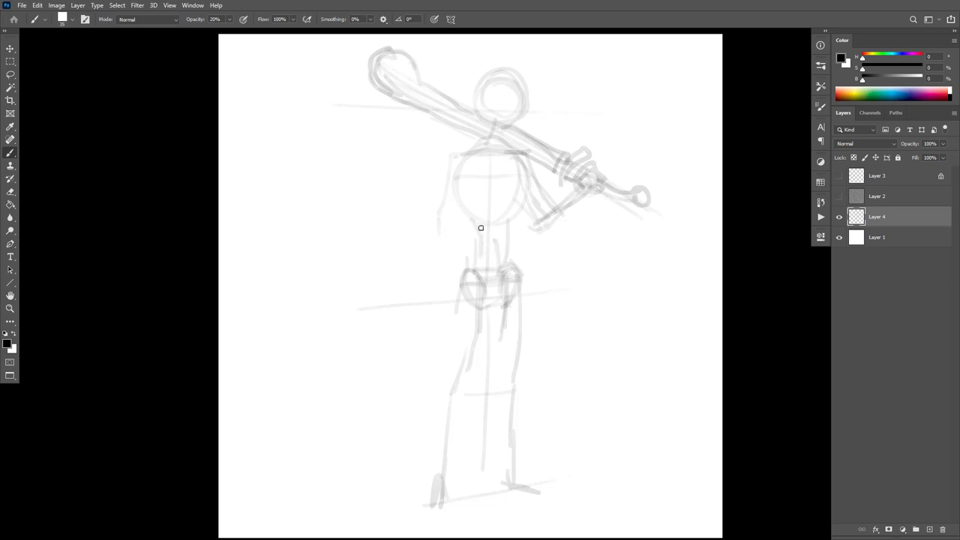
{"action": "mouse_move", "coordinate": [481, 234]}
{"action": "left_mouse_down"}
{"action": "mouse_move", "coordinate": [466, 172]}
{"action": "mouse_move", "coordinate": [497, 148]}
{"action": "mouse_move", "coordinate": [520, 181]}
{"action": "mouse_move", "coordinate": [509, 192]}
{"action": "mouse_move", "coordinate": [505, 159]}
{"action": "mouse_move", "coordinate": [507, 206]}
{"action": "mouse_move", "coordinate": [501, 193]}
{"action": "mouse_move", "coordinate": [513, 216]}
{"action": "mouse_move", "coordinate": [517, 209]}
{"action": "mouse_move", "coordinate": [472, 217]}
{"action": "mouse_move", "coordinate": [511, 207]}
{"action": "mouse_move", "coordinate": [483, 223]}
{"action": "mouse_move", "coordinate": [467, 209]}
{"action": "mouse_move", "coordinate": [461, 180]}
{"action": "left_mouse_up"}
{"action": "left_click_drag", "start_coordinate": [519, 209], "coordinate": [510, 234]}
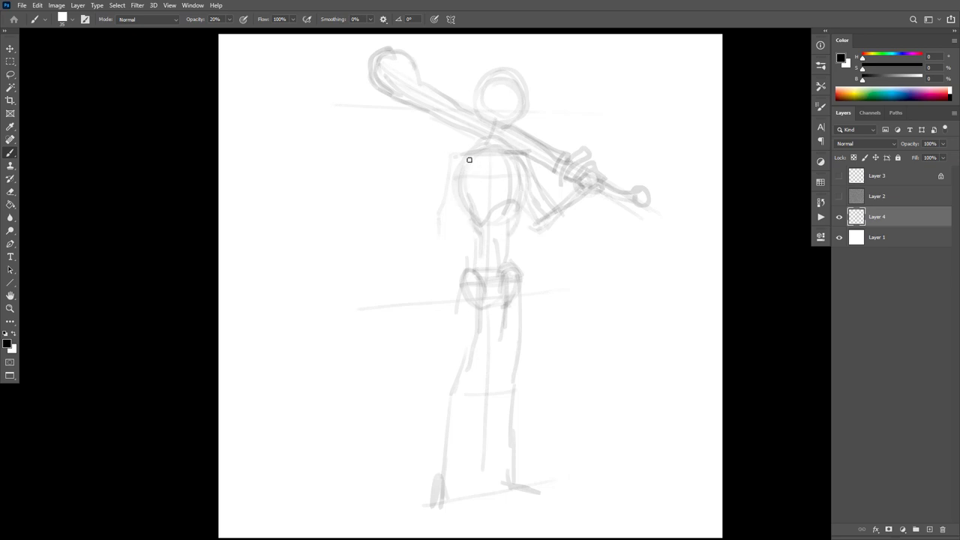
{"action": "left_click_drag", "start_coordinate": [465, 167], "coordinate": [481, 237]}
{"action": "left_click_drag", "start_coordinate": [525, 212], "coordinate": [513, 244]}
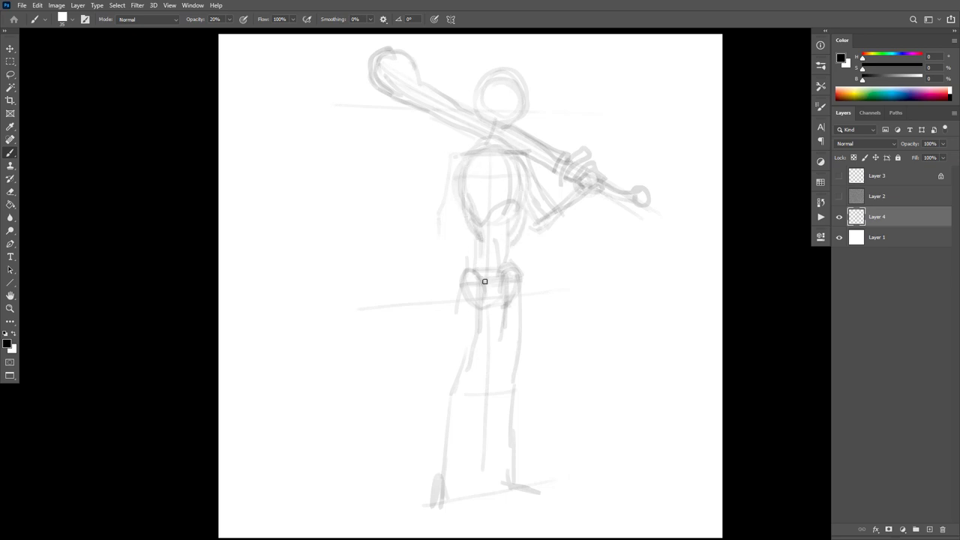
{"action": "mouse_move", "coordinate": [481, 274]}
{"action": "left_mouse_down"}
{"action": "mouse_move", "coordinate": [471, 298]}
{"action": "mouse_move", "coordinate": [508, 293]}
{"action": "mouse_move", "coordinate": [510, 260]}
{"action": "left_mouse_up"}
Draw a long guide line through the base of the head and a horizontal horizon line at the waist, labelled HL.
{"action": "left_click_drag", "start_coordinate": [323, 102], "coordinate": [672, 116]}
{"action": "left_click_drag", "start_coordinate": [502, 236], "coordinate": [672, 241]}
{"action": "left_click_drag", "start_coordinate": [672, 225], "coordinate": [696, 234]}
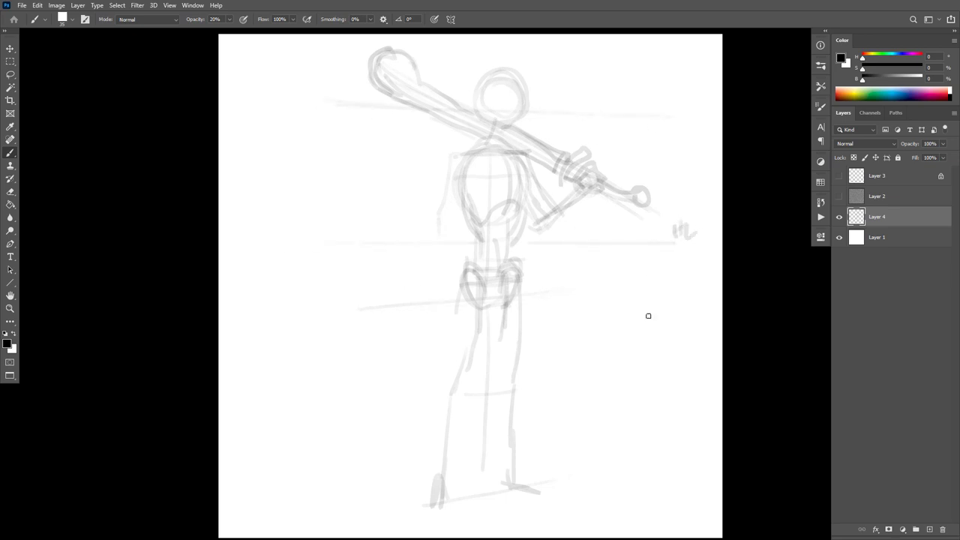
Extend the sloping perspective guides through the hips and beneath the feet well past both sides of the figure.
{"action": "left_click_drag", "start_coordinate": [430, 304], "coordinate": [611, 291]}
{"action": "left_click_drag", "start_coordinate": [360, 519], "coordinate": [638, 471]}
{"action": "key", "text": "ctrl+z"}
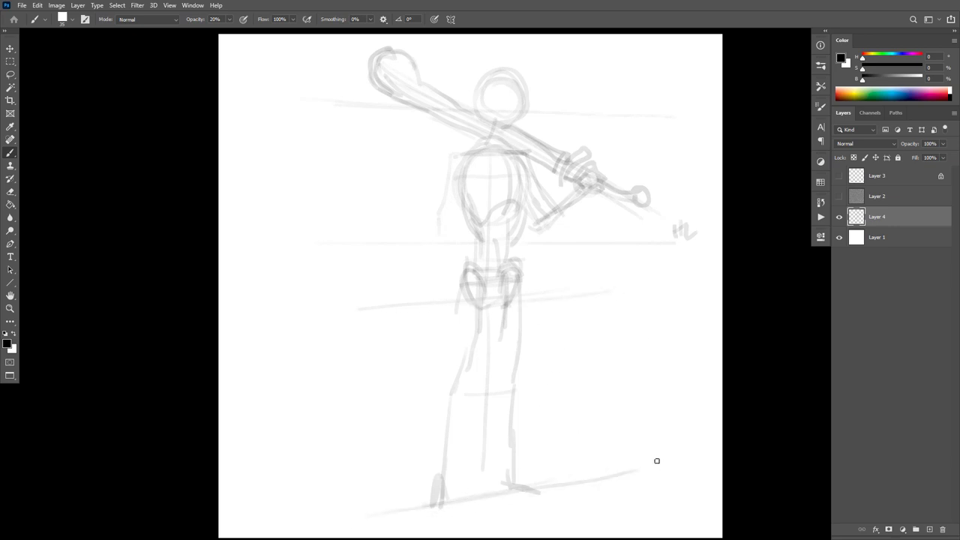
{"action": "left_click_drag", "start_coordinate": [536, 485], "coordinate": [422, 497]}
{"action": "left_click_drag", "start_coordinate": [680, 291], "coordinate": [518, 289]}
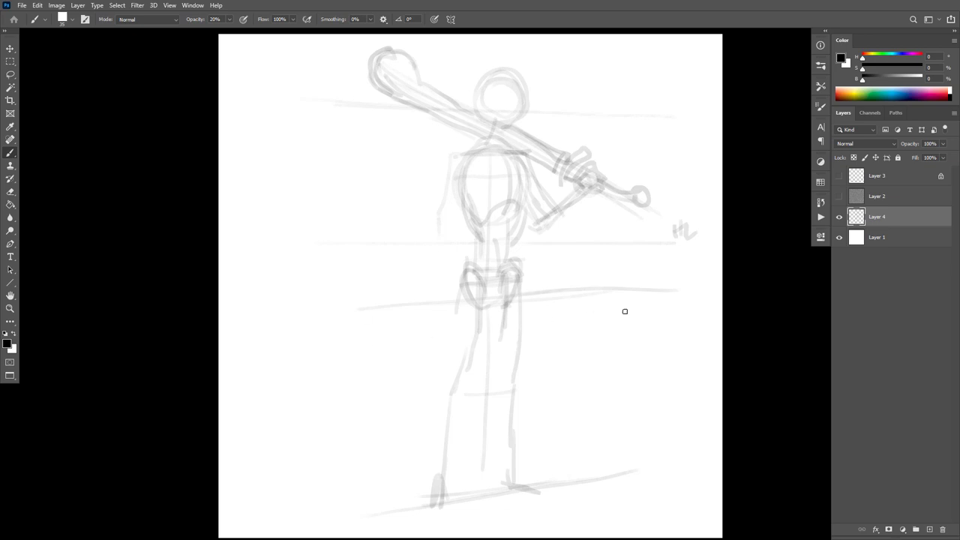
{"action": "key", "text": "ctrl+z"}
{"action": "left_click_drag", "start_coordinate": [657, 285], "coordinate": [322, 311]}
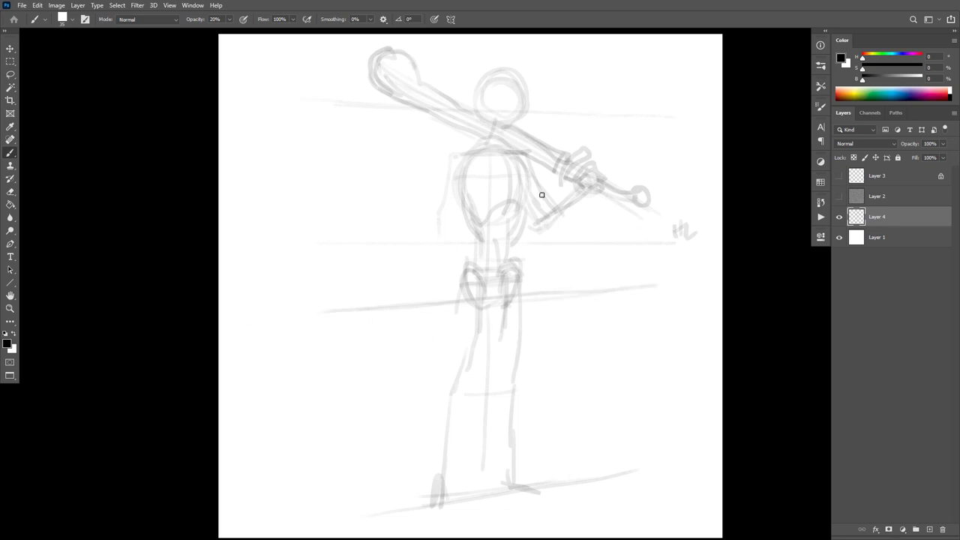
Strengthen the perspective guide behind the head with one long line sloping across the canvas.
{"action": "left_click_drag", "start_coordinate": [587, 261], "coordinate": [675, 272]}
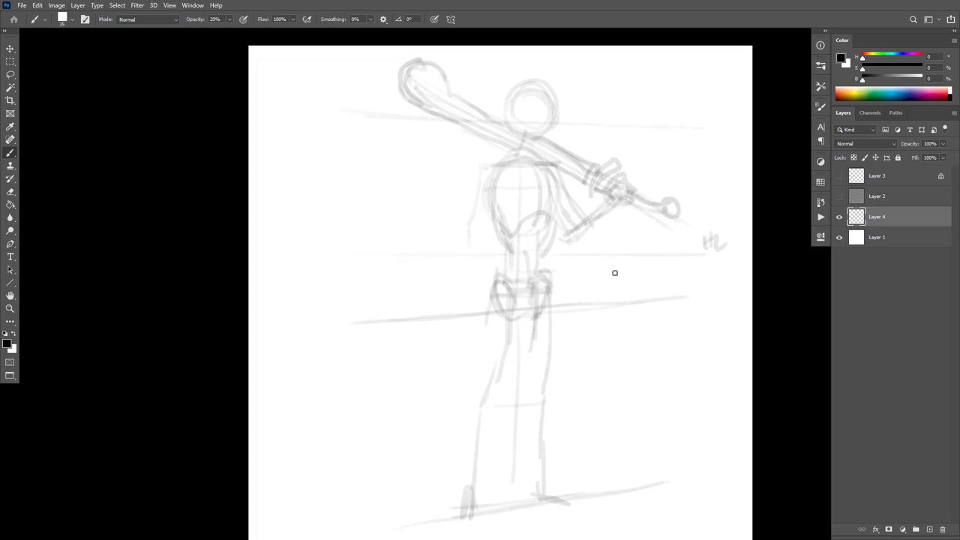
{"action": "mouse_move", "coordinate": [678, 348]}
{"action": "left_mouse_down"}
{"action": "mouse_move", "coordinate": [685, 313]}
{"action": "mouse_move", "coordinate": [668, 333]}
{"action": "left_mouse_up"}
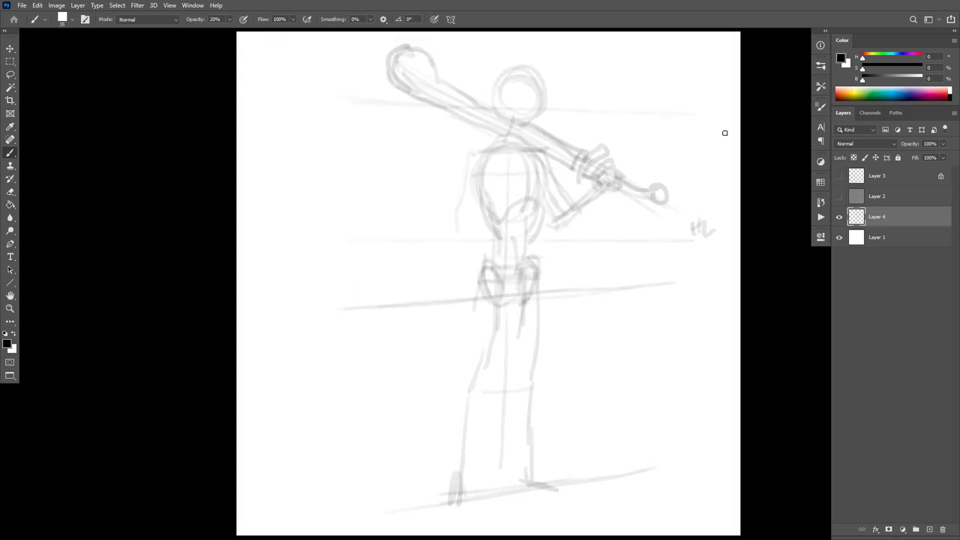
{"action": "left_click_drag", "start_coordinate": [707, 115], "coordinate": [384, 93]}
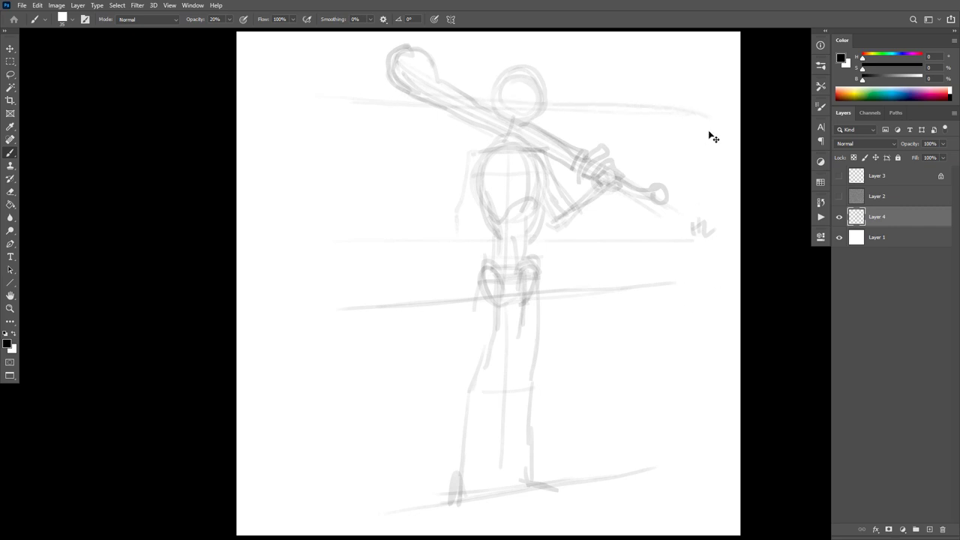
{"action": "key", "text": "ctrl+z"}
{"action": "left_click_drag", "start_coordinate": [712, 117], "coordinate": [311, 97]}
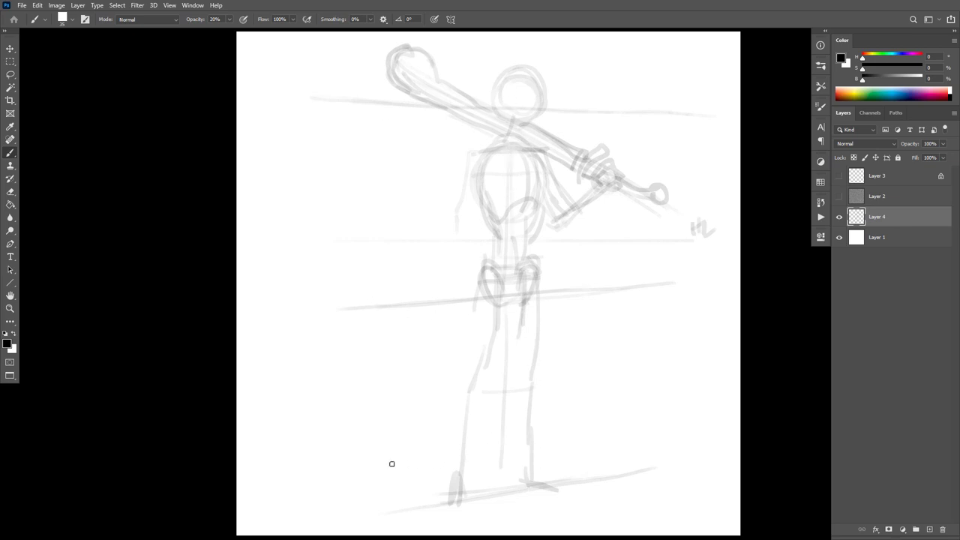
Sketch crossing ground-plane lines under the feet and two receding floor lines behind the legs.
{"action": "mouse_move", "coordinate": [383, 475]}
{"action": "left_mouse_down"}
{"action": "mouse_move", "coordinate": [530, 504]}
{"action": "mouse_move", "coordinate": [588, 515]}
{"action": "left_mouse_up"}
{"action": "left_click_drag", "start_coordinate": [418, 446], "coordinate": [686, 483]}
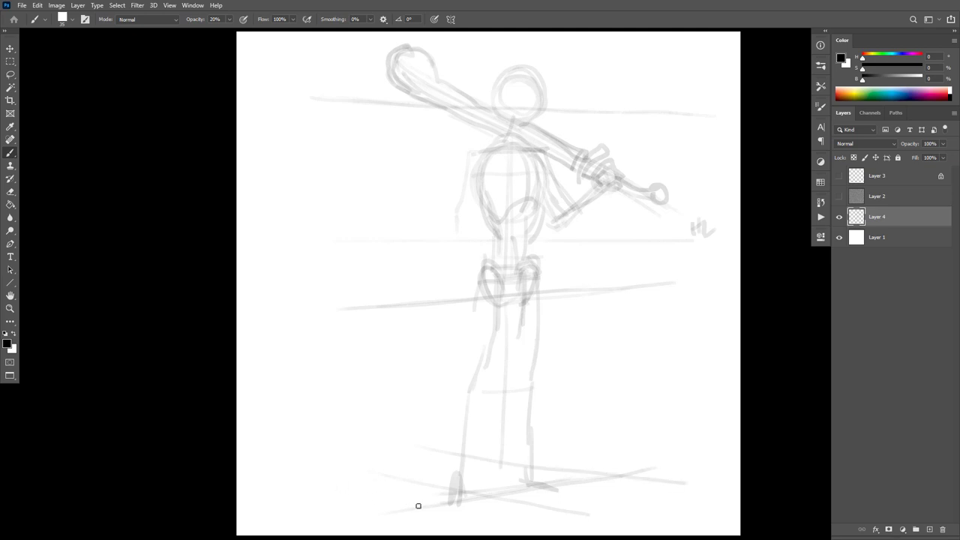
{"action": "left_click_drag", "start_coordinate": [585, 436], "coordinate": [259, 473]}
{"action": "left_click_drag", "start_coordinate": [456, 415], "coordinate": [242, 435]}
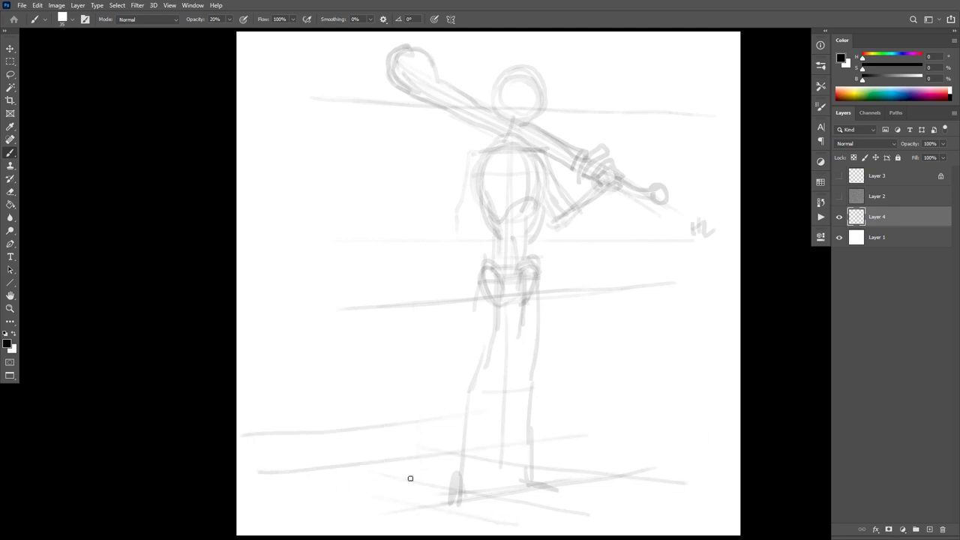
Draw vertical guides on both sides of the figure, one tall and three shorter beside the legs.
{"action": "mouse_move", "coordinate": [410, 477]}
{"action": "left_mouse_down"}
{"action": "mouse_move", "coordinate": [418, 328]}
{"action": "mouse_move", "coordinate": [409, 142]}
{"action": "left_mouse_up"}
{"action": "left_click_drag", "start_coordinate": [586, 295], "coordinate": [592, 450]}
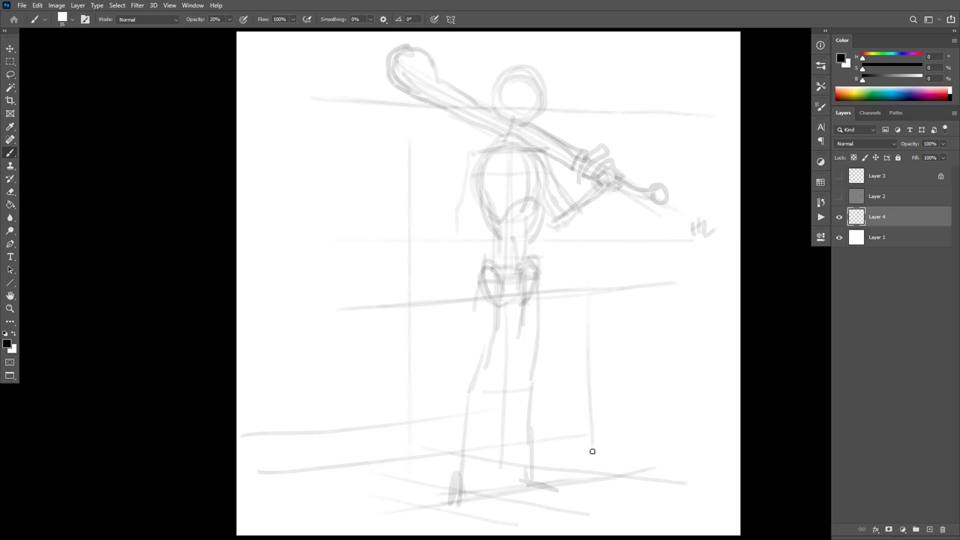
{"action": "left_click_drag", "start_coordinate": [606, 330], "coordinate": [613, 439]}
{"action": "left_click_drag", "start_coordinate": [563, 384], "coordinate": [566, 471]}
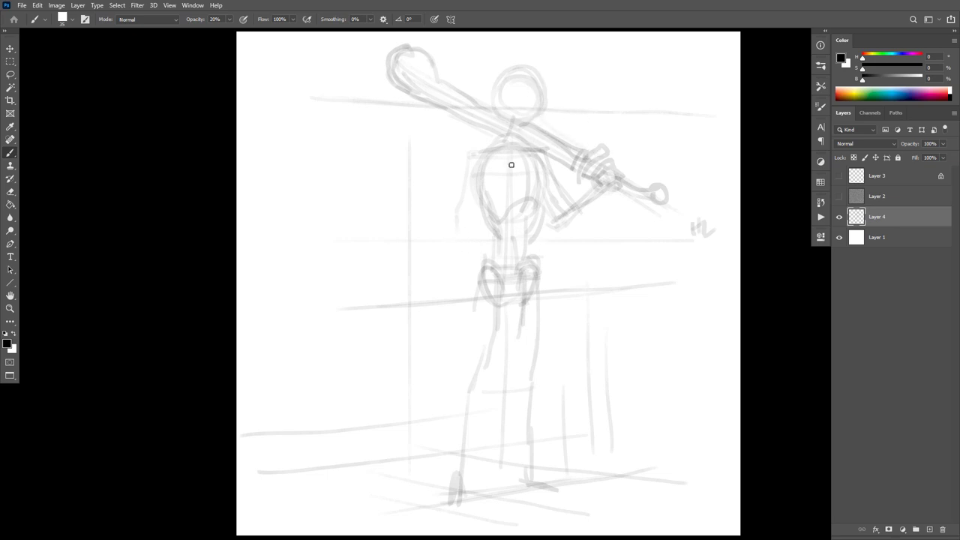
Add curved centre lines to the torso and head, and write a 3/4 view note beside the head.
{"action": "mouse_move", "coordinate": [508, 267]}
{"action": "left_mouse_down"}
{"action": "mouse_move", "coordinate": [499, 162]}
{"action": "mouse_move", "coordinate": [521, 118]}
{"action": "mouse_move", "coordinate": [492, 99]}
{"action": "mouse_move", "coordinate": [519, 69]}
{"action": "mouse_move", "coordinate": [546, 90]}
{"action": "mouse_move", "coordinate": [540, 113]}
{"action": "left_mouse_up"}
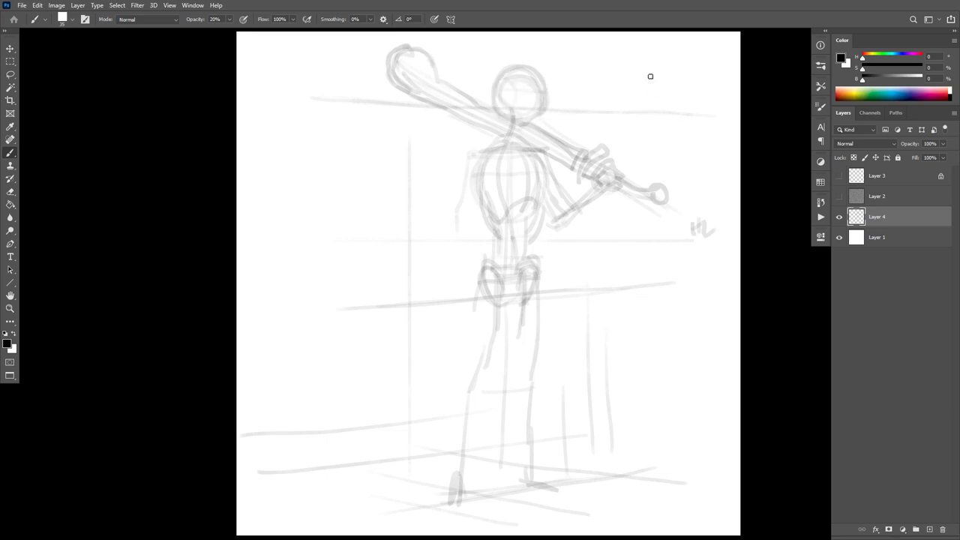
{"action": "mouse_move", "coordinate": [651, 76]}
{"action": "left_mouse_down"}
{"action": "mouse_move", "coordinate": [653, 103]}
{"action": "mouse_move", "coordinate": [664, 67]}
{"action": "mouse_move", "coordinate": [653, 129]}
{"action": "left_mouse_up"}
{"action": "key", "text": "ctrl+z"}
{"action": "key", "text": "ctrl+z"}
{"action": "mouse_move", "coordinate": [648, 78]}
{"action": "left_mouse_down"}
{"action": "mouse_move", "coordinate": [647, 108]}
{"action": "mouse_move", "coordinate": [660, 121]}
{"action": "left_mouse_up"}
{"action": "mouse_move", "coordinate": [674, 90]}
{"action": "left_mouse_down"}
{"action": "mouse_move", "coordinate": [688, 107]}
{"action": "mouse_move", "coordinate": [679, 121]}
{"action": "left_mouse_up"}
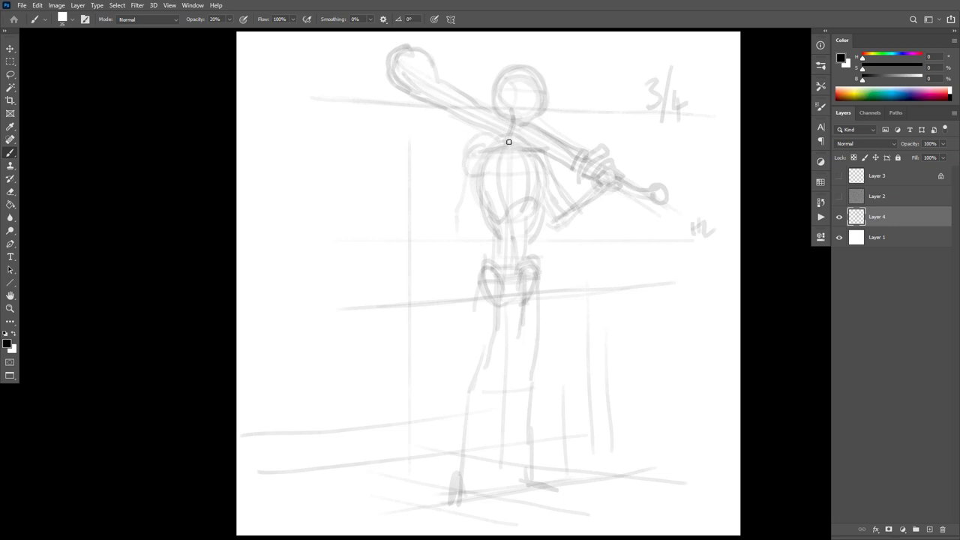
{"action": "mouse_move", "coordinate": [512, 139]}
{"action": "left_mouse_down"}
{"action": "mouse_move", "coordinate": [511, 162]}
{"action": "mouse_move", "coordinate": [455, 178]}
{"action": "mouse_move", "coordinate": [486, 181]}
{"action": "mouse_move", "coordinate": [495, 148]}
{"action": "mouse_move", "coordinate": [504, 174]}
{"action": "mouse_move", "coordinate": [510, 164]}
{"action": "mouse_move", "coordinate": [476, 178]}
{"action": "mouse_move", "coordinate": [458, 174]}
{"action": "mouse_move", "coordinate": [463, 184]}
{"action": "mouse_move", "coordinate": [457, 174]}
{"action": "mouse_move", "coordinate": [470, 149]}
{"action": "mouse_move", "coordinate": [491, 135]}
{"action": "left_mouse_up"}
{"action": "key", "text": "ctrl+z"}
{"action": "key", "text": "ctrl+z"}
{"action": "key", "text": "ctrl+z"}
{"action": "key", "text": "ctrl+z"}
{"action": "key", "text": "ctrl+z"}
Sketch the free arm hanging from the shoulder, with a two-sided upper arm, a forearm line and a simple hand.
{"action": "left_click_drag", "start_coordinate": [477, 151], "coordinate": [448, 219]}
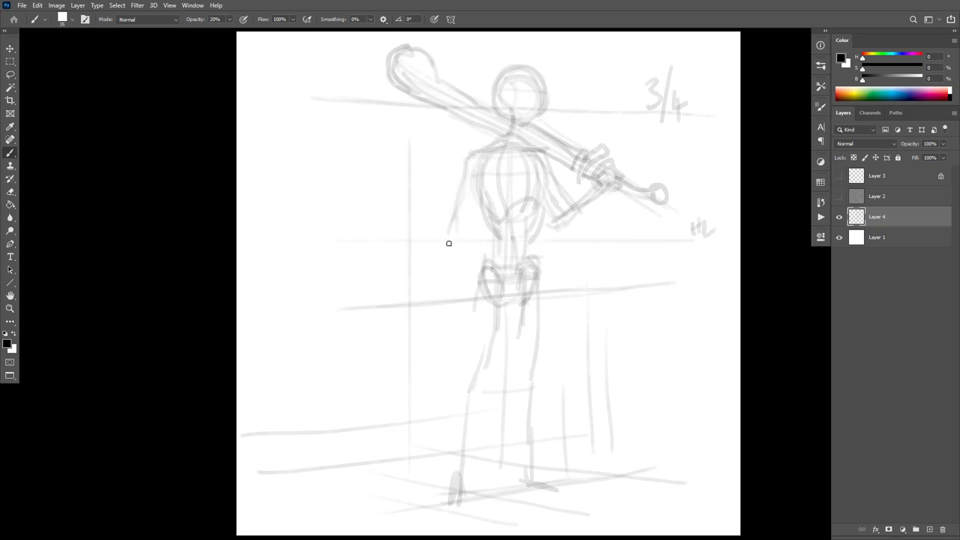
{"action": "left_click", "coordinate": [451, 239]}
{"action": "left_click_drag", "start_coordinate": [451, 230], "coordinate": [432, 326]}
{"action": "key", "text": "ctrl+z"}
{"action": "mouse_move", "coordinate": [474, 159]}
{"action": "left_mouse_down"}
{"action": "mouse_move", "coordinate": [435, 336]}
{"action": "mouse_move", "coordinate": [454, 335]}
{"action": "mouse_move", "coordinate": [450, 345]}
{"action": "mouse_move", "coordinate": [445, 311]}
{"action": "left_mouse_up"}
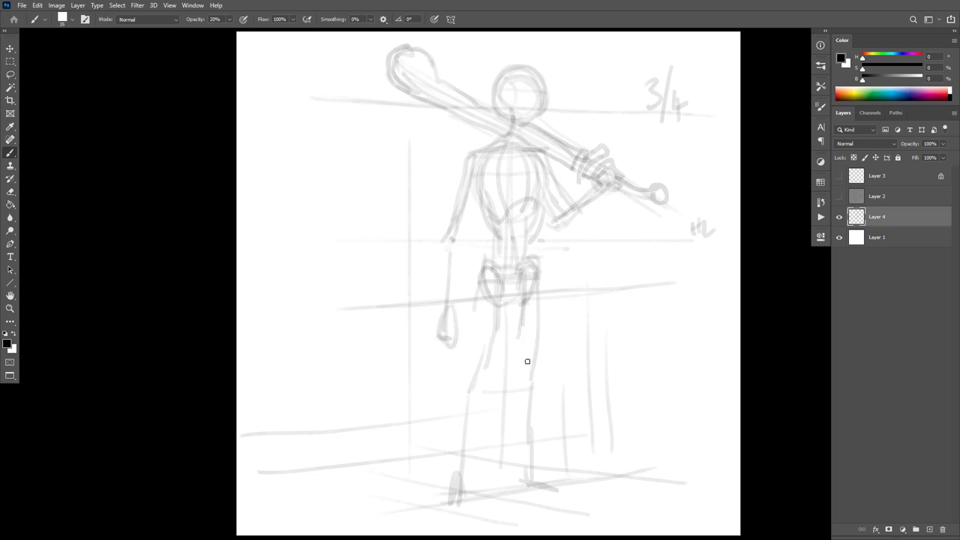
Reinforce the shoulder line and the club-side upper arm, and add round guards at both elbows.
{"action": "mouse_move", "coordinate": [449, 221]}
{"action": "left_mouse_down"}
{"action": "mouse_move", "coordinate": [428, 230]}
{"action": "mouse_move", "coordinate": [452, 238]}
{"action": "left_mouse_up"}
{"action": "mouse_move", "coordinate": [545, 147]}
{"action": "left_mouse_down"}
{"action": "mouse_move", "coordinate": [467, 158]}
{"action": "mouse_move", "coordinate": [449, 258]}
{"action": "left_mouse_up"}
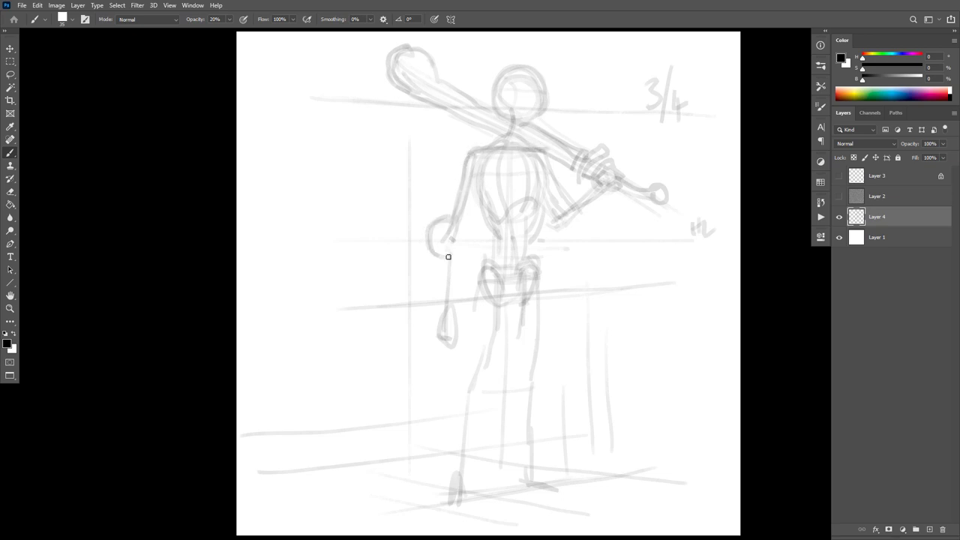
{"action": "mouse_move", "coordinate": [541, 150]}
{"action": "left_mouse_down"}
{"action": "mouse_move", "coordinate": [568, 236]}
{"action": "mouse_move", "coordinate": [586, 220]}
{"action": "left_mouse_up"}
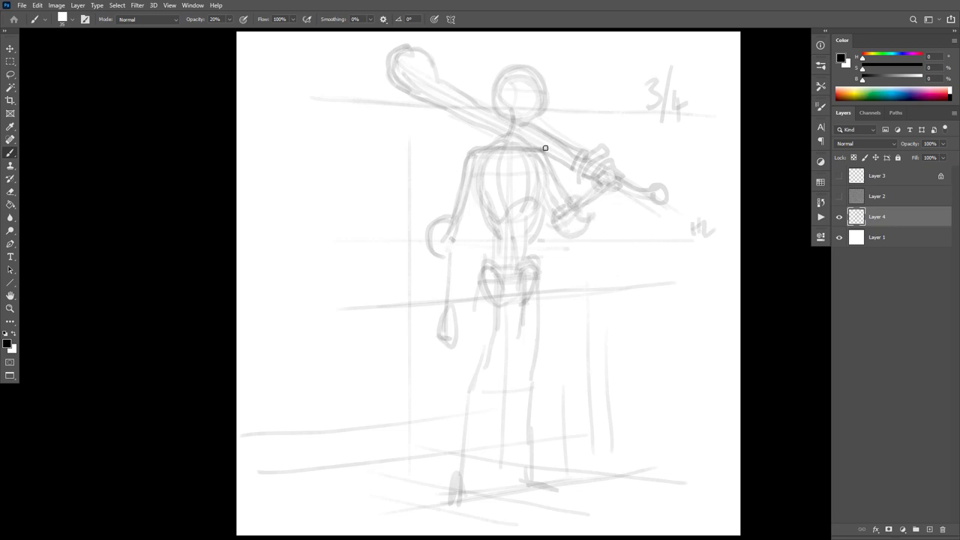
{"action": "left_click_drag", "start_coordinate": [547, 150], "coordinate": [570, 205]}
{"action": "mouse_move", "coordinate": [488, 141]}
{"action": "left_mouse_down"}
{"action": "mouse_move", "coordinate": [459, 172]}
{"action": "mouse_move", "coordinate": [488, 190]}
{"action": "mouse_move", "coordinate": [485, 200]}
{"action": "mouse_move", "coordinate": [499, 156]}
{"action": "mouse_move", "coordinate": [489, 148]}
{"action": "left_mouse_up"}
{"action": "key", "text": "ctrl+z"}
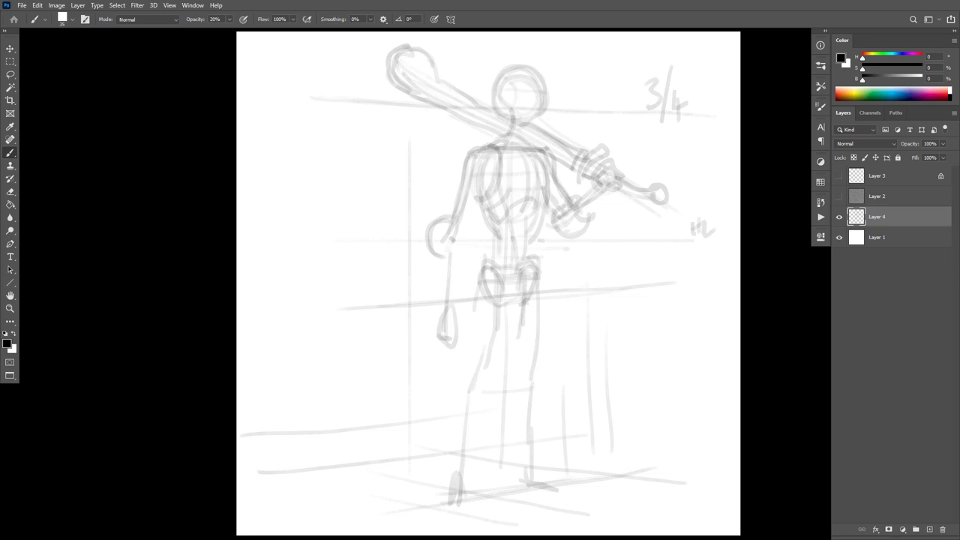
Examine the armoured rider in the LionRiders colour illustration, ending with the image in a floating window.
{"action": "mouse_move", "coordinate": [422, 0]}
{"action": "left_mouse_down"}
{"action": "mouse_move", "coordinate": [305, 183]}
{"action": "mouse_move", "coordinate": [384, 108]}
{"action": "mouse_move", "coordinate": [398, 32]}
{"action": "left_mouse_up"}
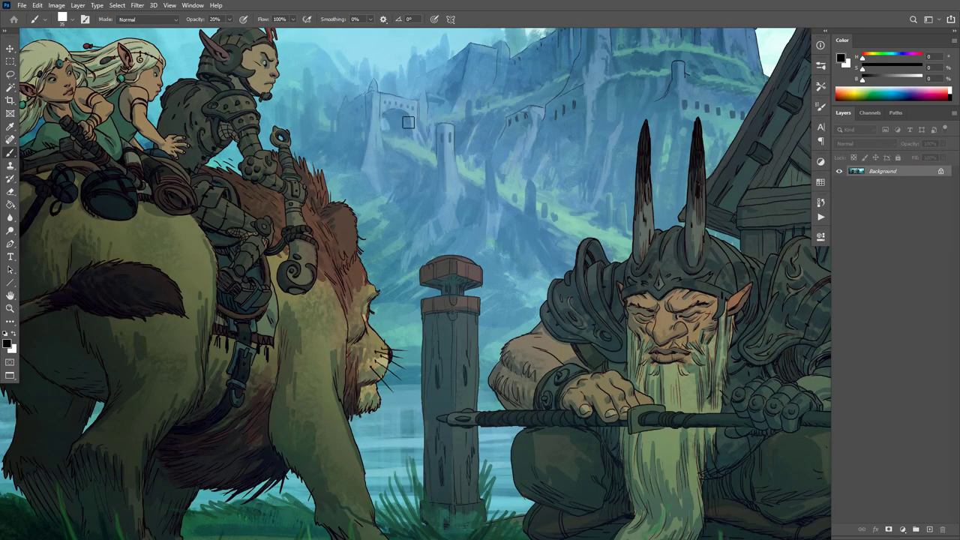
{"action": "left_click_drag", "start_coordinate": [219, 177], "coordinate": [305, 247]}
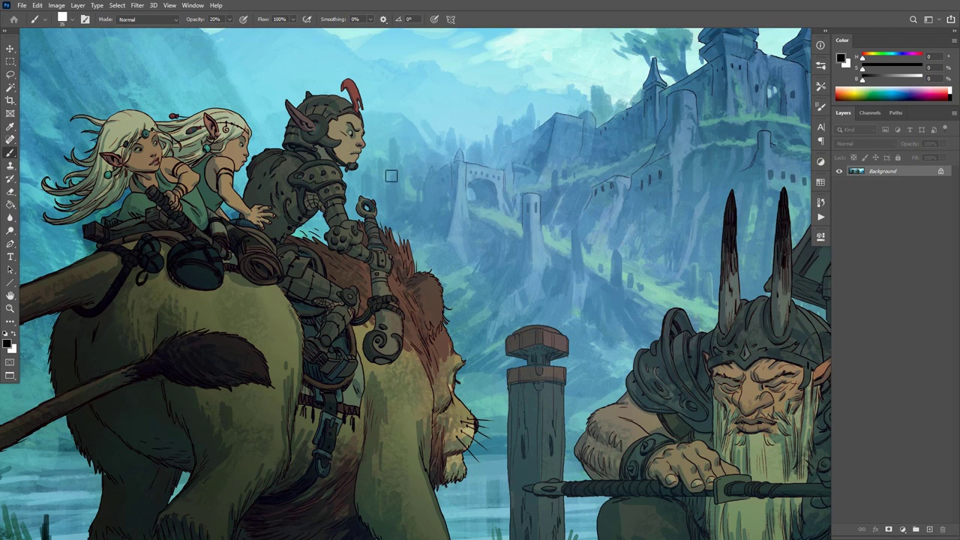
{"action": "key", "text": "Tab"}
{"action": "key", "text": "f"}
{"action": "key", "text": "f"}
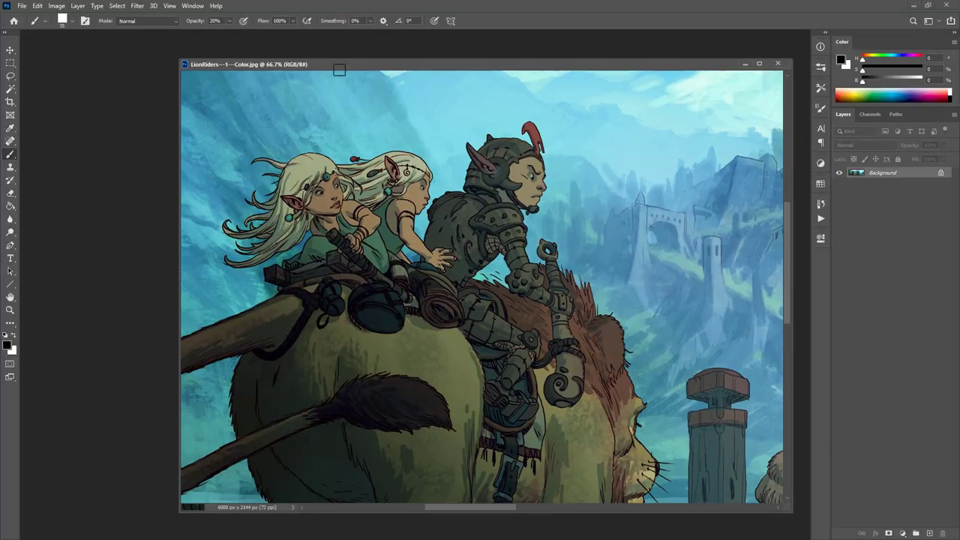
Move the LionRiders illustration out of the way and return to the Fantasy-18.psd sketch in full-screen view.
{"action": "mouse_move", "coordinate": [339, 65]}
{"action": "left_mouse_down"}
{"action": "mouse_move", "coordinate": [311, 115]}
{"action": "mouse_move", "coordinate": [328, 92]}
{"action": "mouse_move", "coordinate": [252, 65]}
{"action": "left_mouse_up"}
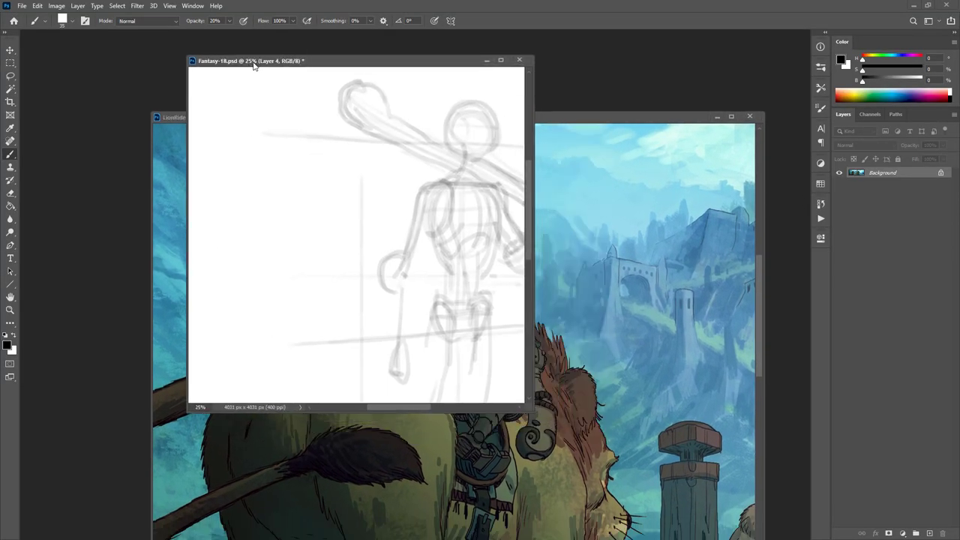
{"action": "key", "text": "f"}
{"action": "key", "text": "f"}
{"action": "key", "text": "f"}
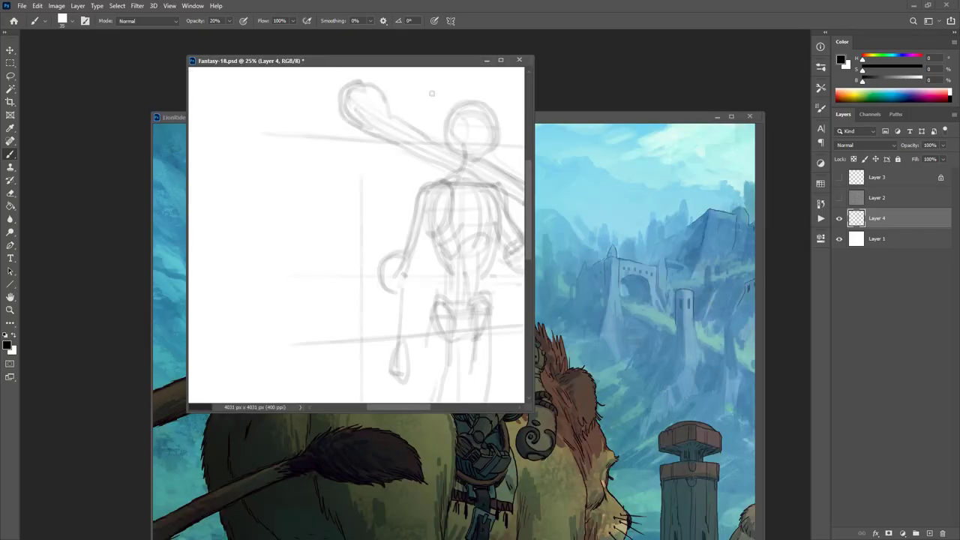
{"action": "left_click_drag", "start_coordinate": [671, 118], "coordinate": [670, 0]}
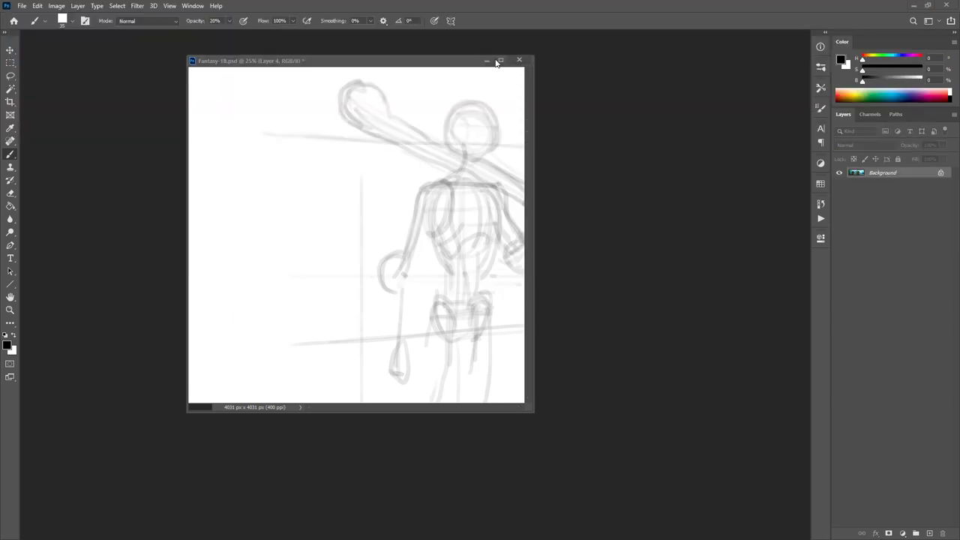
{"action": "left_click", "coordinate": [420, 69]}
{"action": "key", "text": "f"}
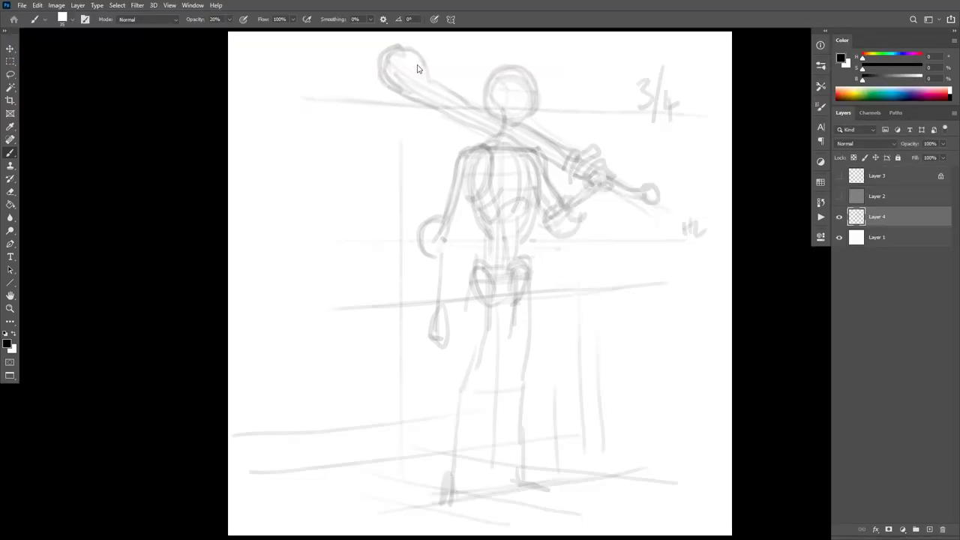
Add a collar at the neck base and build up the hanging arm's elbow guard, forearm contour and wrist band.
{"action": "left_click_drag", "start_coordinate": [576, 216], "coordinate": [590, 255]}
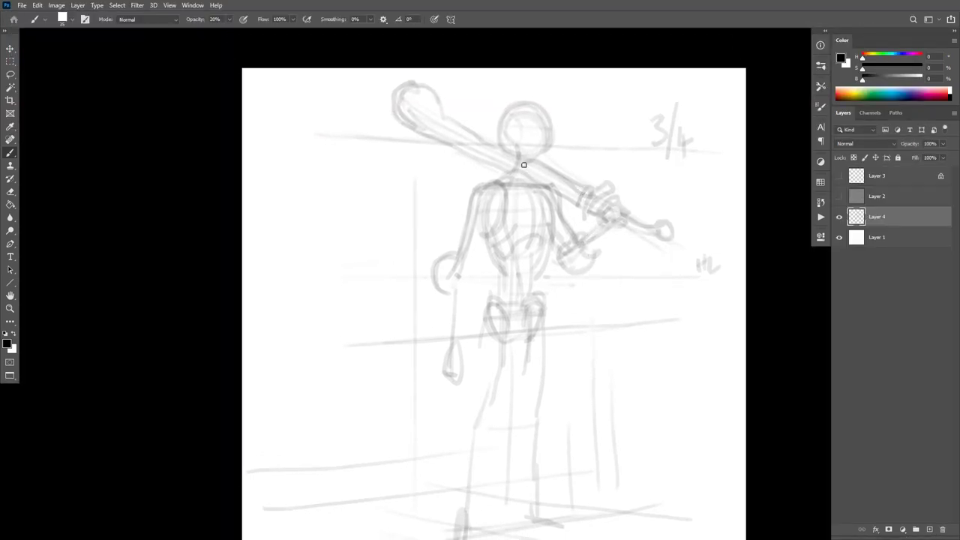
{"action": "mouse_move", "coordinate": [524, 165]}
{"action": "left_mouse_down"}
{"action": "mouse_move", "coordinate": [516, 171]}
{"action": "mouse_move", "coordinate": [537, 172]}
{"action": "mouse_move", "coordinate": [534, 182]}
{"action": "left_mouse_up"}
{"action": "mouse_move", "coordinate": [483, 217]}
{"action": "left_mouse_down"}
{"action": "mouse_move", "coordinate": [444, 281]}
{"action": "mouse_move", "coordinate": [462, 264]}
{"action": "mouse_move", "coordinate": [472, 279]}
{"action": "mouse_move", "coordinate": [476, 267]}
{"action": "mouse_move", "coordinate": [455, 265]}
{"action": "mouse_move", "coordinate": [477, 285]}
{"action": "mouse_move", "coordinate": [456, 291]}
{"action": "mouse_move", "coordinate": [461, 285]}
{"action": "mouse_move", "coordinate": [445, 282]}
{"action": "mouse_move", "coordinate": [445, 264]}
{"action": "mouse_move", "coordinate": [487, 265]}
{"action": "mouse_move", "coordinate": [463, 243]}
{"action": "mouse_move", "coordinate": [431, 275]}
{"action": "mouse_move", "coordinate": [439, 291]}
{"action": "mouse_move", "coordinate": [470, 303]}
{"action": "mouse_move", "coordinate": [451, 327]}
{"action": "left_mouse_up"}
{"action": "left_click_drag", "start_coordinate": [472, 287], "coordinate": [461, 336]}
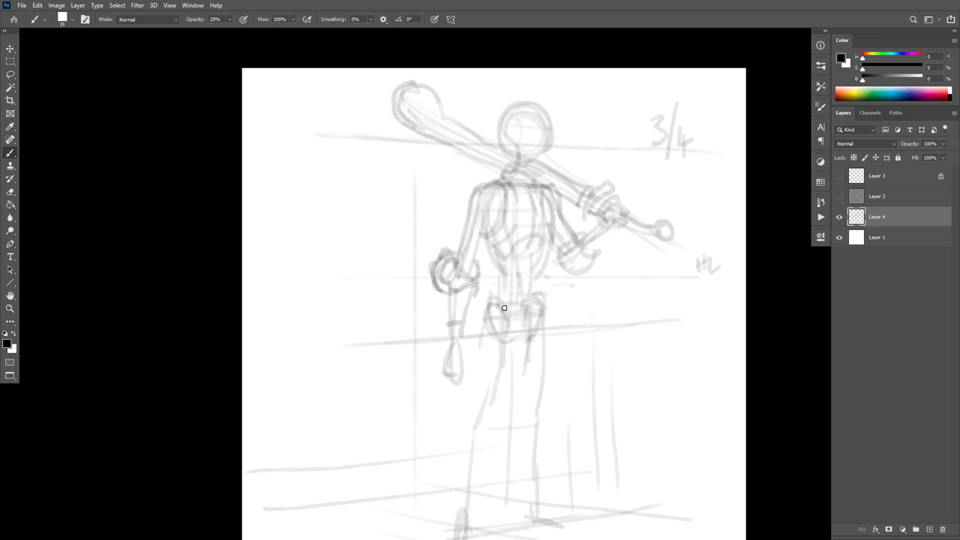
Darken the upper-arm contours on both arms and define the chest and torso sides down to the waist.
{"action": "mouse_move", "coordinate": [476, 262]}
{"action": "left_mouse_down"}
{"action": "mouse_move", "coordinate": [480, 231]}
{"action": "mouse_move", "coordinate": [461, 251]}
{"action": "mouse_move", "coordinate": [479, 190]}
{"action": "left_mouse_up"}
{"action": "left_click_drag", "start_coordinate": [559, 194], "coordinate": [582, 244]}
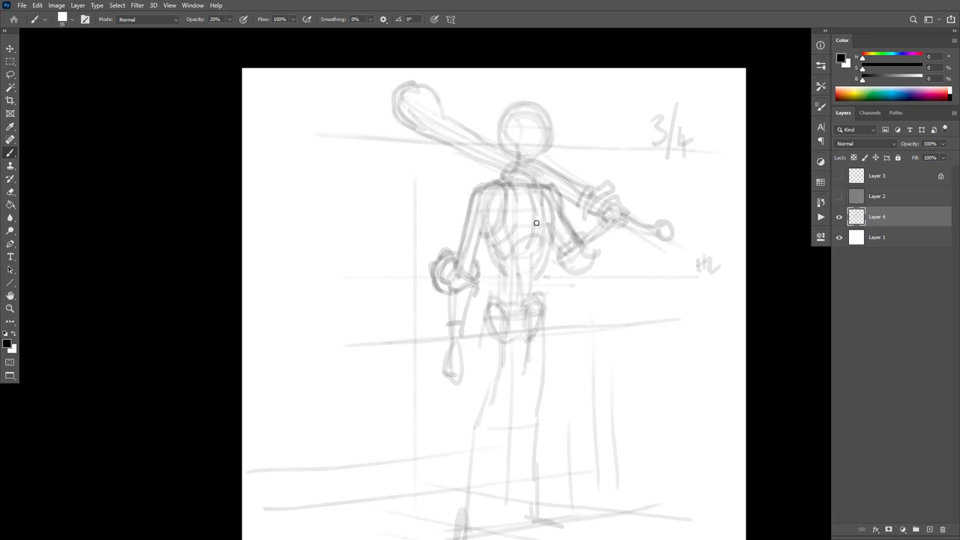
{"action": "mouse_move", "coordinate": [532, 208]}
{"action": "left_mouse_down"}
{"action": "mouse_move", "coordinate": [519, 299]}
{"action": "mouse_move", "coordinate": [500, 263]}
{"action": "mouse_move", "coordinate": [496, 302]}
{"action": "left_mouse_up"}
{"action": "left_click_drag", "start_coordinate": [545, 252], "coordinate": [545, 288]}
Sketch rounded hip guards on both sides of the pelvis, a belt between them, and a thigh plate beside the hanging hand.
{"action": "left_click_drag", "start_coordinate": [604, 329], "coordinate": [615, 255]}
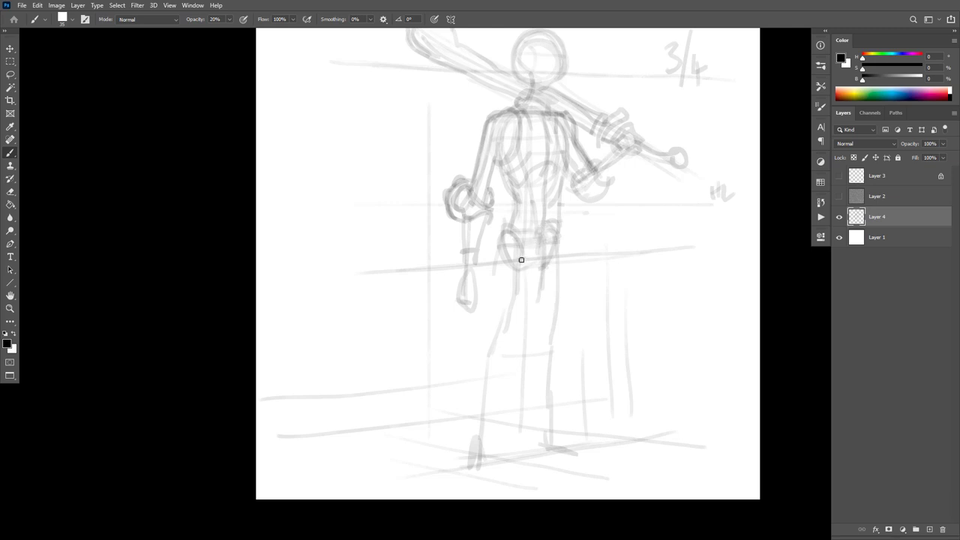
{"action": "left_click_drag", "start_coordinate": [507, 242], "coordinate": [491, 246]}
{"action": "mouse_move", "coordinate": [562, 257]}
{"action": "left_mouse_down"}
{"action": "mouse_move", "coordinate": [566, 236]}
{"action": "mouse_move", "coordinate": [561, 258]}
{"action": "left_mouse_up"}
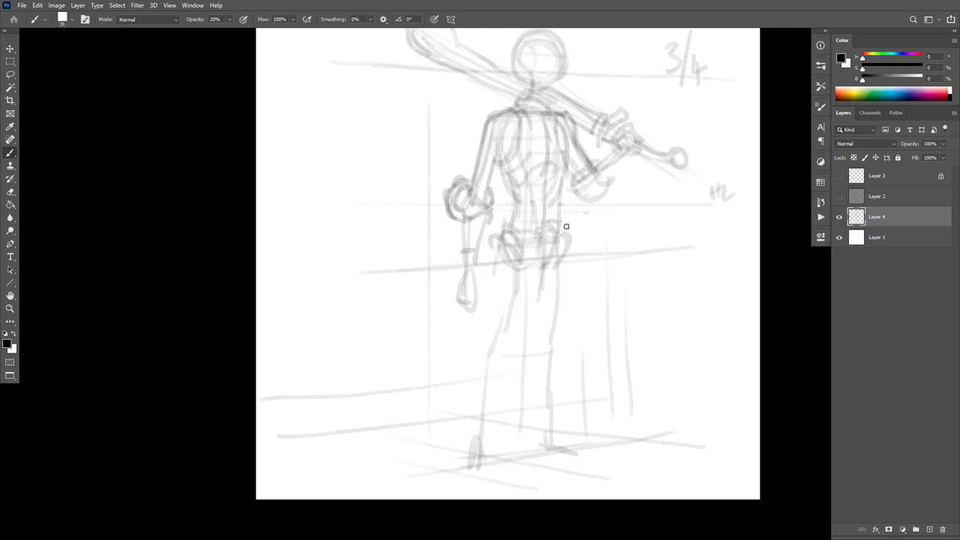
{"action": "left_click_drag", "start_coordinate": [517, 226], "coordinate": [553, 227]}
{"action": "mouse_move", "coordinate": [492, 253]}
{"action": "left_mouse_down"}
{"action": "mouse_move", "coordinate": [480, 300]}
{"action": "mouse_move", "coordinate": [510, 300]}
{"action": "mouse_move", "coordinate": [509, 261]}
{"action": "left_mouse_up"}
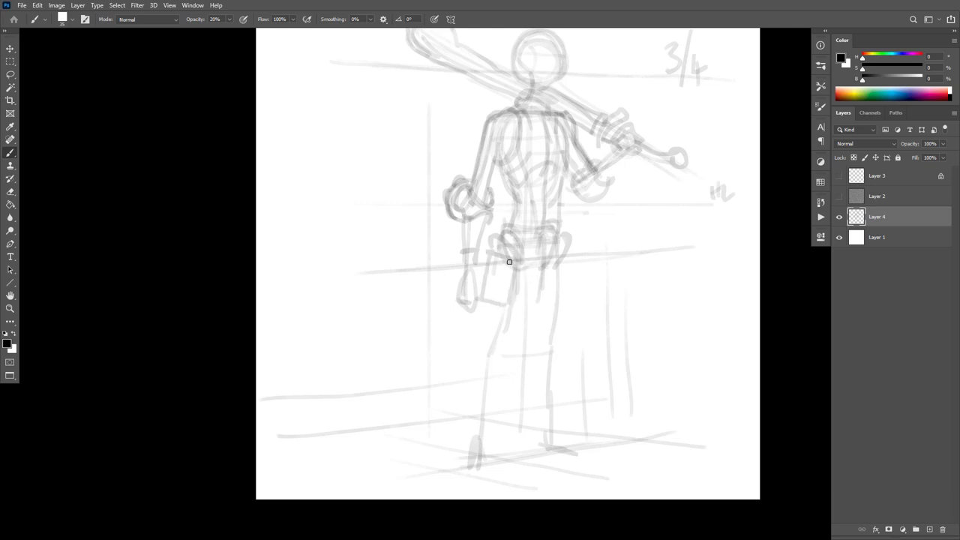
Sketch a thigh plate below the other hip, band both plates, and reinforce the outer thigh contour down to the knee.
{"action": "left_click_drag", "start_coordinate": [567, 254], "coordinate": [576, 296]}
{"action": "left_click_drag", "start_coordinate": [567, 259], "coordinate": [572, 298]}
{"action": "left_click_drag", "start_coordinate": [487, 276], "coordinate": [514, 283]}
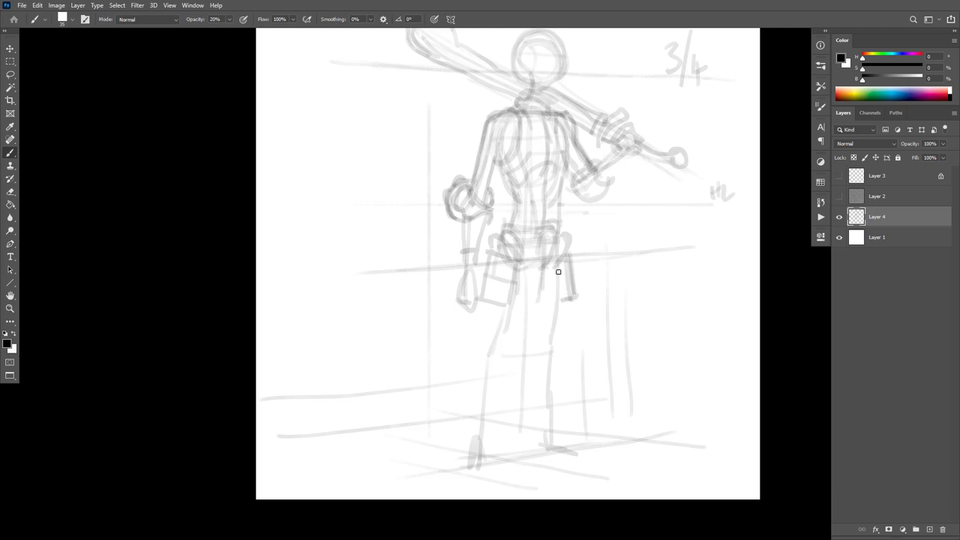
{"action": "left_click_drag", "start_coordinate": [565, 257], "coordinate": [554, 341]}
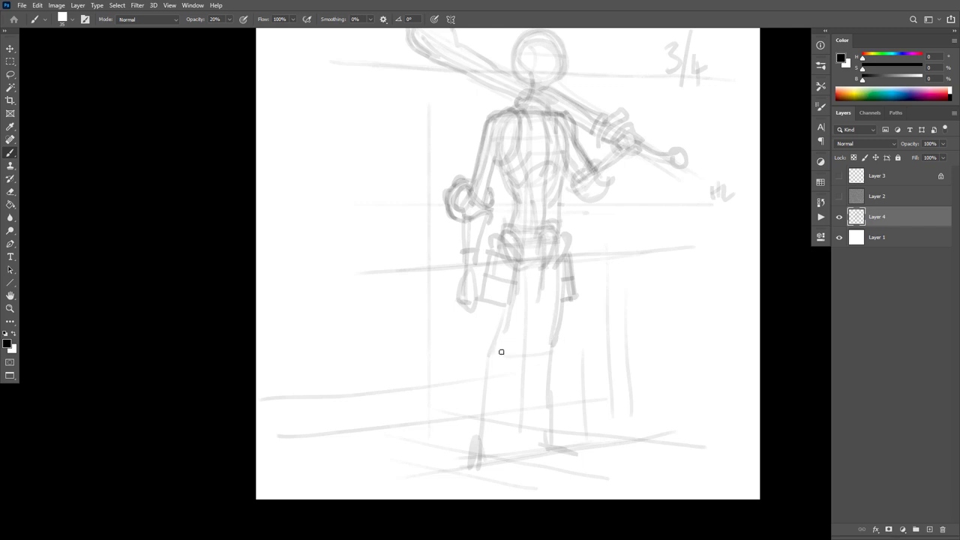
Sketch rounded knee guards on both legs and outline the shins down to the ankles.
{"action": "mouse_move", "coordinate": [489, 356]}
{"action": "left_mouse_down"}
{"action": "mouse_move", "coordinate": [515, 361]}
{"action": "mouse_move", "coordinate": [563, 337]}
{"action": "mouse_move", "coordinate": [553, 360]}
{"action": "mouse_move", "coordinate": [554, 331]}
{"action": "mouse_move", "coordinate": [563, 356]}
{"action": "mouse_move", "coordinate": [535, 360]}
{"action": "mouse_move", "coordinate": [547, 438]}
{"action": "left_mouse_up"}
{"action": "left_click_drag", "start_coordinate": [555, 359], "coordinate": [551, 432]}
{"action": "mouse_move", "coordinate": [494, 357]}
{"action": "left_mouse_down"}
{"action": "mouse_move", "coordinate": [479, 369]}
{"action": "mouse_move", "coordinate": [477, 443]}
{"action": "left_mouse_up"}
{"action": "mouse_move", "coordinate": [496, 382]}
{"action": "left_mouse_down"}
{"action": "mouse_move", "coordinate": [474, 452]}
{"action": "mouse_move", "coordinate": [483, 432]}
{"action": "mouse_move", "coordinate": [487, 467]}
{"action": "left_mouse_up"}
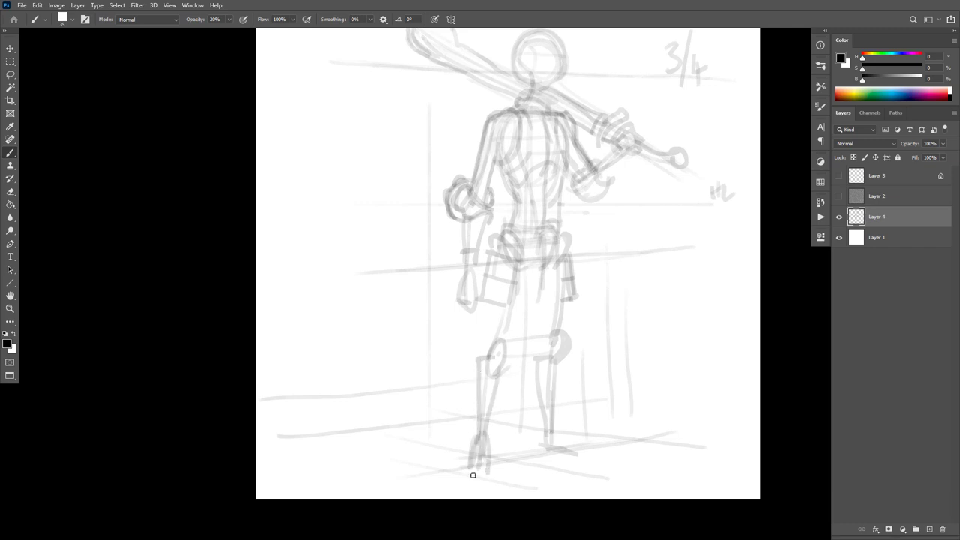
Outline both feet on the ground lines and darken the thigh contour on the hanging-arm side.
{"action": "mouse_move", "coordinate": [571, 414]}
{"action": "left_mouse_down"}
{"action": "mouse_move", "coordinate": [589, 306]}
{"action": "mouse_move", "coordinate": [561, 346]}
{"action": "mouse_move", "coordinate": [593, 347]}
{"action": "left_mouse_up"}
{"action": "mouse_move", "coordinate": [495, 350]}
{"action": "left_mouse_down"}
{"action": "mouse_move", "coordinate": [492, 368]}
{"action": "mouse_move", "coordinate": [502, 374]}
{"action": "mouse_move", "coordinate": [482, 379]}
{"action": "mouse_move", "coordinate": [509, 373]}
{"action": "left_mouse_up"}
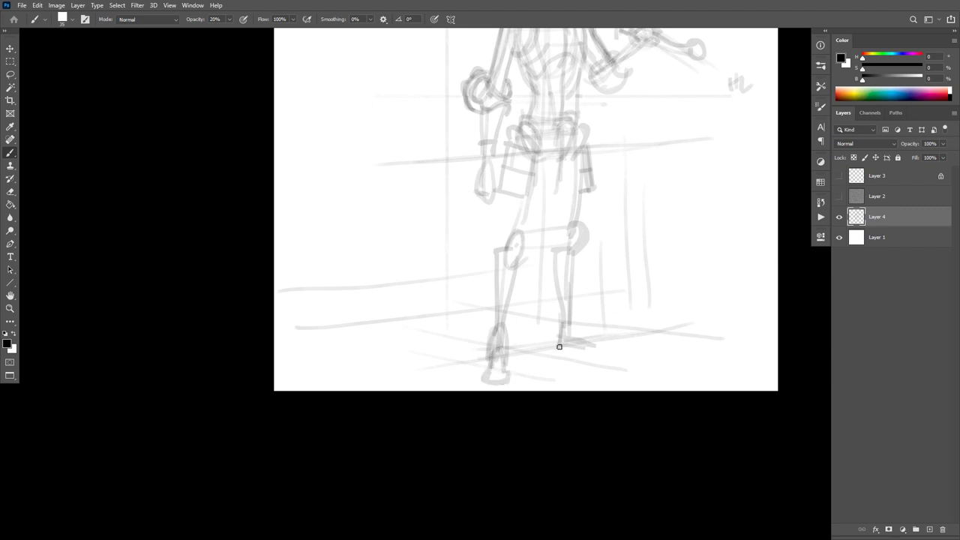
{"action": "mouse_move", "coordinate": [558, 343]}
{"action": "left_mouse_down"}
{"action": "mouse_move", "coordinate": [614, 353]}
{"action": "mouse_move", "coordinate": [589, 342]}
{"action": "mouse_move", "coordinate": [567, 296]}
{"action": "left_mouse_up"}
{"action": "left_click_drag", "start_coordinate": [598, 258], "coordinate": [615, 362]}
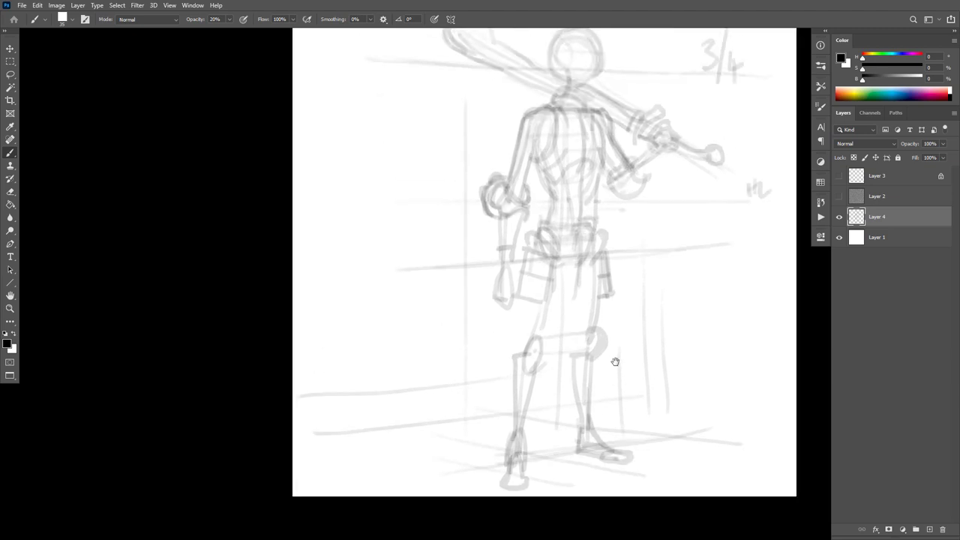
{"action": "left_click_drag", "start_coordinate": [554, 285], "coordinate": [542, 329]}
Delete the sketch layer, Layer 4, and undo the deletion.
{"action": "key", "text": "Delete"}
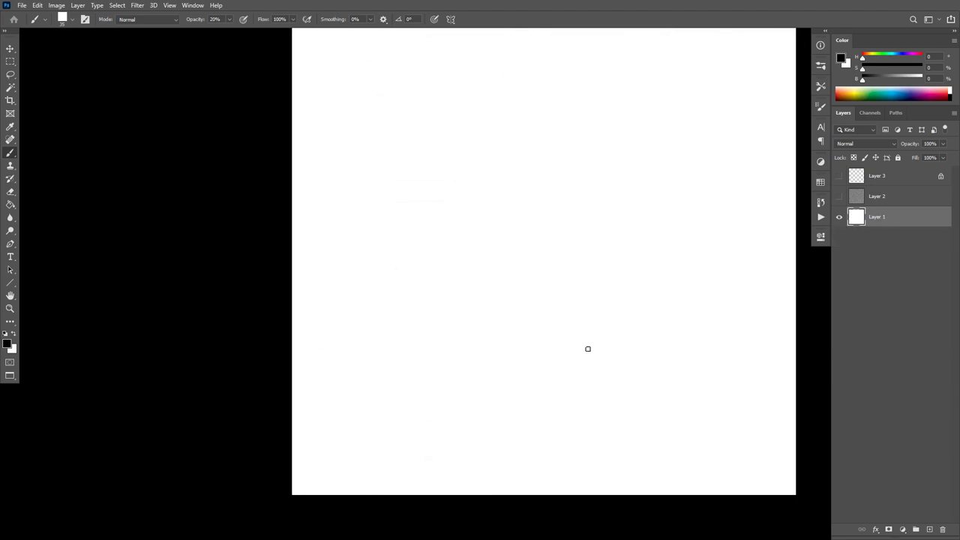
{"action": "key", "text": "ctrl+z"}
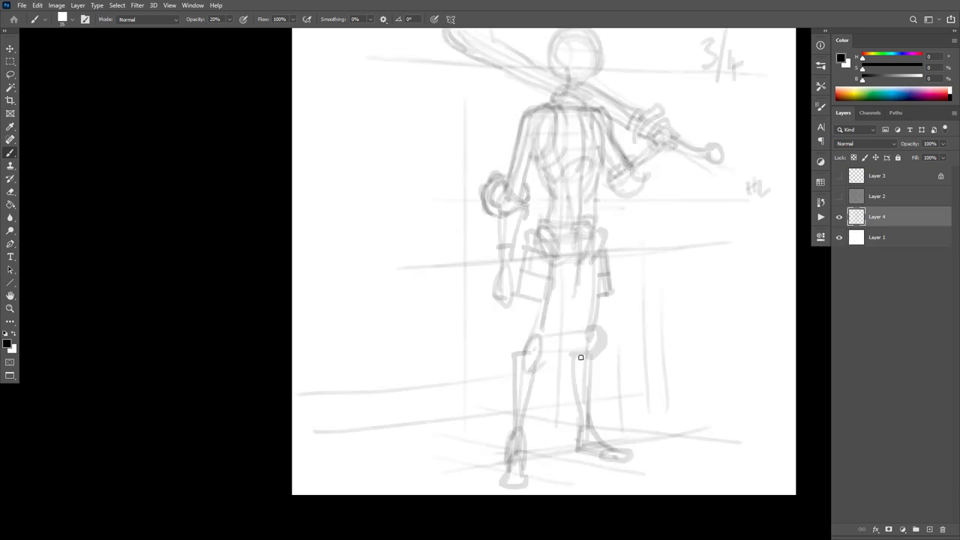
Mirror the canvas horizontally and bring the whole figure into view to check its balance.
{"action": "key", "text": "ctrl+shift+h"}
{"action": "left_click_drag", "start_coordinate": [678, 296], "coordinate": [683, 311]}
{"action": "left_click_drag", "start_coordinate": [629, 285], "coordinate": [617, 305]}
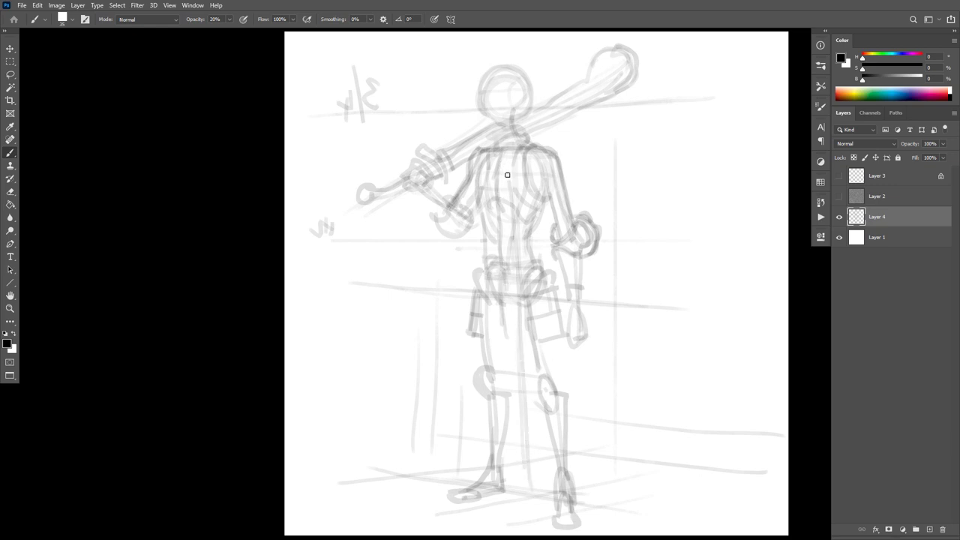
Try a straight vertical balance line through the figure from the head to the ground.
{"action": "left_click_drag", "start_coordinate": [506, 75], "coordinate": [528, 507]}
{"action": "scroll", "coordinate": [528, 502], "scroll_direction": "down", "scroll_amount": 2}
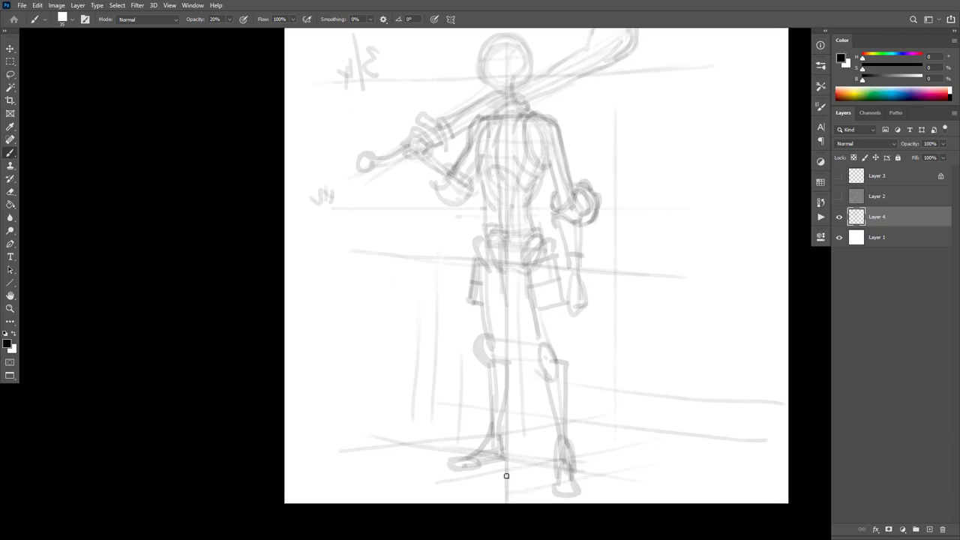
{"action": "key", "text": "ctrl+z"}
Select the hips and legs with the Lasso and warp them slightly toward the club-hand side.
{"action": "key", "text": "l"}
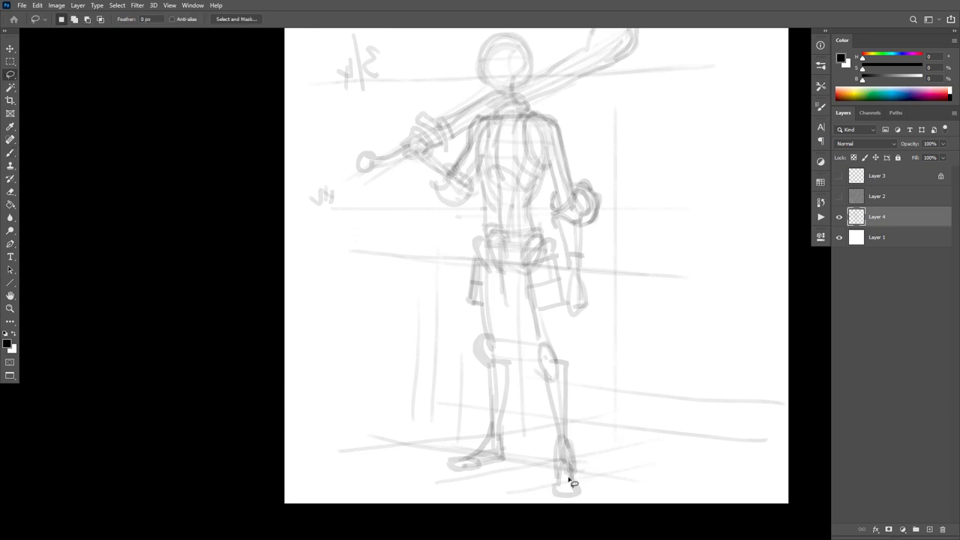
{"action": "mouse_move", "coordinate": [545, 485]}
{"action": "left_mouse_down"}
{"action": "mouse_move", "coordinate": [591, 478]}
{"action": "mouse_move", "coordinate": [571, 394]}
{"action": "mouse_move", "coordinate": [562, 251]}
{"action": "mouse_move", "coordinate": [546, 227]}
{"action": "mouse_move", "coordinate": [498, 231]}
{"action": "mouse_move", "coordinate": [464, 246]}
{"action": "mouse_move", "coordinate": [445, 481]}
{"action": "mouse_move", "coordinate": [533, 508]}
{"action": "mouse_move", "coordinate": [592, 496]}
{"action": "left_mouse_up"}
{"action": "left_click", "coordinate": [37, 5]}
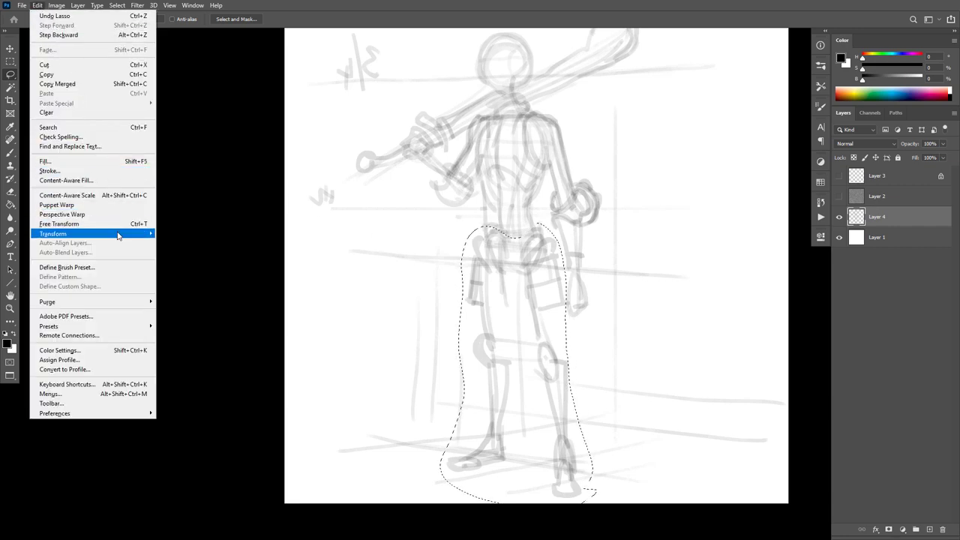
{"action": "mouse_move", "coordinate": [125, 235]}
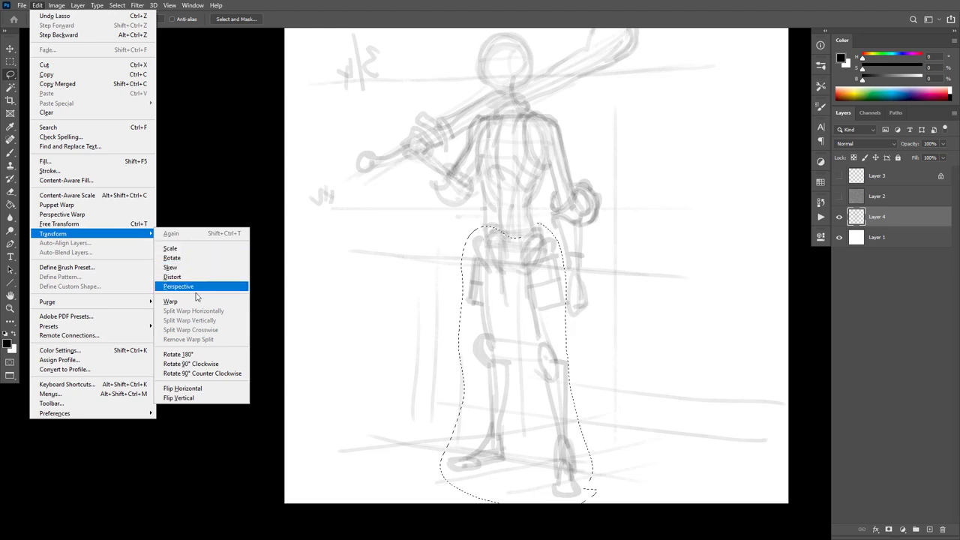
{"action": "left_click", "coordinate": [195, 303]}
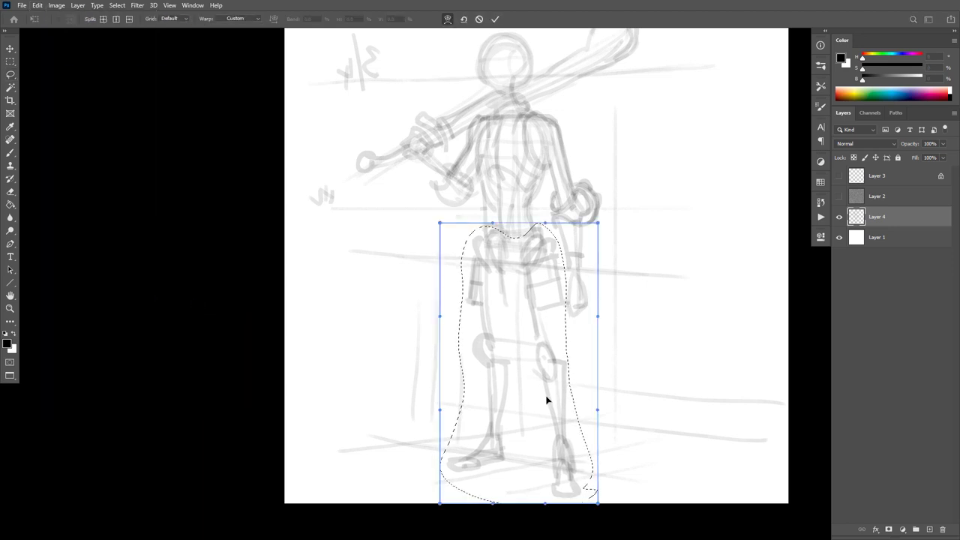
{"action": "left_click_drag", "start_coordinate": [482, 441], "coordinate": [441, 459]}
{"action": "left_click_drag", "start_coordinate": [570, 468], "coordinate": [568, 465]}
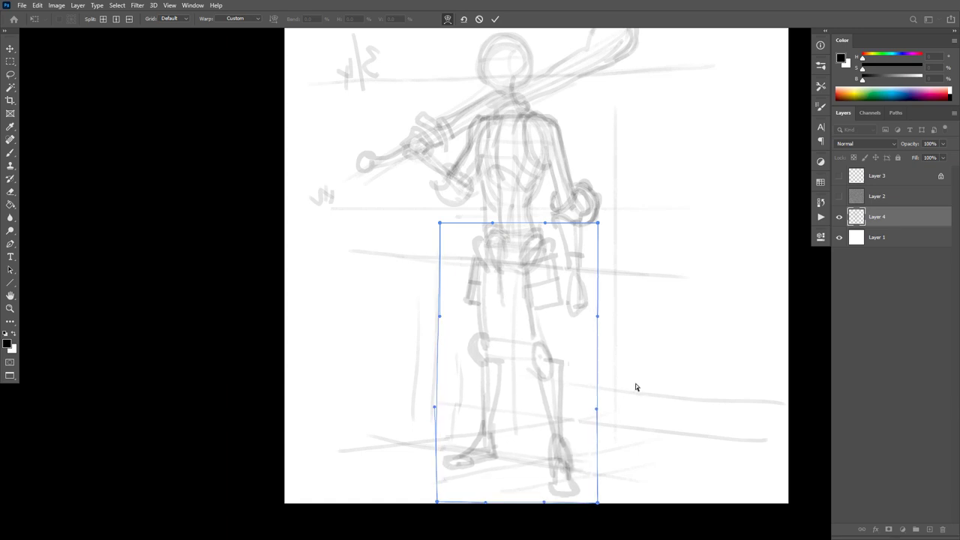
{"action": "mouse_move", "coordinate": [519, 273]}
{"action": "left_mouse_down"}
{"action": "mouse_move", "coordinate": [537, 270]}
{"action": "mouse_move", "coordinate": [519, 286]}
{"action": "left_mouse_up"}
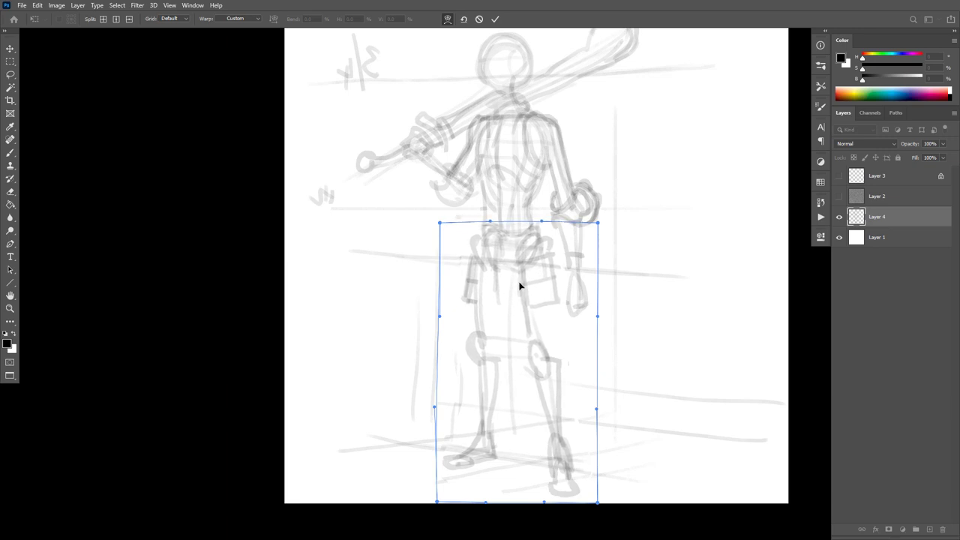
{"action": "key", "text": "Return"}
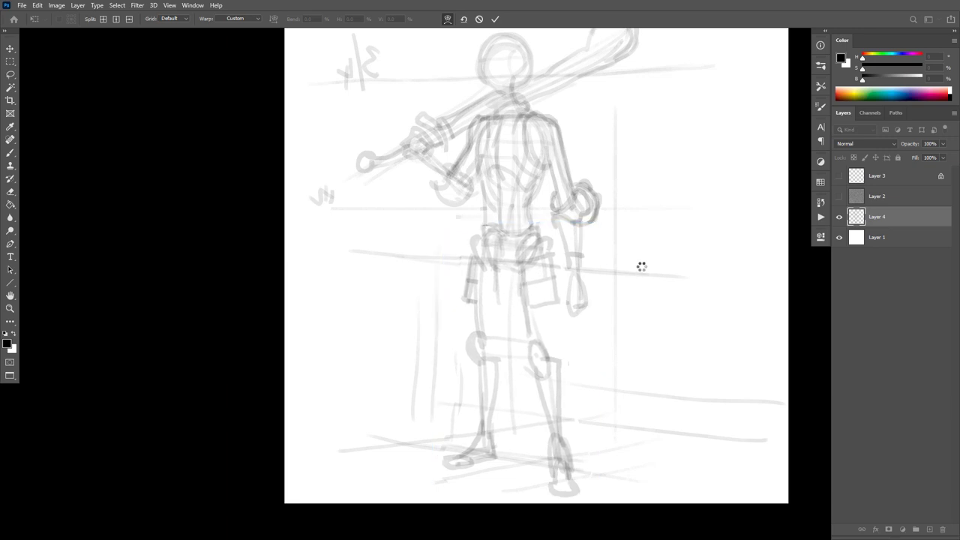
Brush a vertical balance line from the head to the ground and reinforce the hanging-arm side leg's thigh and ankle.
{"action": "key", "text": "b"}
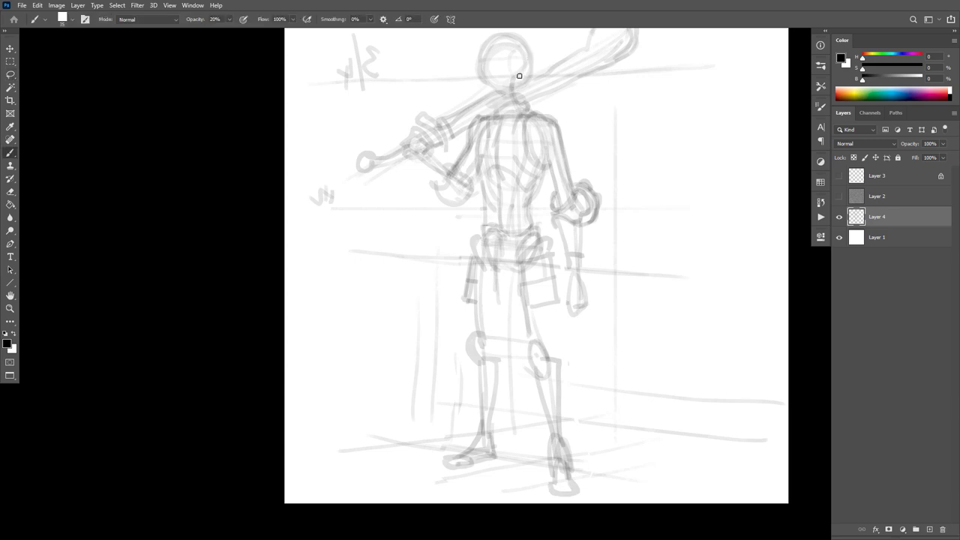
{"action": "mouse_move", "coordinate": [519, 75]}
{"action": "left_mouse_down"}
{"action": "mouse_move", "coordinate": [521, 165]}
{"action": "mouse_move", "coordinate": [507, 260]}
{"action": "left_mouse_up"}
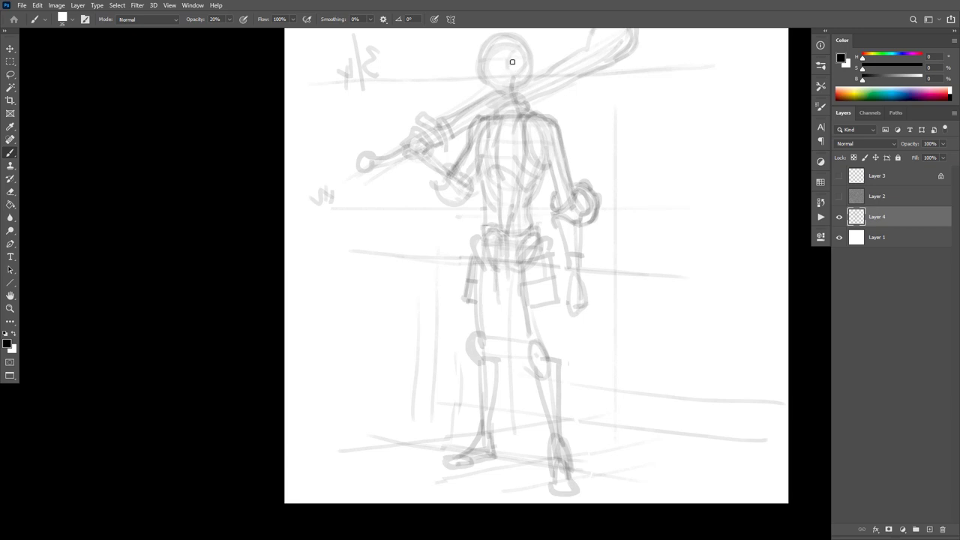
{"action": "left_click_drag", "start_coordinate": [504, 67], "coordinate": [515, 465]}
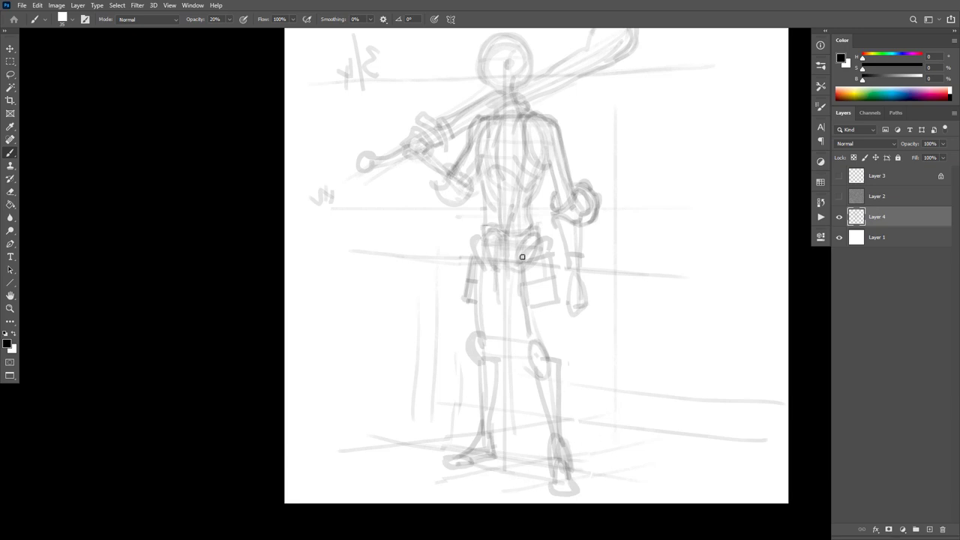
{"action": "left_click_drag", "start_coordinate": [524, 275], "coordinate": [545, 374]}
{"action": "left_click_drag", "start_coordinate": [561, 446], "coordinate": [565, 477]}
Select the club-side leg with the Lasso and warp it slightly outward from the balance line.
{"action": "key", "text": "l"}
{"action": "mouse_move", "coordinate": [499, 469]}
{"action": "left_mouse_down"}
{"action": "mouse_move", "coordinate": [499, 279]}
{"action": "mouse_move", "coordinate": [478, 247]}
{"action": "mouse_move", "coordinate": [458, 307]}
{"action": "mouse_move", "coordinate": [448, 414]}
{"action": "mouse_move", "coordinate": [463, 482]}
{"action": "mouse_move", "coordinate": [484, 492]}
{"action": "left_mouse_up"}
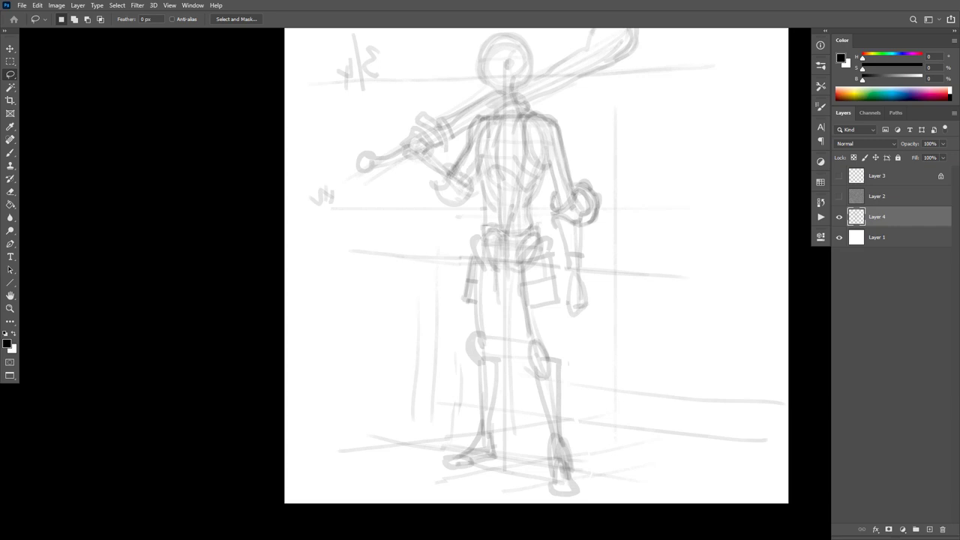
{"action": "left_click", "coordinate": [36, 5]}
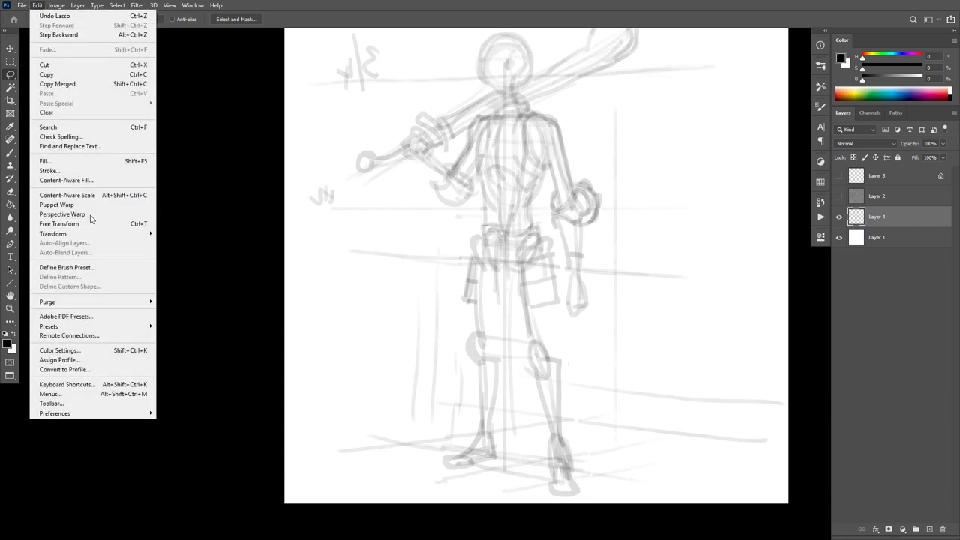
{"action": "mouse_move", "coordinate": [99, 237]}
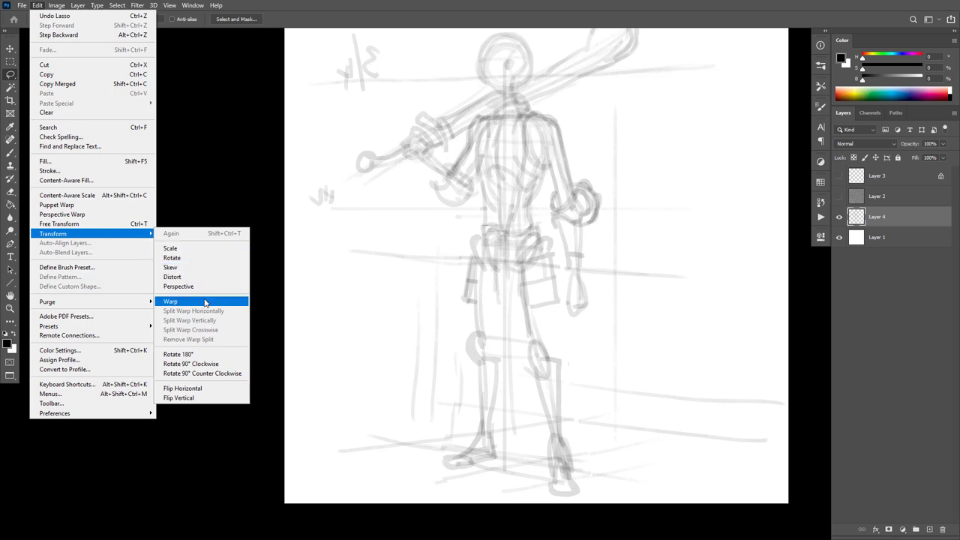
{"action": "left_click", "coordinate": [202, 302]}
{"action": "left_click_drag", "start_coordinate": [482, 461], "coordinate": [434, 466]}
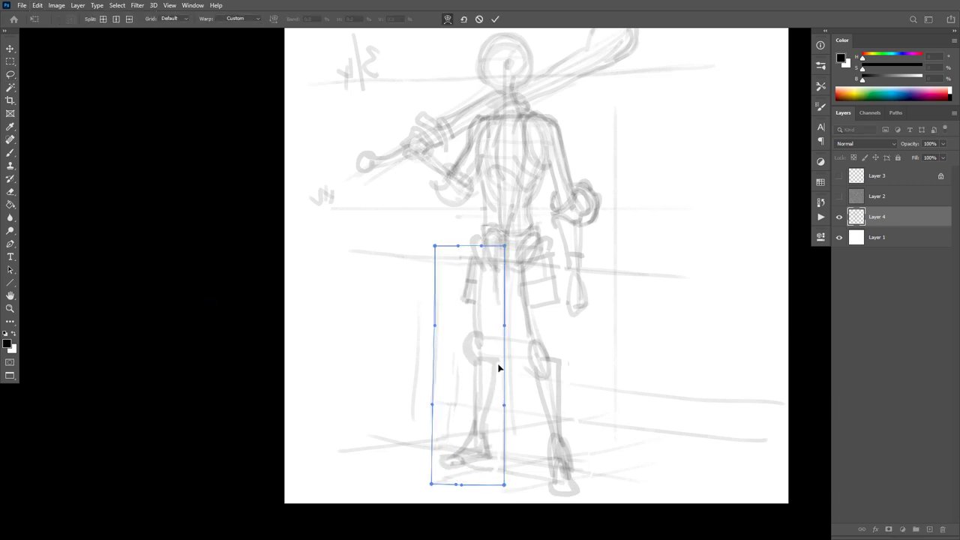
{"action": "left_click_drag", "start_coordinate": [493, 349], "coordinate": [504, 342]}
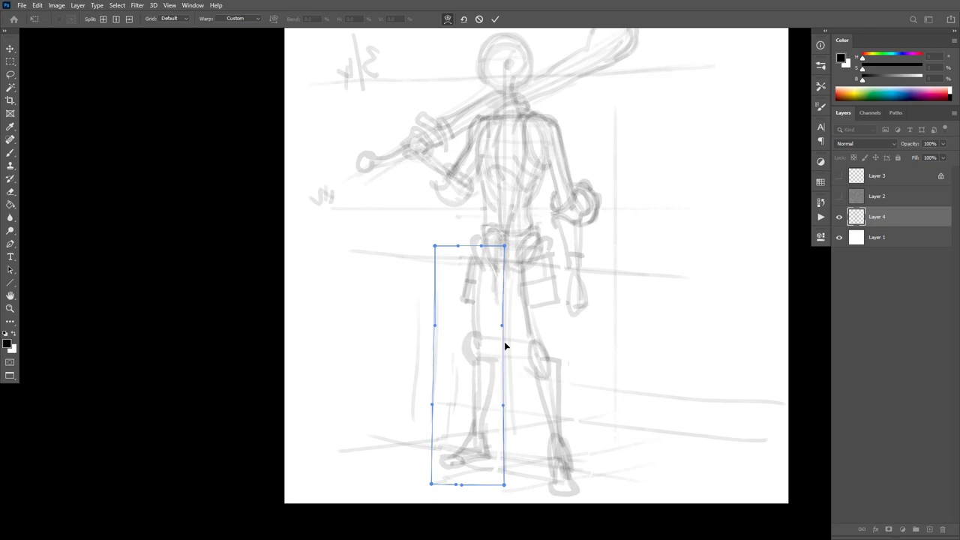
{"action": "key", "text": "Return"}
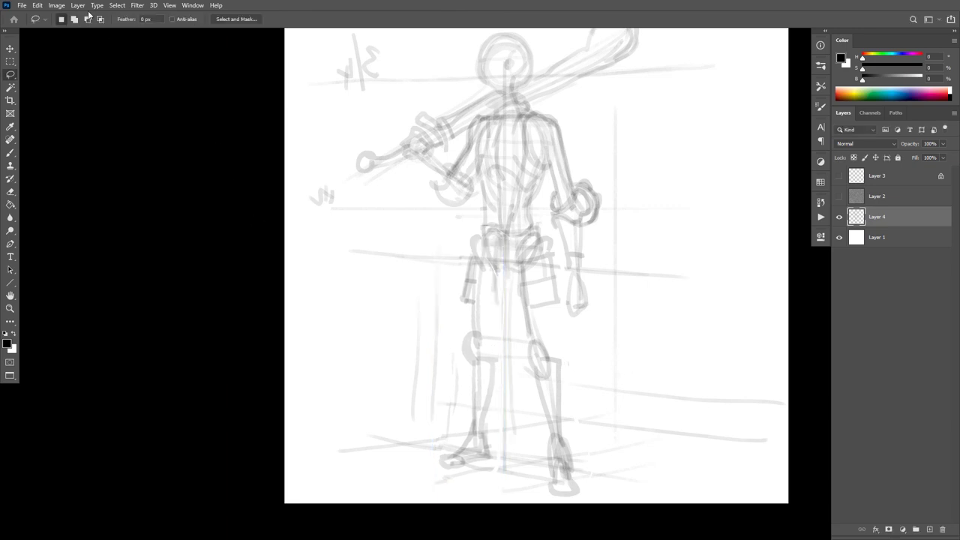
Assign F1 as the keyboard shortcut for Transform Warp, accept the conflict with Photoshop Help, and save the shortcut settings.
{"action": "left_click", "coordinate": [59, 7]}
{"action": "mouse_move", "coordinate": [41, 9]}
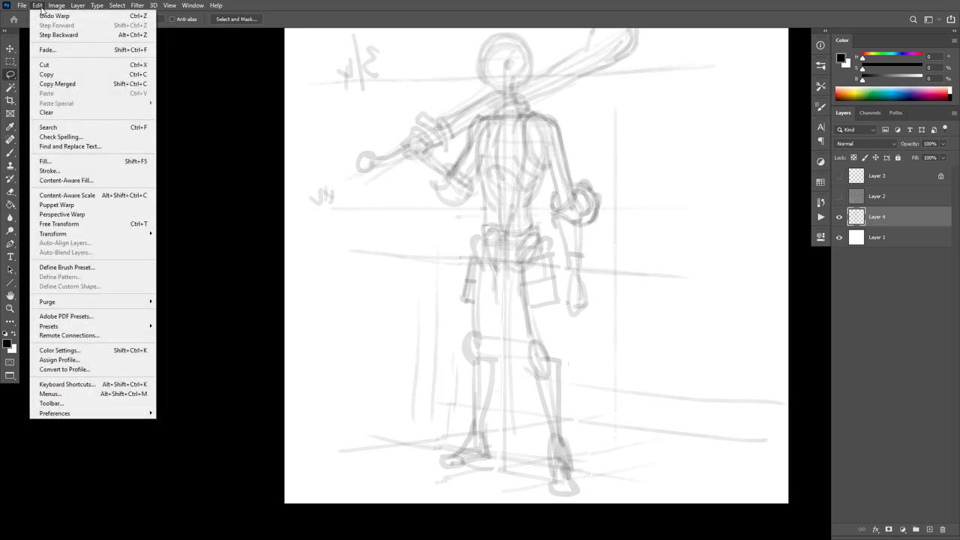
{"action": "left_click", "coordinate": [136, 385]}
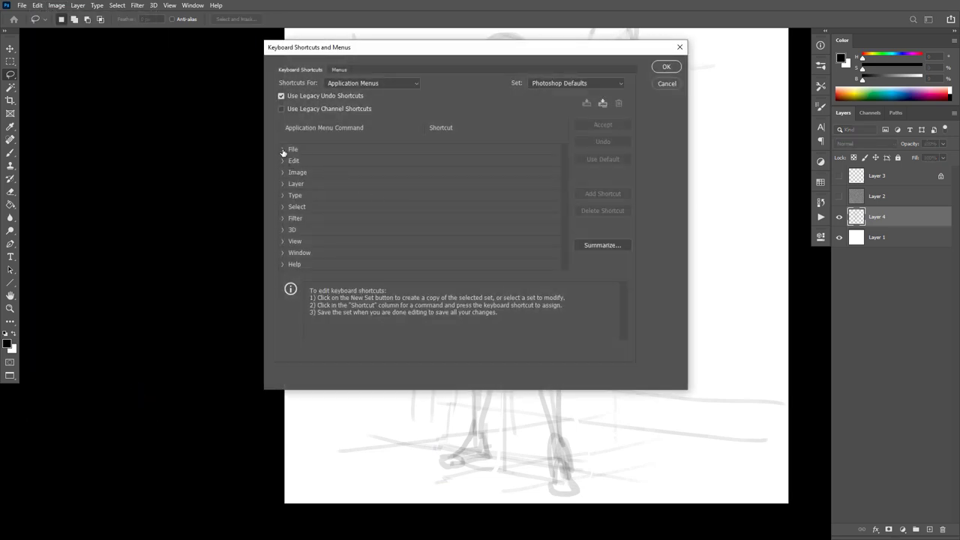
{"action": "left_click", "coordinate": [283, 150]}
{"action": "left_click", "coordinate": [283, 150]}
{"action": "left_click", "coordinate": [283, 160]}
{"action": "left_click_drag", "start_coordinate": [567, 163], "coordinate": [557, 192]}
{"action": "left_click", "coordinate": [453, 240]}
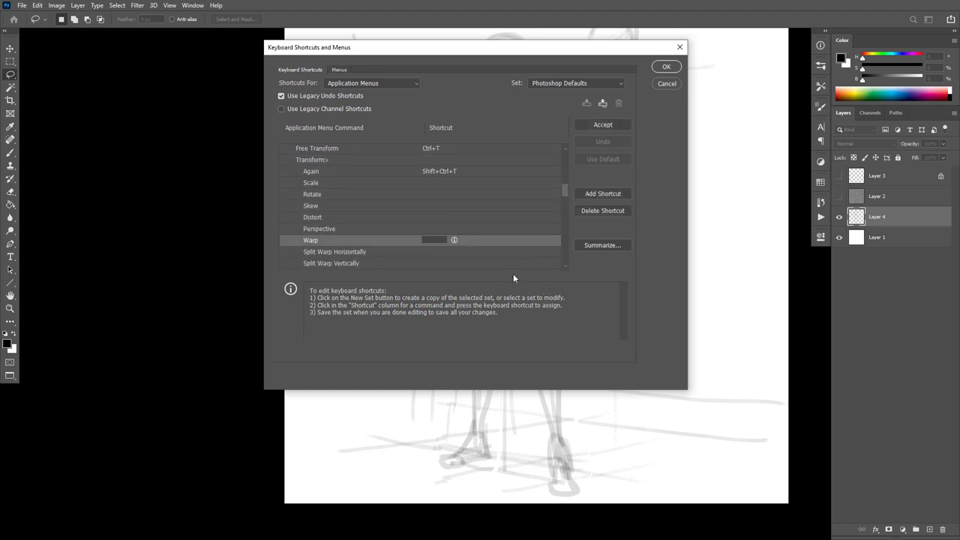
{"action": "key", "text": "F1"}
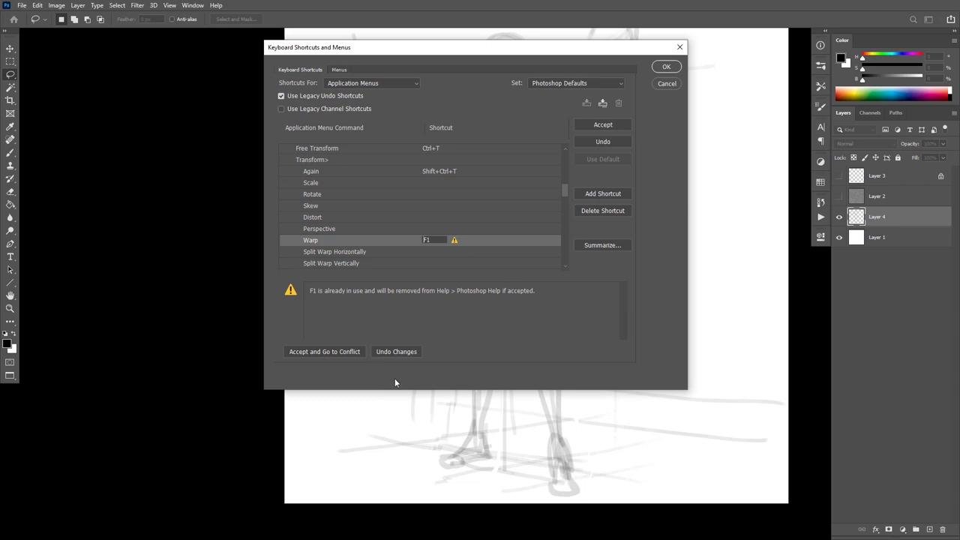
{"action": "left_click", "coordinate": [350, 351]}
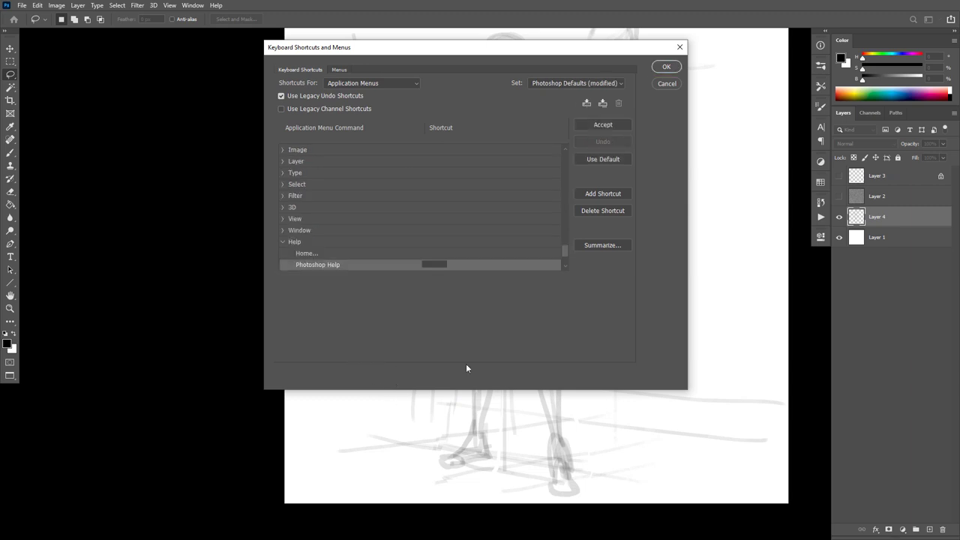
{"action": "left_click", "coordinate": [665, 66]}
{"action": "left_click", "coordinate": [667, 67]}
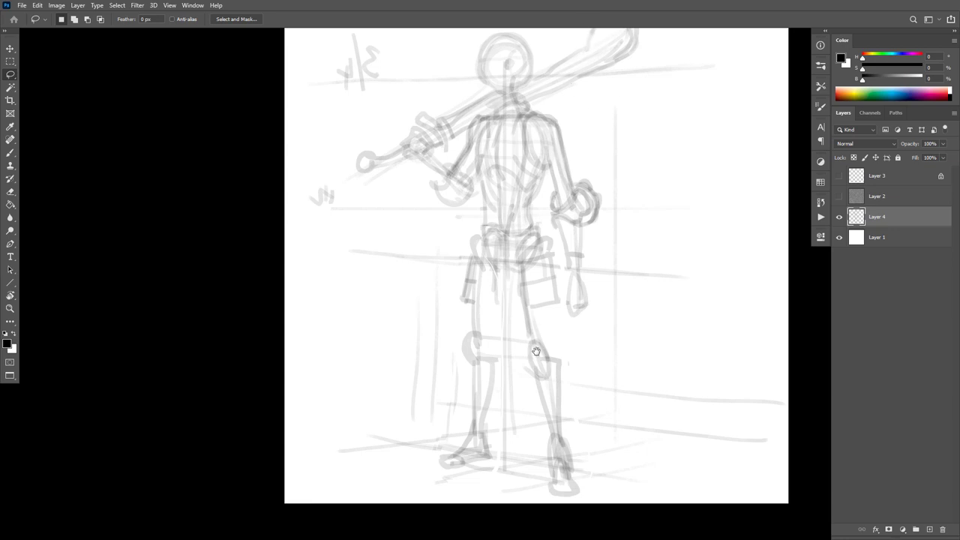
Reselect the club-side leg with the Lasso, run a Warp transform on it, and resume the Brush at the feet.
{"action": "mouse_move", "coordinate": [508, 397]}
{"action": "left_mouse_down"}
{"action": "mouse_move", "coordinate": [495, 260]}
{"action": "mouse_move", "coordinate": [463, 241]}
{"action": "mouse_move", "coordinate": [434, 448]}
{"action": "mouse_move", "coordinate": [486, 480]}
{"action": "left_mouse_up"}
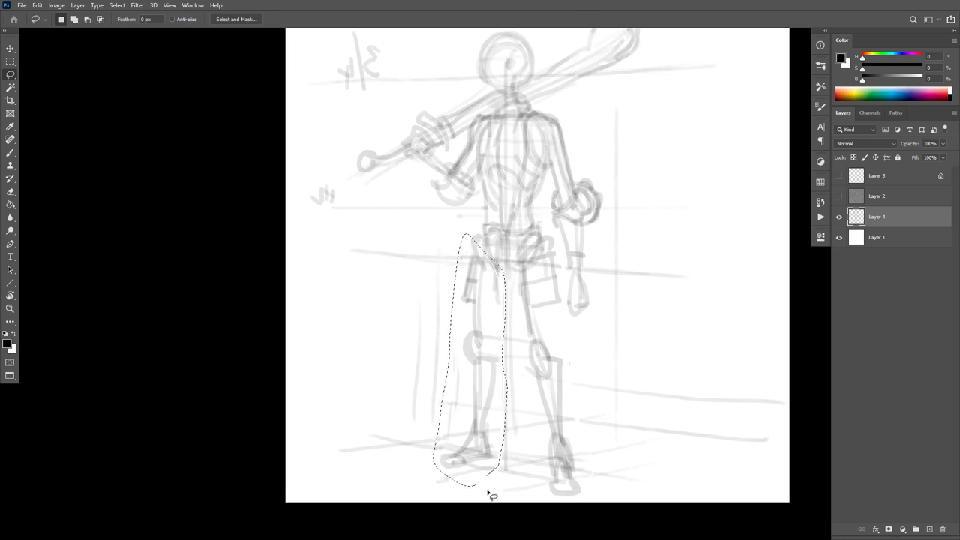
{"action": "key", "text": "ctrl+t"}
{"action": "left_click_drag", "start_coordinate": [485, 407], "coordinate": [488, 443]}
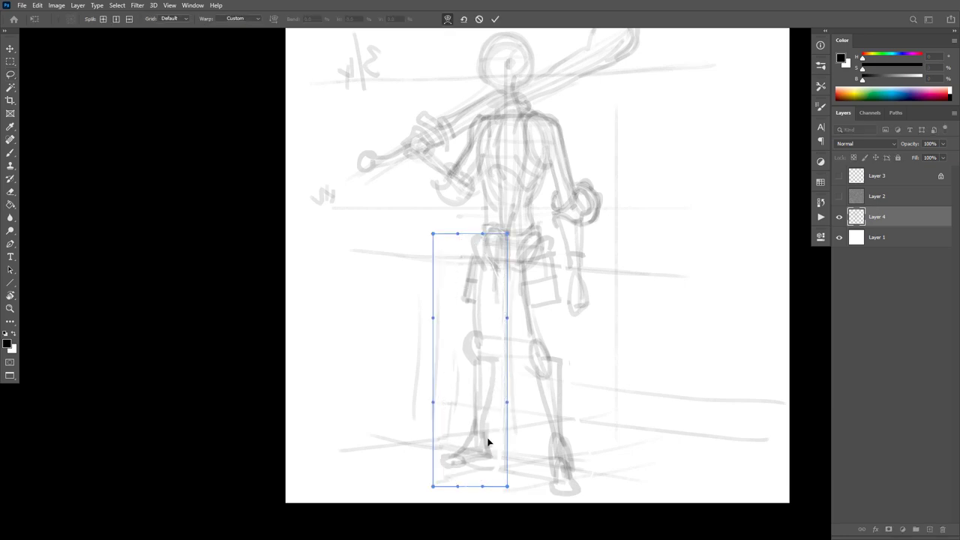
{"action": "key", "text": "Return"}
{"action": "key", "text": "ctrl+d"}
{"action": "key", "text": "b"}
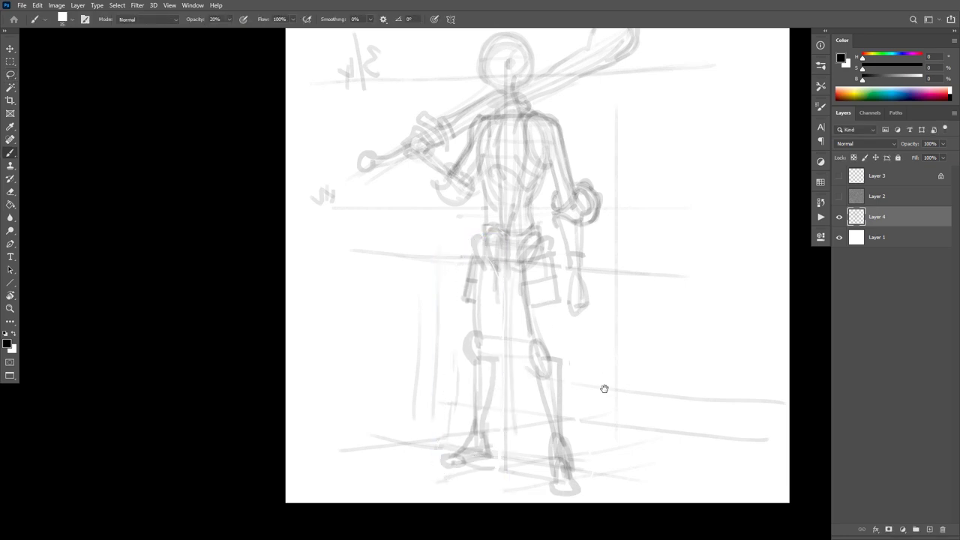
{"action": "left_click_drag", "start_coordinate": [605, 387], "coordinate": [660, 278]}
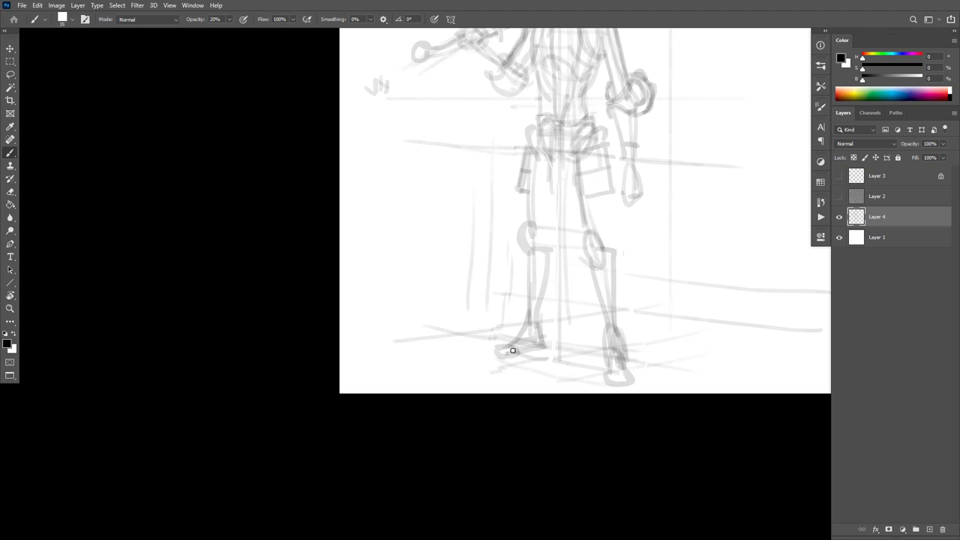
Rework the club-side foot, close the lower edge of the hanging-arm side thigh armour, and brush the kneepads on both legs.
{"action": "mouse_move", "coordinate": [514, 346]}
{"action": "left_mouse_down"}
{"action": "mouse_move", "coordinate": [482, 358]}
{"action": "mouse_move", "coordinate": [522, 347]}
{"action": "mouse_move", "coordinate": [579, 354]}
{"action": "mouse_move", "coordinate": [516, 342]}
{"action": "mouse_move", "coordinate": [492, 359]}
{"action": "mouse_move", "coordinate": [528, 353]}
{"action": "mouse_move", "coordinate": [492, 357]}
{"action": "left_mouse_up"}
{"action": "key", "text": "ctrl+z"}
{"action": "scroll", "coordinate": [645, 261], "scroll_direction": "up", "scroll_amount": 3}
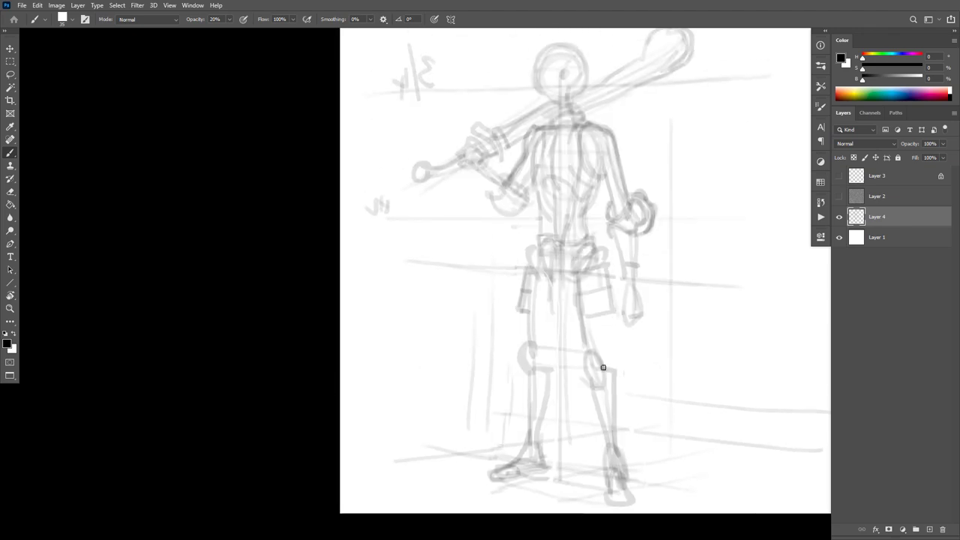
{"action": "mouse_move", "coordinate": [615, 313]}
{"action": "left_mouse_down"}
{"action": "mouse_move", "coordinate": [520, 307]}
{"action": "mouse_move", "coordinate": [526, 378]}
{"action": "mouse_move", "coordinate": [528, 360]}
{"action": "mouse_move", "coordinate": [517, 360]}
{"action": "mouse_move", "coordinate": [597, 347]}
{"action": "mouse_move", "coordinate": [583, 373]}
{"action": "mouse_move", "coordinate": [606, 373]}
{"action": "mouse_move", "coordinate": [591, 348]}
{"action": "mouse_move", "coordinate": [587, 382]}
{"action": "mouse_move", "coordinate": [600, 397]}
{"action": "mouse_move", "coordinate": [619, 382]}
{"action": "left_mouse_up"}
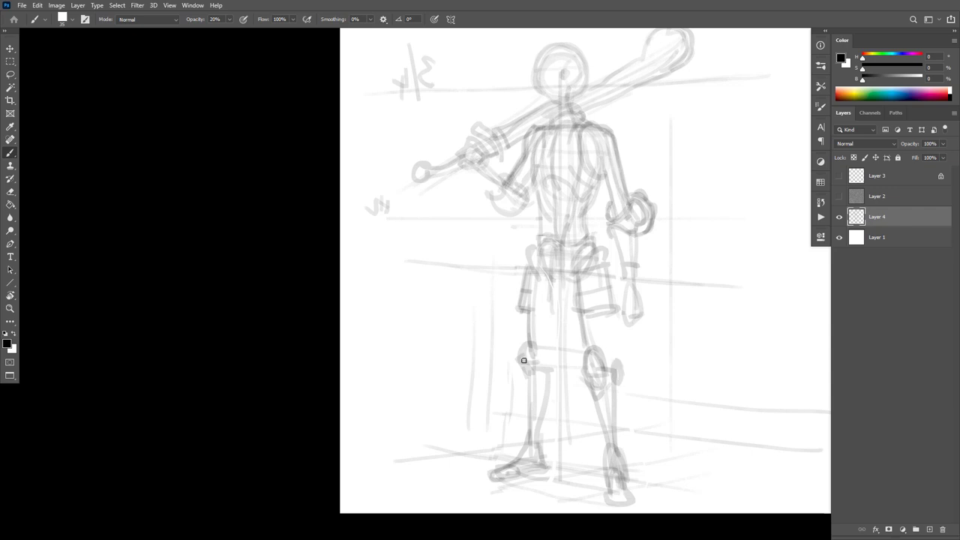
{"action": "left_click_drag", "start_coordinate": [524, 360], "coordinate": [527, 375]}
Brush a hanging cloth panel between the thighs below the belt and reinforce the waist and club-side hip contours.
{"action": "left_click_drag", "start_coordinate": [639, 201], "coordinate": [636, 223]}
{"action": "mouse_move", "coordinate": [544, 230]}
{"action": "left_mouse_down"}
{"action": "mouse_move", "coordinate": [567, 244]}
{"action": "mouse_move", "coordinate": [567, 301]}
{"action": "left_mouse_up"}
{"action": "mouse_move", "coordinate": [541, 271]}
{"action": "left_mouse_down"}
{"action": "mouse_move", "coordinate": [545, 318]}
{"action": "mouse_move", "coordinate": [573, 312]}
{"action": "mouse_move", "coordinate": [566, 235]}
{"action": "mouse_move", "coordinate": [538, 255]}
{"action": "mouse_move", "coordinate": [539, 234]}
{"action": "mouse_move", "coordinate": [626, 263]}
{"action": "mouse_move", "coordinate": [665, 246]}
{"action": "mouse_move", "coordinate": [534, 246]}
{"action": "mouse_move", "coordinate": [588, 248]}
{"action": "left_mouse_up"}
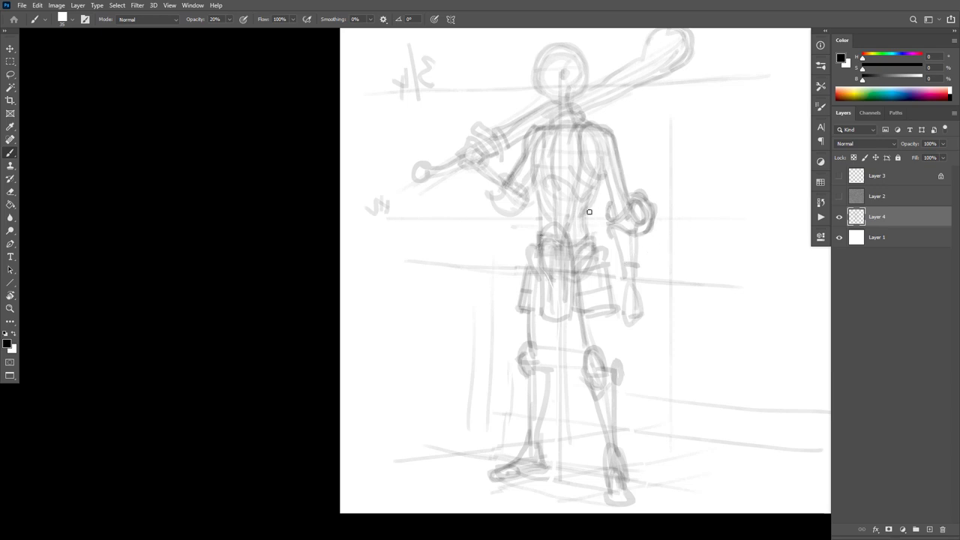
{"action": "left_click_drag", "start_coordinate": [590, 210], "coordinate": [604, 180]}
{"action": "left_click_drag", "start_coordinate": [532, 183], "coordinate": [539, 207]}
{"action": "mouse_move", "coordinate": [538, 250]}
{"action": "left_mouse_down"}
{"action": "mouse_move", "coordinate": [528, 242]}
{"action": "mouse_move", "coordinate": [534, 279]}
{"action": "left_mouse_up"}
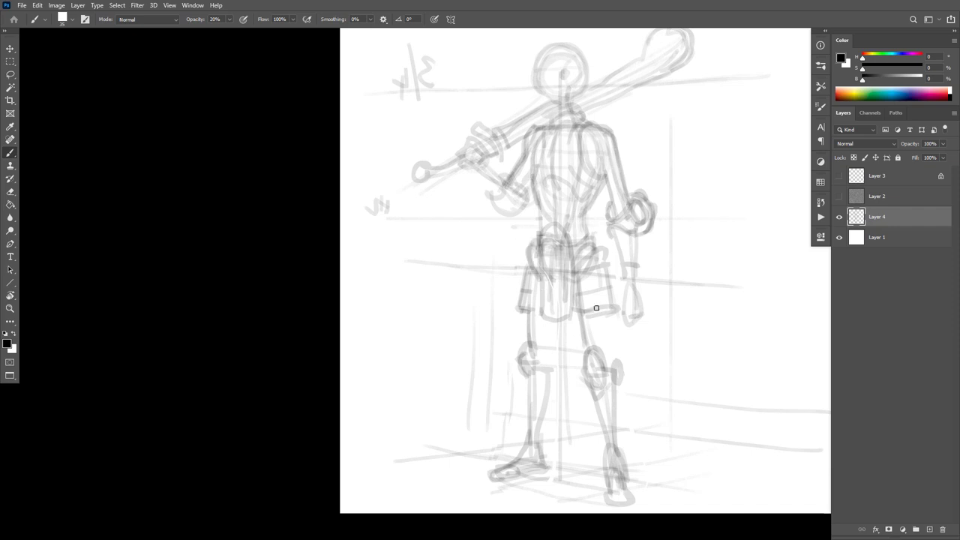
Darken the thigh armour edges on both sides and brush the thigh contours and the club-side inner leg.
{"action": "left_click_drag", "start_coordinate": [596, 307], "coordinate": [617, 310]}
{"action": "left_click_drag", "start_coordinate": [521, 294], "coordinate": [519, 304]}
{"action": "mouse_move", "coordinate": [528, 260]}
{"action": "left_mouse_down"}
{"action": "mouse_move", "coordinate": [519, 309]}
{"action": "mouse_move", "coordinate": [528, 351]}
{"action": "left_mouse_up"}
{"action": "left_click_drag", "start_coordinate": [562, 313], "coordinate": [539, 430]}
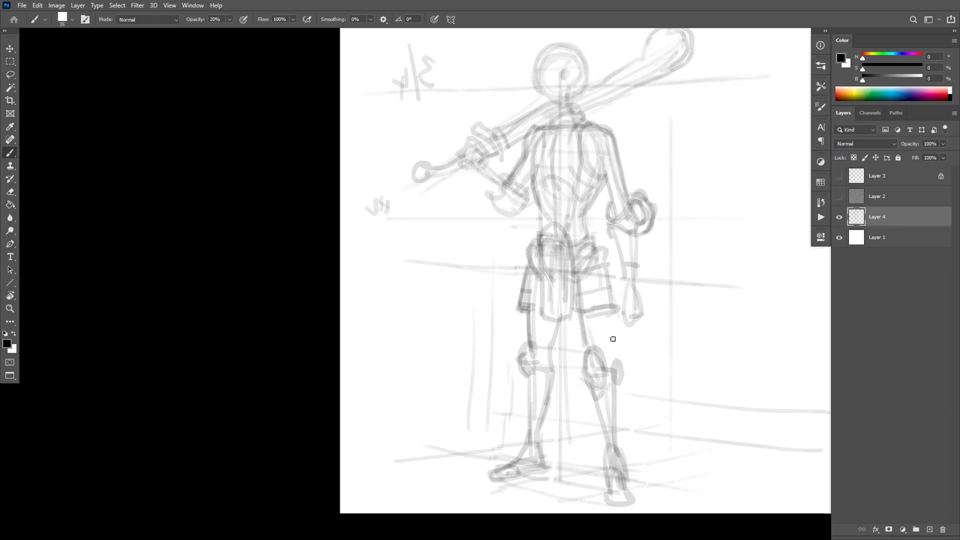
{"action": "left_click_drag", "start_coordinate": [607, 312], "coordinate": [610, 357]}
Brush the side contours from the waist down along the thigh armour on both sides of the body.
{"action": "mouse_move", "coordinate": [624, 126]}
{"action": "left_mouse_down"}
{"action": "mouse_move", "coordinate": [590, 212]}
{"action": "mouse_move", "coordinate": [602, 321]}
{"action": "left_mouse_up"}
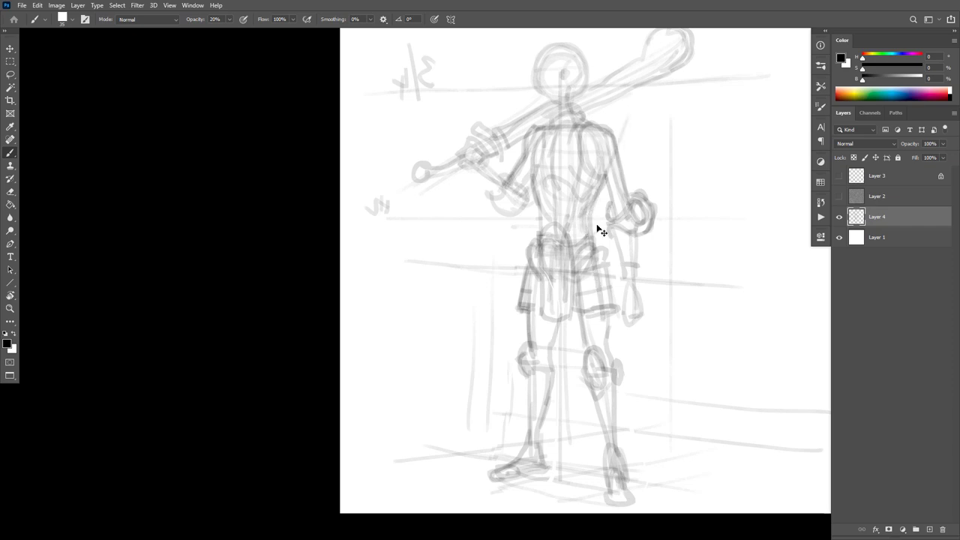
{"action": "key", "text": "ctrl+z"}
{"action": "mouse_move", "coordinate": [591, 214]}
{"action": "left_mouse_down"}
{"action": "mouse_move", "coordinate": [607, 316]}
{"action": "mouse_move", "coordinate": [603, 307]}
{"action": "left_mouse_up"}
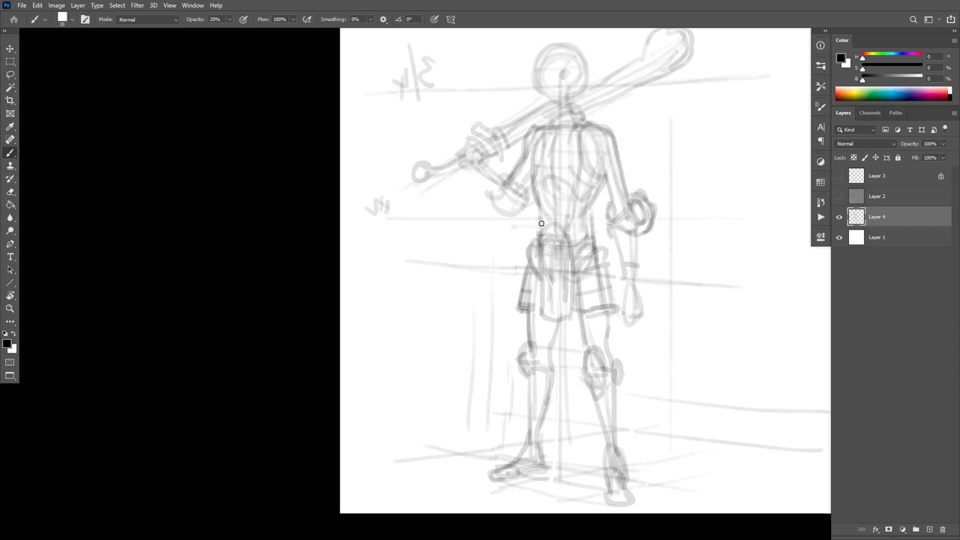
{"action": "left_click_drag", "start_coordinate": [541, 223], "coordinate": [526, 330]}
{"action": "left_click_drag", "start_coordinate": [535, 253], "coordinate": [527, 333]}
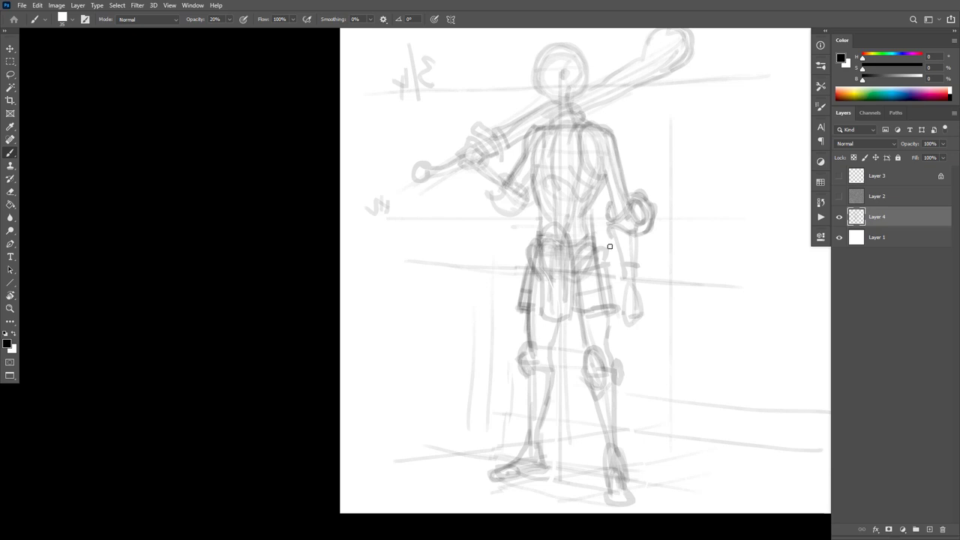
Enlarge the Eraser to 100 px, remove the stray hip outline beside the hanging-arm side thigh armour, and resume the Brush.
{"action": "key", "text": "e"}
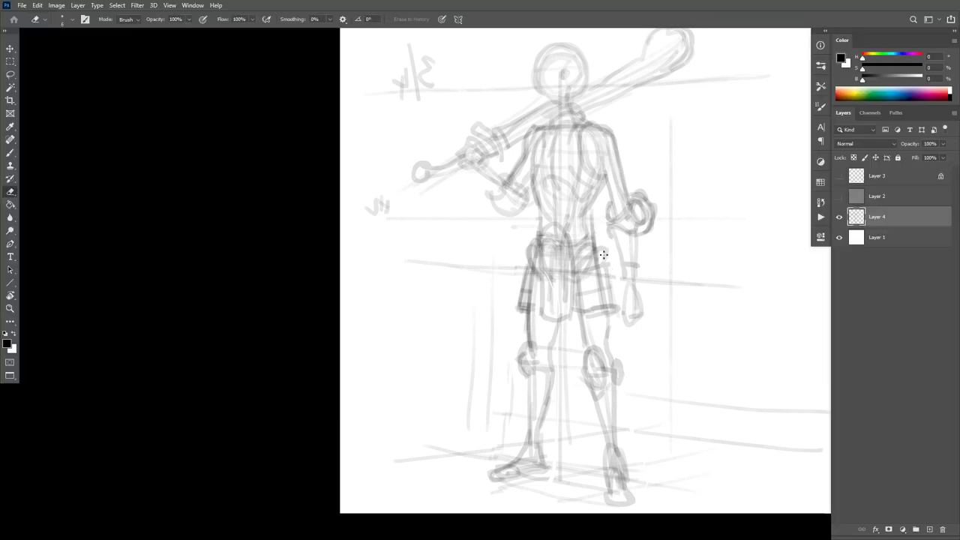
{"action": "key", "text": "bracketright"}
{"action": "key", "text": "bracketright"}
{"action": "key", "text": "bracketright"}
{"action": "key", "text": "bracketright"}
{"action": "key", "text": "bracketright"}
{"action": "key", "text": "bracketright"}
{"action": "key", "text": "bracketright"}
{"action": "key", "text": "bracketright"}
{"action": "key", "text": "bracketright"}
{"action": "key", "text": "bracketright"}
{"action": "key", "text": "bracketright"}
{"action": "key", "text": "b"}
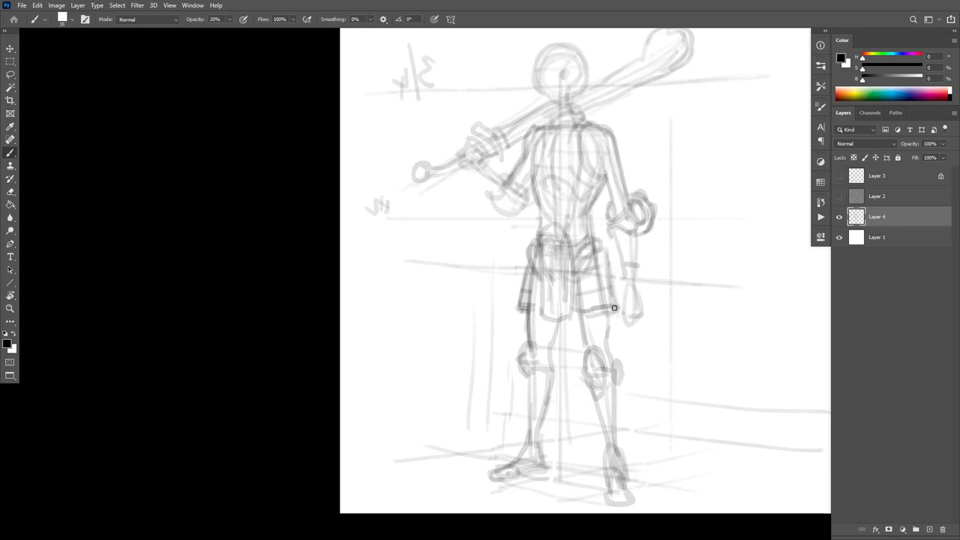
Darken the hanging-arm side thigh armour's lower edge and sketch the hanging arm's cuff and blocky hand.
{"action": "left_click_drag", "start_coordinate": [615, 308], "coordinate": [585, 314]}
{"action": "mouse_move", "coordinate": [620, 279]}
{"action": "left_mouse_down"}
{"action": "mouse_move", "coordinate": [636, 272]}
{"action": "mouse_move", "coordinate": [621, 306]}
{"action": "mouse_move", "coordinate": [639, 307]}
{"action": "mouse_move", "coordinate": [636, 287]}
{"action": "left_mouse_up"}
{"action": "mouse_move", "coordinate": [606, 258]}
{"action": "left_mouse_down"}
{"action": "mouse_move", "coordinate": [622, 305]}
{"action": "mouse_move", "coordinate": [629, 295]}
{"action": "mouse_move", "coordinate": [613, 307]}
{"action": "mouse_move", "coordinate": [639, 315]}
{"action": "mouse_move", "coordinate": [637, 270]}
{"action": "left_mouse_up"}
{"action": "key", "text": "ctrl+z"}
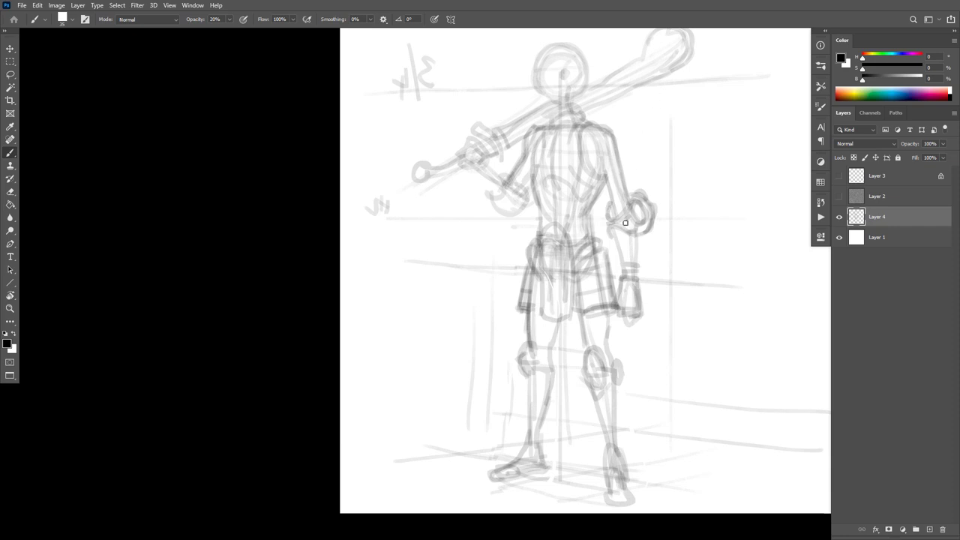
Brush the club arm's elbow and forearm contours and the rounded hand around the club handle.
{"action": "left_click_drag", "start_coordinate": [579, 220], "coordinate": [519, 210]}
{"action": "left_click_drag", "start_coordinate": [534, 175], "coordinate": [507, 208]}
{"action": "mouse_move", "coordinate": [477, 169]}
{"action": "left_mouse_down"}
{"action": "mouse_move", "coordinate": [501, 207]}
{"action": "mouse_move", "coordinate": [496, 198]}
{"action": "left_mouse_up"}
{"action": "mouse_move", "coordinate": [469, 144]}
{"action": "left_mouse_down"}
{"action": "mouse_move", "coordinate": [462, 172]}
{"action": "mouse_move", "coordinate": [469, 146]}
{"action": "mouse_move", "coordinate": [462, 167]}
{"action": "mouse_move", "coordinate": [494, 213]}
{"action": "left_mouse_up"}
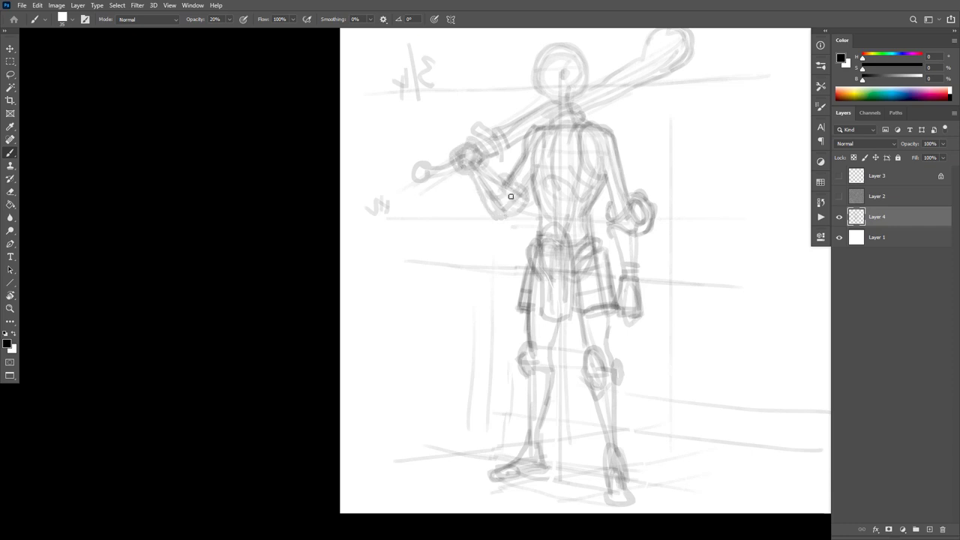
{"action": "key", "text": "e"}
{"action": "left_click_drag", "start_coordinate": [494, 177], "coordinate": [498, 184]}
{"action": "key", "text": "b"}
{"action": "key", "text": "e"}
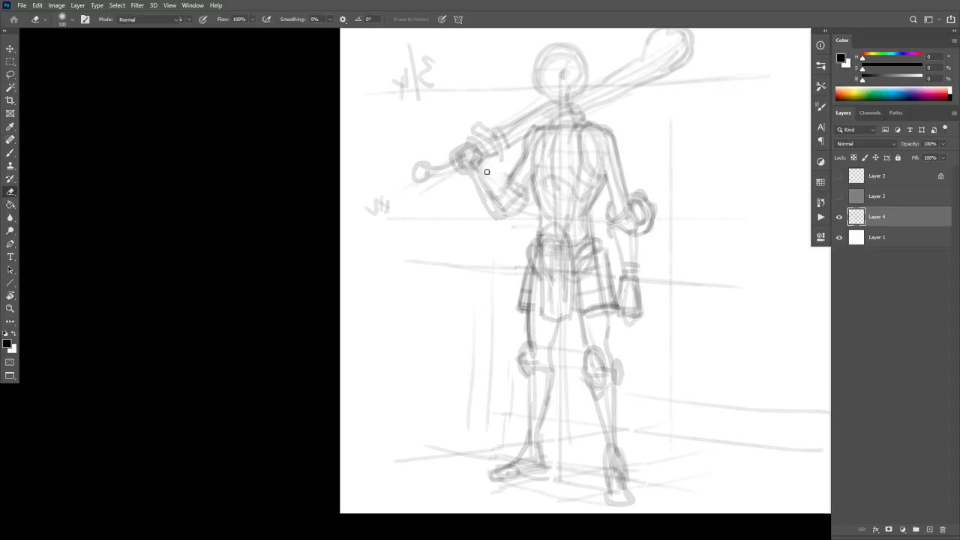
{"action": "key", "text": "b"}
{"action": "mouse_move", "coordinate": [483, 169]}
{"action": "left_mouse_down"}
{"action": "mouse_move", "coordinate": [515, 210]}
{"action": "mouse_move", "coordinate": [489, 201]}
{"action": "mouse_move", "coordinate": [492, 219]}
{"action": "mouse_move", "coordinate": [509, 208]}
{"action": "mouse_move", "coordinate": [485, 205]}
{"action": "mouse_move", "coordinate": [494, 227]}
{"action": "mouse_move", "coordinate": [524, 212]}
{"action": "left_mouse_up"}
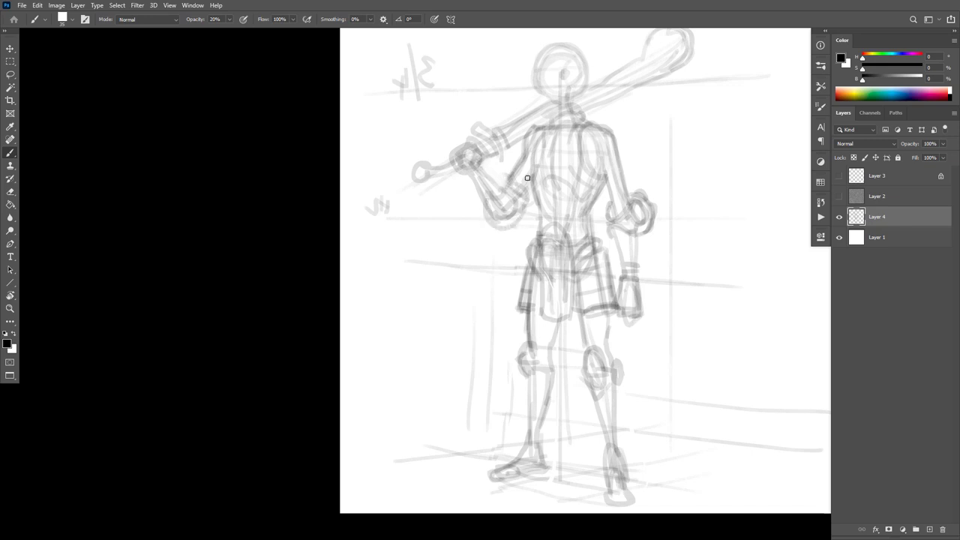
{"action": "key", "text": "ctrl+z"}
{"action": "key", "text": "ctrl+z"}
{"action": "key", "text": "ctrl+z"}
{"action": "key", "text": "ctrl+z"}
Erase the club arm's old elbow and upper arm lines, then redraw the upper arm with a round elbow farther out.
{"action": "key", "text": "e"}
{"action": "left_click_drag", "start_coordinate": [522, 177], "coordinate": [491, 218]}
{"action": "key", "text": "b"}
{"action": "mouse_move", "coordinate": [526, 150]}
{"action": "left_mouse_down"}
{"action": "mouse_move", "coordinate": [482, 186]}
{"action": "mouse_move", "coordinate": [531, 174]}
{"action": "left_mouse_up"}
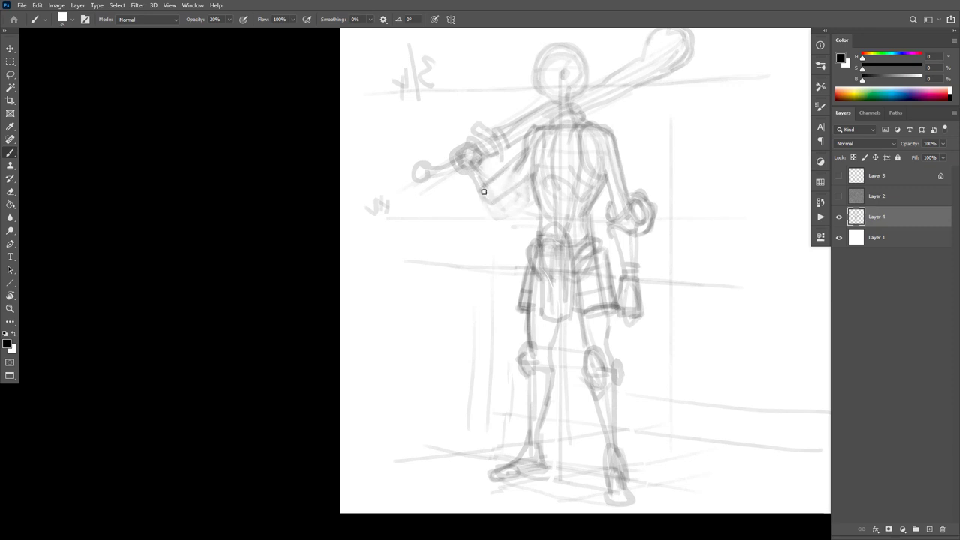
{"action": "mouse_move", "coordinate": [537, 129]}
{"action": "left_mouse_down"}
{"action": "mouse_move", "coordinate": [520, 157]}
{"action": "mouse_move", "coordinate": [489, 179]}
{"action": "mouse_move", "coordinate": [476, 164]}
{"action": "mouse_move", "coordinate": [495, 193]}
{"action": "mouse_move", "coordinate": [471, 173]}
{"action": "mouse_move", "coordinate": [468, 180]}
{"action": "mouse_move", "coordinate": [477, 186]}
{"action": "mouse_move", "coordinate": [486, 171]}
{"action": "mouse_move", "coordinate": [473, 183]}
{"action": "mouse_move", "coordinate": [473, 174]}
{"action": "mouse_move", "coordinate": [502, 135]}
{"action": "mouse_move", "coordinate": [554, 136]}
{"action": "mouse_move", "coordinate": [538, 130]}
{"action": "mouse_move", "coordinate": [521, 159]}
{"action": "mouse_move", "coordinate": [474, 191]}
{"action": "mouse_move", "coordinate": [477, 207]}
{"action": "mouse_move", "coordinate": [508, 200]}
{"action": "mouse_move", "coordinate": [494, 204]}
{"action": "mouse_move", "coordinate": [489, 174]}
{"action": "mouse_move", "coordinate": [503, 193]}
{"action": "mouse_move", "coordinate": [480, 185]}
{"action": "mouse_move", "coordinate": [478, 199]}
{"action": "mouse_move", "coordinate": [492, 208]}
{"action": "mouse_move", "coordinate": [510, 195]}
{"action": "mouse_move", "coordinate": [487, 207]}
{"action": "left_mouse_up"}
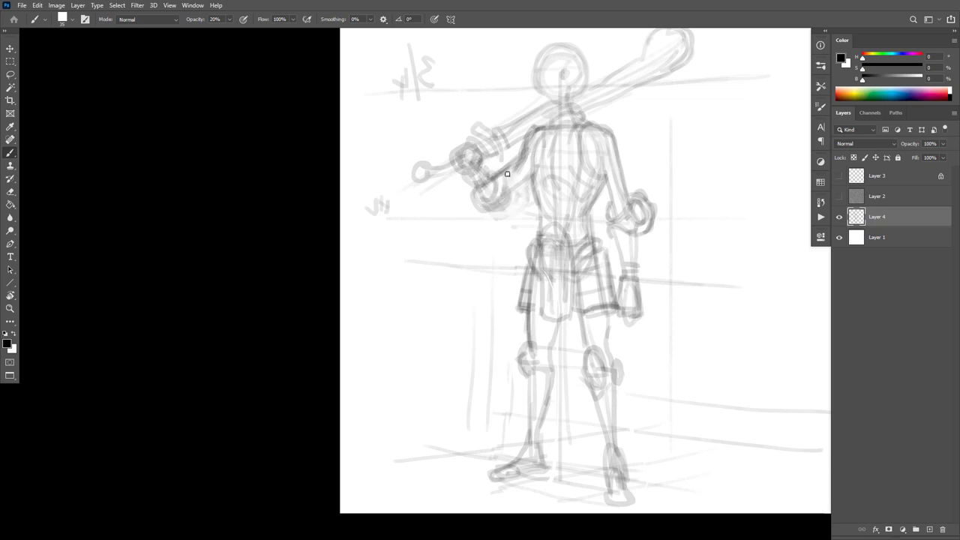
{"action": "mouse_move", "coordinate": [507, 164]}
{"action": "left_mouse_down"}
{"action": "mouse_move", "coordinate": [506, 197]}
{"action": "mouse_move", "coordinate": [480, 191]}
{"action": "left_mouse_up"}
Flip the canvas horizontally and reinforce the club arm's round elbow and its upper arm up to the shoulder.
{"action": "key", "text": "ctrl+shift+h"}
{"action": "left_click_drag", "start_coordinate": [706, 347], "coordinate": [632, 378]}
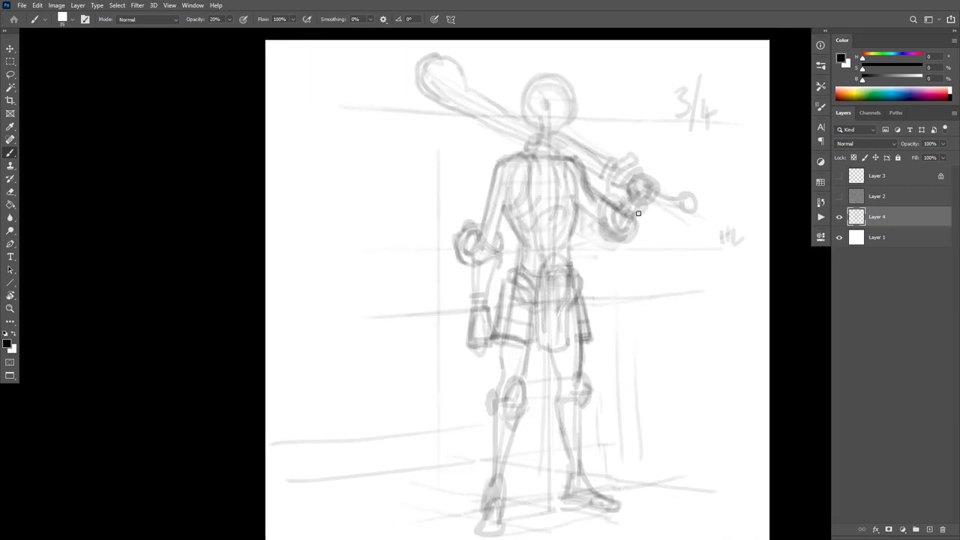
{"action": "mouse_move", "coordinate": [639, 222]}
{"action": "left_mouse_down"}
{"action": "mouse_move", "coordinate": [619, 234]}
{"action": "mouse_move", "coordinate": [618, 199]}
{"action": "mouse_move", "coordinate": [641, 212]}
{"action": "mouse_move", "coordinate": [614, 194]}
{"action": "left_mouse_up"}
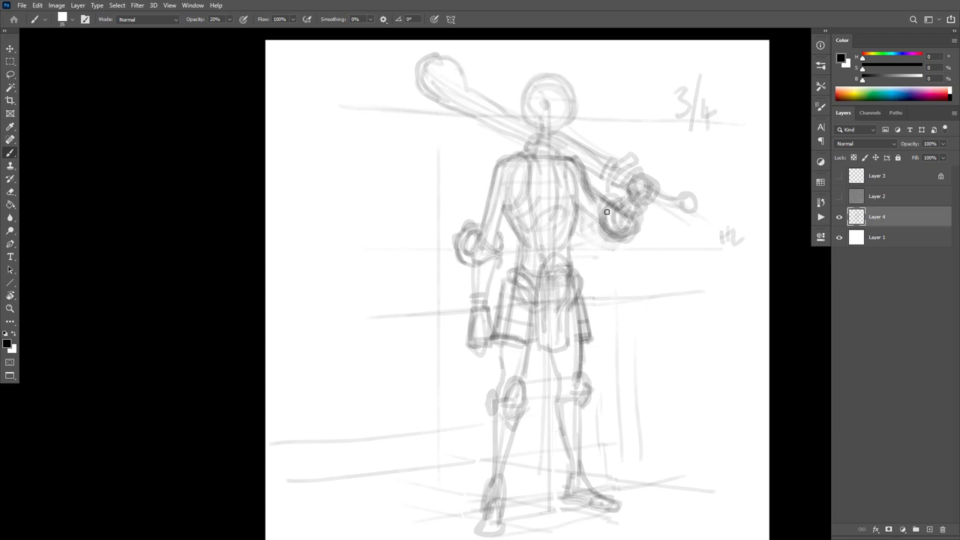
{"action": "left_click_drag", "start_coordinate": [606, 212], "coordinate": [569, 174]}
Lasso the club's two visible parts together with the club arm and move them slightly up and outward.
{"action": "key", "text": "l"}
{"action": "mouse_move", "coordinate": [634, 249]}
{"action": "left_mouse_down"}
{"action": "mouse_move", "coordinate": [654, 222]}
{"action": "mouse_move", "coordinate": [652, 174]}
{"action": "left_mouse_up"}
{"action": "mouse_move", "coordinate": [627, 142]}
{"action": "left_mouse_down"}
{"action": "mouse_move", "coordinate": [573, 133]}
{"action": "mouse_move", "coordinate": [605, 196]}
{"action": "mouse_move", "coordinate": [597, 218]}
{"action": "mouse_move", "coordinate": [686, 237]}
{"action": "mouse_move", "coordinate": [643, 150]}
{"action": "mouse_move", "coordinate": [629, 143]}
{"action": "left_mouse_up"}
{"action": "mouse_move", "coordinate": [529, 144]}
{"action": "left_mouse_down"}
{"action": "mouse_move", "coordinate": [534, 124]}
{"action": "mouse_move", "coordinate": [410, 96]}
{"action": "mouse_move", "coordinate": [527, 143]}
{"action": "left_mouse_up"}
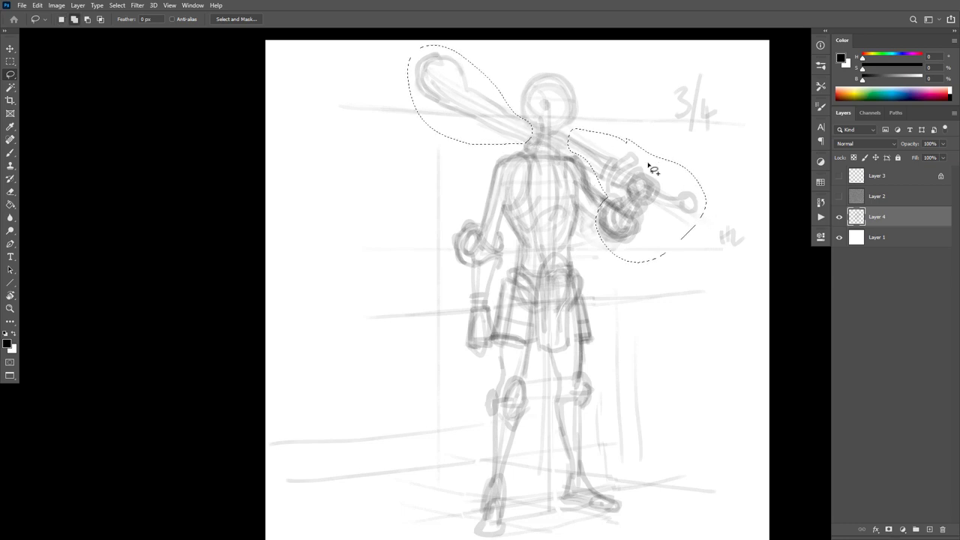
{"action": "mouse_move", "coordinate": [586, 218]}
{"action": "left_mouse_down"}
{"action": "mouse_move", "coordinate": [587, 176]}
{"action": "mouse_move", "coordinate": [575, 154]}
{"action": "mouse_move", "coordinate": [636, 141]}
{"action": "left_mouse_up"}
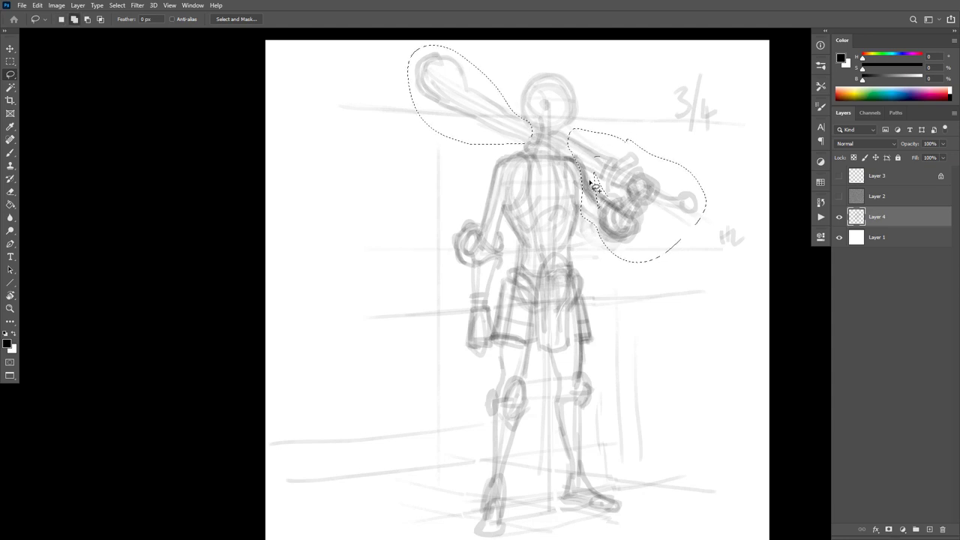
{"action": "left_click_drag", "start_coordinate": [655, 204], "coordinate": [647, 188]}
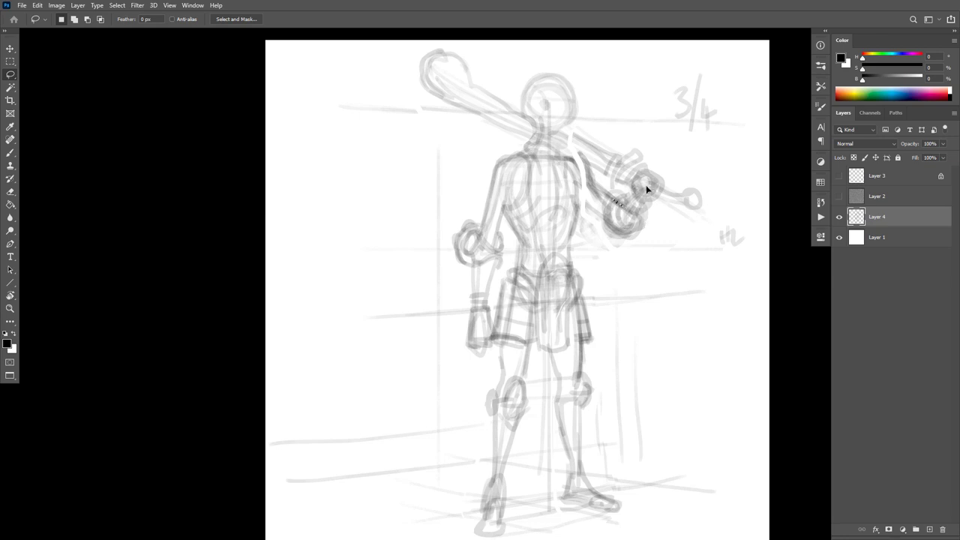
{"action": "left_click_drag", "start_coordinate": [636, 199], "coordinate": [638, 193]}
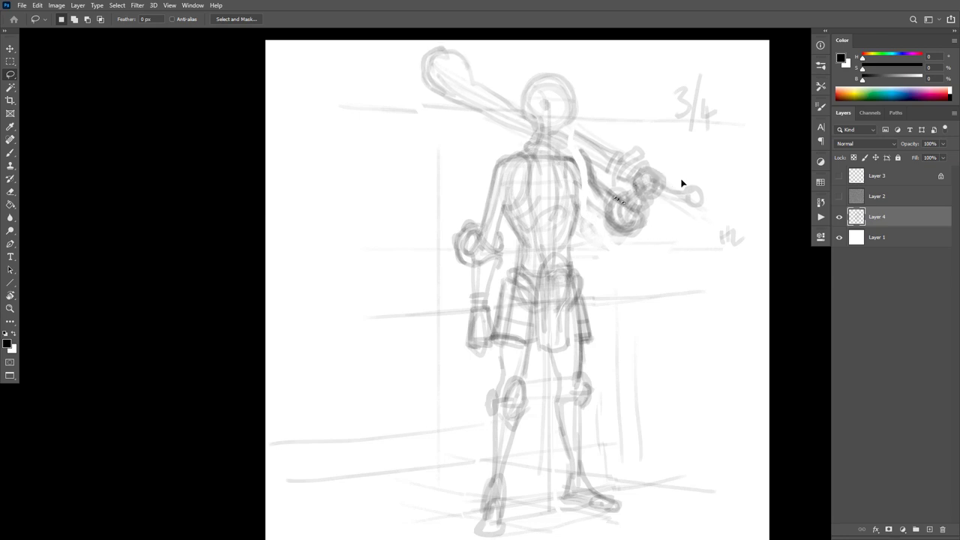
Rotate the selected club and arm by -2.10 degrees with Free Transform and apply it.
{"action": "key", "text": "ctrl+t"}
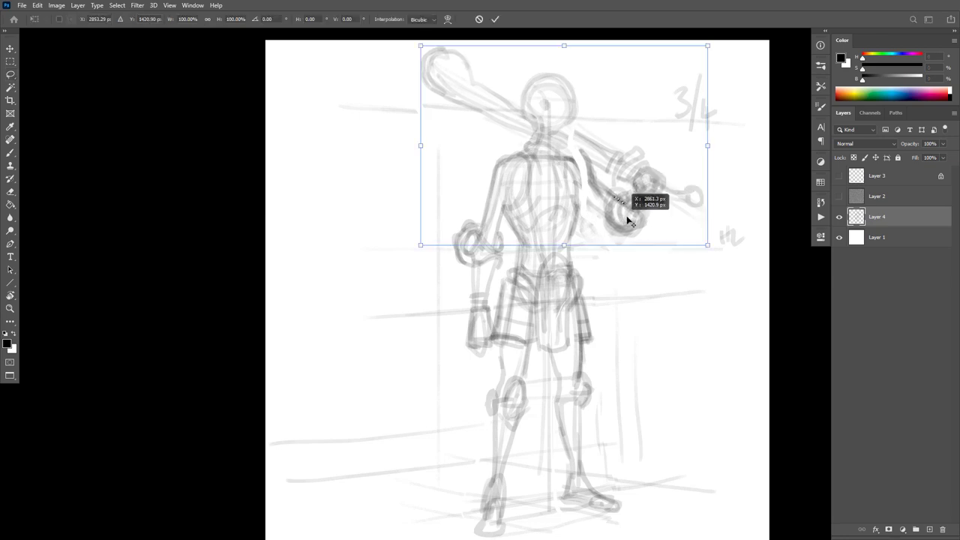
{"action": "left_click_drag", "start_coordinate": [724, 209], "coordinate": [724, 203]}
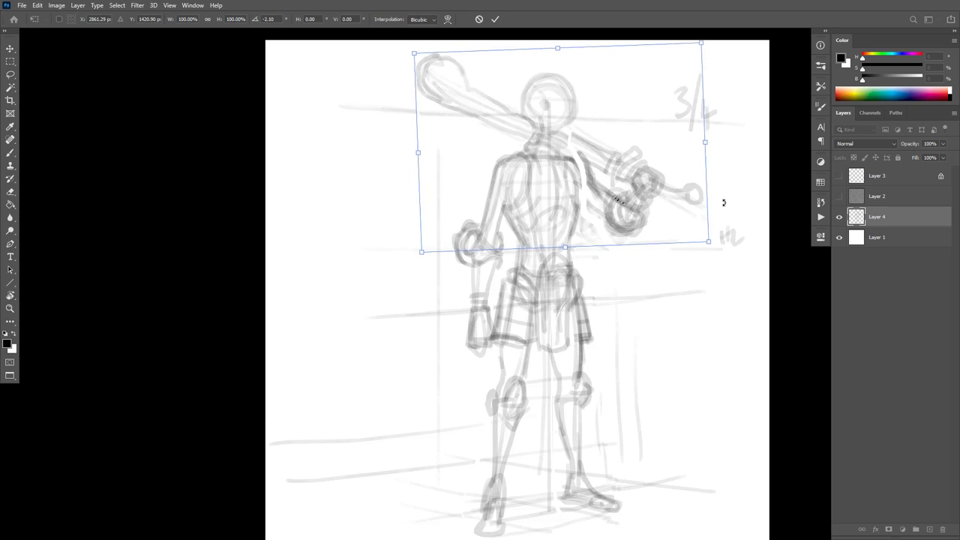
{"action": "key", "text": "Return"}
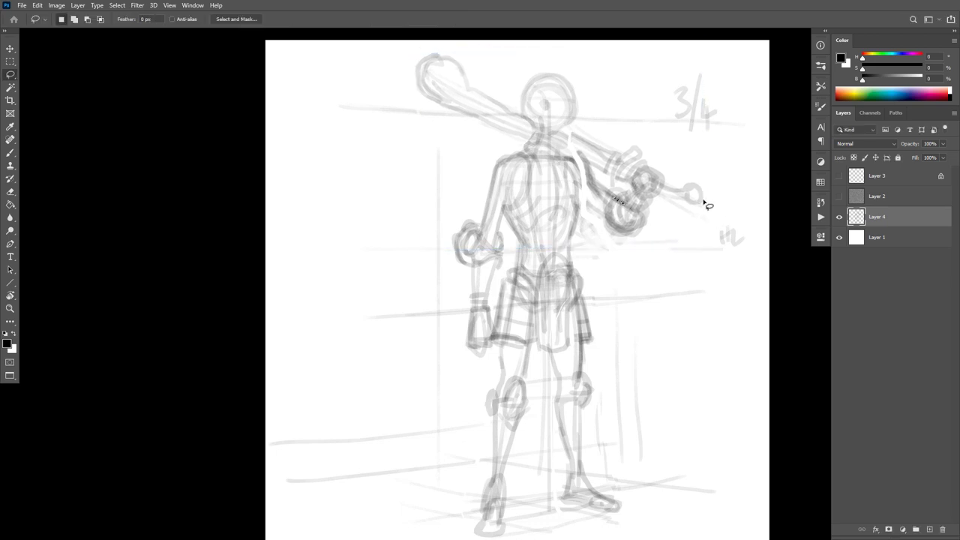
Deselect, erase the broken lines at the club-side shoulder, and redraw the shoulder, upper arm and head-level guideline.
{"action": "key", "text": "e"}
{"action": "key", "text": "ctrl+d"}
{"action": "left_click_drag", "start_coordinate": [592, 181], "coordinate": [577, 156]}
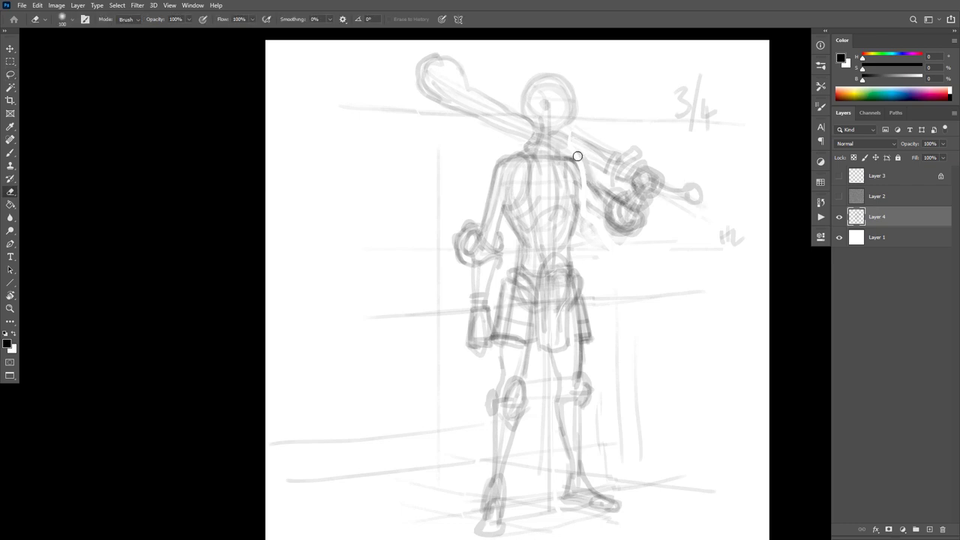
{"action": "key", "text": "b"}
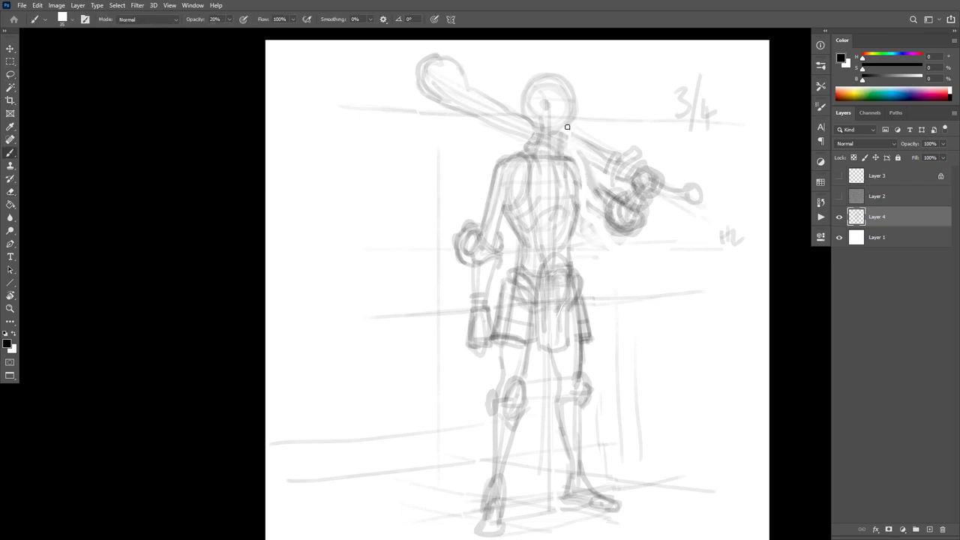
{"action": "left_click_drag", "start_coordinate": [566, 151], "coordinate": [580, 161]}
{"action": "left_click_drag", "start_coordinate": [672, 125], "coordinate": [345, 108]}
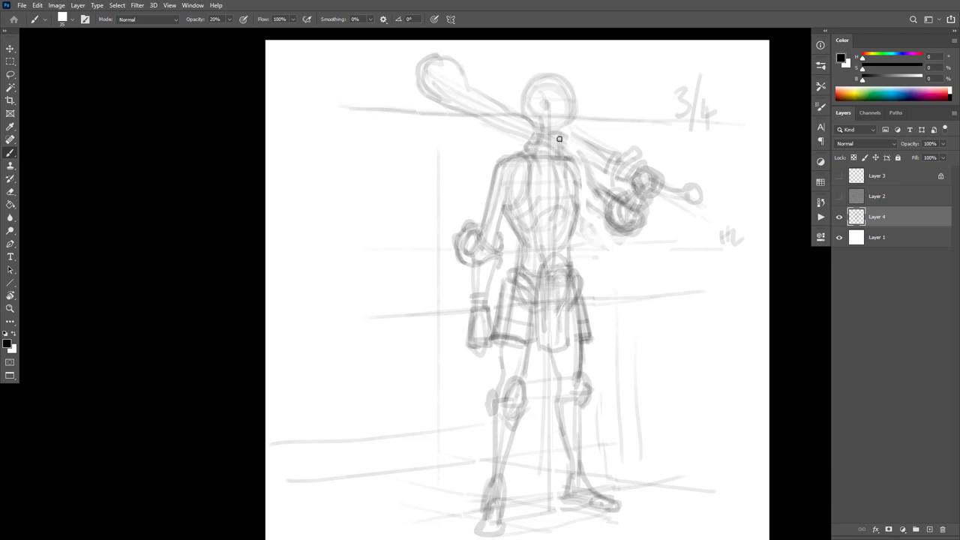
{"action": "mouse_move", "coordinate": [559, 139]}
{"action": "left_mouse_down"}
{"action": "mouse_move", "coordinate": [593, 171]}
{"action": "mouse_move", "coordinate": [605, 213]}
{"action": "left_mouse_up"}
Brush long perspective guidelines across the figure at head, elbow and hip level.
{"action": "left_click_drag", "start_coordinate": [712, 119], "coordinate": [447, 107]}
{"action": "key", "text": "ctrl+z"}
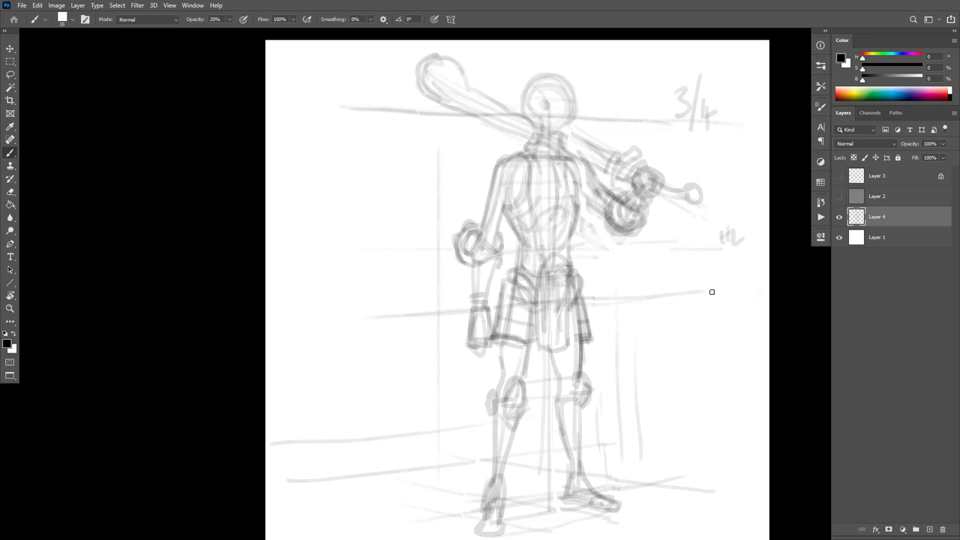
{"action": "left_click_drag", "start_coordinate": [763, 286], "coordinate": [346, 321]}
{"action": "left_click_drag", "start_coordinate": [766, 127], "coordinate": [270, 114]}
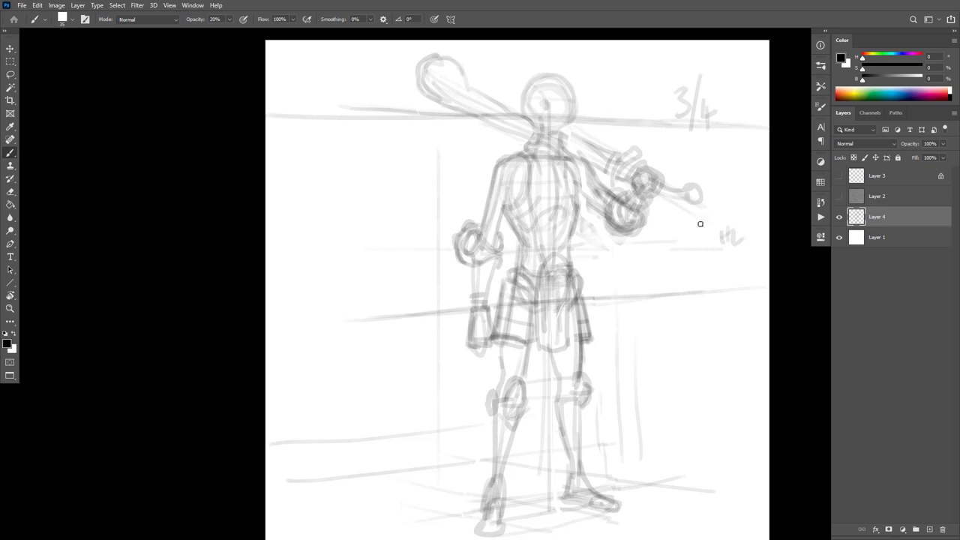
{"action": "left_click_drag", "start_coordinate": [705, 224], "coordinate": [386, 240]}
Brush slanted perspective guidelines on the ground through and behind the feet.
{"action": "left_click_drag", "start_coordinate": [694, 381], "coordinate": [757, 261]}
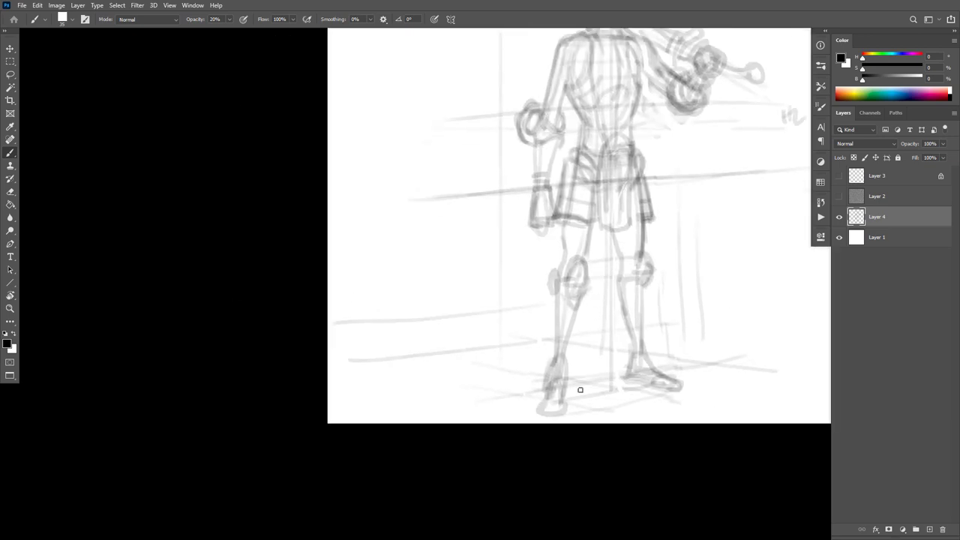
{"action": "left_click_drag", "start_coordinate": [465, 418], "coordinate": [756, 344]}
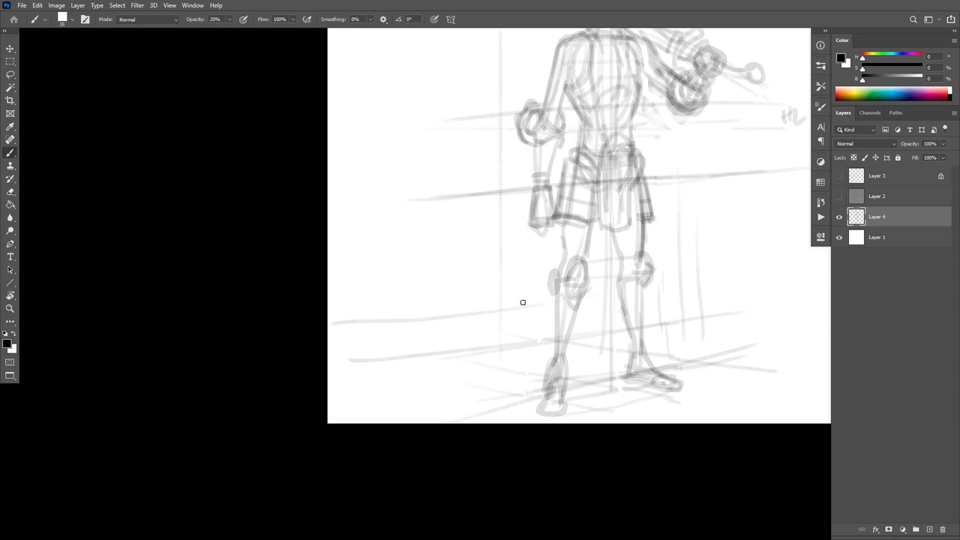
{"action": "left_click_drag", "start_coordinate": [705, 260], "coordinate": [728, 189]}
{"action": "left_click_drag", "start_coordinate": [735, 286], "coordinate": [743, 347]}
Brush the horizon line across the full canvas width and extend the perspective guidelines at head and hip level.
{"action": "left_click", "coordinate": [725, 329], "text": "alt"}
{"action": "left_click", "coordinate": [725, 329], "text": "alt"}
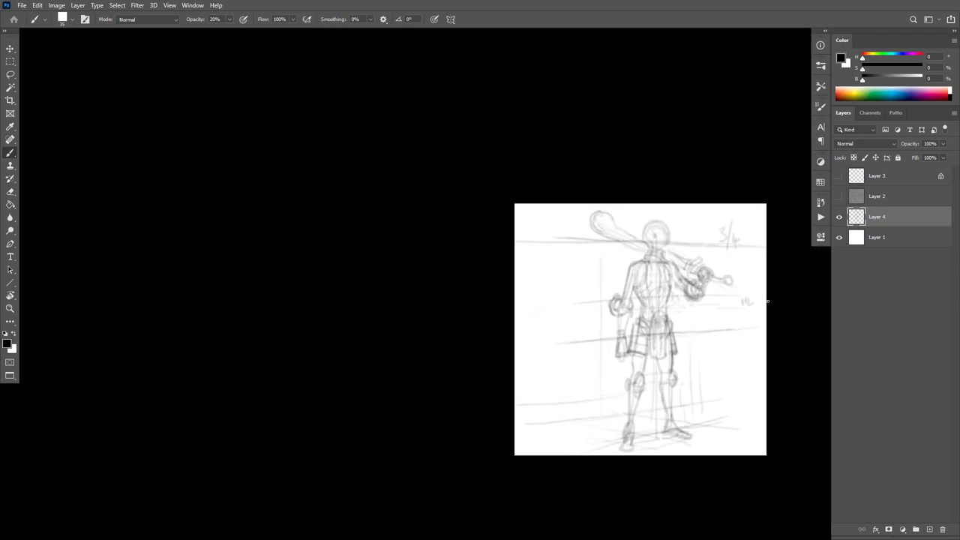
{"action": "left_click_drag", "start_coordinate": [773, 299], "coordinate": [498, 345]}
{"action": "left_click_drag", "start_coordinate": [753, 240], "coordinate": [504, 237]}
{"action": "scroll", "coordinate": [720, 247], "scroll_direction": "up", "scroll_amount": 2}
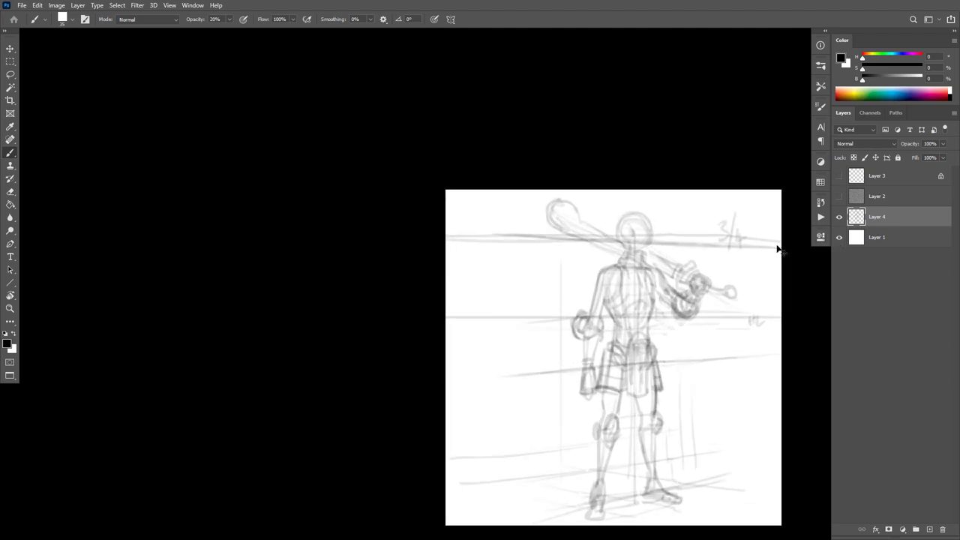
{"action": "mouse_move", "coordinate": [780, 251]}
{"action": "left_mouse_down"}
{"action": "mouse_move", "coordinate": [513, 239]}
{"action": "mouse_move", "coordinate": [774, 244]}
{"action": "left_mouse_up"}
{"action": "left_click_drag", "start_coordinate": [781, 357], "coordinate": [508, 373]}
{"action": "left_click", "coordinate": [723, 260], "text": "ctrl"}
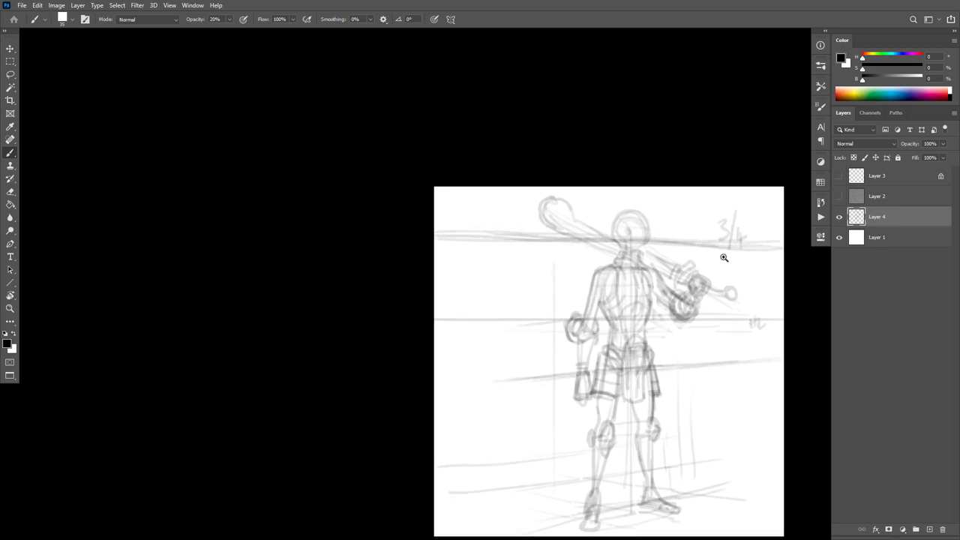
{"action": "left_click_drag", "start_coordinate": [708, 192], "coordinate": [681, 188]}
{"action": "key", "text": "ctrl+z"}
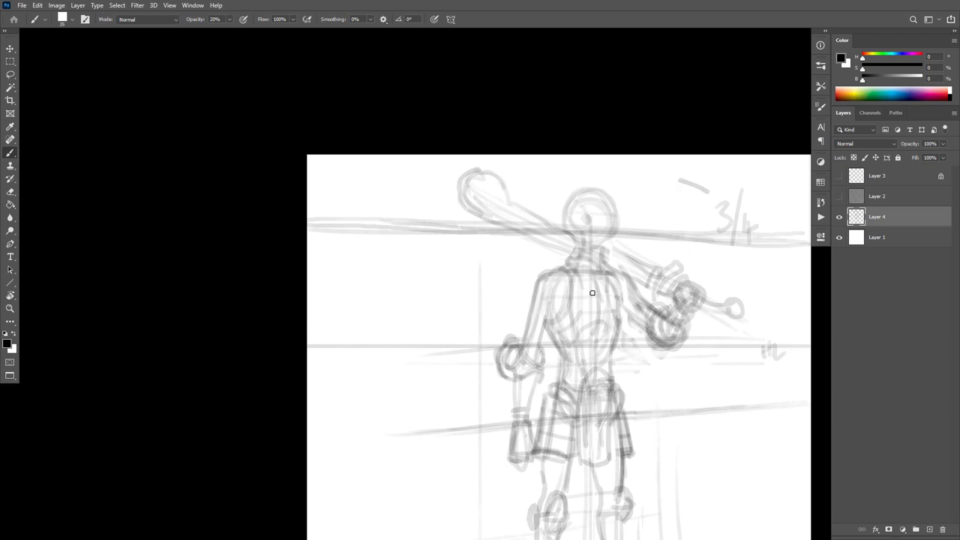
{"action": "key", "text": "ctrl+z"}
Brush a rounded helmet around the head, with a pointed crest at the back and a lower rim above the neck.
{"action": "scroll", "coordinate": [648, 248], "scroll_direction": "up", "scroll_amount": 1}
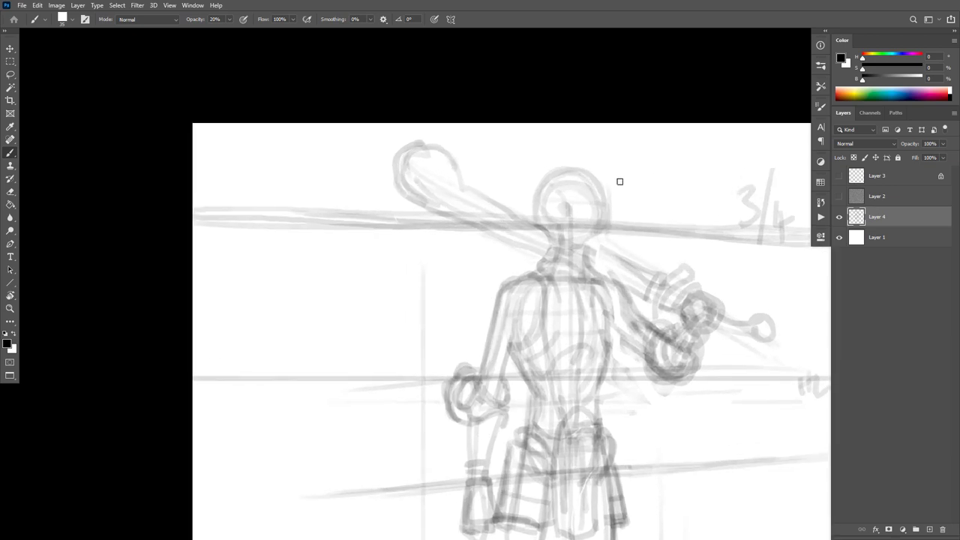
{"action": "mouse_move", "coordinate": [612, 185]}
{"action": "left_mouse_down"}
{"action": "mouse_move", "coordinate": [613, 250]}
{"action": "mouse_move", "coordinate": [580, 274]}
{"action": "left_mouse_up"}
{"action": "mouse_move", "coordinate": [614, 223]}
{"action": "left_mouse_down"}
{"action": "mouse_move", "coordinate": [576, 173]}
{"action": "mouse_move", "coordinate": [534, 203]}
{"action": "mouse_move", "coordinate": [556, 172]}
{"action": "mouse_move", "coordinate": [528, 205]}
{"action": "mouse_move", "coordinate": [559, 246]}
{"action": "left_mouse_up"}
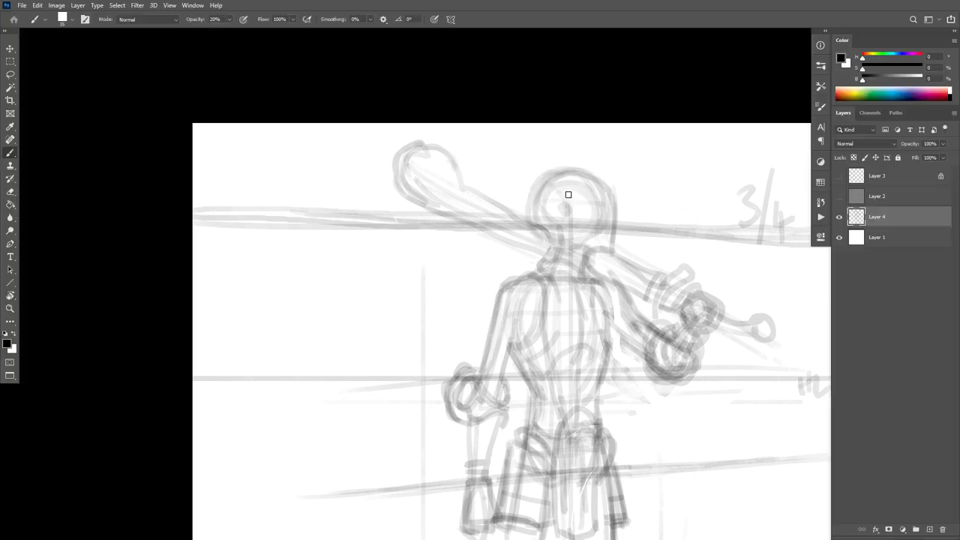
{"action": "mouse_move", "coordinate": [568, 195]}
{"action": "left_mouse_down"}
{"action": "mouse_move", "coordinate": [551, 204]}
{"action": "mouse_move", "coordinate": [552, 186]}
{"action": "mouse_move", "coordinate": [563, 214]}
{"action": "mouse_move", "coordinate": [522, 181]}
{"action": "left_mouse_up"}
{"action": "left_click_drag", "start_coordinate": [564, 217], "coordinate": [523, 188]}
{"action": "mouse_move", "coordinate": [532, 235]}
{"action": "left_mouse_down"}
{"action": "mouse_move", "coordinate": [530, 194]}
{"action": "mouse_move", "coordinate": [519, 244]}
{"action": "left_mouse_up"}
Sketch layered shoulder guards over both upper arms and the chest-plate lines across the upper torso.
{"action": "mouse_move", "coordinate": [597, 257]}
{"action": "left_mouse_down"}
{"action": "mouse_move", "coordinate": [521, 239]}
{"action": "mouse_move", "coordinate": [558, 220]}
{"action": "mouse_move", "coordinate": [545, 274]}
{"action": "mouse_move", "coordinate": [543, 260]}
{"action": "mouse_move", "coordinate": [543, 273]}
{"action": "mouse_move", "coordinate": [521, 260]}
{"action": "mouse_move", "coordinate": [492, 285]}
{"action": "mouse_move", "coordinate": [533, 313]}
{"action": "left_mouse_up"}
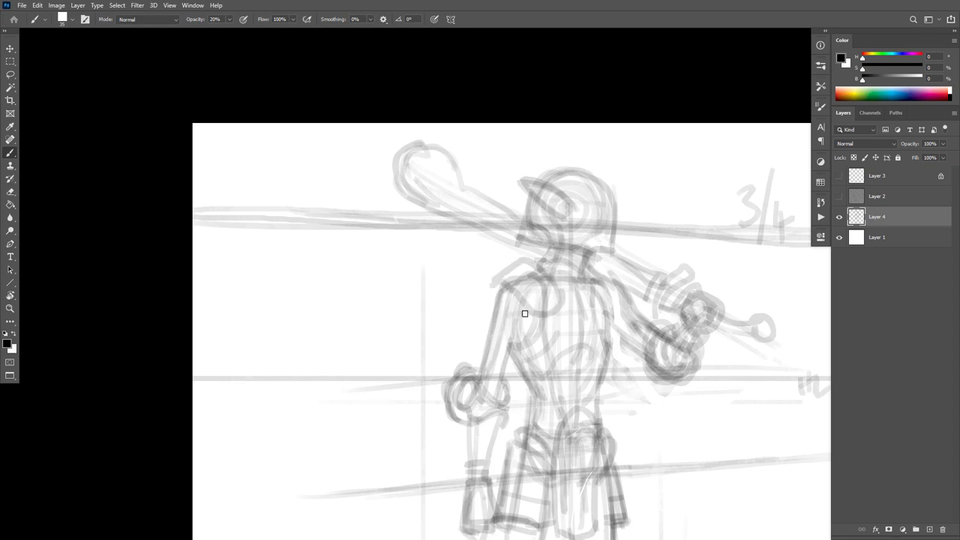
{"action": "mouse_move", "coordinate": [492, 318]}
{"action": "left_mouse_down"}
{"action": "mouse_move", "coordinate": [508, 283]}
{"action": "mouse_move", "coordinate": [484, 308]}
{"action": "left_mouse_up"}
{"action": "mouse_move", "coordinate": [527, 265]}
{"action": "left_mouse_down"}
{"action": "mouse_move", "coordinate": [491, 318]}
{"action": "mouse_move", "coordinate": [482, 315]}
{"action": "mouse_move", "coordinate": [514, 313]}
{"action": "left_mouse_up"}
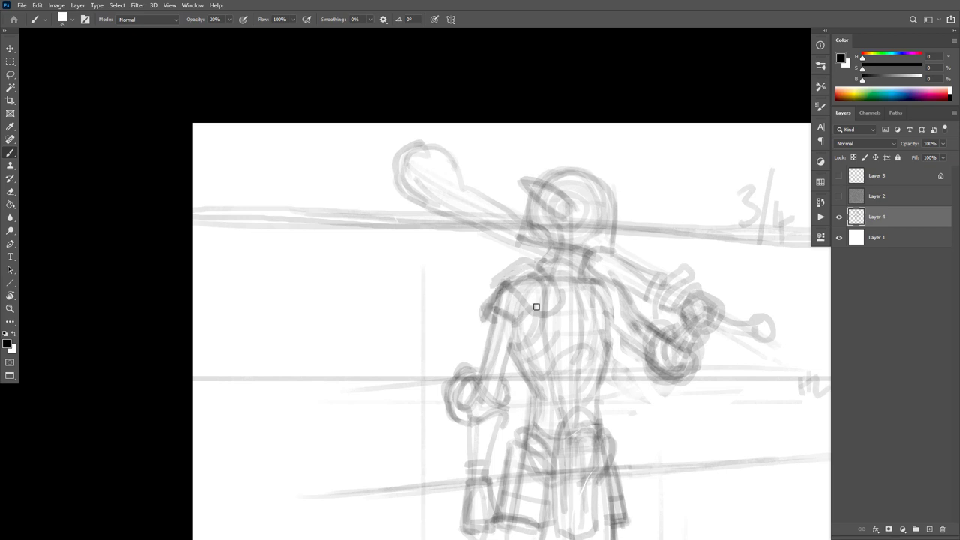
{"action": "mouse_move", "coordinate": [634, 289]}
{"action": "left_mouse_down"}
{"action": "mouse_move", "coordinate": [603, 264]}
{"action": "mouse_move", "coordinate": [603, 304]}
{"action": "mouse_move", "coordinate": [623, 309]}
{"action": "mouse_move", "coordinate": [610, 270]}
{"action": "mouse_move", "coordinate": [569, 282]}
{"action": "mouse_move", "coordinate": [583, 305]}
{"action": "mouse_move", "coordinate": [597, 300]}
{"action": "mouse_move", "coordinate": [590, 286]}
{"action": "mouse_move", "coordinate": [539, 356]}
{"action": "left_mouse_up"}
{"action": "mouse_move", "coordinate": [563, 324]}
{"action": "left_mouse_down"}
{"action": "mouse_move", "coordinate": [602, 325]}
{"action": "mouse_move", "coordinate": [604, 377]}
{"action": "mouse_move", "coordinate": [560, 337]}
{"action": "mouse_move", "coordinate": [608, 312]}
{"action": "mouse_move", "coordinate": [602, 332]}
{"action": "left_mouse_up"}
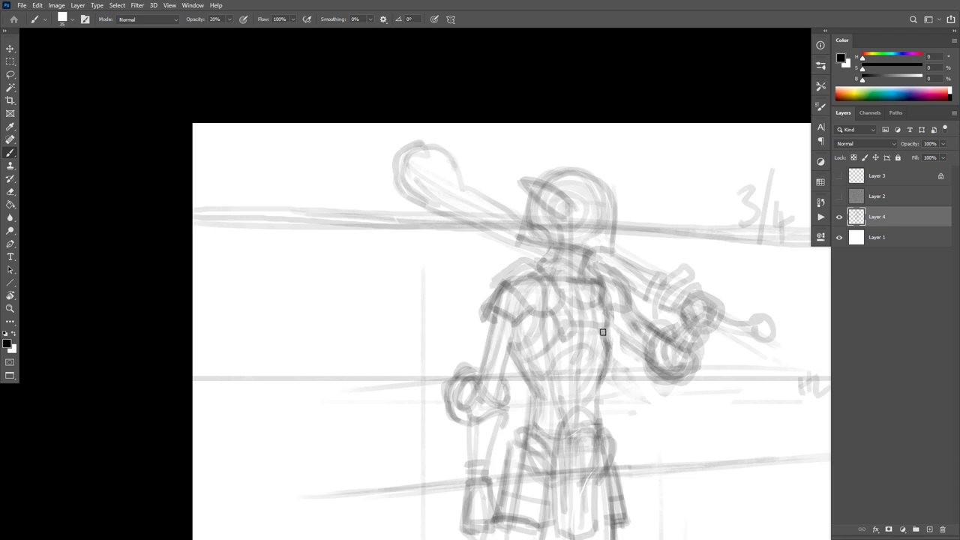
Sketch the neck, jaw and cheek-guard details beneath the helmet, undoing the strokes that miss.
{"action": "scroll", "coordinate": [709, 275], "scroll_direction": "down", "scroll_amount": 2}
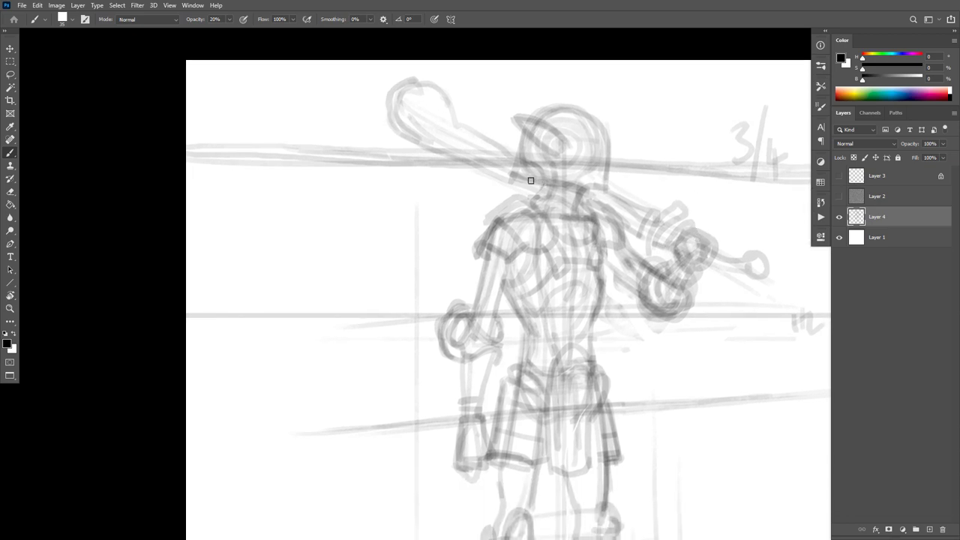
{"action": "mouse_move", "coordinate": [530, 180]}
{"action": "left_mouse_down"}
{"action": "mouse_move", "coordinate": [542, 188]}
{"action": "mouse_move", "coordinate": [533, 198]}
{"action": "mouse_move", "coordinate": [560, 217]}
{"action": "left_mouse_up"}
{"action": "mouse_move", "coordinate": [570, 164]}
{"action": "left_mouse_down"}
{"action": "mouse_move", "coordinate": [558, 165]}
{"action": "mouse_move", "coordinate": [577, 198]}
{"action": "left_mouse_up"}
{"action": "key", "text": "ctrl+z"}
{"action": "mouse_move", "coordinate": [576, 159]}
{"action": "left_mouse_down"}
{"action": "mouse_move", "coordinate": [586, 200]}
{"action": "mouse_move", "coordinate": [563, 168]}
{"action": "mouse_move", "coordinate": [560, 195]}
{"action": "mouse_move", "coordinate": [577, 182]}
{"action": "mouse_move", "coordinate": [578, 143]}
{"action": "mouse_move", "coordinate": [583, 200]}
{"action": "mouse_move", "coordinate": [547, 162]}
{"action": "mouse_move", "coordinate": [581, 194]}
{"action": "mouse_move", "coordinate": [571, 204]}
{"action": "left_mouse_up"}
{"action": "key", "text": "ctrl+z"}
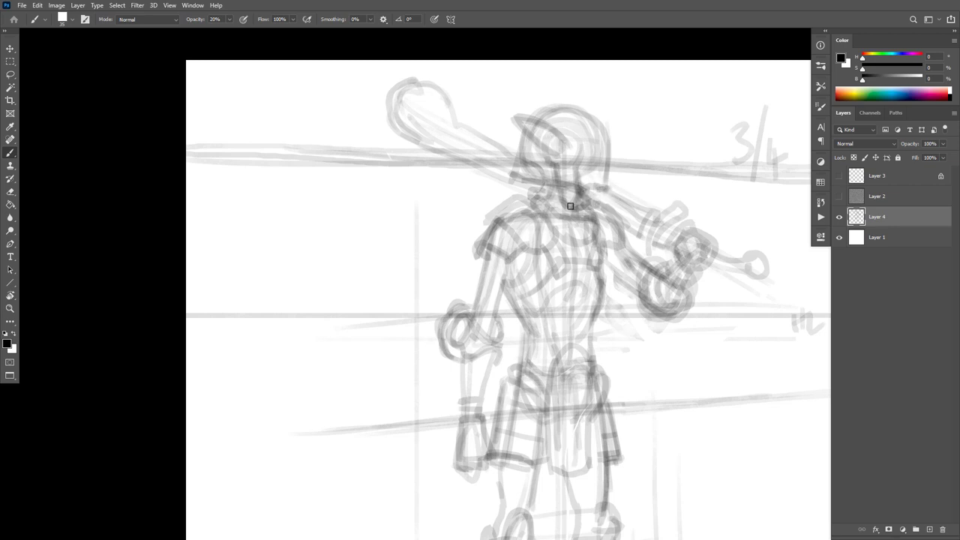
{"action": "mouse_move", "coordinate": [552, 167]}
{"action": "left_mouse_down"}
{"action": "mouse_move", "coordinate": [580, 154]}
{"action": "mouse_move", "coordinate": [567, 173]}
{"action": "mouse_move", "coordinate": [582, 142]}
{"action": "mouse_move", "coordinate": [615, 175]}
{"action": "mouse_move", "coordinate": [593, 161]}
{"action": "left_mouse_up"}
{"action": "key", "text": "ctrl+z"}
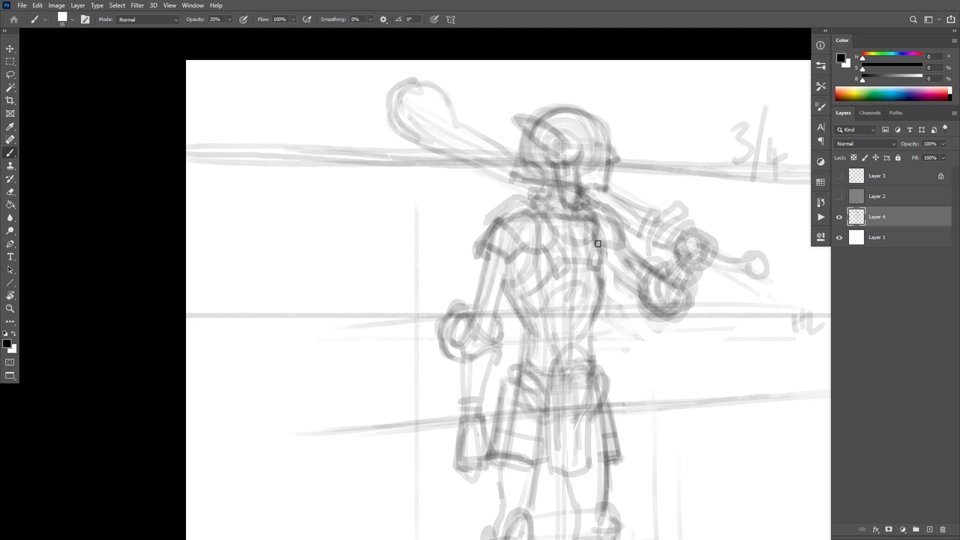
Erase the stray lines at the front of the face and brush the helmet's front edge and brow.
{"action": "key", "text": "e"}
{"action": "mouse_move", "coordinate": [607, 164]}
{"action": "left_mouse_down"}
{"action": "mouse_move", "coordinate": [605, 188]}
{"action": "mouse_move", "coordinate": [608, 178]}
{"action": "mouse_move", "coordinate": [589, 187]}
{"action": "left_mouse_up"}
{"action": "key", "text": "b"}
{"action": "mouse_move", "coordinate": [611, 146]}
{"action": "left_mouse_down"}
{"action": "mouse_move", "coordinate": [602, 123]}
{"action": "mouse_move", "coordinate": [584, 111]}
{"action": "mouse_move", "coordinate": [582, 124]}
{"action": "mouse_move", "coordinate": [600, 106]}
{"action": "left_mouse_up"}
{"action": "key", "text": "space"}
{"action": "left_click_drag", "start_coordinate": [632, 169], "coordinate": [636, 185]}
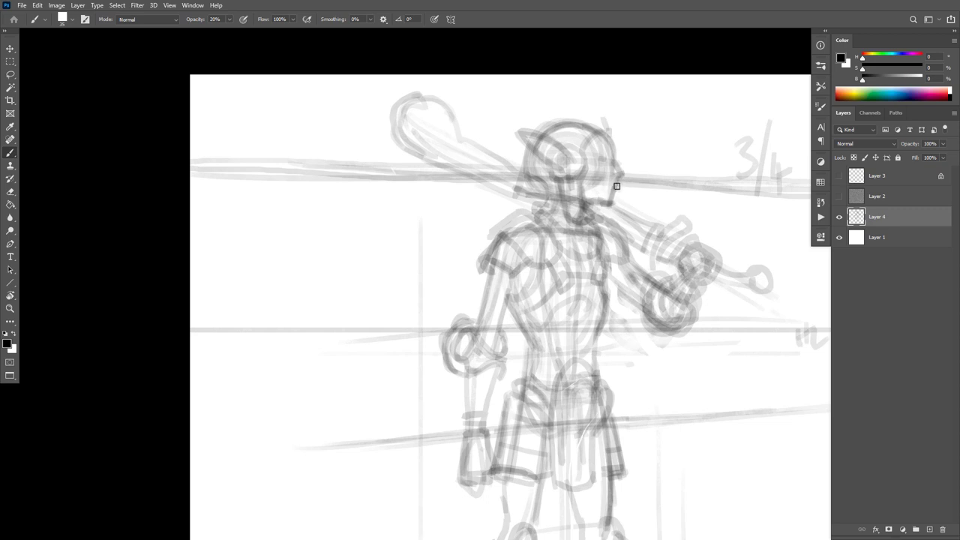
{"action": "left_click_drag", "start_coordinate": [628, 153], "coordinate": [618, 185]}
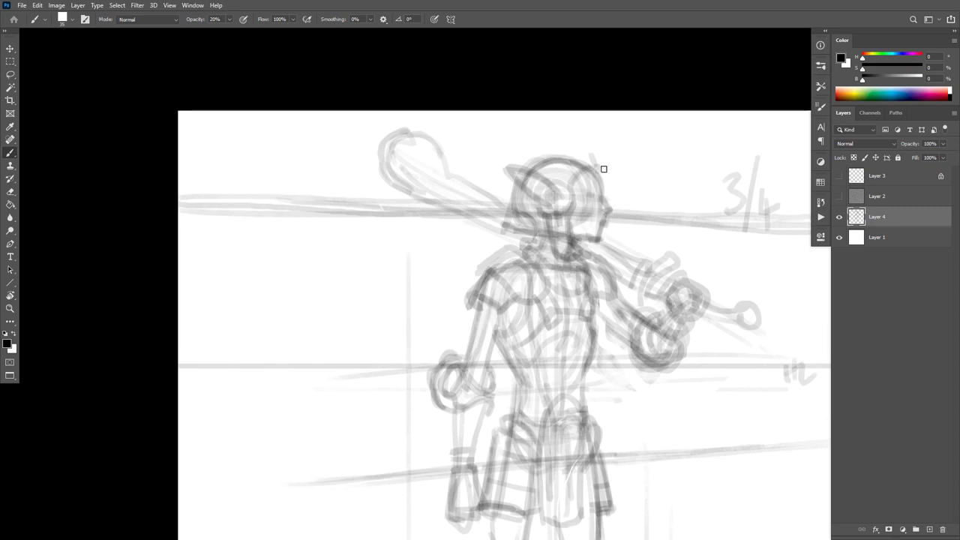
Add an upright plume and a small spike to the helmet, and reinforce its dome, back edge and cheek guard.
{"action": "mouse_move", "coordinate": [590, 131]}
{"action": "left_mouse_down"}
{"action": "mouse_move", "coordinate": [601, 163]}
{"action": "mouse_move", "coordinate": [587, 120]}
{"action": "mouse_move", "coordinate": [601, 158]}
{"action": "mouse_move", "coordinate": [588, 122]}
{"action": "mouse_move", "coordinate": [587, 148]}
{"action": "mouse_move", "coordinate": [589, 136]}
{"action": "mouse_move", "coordinate": [604, 146]}
{"action": "mouse_move", "coordinate": [592, 130]}
{"action": "mouse_move", "coordinate": [600, 173]}
{"action": "mouse_move", "coordinate": [591, 169]}
{"action": "mouse_move", "coordinate": [591, 142]}
{"action": "mouse_move", "coordinate": [584, 167]}
{"action": "mouse_move", "coordinate": [535, 160]}
{"action": "mouse_move", "coordinate": [530, 150]}
{"action": "mouse_move", "coordinate": [534, 161]}
{"action": "mouse_move", "coordinate": [550, 152]}
{"action": "mouse_move", "coordinate": [574, 165]}
{"action": "mouse_move", "coordinate": [536, 169]}
{"action": "left_mouse_up"}
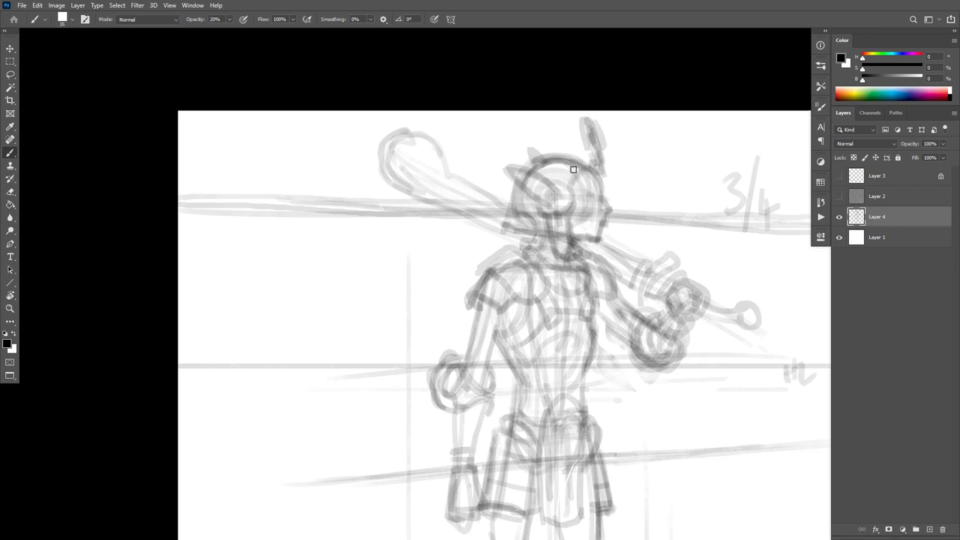
{"action": "mouse_move", "coordinate": [586, 162]}
{"action": "left_mouse_down"}
{"action": "mouse_move", "coordinate": [549, 158]}
{"action": "mouse_move", "coordinate": [519, 174]}
{"action": "mouse_move", "coordinate": [525, 225]}
{"action": "left_mouse_up"}
{"action": "mouse_move", "coordinate": [572, 158]}
{"action": "left_mouse_down"}
{"action": "mouse_move", "coordinate": [518, 170]}
{"action": "mouse_move", "coordinate": [511, 205]}
{"action": "mouse_move", "coordinate": [517, 227]}
{"action": "left_mouse_up"}
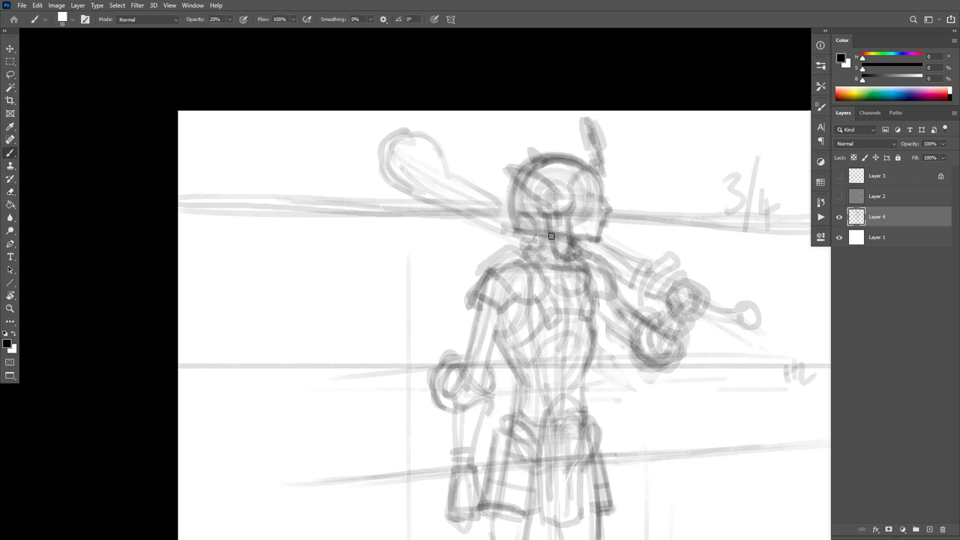
{"action": "scroll", "coordinate": [675, 292], "scroll_direction": "down", "scroll_amount": 2}
{"action": "scroll", "coordinate": [675, 293], "scroll_direction": "up", "scroll_amount": 2}
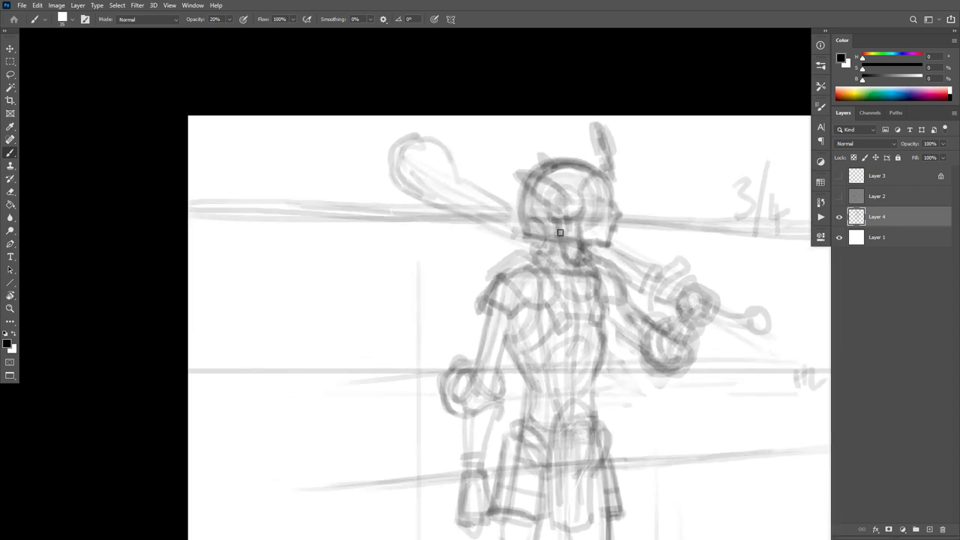
{"action": "left_click_drag", "start_coordinate": [550, 219], "coordinate": [554, 242]}
Scale the whole sketch layer to 92.68% with Free Transform and shift it to leave room around the figure.
{"action": "scroll", "coordinate": [688, 324], "scroll_direction": "down", "scroll_amount": 5}
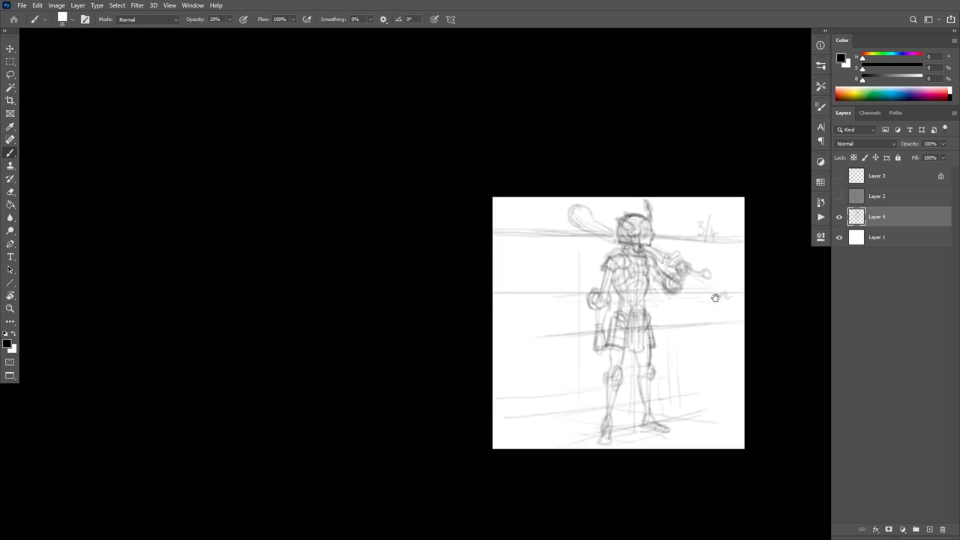
{"action": "scroll", "coordinate": [705, 317], "scroll_direction": "up", "scroll_amount": 1}
{"action": "key", "text": "ctrl+t"}
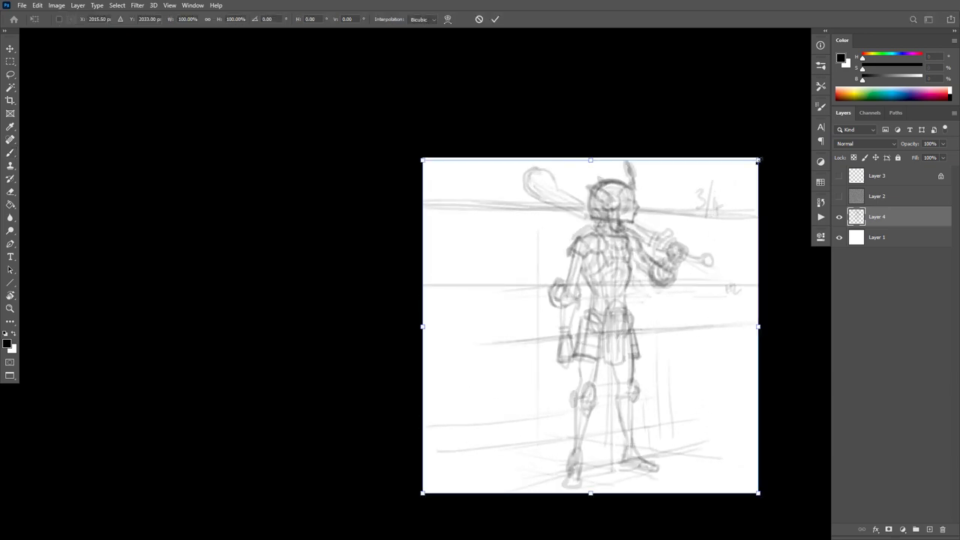
{"action": "mouse_move", "coordinate": [758, 161]}
{"action": "left_mouse_down"}
{"action": "mouse_move", "coordinate": [702, 225]}
{"action": "mouse_move", "coordinate": [691, 225]}
{"action": "left_mouse_up"}
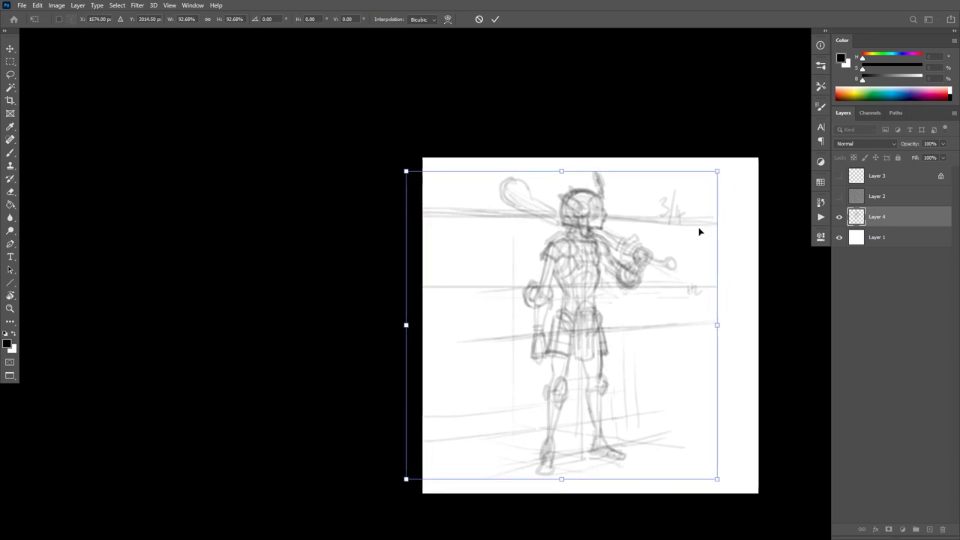
{"action": "key", "text": "Return"}
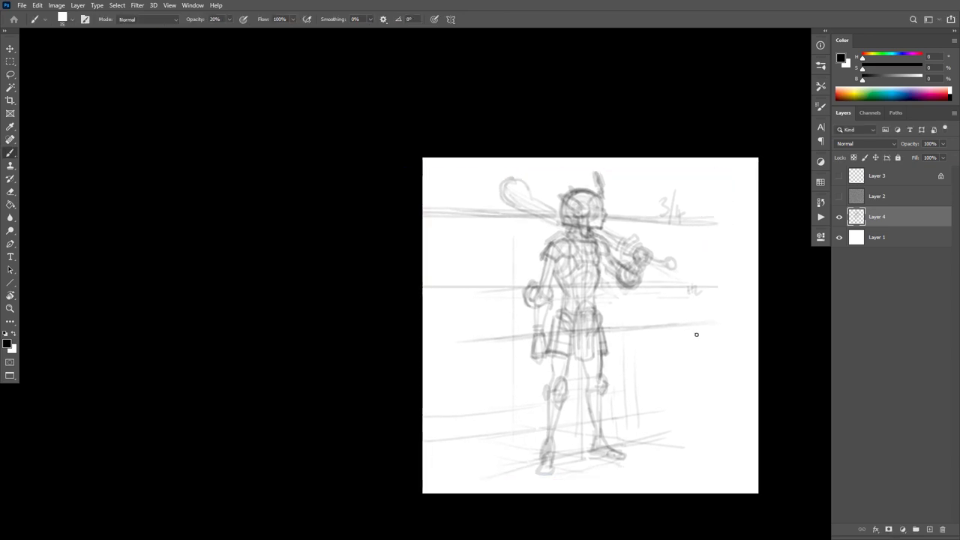
Brush a flat ground ellipse beneath both feet, following the perspective of the ground lines.
{"action": "left_click", "coordinate": [689, 358], "text": "ctrl"}
{"action": "left_click_drag", "start_coordinate": [678, 330], "coordinate": [703, 288]}
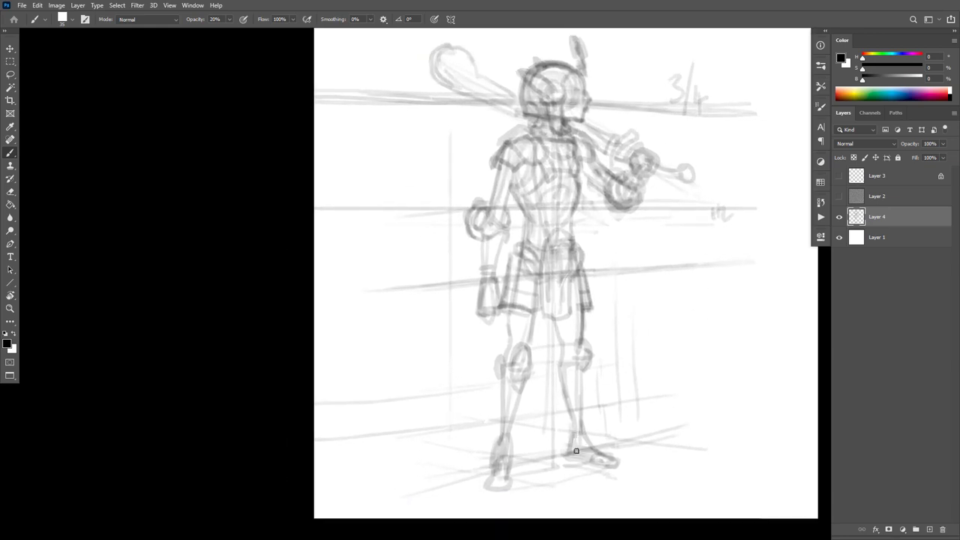
{"action": "mouse_move", "coordinate": [576, 450]}
{"action": "left_mouse_down"}
{"action": "mouse_move", "coordinate": [496, 467]}
{"action": "mouse_move", "coordinate": [606, 480]}
{"action": "mouse_move", "coordinate": [606, 456]}
{"action": "mouse_move", "coordinate": [479, 490]}
{"action": "mouse_move", "coordinate": [611, 470]}
{"action": "mouse_move", "coordinate": [489, 486]}
{"action": "left_mouse_up"}
{"action": "left_click_drag", "start_coordinate": [654, 332], "coordinate": [673, 366]}
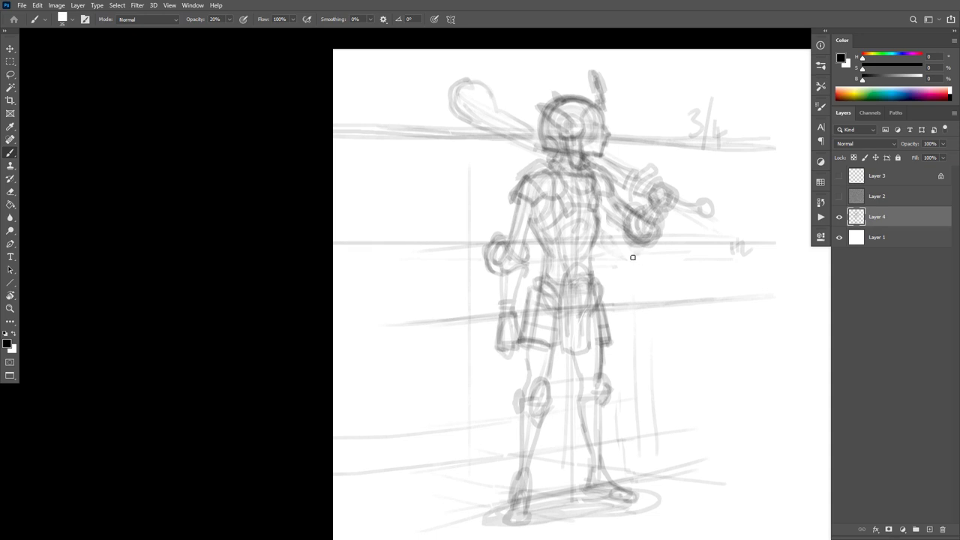
Lasso the torso and armoured skirt and warp them slightly toward the club-arm side.
{"action": "key", "text": "l"}
{"action": "mouse_move", "coordinate": [609, 244]}
{"action": "left_mouse_down"}
{"action": "mouse_move", "coordinate": [596, 192]}
{"action": "mouse_move", "coordinate": [537, 216]}
{"action": "mouse_move", "coordinate": [523, 371]}
{"action": "mouse_move", "coordinate": [619, 373]}
{"action": "mouse_move", "coordinate": [609, 244]}
{"action": "left_mouse_up"}
{"action": "key", "text": "ctrl+t"}
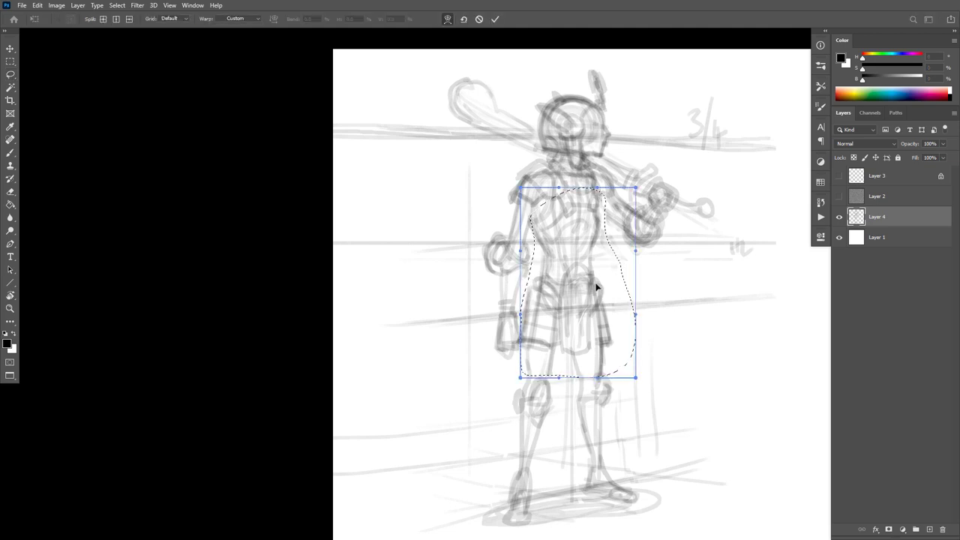
{"action": "mouse_move", "coordinate": [597, 285]}
{"action": "left_mouse_down"}
{"action": "mouse_move", "coordinate": [553, 280]}
{"action": "mouse_move", "coordinate": [567, 284]}
{"action": "left_mouse_up"}
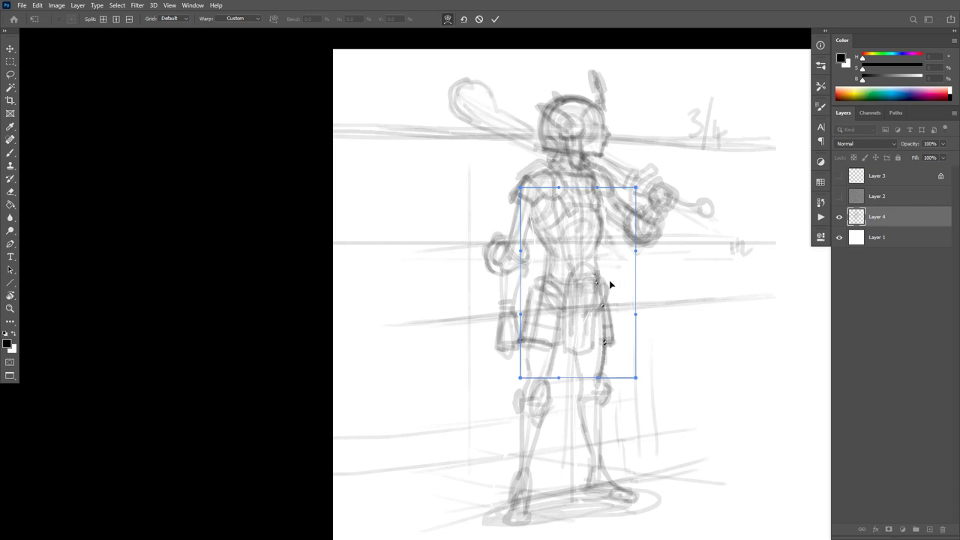
{"action": "left_click_drag", "start_coordinate": [609, 284], "coordinate": [592, 267]}
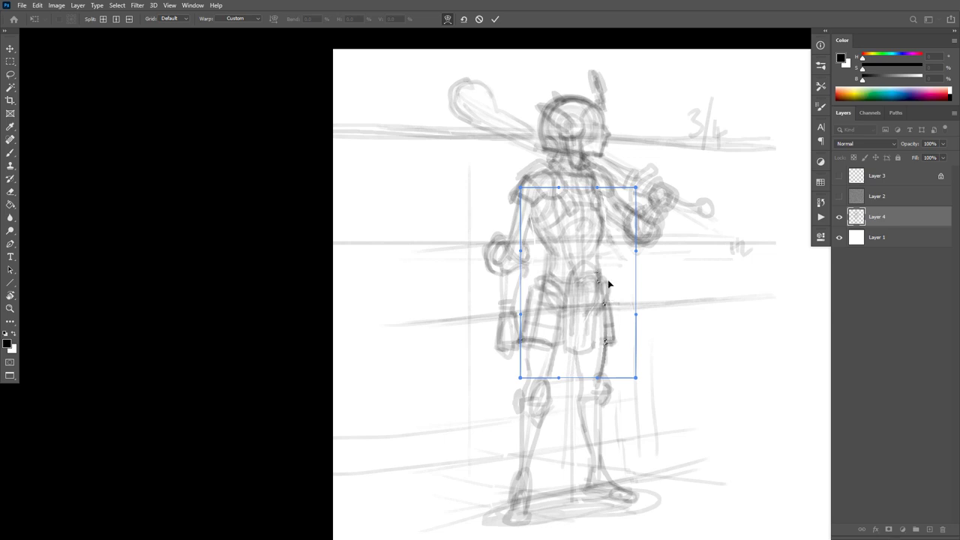
{"action": "key", "text": "Return"}
Lasso the helmeted head, nudge it slightly toward the club head, and deselect.
{"action": "key", "text": "l"}
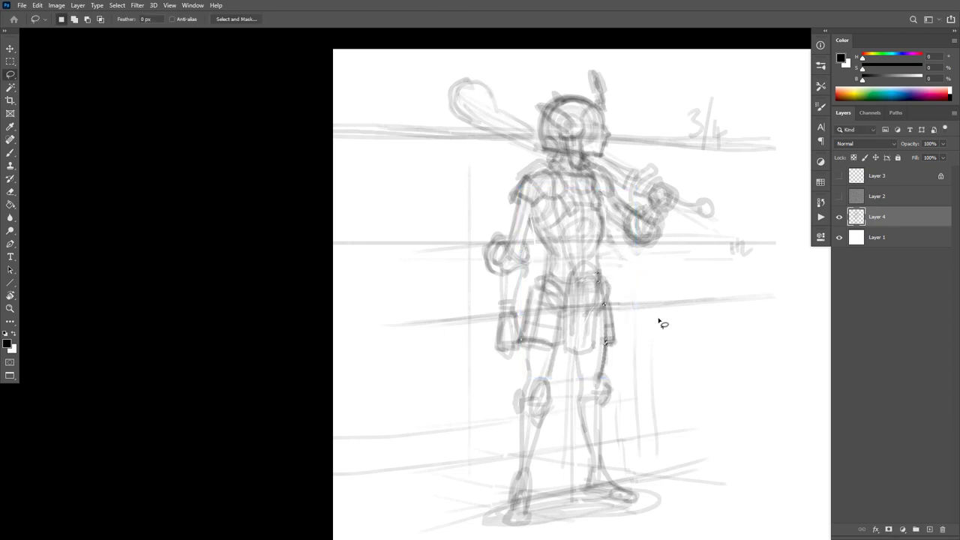
{"action": "left_click_drag", "start_coordinate": [679, 321], "coordinate": [672, 331]}
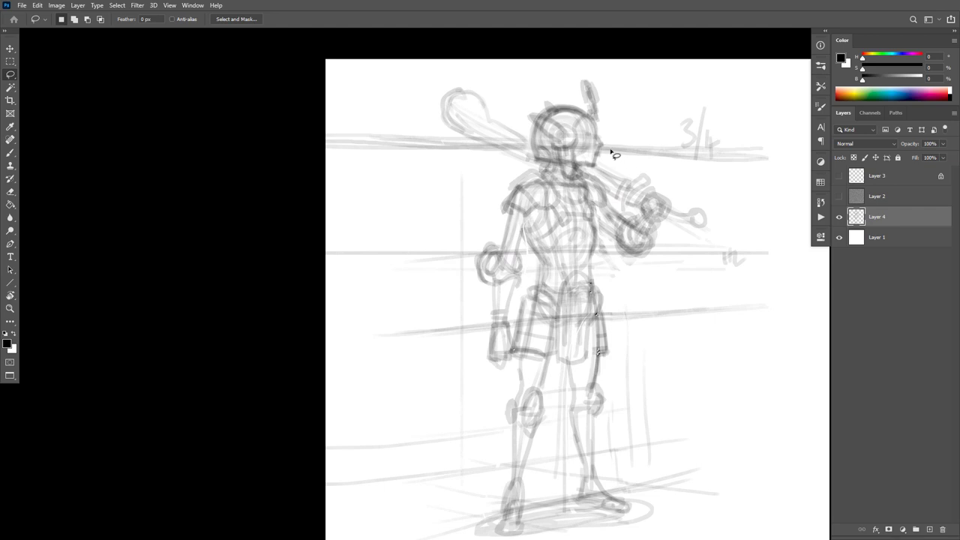
{"action": "mouse_move", "coordinate": [608, 150]}
{"action": "left_mouse_down"}
{"action": "mouse_move", "coordinate": [583, 177]}
{"action": "mouse_move", "coordinate": [528, 149]}
{"action": "mouse_move", "coordinate": [594, 73]}
{"action": "mouse_move", "coordinate": [609, 154]}
{"action": "mouse_move", "coordinate": [632, 131]}
{"action": "mouse_move", "coordinate": [599, 153]}
{"action": "left_mouse_up"}
{"action": "key", "text": "v"}
{"action": "key", "text": "shift+Left"}
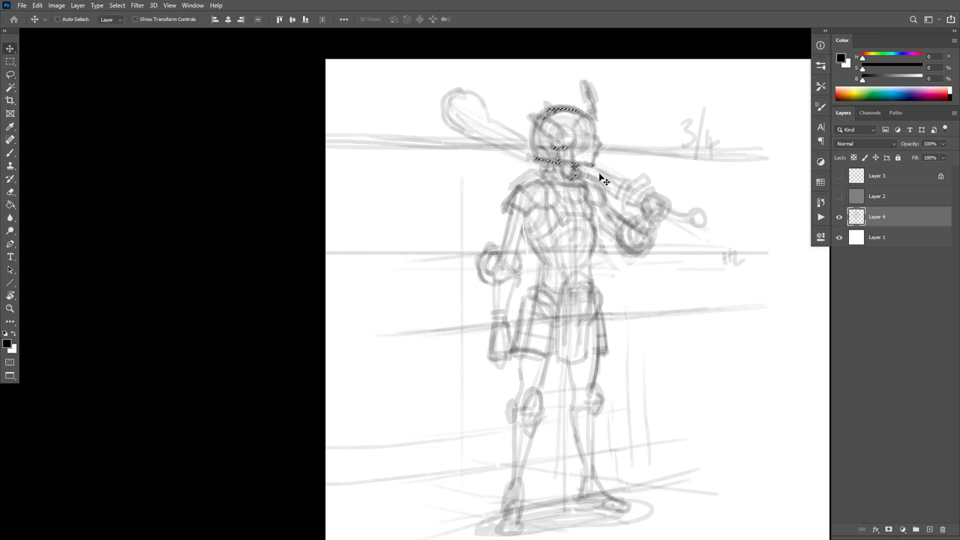
{"action": "key", "text": "shift+Left"}
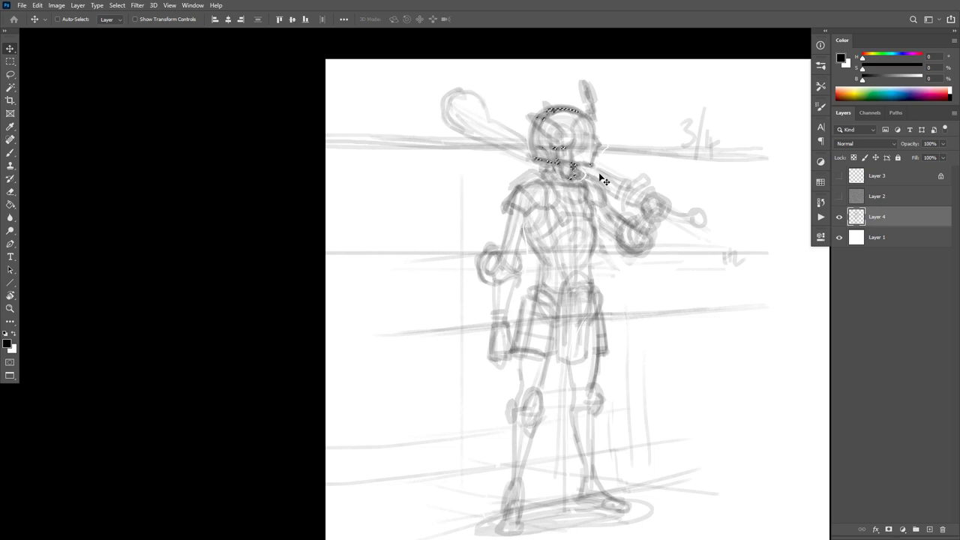
{"action": "key", "text": "ctrl+d"}
Strengthen the contour of the club-side lower leg and redraw the knee guards on both legs.
{"action": "left_click", "coordinate": [687, 367], "text": "ctrl+alt"}
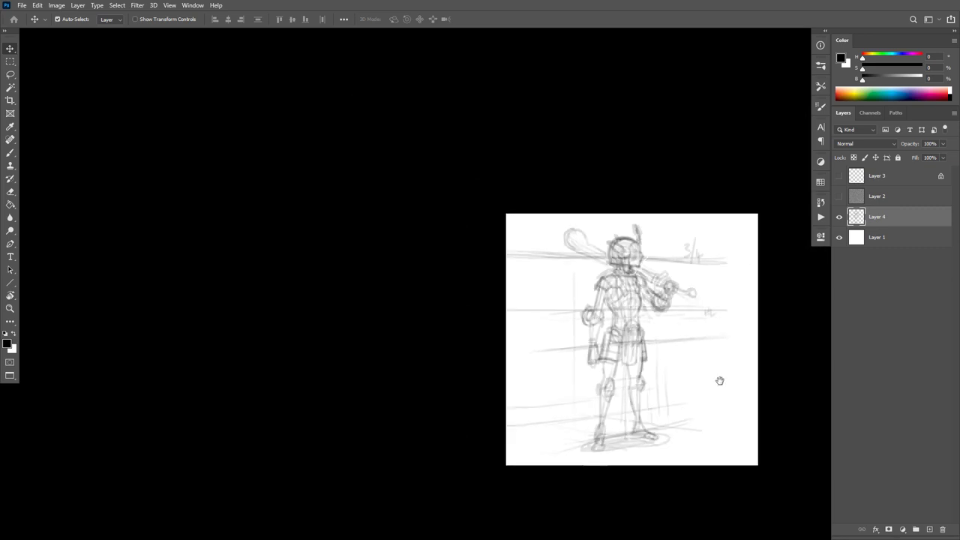
{"action": "left_click_drag", "start_coordinate": [720, 381], "coordinate": [719, 409]}
{"action": "left_click", "coordinate": [673, 407], "text": "ctrl"}
{"action": "left_click", "coordinate": [675, 403], "text": "ctrl"}
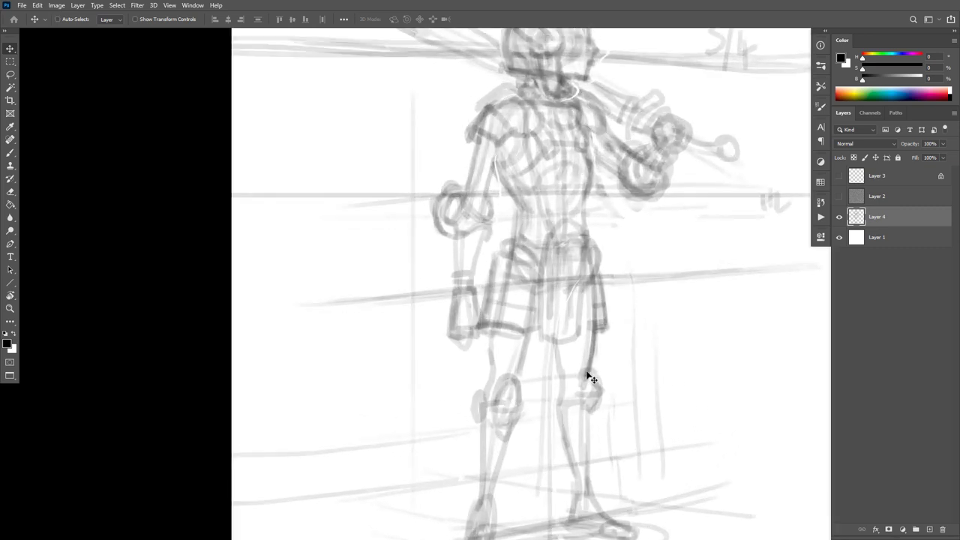
{"action": "key", "text": "b"}
{"action": "left_click_drag", "start_coordinate": [561, 399], "coordinate": [572, 495]}
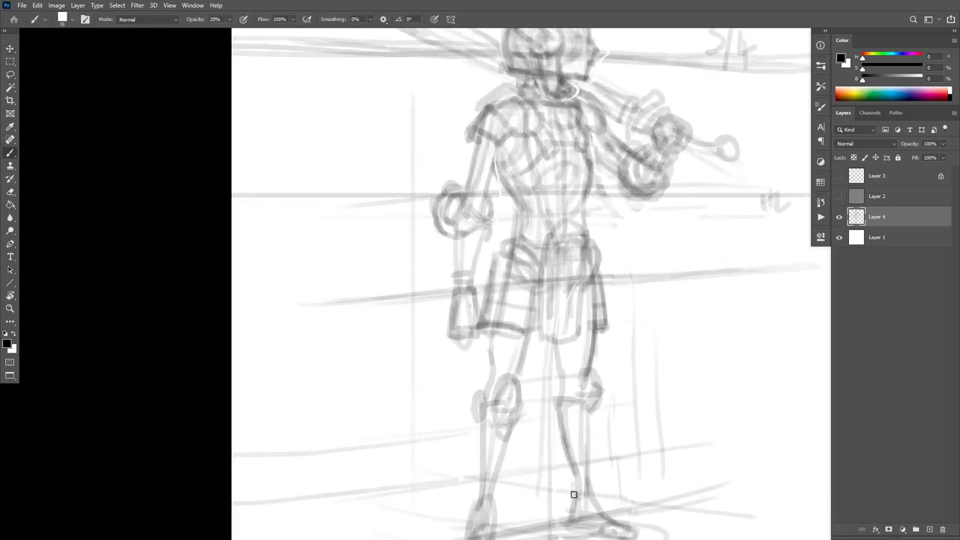
{"action": "scroll", "coordinate": [630, 338], "scroll_direction": "down", "scroll_amount": 4}
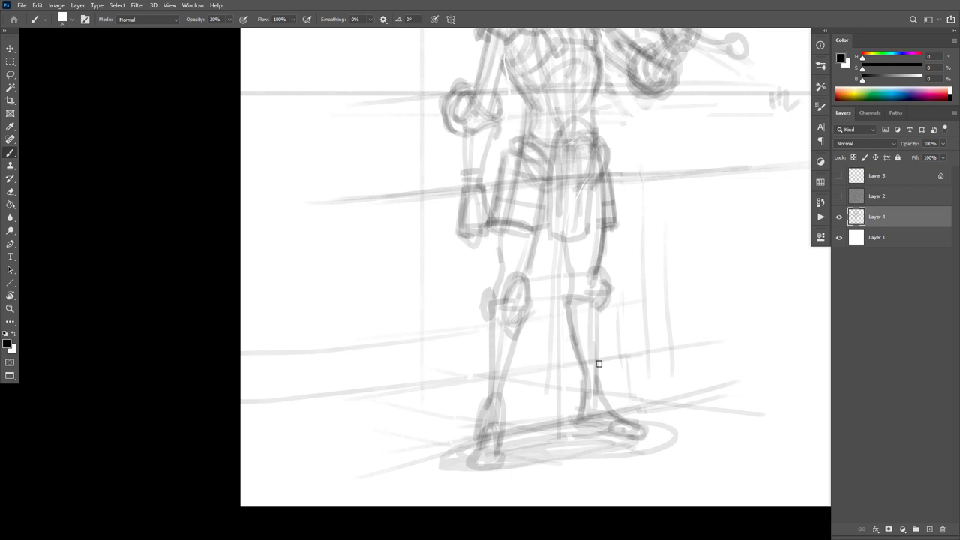
{"action": "mouse_move", "coordinate": [593, 281]}
{"action": "left_mouse_down"}
{"action": "mouse_move", "coordinate": [580, 296]}
{"action": "mouse_move", "coordinate": [598, 313]}
{"action": "mouse_move", "coordinate": [607, 290]}
{"action": "left_mouse_up"}
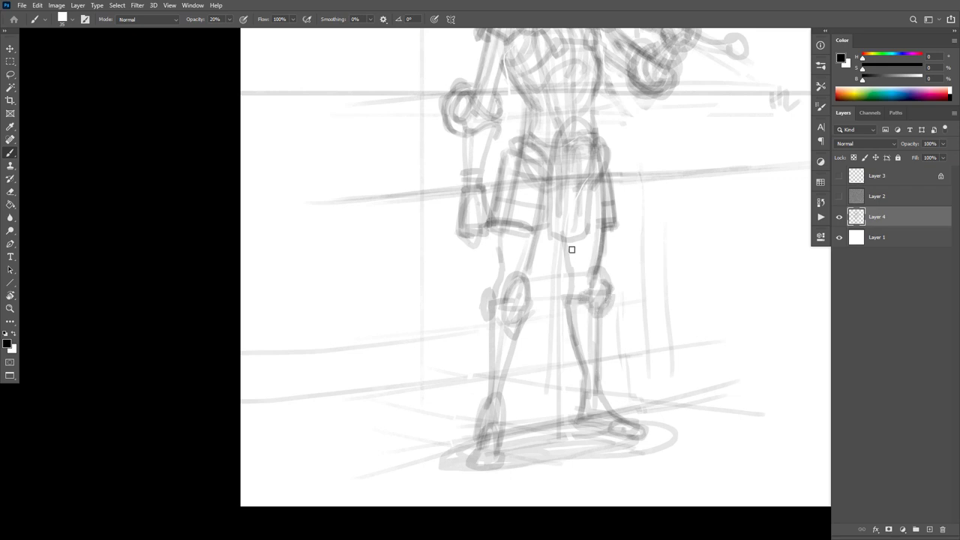
{"action": "mouse_move", "coordinate": [529, 299]}
{"action": "left_mouse_down"}
{"action": "mouse_move", "coordinate": [522, 275]}
{"action": "mouse_move", "coordinate": [498, 317]}
{"action": "mouse_move", "coordinate": [508, 327]}
{"action": "mouse_move", "coordinate": [529, 317]}
{"action": "mouse_move", "coordinate": [491, 305]}
{"action": "left_mouse_up"}
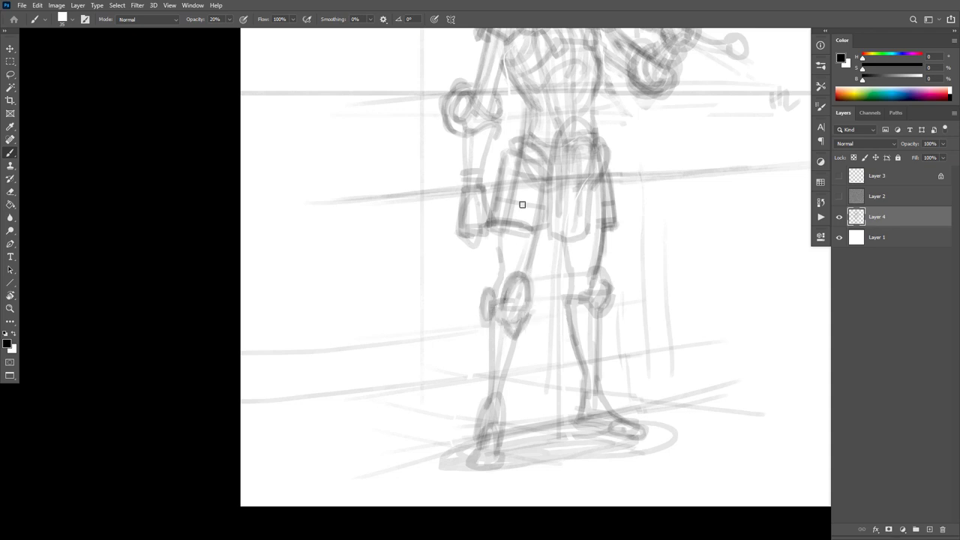
Brush the lower hem of the armoured skirt and the rounded end of its front panel with darker lines.
{"action": "left_click_drag", "start_coordinate": [548, 201], "coordinate": [529, 266]}
{"action": "key", "text": "f"}
{"action": "key", "text": "Tab"}
{"action": "left_click_drag", "start_coordinate": [554, 243], "coordinate": [537, 244]}
{"action": "scroll", "coordinate": [647, 401], "scroll_direction": "up", "scroll_amount": 3}
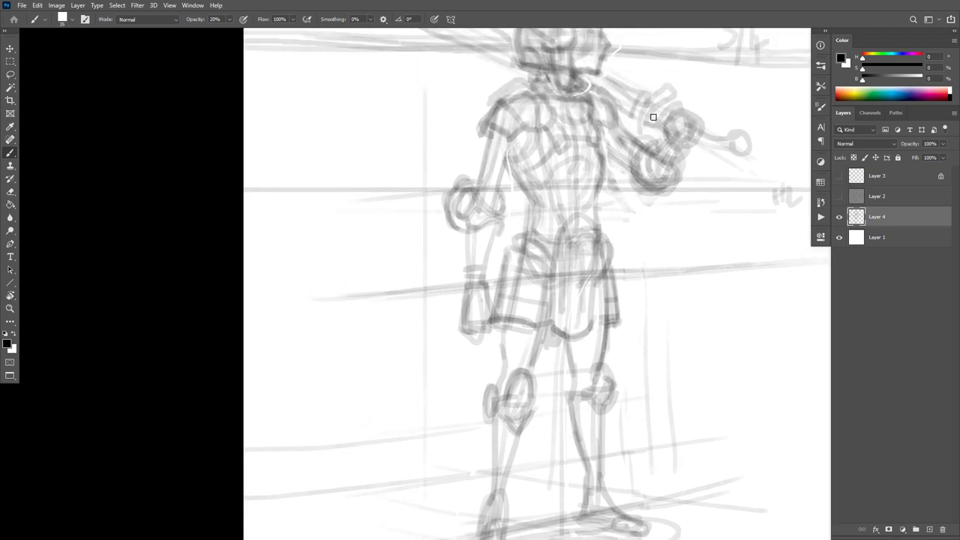
{"action": "left_click_drag", "start_coordinate": [651, 225], "coordinate": [623, 273]}
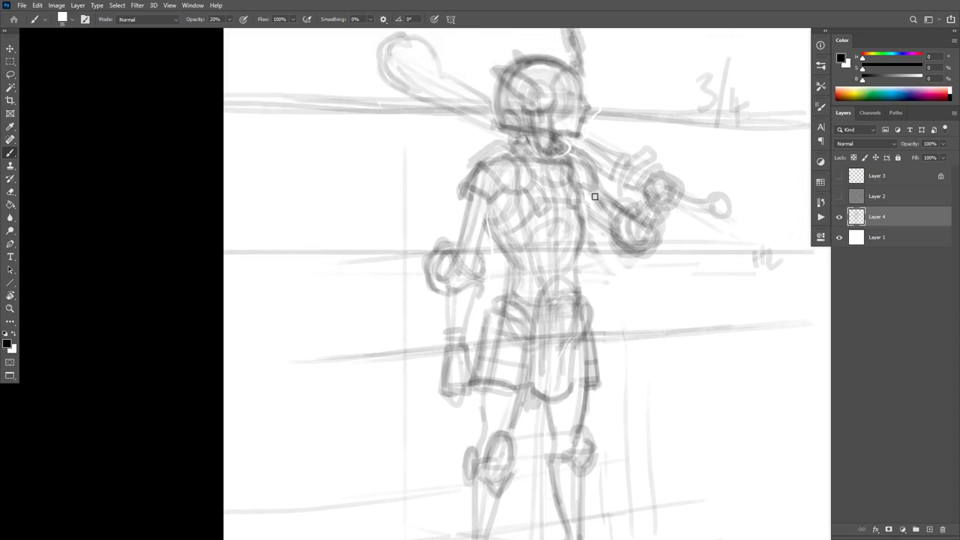
Strengthen the shoulder, upper arm and forearm contours of the hanging arm with darker brush lines.
{"action": "mouse_move", "coordinate": [521, 141]}
{"action": "left_mouse_down"}
{"action": "mouse_move", "coordinate": [474, 168]}
{"action": "mouse_move", "coordinate": [458, 194]}
{"action": "mouse_move", "coordinate": [467, 198]}
{"action": "mouse_move", "coordinate": [470, 187]}
{"action": "mouse_move", "coordinate": [494, 201]}
{"action": "mouse_move", "coordinate": [509, 191]}
{"action": "mouse_move", "coordinate": [488, 169]}
{"action": "mouse_move", "coordinate": [473, 162]}
{"action": "mouse_move", "coordinate": [469, 170]}
{"action": "mouse_move", "coordinate": [499, 141]}
{"action": "mouse_move", "coordinate": [534, 177]}
{"action": "mouse_move", "coordinate": [512, 192]}
{"action": "left_mouse_up"}
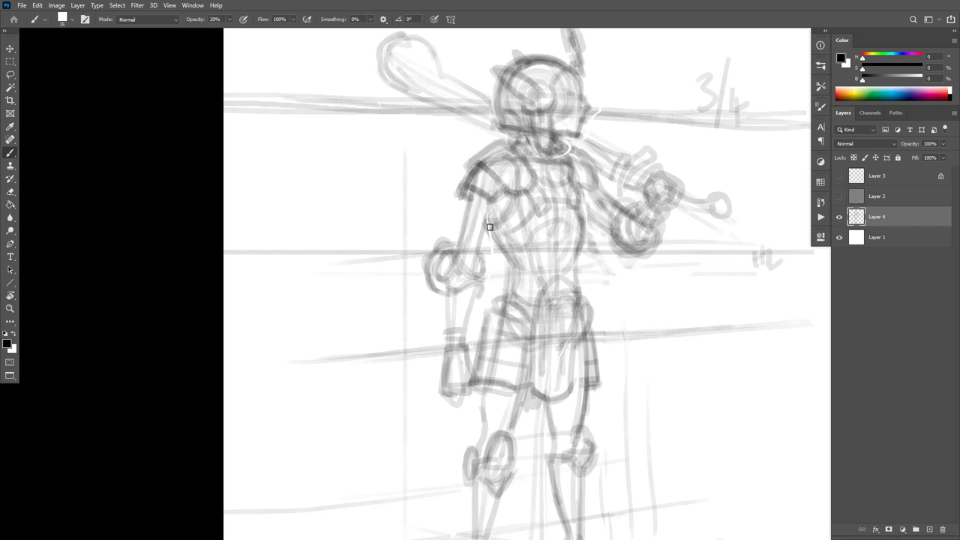
{"action": "key", "text": "e"}
{"action": "key", "text": "b"}
{"action": "left_click_drag", "start_coordinate": [447, 285], "coordinate": [452, 327]}
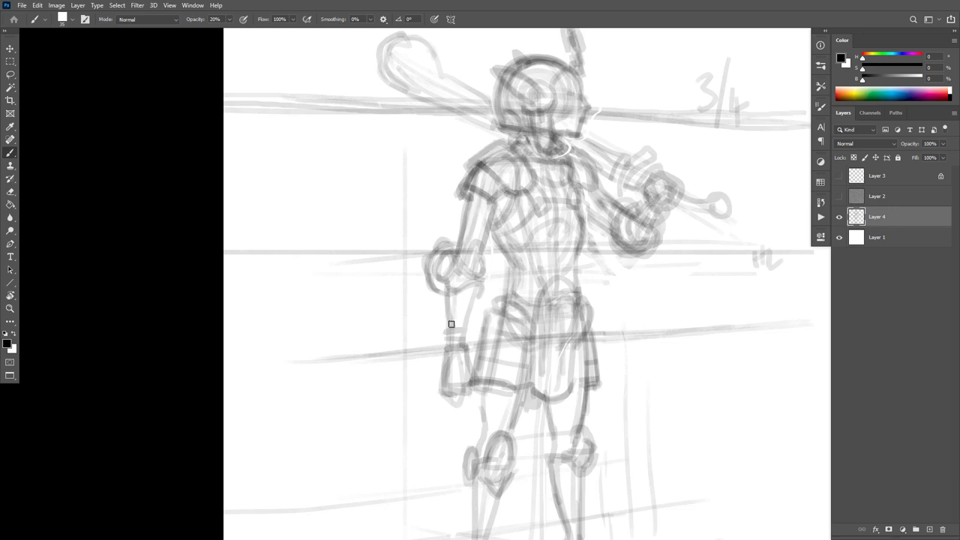
{"action": "left_click_drag", "start_coordinate": [475, 289], "coordinate": [465, 336]}
Lasso the elbow guard of the hanging arm, nudge it slightly upward, and deselect.
{"action": "key", "text": "l"}
{"action": "mouse_move", "coordinate": [478, 288]}
{"action": "left_mouse_down"}
{"action": "mouse_move", "coordinate": [444, 304]}
{"action": "mouse_move", "coordinate": [423, 270]}
{"action": "mouse_move", "coordinate": [430, 244]}
{"action": "mouse_move", "coordinate": [450, 234]}
{"action": "mouse_move", "coordinate": [488, 281]}
{"action": "left_mouse_up"}
{"action": "left_click_drag", "start_coordinate": [483, 276], "coordinate": [485, 259], "text": "ctrl"}
{"action": "key", "text": "ctrl+d"}
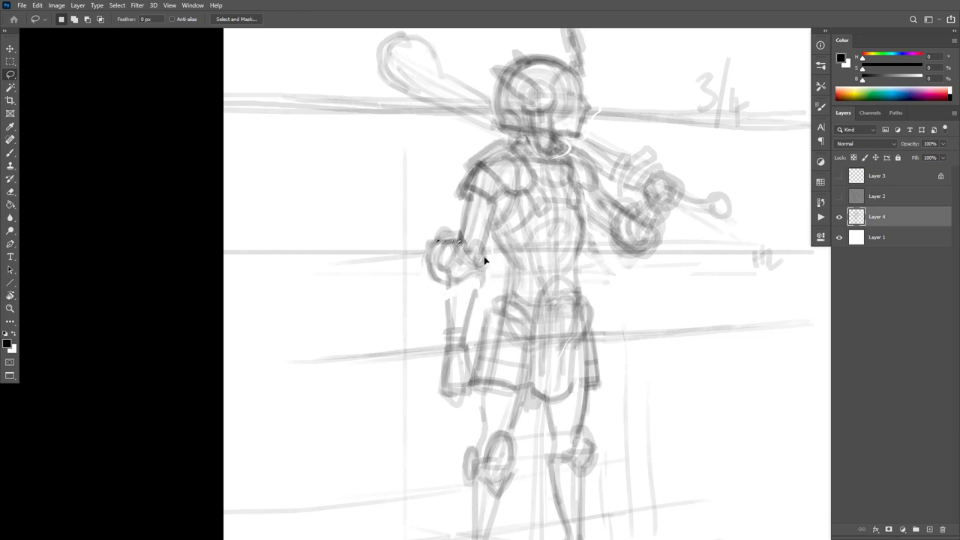
Rejoin the hanging arm's forearm to the moved elbow and redraw the round elbow guard with darker lines.
{"action": "key", "text": "b"}
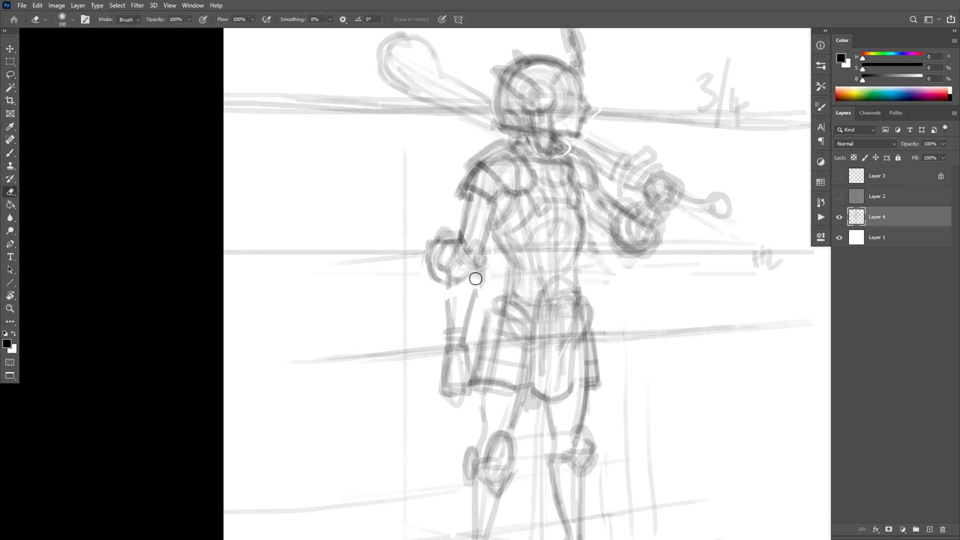
{"action": "key", "text": "b"}
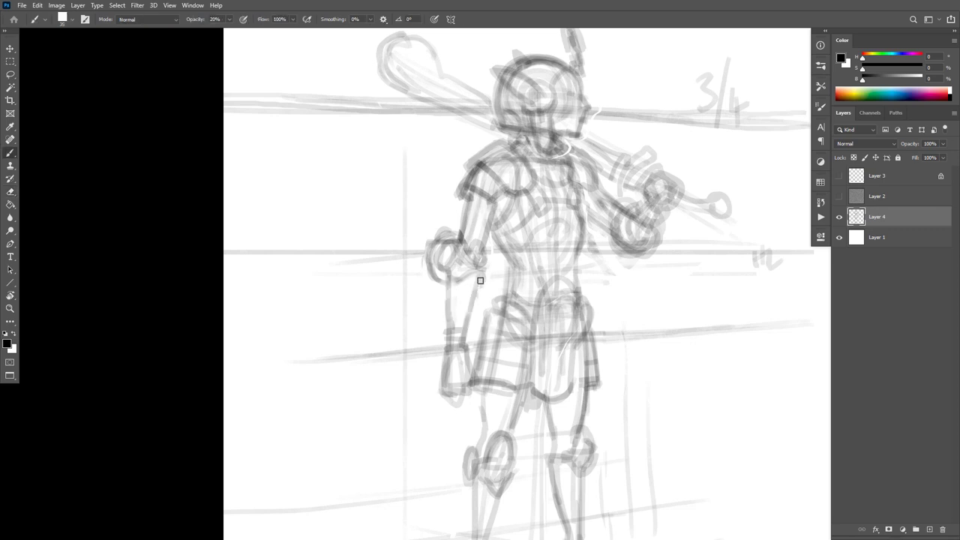
{"action": "key", "text": "e"}
{"action": "key", "text": "b"}
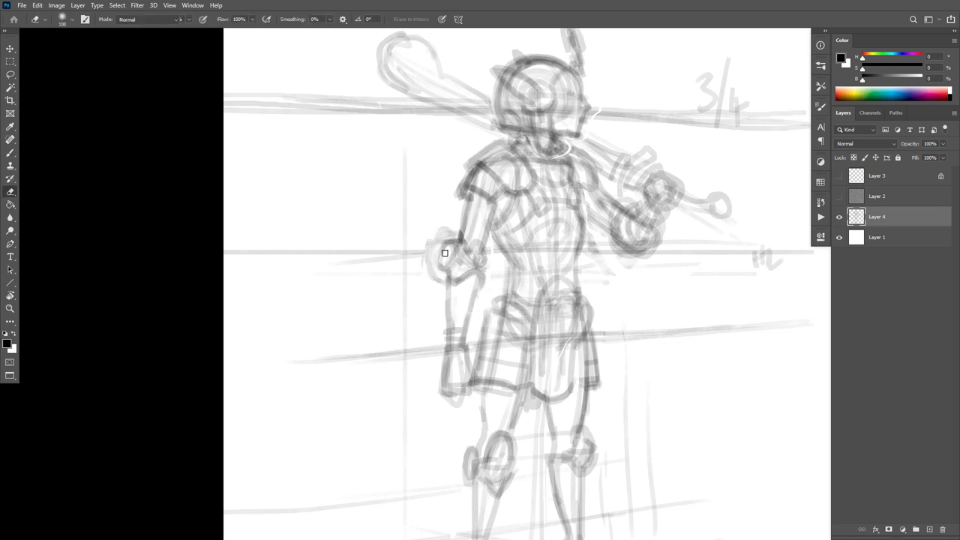
{"action": "left_click_drag", "start_coordinate": [430, 254], "coordinate": [444, 238]}
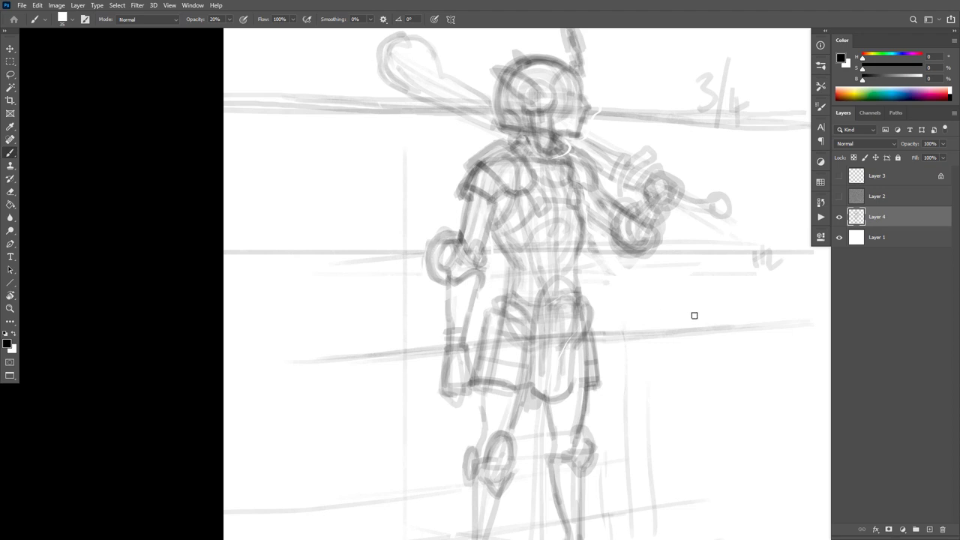
Draw a vertical balance line through the figure from the head down to the ground between the feet.
{"action": "left_click_drag", "start_coordinate": [662, 339], "coordinate": [694, 209]}
{"action": "left_click", "coordinate": [673, 294], "text": "alt"}
{"action": "left_click_drag", "start_coordinate": [674, 294], "coordinate": [676, 331]}
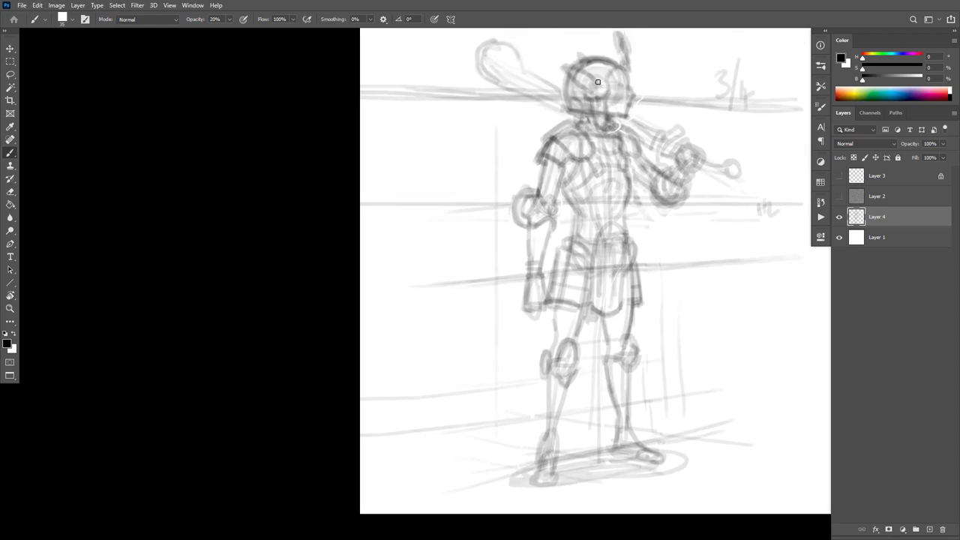
{"action": "mouse_move", "coordinate": [598, 81]}
{"action": "left_mouse_down"}
{"action": "mouse_move", "coordinate": [603, 455]}
{"action": "mouse_move", "coordinate": [591, 422]}
{"action": "mouse_move", "coordinate": [591, 83]}
{"action": "left_mouse_up"}
{"action": "key", "text": "ctrl+z"}
{"action": "key", "text": "ctrl+z"}
{"action": "left_click_drag", "start_coordinate": [594, 458], "coordinate": [619, 84]}
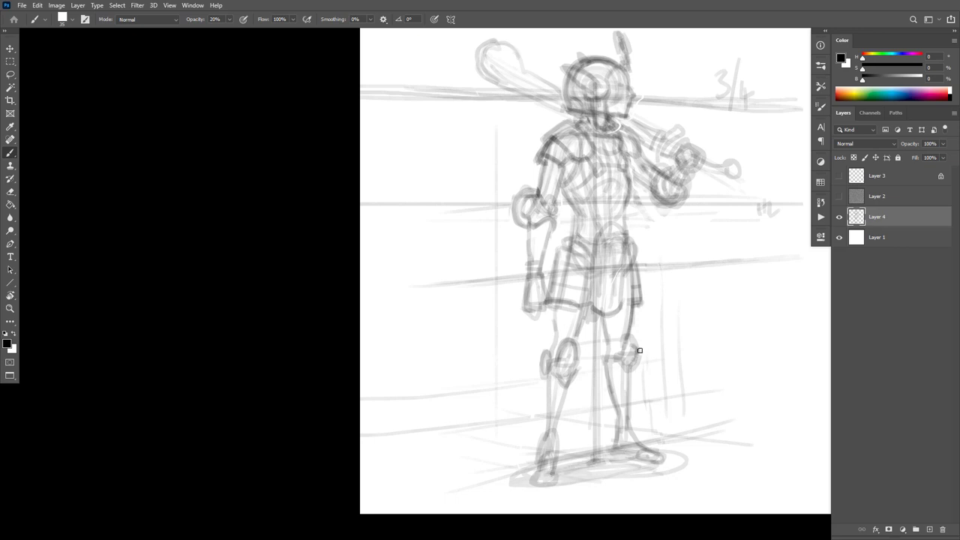
{"action": "mouse_move", "coordinate": [627, 262]}
{"action": "left_mouse_down"}
{"action": "mouse_move", "coordinate": [616, 349]}
{"action": "mouse_move", "coordinate": [623, 448]}
{"action": "left_mouse_up"}
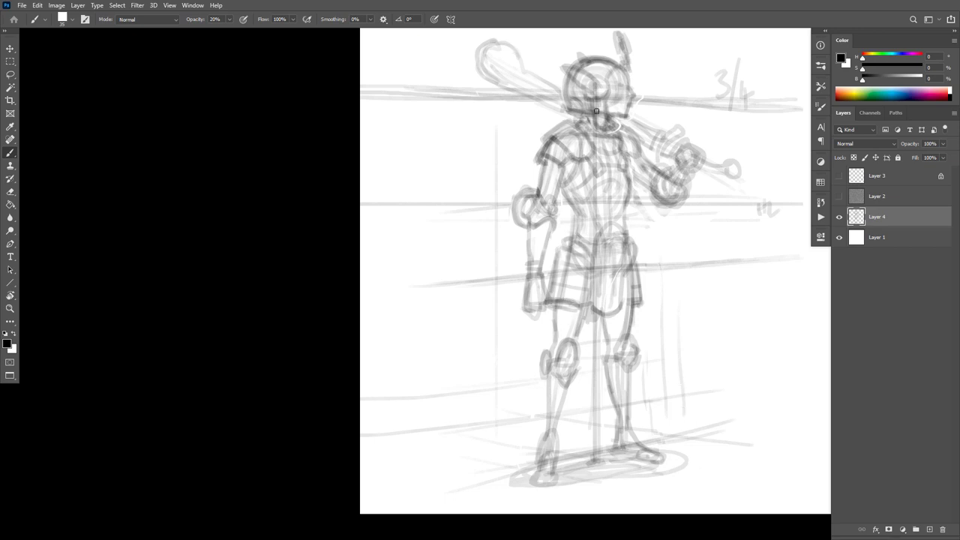
{"action": "left_click_drag", "start_coordinate": [594, 76], "coordinate": [589, 452]}
{"action": "key", "text": "ctrl+z"}
Erase the old club head and redraw the club's outline with a lower, rounded head behind the helmet.
{"action": "mouse_move", "coordinate": [677, 315]}
{"action": "left_mouse_down"}
{"action": "mouse_move", "coordinate": [682, 366]}
{"action": "mouse_move", "coordinate": [665, 371]}
{"action": "left_mouse_up"}
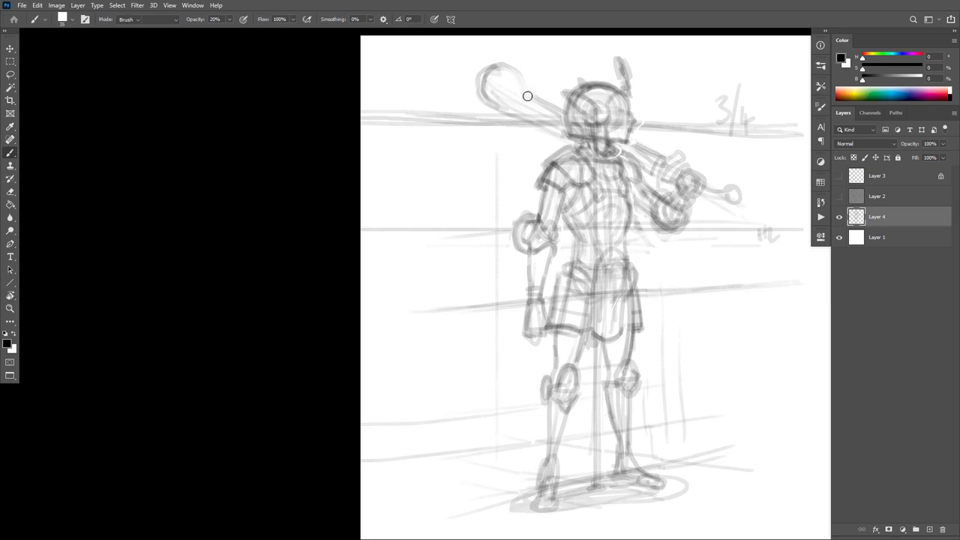
{"action": "key", "text": "e"}
{"action": "mouse_move", "coordinate": [530, 97]}
{"action": "left_mouse_down"}
{"action": "mouse_move", "coordinate": [503, 108]}
{"action": "mouse_move", "coordinate": [499, 75]}
{"action": "left_mouse_up"}
{"action": "key", "text": "b"}
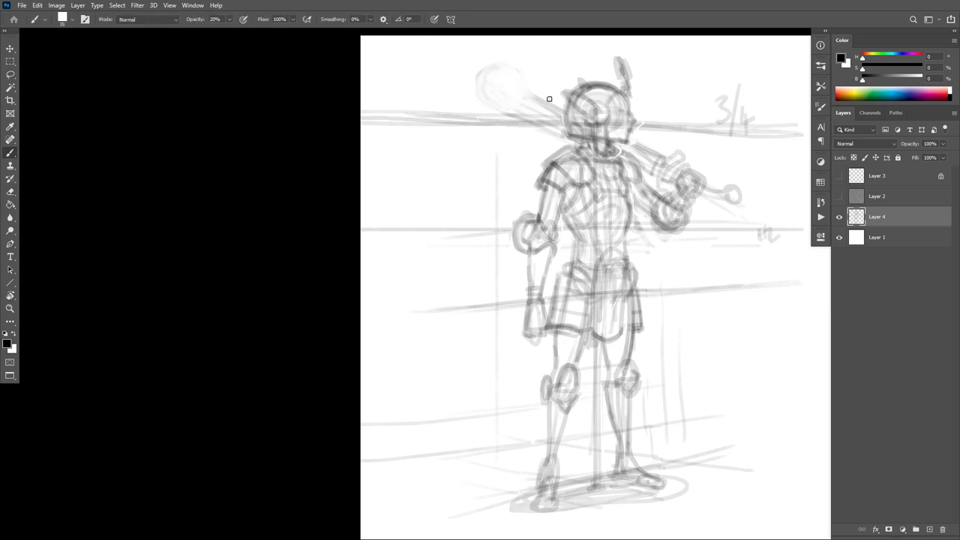
{"action": "mouse_move", "coordinate": [553, 96]}
{"action": "left_mouse_down"}
{"action": "mouse_move", "coordinate": [496, 84]}
{"action": "mouse_move", "coordinate": [473, 105]}
{"action": "mouse_move", "coordinate": [498, 126]}
{"action": "mouse_move", "coordinate": [544, 83]}
{"action": "mouse_move", "coordinate": [511, 121]}
{"action": "mouse_move", "coordinate": [558, 135]}
{"action": "mouse_move", "coordinate": [555, 100]}
{"action": "mouse_move", "coordinate": [520, 84]}
{"action": "mouse_move", "coordinate": [483, 88]}
{"action": "mouse_move", "coordinate": [499, 122]}
{"action": "mouse_move", "coordinate": [585, 142]}
{"action": "left_mouse_up"}
{"action": "left_click_drag", "start_coordinate": [546, 96], "coordinate": [578, 111]}
{"action": "left_click_drag", "start_coordinate": [630, 139], "coordinate": [659, 154]}
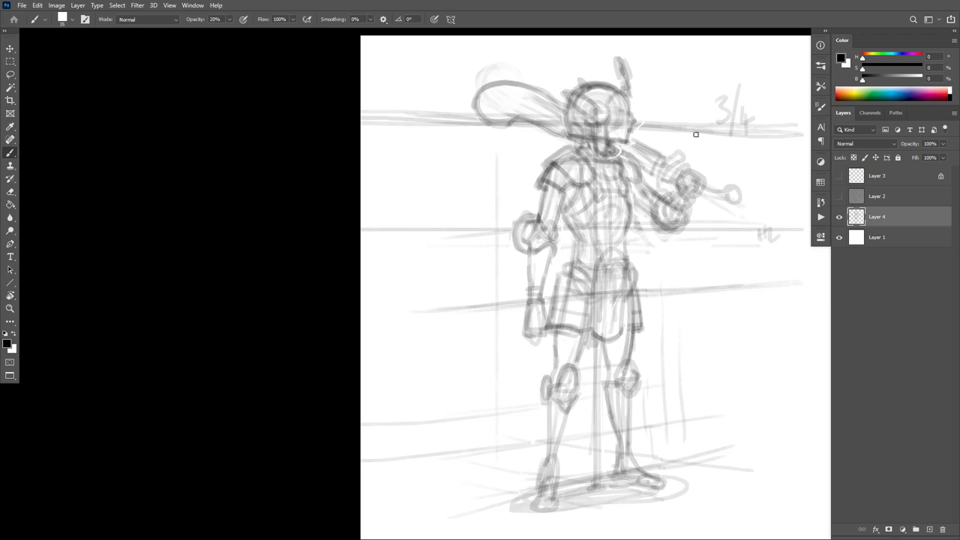
Redraw the club's hand guard, the handle through the gripping fist, the end knob and the wrapped bands on the shaft.
{"action": "left_click_drag", "start_coordinate": [651, 176], "coordinate": [657, 159]}
{"action": "mouse_move", "coordinate": [662, 164]}
{"action": "left_mouse_down"}
{"action": "mouse_move", "coordinate": [656, 185]}
{"action": "mouse_move", "coordinate": [674, 160]}
{"action": "left_mouse_up"}
{"action": "key", "text": "e"}
{"action": "left_click_drag", "start_coordinate": [680, 169], "coordinate": [678, 172]}
{"action": "key", "text": "b"}
{"action": "mouse_move", "coordinate": [677, 174]}
{"action": "left_mouse_down"}
{"action": "mouse_move", "coordinate": [706, 192]}
{"action": "mouse_move", "coordinate": [700, 184]}
{"action": "left_mouse_up"}
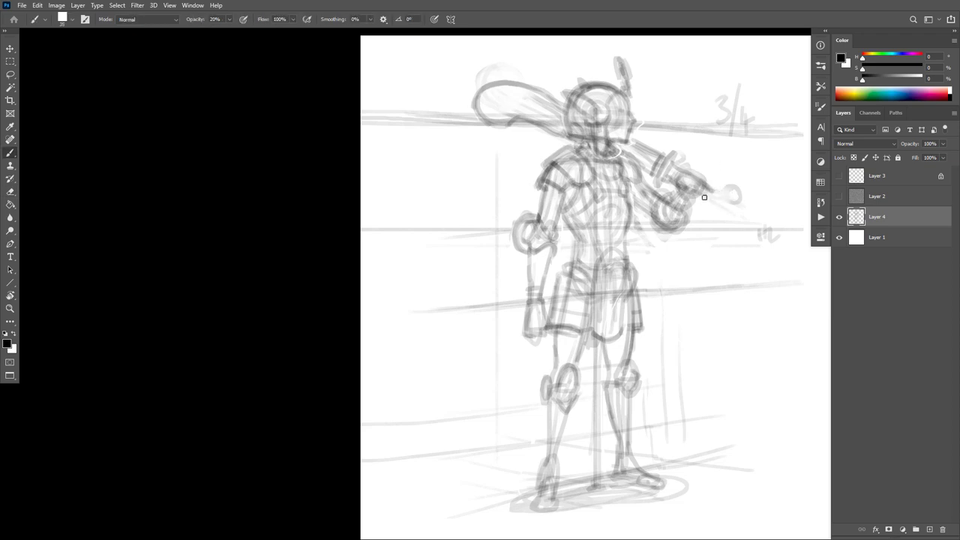
{"action": "mouse_move", "coordinate": [714, 204]}
{"action": "left_mouse_down"}
{"action": "mouse_move", "coordinate": [731, 194]}
{"action": "mouse_move", "coordinate": [716, 210]}
{"action": "mouse_move", "coordinate": [726, 200]}
{"action": "left_mouse_up"}
{"action": "mouse_move", "coordinate": [658, 163]}
{"action": "left_mouse_down"}
{"action": "mouse_move", "coordinate": [636, 149]}
{"action": "mouse_move", "coordinate": [632, 129]}
{"action": "left_mouse_up"}
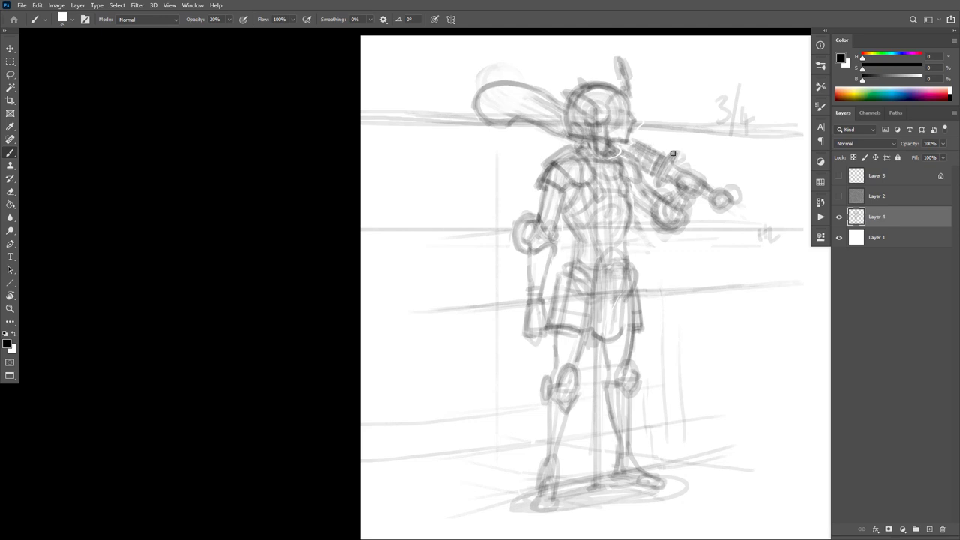
Sketch a spiral curl inside the club head and add bands across the shaft beside the helmet.
{"action": "mouse_move", "coordinate": [660, 175]}
{"action": "left_mouse_down"}
{"action": "mouse_move", "coordinate": [672, 154]}
{"action": "mouse_move", "coordinate": [677, 166]}
{"action": "left_mouse_up"}
{"action": "key", "text": "ctrl+z"}
{"action": "mouse_move", "coordinate": [507, 89]}
{"action": "left_mouse_down"}
{"action": "mouse_move", "coordinate": [494, 117]}
{"action": "mouse_move", "coordinate": [523, 100]}
{"action": "mouse_move", "coordinate": [509, 120]}
{"action": "mouse_move", "coordinate": [503, 103]}
{"action": "mouse_move", "coordinate": [505, 122]}
{"action": "mouse_move", "coordinate": [482, 110]}
{"action": "mouse_move", "coordinate": [514, 77]}
{"action": "mouse_move", "coordinate": [553, 76]}
{"action": "mouse_move", "coordinate": [521, 78]}
{"action": "mouse_move", "coordinate": [542, 93]}
{"action": "mouse_move", "coordinate": [502, 80]}
{"action": "mouse_move", "coordinate": [537, 88]}
{"action": "mouse_move", "coordinate": [487, 87]}
{"action": "mouse_move", "coordinate": [479, 100]}
{"action": "mouse_move", "coordinate": [496, 82]}
{"action": "mouse_move", "coordinate": [543, 89]}
{"action": "mouse_move", "coordinate": [561, 101]}
{"action": "mouse_move", "coordinate": [510, 100]}
{"action": "mouse_move", "coordinate": [517, 114]}
{"action": "mouse_move", "coordinate": [500, 123]}
{"action": "mouse_move", "coordinate": [481, 104]}
{"action": "mouse_move", "coordinate": [546, 130]}
{"action": "left_mouse_up"}
{"action": "key", "text": "e"}
{"action": "key", "text": "b"}
{"action": "mouse_move", "coordinate": [561, 97]}
{"action": "left_mouse_down"}
{"action": "mouse_move", "coordinate": [545, 129]}
{"action": "mouse_move", "coordinate": [553, 153]}
{"action": "mouse_move", "coordinate": [562, 135]}
{"action": "left_mouse_up"}
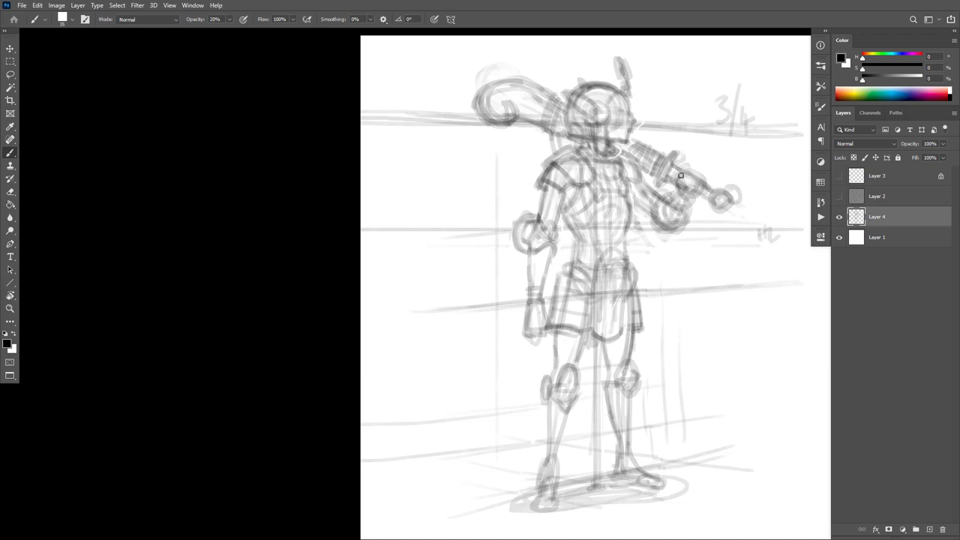
{"action": "left_click_drag", "start_coordinate": [657, 153], "coordinate": [645, 167]}
Sketch a belt around the waist and a rounded shape at the club-side hip above the armoured skirt.
{"action": "left_click_drag", "start_coordinate": [636, 271], "coordinate": [639, 291]}
{"action": "left_click_drag", "start_coordinate": [575, 257], "coordinate": [557, 282]}
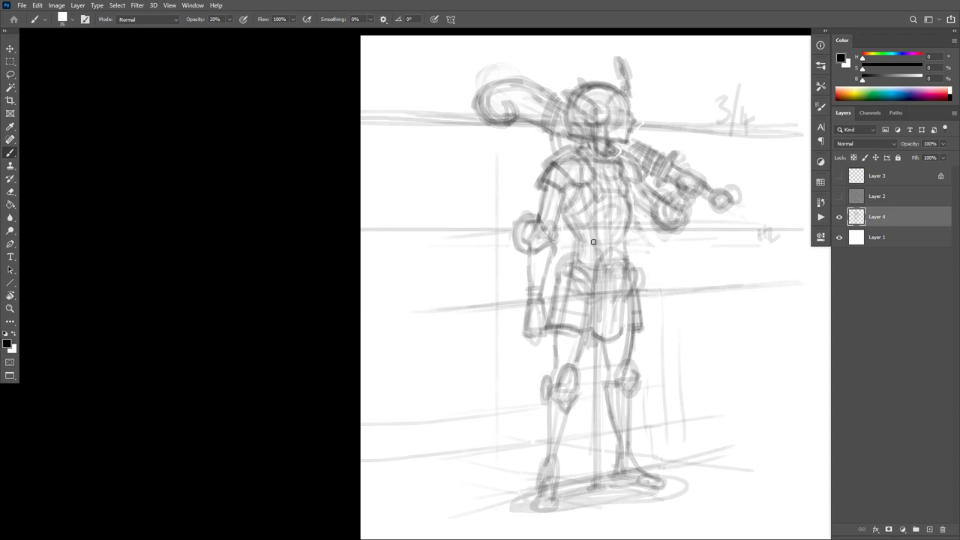
{"action": "key", "text": "ctrl+z"}
{"action": "key", "text": "ctrl+z"}
{"action": "key", "text": "ctrl+z"}
{"action": "left_click_drag", "start_coordinate": [643, 264], "coordinate": [642, 278]}
{"action": "key", "text": "ctrl+z"}
{"action": "mouse_move", "coordinate": [579, 275]}
{"action": "left_mouse_down"}
{"action": "mouse_move", "coordinate": [627, 274]}
{"action": "mouse_move", "coordinate": [573, 275]}
{"action": "mouse_move", "coordinate": [620, 283]}
{"action": "mouse_move", "coordinate": [604, 277]}
{"action": "left_mouse_up"}
{"action": "key", "text": "ctrl+z"}
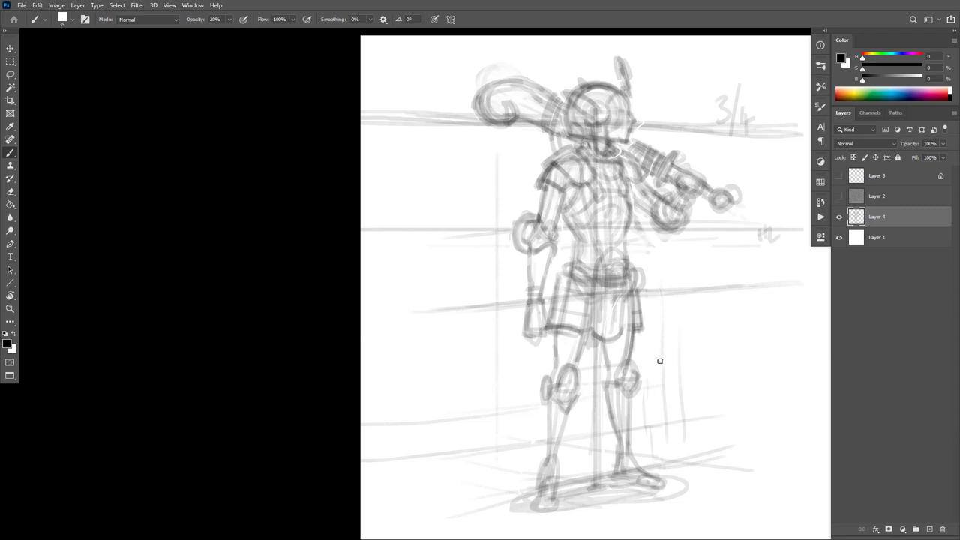
Add a layer above the sketch, fill it with white, and set its opacity to 80% to fade the drawing.
{"action": "left_click_drag", "start_coordinate": [705, 343], "coordinate": [696, 221]}
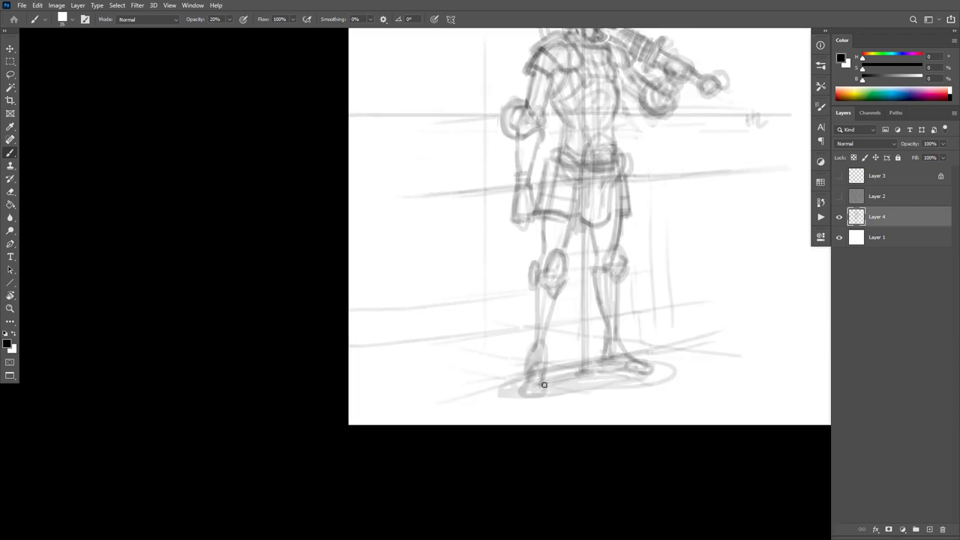
{"action": "left_click_drag", "start_coordinate": [656, 297], "coordinate": [627, 379]}
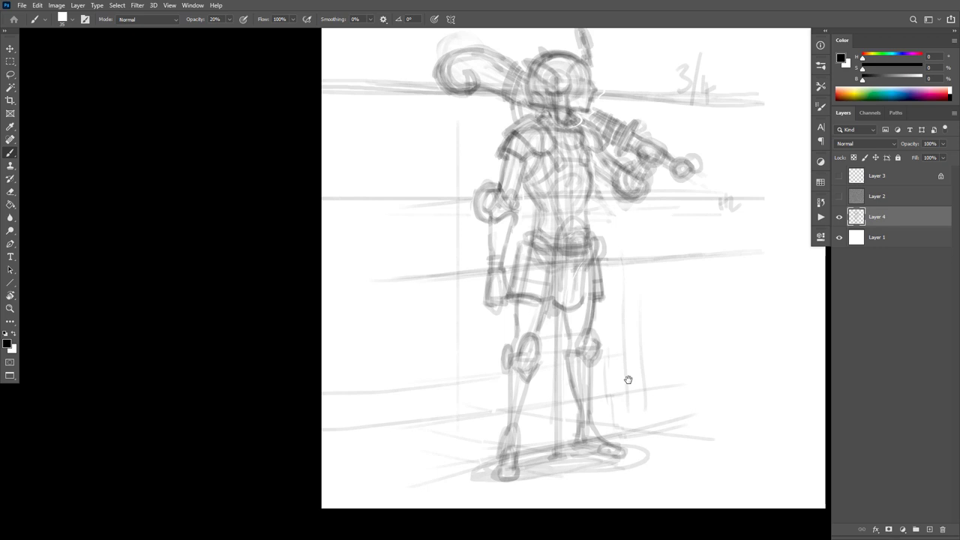
{"action": "left_click_drag", "start_coordinate": [655, 351], "coordinate": [619, 384]}
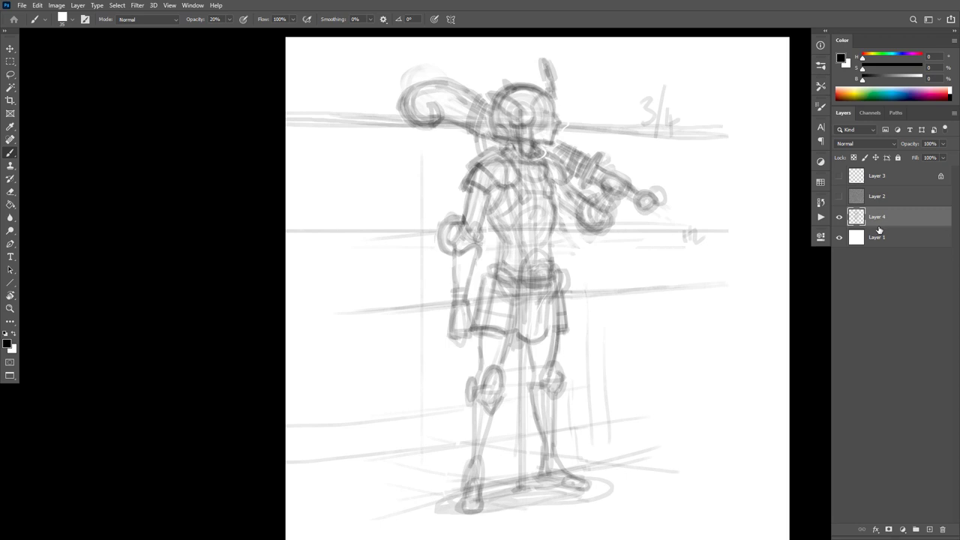
{"action": "key", "text": "ctrl+shift+alt+n"}
{"action": "key", "text": "ctrl+BackSpace"}
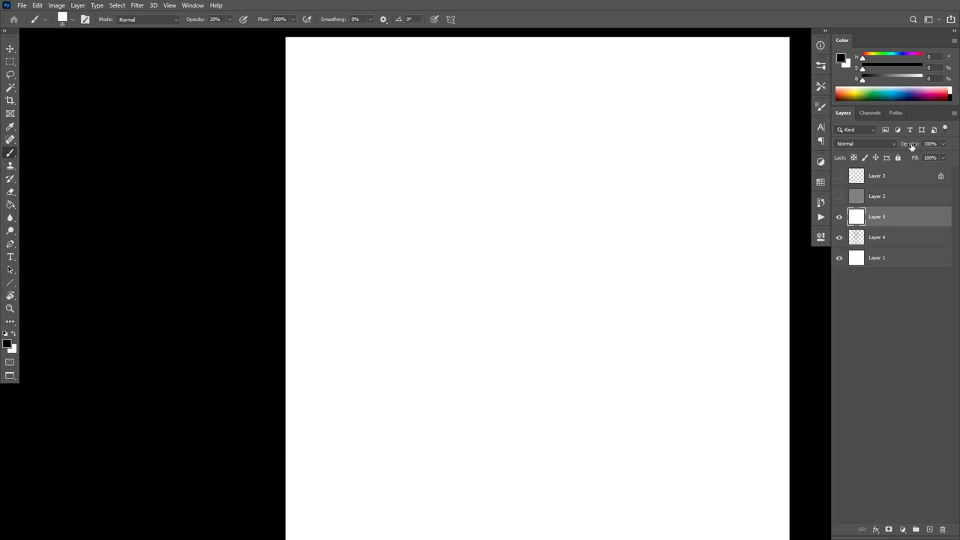
{"action": "left_click_drag", "start_coordinate": [911, 146], "coordinate": [901, 147]}
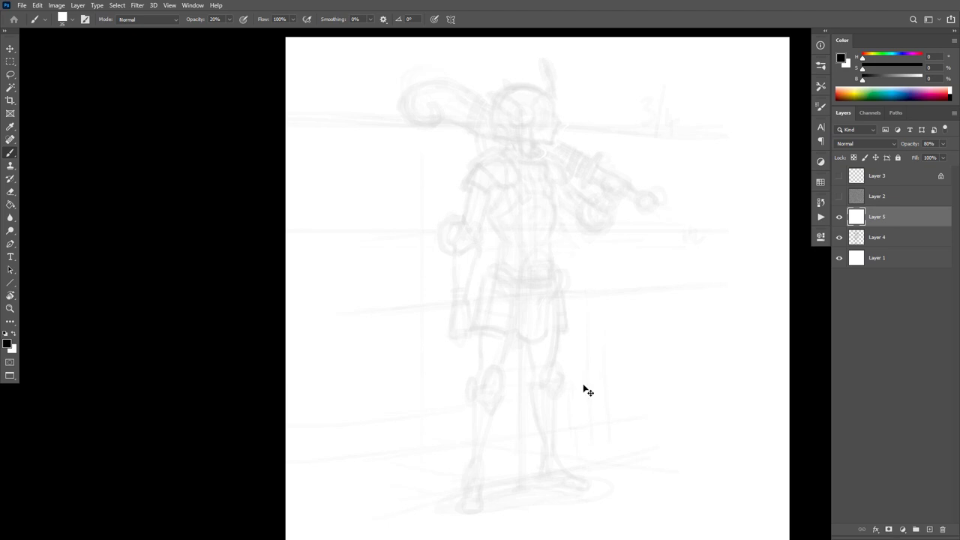
Mirror the canvas horizontally and add an empty layer above the white one for the line art.
{"action": "key", "text": "ctrl+shift+h"}
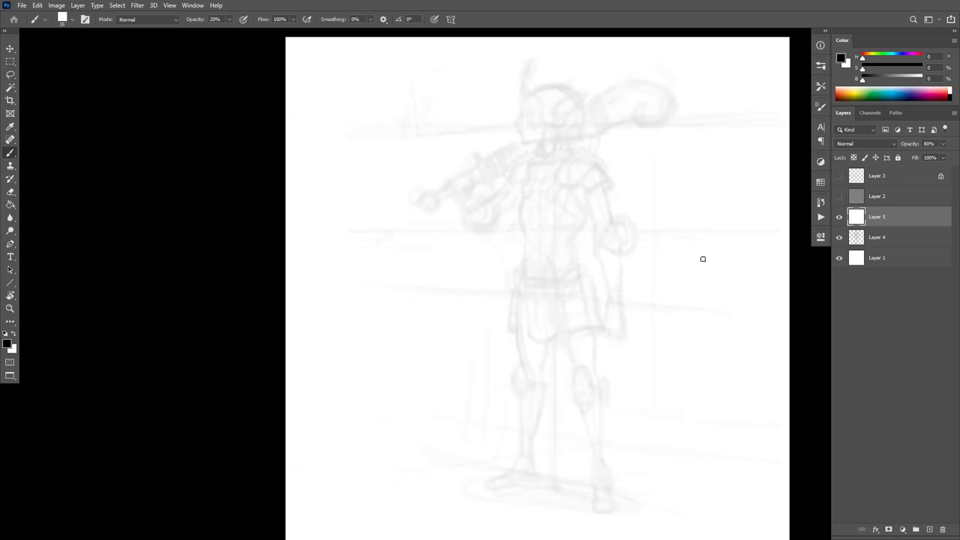
{"action": "left_click_drag", "start_coordinate": [570, 153], "coordinate": [596, 197]}
{"action": "left_click_drag", "start_coordinate": [598, 204], "coordinate": [618, 317]}
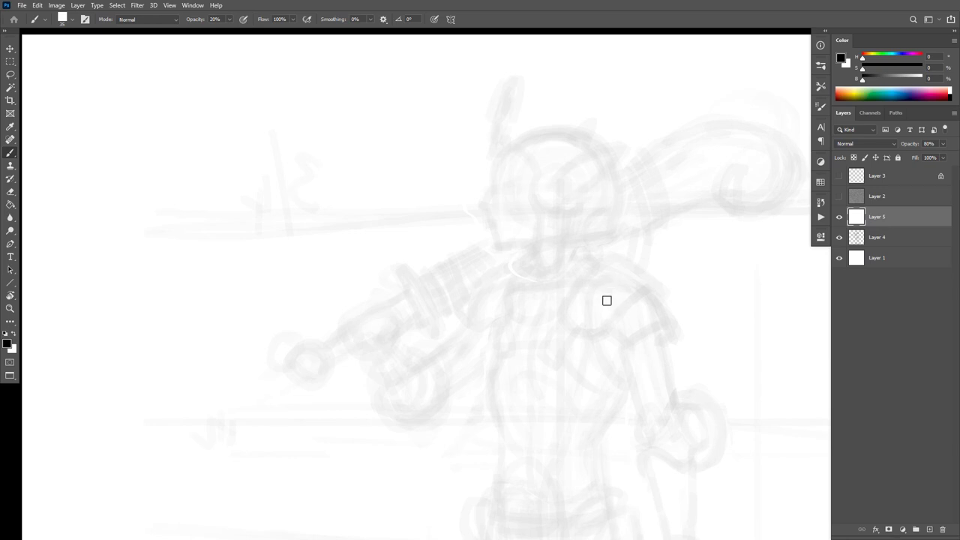
{"action": "key", "text": "ctrl+shift+alt+n"}
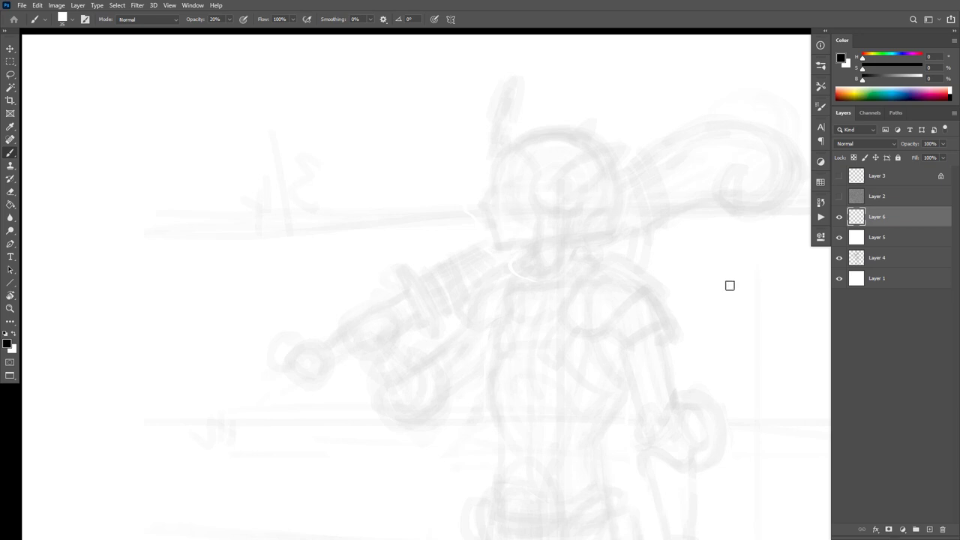
Choose the Simple Pencil brush from the Line and Color Tutorial brush set.
{"action": "left_click", "coordinate": [822, 92]}
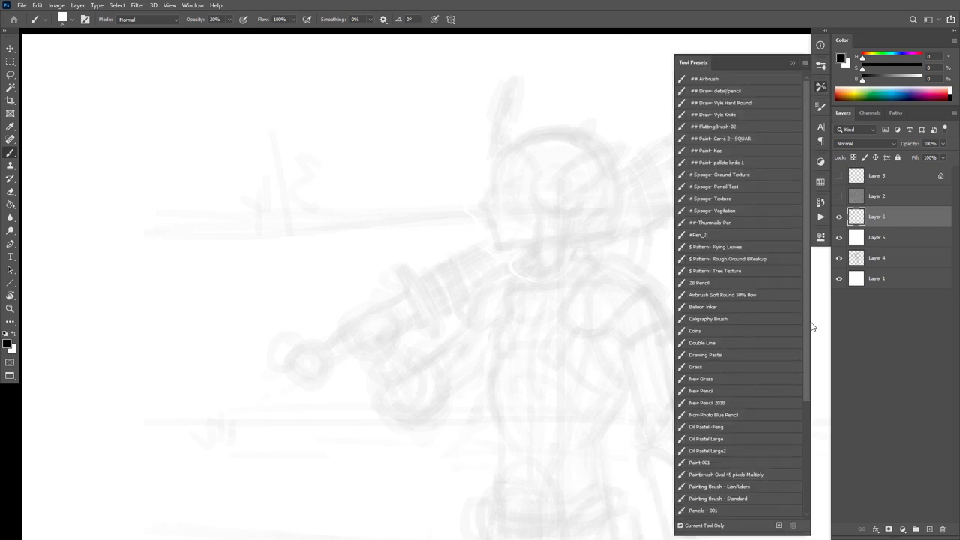
{"action": "left_click", "coordinate": [820, 106]}
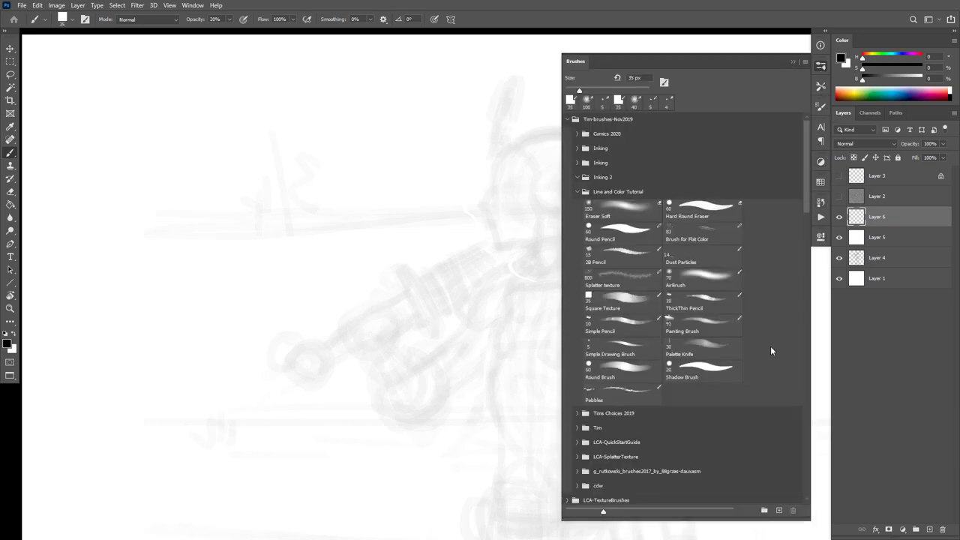
{"action": "mouse_move", "coordinate": [804, 152]}
{"action": "left_mouse_down"}
{"action": "mouse_move", "coordinate": [799, 232]}
{"action": "mouse_move", "coordinate": [806, 153]}
{"action": "mouse_move", "coordinate": [806, 184]}
{"action": "left_mouse_up"}
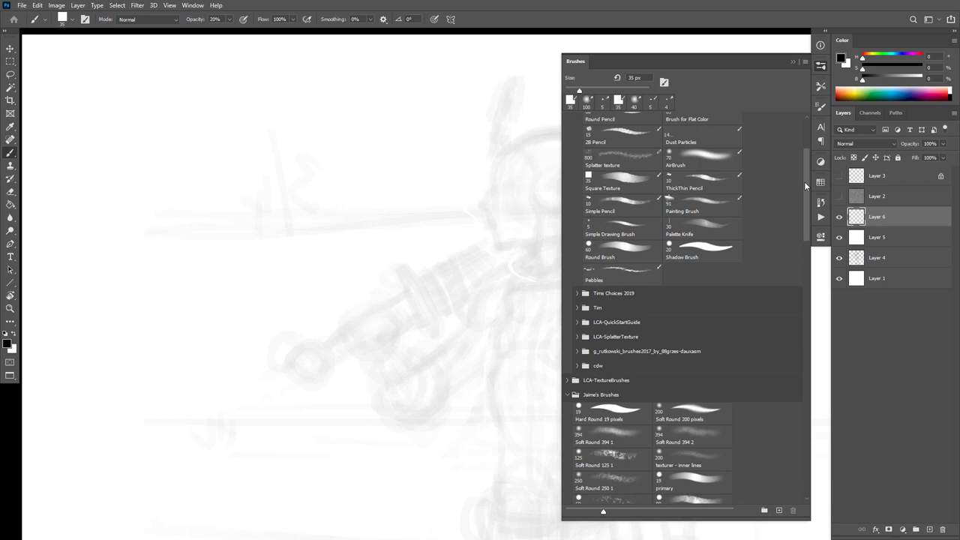
{"action": "left_click_drag", "start_coordinate": [804, 182], "coordinate": [805, 183]}
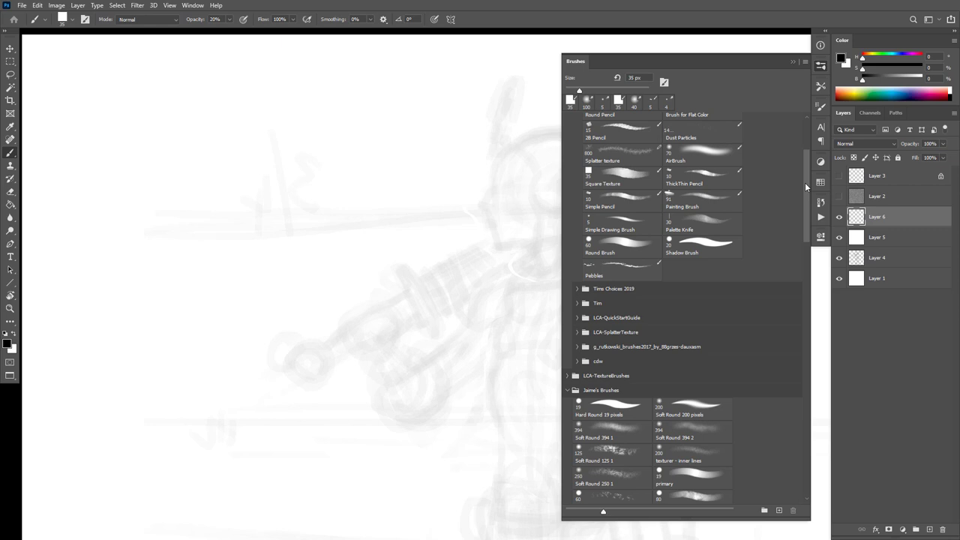
{"action": "left_click_drag", "start_coordinate": [804, 182], "coordinate": [805, 183]}
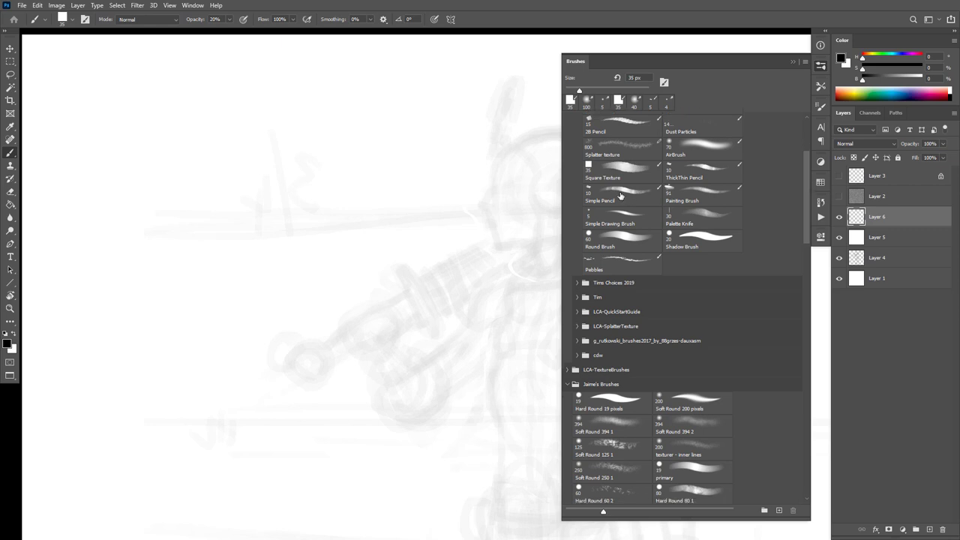
{"action": "left_click", "coordinate": [621, 196]}
{"action": "left_click", "coordinate": [657, 31]}
{"action": "left_click_drag", "start_coordinate": [678, 226], "coordinate": [596, 317]}
{"action": "key", "text": "ctrl+z"}
{"action": "left_click_drag", "start_coordinate": [684, 239], "coordinate": [660, 311]}
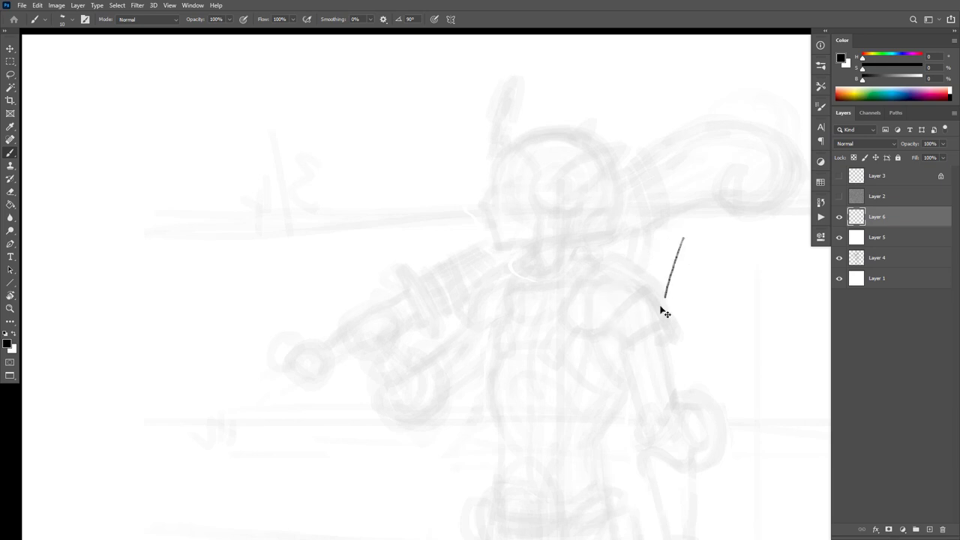
{"action": "key", "text": "ctrl+z"}
Set the pencil brush's opacity to 60% and undo the test stroke beside the shoulder.
{"action": "left_click_drag", "start_coordinate": [634, 229], "coordinate": [650, 260]}
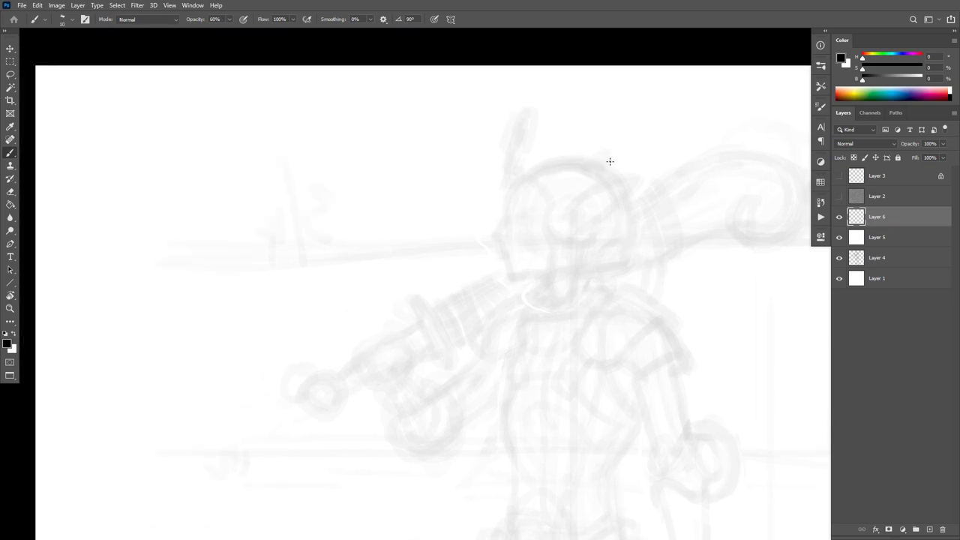
{"action": "left_click_drag", "start_coordinate": [609, 161], "coordinate": [598, 263]}
{"action": "key", "text": "6"}
{"action": "key", "text": "ctrl+z"}
{"action": "scroll", "coordinate": [622, 332], "scroll_direction": "up", "scroll_amount": 1}
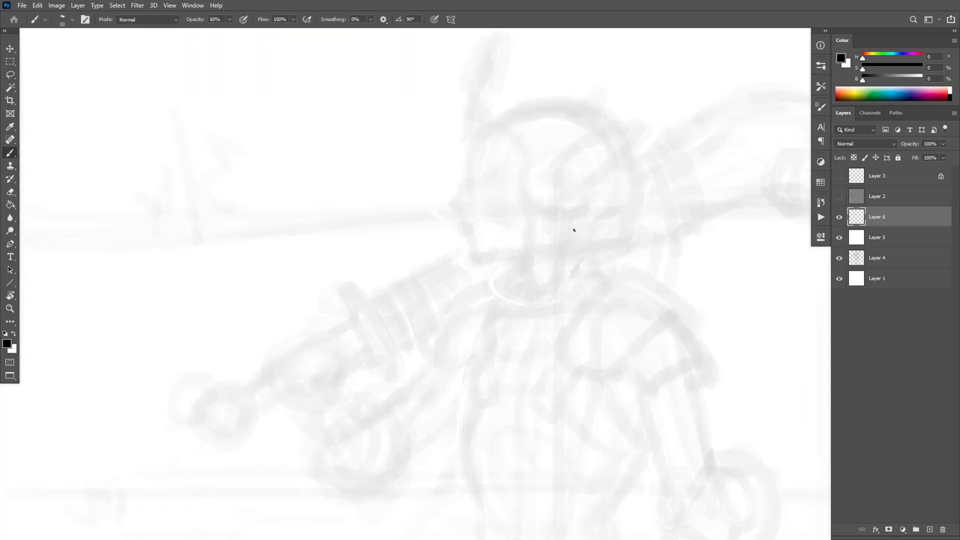
Draw the face profile over the faded sketch, from forehead through nose, nostril and lips to the chin and jawline.
{"action": "mouse_move", "coordinate": [536, 103]}
{"action": "left_mouse_down"}
{"action": "mouse_move", "coordinate": [493, 123]}
{"action": "mouse_move", "coordinate": [464, 165]}
{"action": "left_mouse_up"}
{"action": "key", "text": "ctrl+z"}
{"action": "scroll", "coordinate": [476, 114], "scroll_direction": "up", "scroll_amount": 1}
{"action": "mouse_move", "coordinate": [469, 111]}
{"action": "left_mouse_down"}
{"action": "mouse_move", "coordinate": [453, 121]}
{"action": "mouse_move", "coordinate": [437, 196]}
{"action": "mouse_move", "coordinate": [420, 213]}
{"action": "mouse_move", "coordinate": [436, 231]}
{"action": "left_mouse_up"}
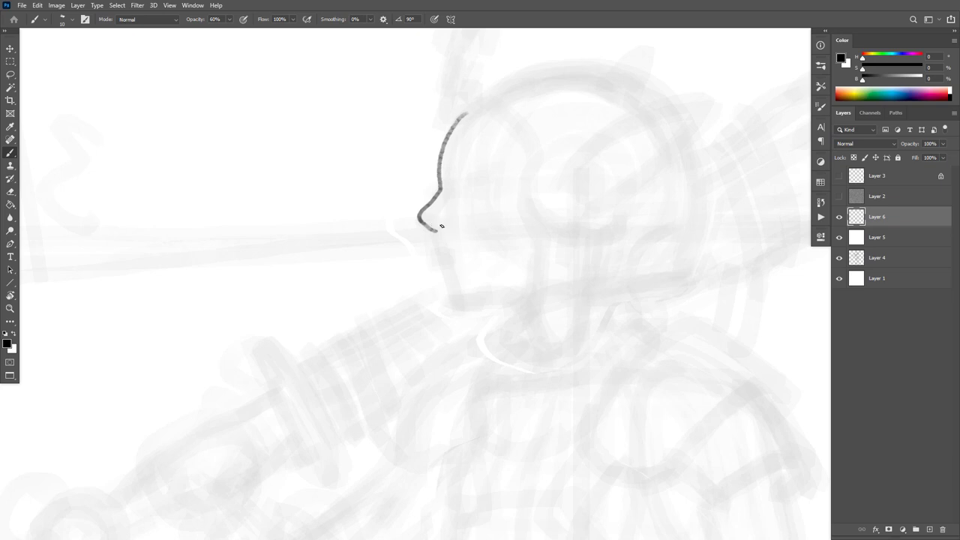
{"action": "key", "text": "Tab"}
{"action": "mouse_move", "coordinate": [430, 222]}
{"action": "left_mouse_down"}
{"action": "mouse_move", "coordinate": [452, 219]}
{"action": "mouse_move", "coordinate": [439, 260]}
{"action": "mouse_move", "coordinate": [454, 299]}
{"action": "left_mouse_up"}
{"action": "key", "text": "Tab"}
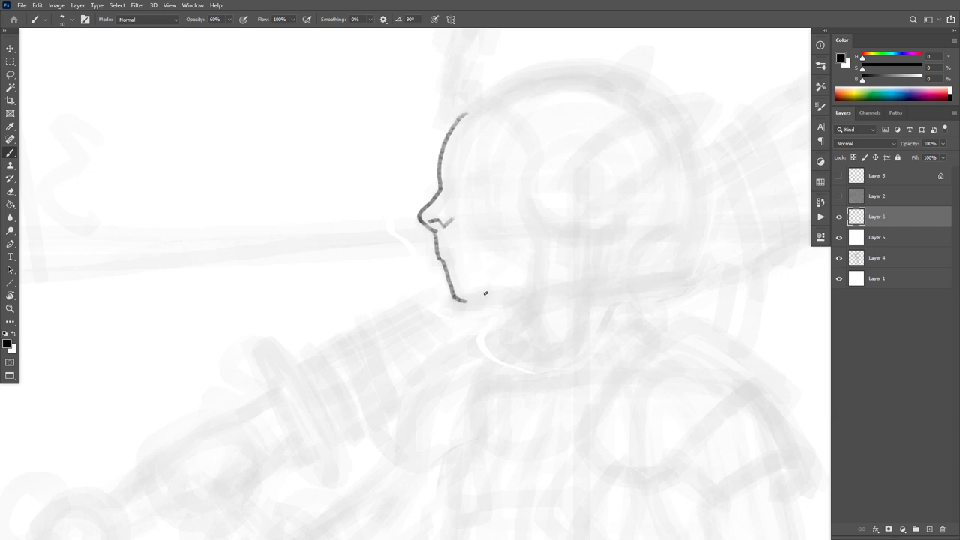
{"action": "left_click_drag", "start_coordinate": [463, 301], "coordinate": [531, 288]}
Draw a curved edge in front of the ear and a long pointed ear with an inner rim and hatched shading.
{"action": "mouse_move", "coordinate": [560, 147]}
{"action": "left_mouse_down"}
{"action": "mouse_move", "coordinate": [530, 194]}
{"action": "mouse_move", "coordinate": [564, 235]}
{"action": "left_mouse_up"}
{"action": "mouse_move", "coordinate": [569, 175]}
{"action": "left_mouse_down"}
{"action": "mouse_move", "coordinate": [627, 119]}
{"action": "mouse_move", "coordinate": [705, 95]}
{"action": "mouse_move", "coordinate": [668, 158]}
{"action": "mouse_move", "coordinate": [611, 201]}
{"action": "left_mouse_up"}
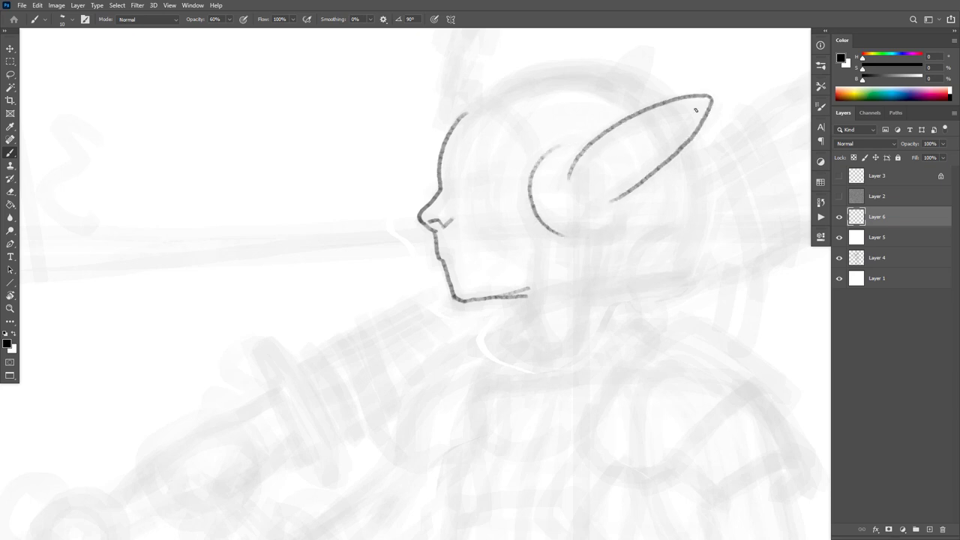
{"action": "mouse_move", "coordinate": [697, 104]}
{"action": "left_mouse_down"}
{"action": "mouse_move", "coordinate": [653, 114]}
{"action": "mouse_move", "coordinate": [593, 156]}
{"action": "mouse_move", "coordinate": [582, 180]}
{"action": "mouse_move", "coordinate": [606, 179]}
{"action": "mouse_move", "coordinate": [583, 189]}
{"action": "mouse_move", "coordinate": [622, 174]}
{"action": "mouse_move", "coordinate": [587, 162]}
{"action": "mouse_move", "coordinate": [609, 165]}
{"action": "mouse_move", "coordinate": [617, 184]}
{"action": "mouse_move", "coordinate": [602, 173]}
{"action": "left_mouse_up"}
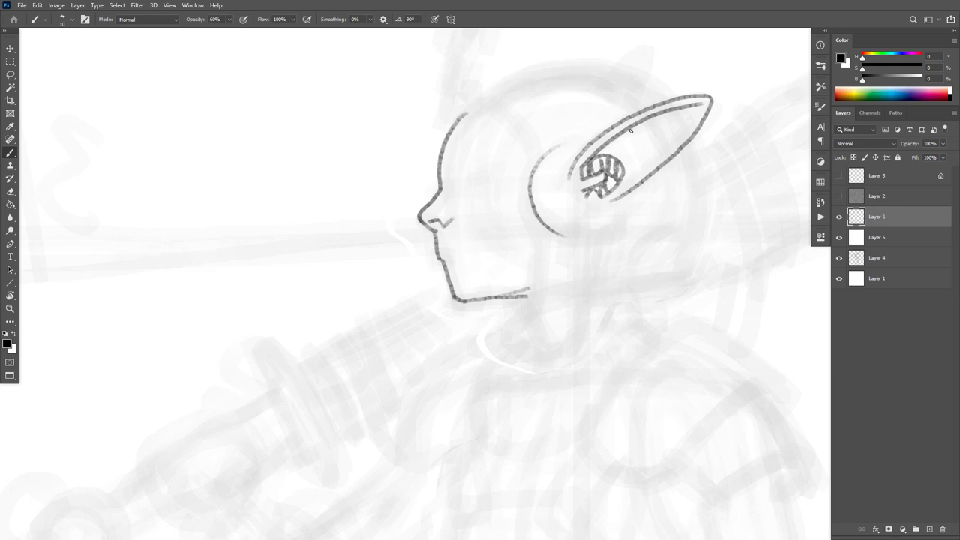
{"action": "mouse_move", "coordinate": [630, 131]}
{"action": "left_mouse_down"}
{"action": "mouse_move", "coordinate": [650, 140]}
{"action": "mouse_move", "coordinate": [636, 130]}
{"action": "left_mouse_up"}
{"action": "mouse_move", "coordinate": [695, 263]}
{"action": "left_mouse_down"}
{"action": "mouse_move", "coordinate": [727, 276]}
{"action": "mouse_move", "coordinate": [707, 263]}
{"action": "left_mouse_up"}
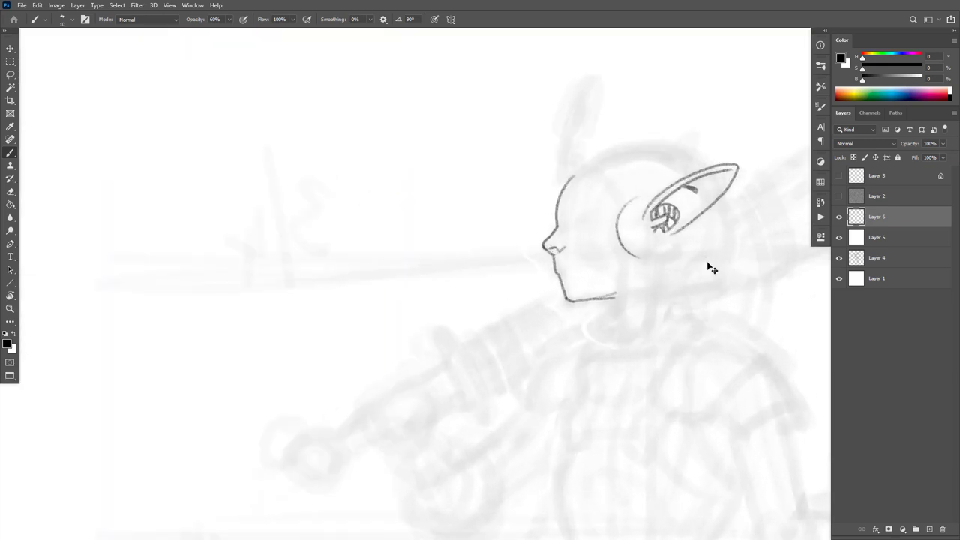
Undo the inner-ear shading and redraw it as a hatched hook-shaped fold, adding a small arc around the ear's base.
{"action": "key", "text": "ctrl+z"}
{"action": "key", "text": "ctrl+z"}
{"action": "left_click", "coordinate": [699, 245], "text": "ctrl"}
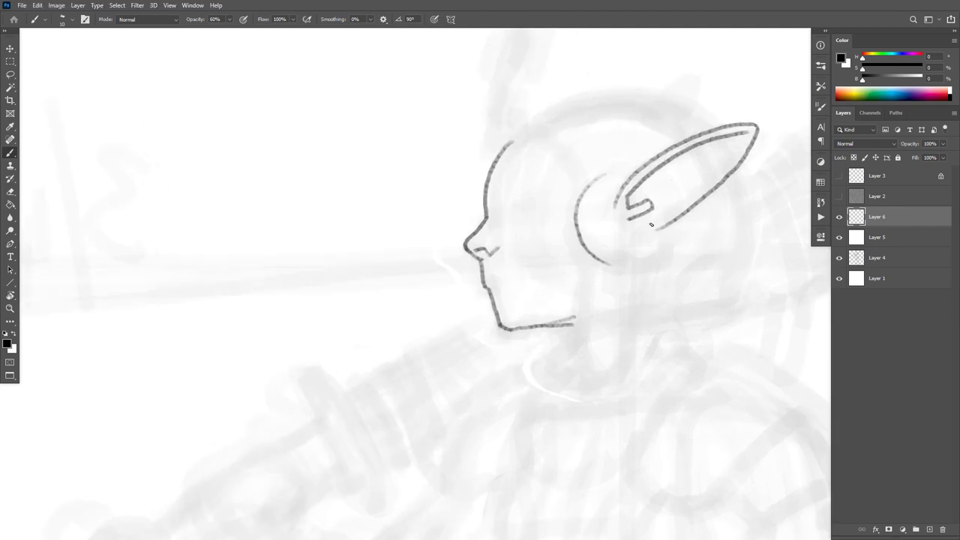
{"action": "mouse_move", "coordinate": [651, 224]}
{"action": "left_mouse_down"}
{"action": "mouse_move", "coordinate": [664, 194]}
{"action": "mouse_move", "coordinate": [653, 186]}
{"action": "mouse_move", "coordinate": [632, 200]}
{"action": "mouse_move", "coordinate": [637, 189]}
{"action": "mouse_move", "coordinate": [657, 201]}
{"action": "mouse_move", "coordinate": [634, 219]}
{"action": "left_mouse_up"}
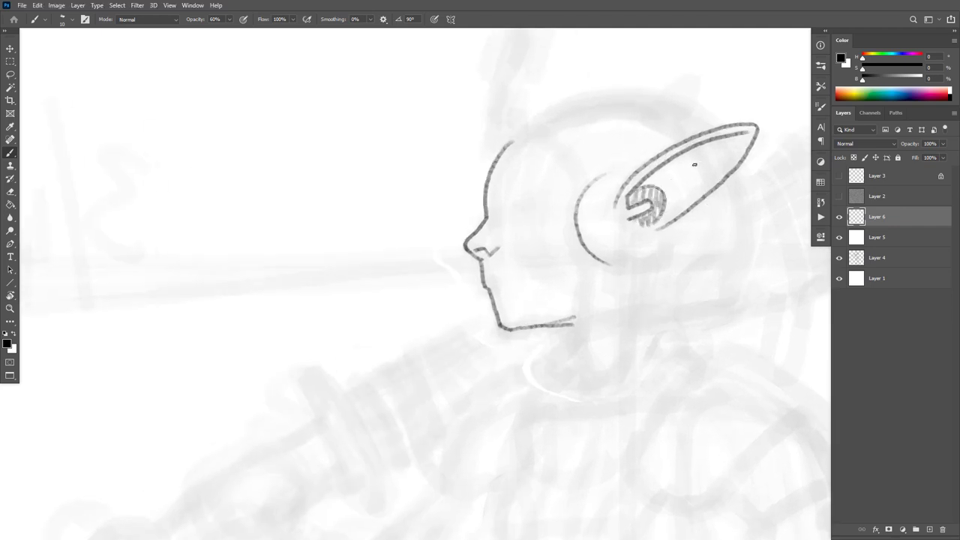
{"action": "mouse_move", "coordinate": [695, 165]}
{"action": "left_mouse_down"}
{"action": "mouse_move", "coordinate": [689, 153]}
{"action": "mouse_move", "coordinate": [697, 166]}
{"action": "mouse_move", "coordinate": [642, 187]}
{"action": "mouse_move", "coordinate": [681, 157]}
{"action": "mouse_move", "coordinate": [761, 186]}
{"action": "mouse_move", "coordinate": [730, 255]}
{"action": "left_mouse_up"}
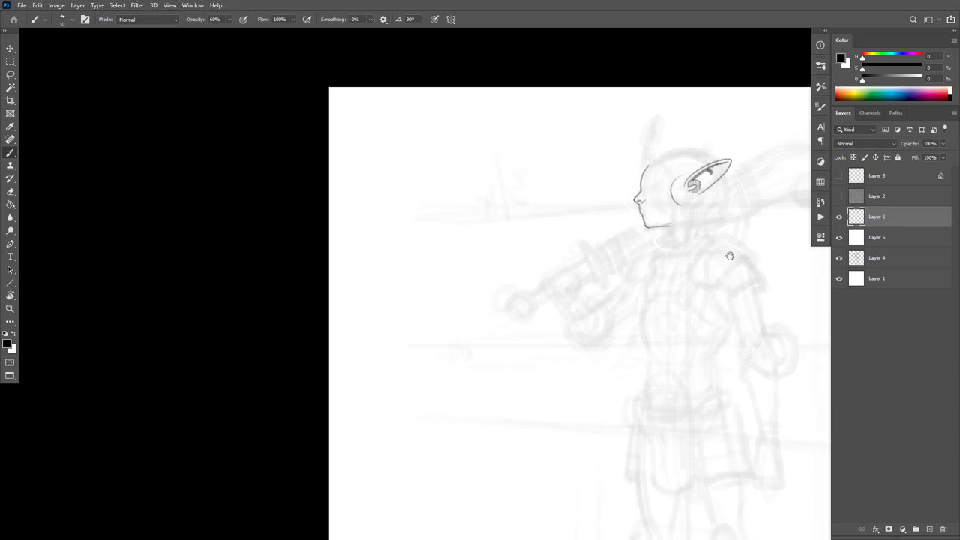
{"action": "mouse_move", "coordinate": [705, 213]}
{"action": "left_mouse_down"}
{"action": "mouse_move", "coordinate": [713, 191]}
{"action": "mouse_move", "coordinate": [655, 141]}
{"action": "mouse_move", "coordinate": [619, 143]}
{"action": "mouse_move", "coordinate": [626, 177]}
{"action": "mouse_move", "coordinate": [660, 178]}
{"action": "left_mouse_up"}
{"action": "left_click_drag", "start_coordinate": [634, 133], "coordinate": [624, 142]}
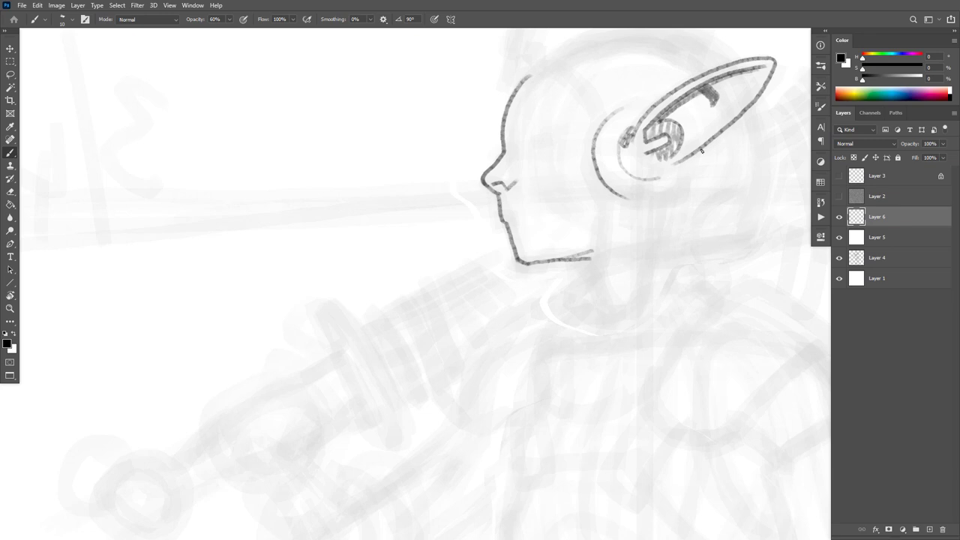
Erase the ear's inner shading and contour, and redraw a slightly shorter pointed ear with a curved inner fold.
{"action": "mouse_move", "coordinate": [696, 152]}
{"action": "left_mouse_down"}
{"action": "mouse_move", "coordinate": [662, 171]}
{"action": "mouse_move", "coordinate": [664, 255]}
{"action": "left_mouse_up"}
{"action": "key", "text": "e"}
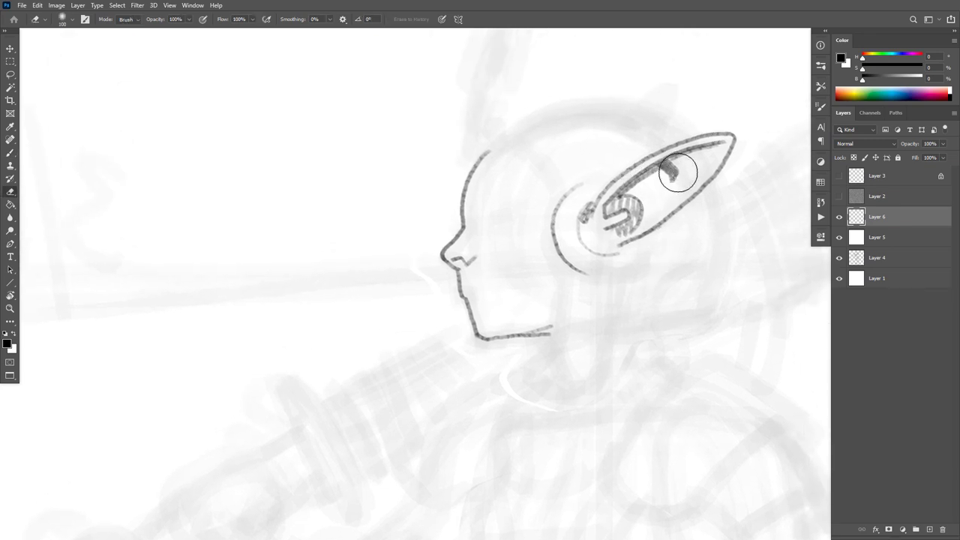
{"action": "mouse_move", "coordinate": [677, 174]}
{"action": "left_mouse_down"}
{"action": "mouse_move", "coordinate": [611, 221]}
{"action": "mouse_move", "coordinate": [693, 154]}
{"action": "mouse_move", "coordinate": [641, 175]}
{"action": "mouse_move", "coordinate": [608, 207]}
{"action": "mouse_move", "coordinate": [607, 226]}
{"action": "left_mouse_up"}
{"action": "key", "text": "b"}
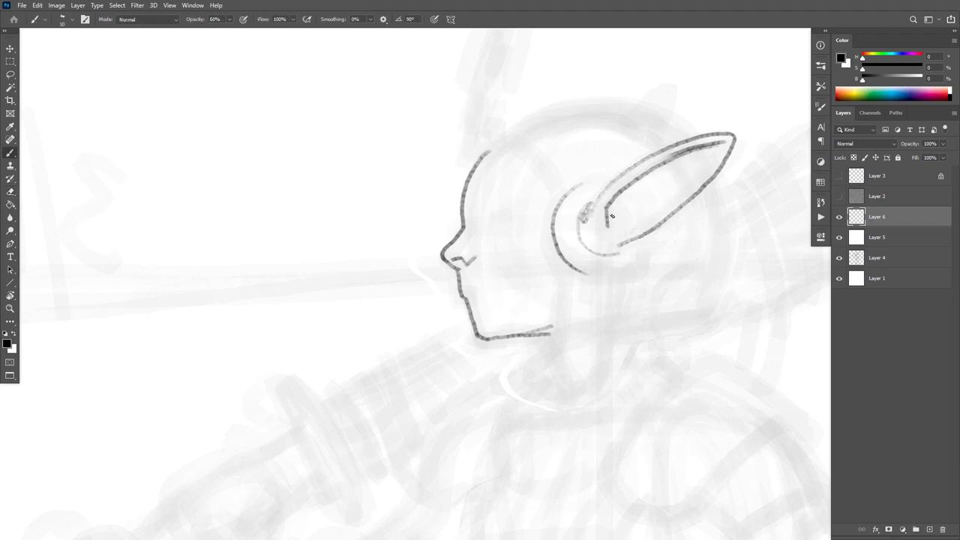
{"action": "key", "text": "e"}
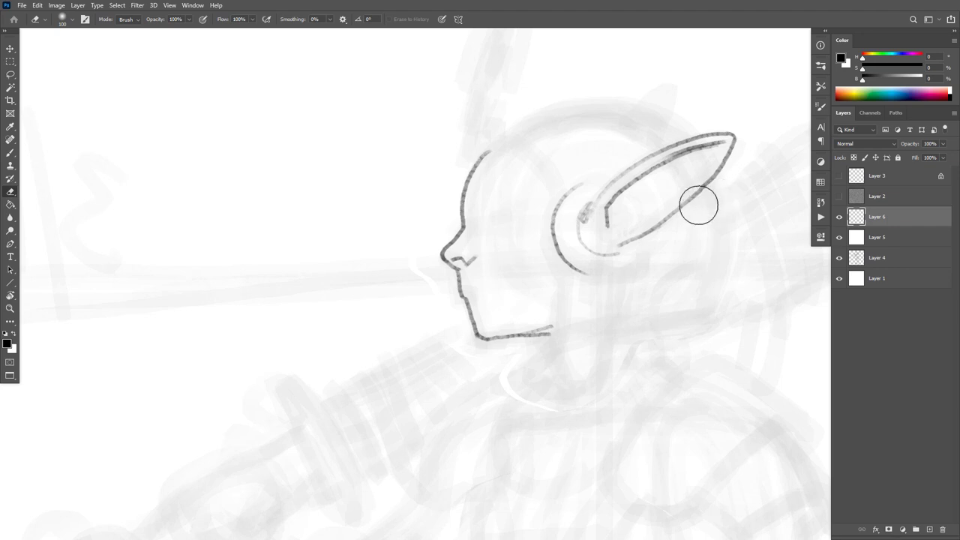
{"action": "mouse_move", "coordinate": [697, 199]}
{"action": "left_mouse_down"}
{"action": "mouse_move", "coordinate": [636, 230]}
{"action": "mouse_move", "coordinate": [740, 148]}
{"action": "mouse_move", "coordinate": [729, 137]}
{"action": "mouse_move", "coordinate": [661, 155]}
{"action": "mouse_move", "coordinate": [654, 191]}
{"action": "mouse_move", "coordinate": [690, 192]}
{"action": "left_mouse_up"}
{"action": "key", "text": "b"}
{"action": "mouse_move", "coordinate": [583, 218]}
{"action": "left_mouse_down"}
{"action": "mouse_move", "coordinate": [608, 183]}
{"action": "mouse_move", "coordinate": [671, 148]}
{"action": "mouse_move", "coordinate": [714, 142]}
{"action": "mouse_move", "coordinate": [674, 200]}
{"action": "mouse_move", "coordinate": [608, 242]}
{"action": "left_mouse_up"}
{"action": "mouse_move", "coordinate": [713, 144]}
{"action": "left_mouse_down"}
{"action": "mouse_move", "coordinate": [649, 179]}
{"action": "mouse_move", "coordinate": [607, 228]}
{"action": "mouse_move", "coordinate": [581, 235]}
{"action": "mouse_move", "coordinate": [583, 224]}
{"action": "left_mouse_up"}
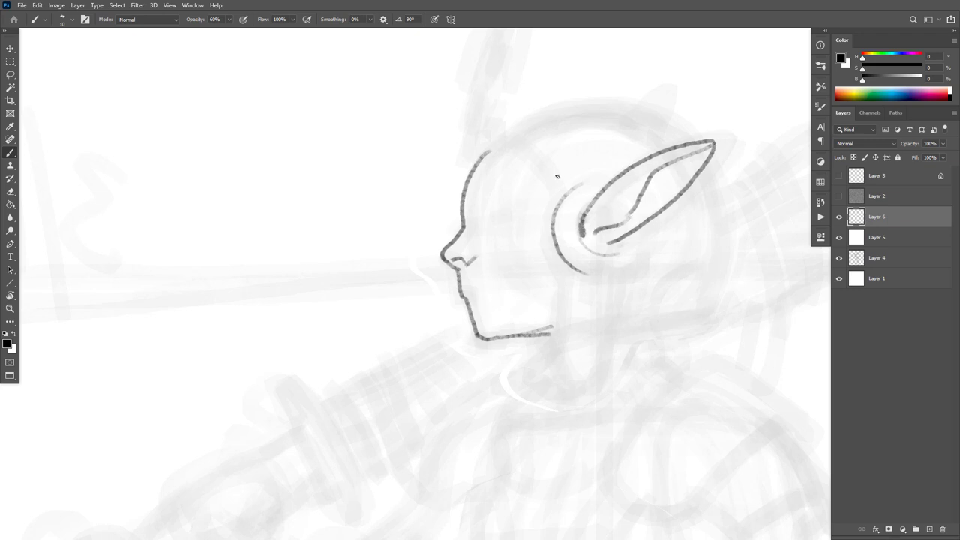
Draw the eye with a curved upper lid and an angled eyebrow above it.
{"action": "mouse_move", "coordinate": [481, 228]}
{"action": "left_mouse_down"}
{"action": "mouse_move", "coordinate": [486, 209]}
{"action": "mouse_move", "coordinate": [511, 214]}
{"action": "mouse_move", "coordinate": [481, 214]}
{"action": "mouse_move", "coordinate": [490, 228]}
{"action": "mouse_move", "coordinate": [515, 217]}
{"action": "mouse_move", "coordinate": [498, 204]}
{"action": "mouse_move", "coordinate": [490, 227]}
{"action": "mouse_move", "coordinate": [487, 217]}
{"action": "left_mouse_up"}
{"action": "key", "text": "ctrl+z"}
{"action": "key", "text": "ctrl+z"}
{"action": "left_click_drag", "start_coordinate": [472, 196], "coordinate": [499, 178]}
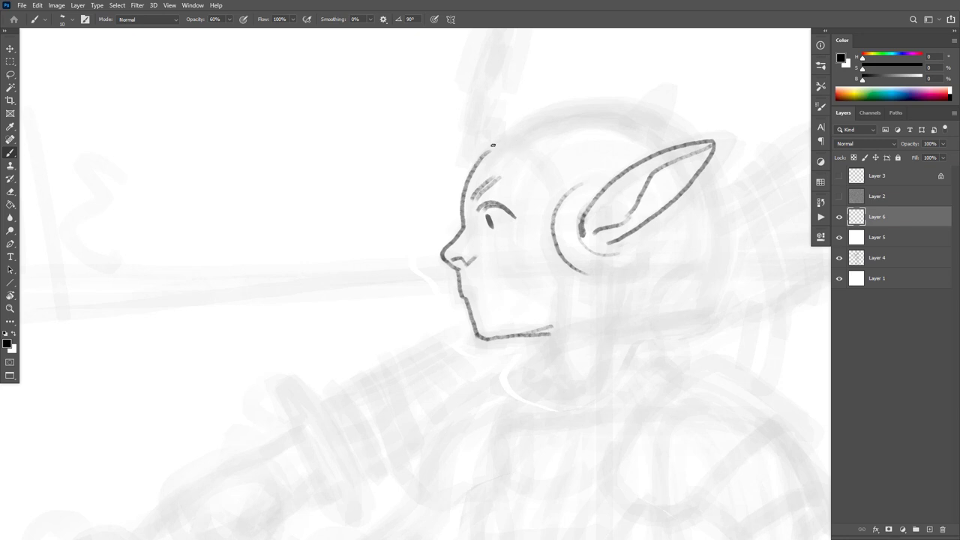
Draw the helmet's front rim from the forehead down to the ear and start the line of its dome.
{"action": "mouse_move", "coordinate": [514, 147]}
{"action": "left_mouse_down"}
{"action": "mouse_move", "coordinate": [552, 185]}
{"action": "mouse_move", "coordinate": [554, 207]}
{"action": "mouse_move", "coordinate": [553, 175]}
{"action": "mouse_move", "coordinate": [534, 154]}
{"action": "mouse_move", "coordinate": [515, 139]}
{"action": "mouse_move", "coordinate": [496, 137]}
{"action": "mouse_move", "coordinate": [487, 148]}
{"action": "left_mouse_up"}
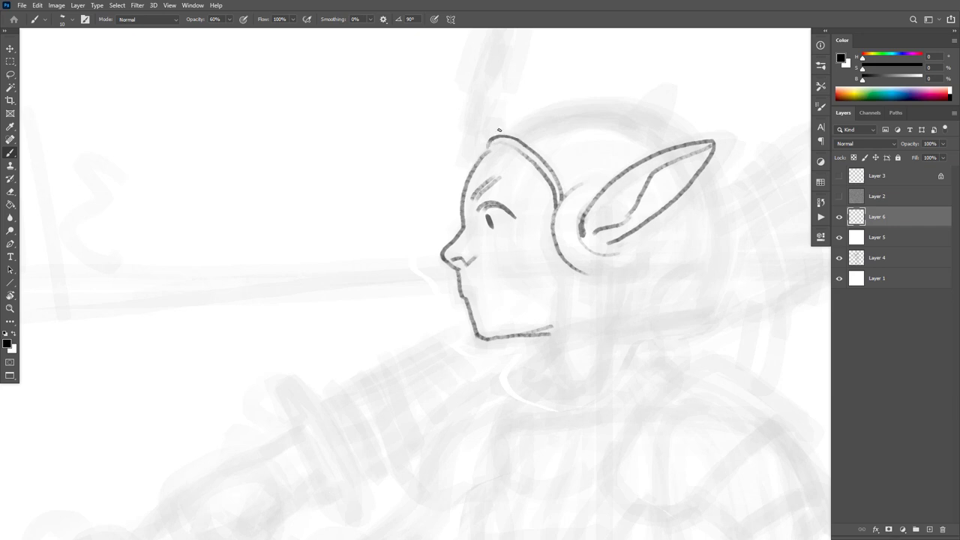
{"action": "left_click_drag", "start_coordinate": [532, 100], "coordinate": [529, 148]}
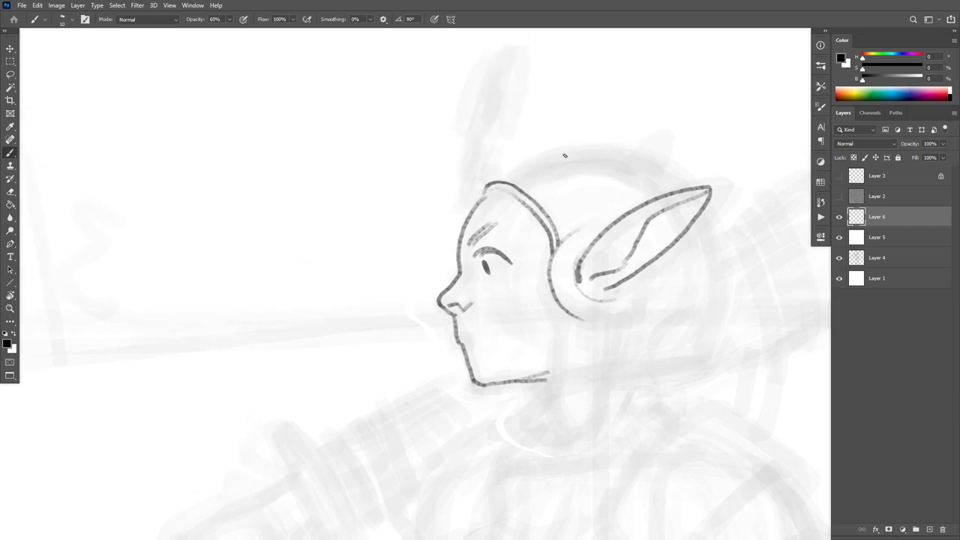
{"action": "left_click_drag", "start_coordinate": [493, 191], "coordinate": [558, 150]}
Draw the slanted stem of the helmet crest above the forehead and join its base to the dome.
{"action": "left_click_drag", "start_coordinate": [465, 194], "coordinate": [486, 130]}
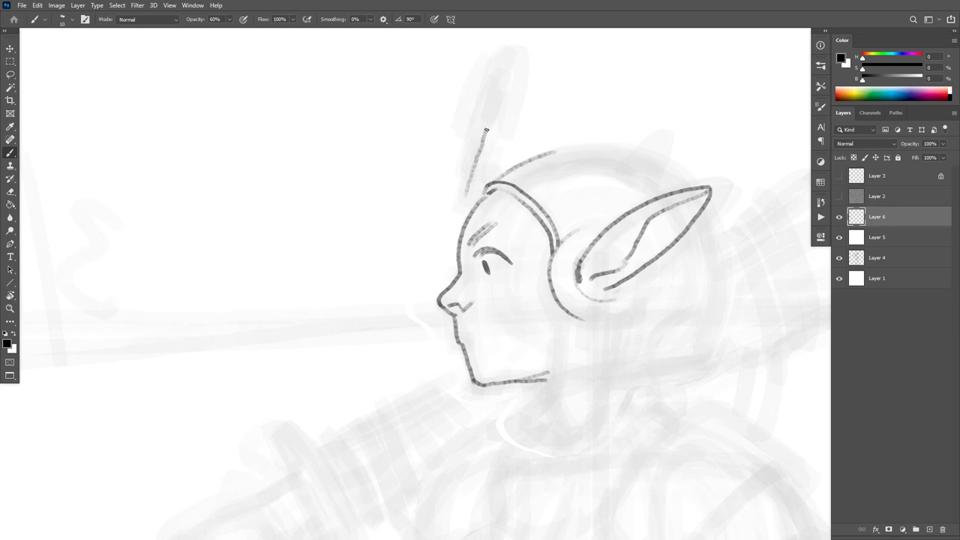
{"action": "left_click_drag", "start_coordinate": [471, 194], "coordinate": [492, 132]}
{"action": "mouse_move", "coordinate": [489, 155]}
{"action": "left_mouse_down"}
{"action": "mouse_move", "coordinate": [527, 160]}
{"action": "mouse_move", "coordinate": [501, 174]}
{"action": "left_mouse_up"}
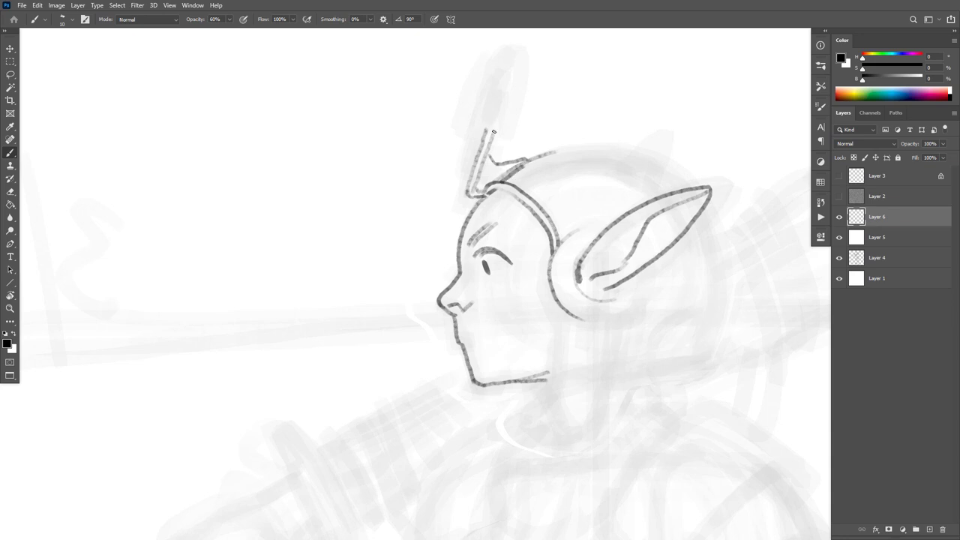
Draw a rounded, leaf-shaped crest head with a notched lower edge on the stem, adding a parallel line along its back edge.
{"action": "mouse_move", "coordinate": [486, 134]}
{"action": "left_mouse_down"}
{"action": "mouse_move", "coordinate": [498, 108]}
{"action": "mouse_move", "coordinate": [511, 111]}
{"action": "mouse_move", "coordinate": [510, 127]}
{"action": "left_mouse_up"}
{"action": "left_click_drag", "start_coordinate": [482, 117], "coordinate": [465, 195]}
{"action": "left_click_drag", "start_coordinate": [482, 118], "coordinate": [463, 137]}
{"action": "mouse_move", "coordinate": [514, 106]}
{"action": "left_mouse_down"}
{"action": "mouse_move", "coordinate": [494, 138]}
{"action": "mouse_move", "coordinate": [516, 126]}
{"action": "mouse_move", "coordinate": [527, 86]}
{"action": "mouse_move", "coordinate": [517, 47]}
{"action": "mouse_move", "coordinate": [493, 57]}
{"action": "mouse_move", "coordinate": [462, 140]}
{"action": "left_mouse_up"}
{"action": "key", "text": "e"}
{"action": "left_click", "coordinate": [517, 124]}
{"action": "key", "text": "b"}
{"action": "left_click_drag", "start_coordinate": [526, 120], "coordinate": [535, 77]}
{"action": "key", "text": "ctrl+z"}
{"action": "left_click_drag", "start_coordinate": [523, 127], "coordinate": [534, 66]}
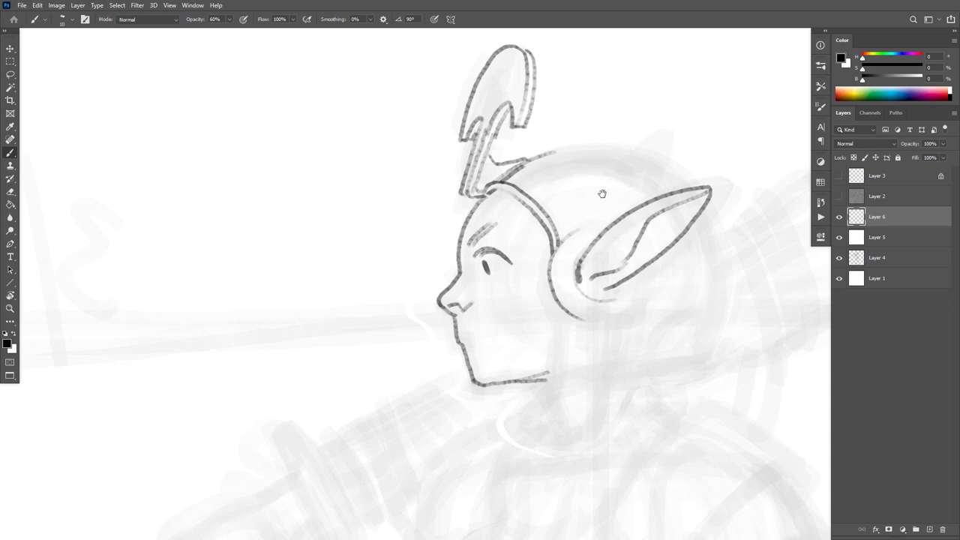
Erase the notched lower edge of the crest and redraw it with taller, rounder arches flowing into the stem.
{"action": "mouse_move", "coordinate": [602, 194]}
{"action": "left_mouse_down"}
{"action": "mouse_move", "coordinate": [607, 229]}
{"action": "mouse_move", "coordinate": [591, 268]}
{"action": "left_mouse_up"}
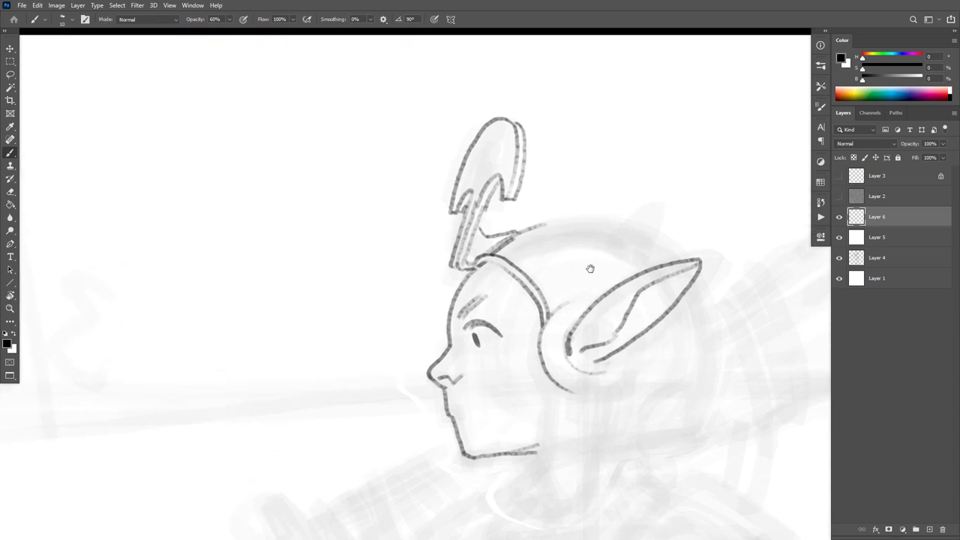
{"action": "scroll", "coordinate": [510, 176], "scroll_direction": "up", "scroll_amount": 3}
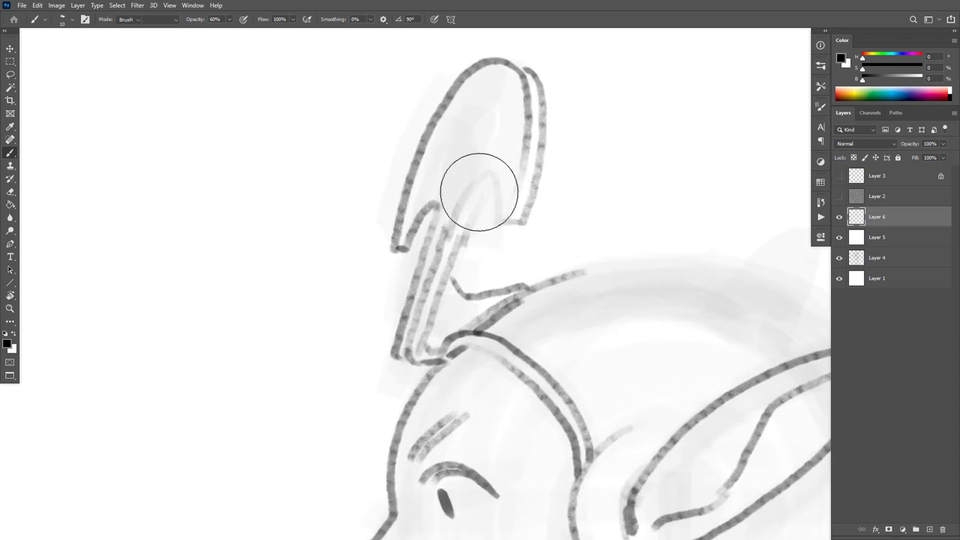
{"action": "left_click_drag", "start_coordinate": [478, 192], "coordinate": [467, 208]}
{"action": "key", "text": "b"}
{"action": "mouse_move", "coordinate": [443, 243]}
{"action": "left_mouse_down"}
{"action": "mouse_move", "coordinate": [482, 159]}
{"action": "mouse_move", "coordinate": [507, 153]}
{"action": "mouse_move", "coordinate": [508, 219]}
{"action": "left_mouse_up"}
{"action": "mouse_move", "coordinate": [429, 227]}
{"action": "left_mouse_down"}
{"action": "mouse_move", "coordinate": [445, 178]}
{"action": "mouse_move", "coordinate": [425, 193]}
{"action": "mouse_move", "coordinate": [404, 236]}
{"action": "left_mouse_up"}
Clean up the overlapping lines at the crest's front point with a smaller eraser and redraw its inner edge.
{"action": "key", "text": "e"}
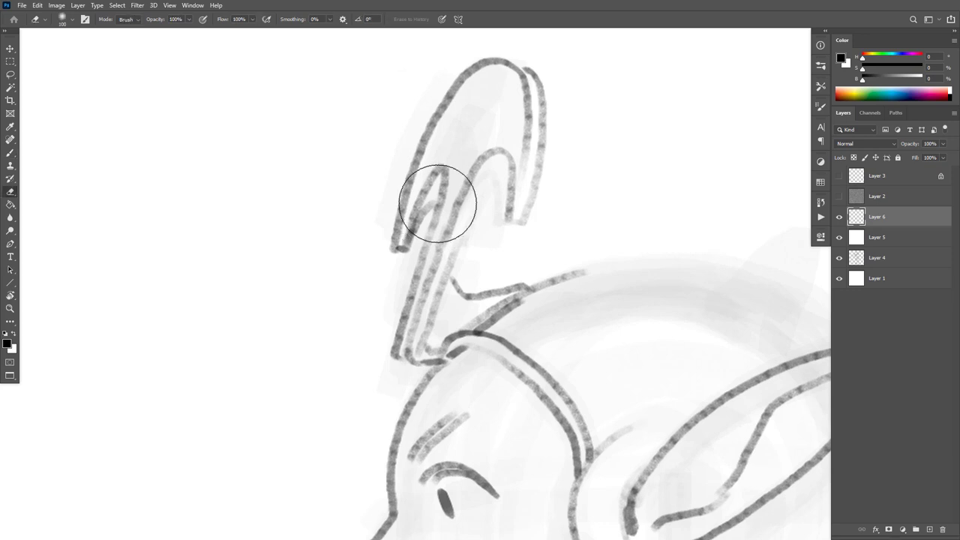
{"action": "mouse_move", "coordinate": [440, 208]}
{"action": "left_mouse_down"}
{"action": "mouse_move", "coordinate": [440, 174]}
{"action": "mouse_move", "coordinate": [422, 224]}
{"action": "left_mouse_up"}
{"action": "key", "text": "bracketleft"}
{"action": "key", "text": "bracketleft"}
{"action": "key", "text": "bracketleft"}
{"action": "key", "text": "bracketleft"}
{"action": "key", "text": "bracketleft"}
{"action": "key", "text": "bracketleft"}
{"action": "key", "text": "bracketleft"}
{"action": "key", "text": "bracketleft"}
{"action": "key", "text": "bracketleft"}
{"action": "key", "text": "bracketleft"}
{"action": "left_click_drag", "start_coordinate": [433, 193], "coordinate": [410, 247]}
{"action": "key", "text": "b"}
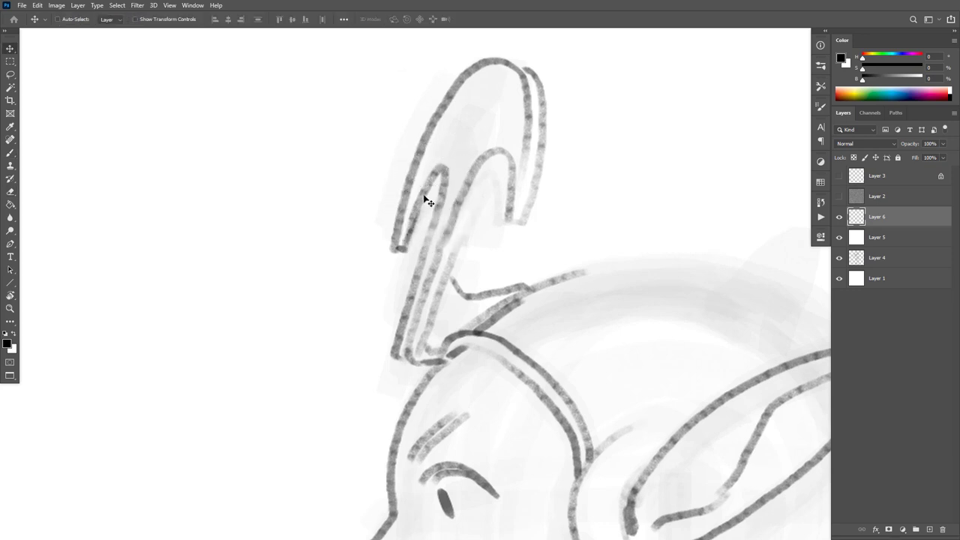
{"action": "mouse_move", "coordinate": [422, 200]}
{"action": "left_mouse_down"}
{"action": "mouse_move", "coordinate": [406, 246]}
{"action": "mouse_move", "coordinate": [394, 248]}
{"action": "left_mouse_up"}
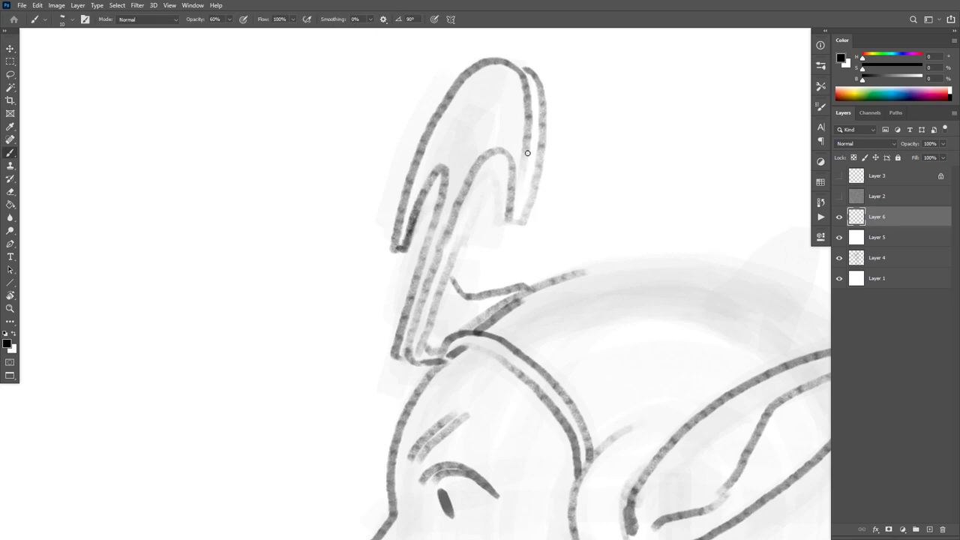
Erase and fade the doubled lines along the crest's back edge, enlarging the eraser for wider passes.
{"action": "key", "text": "e"}
{"action": "mouse_move", "coordinate": [531, 126]}
{"action": "left_mouse_down"}
{"action": "mouse_move", "coordinate": [524, 184]}
{"action": "mouse_move", "coordinate": [524, 153]}
{"action": "left_mouse_up"}
{"action": "left_click_drag", "start_coordinate": [530, 109], "coordinate": [521, 165]}
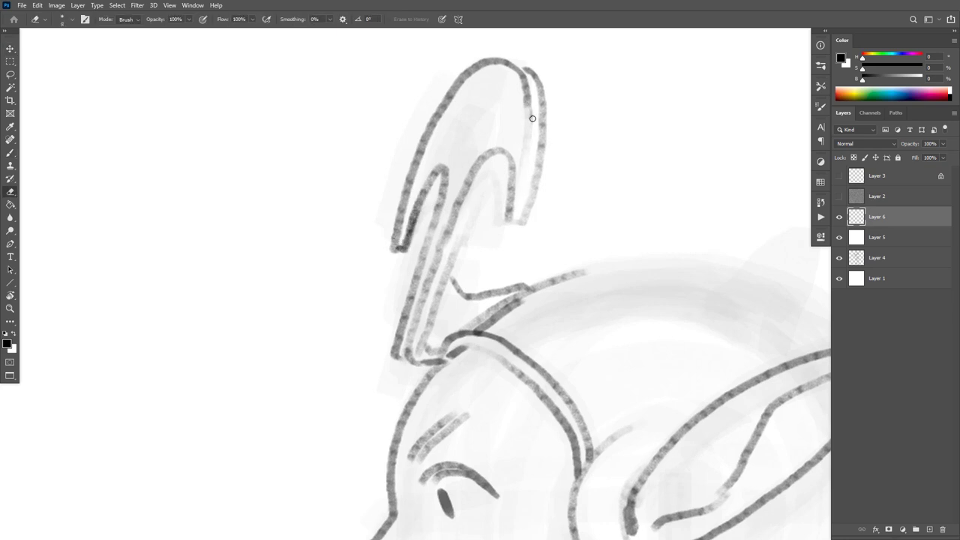
{"action": "key", "text": "bracketright"}
{"action": "key", "text": "bracketright"}
{"action": "key", "text": "bracketright"}
{"action": "key", "text": "bracketright"}
{"action": "key", "text": "bracketright"}
{"action": "key", "text": "bracketright"}
{"action": "key", "text": "bracketright"}
{"action": "key", "text": "bracketright"}
{"action": "key", "text": "bracketright"}
{"action": "key", "text": "bracketright"}
{"action": "left_click_drag", "start_coordinate": [528, 81], "coordinate": [527, 169]}
Redraw the crest's outer back edge as one continuous contour and add a parallel thickness line from the rear notch down the stem.
{"action": "key", "text": "v"}
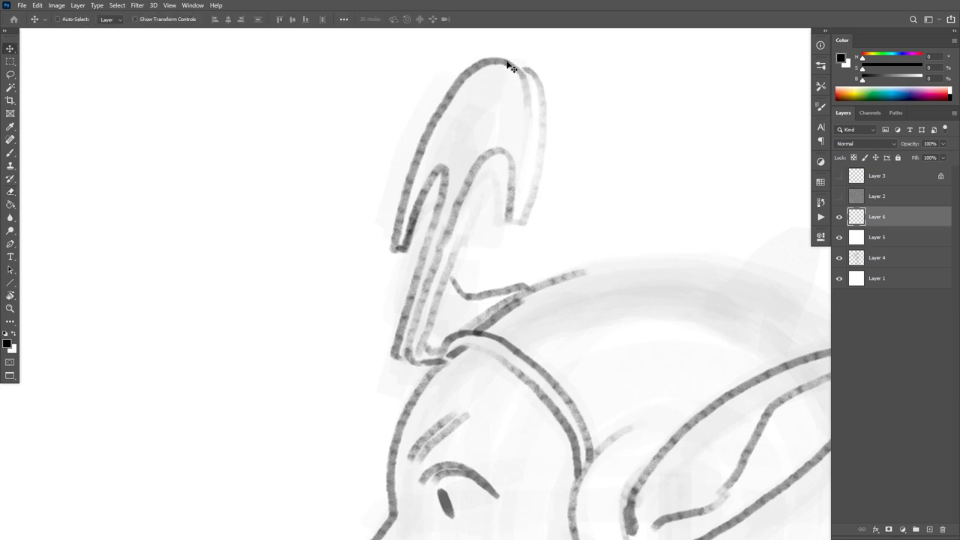
{"action": "key", "text": "b"}
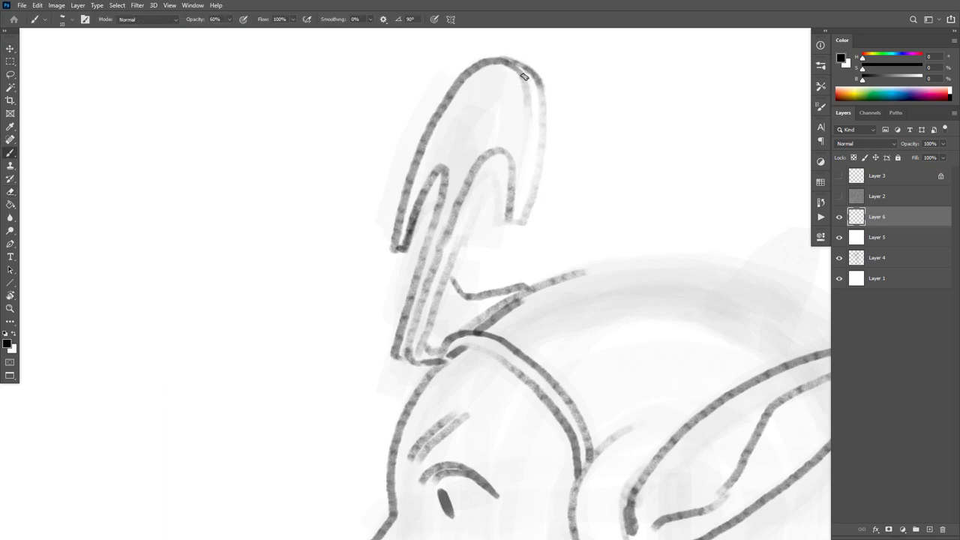
{"action": "mouse_move", "coordinate": [524, 75]}
{"action": "left_mouse_down"}
{"action": "mouse_move", "coordinate": [532, 140]}
{"action": "mouse_move", "coordinate": [518, 223]}
{"action": "left_mouse_up"}
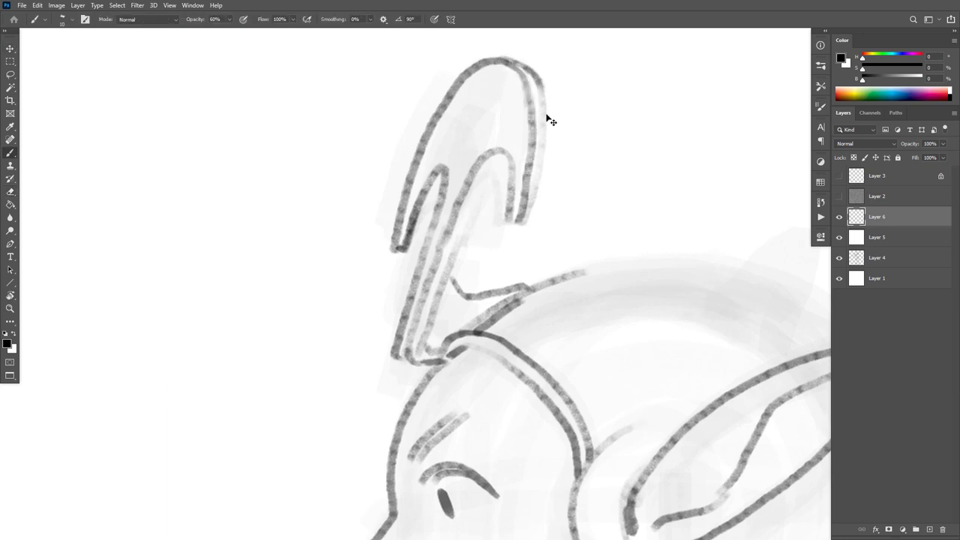
{"action": "key", "text": "ctrl+z"}
{"action": "mouse_move", "coordinate": [540, 81]}
{"action": "left_mouse_down"}
{"action": "mouse_move", "coordinate": [546, 124]}
{"action": "mouse_move", "coordinate": [532, 199]}
{"action": "mouse_move", "coordinate": [520, 223]}
{"action": "mouse_move", "coordinate": [516, 215]}
{"action": "left_mouse_up"}
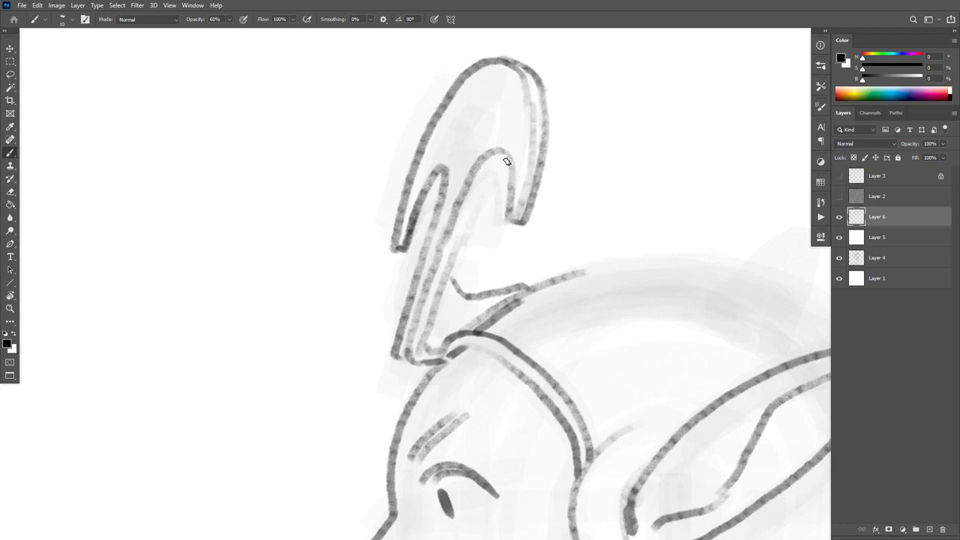
{"action": "mouse_move", "coordinate": [506, 161]}
{"action": "left_mouse_down"}
{"action": "mouse_move", "coordinate": [484, 176]}
{"action": "mouse_move", "coordinate": [451, 263]}
{"action": "left_mouse_up"}
{"action": "key", "text": "ctrl+z"}
{"action": "mouse_move", "coordinate": [508, 164]}
{"action": "left_mouse_down"}
{"action": "mouse_move", "coordinate": [476, 185]}
{"action": "mouse_move", "coordinate": [455, 236]}
{"action": "mouse_move", "coordinate": [446, 270]}
{"action": "mouse_move", "coordinate": [454, 292]}
{"action": "left_mouse_up"}
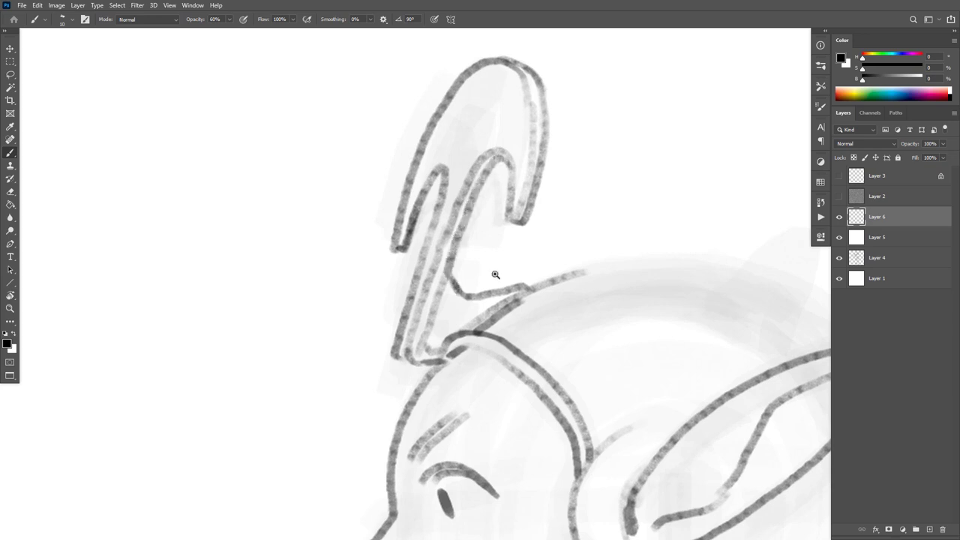
Select the whole crest and its stem above the forehead with a freehand lasso and delete them.
{"action": "left_click", "coordinate": [504, 275], "text": "alt"}
{"action": "left_click", "coordinate": [507, 276], "text": "alt"}
{"action": "left_click_drag", "start_coordinate": [582, 248], "coordinate": [602, 195]}
{"action": "left_click", "coordinate": [609, 205], "text": "alt"}
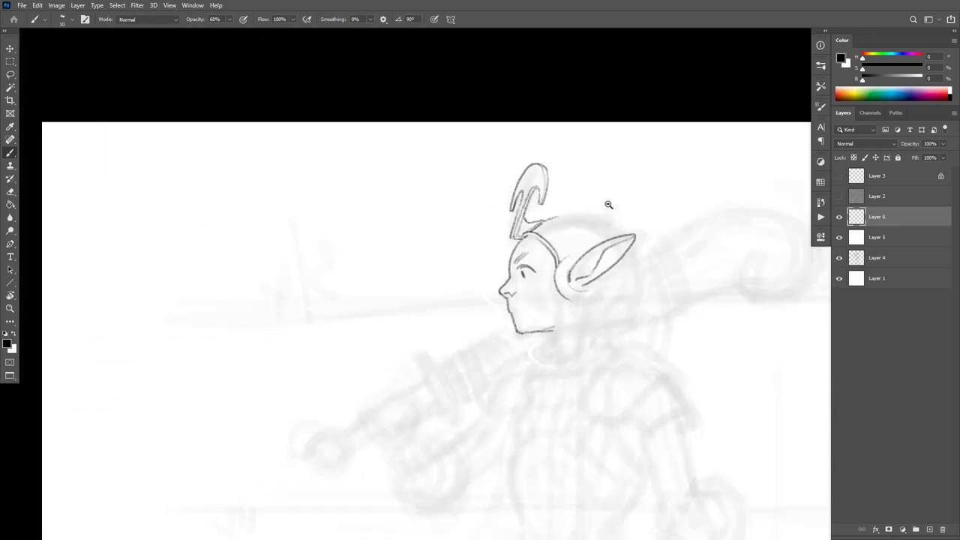
{"action": "scroll", "coordinate": [609, 204], "scroll_direction": "down", "scroll_amount": 5}
{"action": "scroll", "coordinate": [585, 229], "scroll_direction": "up", "scroll_amount": 5}
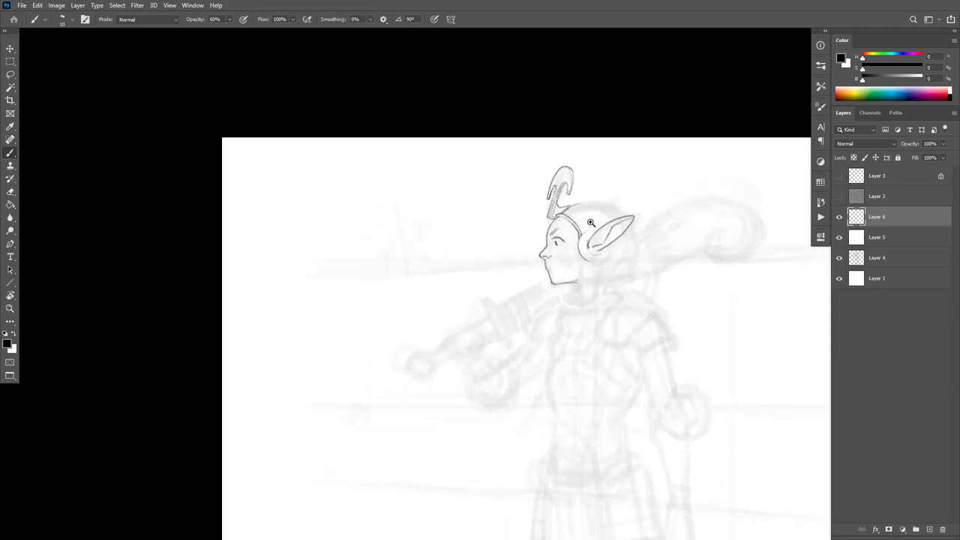
{"action": "scroll", "coordinate": [590, 222], "scroll_direction": "up", "scroll_amount": 6}
{"action": "key", "text": "l"}
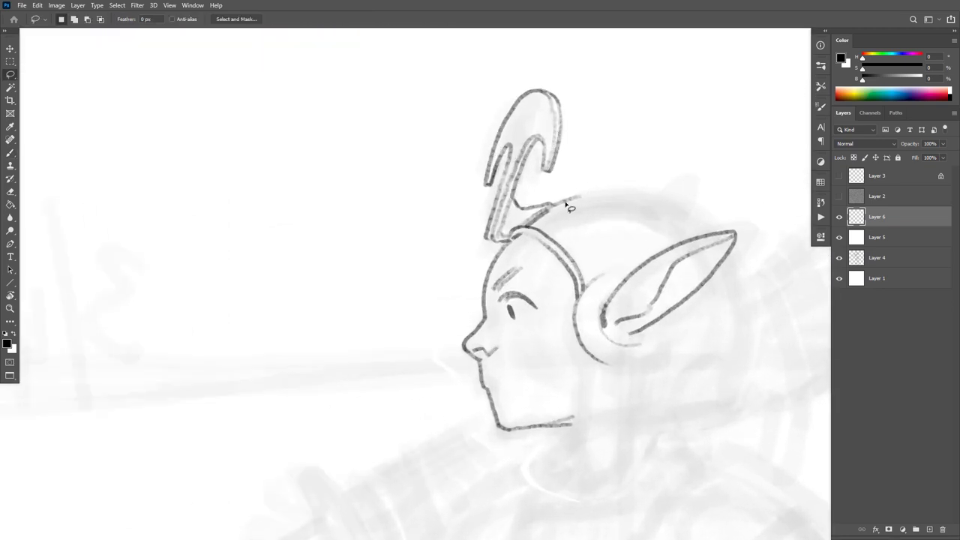
{"action": "mouse_move", "coordinate": [567, 204]}
{"action": "left_mouse_down"}
{"action": "mouse_move", "coordinate": [535, 231]}
{"action": "mouse_move", "coordinate": [516, 228]}
{"action": "mouse_move", "coordinate": [488, 250]}
{"action": "mouse_move", "coordinate": [459, 138]}
{"action": "mouse_move", "coordinate": [605, 105]}
{"action": "mouse_move", "coordinate": [623, 155]}
{"action": "left_mouse_up"}
{"action": "key", "text": "Delete"}
{"action": "key", "text": "ctrl+d"}
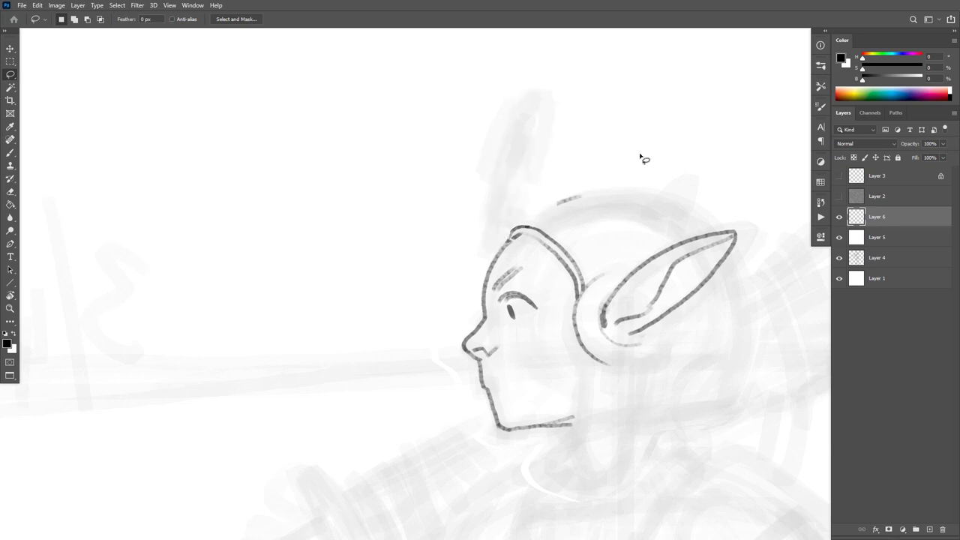
Erase the leftover dash above the forehead and draw the helmet cap's front top edge as a curve rising from the brow band.
{"action": "key", "text": "e"}
{"action": "left_click_drag", "start_coordinate": [579, 198], "coordinate": [517, 224]}
{"action": "key", "text": "b"}
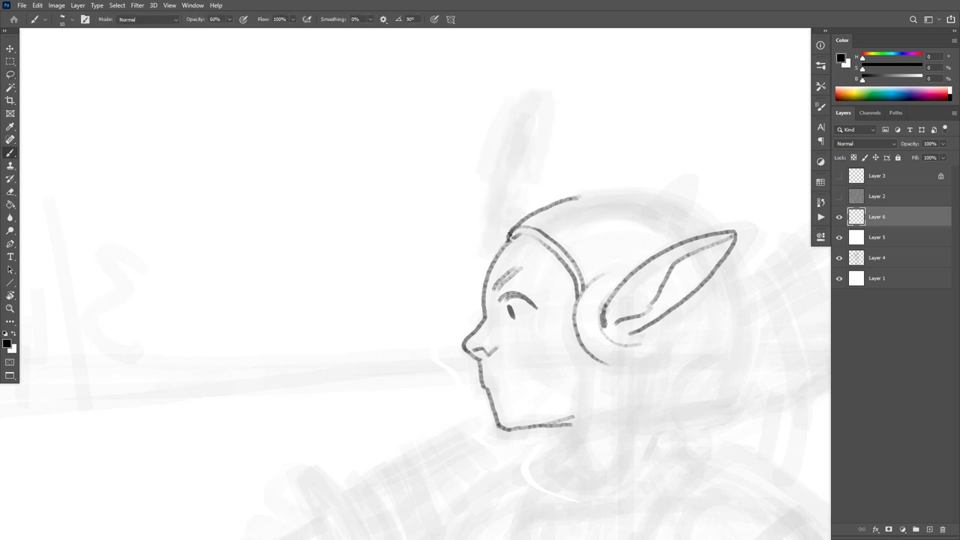
Try a new slanted crest stem rising from the forehead, ending in a narrow hooked tip.
{"action": "left_click_drag", "start_coordinate": [507, 232], "coordinate": [538, 152]}
{"action": "key", "text": "ctrl+z"}
{"action": "left_click_drag", "start_coordinate": [503, 232], "coordinate": [553, 144]}
{"action": "key", "text": "ctrl+z"}
{"action": "left_click_drag", "start_coordinate": [507, 239], "coordinate": [556, 108]}
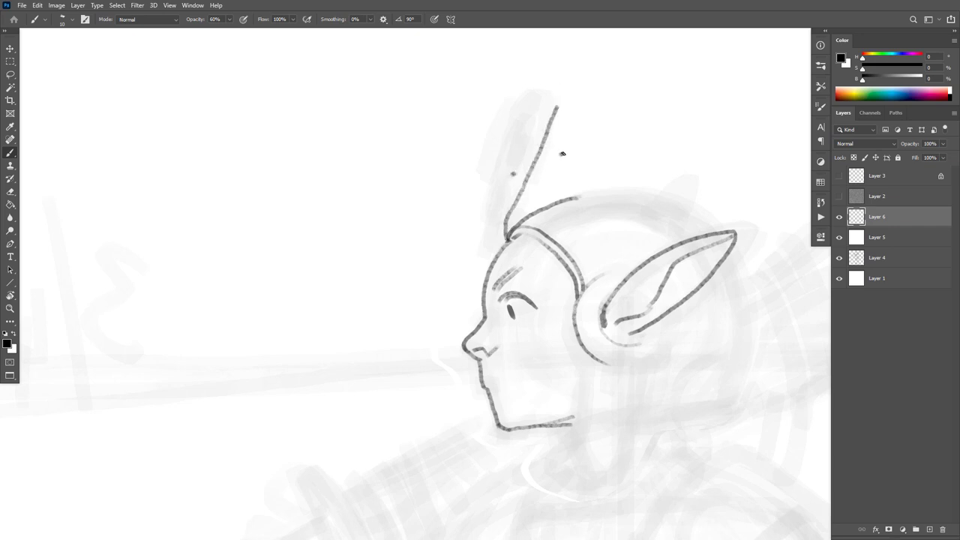
{"action": "key", "text": "e"}
{"action": "mouse_move", "coordinate": [561, 100]}
{"action": "left_mouse_down"}
{"action": "mouse_move", "coordinate": [540, 149]}
{"action": "mouse_move", "coordinate": [564, 126]}
{"action": "mouse_move", "coordinate": [508, 204]}
{"action": "left_mouse_up"}
{"action": "key", "text": "b"}
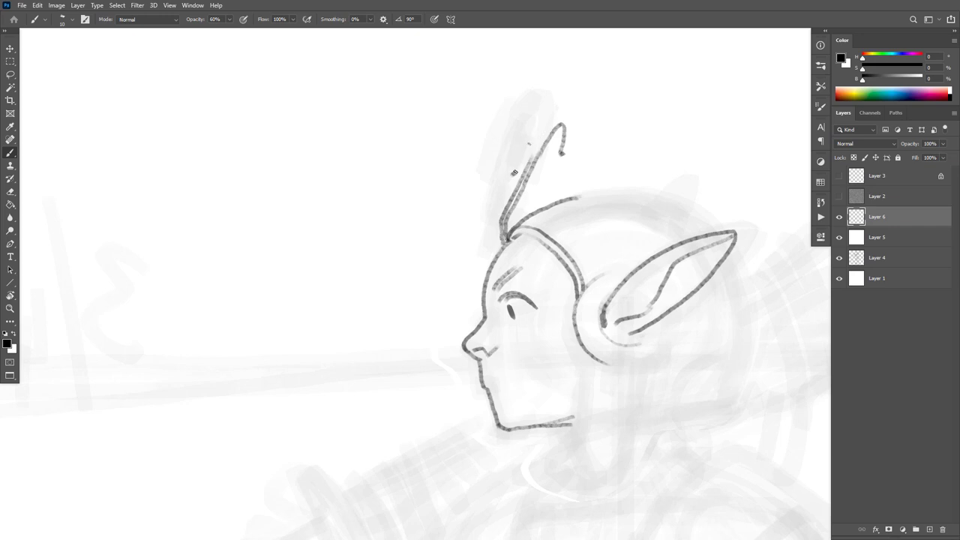
Try a rounded outer crest outline and parallel stem lines around the hooked tip, then undo the outer outline.
{"action": "left_click_drag", "start_coordinate": [514, 172], "coordinate": [526, 150]}
{"action": "mouse_move", "coordinate": [510, 229]}
{"action": "left_mouse_down"}
{"action": "mouse_move", "coordinate": [564, 133]}
{"action": "mouse_move", "coordinate": [572, 153]}
{"action": "mouse_move", "coordinate": [579, 107]}
{"action": "mouse_move", "coordinate": [561, 107]}
{"action": "mouse_move", "coordinate": [537, 129]}
{"action": "mouse_move", "coordinate": [512, 175]}
{"action": "left_mouse_up"}
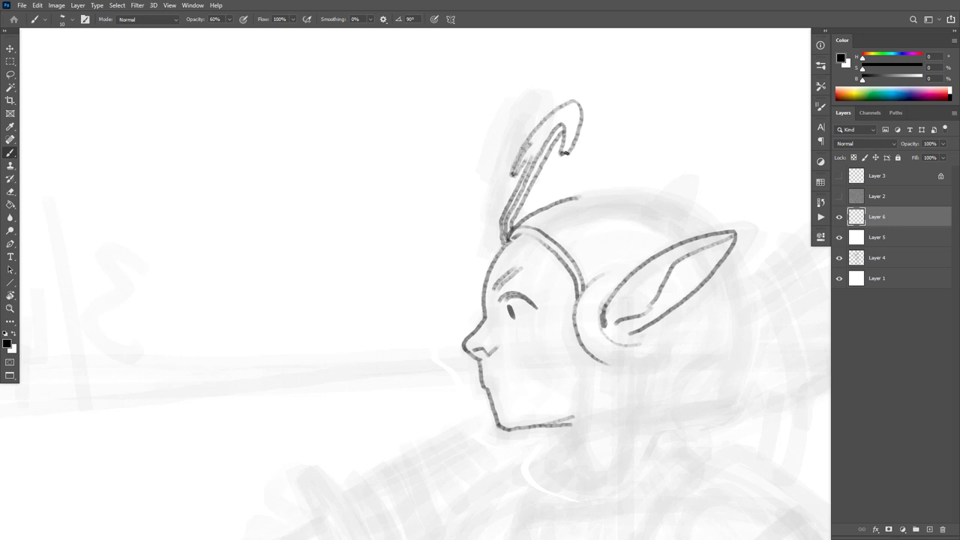
{"action": "left_click_drag", "start_coordinate": [576, 149], "coordinate": [588, 115]}
{"action": "left_click", "coordinate": [663, 213], "text": "alt"}
{"action": "left_click", "coordinate": [663, 213], "text": "alt"}
{"action": "left_click", "coordinate": [671, 188], "text": "ctrl"}
{"action": "left_click", "coordinate": [670, 187], "text": "ctrl"}
{"action": "key", "text": "ctrl+z"}
{"action": "key", "text": "ctrl+z"}
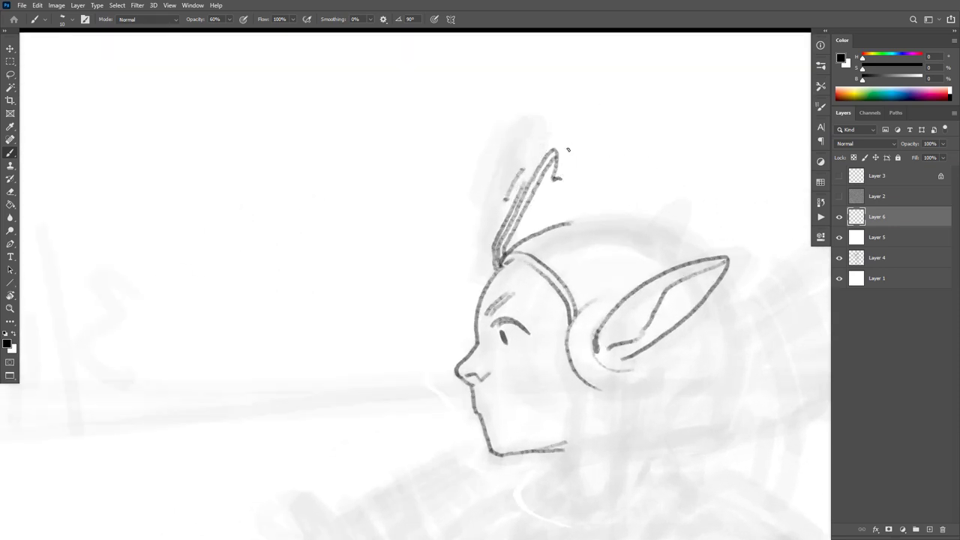
Erase the stray marks at the hooked tip and redraw the rounded crest contour with its front notch joining the stem.
{"action": "key", "text": "e"}
{"action": "left_click_drag", "start_coordinate": [560, 153], "coordinate": [559, 182]}
{"action": "key", "text": "b"}
{"action": "key", "text": "ctrl+shift+z"}
{"action": "scroll", "coordinate": [557, 165], "scroll_direction": "up", "scroll_amount": 2}
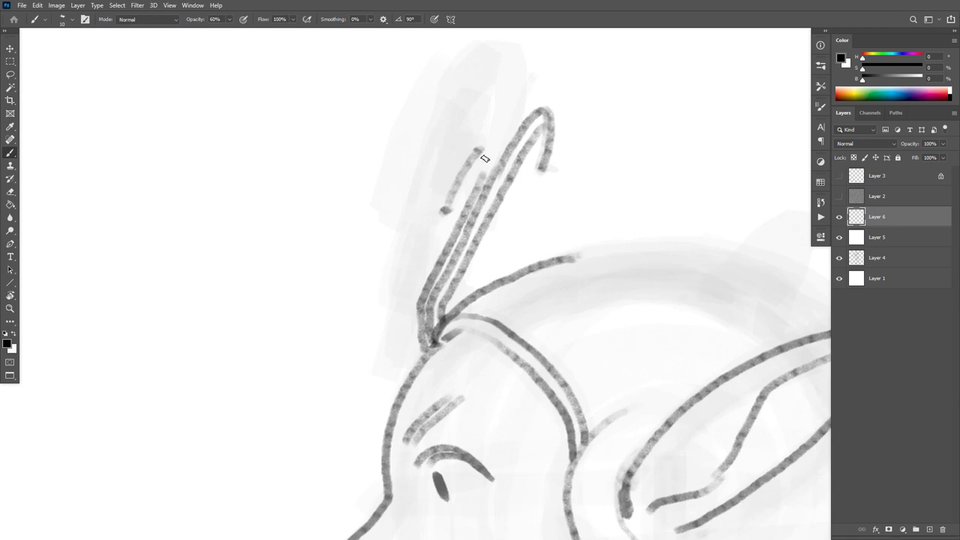
{"action": "mouse_move", "coordinate": [443, 210]}
{"action": "left_mouse_down"}
{"action": "mouse_move", "coordinate": [505, 105]}
{"action": "mouse_move", "coordinate": [550, 74]}
{"action": "mouse_move", "coordinate": [573, 77]}
{"action": "mouse_move", "coordinate": [577, 114]}
{"action": "mouse_move", "coordinate": [550, 171]}
{"action": "left_mouse_up"}
{"action": "left_click_drag", "start_coordinate": [450, 208], "coordinate": [487, 162]}
{"action": "left_click_drag", "start_coordinate": [618, 149], "coordinate": [613, 149]}
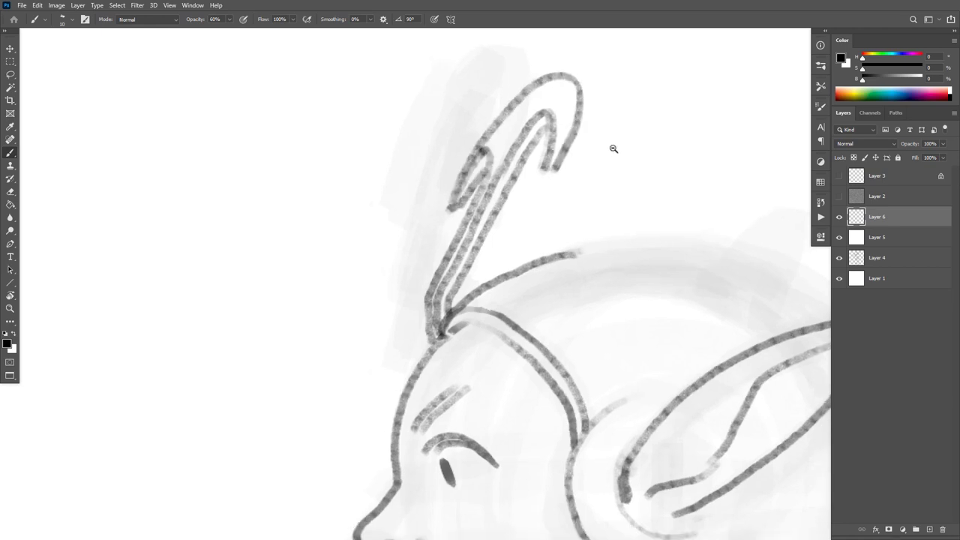
Undo the slanted crest's outer contour and parallel lines back to the single hooked stem line.
{"action": "scroll", "coordinate": [614, 149], "scroll_direction": "down", "scroll_amount": 3}
{"action": "scroll", "coordinate": [653, 144], "scroll_direction": "down", "scroll_amount": 1}
{"action": "scroll", "coordinate": [692, 163], "scroll_direction": "down", "scroll_amount": 1}
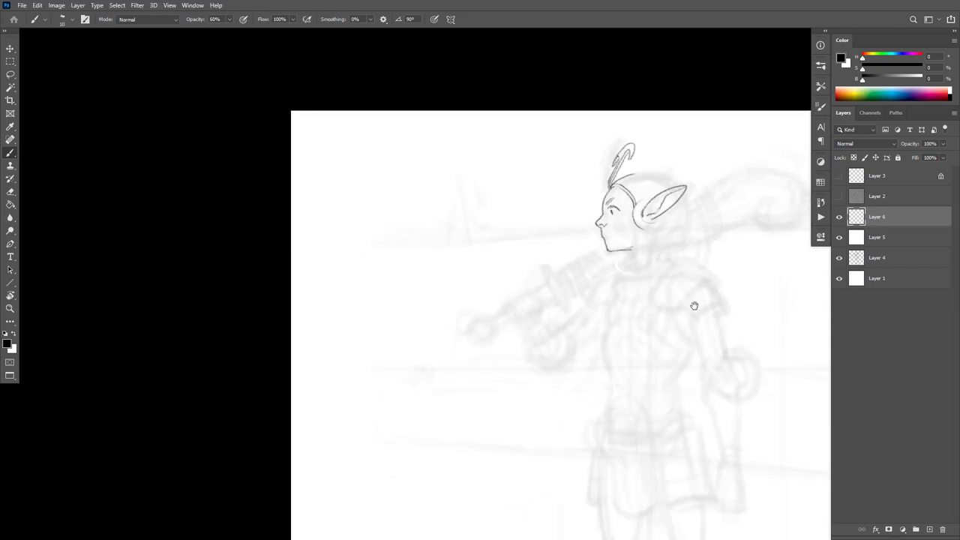
{"action": "scroll", "coordinate": [682, 235], "scroll_direction": "up", "scroll_amount": 3}
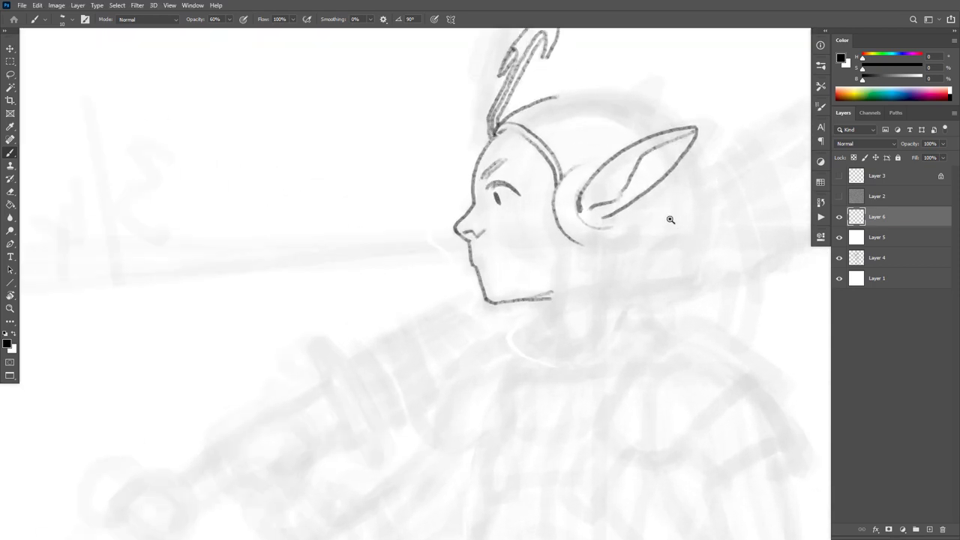
{"action": "left_click_drag", "start_coordinate": [671, 219], "coordinate": [679, 220]}
{"action": "left_click_drag", "start_coordinate": [537, 202], "coordinate": [576, 354]}
{"action": "key", "text": "ctrl+z"}
{"action": "key", "text": "ctrl+z"}
{"action": "key", "text": "ctrl+z"}
{"action": "key", "text": "ctrl+z"}
{"action": "key", "text": "ctrl+z"}
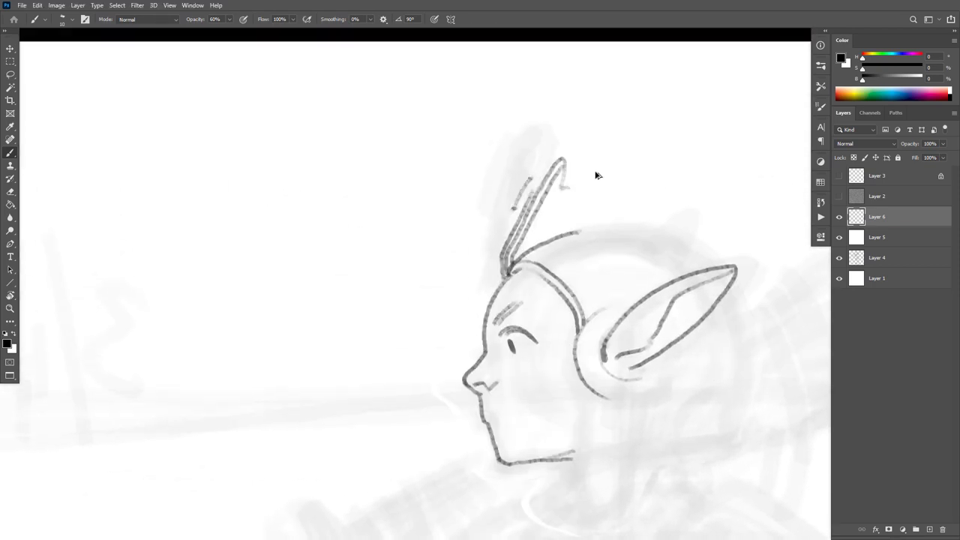
{"action": "key", "text": "ctrl+z"}
{"action": "key", "text": "ctrl+z"}
{"action": "key", "text": "ctrl+z"}
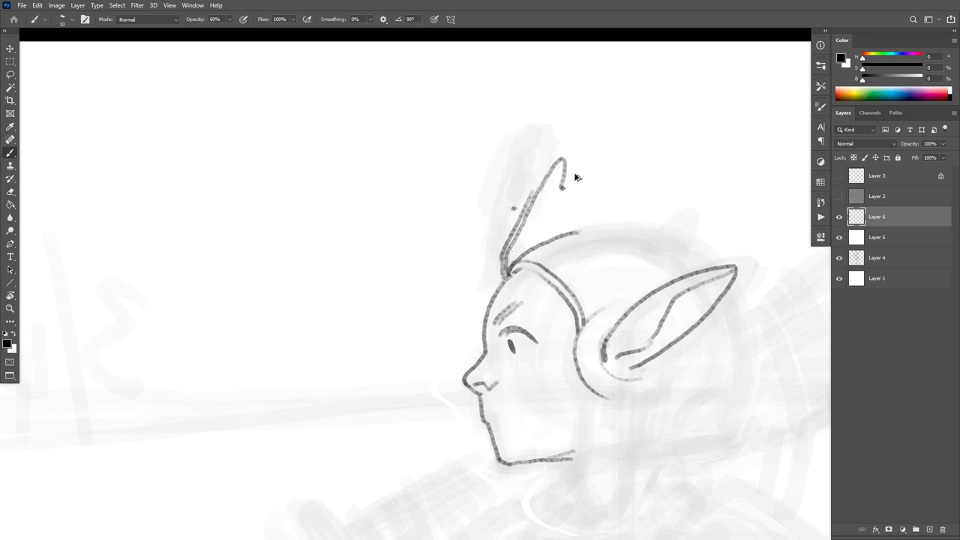
{"action": "key", "text": "ctrl+z"}
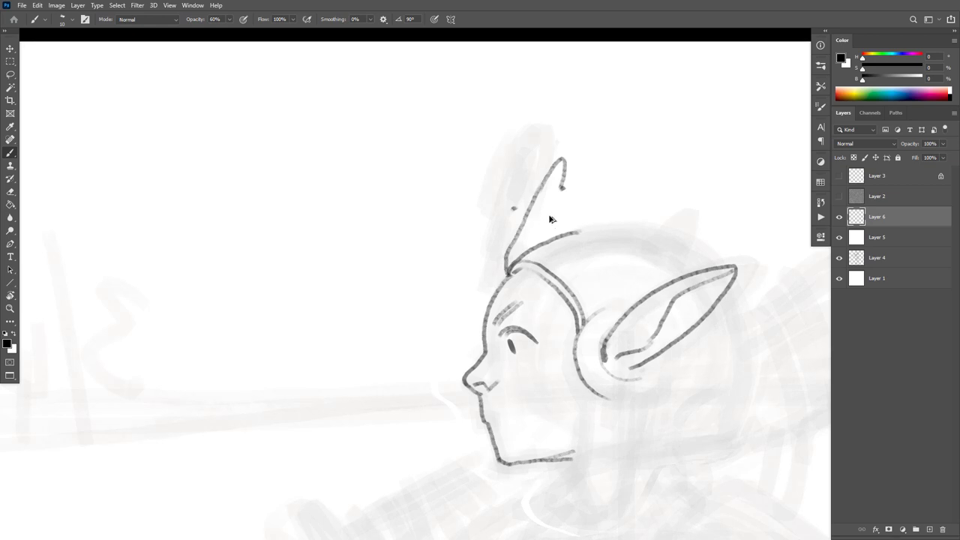
Try a larger rounded crest outline over the hooked stem line and undo it.
{"action": "left_click_drag", "start_coordinate": [566, 206], "coordinate": [565, 203]}
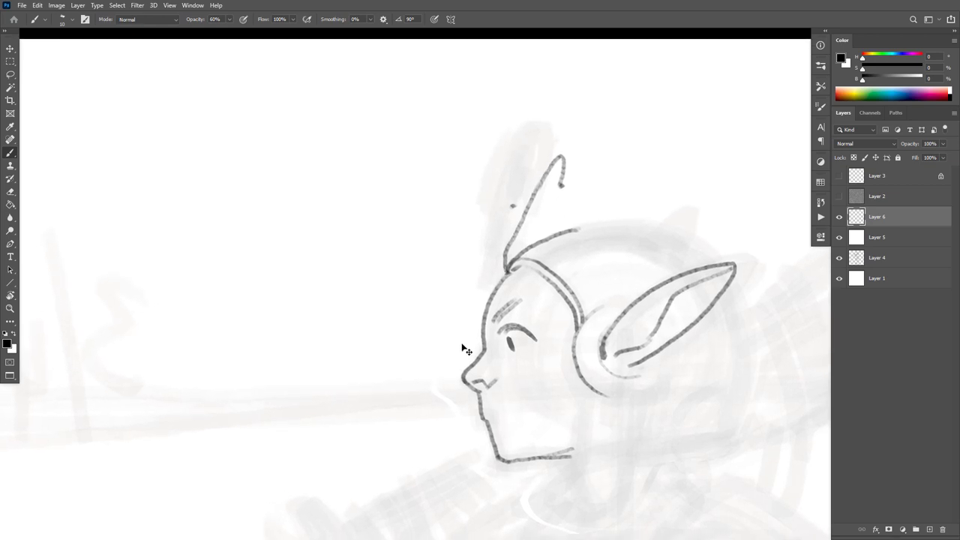
{"action": "key", "text": "ctrl+alt+z"}
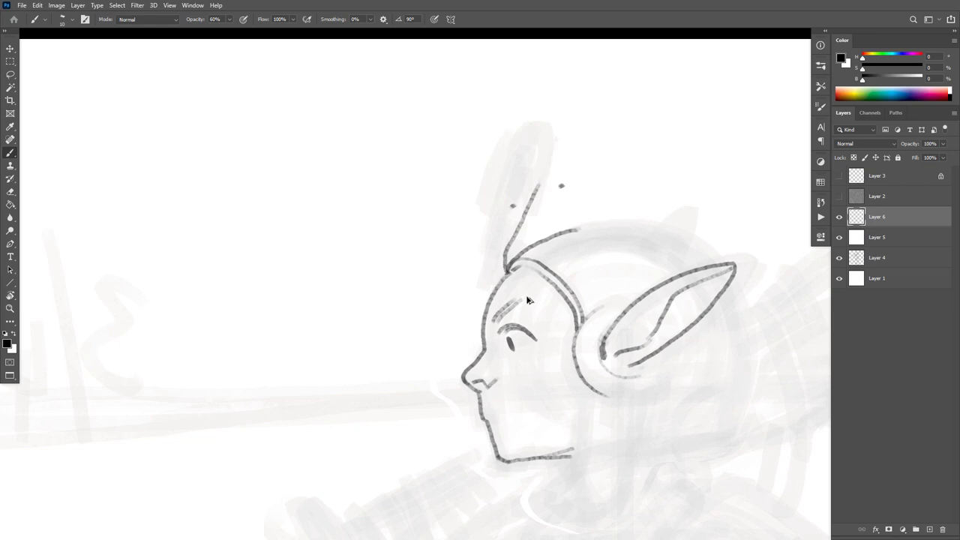
{"action": "key", "text": "ctrl+alt+z"}
{"action": "key", "text": "ctrl+shift+z"}
{"action": "key", "text": "ctrl+shift+z"}
{"action": "mouse_move", "coordinate": [561, 185]}
{"action": "left_mouse_down"}
{"action": "mouse_move", "coordinate": [573, 140]}
{"action": "mouse_move", "coordinate": [559, 133]}
{"action": "mouse_move", "coordinate": [534, 149]}
{"action": "mouse_move", "coordinate": [502, 205]}
{"action": "left_mouse_up"}
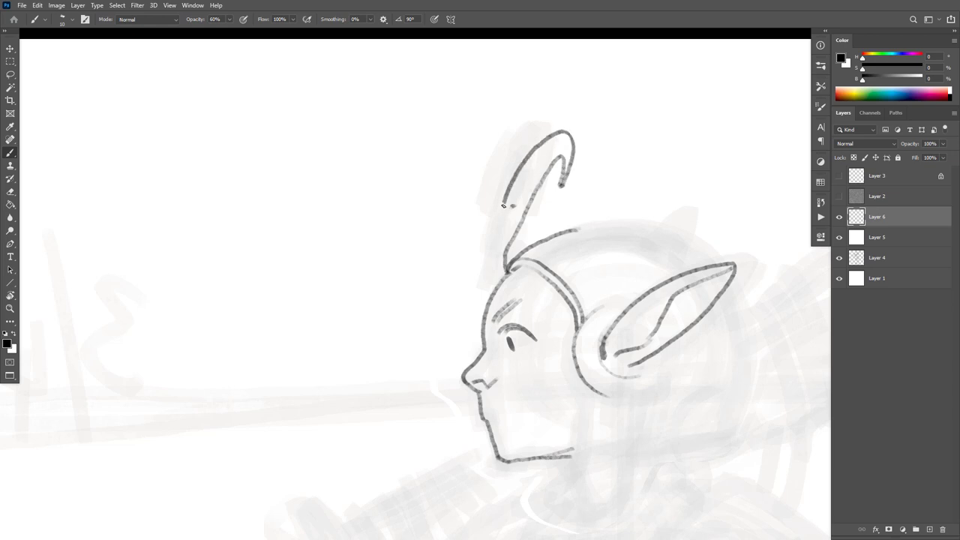
{"action": "key", "text": "ctrl+z"}
Erase the remaining crest stem and guide dots, and try a short forked stroke in front of the forehead.
{"action": "key", "text": "e"}
{"action": "mouse_move", "coordinate": [548, 193]}
{"action": "left_mouse_down"}
{"action": "mouse_move", "coordinate": [500, 238]}
{"action": "mouse_move", "coordinate": [565, 153]}
{"action": "mouse_move", "coordinate": [572, 162]}
{"action": "mouse_move", "coordinate": [495, 260]}
{"action": "left_mouse_up"}
{"action": "key", "text": "b"}
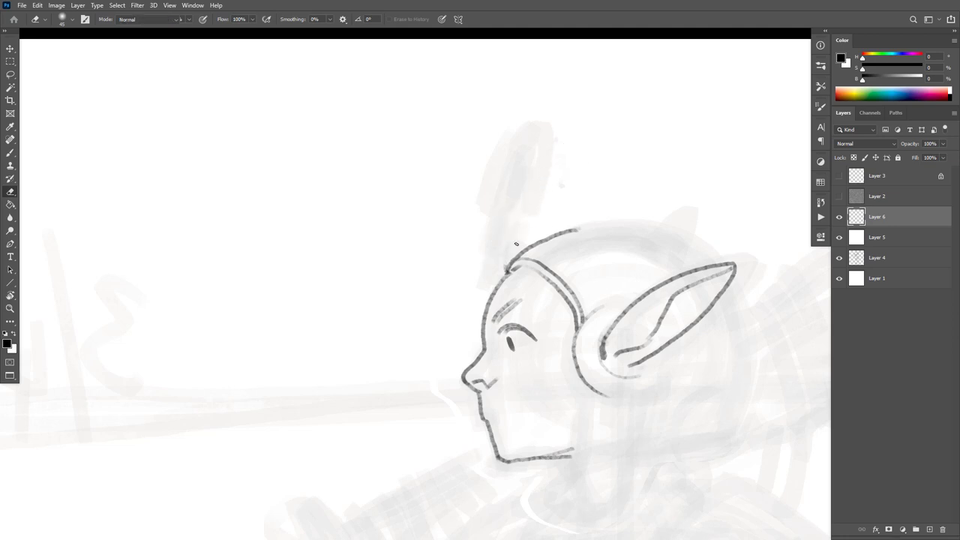
{"action": "key", "text": "e"}
{"action": "left_click_drag", "start_coordinate": [545, 180], "coordinate": [561, 167]}
{"action": "key", "text": "b"}
{"action": "left_click_drag", "start_coordinate": [463, 255], "coordinate": [496, 219]}
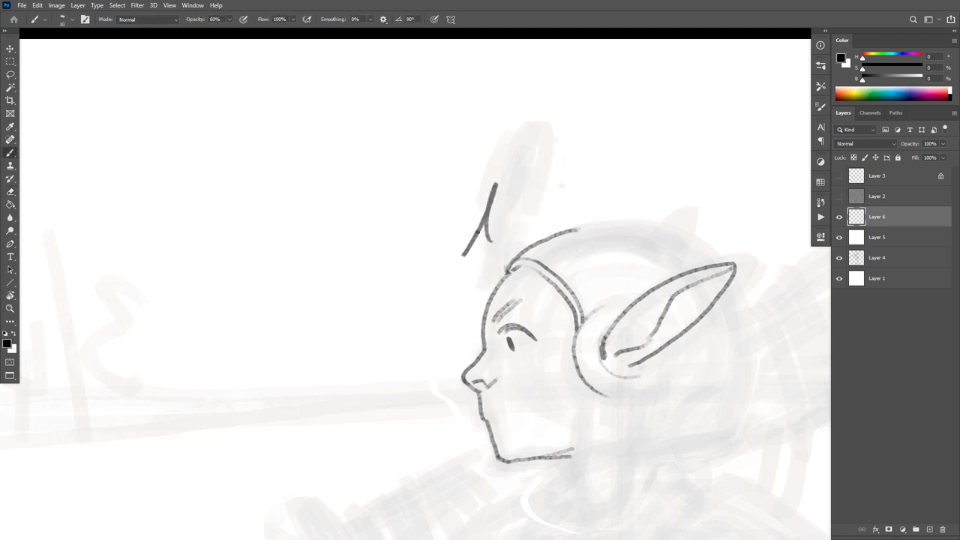
{"action": "key", "text": "ctrl+z"}
Erase and redraw the helmet's front corner at the forehead, and add a curved seam line across the cap behind the brow band.
{"action": "key", "text": "e"}
{"action": "left_click_drag", "start_coordinate": [518, 255], "coordinate": [507, 264]}
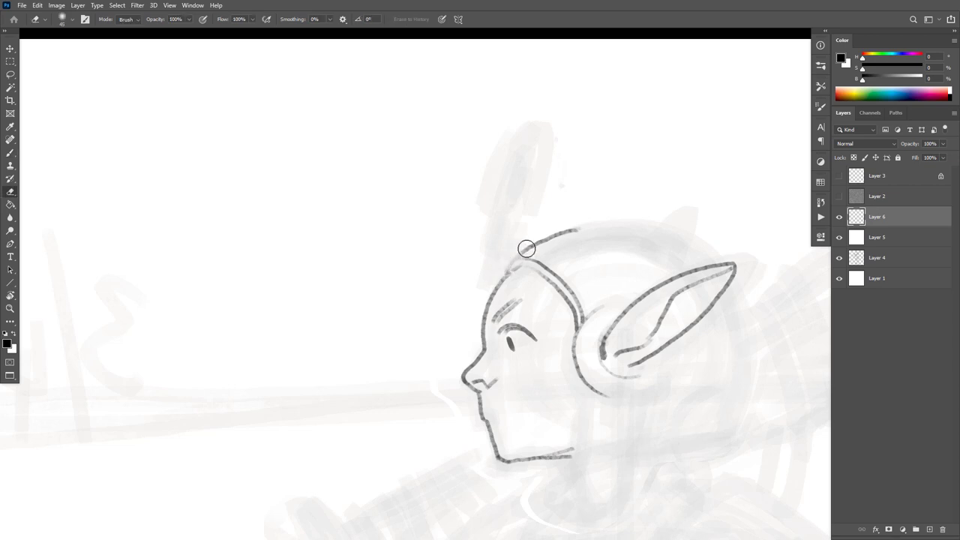
{"action": "key", "text": "b"}
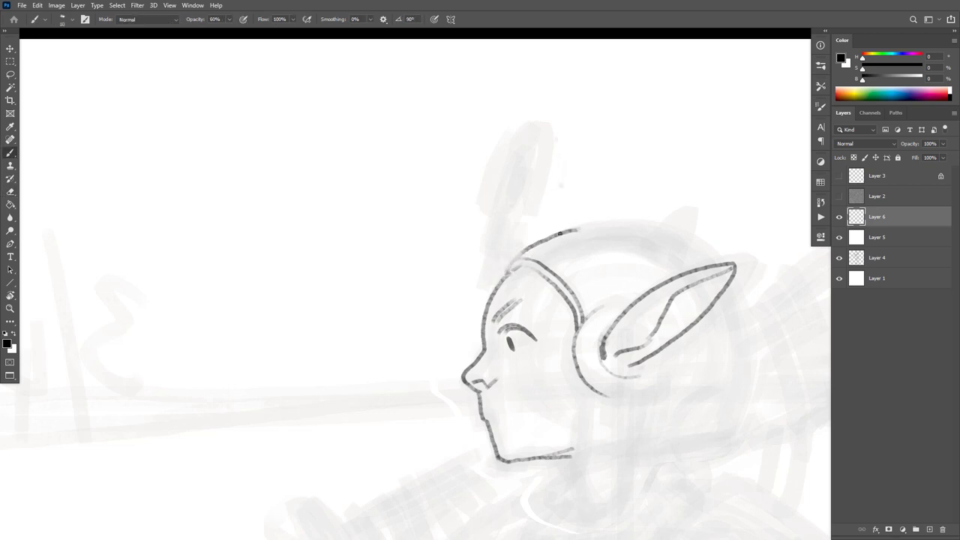
{"action": "left_click_drag", "start_coordinate": [572, 239], "coordinate": [597, 266]}
{"action": "left_click_drag", "start_coordinate": [507, 248], "coordinate": [543, 193]}
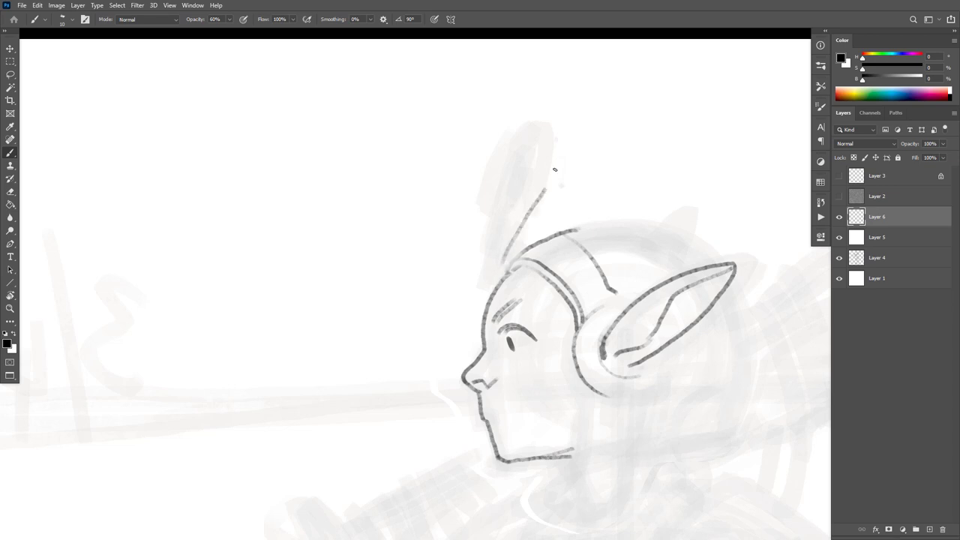
{"action": "key", "text": "ctrl+z"}
{"action": "left_click_drag", "start_coordinate": [525, 250], "coordinate": [509, 270]}
Double the helmet edge around the ear opening, darken the ear's lower base and draw a second curved seam across the cap.
{"action": "left_click_drag", "start_coordinate": [690, 294], "coordinate": [670, 201]}
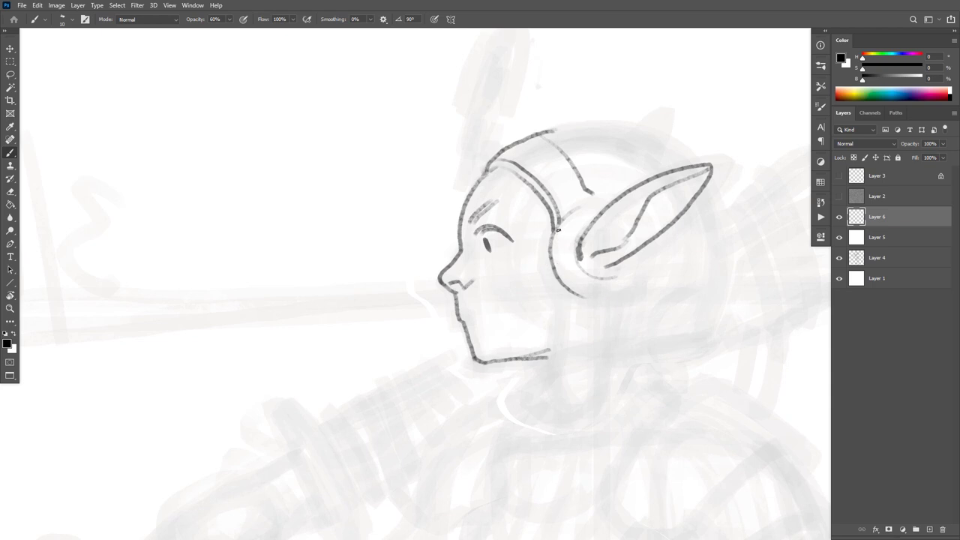
{"action": "left_click_drag", "start_coordinate": [555, 246], "coordinate": [561, 271]}
{"action": "left_click_drag", "start_coordinate": [616, 296], "coordinate": [641, 280]}
{"action": "left_click_drag", "start_coordinate": [683, 310], "coordinate": [679, 294]}
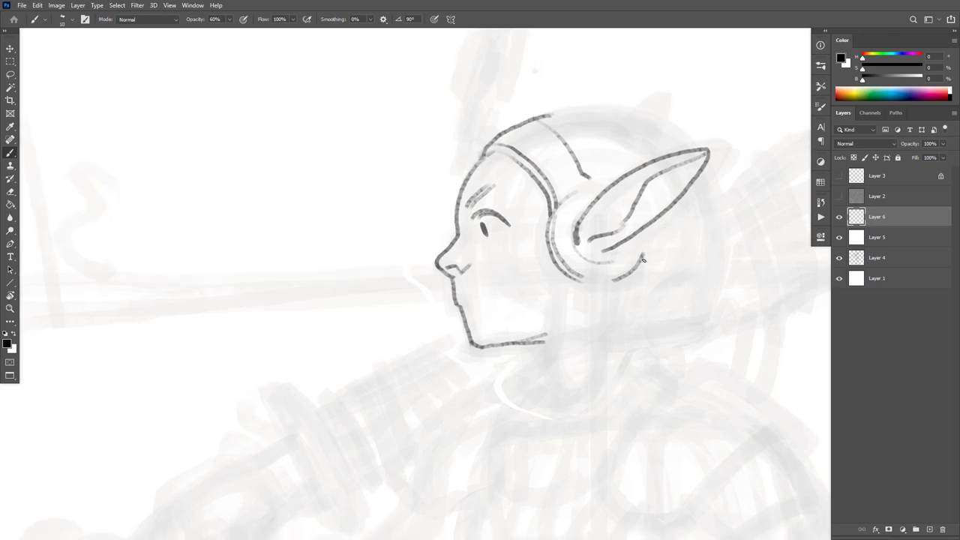
{"action": "left_click_drag", "start_coordinate": [624, 243], "coordinate": [609, 255]}
{"action": "left_click_drag", "start_coordinate": [602, 126], "coordinate": [617, 156]}
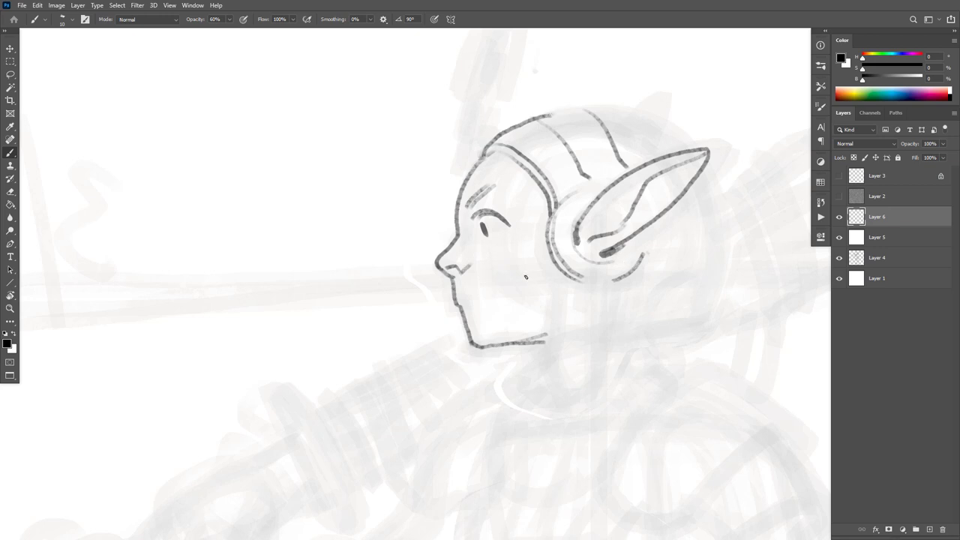
Rotate the canvas to ink the helmet's top and back contour, add a third seam and a small horn at the crown, then reset the rotation.
{"action": "key", "text": "r"}
{"action": "left_click_drag", "start_coordinate": [554, 220], "coordinate": [518, 302]}
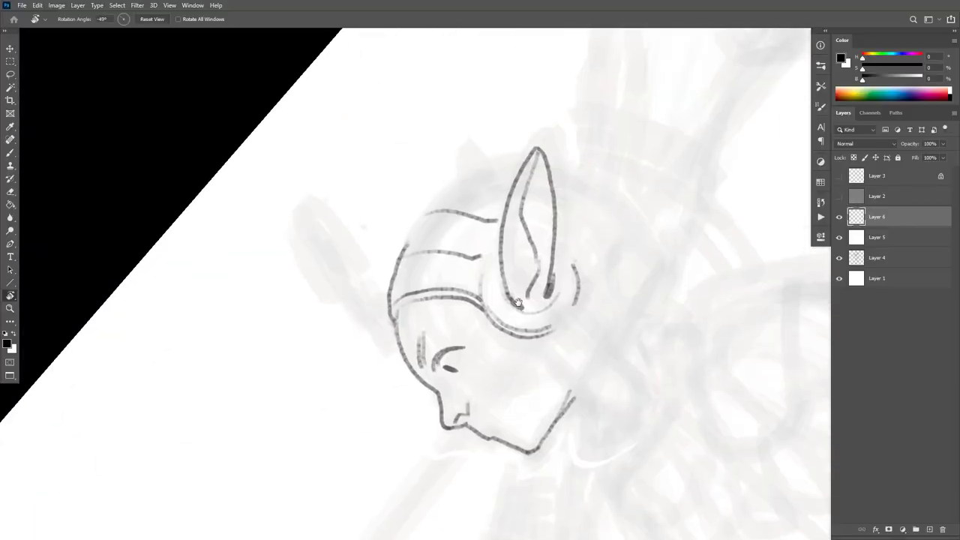
{"action": "key", "text": "b"}
{"action": "mouse_move", "coordinate": [405, 250]}
{"action": "left_mouse_down"}
{"action": "mouse_move", "coordinate": [444, 189]}
{"action": "mouse_move", "coordinate": [474, 167]}
{"action": "left_mouse_up"}
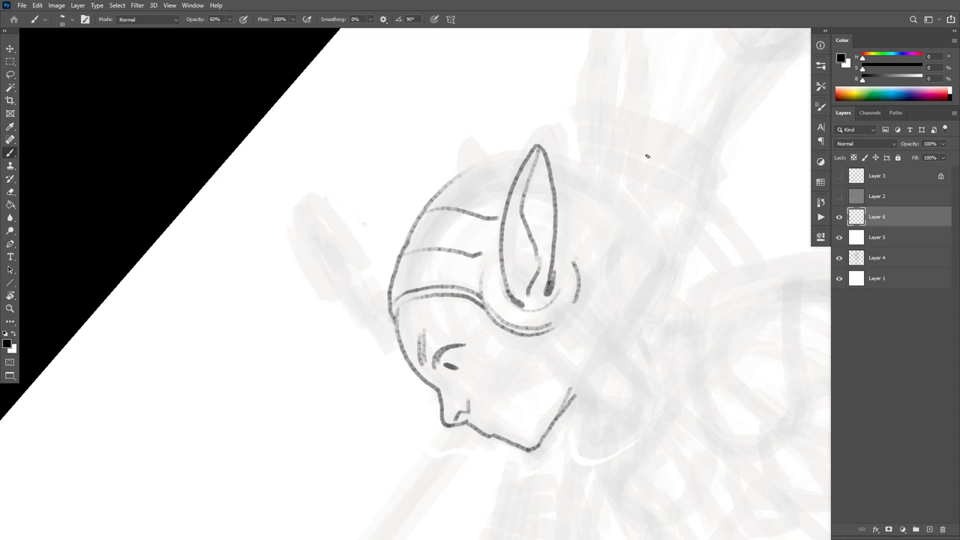
{"action": "mouse_move", "coordinate": [557, 161]}
{"action": "left_mouse_down"}
{"action": "mouse_move", "coordinate": [599, 181]}
{"action": "mouse_move", "coordinate": [634, 216]}
{"action": "left_mouse_up"}
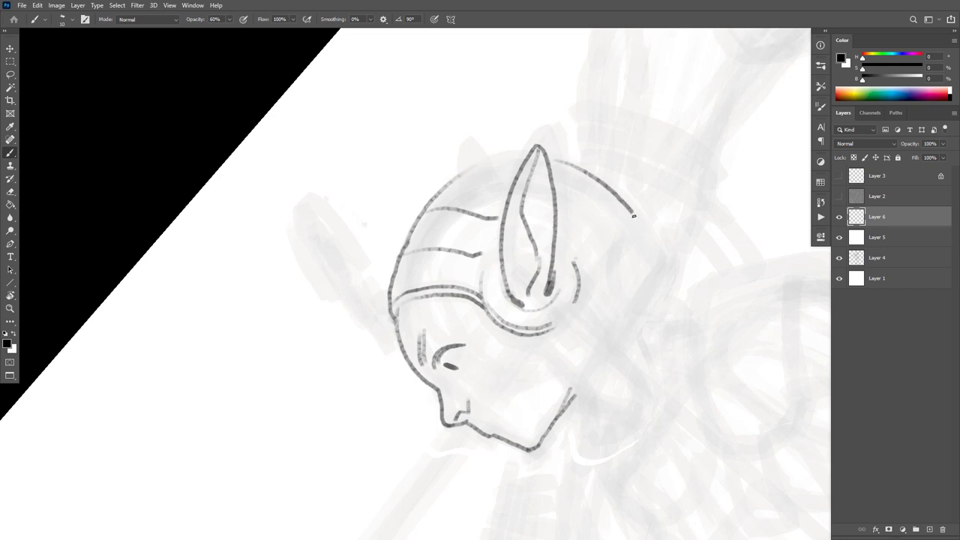
{"action": "mouse_move", "coordinate": [506, 192]}
{"action": "left_mouse_down"}
{"action": "mouse_move", "coordinate": [479, 176]}
{"action": "mouse_move", "coordinate": [474, 155]}
{"action": "mouse_move", "coordinate": [457, 174]}
{"action": "mouse_move", "coordinate": [472, 140]}
{"action": "left_mouse_up"}
{"action": "key", "text": "Escape"}
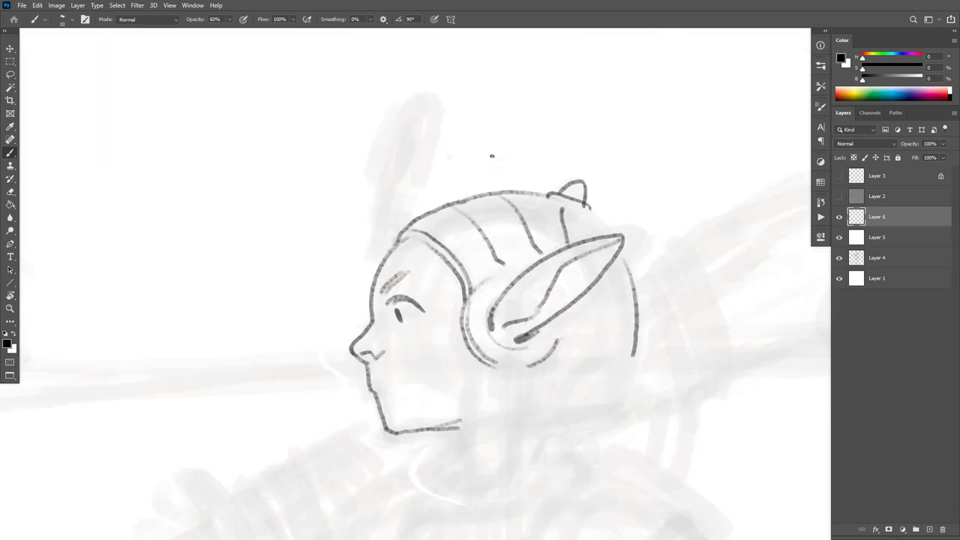
Draw two curved seam lines across the back of the helmet behind the ear.
{"action": "key", "text": "space"}
{"action": "left_click_drag", "start_coordinate": [657, 263], "coordinate": [675, 225]}
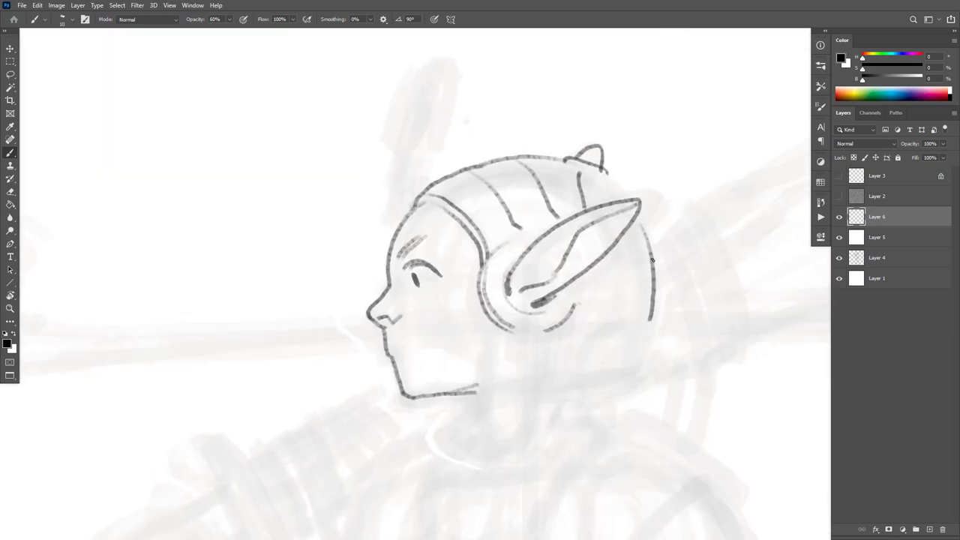
{"action": "left_click_drag", "start_coordinate": [645, 265], "coordinate": [595, 287]}
{"action": "left_click_drag", "start_coordinate": [648, 302], "coordinate": [597, 323]}
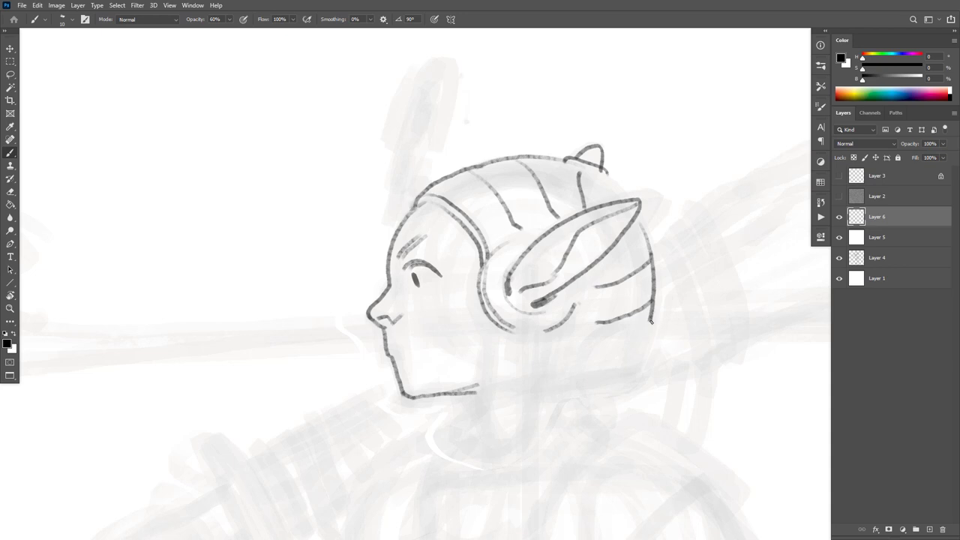
Draw the flared neck guard below the back of the helmet and shade along the ear's lower edge.
{"action": "mouse_move", "coordinate": [655, 335]}
{"action": "left_mouse_down"}
{"action": "mouse_move", "coordinate": [643, 368]}
{"action": "mouse_move", "coordinate": [556, 388]}
{"action": "mouse_move", "coordinate": [571, 335]}
{"action": "mouse_move", "coordinate": [542, 339]}
{"action": "left_mouse_up"}
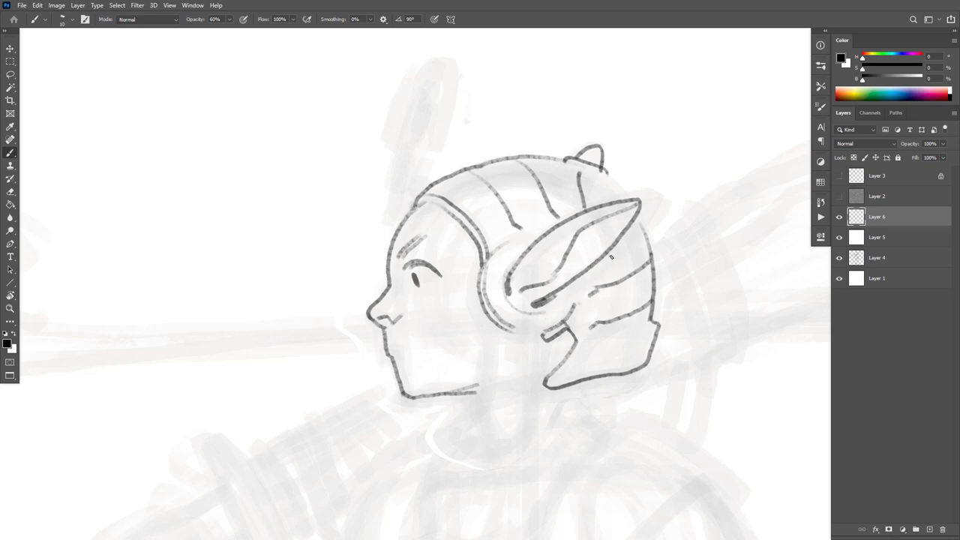
{"action": "mouse_move", "coordinate": [558, 295]}
{"action": "left_mouse_down"}
{"action": "mouse_move", "coordinate": [616, 255]}
{"action": "mouse_move", "coordinate": [559, 297]}
{"action": "left_mouse_up"}
{"action": "left_click_drag", "start_coordinate": [616, 337], "coordinate": [634, 333]}
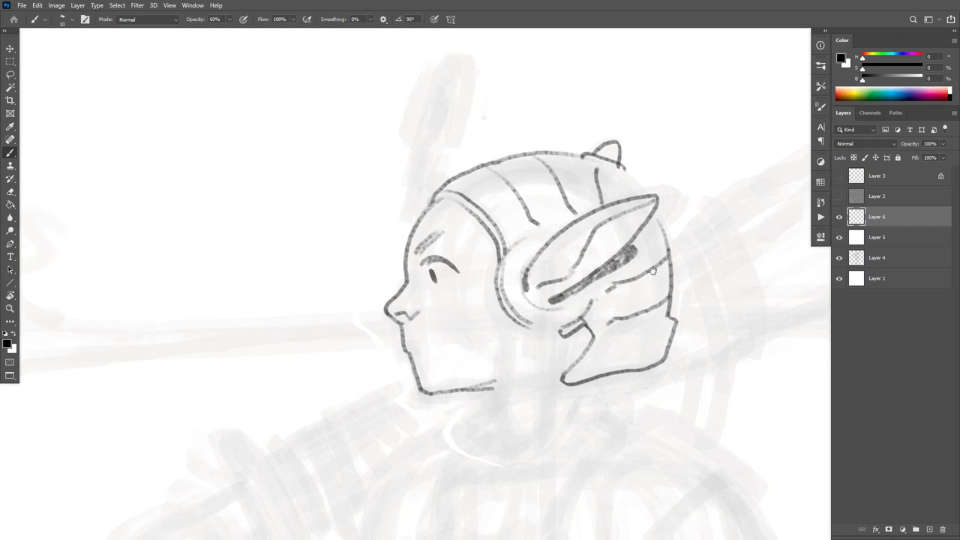
{"action": "left_click_drag", "start_coordinate": [558, 161], "coordinate": [554, 229]}
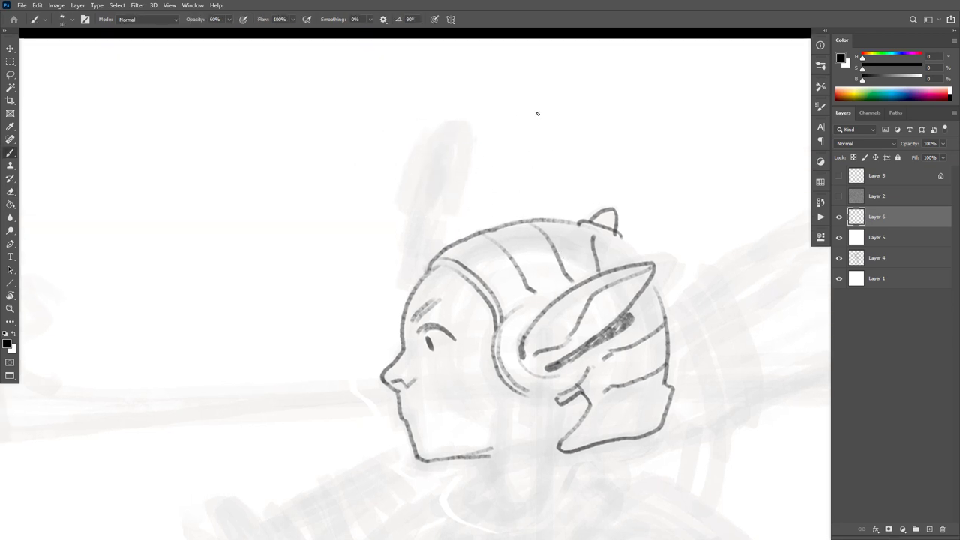
{"action": "mouse_move", "coordinate": [524, 190]}
{"action": "left_mouse_down"}
{"action": "mouse_move", "coordinate": [521, 148]}
{"action": "mouse_move", "coordinate": [486, 134]}
{"action": "left_mouse_up"}
{"action": "key", "text": "ctrl+z"}
{"action": "mouse_move", "coordinate": [526, 192]}
{"action": "left_mouse_down"}
{"action": "mouse_move", "coordinate": [518, 144]}
{"action": "mouse_move", "coordinate": [495, 145]}
{"action": "mouse_move", "coordinate": [503, 133]}
{"action": "mouse_move", "coordinate": [477, 164]}
{"action": "mouse_move", "coordinate": [480, 126]}
{"action": "mouse_move", "coordinate": [511, 84]}
{"action": "mouse_move", "coordinate": [546, 90]}
{"action": "left_mouse_up"}
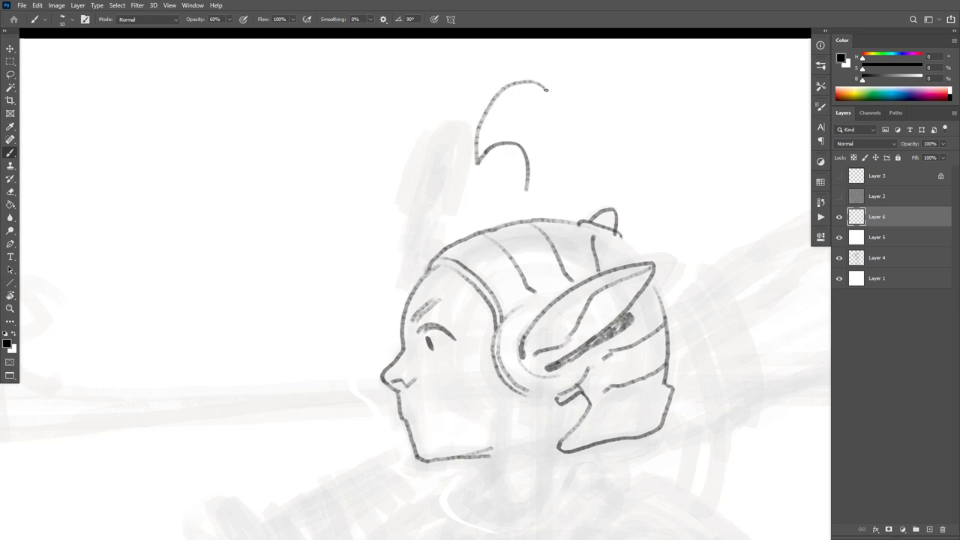
{"action": "key", "text": "ctrl+z"}
{"action": "key", "text": "ctrl+z"}
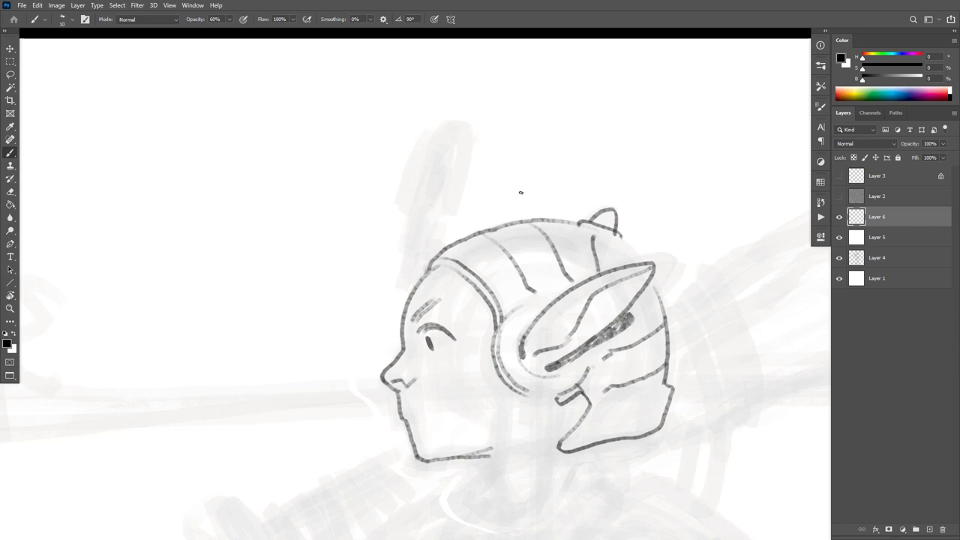
{"action": "mouse_move", "coordinate": [524, 190]}
{"action": "left_mouse_down"}
{"action": "mouse_move", "coordinate": [525, 156]}
{"action": "mouse_move", "coordinate": [482, 177]}
{"action": "mouse_move", "coordinate": [518, 167]}
{"action": "mouse_move", "coordinate": [532, 132]}
{"action": "left_mouse_up"}
{"action": "key", "text": "ctrl+z"}
{"action": "key", "text": "ctrl+z"}
Draw half of a crescent-shaped crest with its curved stem above the helmet and move it to its own layer.
{"action": "mouse_move", "coordinate": [515, 197]}
{"action": "left_mouse_down"}
{"action": "mouse_move", "coordinate": [518, 165]}
{"action": "mouse_move", "coordinate": [493, 138]}
{"action": "mouse_move", "coordinate": [475, 140]}
{"action": "mouse_move", "coordinate": [495, 101]}
{"action": "mouse_move", "coordinate": [530, 86]}
{"action": "mouse_move", "coordinate": [463, 153]}
{"action": "left_mouse_up"}
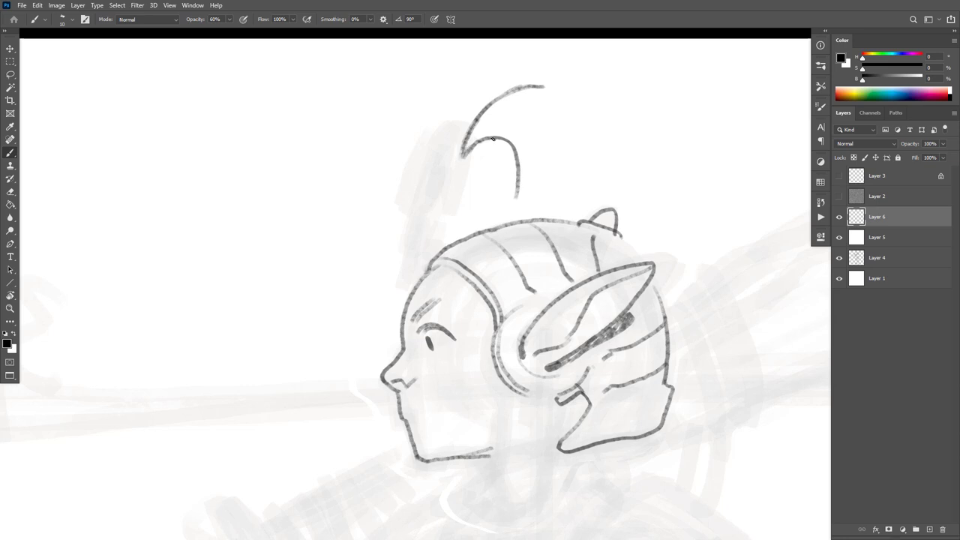
{"action": "key", "text": "l"}
{"action": "key", "text": "Tab"}
{"action": "key", "text": "Tab"}
{"action": "mouse_move", "coordinate": [548, 71]}
{"action": "left_mouse_down"}
{"action": "mouse_move", "coordinate": [549, 208]}
{"action": "mouse_move", "coordinate": [574, 90]}
{"action": "left_mouse_up"}
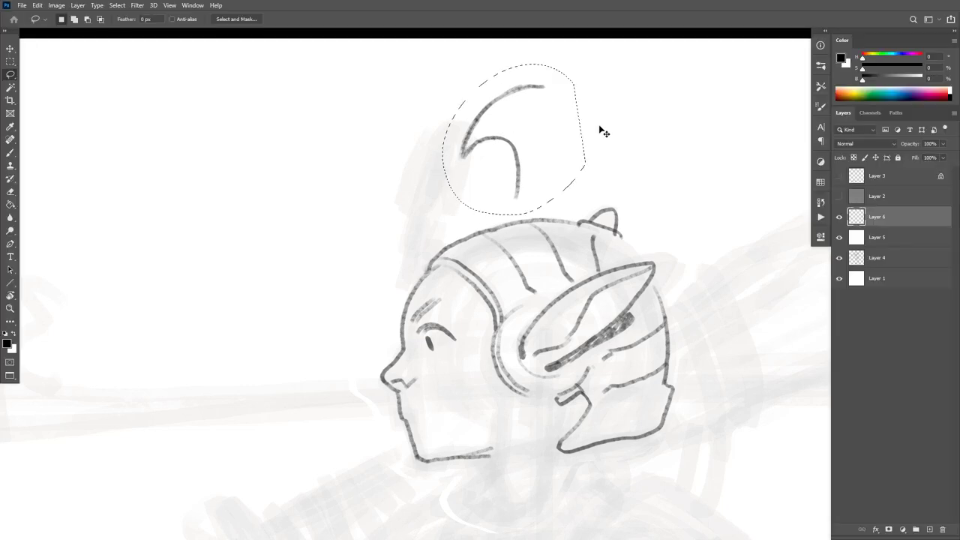
{"action": "key", "text": "ctrl+j"}
{"action": "key", "text": "ctrl+t"}
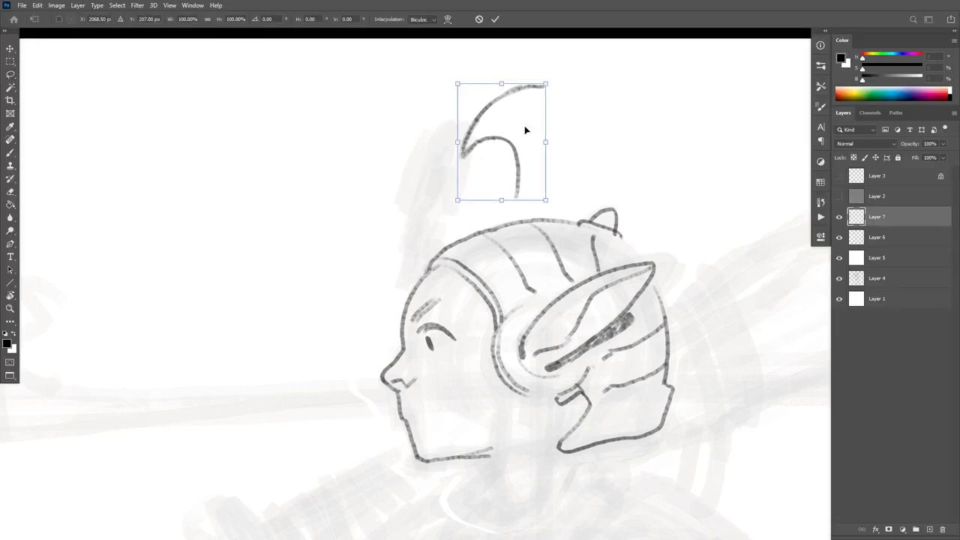
{"action": "right_click", "coordinate": [525, 129]}
{"action": "key", "text": "Escape"}
{"action": "key", "text": "Escape"}
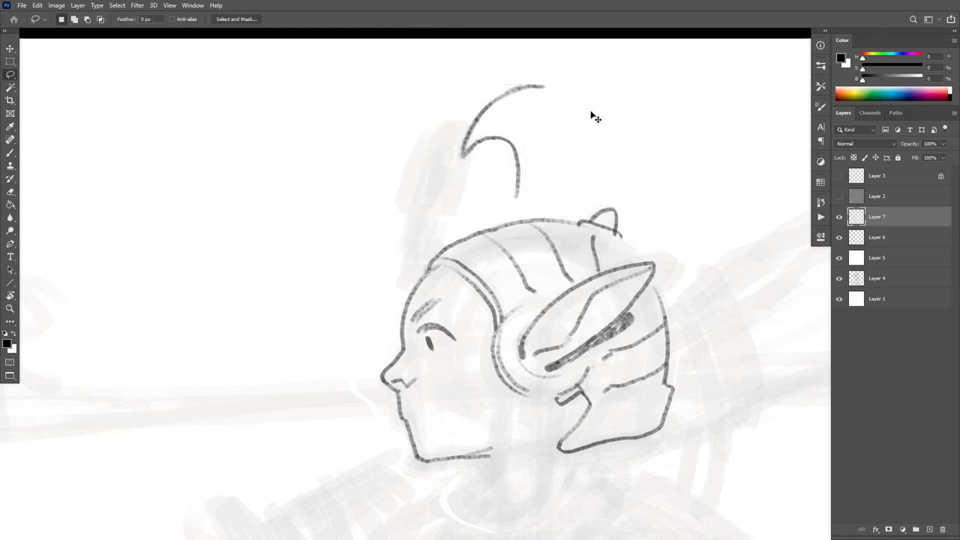
Duplicate the half crest, flip the copy horizontally, align it into a symmetrical crest and merge the two layers.
{"action": "key", "text": "ctrl+j"}
{"action": "key", "text": "ctrl+t"}
{"action": "right_click", "coordinate": [517, 152]}
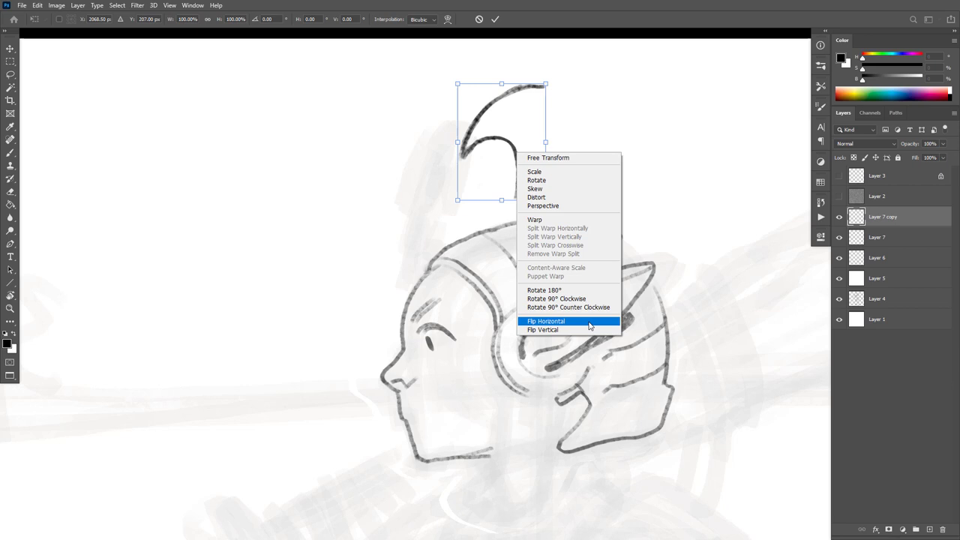
{"action": "left_click", "coordinate": [591, 321]}
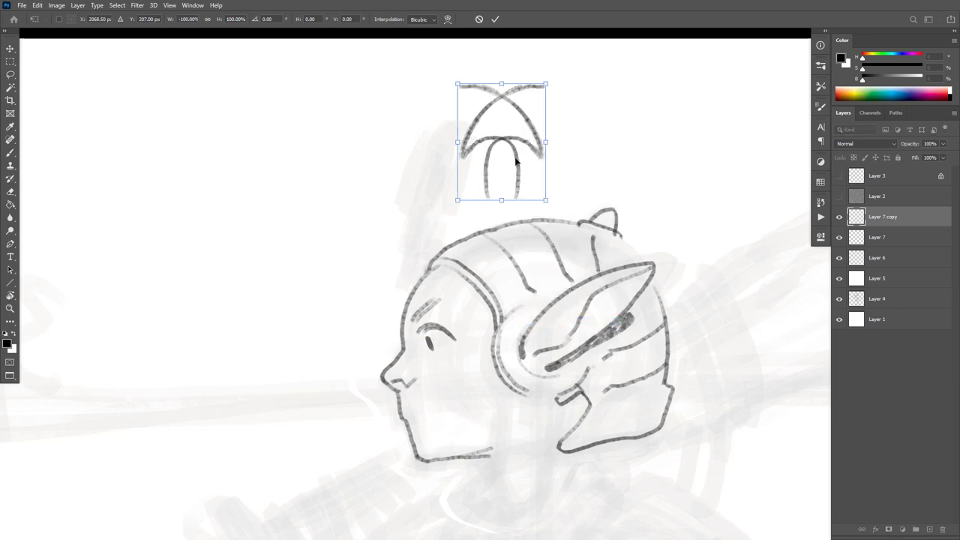
{"action": "left_click_drag", "start_coordinate": [482, 161], "coordinate": [581, 159]}
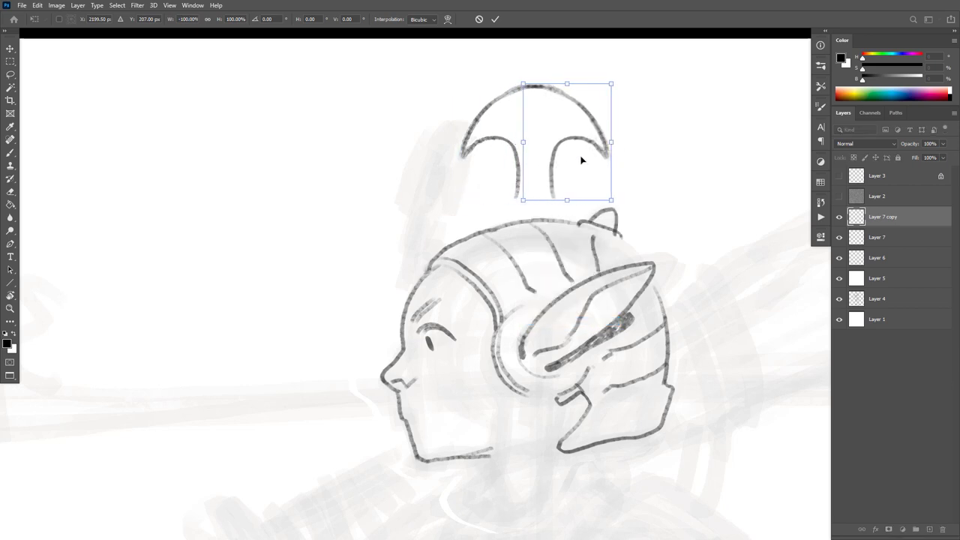
{"action": "key", "text": "Return"}
{"action": "key", "text": "l"}
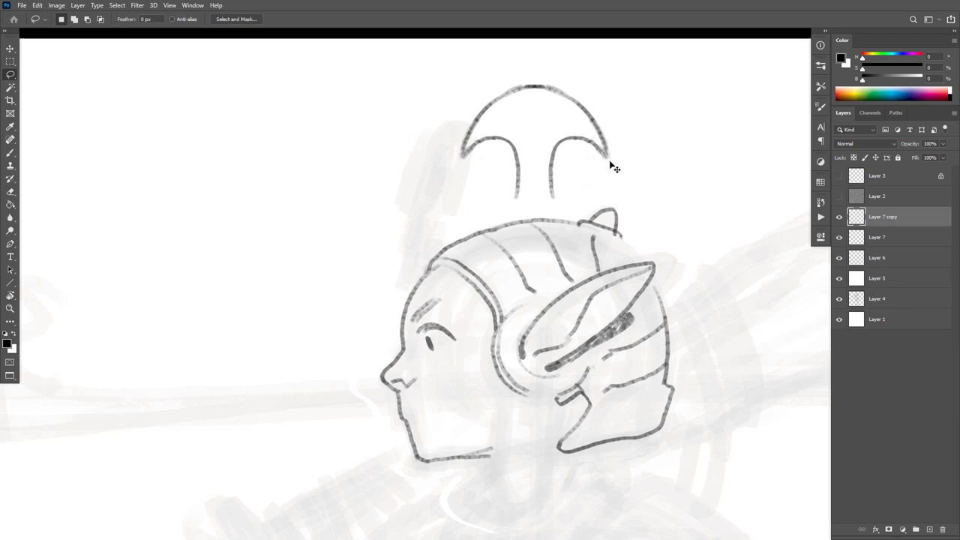
{"action": "key", "text": "ctrl+e"}
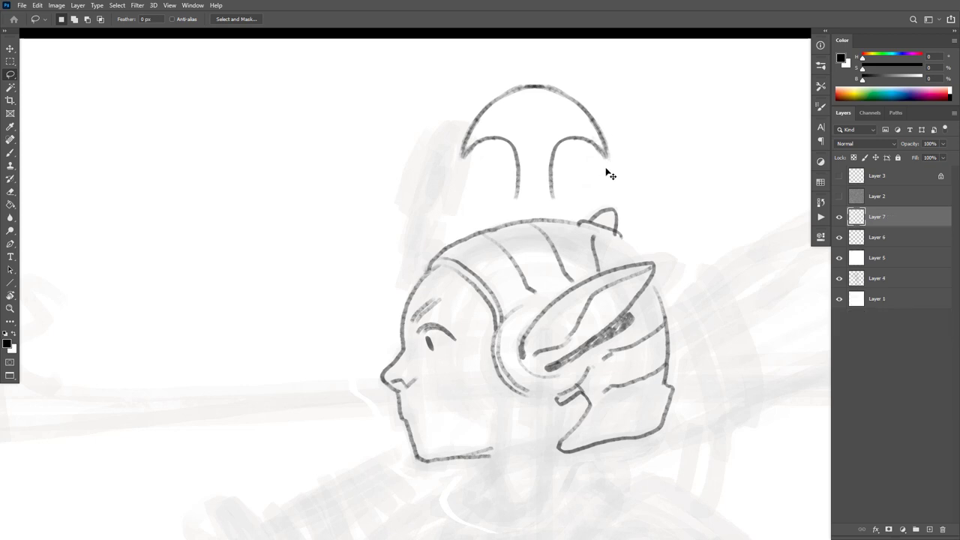
Reduce the crest's height to about 92% and warp its upper arc downward to flatten it.
{"action": "key", "text": "ctrl+t"}
{"action": "left_click_drag", "start_coordinate": [536, 84], "coordinate": [537, 87]}
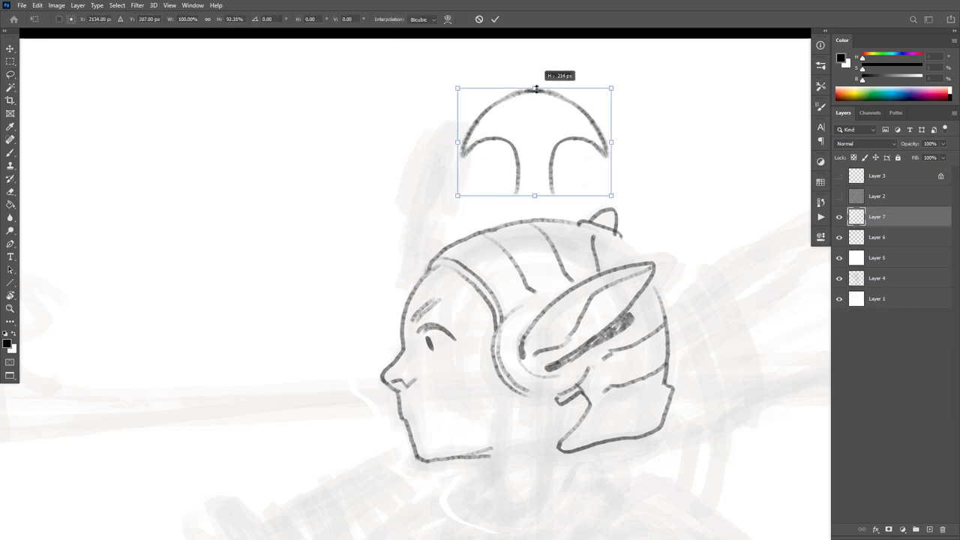
{"action": "left_click_drag", "start_coordinate": [613, 197], "coordinate": [615, 198]}
{"action": "key", "text": "ctrl+shift+w"}
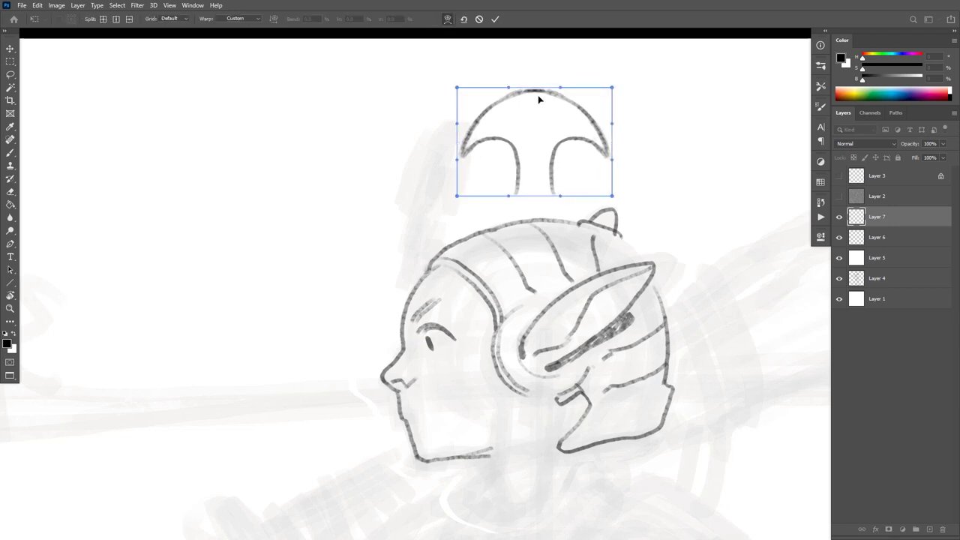
{"action": "mouse_move", "coordinate": [538, 99]}
{"action": "left_mouse_down"}
{"action": "mouse_move", "coordinate": [546, 110]}
{"action": "mouse_move", "coordinate": [536, 110]}
{"action": "left_mouse_up"}
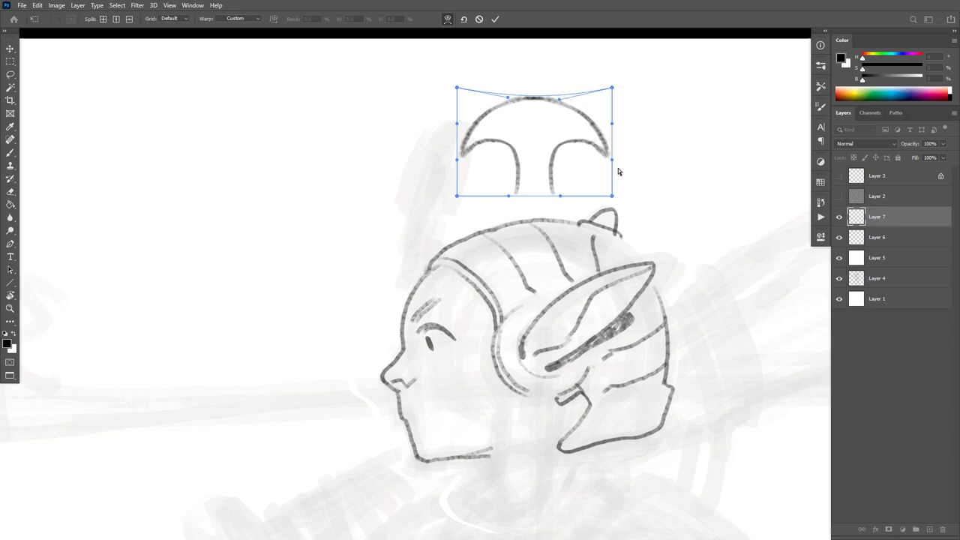
{"action": "key", "text": "Return"}
{"action": "key", "text": "l"}
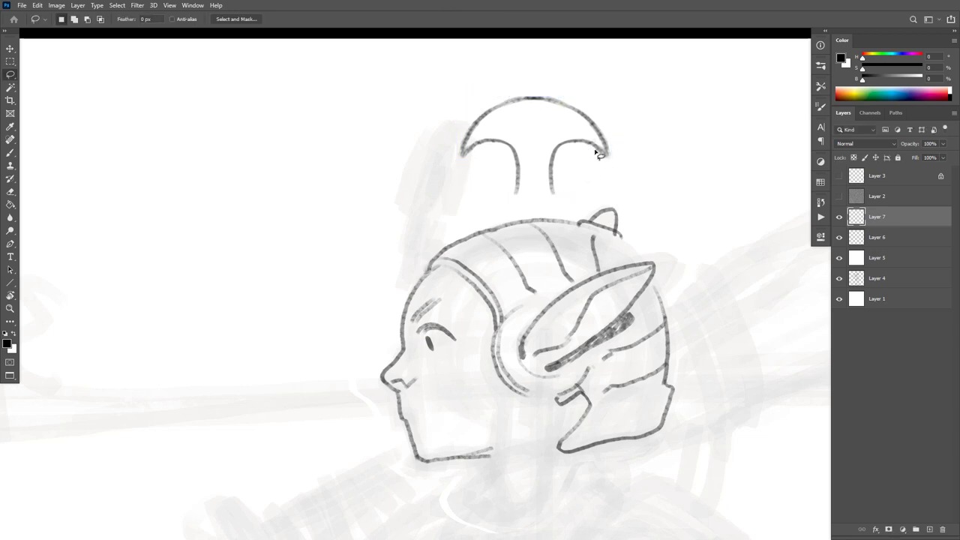
Select and narrow the crest's inner curves and stem, and repaint the strokes joining them to both pointed tips.
{"action": "mouse_move", "coordinate": [608, 170]}
{"action": "left_mouse_down"}
{"action": "mouse_move", "coordinate": [596, 139]}
{"action": "mouse_move", "coordinate": [517, 120]}
{"action": "mouse_move", "coordinate": [471, 148]}
{"action": "mouse_move", "coordinate": [472, 192]}
{"action": "mouse_move", "coordinate": [526, 214]}
{"action": "mouse_move", "coordinate": [573, 200]}
{"action": "mouse_move", "coordinate": [598, 166]}
{"action": "left_mouse_up"}
{"action": "key", "text": "ctrl+t"}
{"action": "key", "text": "Return"}
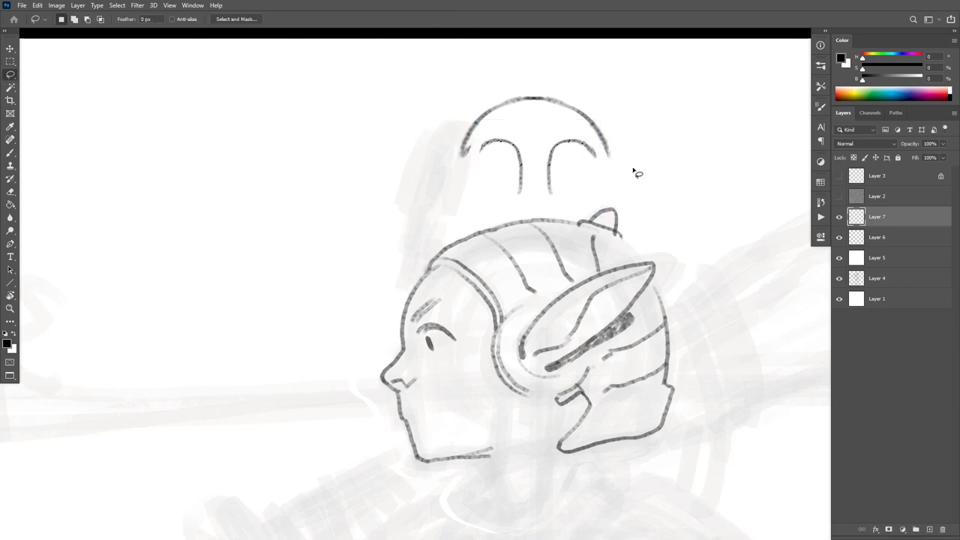
{"action": "key", "text": "e"}
{"action": "key", "text": "b"}
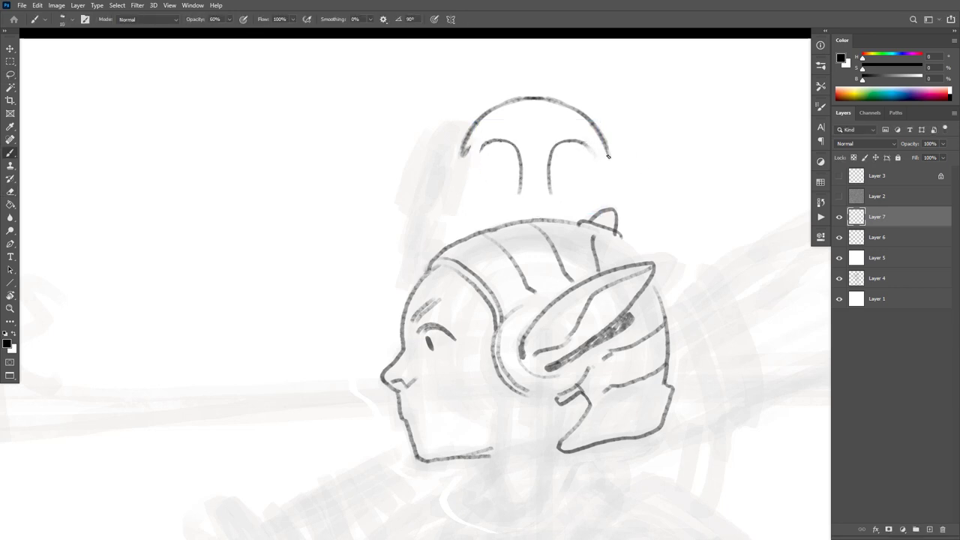
{"action": "left_click_drag", "start_coordinate": [606, 157], "coordinate": [575, 138]}
{"action": "left_click_drag", "start_coordinate": [511, 142], "coordinate": [462, 157]}
Erase the rough inner curves near both crest tips and repaint them as clean strokes meeting the points.
{"action": "mouse_move", "coordinate": [665, 237]}
{"action": "left_mouse_down"}
{"action": "mouse_move", "coordinate": [679, 238]}
{"action": "mouse_move", "coordinate": [671, 236]}
{"action": "left_mouse_up"}
{"action": "left_click", "coordinate": [648, 233]}
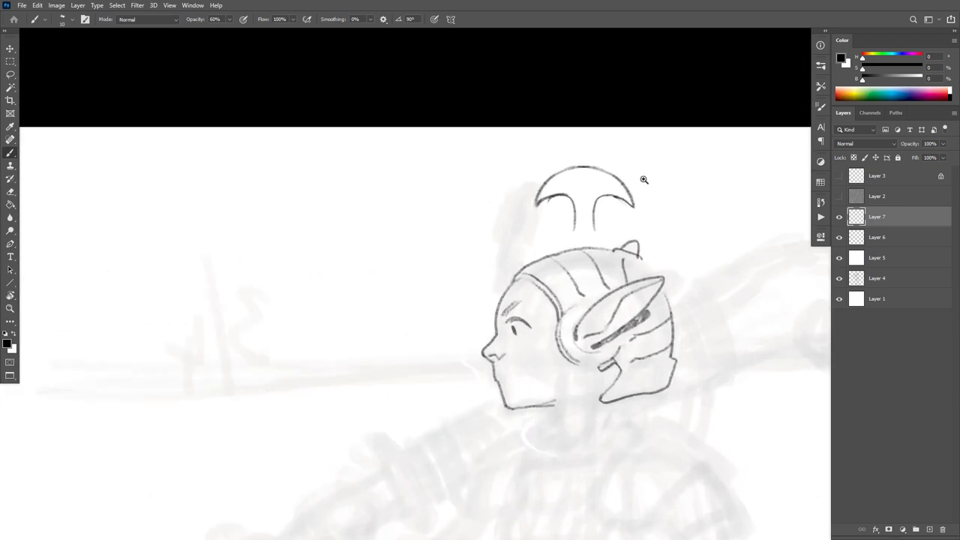
{"action": "left_click", "coordinate": [637, 186], "text": "ctrl"}
{"action": "key", "text": "e"}
{"action": "left_click_drag", "start_coordinate": [551, 215], "coordinate": [616, 254]}
{"action": "key", "text": "b"}
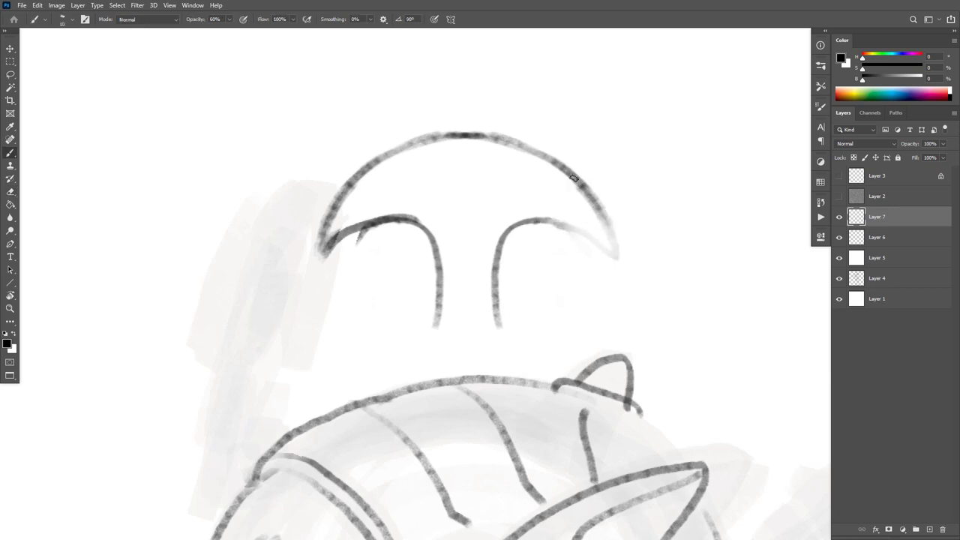
{"action": "mouse_move", "coordinate": [573, 180]}
{"action": "left_mouse_down"}
{"action": "mouse_move", "coordinate": [609, 259]}
{"action": "mouse_move", "coordinate": [536, 220]}
{"action": "left_mouse_up"}
{"action": "key", "text": "e"}
{"action": "mouse_move", "coordinate": [403, 216]}
{"action": "left_mouse_down"}
{"action": "mouse_move", "coordinate": [345, 232]}
{"action": "mouse_move", "coordinate": [323, 251]}
{"action": "left_mouse_up"}
{"action": "key", "text": "b"}
{"action": "mouse_move", "coordinate": [431, 237]}
{"action": "left_mouse_down"}
{"action": "mouse_move", "coordinate": [387, 220]}
{"action": "mouse_move", "coordinate": [323, 255]}
{"action": "left_mouse_up"}
{"action": "left_click", "coordinate": [646, 258], "text": "ctrl+alt"}
{"action": "left_click", "coordinate": [646, 258], "text": "alt"}
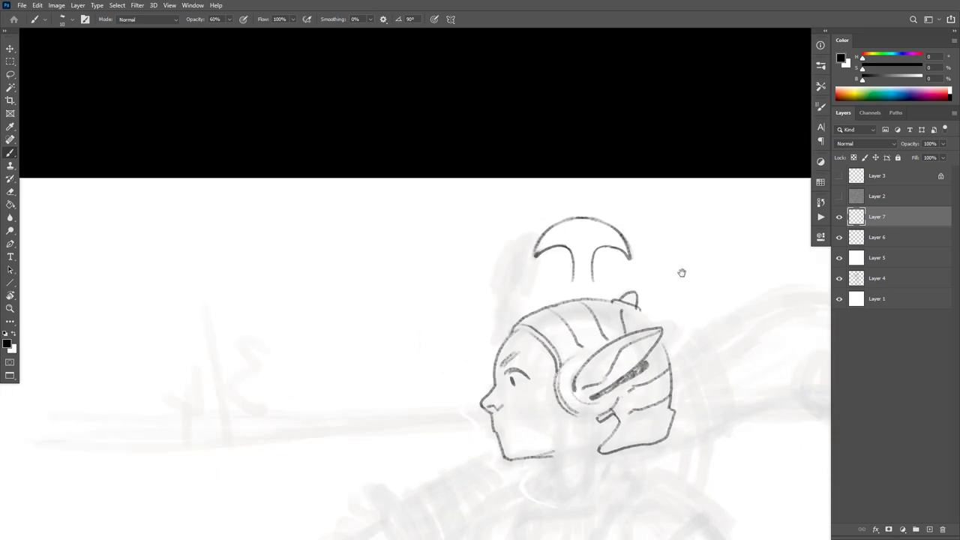
Duplicate the finished crest beside the original on a new layer and hide the original crest layer.
{"action": "left_click_drag", "start_coordinate": [682, 272], "coordinate": [686, 210]}
{"action": "left_click", "coordinate": [628, 275], "text": "ctrl"}
{"action": "key", "text": "v"}
{"action": "left_click_drag", "start_coordinate": [594, 170], "coordinate": [524, 167]}
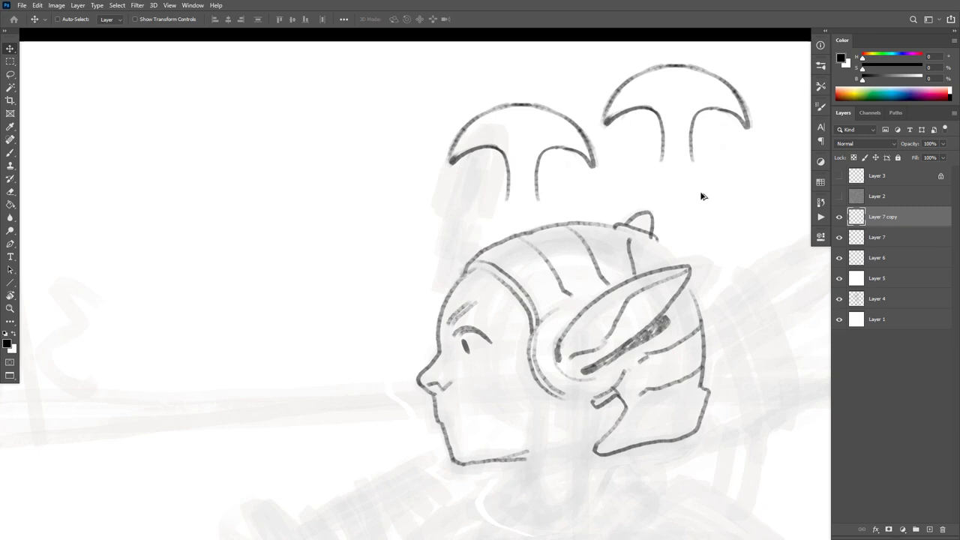
{"action": "left_click", "coordinate": [840, 237]}
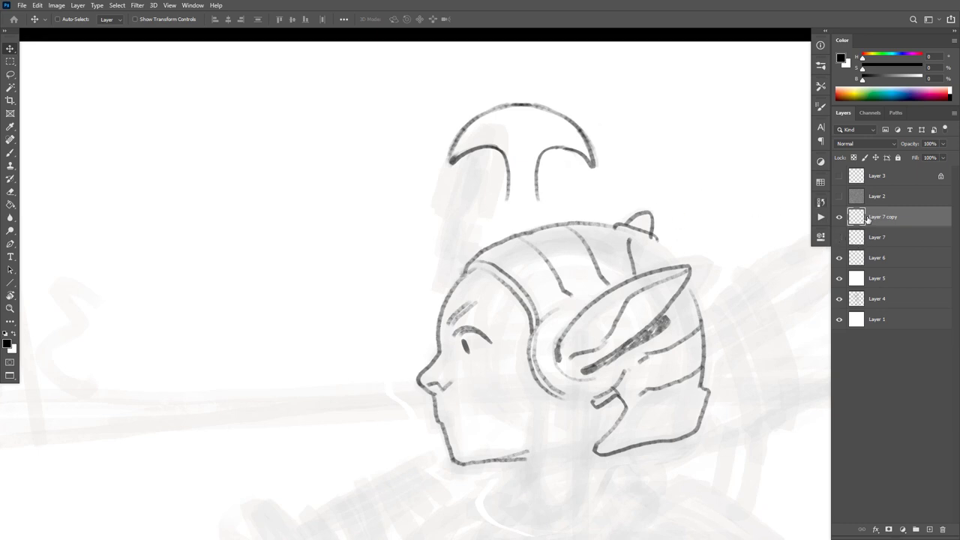
Move the crest copy onto the helmet's front, narrow it to about 45% width and skew it vertically about -25°.
{"action": "key", "text": "ctrl+t"}
{"action": "left_click_drag", "start_coordinate": [517, 176], "coordinate": [479, 230]}
{"action": "left_click_drag", "start_coordinate": [403, 205], "coordinate": [464, 205]}
{"action": "left_click_drag", "start_coordinate": [557, 205], "coordinate": [550, 222]}
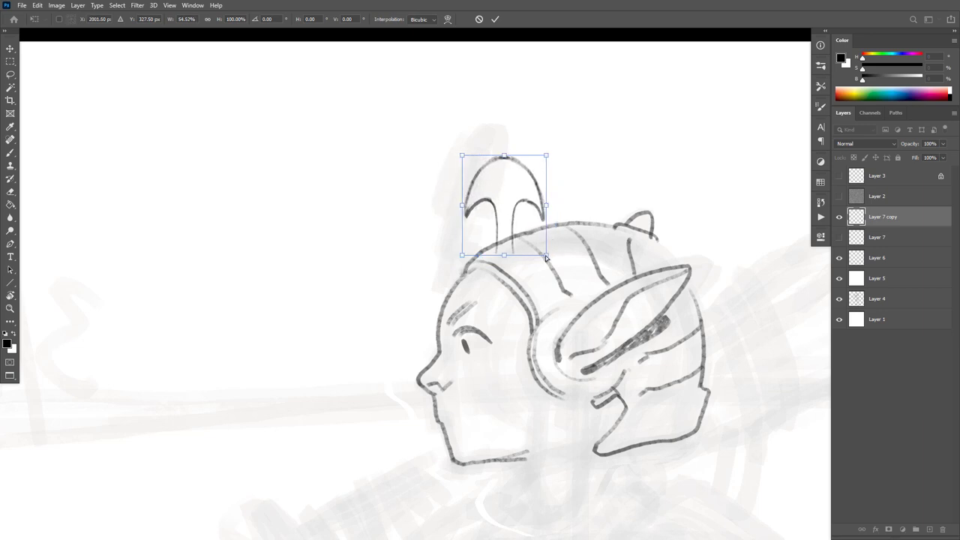
{"action": "left_click_drag", "start_coordinate": [546, 256], "coordinate": [547, 238]}
{"action": "key", "text": "ctrl+z"}
{"action": "left_click_drag", "start_coordinate": [548, 205], "coordinate": [492, 192]}
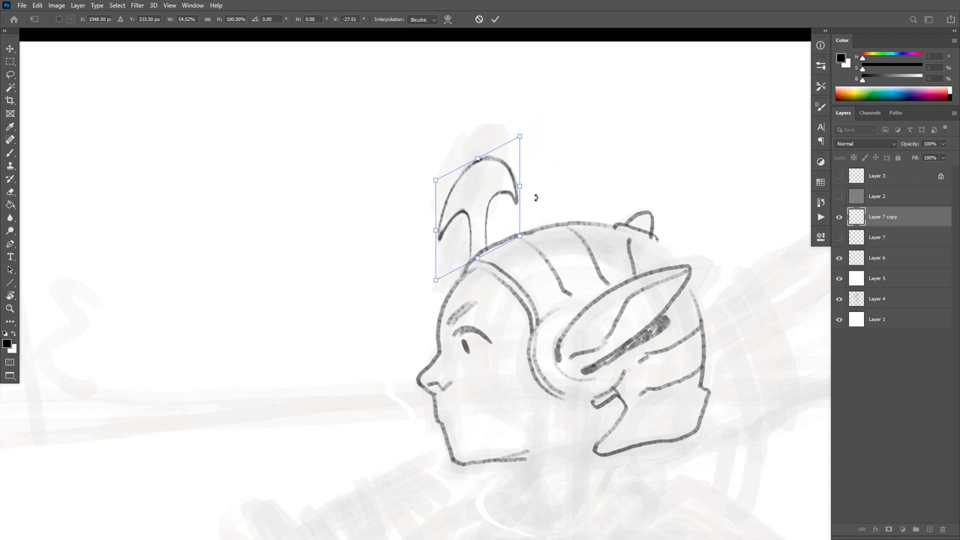
{"action": "left_click_drag", "start_coordinate": [438, 227], "coordinate": [450, 219]}
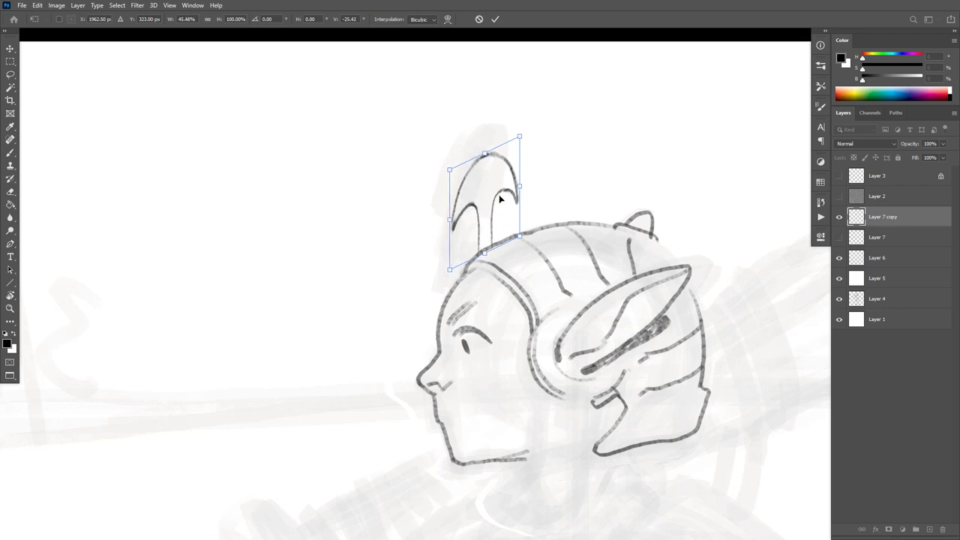
Rotate, stretch and skew the crest copy to lean backward in line with the slope of the helmet's front.
{"action": "left_click_drag", "start_coordinate": [542, 131], "coordinate": [560, 143]}
{"action": "mouse_move", "coordinate": [448, 214]}
{"action": "left_mouse_down"}
{"action": "mouse_move", "coordinate": [472, 208]}
{"action": "mouse_move", "coordinate": [452, 216]}
{"action": "left_mouse_up"}
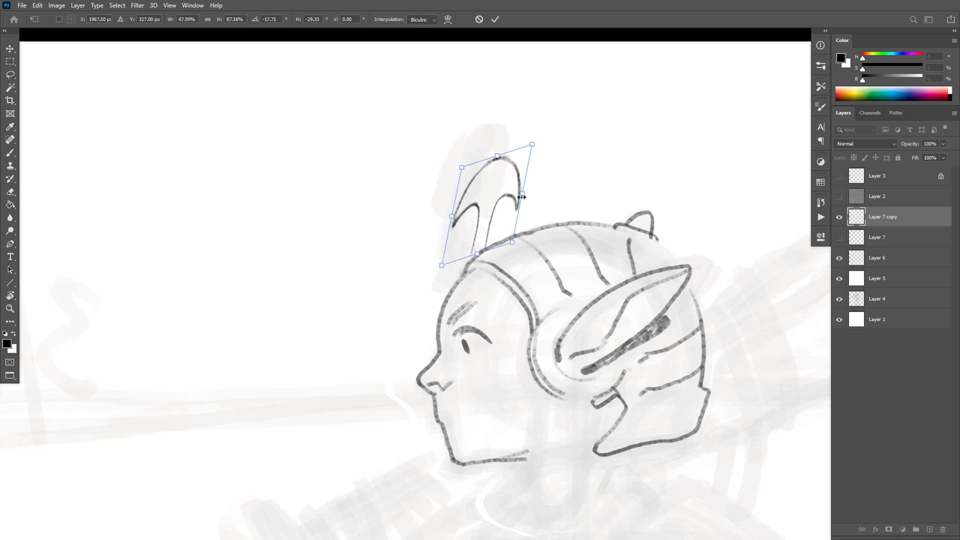
{"action": "left_click_drag", "start_coordinate": [523, 194], "coordinate": [532, 170]}
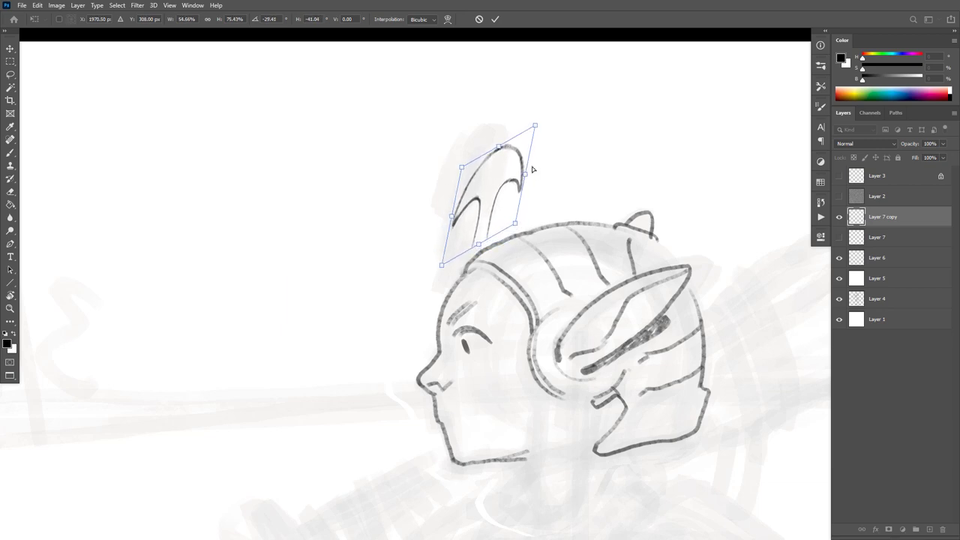
{"action": "mouse_move", "coordinate": [487, 211]}
{"action": "left_mouse_down"}
{"action": "mouse_move", "coordinate": [492, 200]}
{"action": "mouse_move", "coordinate": [484, 216]}
{"action": "left_mouse_up"}
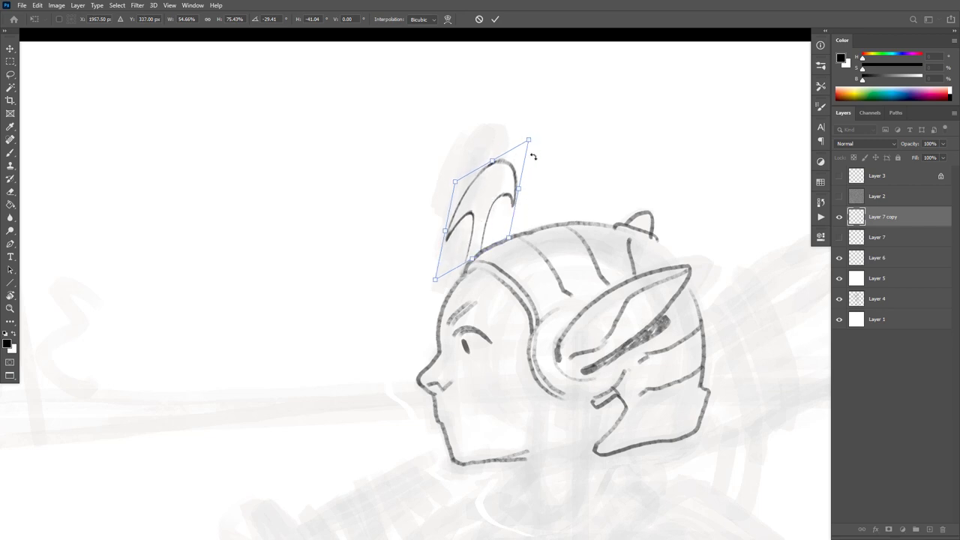
{"action": "left_click_drag", "start_coordinate": [492, 162], "coordinate": [501, 152]}
{"action": "left_click_drag", "start_coordinate": [521, 188], "coordinate": [530, 186]}
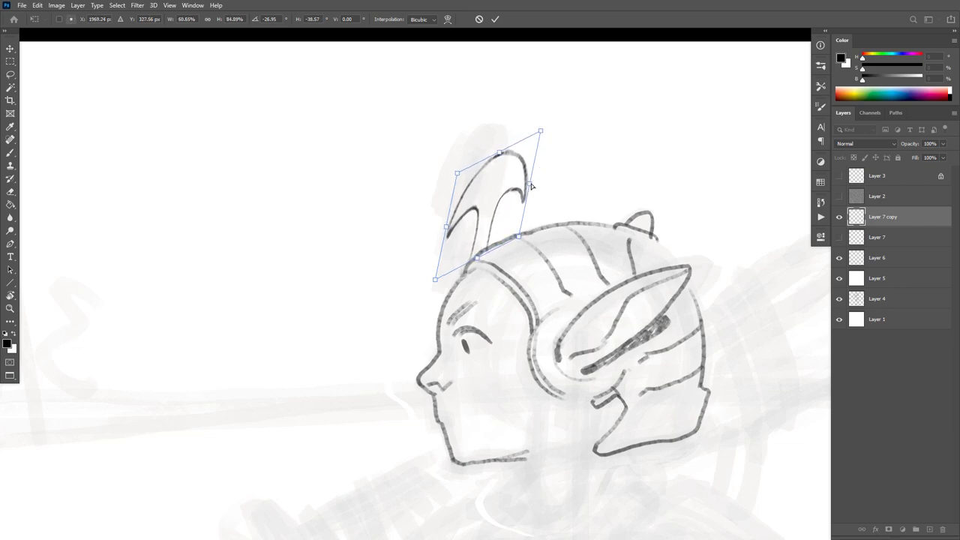
{"action": "left_click_drag", "start_coordinate": [458, 174], "coordinate": [458, 180]}
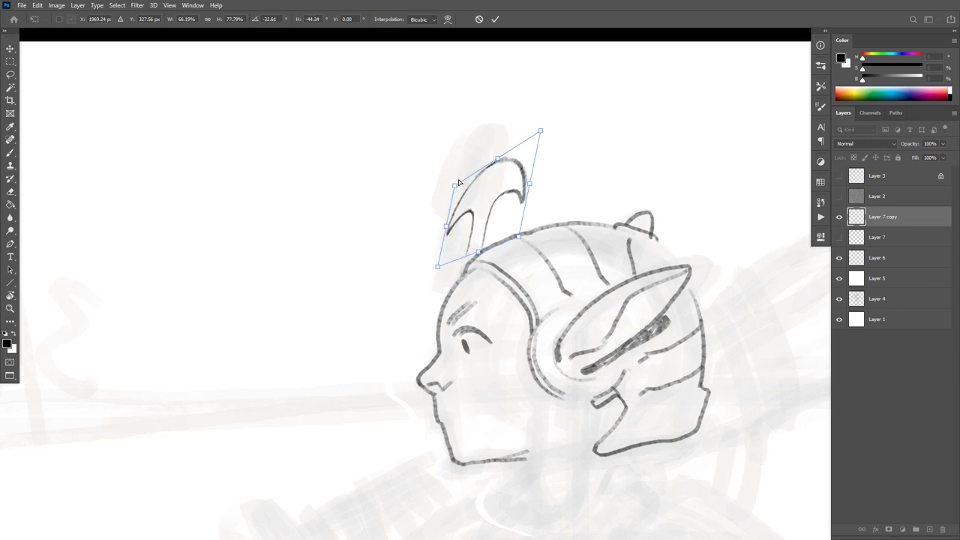
Adjust the crest copy's width and tilt, seat its stem on the helmet's front edge and lower its layer opacity to 24%.
{"action": "left_click_drag", "start_coordinate": [446, 226], "coordinate": [460, 217]}
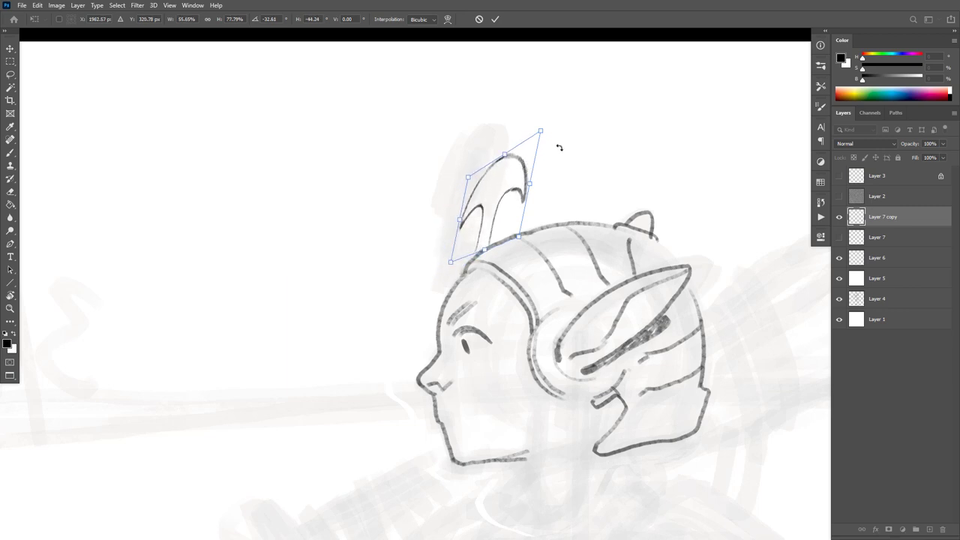
{"action": "left_click_drag", "start_coordinate": [558, 124], "coordinate": [562, 132]}
{"action": "left_click_drag", "start_coordinate": [503, 179], "coordinate": [507, 181]}
{"action": "left_click_drag", "start_coordinate": [552, 137], "coordinate": [563, 121]}
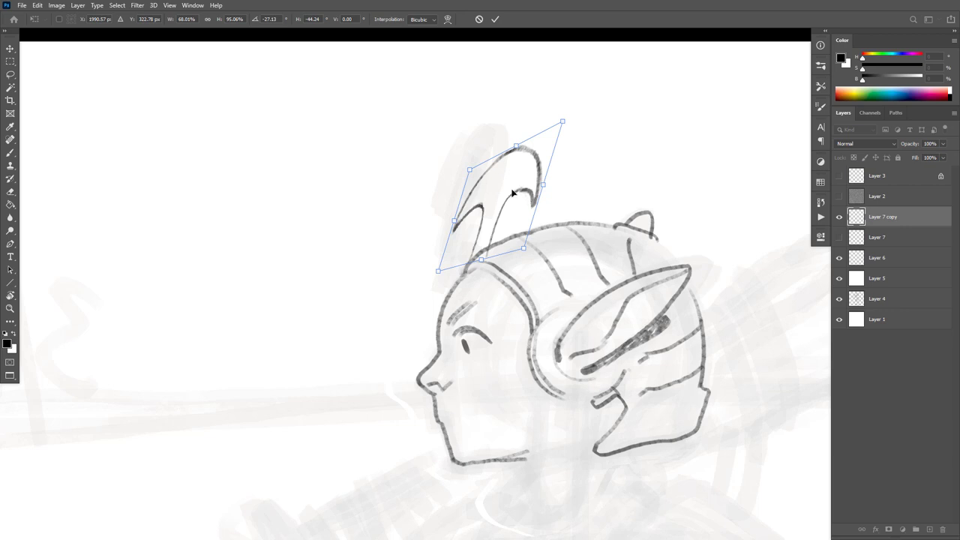
{"action": "left_click_drag", "start_coordinate": [512, 194], "coordinate": [513, 188]}
{"action": "key", "text": "Return"}
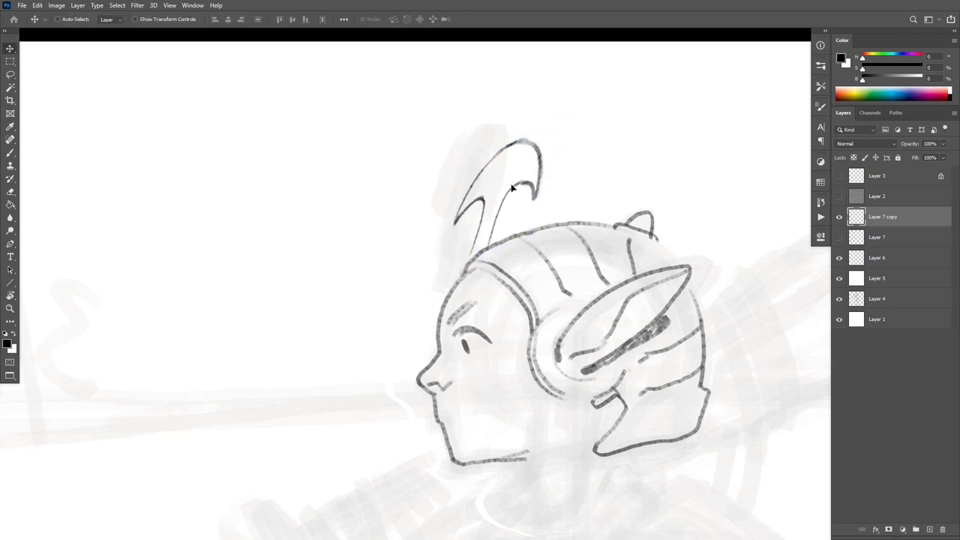
{"action": "left_click_drag", "start_coordinate": [911, 147], "coordinate": [893, 149]}
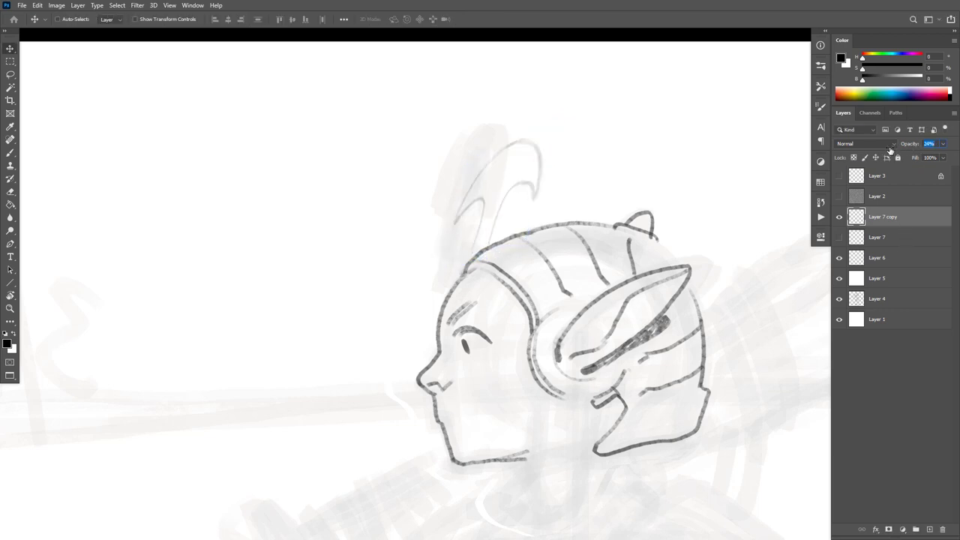
Ink the crest's stem, hooked tips and outer arc on a new layer above Layer 6, tracing the faded copy, and nudge the inked crest slightly.
{"action": "left_click", "coordinate": [883, 259]}
{"action": "key", "text": "ctrl+shift+alt+n"}
{"action": "key", "text": "b"}
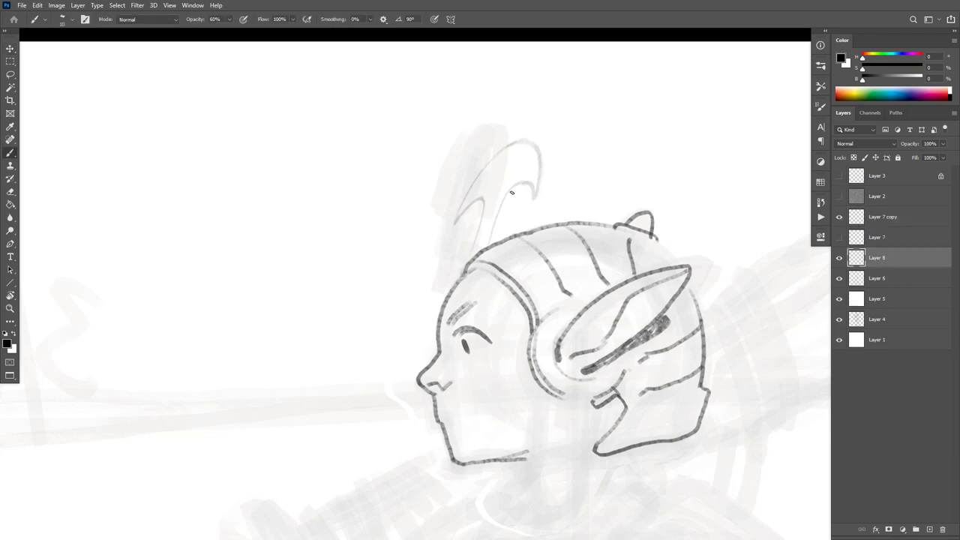
{"action": "left_click_drag", "start_coordinate": [517, 183], "coordinate": [484, 247]}
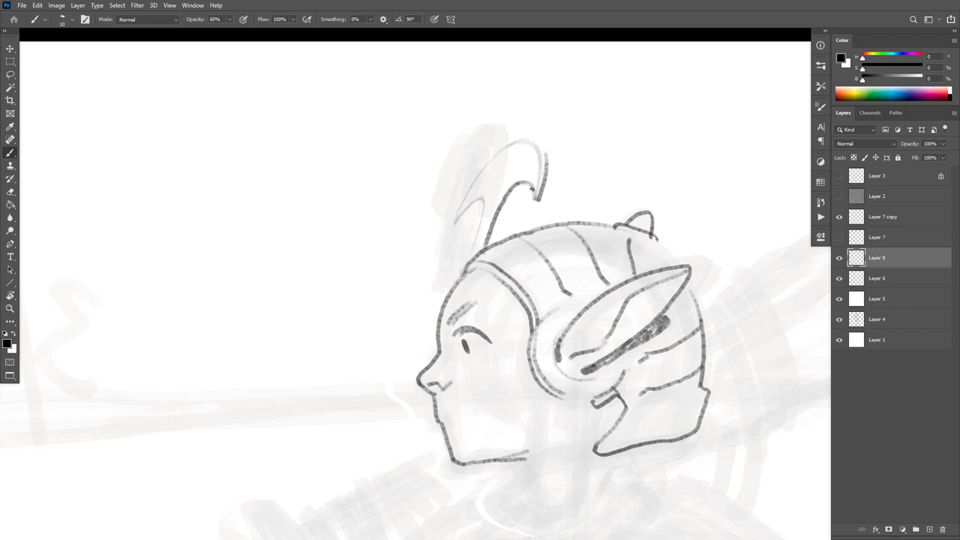
{"action": "left_click_drag", "start_coordinate": [507, 209], "coordinate": [497, 235]}
{"action": "left_click_drag", "start_coordinate": [486, 199], "coordinate": [471, 253]}
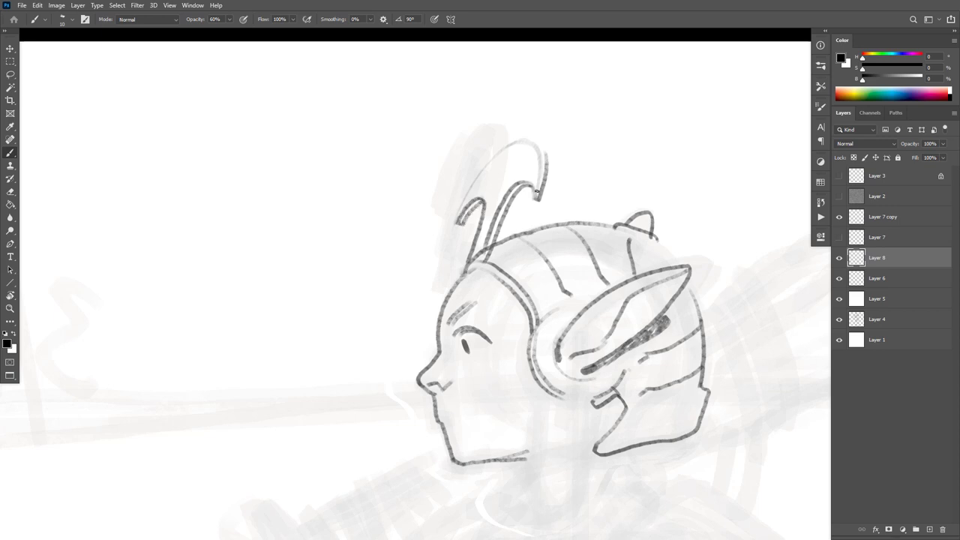
{"action": "mouse_move", "coordinate": [537, 193]}
{"action": "left_mouse_down"}
{"action": "mouse_move", "coordinate": [542, 159]}
{"action": "mouse_move", "coordinate": [528, 141]}
{"action": "mouse_move", "coordinate": [497, 156]}
{"action": "mouse_move", "coordinate": [455, 222]}
{"action": "left_mouse_up"}
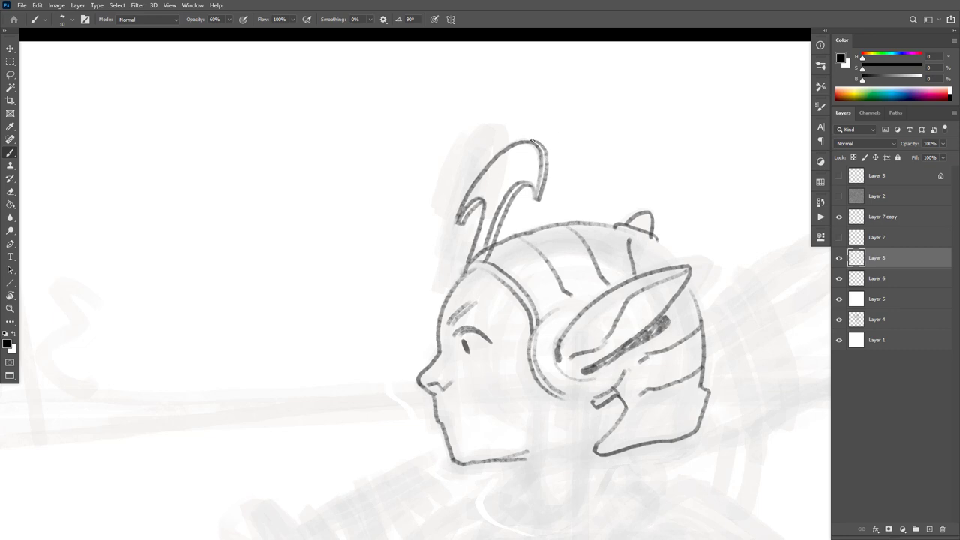
{"action": "key", "text": "v"}
{"action": "left_click_drag", "start_coordinate": [504, 214], "coordinate": [494, 211]}
Hide the faded crest copy and move both crest sketch layers, Layer 7 and Layer 7 copy, beneath Layer 5.
{"action": "left_click", "coordinate": [840, 217]}
{"action": "left_click", "coordinate": [889, 237]}
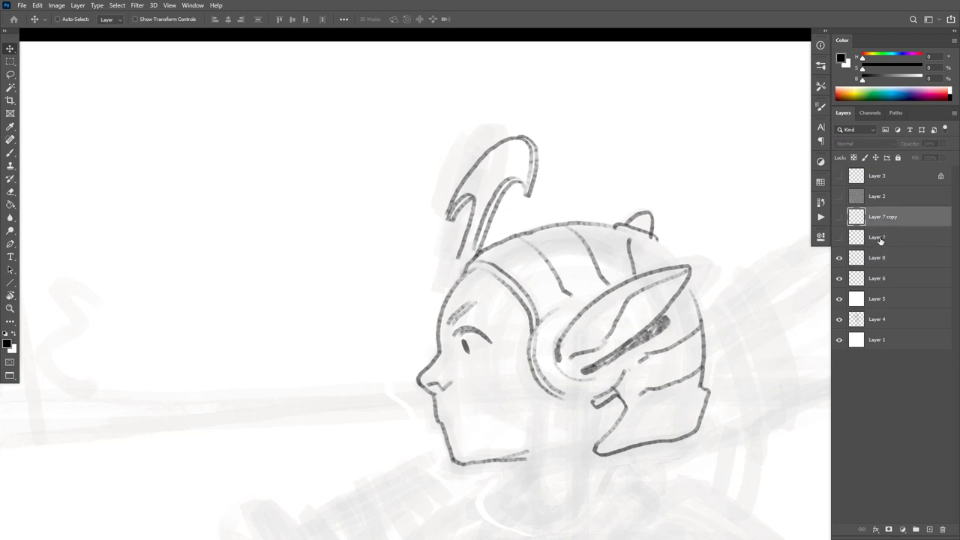
{"action": "double_click", "coordinate": [877, 237]}
{"action": "left_click", "coordinate": [915, 225]}
{"action": "left_click", "coordinate": [902, 239], "text": "shift"}
{"action": "left_click_drag", "start_coordinate": [901, 239], "coordinate": [892, 309]}
Identify the inked crest's layer by toggling its visibility and reposition the crest so its stem sits on the helmet's front edge.
{"action": "left_click", "coordinate": [886, 220]}
{"action": "left_click", "coordinate": [839, 217]}
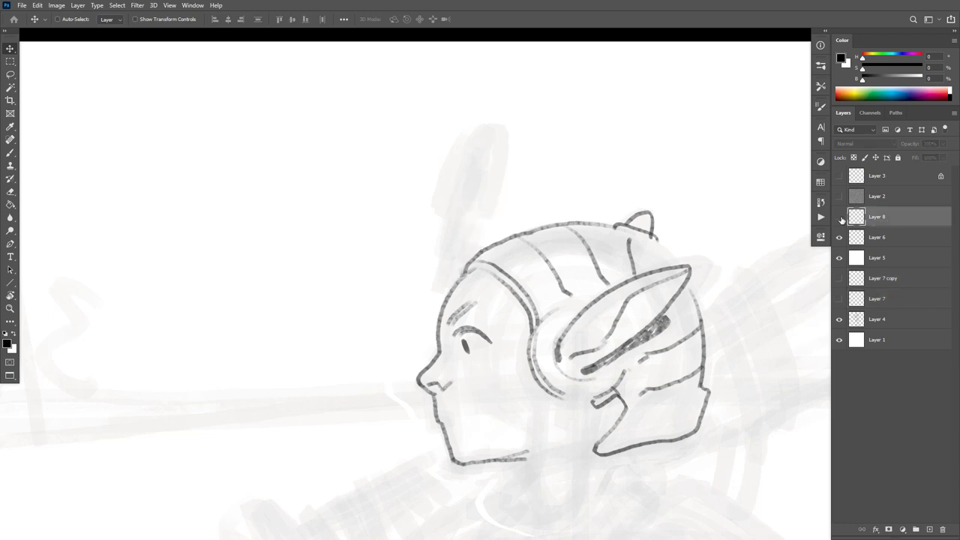
{"action": "left_click", "coordinate": [839, 216]}
{"action": "left_click_drag", "start_coordinate": [525, 174], "coordinate": [537, 165]}
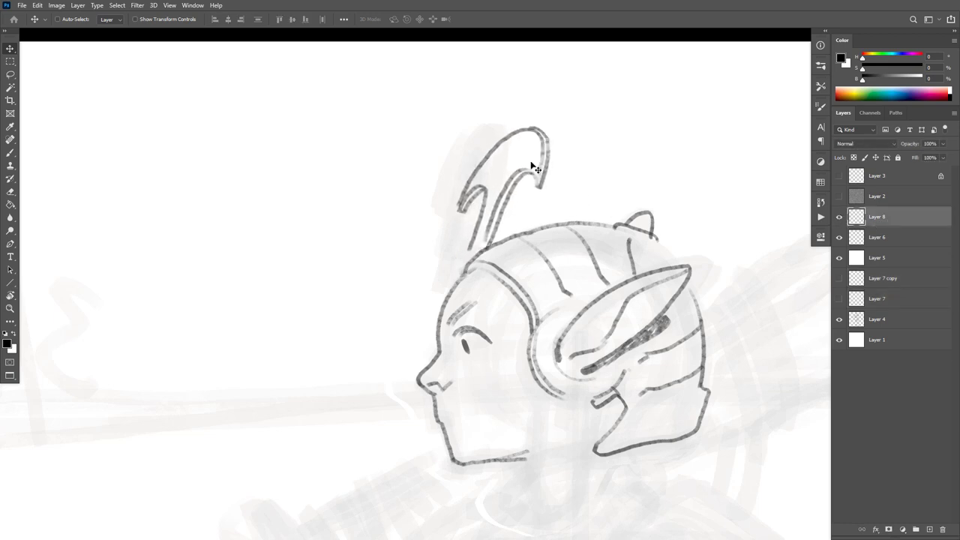
{"action": "left_click_drag", "start_coordinate": [533, 158], "coordinate": [530, 166]}
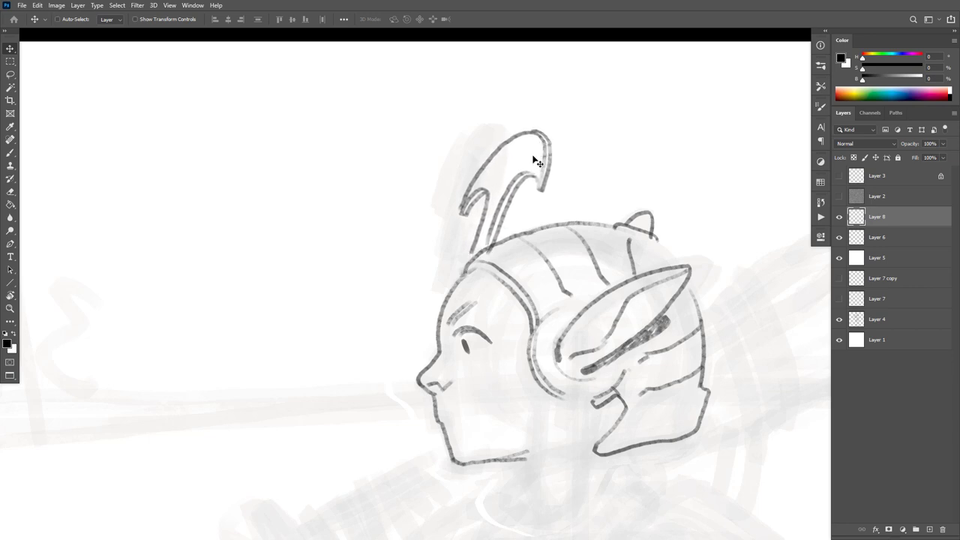
Erase the part of the helmet outline on Layer 6 that crosses the base of the crest's stem.
{"action": "left_click", "coordinate": [884, 237]}
{"action": "key", "text": "e"}
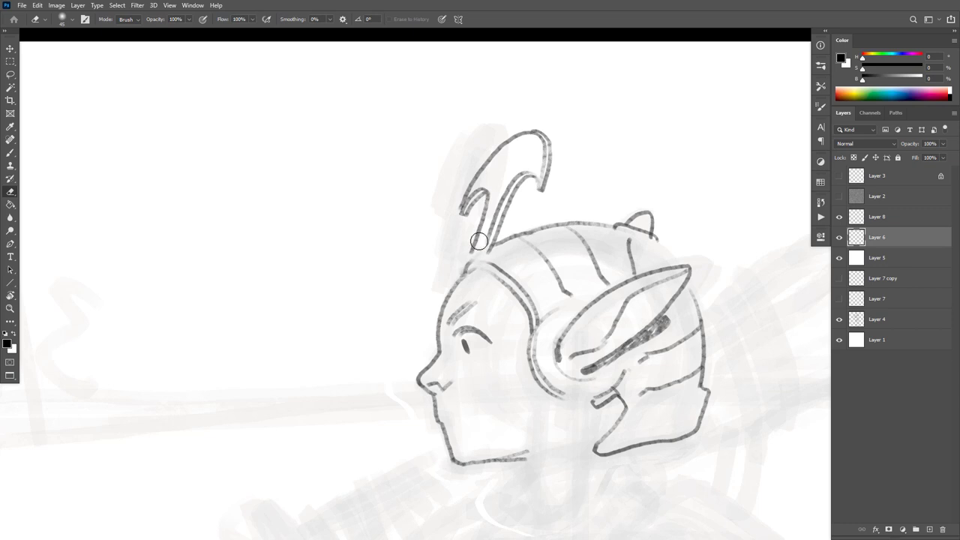
{"action": "key", "text": "b"}
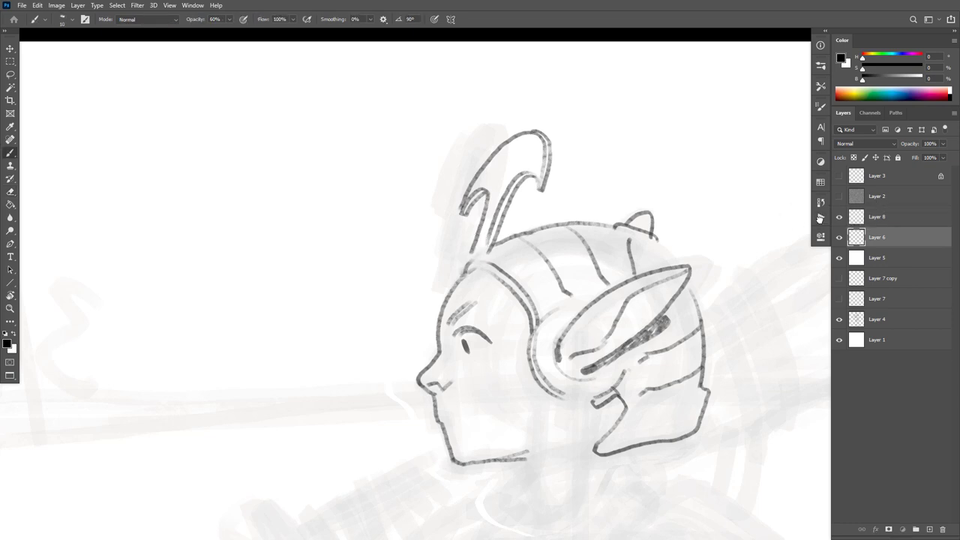
On Layer 8, erase the helmet crest's straight stem lines and redraw them as curves running down to the brow band.
{"action": "left_click", "coordinate": [877, 217]}
{"action": "key", "text": "e"}
{"action": "key", "text": "b"}
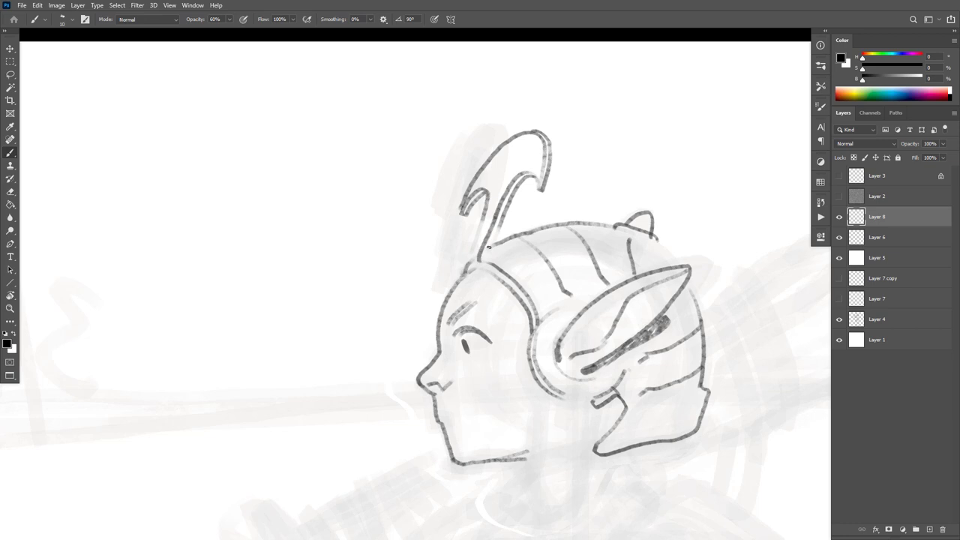
{"action": "key", "text": "ctrl+z"}
{"action": "key", "text": "e"}
{"action": "left_click_drag", "start_coordinate": [488, 230], "coordinate": [475, 255]}
{"action": "key", "text": "b"}
{"action": "left_click_drag", "start_coordinate": [495, 221], "coordinate": [489, 255]}
{"action": "key", "text": "e"}
{"action": "key", "text": "b"}
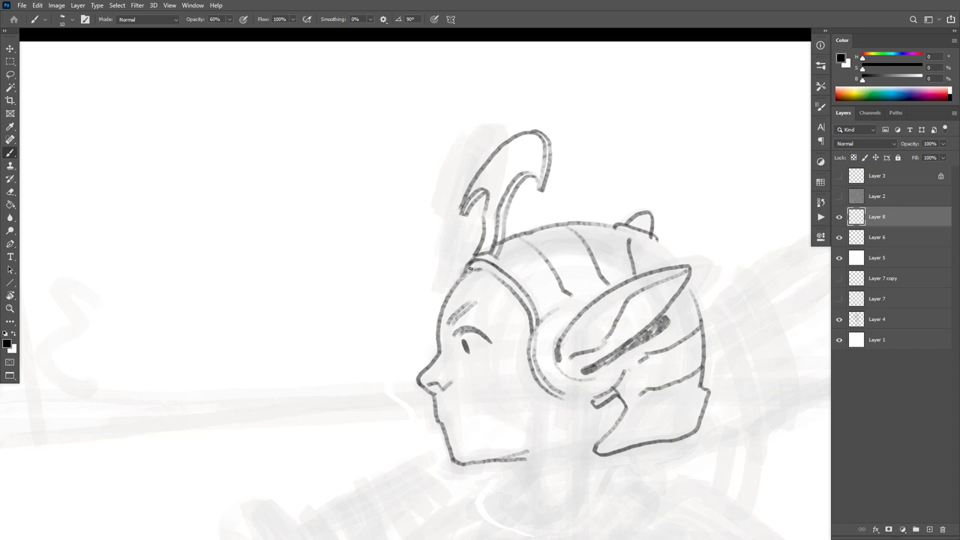
Clean up the crest stem's rear edge on Layer 8 and erase the helmet line crossing it on Layer 6.
{"action": "key", "text": "e"}
{"action": "left_click_drag", "start_coordinate": [505, 218], "coordinate": [494, 258]}
{"action": "left_click", "coordinate": [875, 237]}
{"action": "key", "text": "e"}
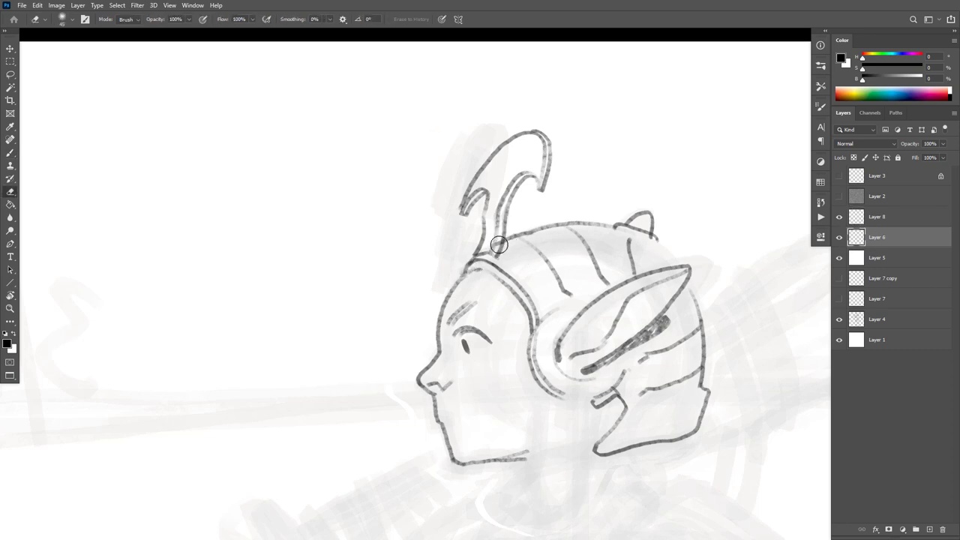
{"action": "key", "text": "b"}
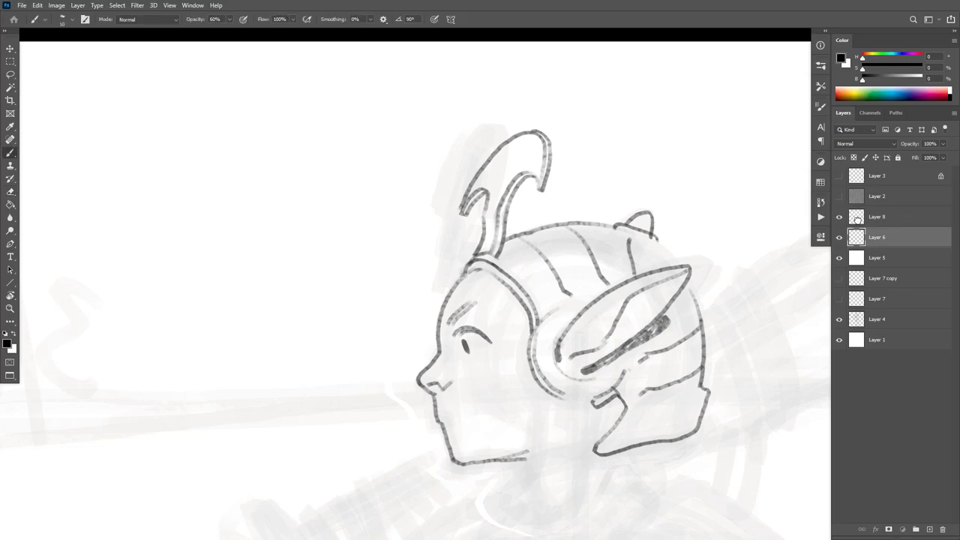
On Layer 8, darken and thicken the crest stem's contour lines down to the brow band.
{"action": "left_click", "coordinate": [877, 217]}
{"action": "left_click_drag", "start_coordinate": [504, 241], "coordinate": [497, 256]}
{"action": "mouse_move", "coordinate": [518, 180]}
{"action": "left_mouse_down"}
{"action": "mouse_move", "coordinate": [496, 235]}
{"action": "mouse_move", "coordinate": [486, 197]}
{"action": "mouse_move", "coordinate": [477, 257]}
{"action": "left_mouse_up"}
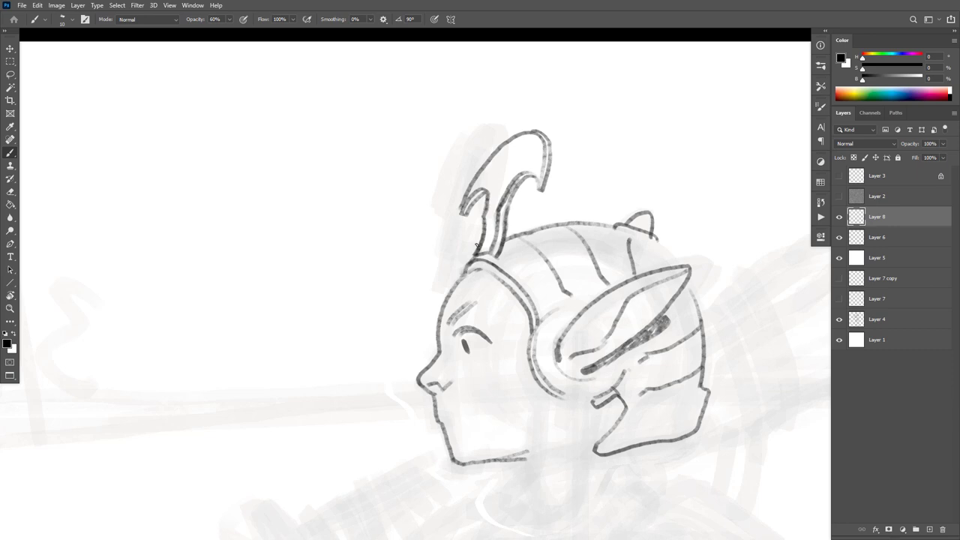
{"action": "scroll", "coordinate": [634, 289], "scroll_direction": "down", "scroll_amount": 4}
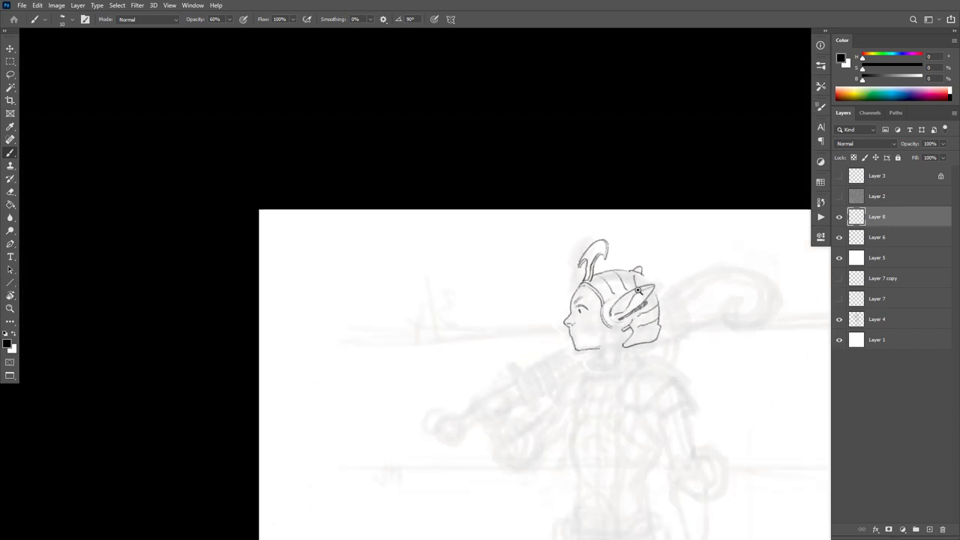
{"action": "left_click_drag", "start_coordinate": [638, 290], "coordinate": [675, 290]}
{"action": "key", "text": "Tab"}
{"action": "left_click_drag", "start_coordinate": [561, 271], "coordinate": [597, 270]}
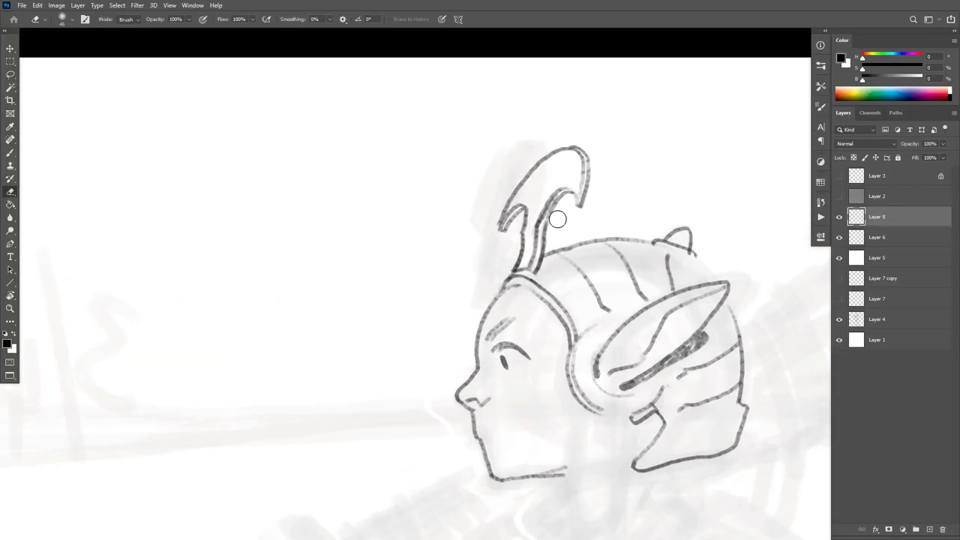
Redraw the helmet edge behind the crest stem and try a flared base joining the stem to the helmet top.
{"action": "key", "text": "b"}
{"action": "key", "text": "e"}
{"action": "key", "text": "b"}
{"action": "key", "text": "b"}
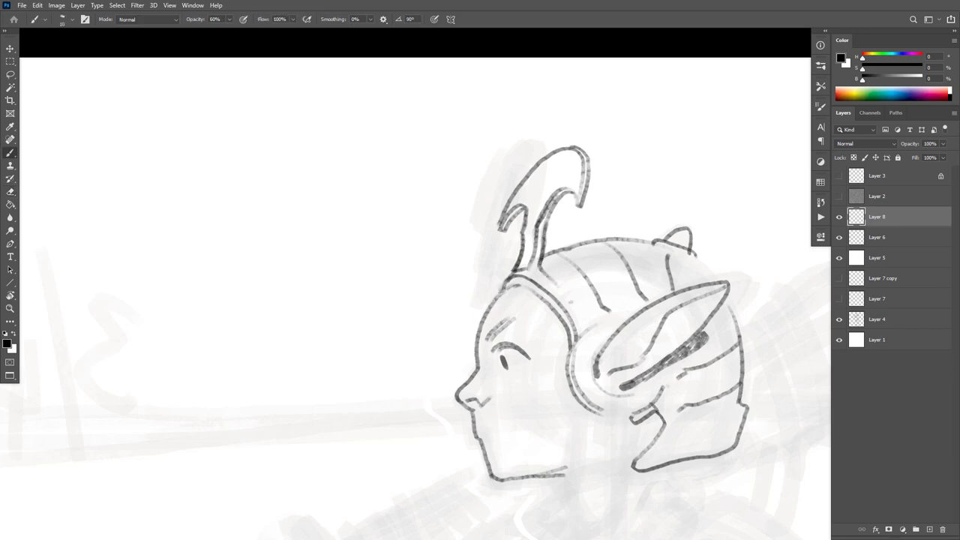
{"action": "key", "text": "e"}
{"action": "left_click_drag", "start_coordinate": [550, 255], "coordinate": [549, 227]}
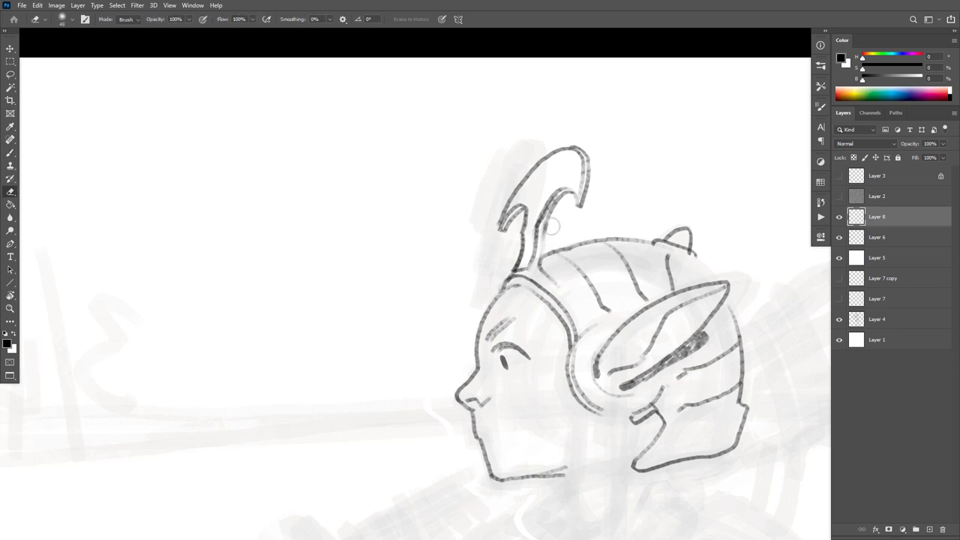
{"action": "key", "text": "b"}
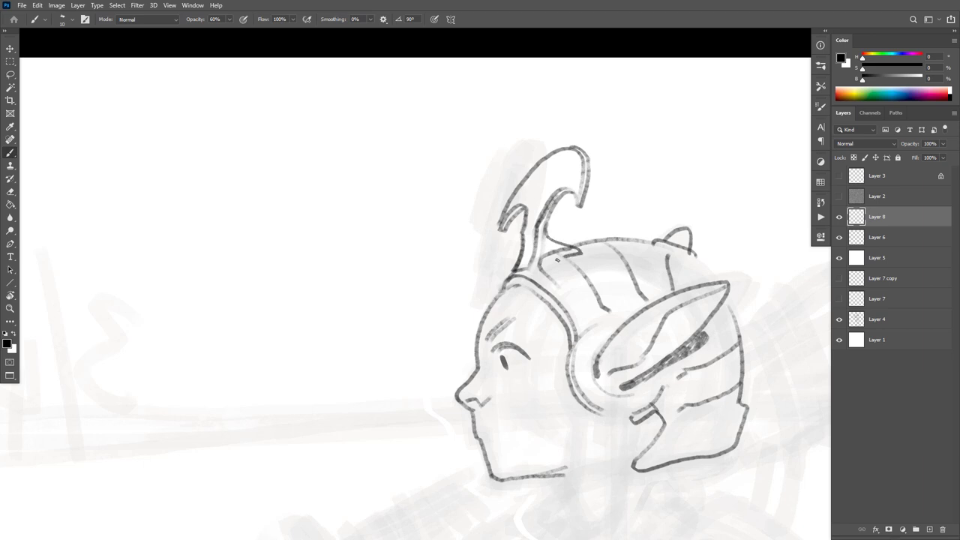
{"action": "scroll", "coordinate": [668, 211], "scroll_direction": "down", "scroll_amount": 2}
{"action": "scroll", "coordinate": [672, 212], "scroll_direction": "down", "scroll_amount": 1}
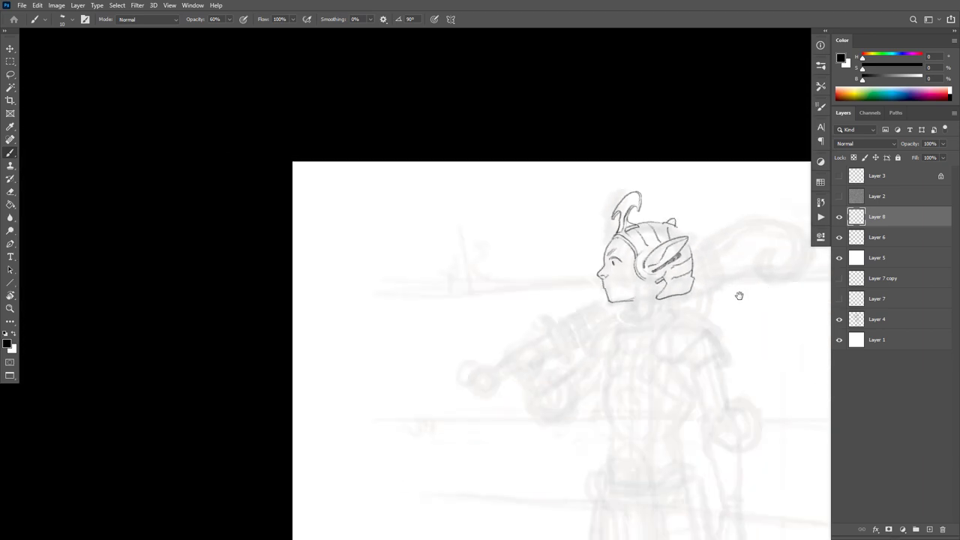
{"action": "left_click_drag", "start_coordinate": [737, 295], "coordinate": [740, 278]}
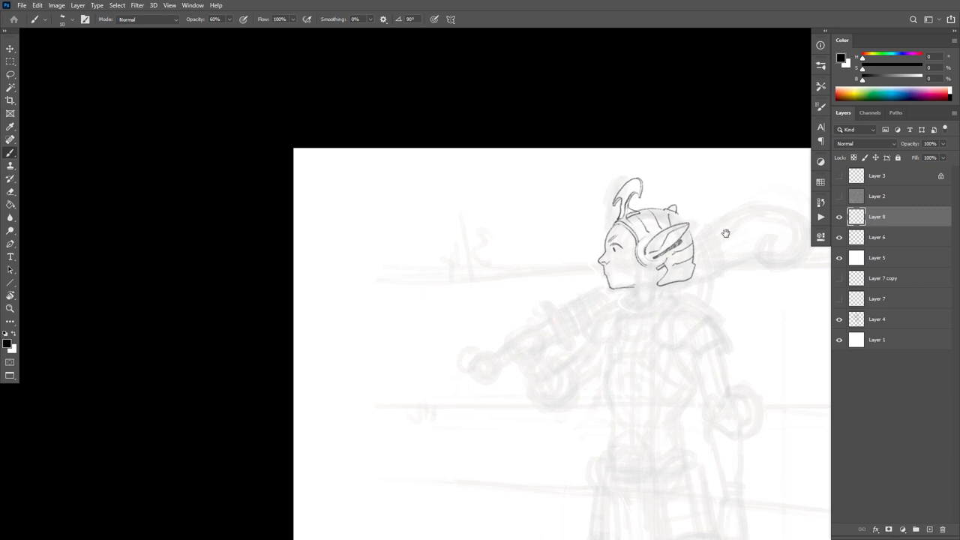
Merge Layer 8 into Layer 6 and erase the rough lines on the lower crest stem.
{"action": "scroll", "coordinate": [707, 240], "scroll_direction": "up", "scroll_amount": 2}
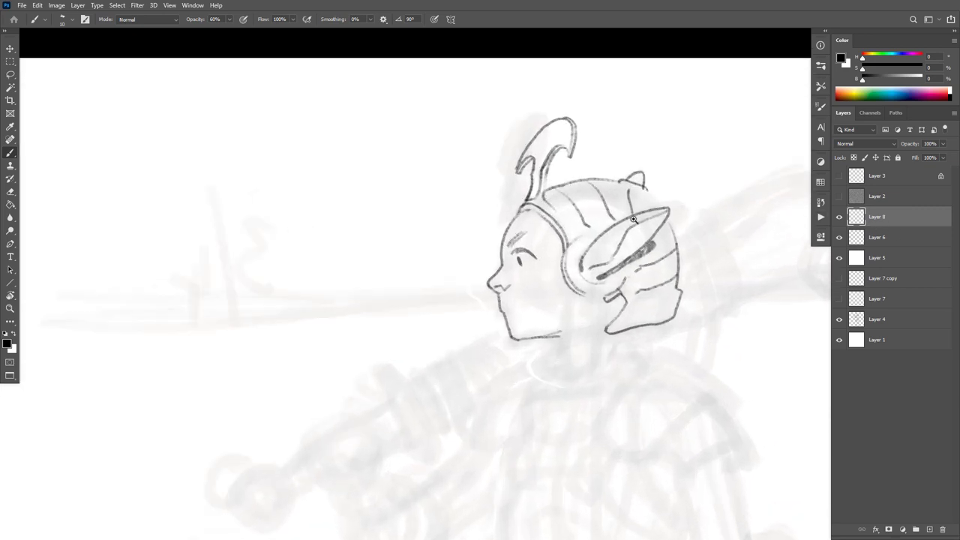
{"action": "scroll", "coordinate": [630, 219], "scroll_direction": "up", "scroll_amount": 1}
{"action": "key", "text": "e"}
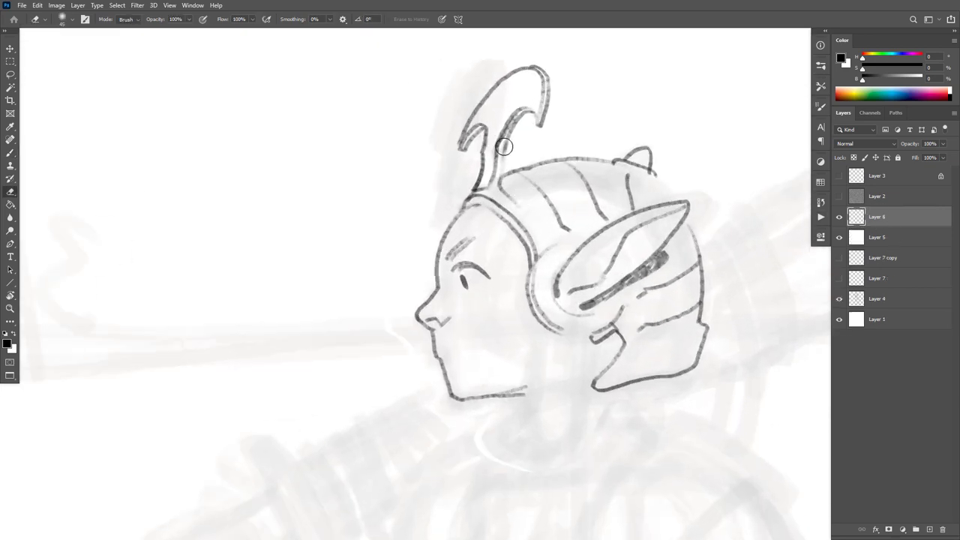
{"action": "mouse_move", "coordinate": [480, 192]}
{"action": "left_mouse_down"}
{"action": "mouse_move", "coordinate": [489, 142]}
{"action": "mouse_move", "coordinate": [474, 190]}
{"action": "left_mouse_up"}
{"action": "key", "text": "b"}
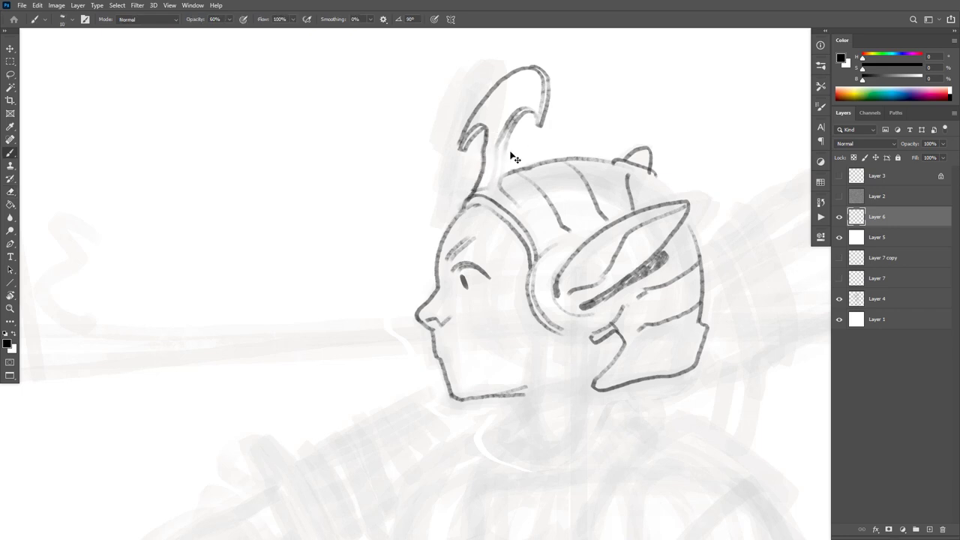
Undo the last stroke, clean up the crest stem, and redraw its rear edge as a curve down to the helmet.
{"action": "key", "text": "ctrl+z"}
{"action": "key", "text": "e"}
{"action": "left_click_drag", "start_coordinate": [488, 137], "coordinate": [474, 188]}
{"action": "key", "text": "b"}
{"action": "mouse_move", "coordinate": [503, 139]}
{"action": "left_mouse_down"}
{"action": "mouse_move", "coordinate": [493, 185]}
{"action": "mouse_move", "coordinate": [506, 166]}
{"action": "mouse_move", "coordinate": [501, 176]}
{"action": "left_mouse_up"}
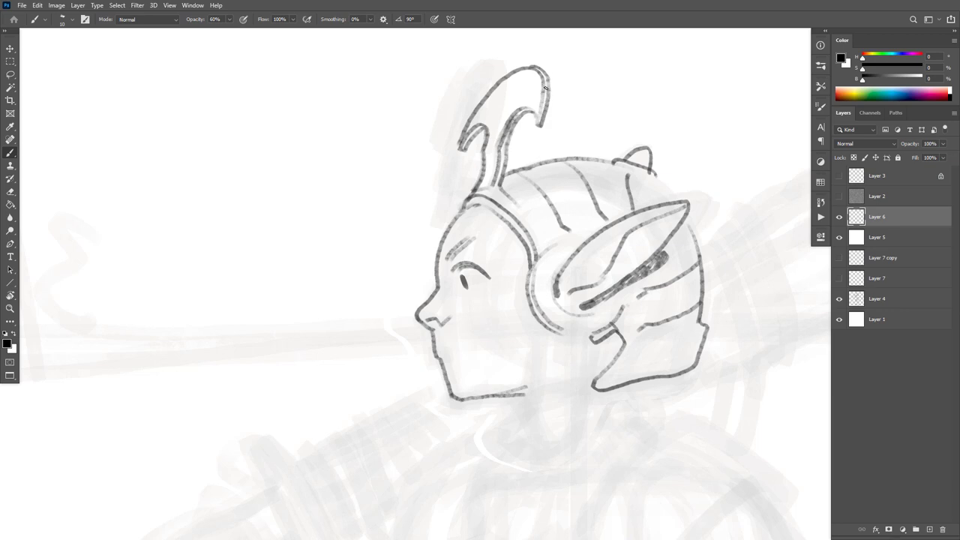
Darken the crest's hooked tip and connect the helmet's top line to the base of the crest stem.
{"action": "left_click_drag", "start_coordinate": [546, 88], "coordinate": [539, 122]}
{"action": "mouse_move", "coordinate": [507, 164]}
{"action": "left_mouse_down"}
{"action": "mouse_move", "coordinate": [544, 168]}
{"action": "mouse_move", "coordinate": [512, 178]}
{"action": "left_mouse_up"}
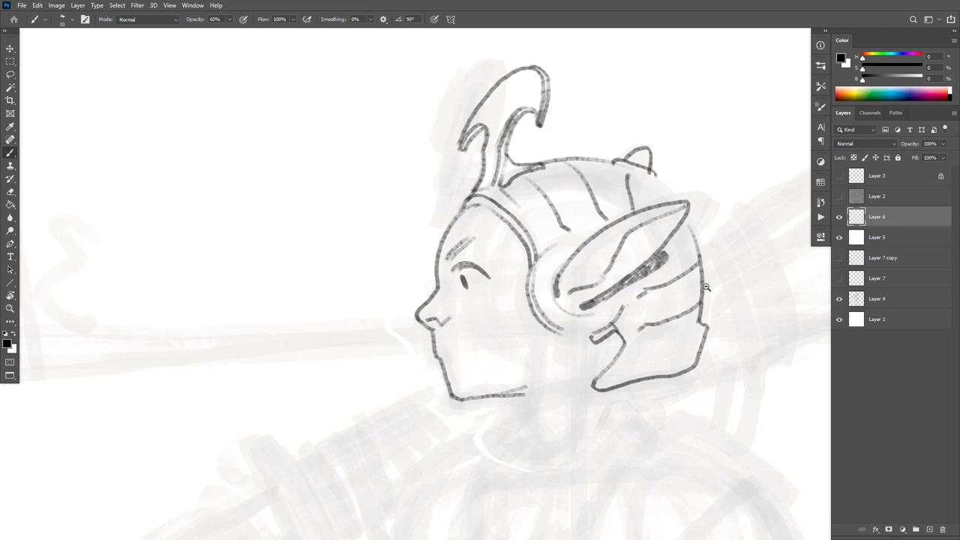
{"action": "scroll", "coordinate": [708, 283], "scroll_direction": "down", "scroll_amount": 6}
{"action": "scroll", "coordinate": [738, 308], "scroll_direction": "down", "scroll_amount": 3}
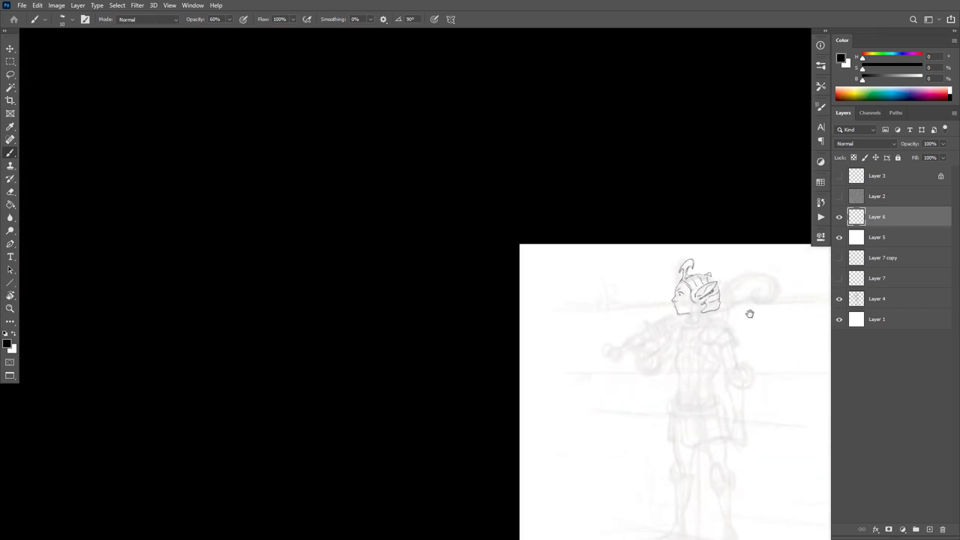
{"action": "scroll", "coordinate": [727, 307], "scroll_direction": "up", "scroll_amount": 1}
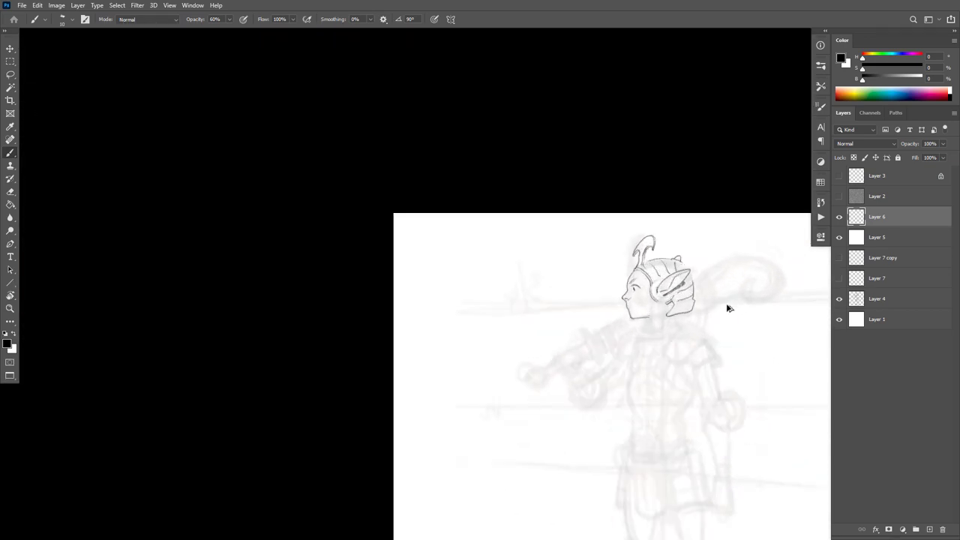
{"action": "scroll", "coordinate": [684, 267], "scroll_direction": "up", "scroll_amount": 4}
{"action": "scroll", "coordinate": [689, 265], "scroll_direction": "up", "scroll_amount": 2}
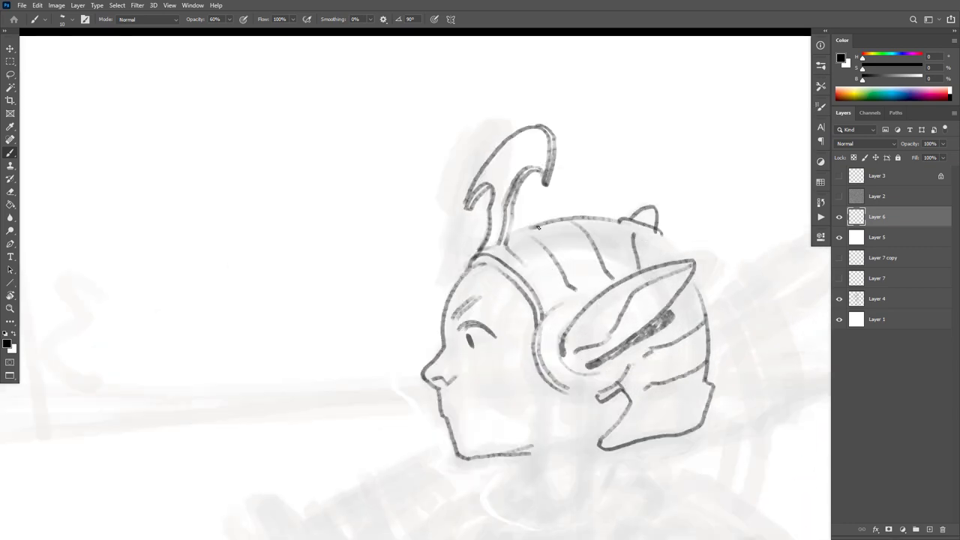
{"action": "mouse_move", "coordinate": [543, 225]}
{"action": "left_mouse_down"}
{"action": "mouse_move", "coordinate": [512, 234]}
{"action": "mouse_move", "coordinate": [508, 246]}
{"action": "left_mouse_up"}
{"action": "key", "text": "space"}
Add short notches to the helmet's ridges and draw the neck guard's inner rim up to the ear disc.
{"action": "left_click_drag", "start_coordinate": [686, 320], "coordinate": [625, 246]}
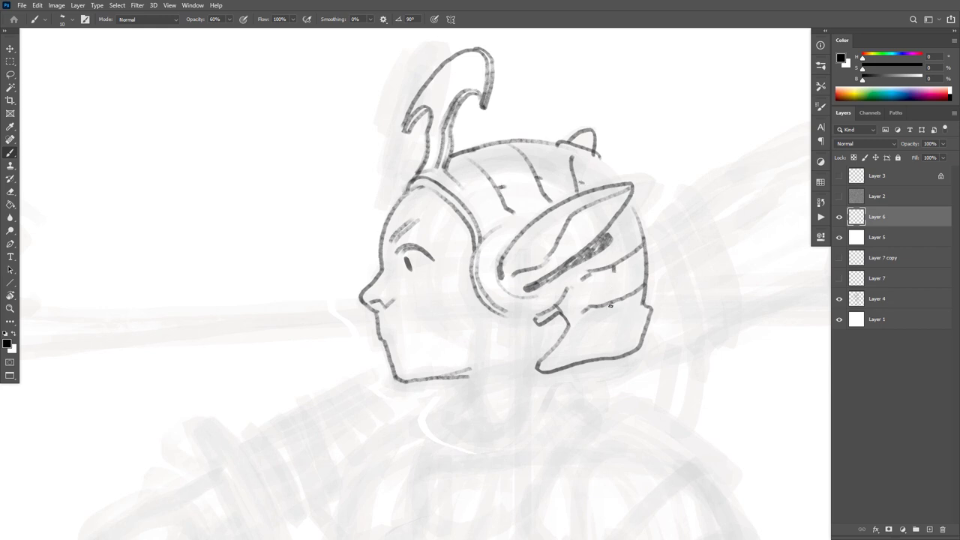
{"action": "mouse_move", "coordinate": [630, 309]}
{"action": "left_mouse_down"}
{"action": "mouse_move", "coordinate": [586, 321]}
{"action": "mouse_move", "coordinate": [543, 367]}
{"action": "left_mouse_up"}
{"action": "left_click_drag", "start_coordinate": [566, 329], "coordinate": [558, 316]}
{"action": "mouse_move", "coordinate": [540, 320]}
{"action": "left_mouse_down"}
{"action": "mouse_move", "coordinate": [494, 317]}
{"action": "mouse_move", "coordinate": [478, 339]}
{"action": "mouse_move", "coordinate": [463, 407]}
{"action": "mouse_move", "coordinate": [489, 421]}
{"action": "mouse_move", "coordinate": [514, 407]}
{"action": "mouse_move", "coordinate": [534, 365]}
{"action": "mouse_move", "coordinate": [537, 324]}
{"action": "left_mouse_up"}
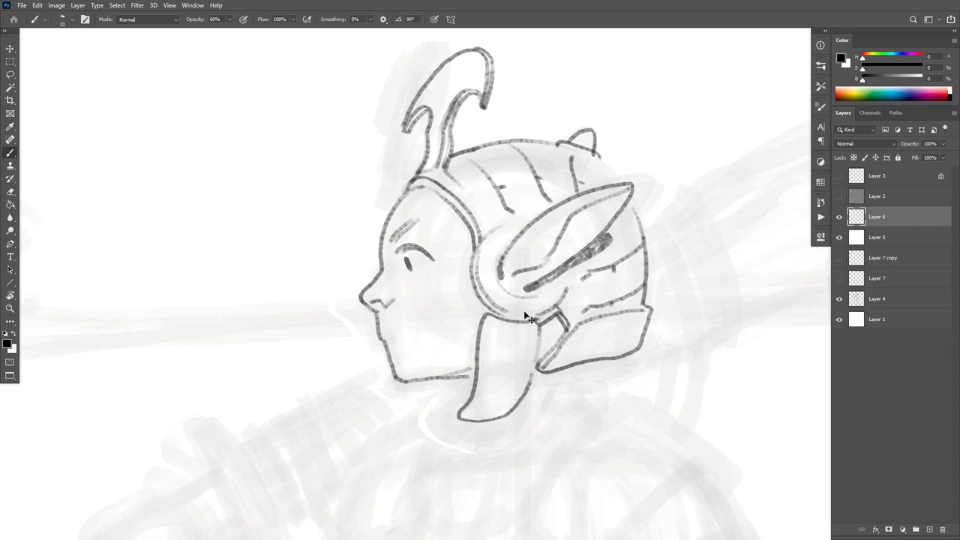
{"action": "key", "text": "ctrl+z"}
{"action": "key", "text": "ctrl+z"}
{"action": "key", "text": "ctrl+z"}
Draw a slanted cheek guard hanging from the ear disc over the jaw, with curved cross bands inside it.
{"action": "mouse_move", "coordinate": [537, 322]}
{"action": "left_mouse_down"}
{"action": "mouse_move", "coordinate": [486, 315]}
{"action": "mouse_move", "coordinate": [442, 402]}
{"action": "mouse_move", "coordinate": [501, 406]}
{"action": "mouse_move", "coordinate": [463, 411]}
{"action": "mouse_move", "coordinate": [486, 412]}
{"action": "mouse_move", "coordinate": [514, 398]}
{"action": "mouse_move", "coordinate": [492, 410]}
{"action": "mouse_move", "coordinate": [506, 404]}
{"action": "mouse_move", "coordinate": [543, 322]}
{"action": "mouse_move", "coordinate": [494, 340]}
{"action": "mouse_move", "coordinate": [491, 322]}
{"action": "mouse_move", "coordinate": [448, 399]}
{"action": "left_mouse_up"}
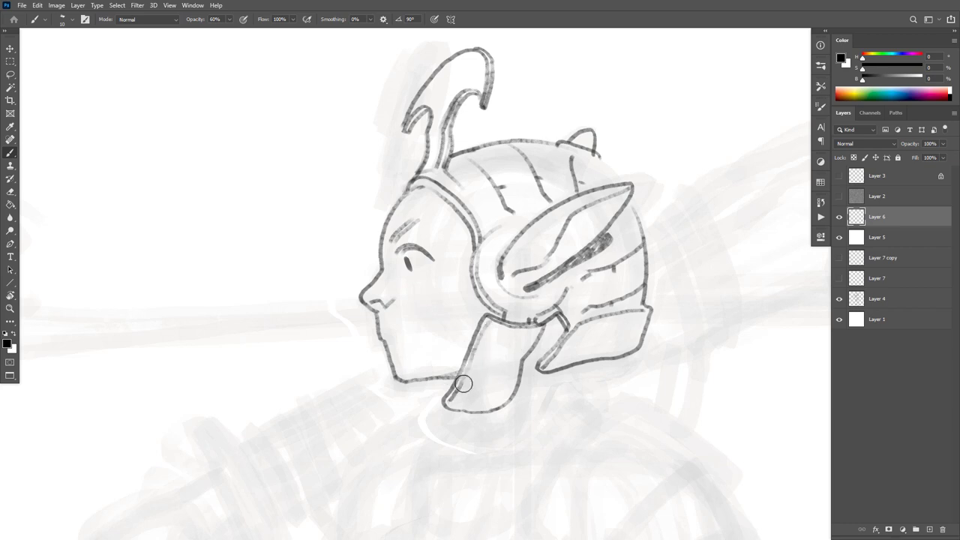
{"action": "left_click_drag", "start_coordinate": [472, 347], "coordinate": [462, 370]}
{"action": "mouse_move", "coordinate": [523, 356]}
{"action": "left_mouse_down"}
{"action": "mouse_move", "coordinate": [479, 356]}
{"action": "mouse_move", "coordinate": [497, 358]}
{"action": "mouse_move", "coordinate": [497, 390]}
{"action": "left_mouse_up"}
{"action": "scroll", "coordinate": [652, 263], "scroll_direction": "down", "scroll_amount": 5}
{"action": "scroll", "coordinate": [665, 270], "scroll_direction": "up", "scroll_amount": 3}
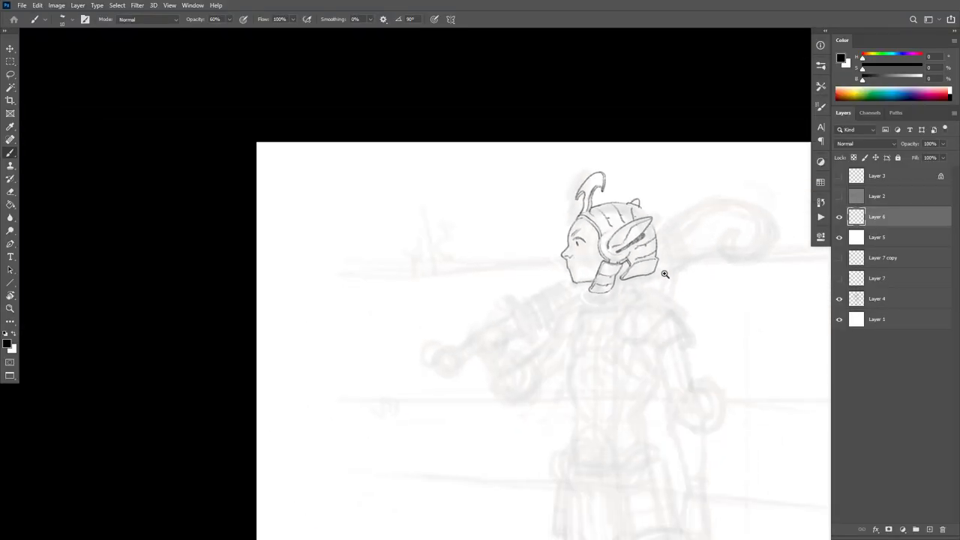
{"action": "scroll", "coordinate": [666, 259], "scroll_direction": "up", "scroll_amount": 2}
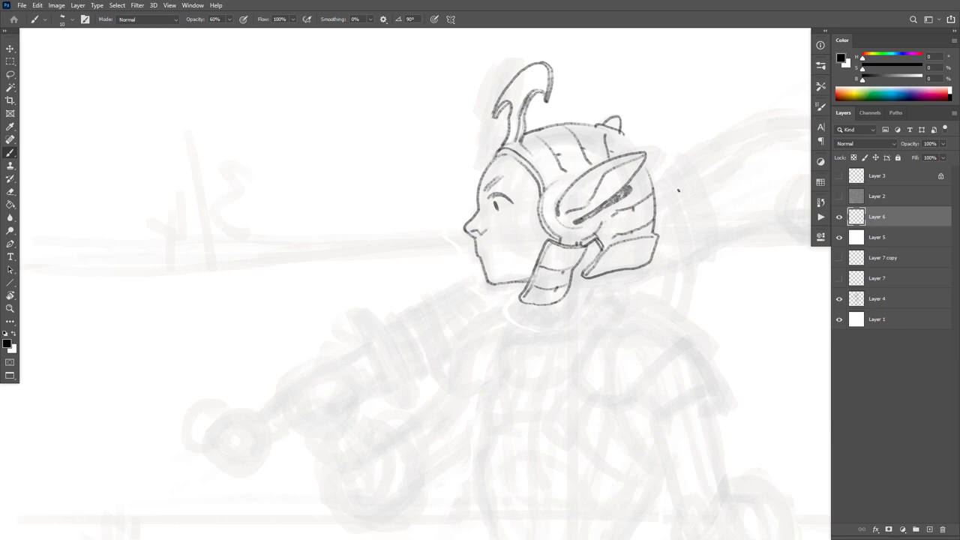
Erase the neck guard's protruding back corner and redraw the guard flush with the helmet, with an inner rim line.
{"action": "key", "text": "e"}
{"action": "mouse_move", "coordinate": [645, 241]}
{"action": "left_mouse_down"}
{"action": "mouse_move", "coordinate": [609, 252]}
{"action": "mouse_move", "coordinate": [657, 237]}
{"action": "left_mouse_up"}
{"action": "key", "text": "b"}
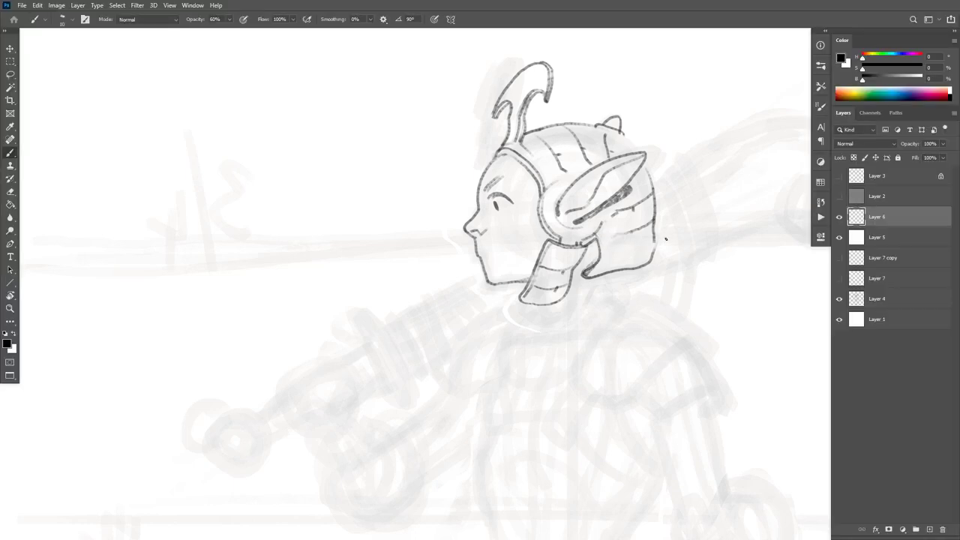
{"action": "left_click_drag", "start_coordinate": [588, 274], "coordinate": [606, 261]}
Draw a short horizontal mouth line on the face below the nose.
{"action": "left_click", "coordinate": [701, 216], "text": "alt"}
{"action": "left_click", "coordinate": [694, 242], "text": "ctrl"}
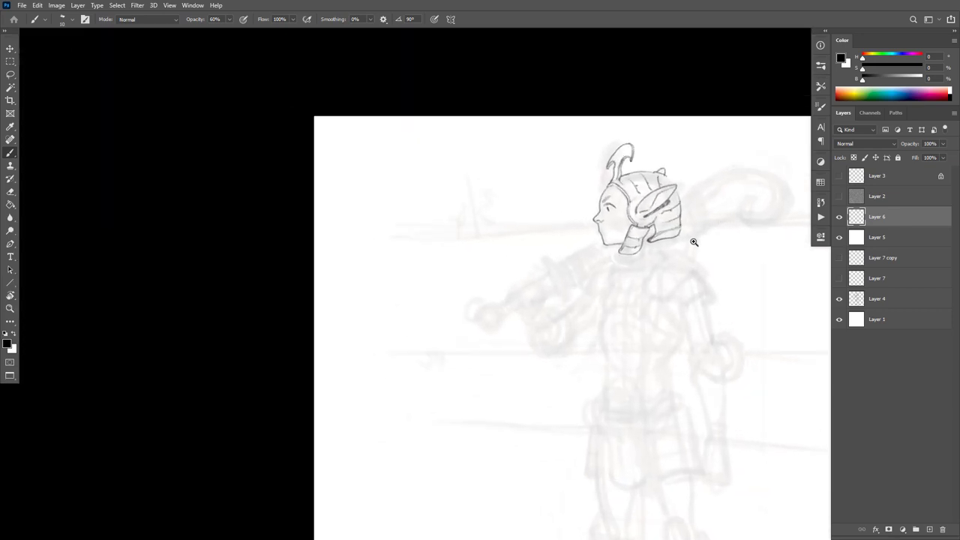
{"action": "scroll", "coordinate": [694, 242], "scroll_direction": "up", "scroll_amount": 5}
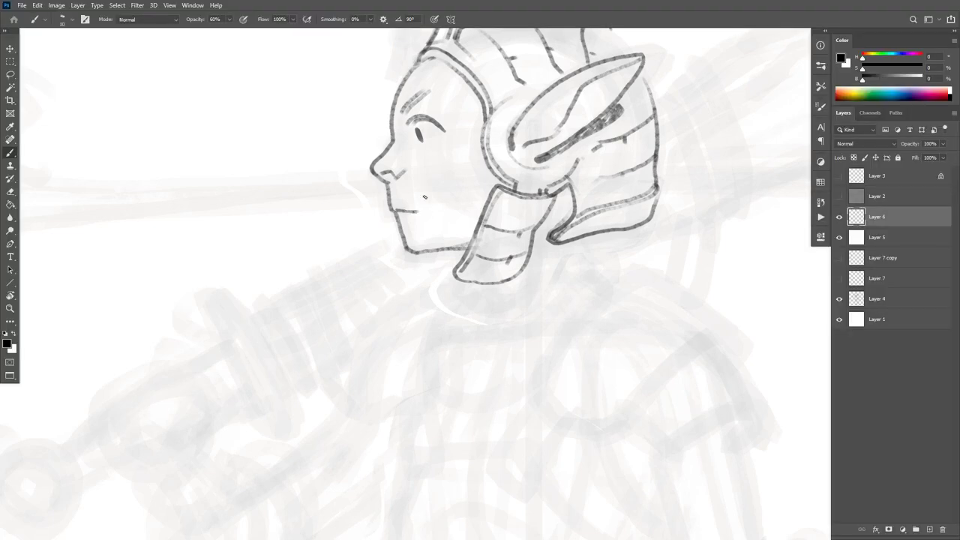
Draw the curved outline of the near shoulder plate with a doubled rim along its lower edge.
{"action": "left_click_drag", "start_coordinate": [692, 257], "coordinate": [720, 199]}
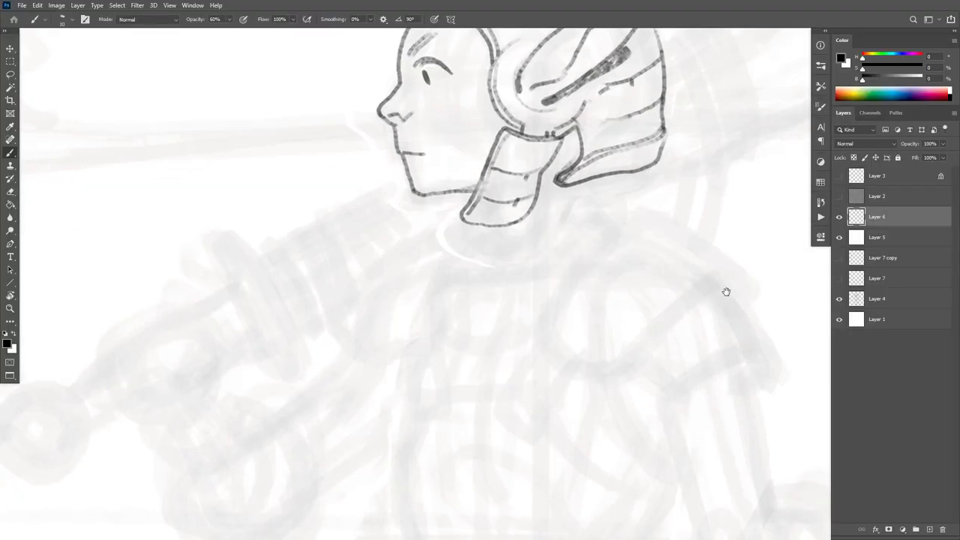
{"action": "left_click_drag", "start_coordinate": [725, 292], "coordinate": [653, 302]}
{"action": "mouse_move", "coordinate": [566, 350]}
{"action": "left_mouse_down"}
{"action": "mouse_move", "coordinate": [646, 279]}
{"action": "mouse_move", "coordinate": [664, 304]}
{"action": "mouse_move", "coordinate": [662, 277]}
{"action": "mouse_move", "coordinate": [618, 286]}
{"action": "mouse_move", "coordinate": [525, 369]}
{"action": "mouse_move", "coordinate": [481, 362]}
{"action": "mouse_move", "coordinate": [465, 342]}
{"action": "mouse_move", "coordinate": [465, 318]}
{"action": "mouse_move", "coordinate": [504, 258]}
{"action": "mouse_move", "coordinate": [571, 216]}
{"action": "left_mouse_up"}
{"action": "key", "text": "Tab"}
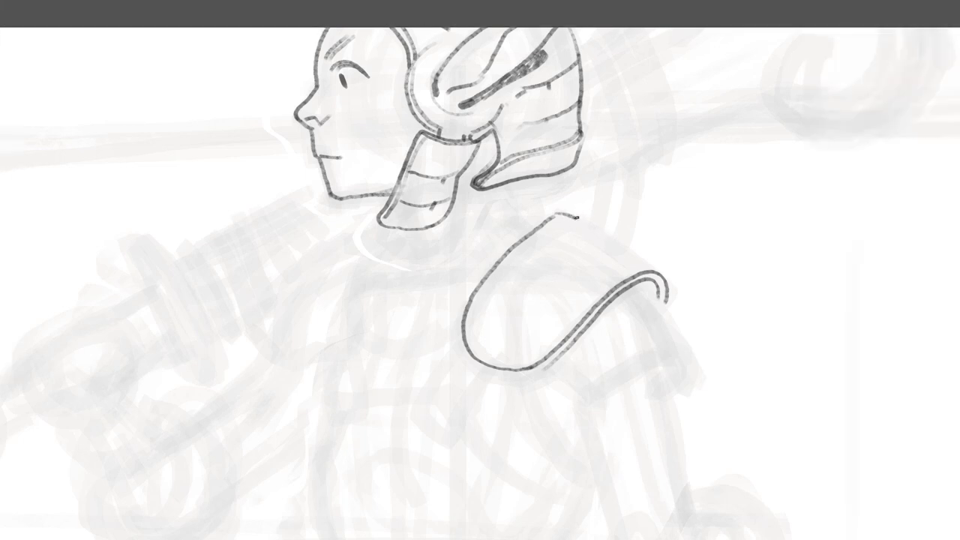
{"action": "key", "text": "Tab"}
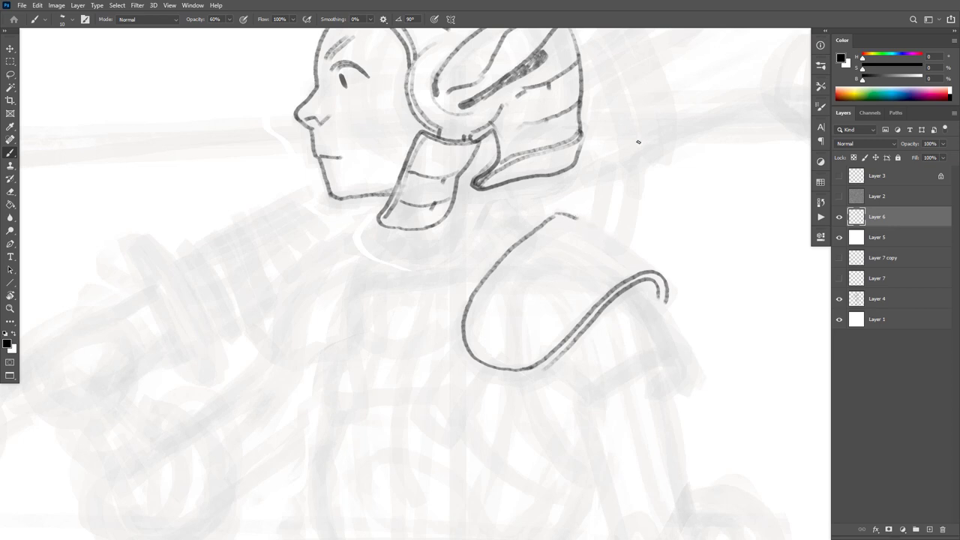
Clean up the shoulder plate's upper end, close its top edge to the rim, and add a parallel inner rim line.
{"action": "key", "text": "e"}
{"action": "mouse_move", "coordinate": [579, 221]}
{"action": "left_mouse_down"}
{"action": "mouse_move", "coordinate": [566, 214]}
{"action": "mouse_move", "coordinate": [543, 231]}
{"action": "mouse_move", "coordinate": [581, 217]}
{"action": "mouse_move", "coordinate": [537, 230]}
{"action": "mouse_move", "coordinate": [602, 235]}
{"action": "mouse_move", "coordinate": [665, 280]}
{"action": "mouse_move", "coordinate": [600, 274]}
{"action": "mouse_move", "coordinate": [524, 345]}
{"action": "mouse_move", "coordinate": [495, 342]}
{"action": "left_mouse_up"}
{"action": "key", "text": "b"}
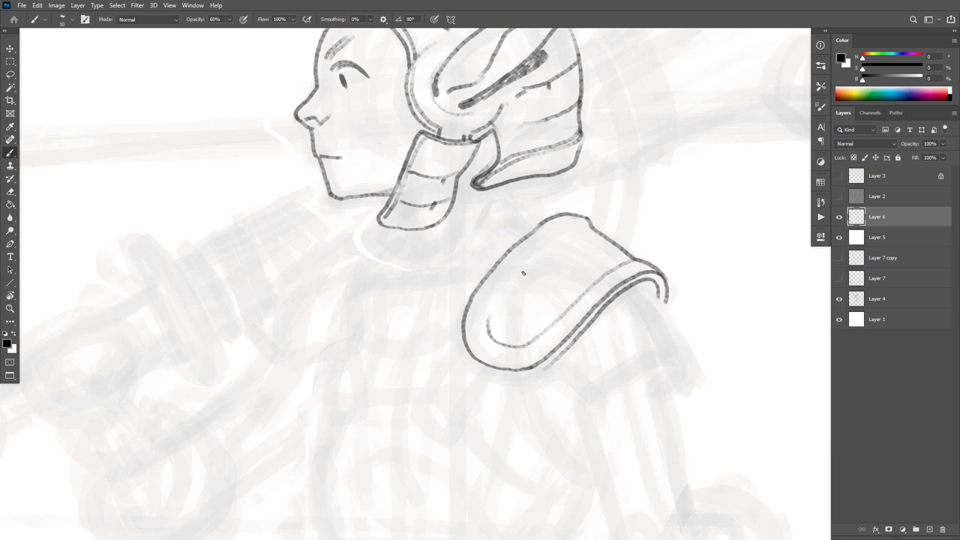
Add a diagonal contour line inside the upper part of the shoulder plate.
{"action": "left_click_drag", "start_coordinate": [523, 273], "coordinate": [573, 231]}
{"action": "mouse_move", "coordinate": [626, 288]}
{"action": "left_mouse_down"}
{"action": "mouse_move", "coordinate": [654, 266]}
{"action": "mouse_move", "coordinate": [711, 279]}
{"action": "mouse_move", "coordinate": [700, 288]}
{"action": "left_mouse_up"}
{"action": "left_click_drag", "start_coordinate": [699, 288], "coordinate": [709, 285]}
{"action": "mouse_move", "coordinate": [675, 246]}
{"action": "left_mouse_down"}
{"action": "mouse_move", "coordinate": [635, 225]}
{"action": "mouse_move", "coordinate": [582, 226]}
{"action": "mouse_move", "coordinate": [564, 237]}
{"action": "left_mouse_up"}
{"action": "scroll", "coordinate": [634, 225], "scroll_direction": "up", "scroll_amount": 1}
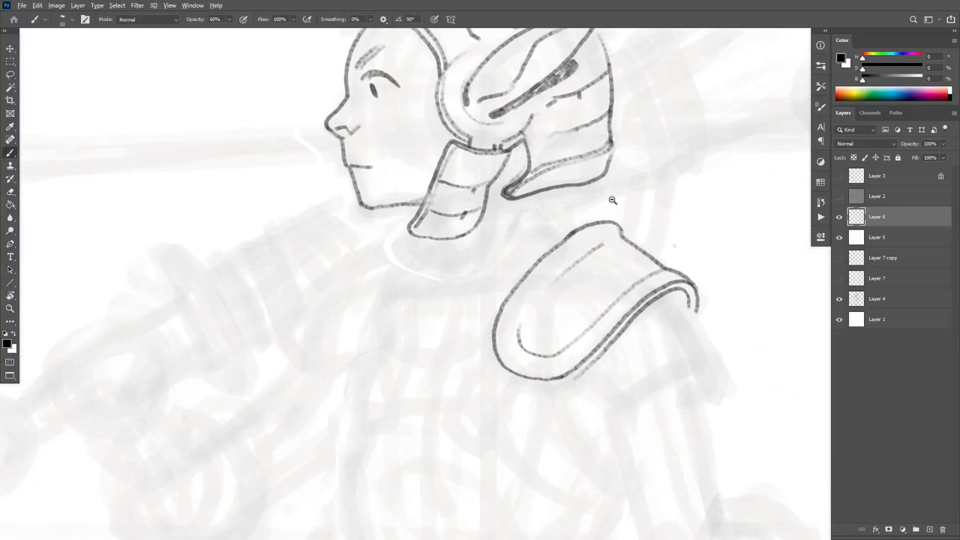
{"action": "scroll", "coordinate": [612, 200], "scroll_direction": "down", "scroll_amount": 5}
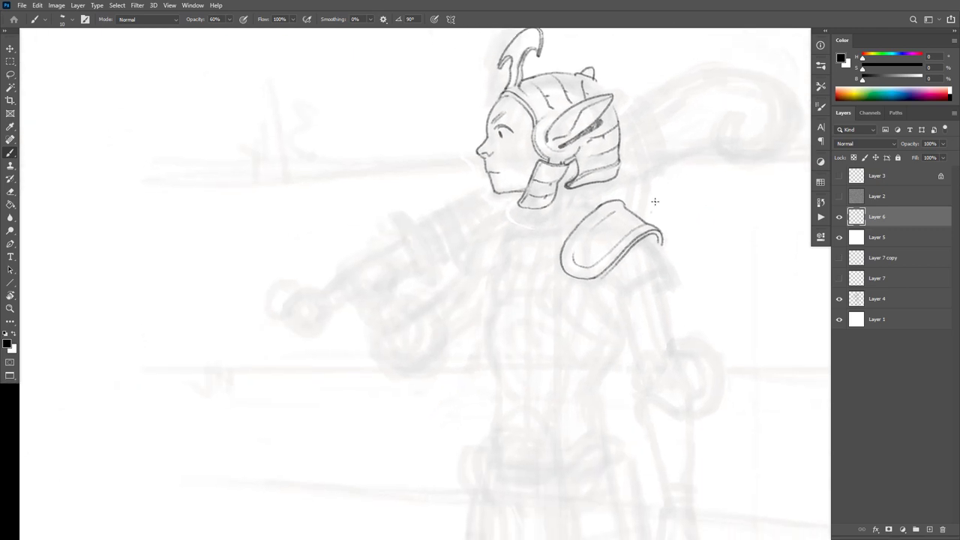
{"action": "scroll", "coordinate": [636, 224], "scroll_direction": "up", "scroll_amount": 2}
{"action": "key", "text": "e"}
{"action": "scroll", "coordinate": [611, 198], "scroll_direction": "up", "scroll_amount": 2}
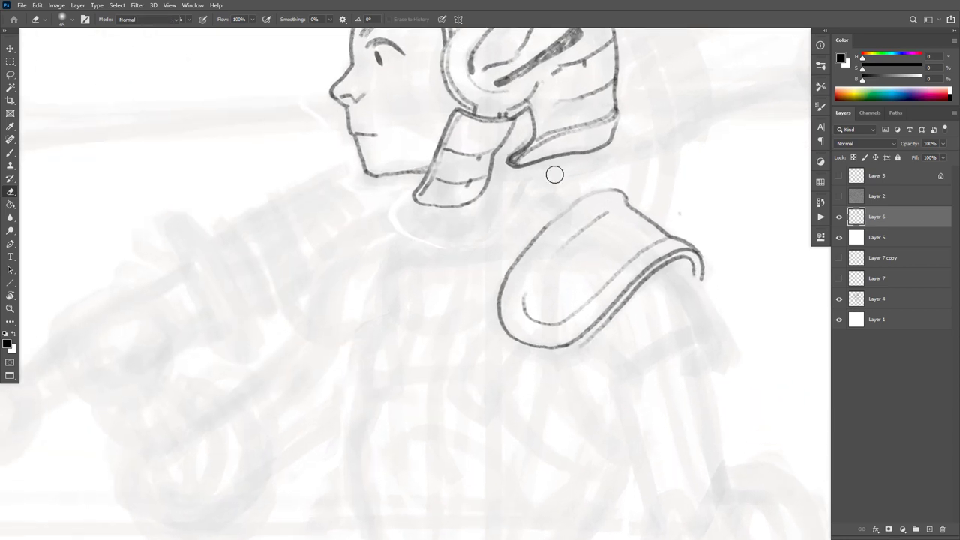
Draw short vertical neck lines below the back of the helmet and below the cheek guard.
{"action": "key", "text": "b"}
{"action": "left_click_drag", "start_coordinate": [550, 157], "coordinate": [548, 179]}
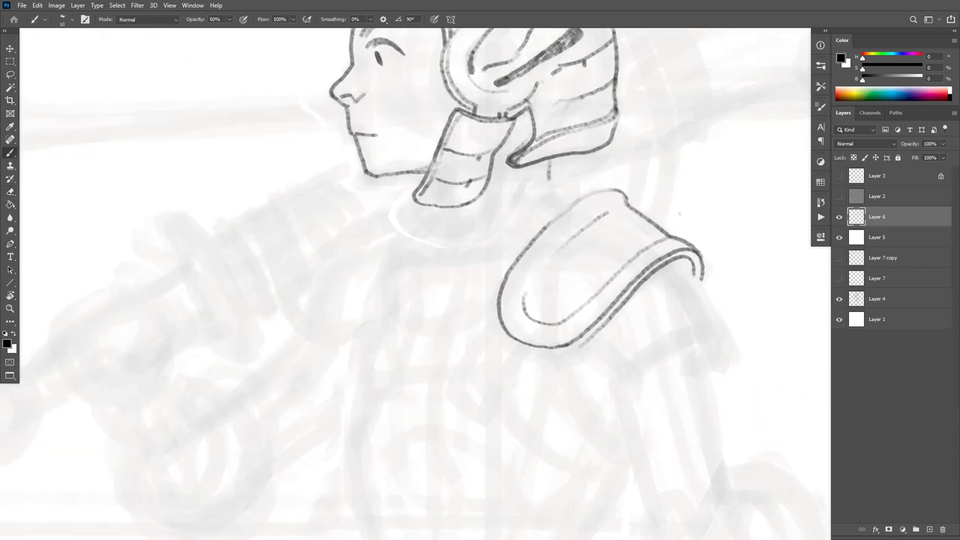
{"action": "left_click_drag", "start_coordinate": [457, 198], "coordinate": [458, 227]}
{"action": "left_click_drag", "start_coordinate": [552, 182], "coordinate": [575, 198]}
{"action": "key", "text": "ctrl+z"}
Draw a second armour plate beneath the near shoulder plate, with an inner band line and hatching in the gap between them.
{"action": "left_click_drag", "start_coordinate": [632, 372], "coordinate": [724, 324]}
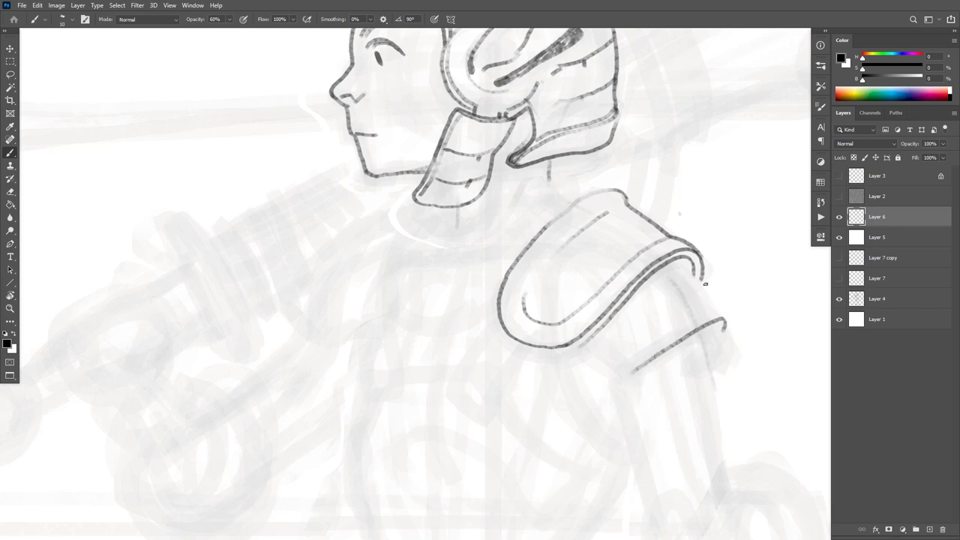
{"action": "mouse_move", "coordinate": [686, 265]}
{"action": "left_mouse_down"}
{"action": "mouse_move", "coordinate": [724, 334]}
{"action": "mouse_move", "coordinate": [722, 327]}
{"action": "mouse_move", "coordinate": [631, 380]}
{"action": "mouse_move", "coordinate": [584, 341]}
{"action": "left_mouse_up"}
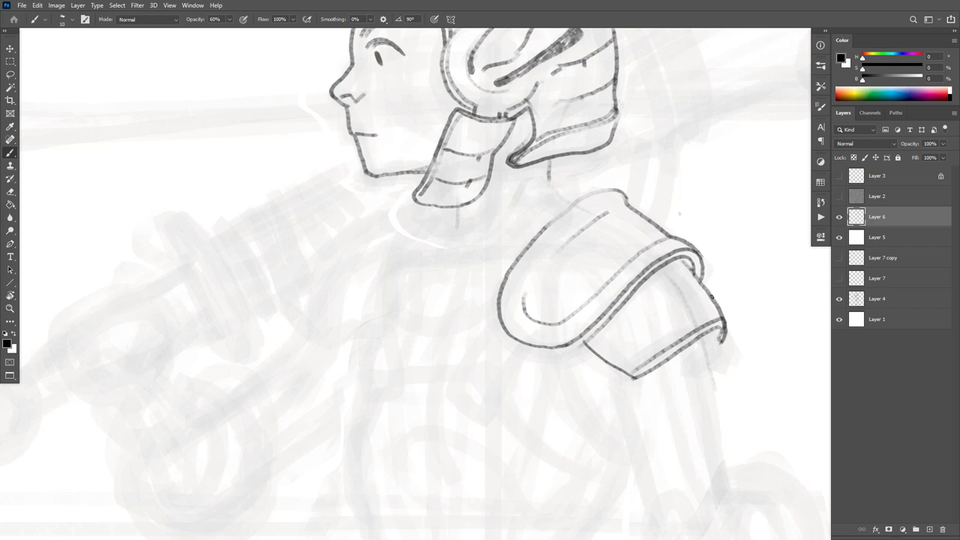
{"action": "left_click_drag", "start_coordinate": [712, 297], "coordinate": [636, 339]}
{"action": "mouse_move", "coordinate": [687, 268]}
{"action": "left_mouse_down"}
{"action": "mouse_move", "coordinate": [607, 328]}
{"action": "mouse_move", "coordinate": [684, 270]}
{"action": "mouse_move", "coordinate": [672, 271]}
{"action": "left_mouse_up"}
{"action": "mouse_move", "coordinate": [675, 258]}
{"action": "left_mouse_down"}
{"action": "mouse_move", "coordinate": [590, 350]}
{"action": "mouse_move", "coordinate": [576, 342]}
{"action": "mouse_move", "coordinate": [629, 381]}
{"action": "left_mouse_up"}
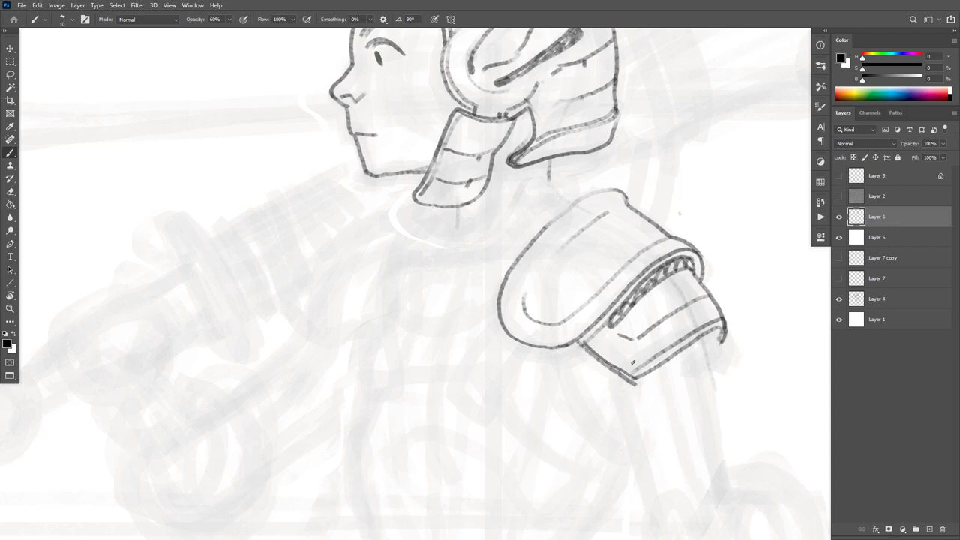
Erase and redraw the second plate's lower edge with a curled outer corner, and add a parallel line along its inner side.
{"action": "key", "text": "ctrl+z"}
{"action": "key", "text": "e"}
{"action": "left_click_drag", "start_coordinate": [722, 328], "coordinate": [635, 380]}
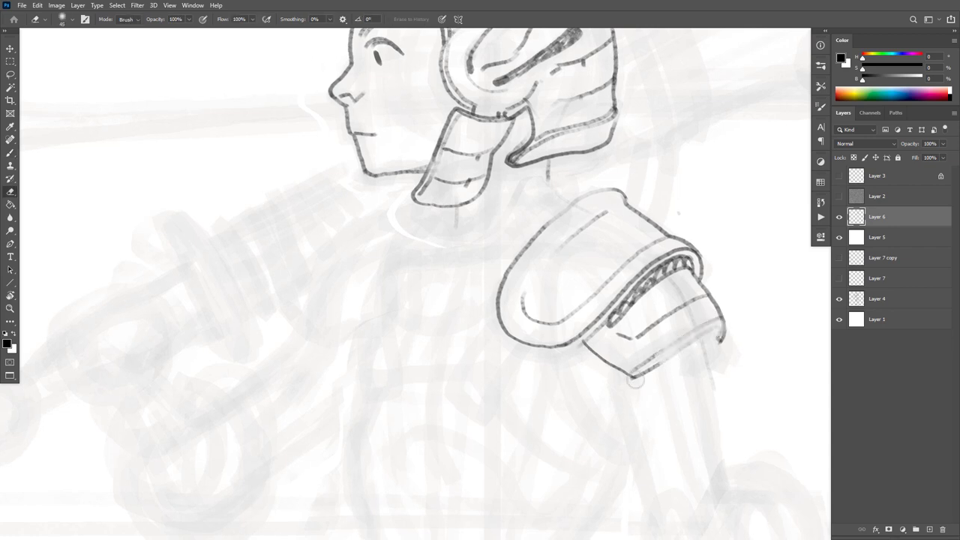
{"action": "key", "text": "b"}
{"action": "mouse_move", "coordinate": [723, 330]}
{"action": "left_mouse_down"}
{"action": "mouse_move", "coordinate": [716, 343]}
{"action": "mouse_move", "coordinate": [630, 380]}
{"action": "left_mouse_up"}
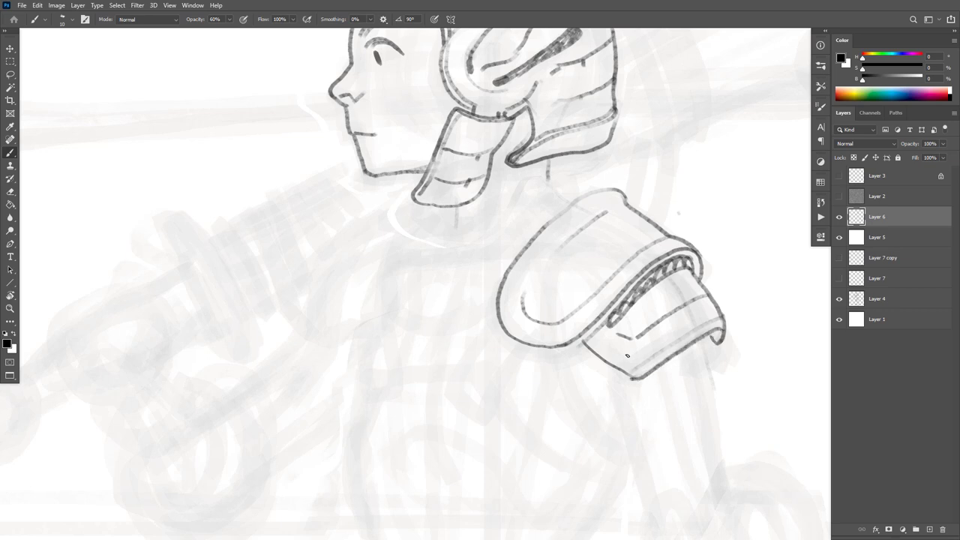
{"action": "key", "text": "e"}
{"action": "key", "text": "b"}
{"action": "mouse_move", "coordinate": [584, 342]}
{"action": "left_mouse_down"}
{"action": "mouse_move", "coordinate": [640, 379]}
{"action": "mouse_move", "coordinate": [607, 354]}
{"action": "mouse_move", "coordinate": [641, 365]}
{"action": "left_mouse_up"}
Draw a slanting line down the chest from the near shoulder plate and a faint centre line down from the neck.
{"action": "left_click_drag", "start_coordinate": [672, 236], "coordinate": [692, 227]}
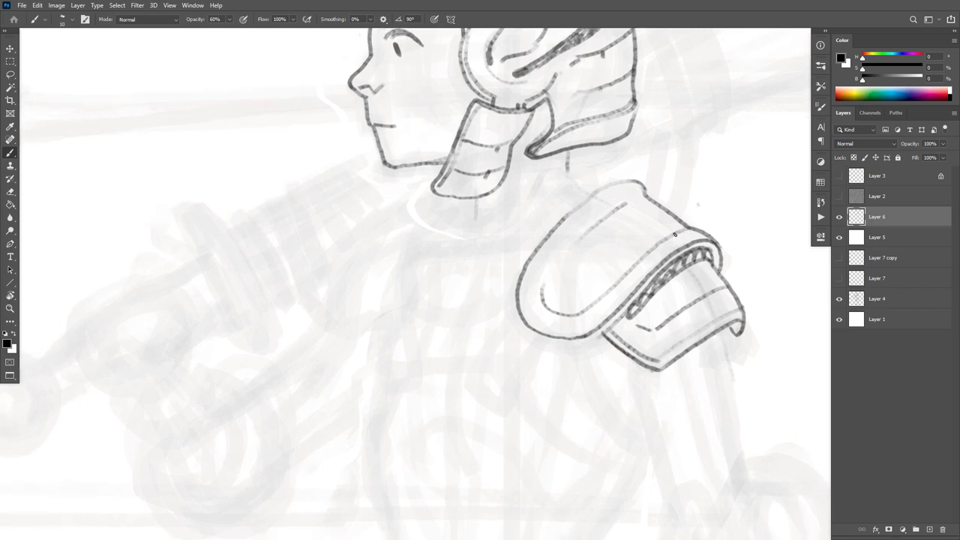
{"action": "mouse_move", "coordinate": [658, 272]}
{"action": "left_mouse_down"}
{"action": "mouse_move", "coordinate": [722, 199]}
{"action": "mouse_move", "coordinate": [688, 275]}
{"action": "mouse_move", "coordinate": [699, 308]}
{"action": "left_mouse_up"}
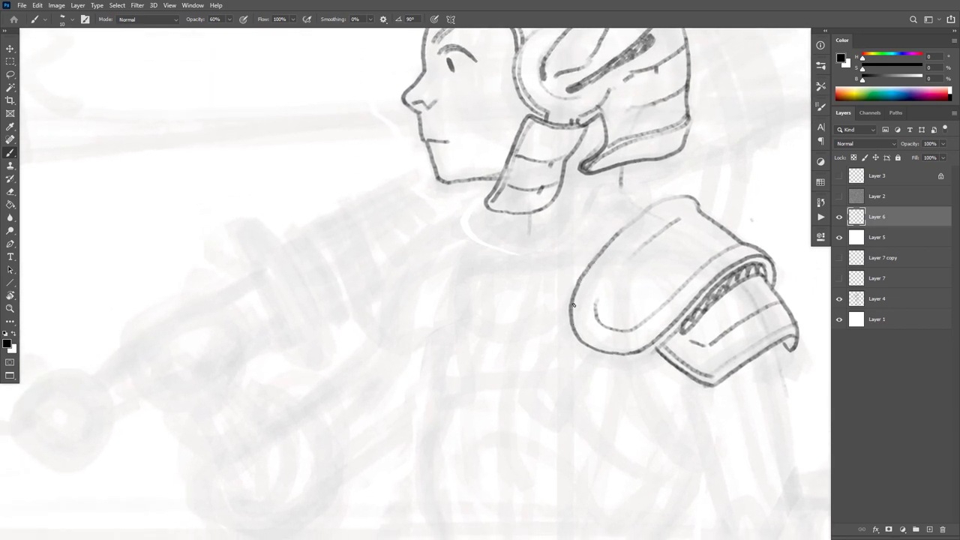
{"action": "left_click_drag", "start_coordinate": [572, 305], "coordinate": [525, 389]}
{"action": "mouse_move", "coordinate": [641, 334]}
{"action": "left_mouse_down"}
{"action": "mouse_move", "coordinate": [635, 251]}
{"action": "mouse_move", "coordinate": [576, 320]}
{"action": "left_mouse_up"}
{"action": "left_click", "coordinate": [635, 252], "text": "alt"}
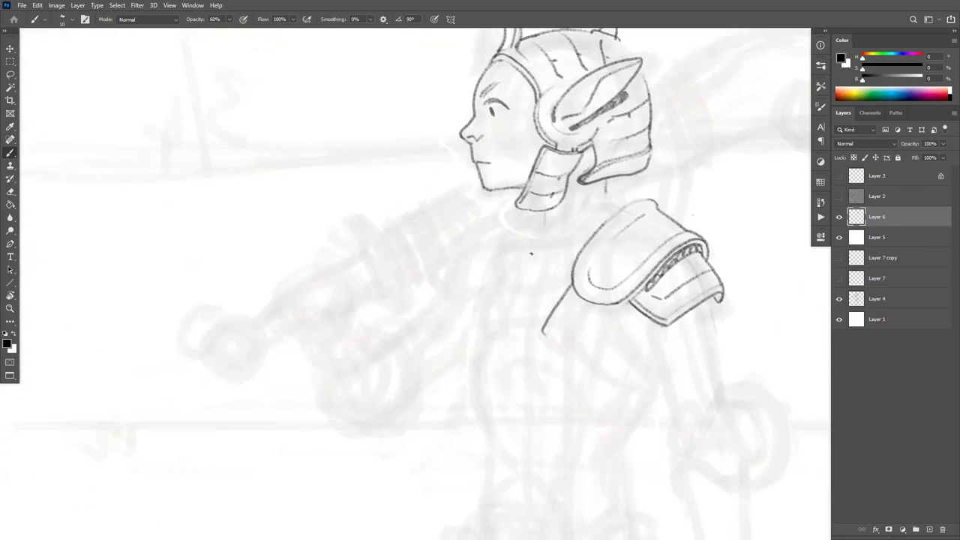
{"action": "left_click_drag", "start_coordinate": [541, 229], "coordinate": [517, 300]}
Draw the torso's front contour down to the waist and a short contour on the opposite side of the waist.
{"action": "left_click_drag", "start_coordinate": [472, 306], "coordinate": [468, 366]}
{"action": "key", "text": "ctrl+z"}
{"action": "left_click_drag", "start_coordinate": [469, 301], "coordinate": [474, 419]}
{"action": "left_click_drag", "start_coordinate": [660, 371], "coordinate": [647, 405]}
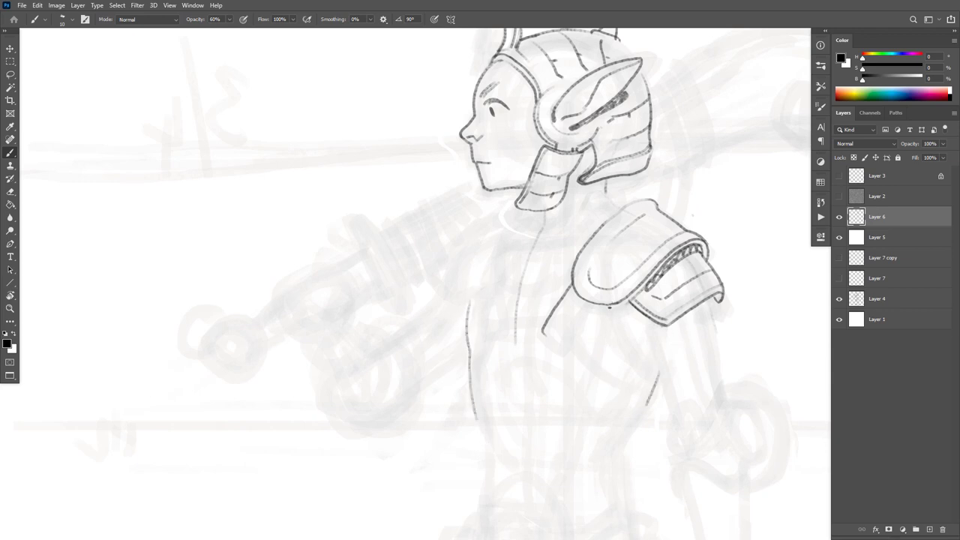
Draw the curved armhole edge, both sides of the near upper arm, and a small rounded flap below the near shoulder armour.
{"action": "mouse_move", "coordinate": [610, 308]}
{"action": "left_mouse_down"}
{"action": "mouse_move", "coordinate": [622, 345]}
{"action": "mouse_move", "coordinate": [655, 371]}
{"action": "left_mouse_up"}
{"action": "left_click_drag", "start_coordinate": [646, 318], "coordinate": [674, 422]}
{"action": "key", "text": "Tab"}
{"action": "key", "text": "Tab"}
{"action": "left_click_drag", "start_coordinate": [714, 306], "coordinate": [727, 389]}
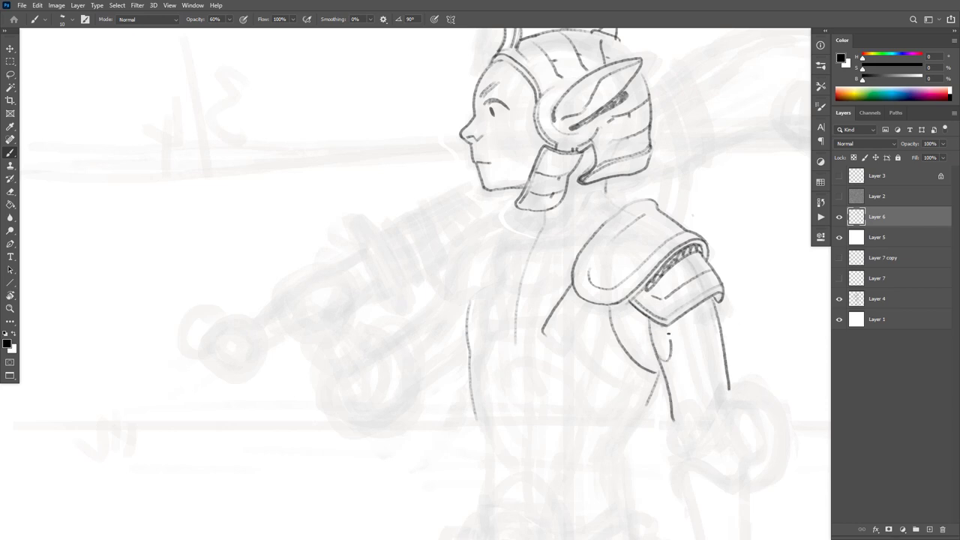
{"action": "left_click_drag", "start_coordinate": [676, 323], "coordinate": [657, 364]}
Draw the upper and lower contours of the far arm and lighten the line over its shoulder.
{"action": "left_click_drag", "start_coordinate": [484, 234], "coordinate": [405, 322]}
{"action": "left_click_drag", "start_coordinate": [404, 402], "coordinate": [466, 355]}
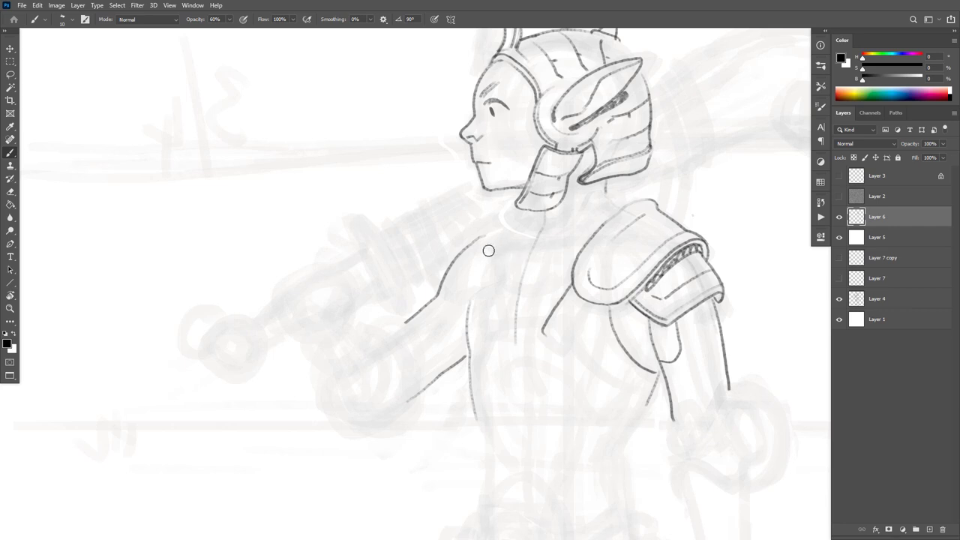
{"action": "left_click_drag", "start_coordinate": [478, 240], "coordinate": [454, 272]}
Draw the raised collar around the back of the neck with a doubled curve toward the near shoulder plate, and try a front neckline arc.
{"action": "mouse_move", "coordinate": [574, 193]}
{"action": "left_mouse_down"}
{"action": "mouse_move", "coordinate": [614, 182]}
{"action": "mouse_move", "coordinate": [558, 205]}
{"action": "left_mouse_up"}
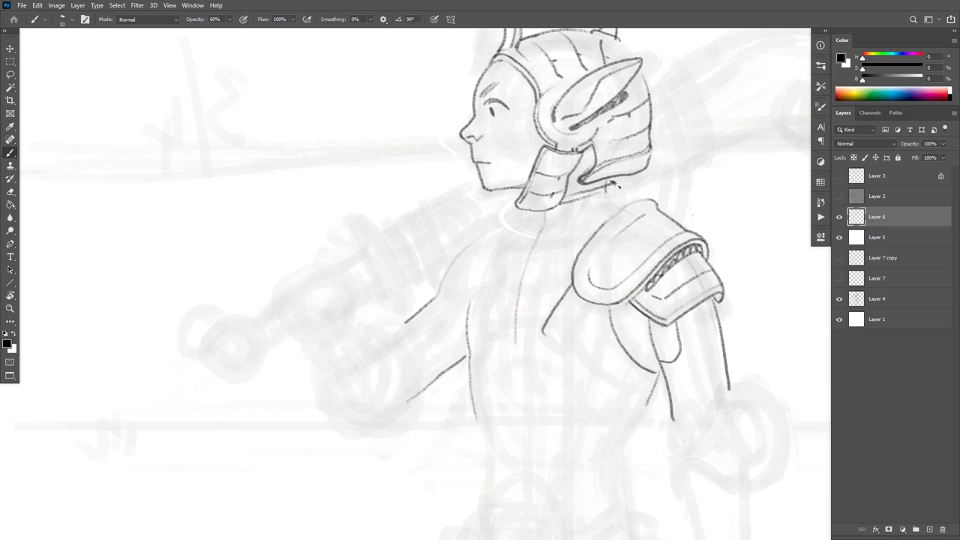
{"action": "mouse_move", "coordinate": [620, 189]}
{"action": "left_mouse_down"}
{"action": "mouse_move", "coordinate": [572, 222]}
{"action": "mouse_move", "coordinate": [564, 255]}
{"action": "left_mouse_up"}
{"action": "mouse_move", "coordinate": [622, 191]}
{"action": "left_mouse_down"}
{"action": "mouse_move", "coordinate": [614, 183]}
{"action": "mouse_move", "coordinate": [627, 204]}
{"action": "mouse_move", "coordinate": [642, 200]}
{"action": "mouse_move", "coordinate": [632, 194]}
{"action": "mouse_move", "coordinate": [575, 234]}
{"action": "left_mouse_up"}
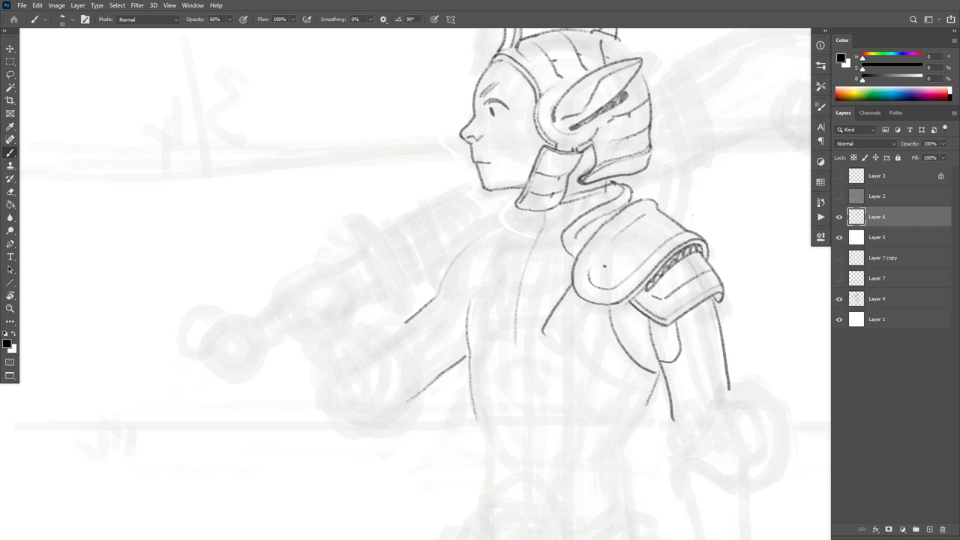
{"action": "mouse_move", "coordinate": [534, 224]}
{"action": "left_mouse_down"}
{"action": "mouse_move", "coordinate": [510, 238]}
{"action": "mouse_move", "coordinate": [516, 215]}
{"action": "left_mouse_up"}
{"action": "key", "text": "ctrl+z"}
{"action": "key", "text": "ctrl+z"}
{"action": "key", "text": "ctrl+z"}
Draw the rounded outline of the far shoulder plate and double its edge beside the neck.
{"action": "mouse_move", "coordinate": [509, 260]}
{"action": "left_mouse_down"}
{"action": "mouse_move", "coordinate": [499, 222]}
{"action": "mouse_move", "coordinate": [510, 208]}
{"action": "left_mouse_up"}
{"action": "mouse_move", "coordinate": [510, 205]}
{"action": "left_mouse_down"}
{"action": "mouse_move", "coordinate": [457, 237]}
{"action": "mouse_move", "coordinate": [472, 281]}
{"action": "left_mouse_up"}
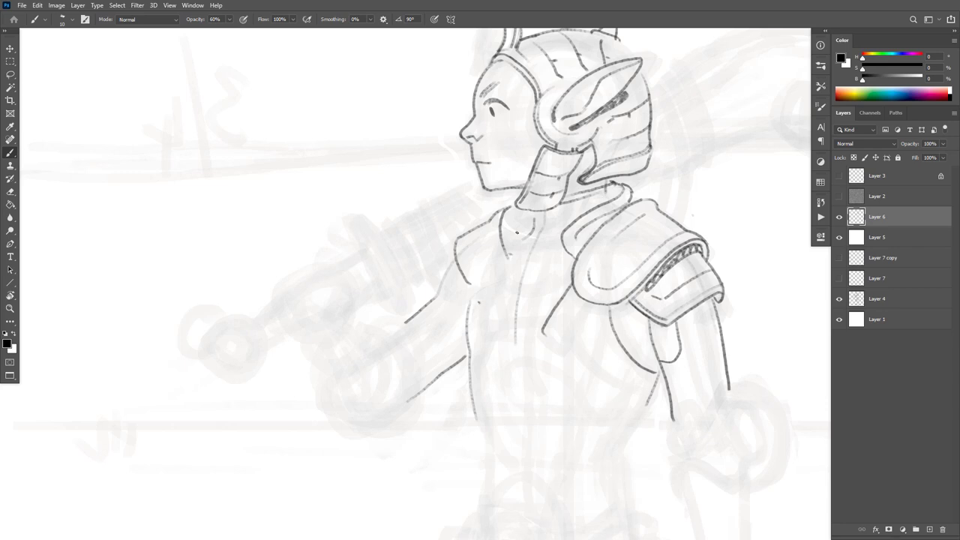
{"action": "key", "text": "e"}
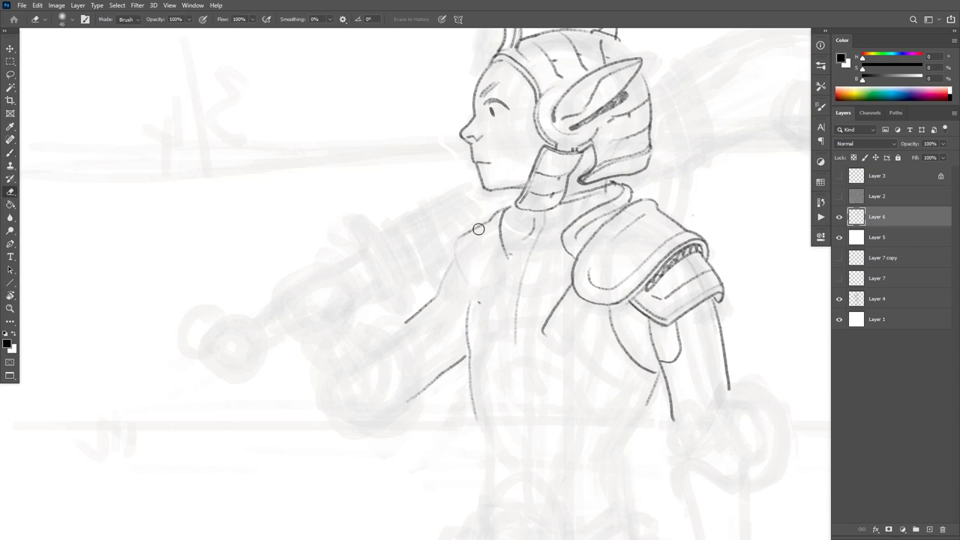
{"action": "key", "text": "b"}
{"action": "mouse_move", "coordinate": [461, 232]}
{"action": "left_mouse_down"}
{"action": "mouse_move", "coordinate": [453, 264]}
{"action": "mouse_move", "coordinate": [474, 298]}
{"action": "mouse_move", "coordinate": [499, 288]}
{"action": "mouse_move", "coordinate": [507, 257]}
{"action": "left_mouse_up"}
{"action": "left_click_drag", "start_coordinate": [505, 208], "coordinate": [502, 280]}
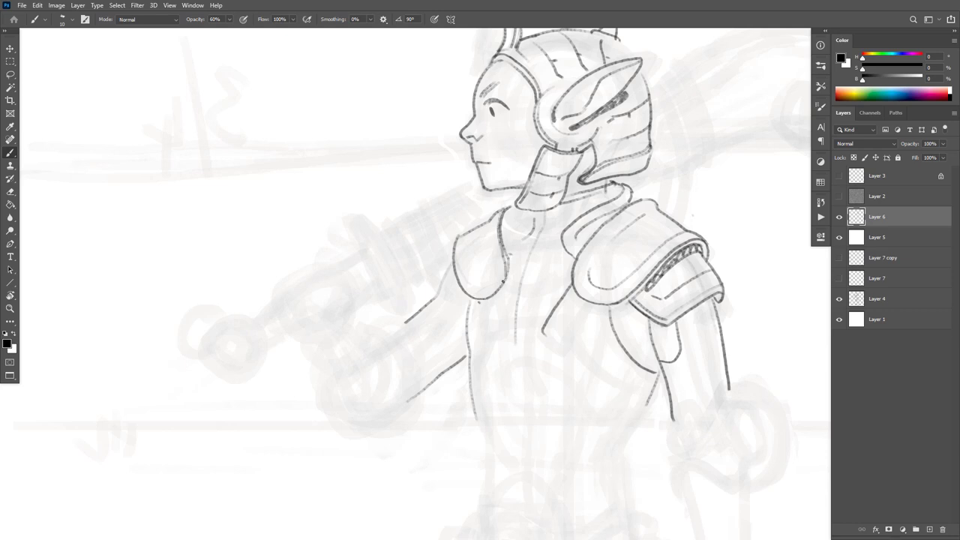
{"action": "left_click_drag", "start_coordinate": [508, 216], "coordinate": [507, 238]}
Erase the stray arc at the front neckline and clean up the lines where the neck meets the back collar.
{"action": "key", "text": "e"}
{"action": "left_click_drag", "start_coordinate": [535, 220], "coordinate": [529, 232]}
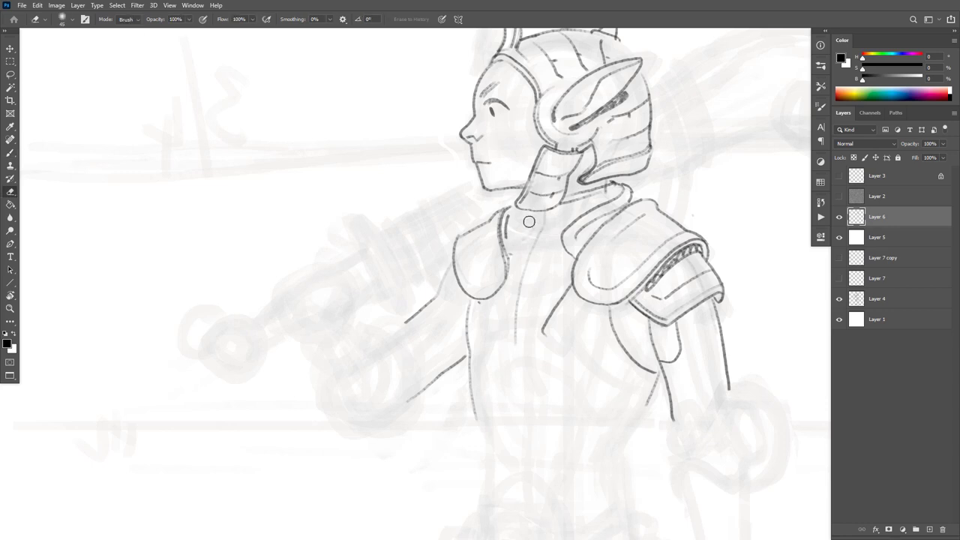
{"action": "key", "text": "b"}
{"action": "key", "text": "e"}
{"action": "mouse_move", "coordinate": [609, 188]}
{"action": "left_mouse_down"}
{"action": "mouse_move", "coordinate": [561, 204]}
{"action": "mouse_move", "coordinate": [618, 183]}
{"action": "left_mouse_up"}
{"action": "key", "text": "b"}
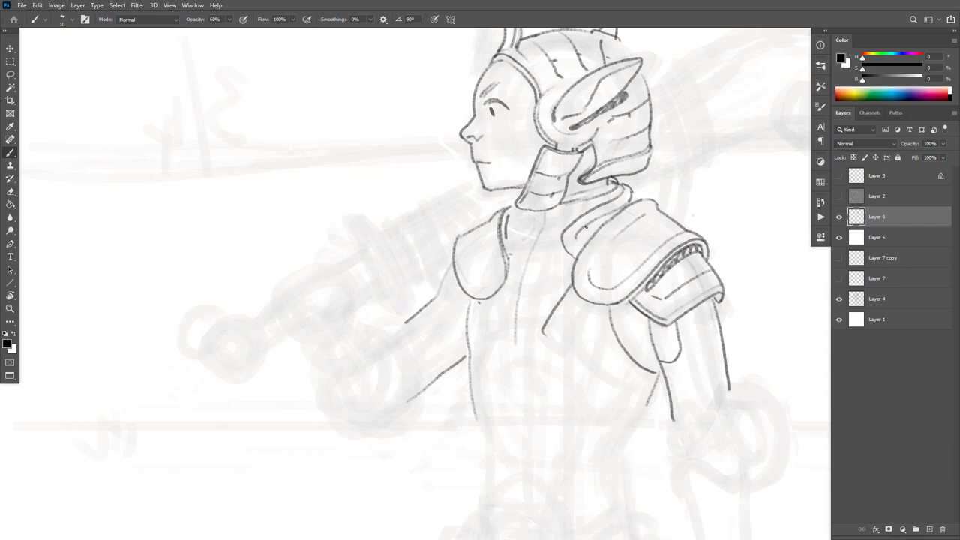
Draw the chest plate's curved lower edge between the shoulder plates and a small doubled loop at the front neckline.
{"action": "left_click_drag", "start_coordinate": [506, 288], "coordinate": [565, 285]}
{"action": "key", "text": "ctrl+z"}
{"action": "mouse_move", "coordinate": [506, 285]}
{"action": "left_mouse_down"}
{"action": "mouse_move", "coordinate": [519, 298]}
{"action": "mouse_move", "coordinate": [573, 286]}
{"action": "left_mouse_up"}
{"action": "mouse_move", "coordinate": [525, 213]}
{"action": "left_mouse_down"}
{"action": "mouse_move", "coordinate": [533, 235]}
{"action": "mouse_move", "coordinate": [513, 248]}
{"action": "left_mouse_up"}
{"action": "mouse_move", "coordinate": [519, 210]}
{"action": "left_mouse_down"}
{"action": "mouse_move", "coordinate": [514, 237]}
{"action": "mouse_move", "coordinate": [509, 221]}
{"action": "left_mouse_up"}
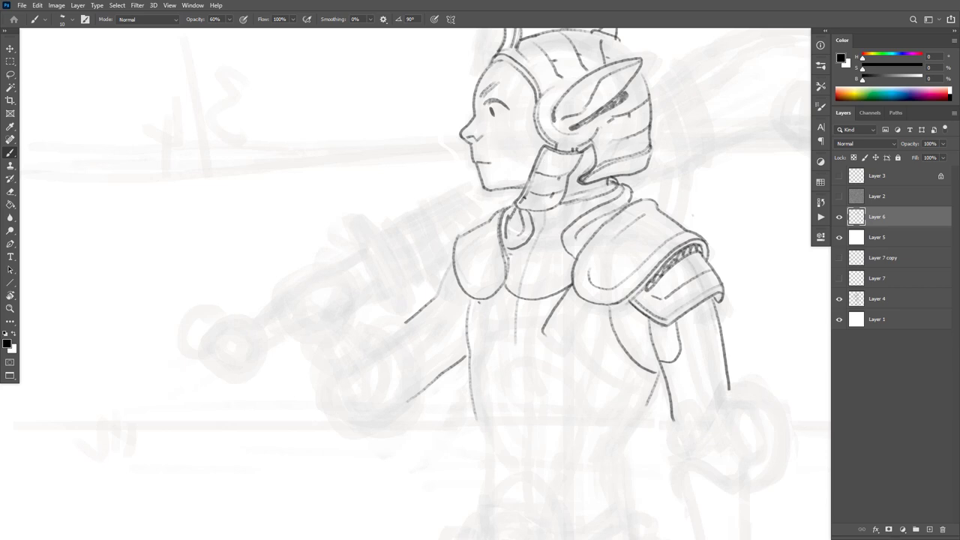
Add an inner line to the collar fold and darken the gaps between the helmet, cheek guard and neck.
{"action": "left_click_drag", "start_coordinate": [588, 225], "coordinate": [579, 241]}
{"action": "mouse_move", "coordinate": [611, 181]}
{"action": "left_mouse_down"}
{"action": "mouse_move", "coordinate": [568, 196]}
{"action": "mouse_move", "coordinate": [602, 185]}
{"action": "left_mouse_up"}
{"action": "mouse_move", "coordinate": [595, 153]}
{"action": "left_mouse_down"}
{"action": "mouse_move", "coordinate": [570, 181]}
{"action": "mouse_move", "coordinate": [593, 149]}
{"action": "left_mouse_up"}
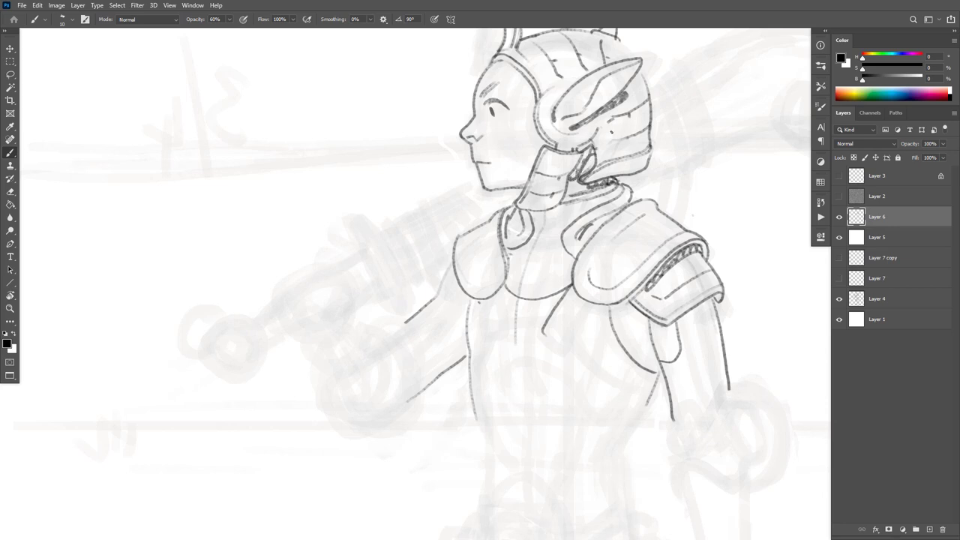
{"action": "key", "text": "ctrl+z"}
{"action": "mouse_move", "coordinate": [587, 157]}
{"action": "left_mouse_down"}
{"action": "mouse_move", "coordinate": [578, 171]}
{"action": "mouse_move", "coordinate": [593, 147]}
{"action": "mouse_move", "coordinate": [558, 205]}
{"action": "left_mouse_up"}
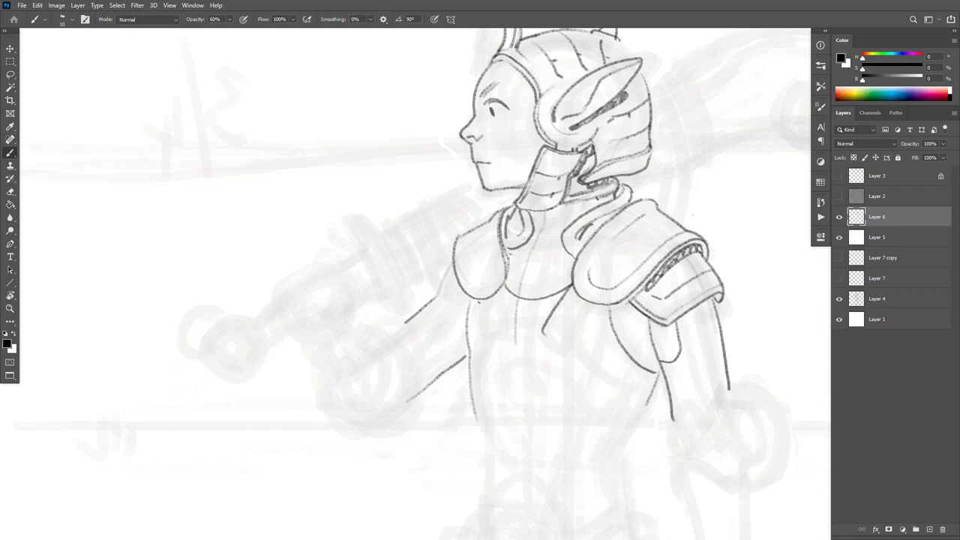
Darken the collar's rear end and redraw the inner collar curve along the near shoulder plate.
{"action": "left_click_drag", "start_coordinate": [597, 198], "coordinate": [583, 204]}
{"action": "key", "text": "Tab"}
{"action": "key", "text": "Tab"}
{"action": "left_click_drag", "start_coordinate": [621, 189], "coordinate": [617, 197]}
{"action": "mouse_move", "coordinate": [563, 243]}
{"action": "left_mouse_down"}
{"action": "mouse_move", "coordinate": [591, 217]}
{"action": "mouse_move", "coordinate": [582, 234]}
{"action": "mouse_move", "coordinate": [587, 225]}
{"action": "mouse_move", "coordinate": [573, 225]}
{"action": "mouse_move", "coordinate": [560, 239]}
{"action": "mouse_move", "coordinate": [597, 209]}
{"action": "mouse_move", "coordinate": [564, 248]}
{"action": "left_mouse_up"}
{"action": "key", "text": "ctrl+z"}
{"action": "key", "text": "ctrl+z"}
{"action": "key", "text": "e"}
{"action": "key", "text": "b"}
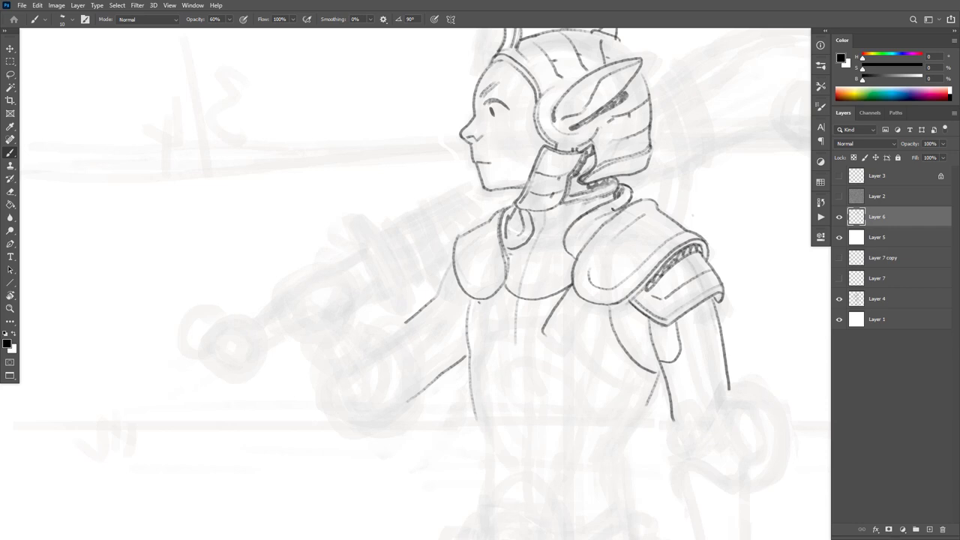
{"action": "left_click_drag", "start_coordinate": [618, 209], "coordinate": [574, 243]}
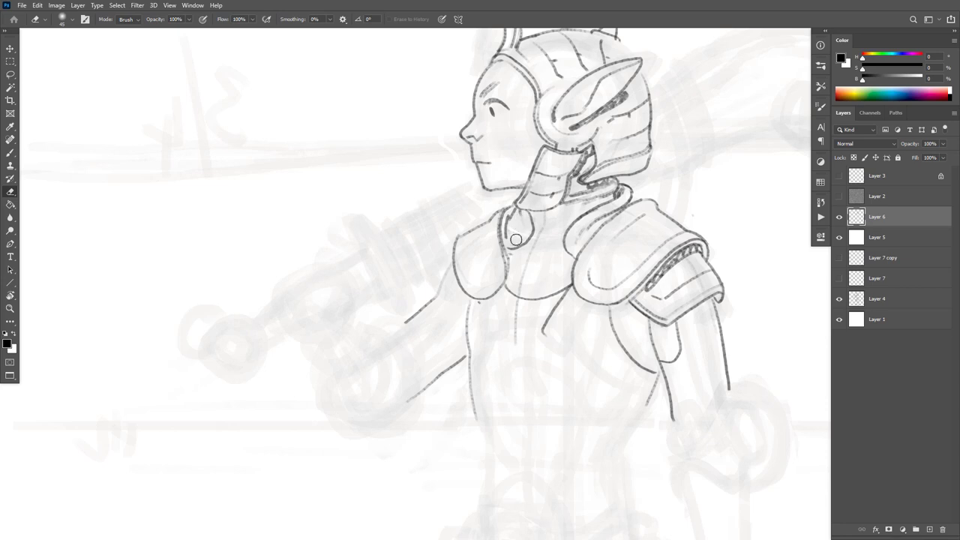
Touch up the front neckline loop and draw the front of the neck beneath the chin.
{"action": "key", "text": "5"}
{"action": "left_click_drag", "start_coordinate": [518, 209], "coordinate": [518, 231]}
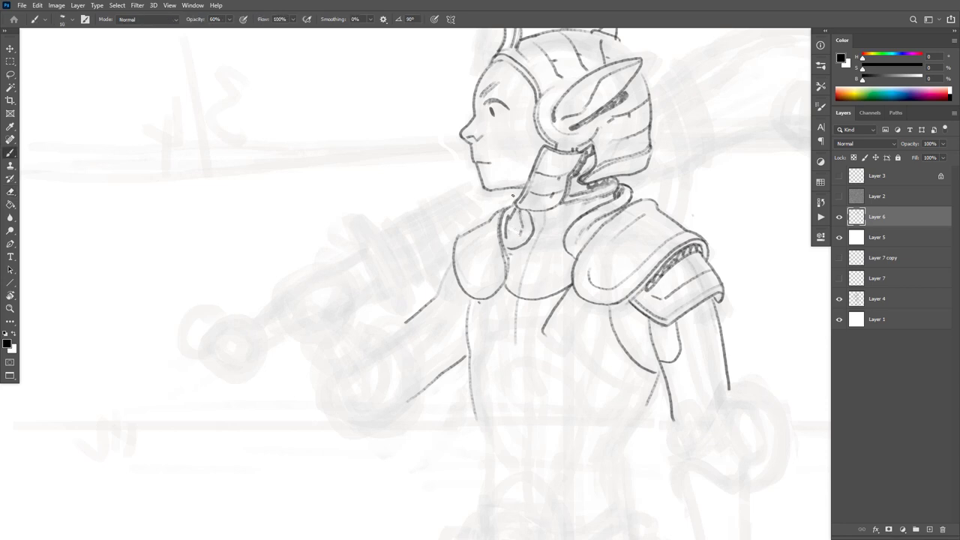
{"action": "mouse_move", "coordinate": [514, 186]}
{"action": "left_mouse_down"}
{"action": "mouse_move", "coordinate": [502, 207]}
{"action": "mouse_move", "coordinate": [526, 179]}
{"action": "mouse_move", "coordinate": [508, 207]}
{"action": "left_mouse_up"}
{"action": "key", "text": "ctrl+z"}
{"action": "key", "text": "ctrl+z"}
Draw two round rivets on the face of the near shoulder plate.
{"action": "mouse_move", "coordinate": [675, 321]}
{"action": "left_mouse_down"}
{"action": "mouse_move", "coordinate": [684, 354]}
{"action": "mouse_move", "coordinate": [709, 337]}
{"action": "mouse_move", "coordinate": [713, 346]}
{"action": "left_mouse_up"}
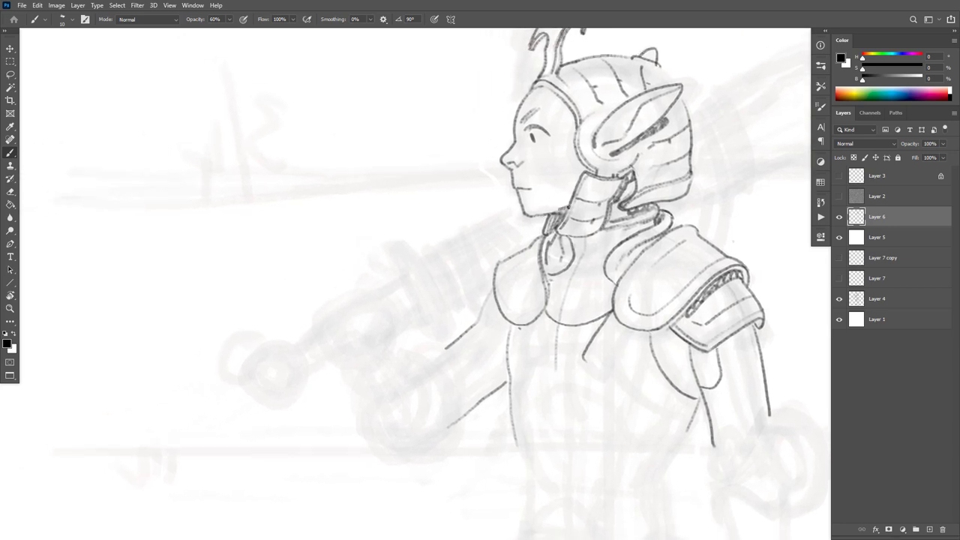
{"action": "key", "text": "ctrl+z"}
{"action": "left_click_drag", "start_coordinate": [565, 159], "coordinate": [559, 168]}
{"action": "scroll", "coordinate": [568, 148], "scroll_direction": "down", "scroll_amount": 3}
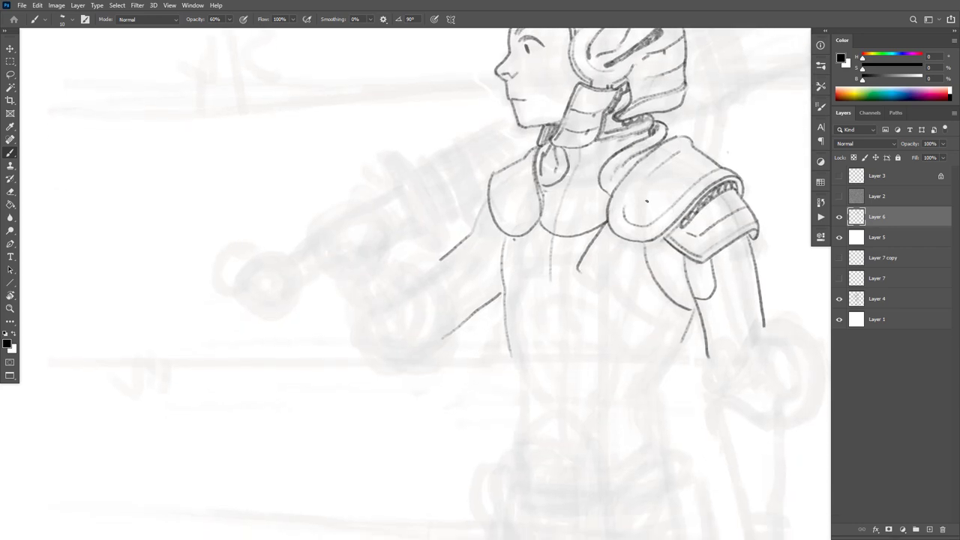
{"action": "mouse_move", "coordinate": [647, 201]}
{"action": "left_mouse_down"}
{"action": "mouse_move", "coordinate": [639, 198]}
{"action": "mouse_move", "coordinate": [651, 210]}
{"action": "mouse_move", "coordinate": [649, 196]}
{"action": "mouse_move", "coordinate": [684, 179]}
{"action": "mouse_move", "coordinate": [683, 165]}
{"action": "left_mouse_up"}
{"action": "left_click_drag", "start_coordinate": [526, 160], "coordinate": [521, 206]}
{"action": "key", "text": "ctrl+z"}
{"action": "key", "text": "ctrl+z"}
{"action": "left_click_drag", "start_coordinate": [644, 240], "coordinate": [515, 240]}
{"action": "key", "text": "ctrl+z"}
{"action": "mouse_move", "coordinate": [525, 158]}
{"action": "left_mouse_down"}
{"action": "mouse_move", "coordinate": [523, 213]}
{"action": "mouse_move", "coordinate": [511, 218]}
{"action": "left_mouse_up"}
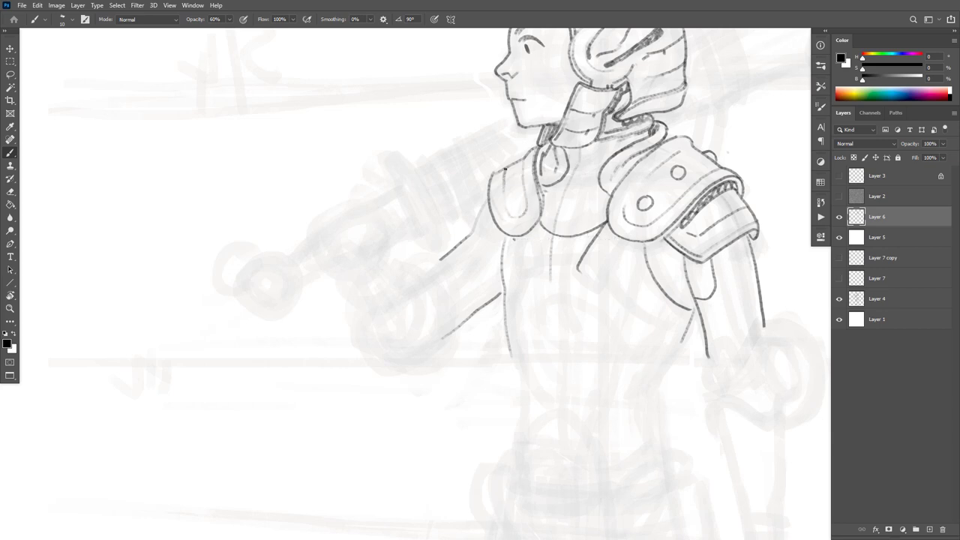
{"action": "key", "text": "ctrl+z"}
{"action": "key", "text": "ctrl+z"}
Erase and redraw the far shoulder plate's outer edge farther out, then add a round rivet and a bump on its upper edge.
{"action": "key", "text": "e"}
{"action": "mouse_move", "coordinate": [497, 171]}
{"action": "left_mouse_down"}
{"action": "mouse_move", "coordinate": [504, 230]}
{"action": "mouse_move", "coordinate": [495, 177]}
{"action": "mouse_move", "coordinate": [504, 215]}
{"action": "mouse_move", "coordinate": [497, 219]}
{"action": "mouse_move", "coordinate": [493, 199]}
{"action": "mouse_move", "coordinate": [522, 239]}
{"action": "mouse_move", "coordinate": [536, 223]}
{"action": "mouse_move", "coordinate": [516, 236]}
{"action": "mouse_move", "coordinate": [491, 232]}
{"action": "mouse_move", "coordinate": [484, 181]}
{"action": "left_mouse_up"}
{"action": "key", "text": "b"}
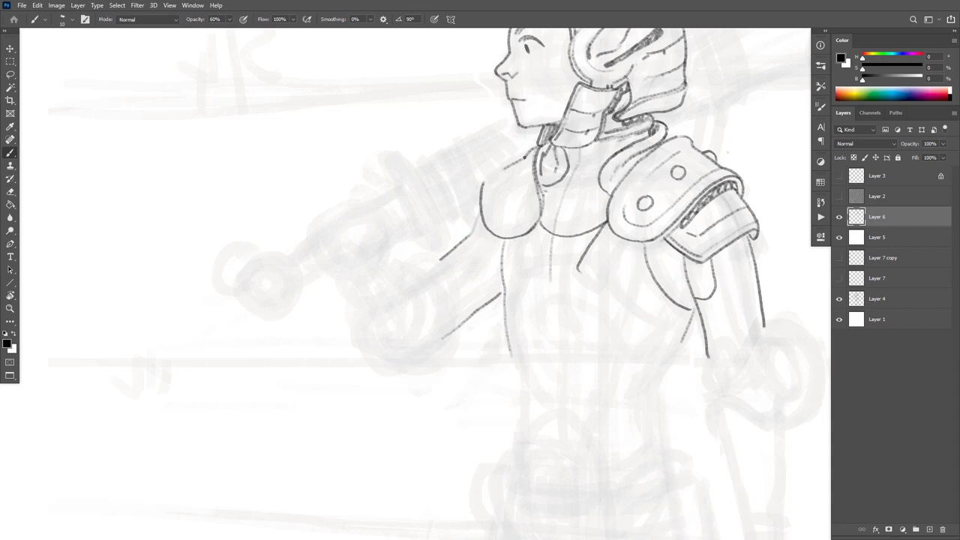
{"action": "key", "text": "e"}
{"action": "mouse_move", "coordinate": [509, 165]}
{"action": "left_mouse_down"}
{"action": "mouse_move", "coordinate": [529, 155]}
{"action": "mouse_move", "coordinate": [486, 178]}
{"action": "mouse_move", "coordinate": [514, 198]}
{"action": "mouse_move", "coordinate": [503, 194]}
{"action": "mouse_move", "coordinate": [518, 162]}
{"action": "left_mouse_up"}
{"action": "key", "text": "b"}
Draw the lower plate under the far shoulder armour with a small flap below it, erasing the overlapping arm line.
{"action": "left_click_drag", "start_coordinate": [693, 315], "coordinate": [708, 319]}
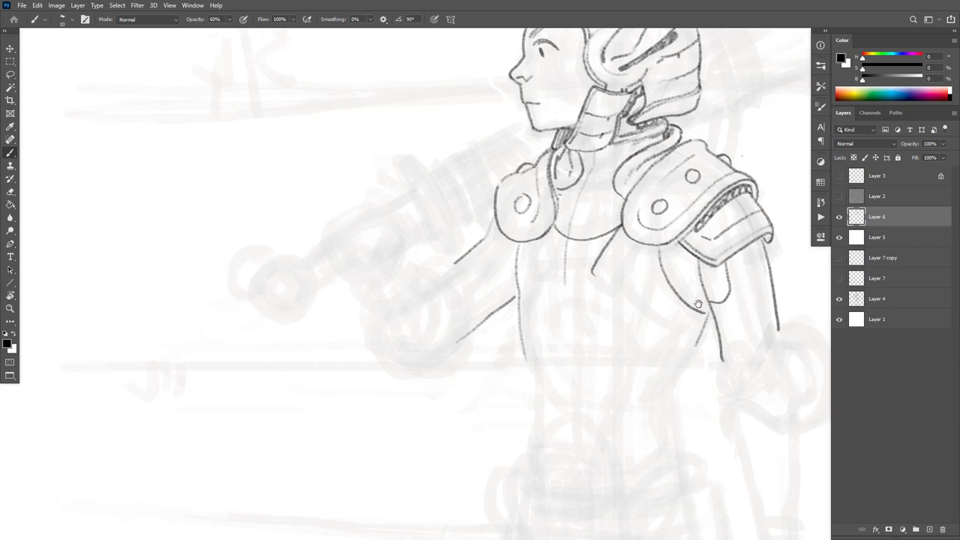
{"action": "mouse_move", "coordinate": [510, 248]}
{"action": "left_mouse_down"}
{"action": "mouse_move", "coordinate": [501, 285]}
{"action": "mouse_move", "coordinate": [515, 292]}
{"action": "mouse_move", "coordinate": [505, 275]}
{"action": "left_mouse_up"}
{"action": "key", "text": "e"}
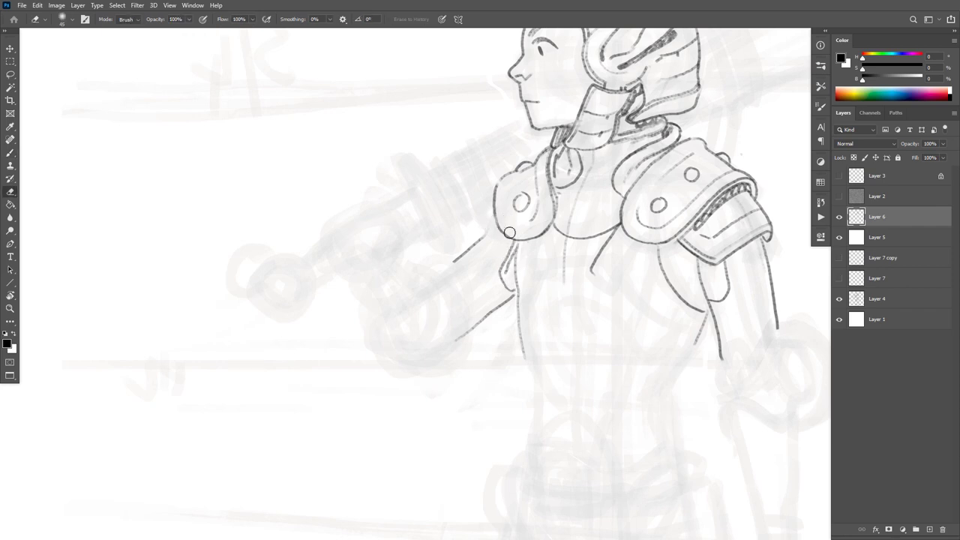
{"action": "mouse_move", "coordinate": [485, 237]}
{"action": "left_mouse_down"}
{"action": "mouse_move", "coordinate": [489, 206]}
{"action": "mouse_move", "coordinate": [472, 233]}
{"action": "mouse_move", "coordinate": [510, 243]}
{"action": "mouse_move", "coordinate": [488, 248]}
{"action": "left_mouse_up"}
{"action": "key", "text": "b"}
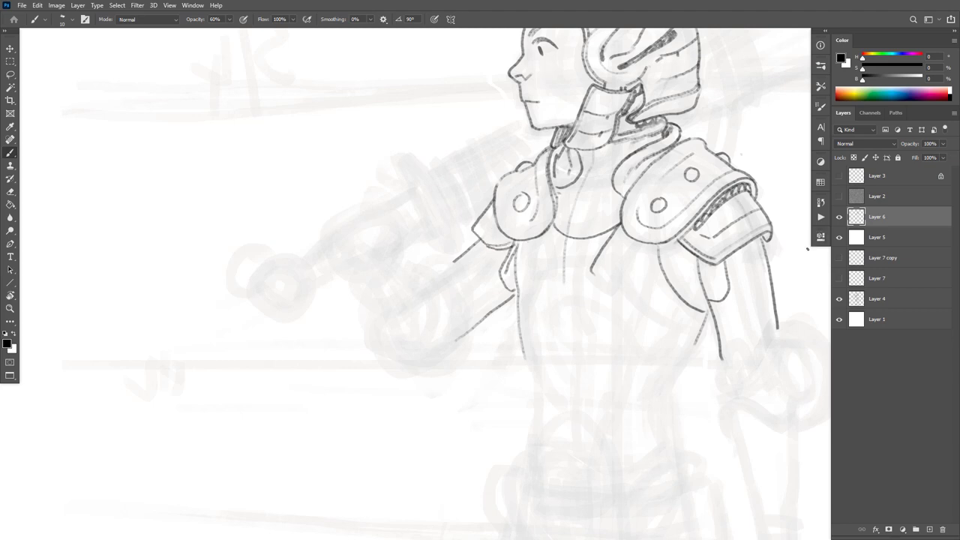
Replace the inner band line on the near lower shoulder plate and add an edge line to the far lower plate.
{"action": "key", "text": "e"}
{"action": "left_click_drag", "start_coordinate": [754, 213], "coordinate": [714, 237]}
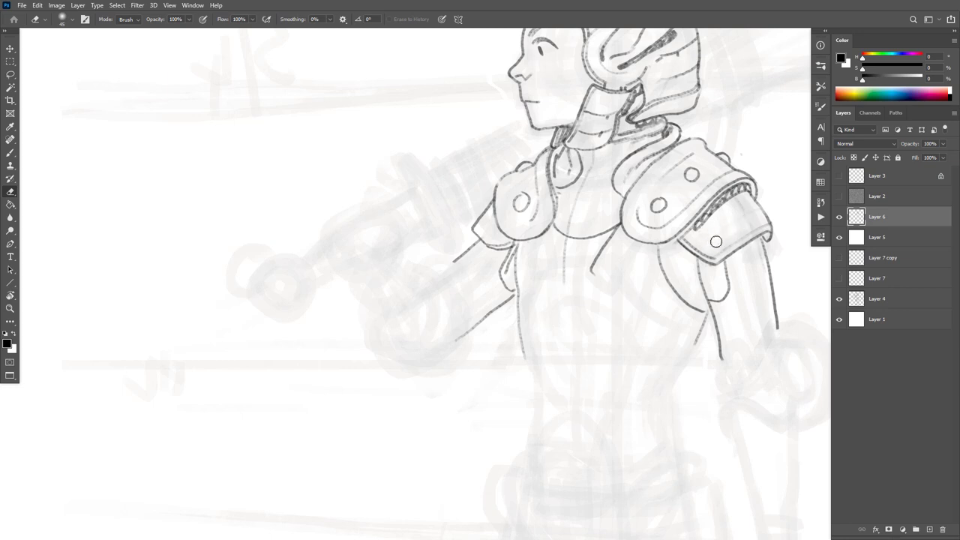
{"action": "key", "text": "b"}
{"action": "left_click_drag", "start_coordinate": [690, 246], "coordinate": [755, 201]}
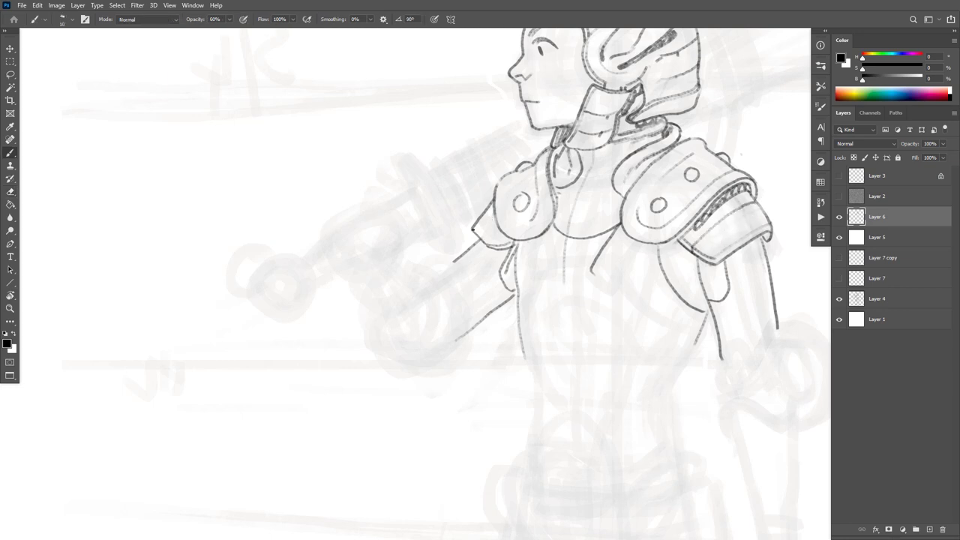
{"action": "left_click_drag", "start_coordinate": [473, 229], "coordinate": [489, 245]}
{"action": "scroll", "coordinate": [704, 278], "scroll_direction": "down", "scroll_amount": 6}
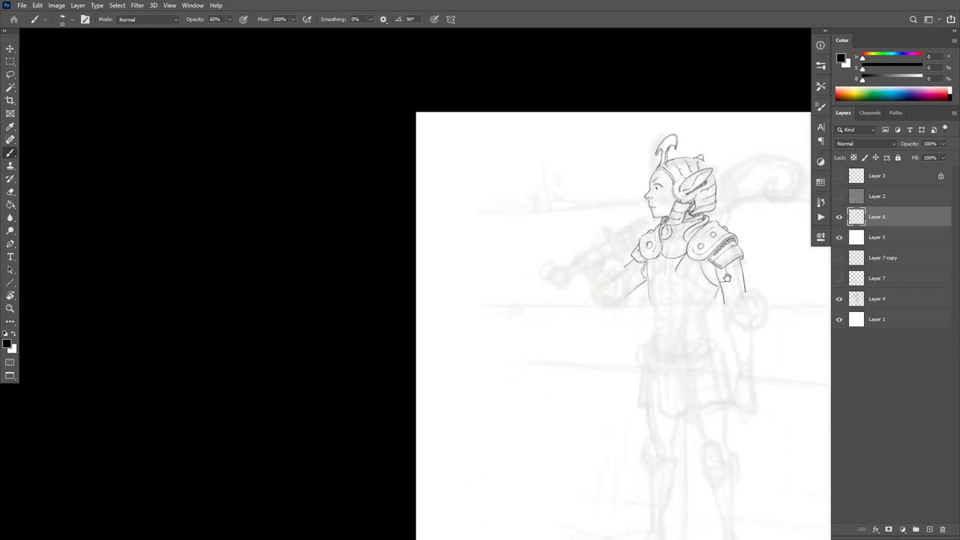
Draw the far shoulder plate's inner edge from the collar down and around its lower rim as a doubled line.
{"action": "scroll", "coordinate": [727, 278], "scroll_direction": "up", "scroll_amount": 6}
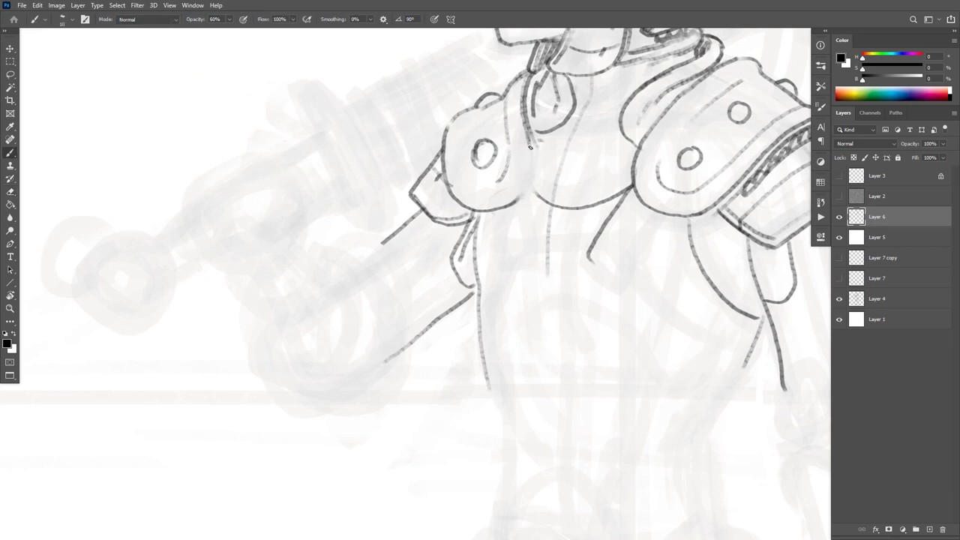
{"action": "mouse_move", "coordinate": [531, 143]}
{"action": "left_mouse_down"}
{"action": "mouse_move", "coordinate": [524, 186]}
{"action": "mouse_move", "coordinate": [536, 139]}
{"action": "mouse_move", "coordinate": [523, 199]}
{"action": "mouse_move", "coordinate": [481, 219]}
{"action": "mouse_move", "coordinate": [526, 197]}
{"action": "left_mouse_up"}
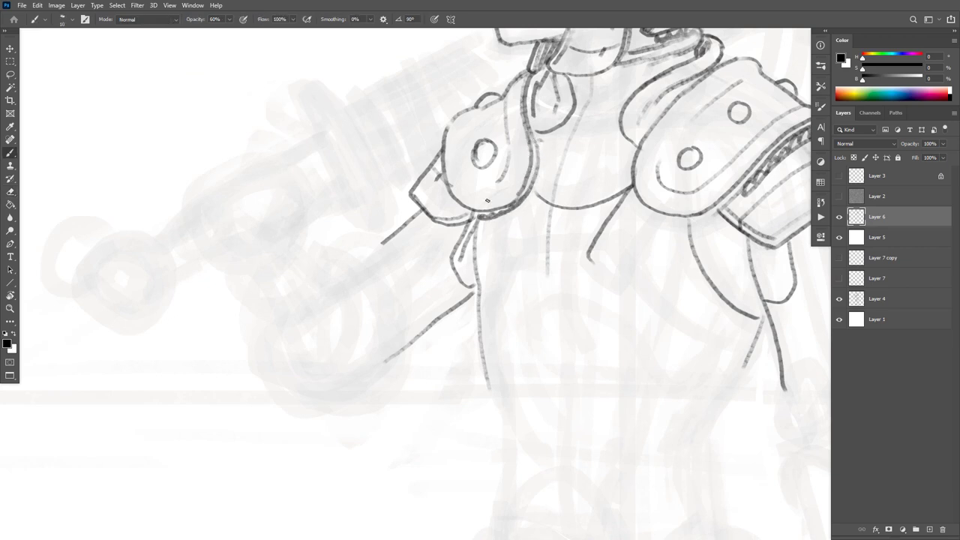
{"action": "scroll", "coordinate": [656, 232], "scroll_direction": "down", "scroll_amount": 5}
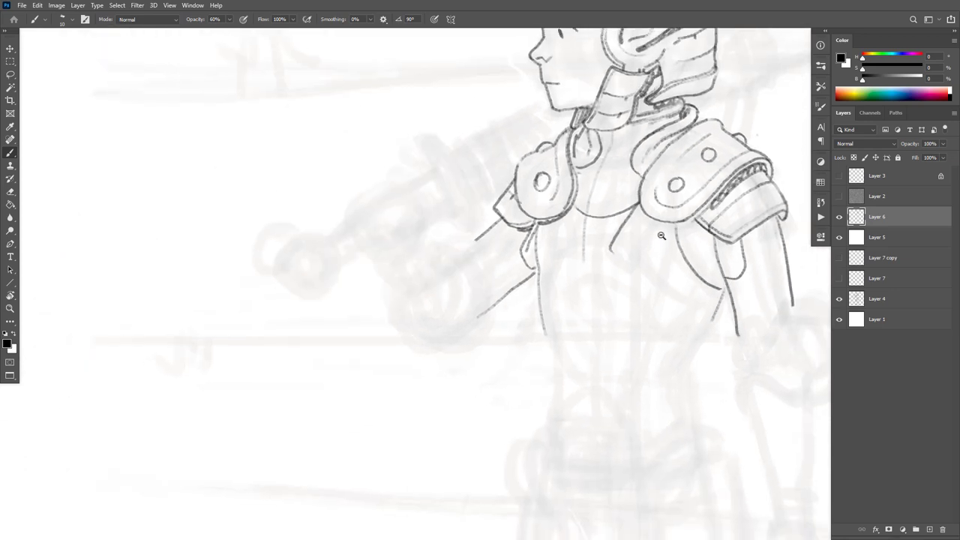
{"action": "scroll", "coordinate": [703, 244], "scroll_direction": "up", "scroll_amount": 5}
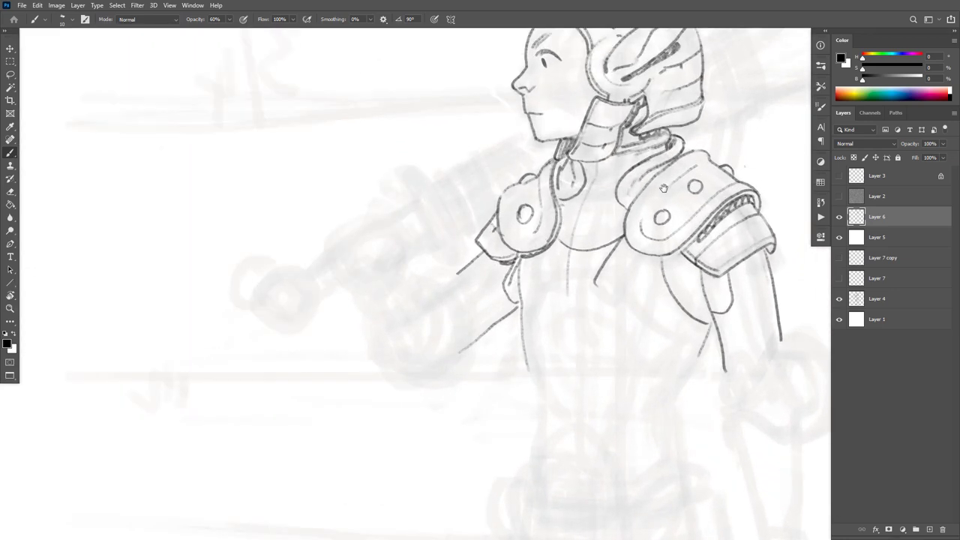
Erase the raised collar around the neck and the rounded pendant shape below the throat.
{"action": "key", "text": "e"}
{"action": "mouse_move", "coordinate": [679, 180]}
{"action": "left_mouse_down"}
{"action": "mouse_move", "coordinate": [660, 208]}
{"action": "mouse_move", "coordinate": [634, 219]}
{"action": "mouse_move", "coordinate": [633, 231]}
{"action": "mouse_move", "coordinate": [629, 225]}
{"action": "mouse_move", "coordinate": [641, 219]}
{"action": "mouse_move", "coordinate": [639, 236]}
{"action": "left_mouse_up"}
{"action": "key", "text": "b"}
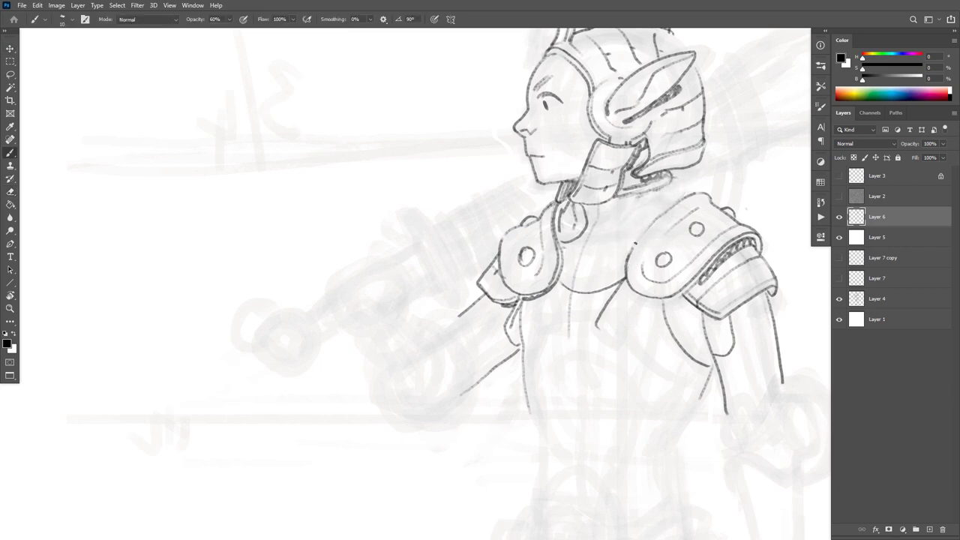
{"action": "mouse_move", "coordinate": [679, 203]}
{"action": "left_mouse_down"}
{"action": "mouse_move", "coordinate": [708, 194]}
{"action": "mouse_move", "coordinate": [717, 205]}
{"action": "mouse_move", "coordinate": [704, 192]}
{"action": "mouse_move", "coordinate": [661, 215]}
{"action": "mouse_move", "coordinate": [628, 264]}
{"action": "left_mouse_up"}
{"action": "key", "text": "ctrl+z"}
{"action": "key", "text": "e"}
{"action": "mouse_move", "coordinate": [667, 180]}
{"action": "left_mouse_down"}
{"action": "mouse_move", "coordinate": [632, 191]}
{"action": "mouse_move", "coordinate": [662, 178]}
{"action": "mouse_move", "coordinate": [619, 209]}
{"action": "mouse_move", "coordinate": [578, 210]}
{"action": "mouse_move", "coordinate": [581, 241]}
{"action": "mouse_move", "coordinate": [569, 220]}
{"action": "mouse_move", "coordinate": [580, 242]}
{"action": "left_mouse_up"}
{"action": "key", "text": "b"}
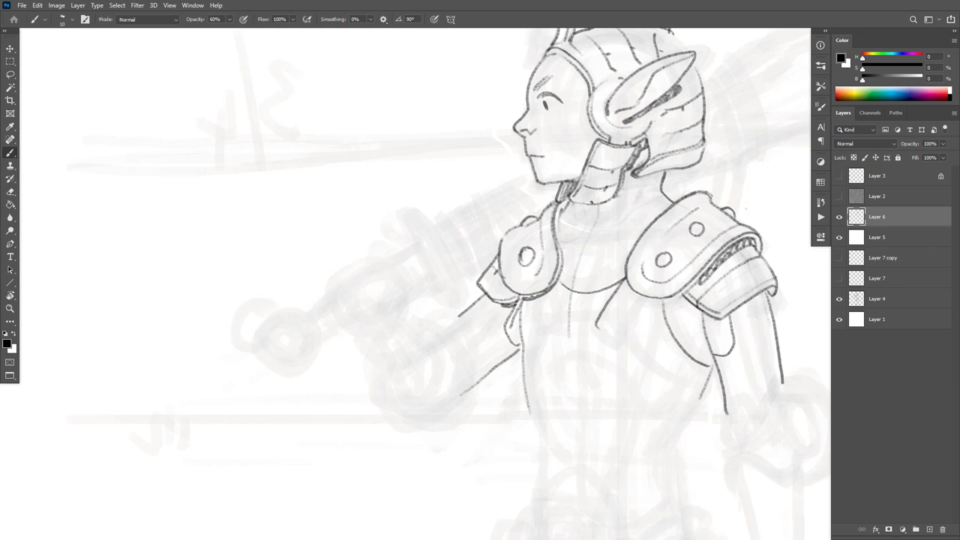
Draw neck lines below the helmet and add a round rivet and a second lower edge line to the chest collar plate.
{"action": "left_click_drag", "start_coordinate": [579, 211], "coordinate": [562, 222]}
{"action": "left_click_drag", "start_coordinate": [662, 178], "coordinate": [624, 185]}
{"action": "mouse_move", "coordinate": [622, 276]}
{"action": "left_mouse_down"}
{"action": "mouse_move", "coordinate": [572, 287]}
{"action": "mouse_move", "coordinate": [585, 261]}
{"action": "left_mouse_up"}
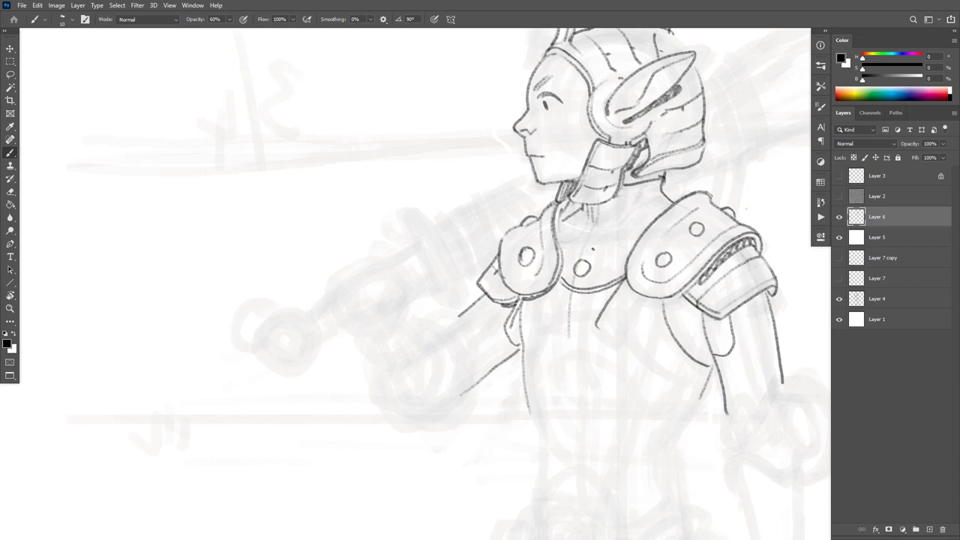
Erase the inner band lines on both shoulder plates and redraw the far plate's upper edge and its bump.
{"action": "key", "text": "e"}
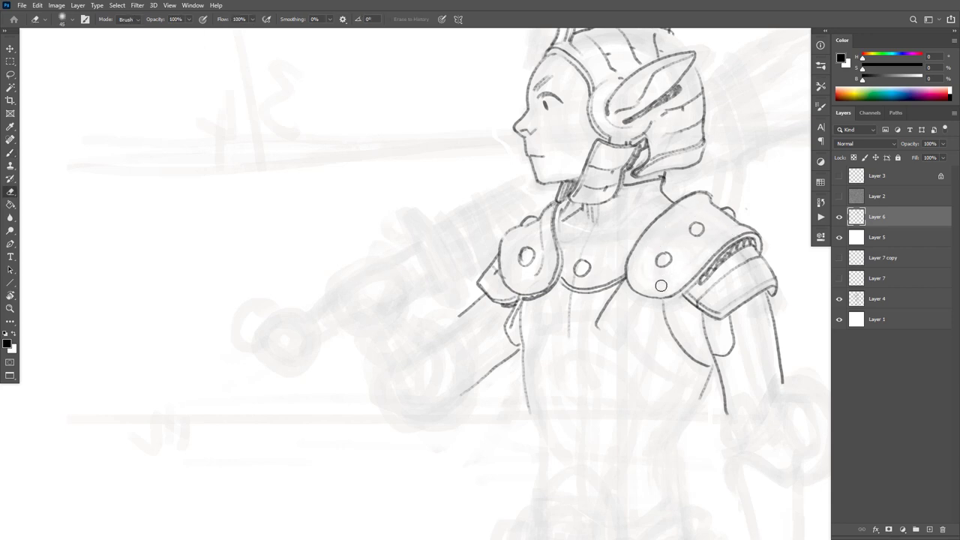
{"action": "left_click_drag", "start_coordinate": [546, 218], "coordinate": [543, 267]}
{"action": "key", "text": "b"}
{"action": "left_click_drag", "start_coordinate": [555, 200], "coordinate": [540, 218]}
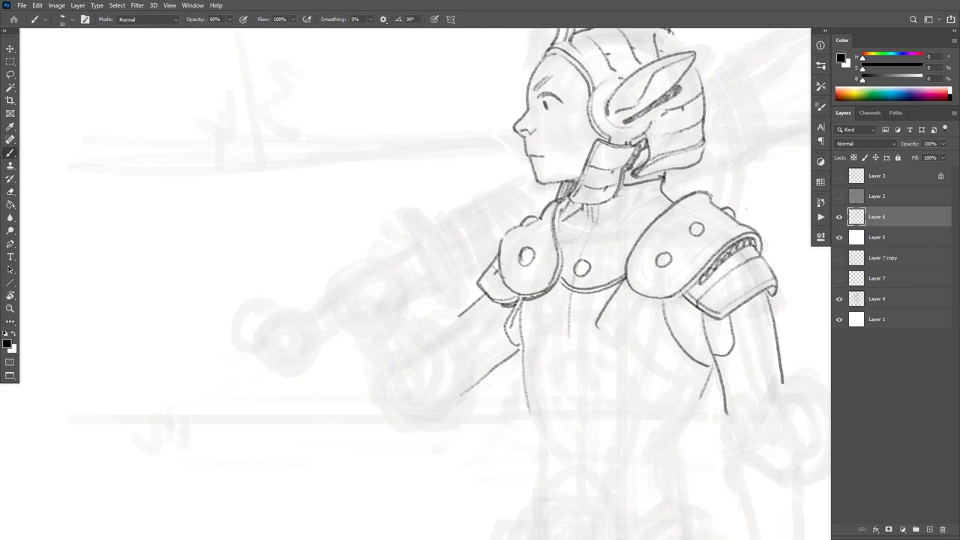
{"action": "key", "text": "e"}
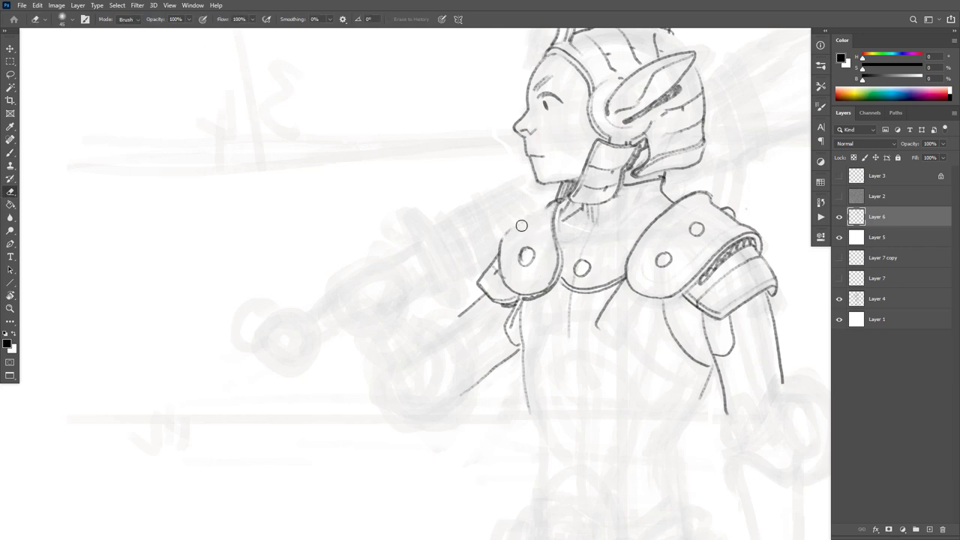
{"action": "key", "text": "b"}
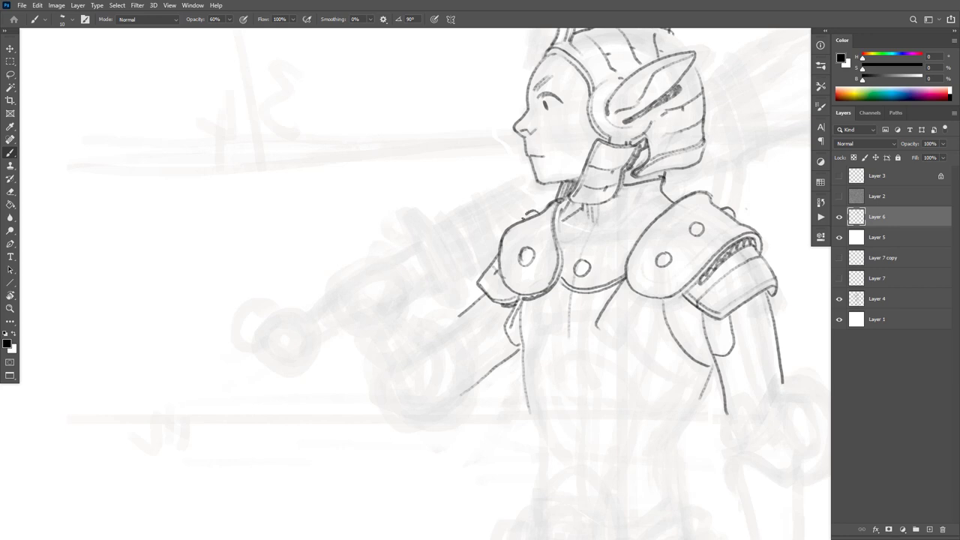
Replace the rivet on the far shoulder plate with two round rivets, one above the other.
{"action": "key", "text": "e"}
{"action": "mouse_move", "coordinate": [533, 261]}
{"action": "left_mouse_down"}
{"action": "mouse_move", "coordinate": [520, 248]}
{"action": "mouse_move", "coordinate": [525, 277]}
{"action": "mouse_move", "coordinate": [532, 260]}
{"action": "left_mouse_up"}
{"action": "key", "text": "b"}
{"action": "mouse_move", "coordinate": [529, 227]}
{"action": "left_mouse_down"}
{"action": "mouse_move", "coordinate": [524, 246]}
{"action": "mouse_move", "coordinate": [534, 231]}
{"action": "left_mouse_up"}
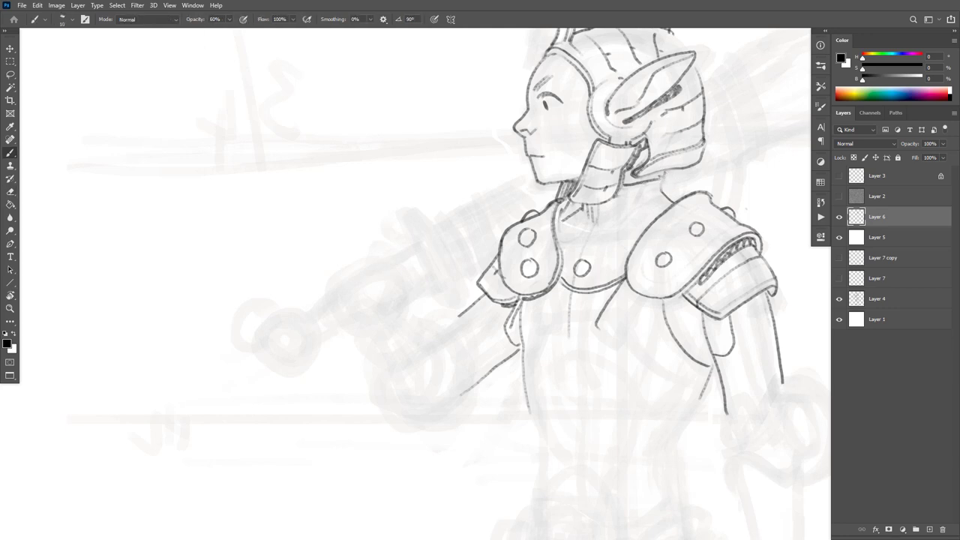
Redraw the back of the neck with a collar line just under the helmet, erasing the stray marks.
{"action": "key", "text": "5"}
{"action": "left_click_drag", "start_coordinate": [659, 189], "coordinate": [619, 197]}
{"action": "key", "text": "ctrl+z"}
{"action": "left_click_drag", "start_coordinate": [660, 173], "coordinate": [648, 180]}
{"action": "key", "text": "e"}
{"action": "left_click_drag", "start_coordinate": [710, 177], "coordinate": [716, 217]}
{"action": "key", "text": "b"}
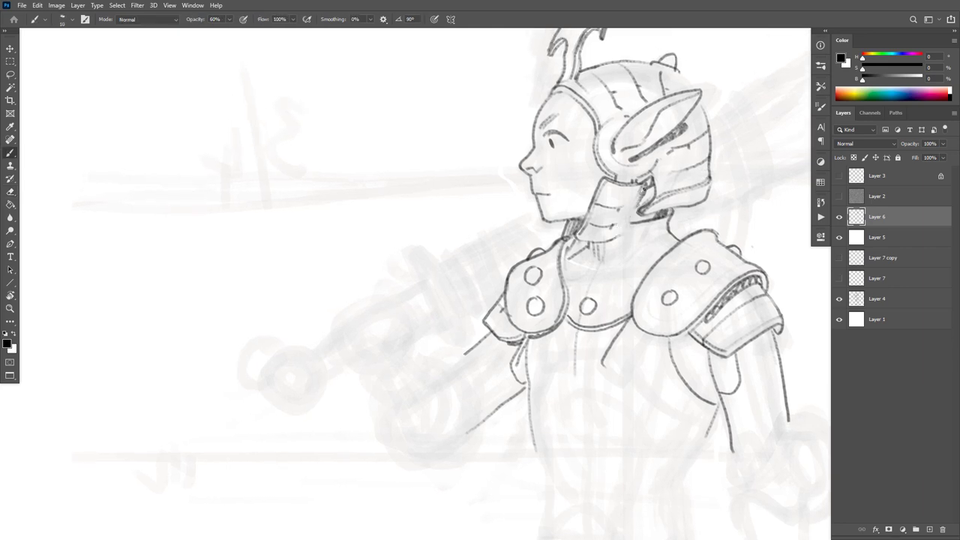
Redraw the rear edge of the helmet's cheek guard down towards the throat.
{"action": "left_click_drag", "start_coordinate": [642, 190], "coordinate": [616, 237]}
{"action": "left_click", "coordinate": [701, 200], "text": "alt"}
{"action": "left_click", "coordinate": [701, 200], "text": "alt"}
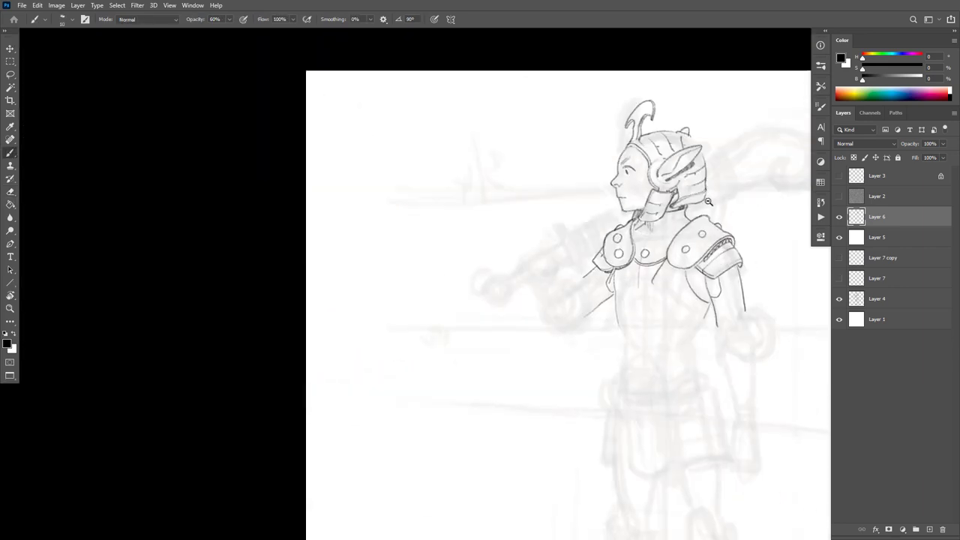
{"action": "left_click", "coordinate": [702, 202], "text": "alt"}
{"action": "left_click", "coordinate": [703, 203], "text": "alt"}
{"action": "left_click", "coordinate": [699, 212], "text": "ctrl"}
{"action": "scroll", "coordinate": [700, 212], "scroll_direction": "up", "scroll_amount": 5}
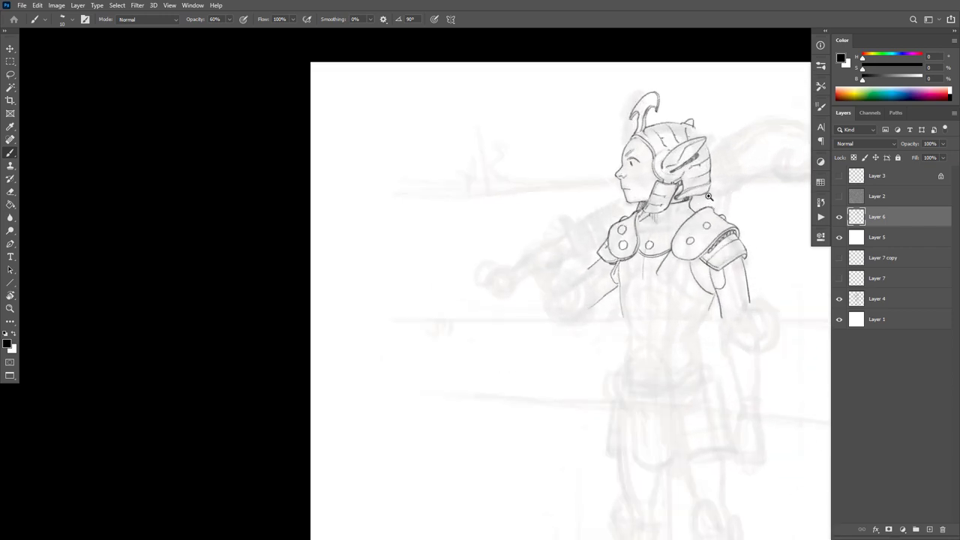
Erase the helmet's flared lower rear rim and redraw it as a single outline curving in towards the cheek guard.
{"action": "key", "text": "e"}
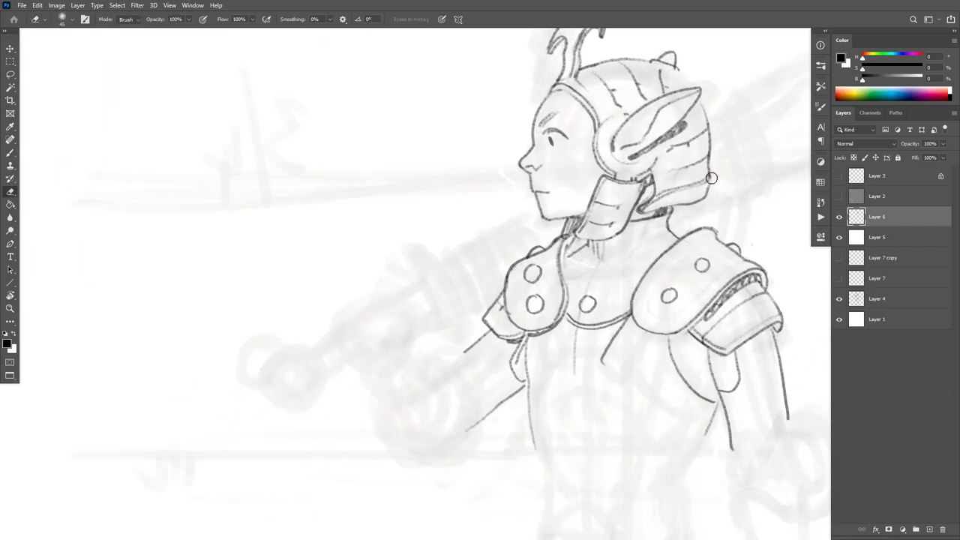
{"action": "mouse_move", "coordinate": [665, 198]}
{"action": "left_mouse_down"}
{"action": "mouse_move", "coordinate": [706, 192]}
{"action": "mouse_move", "coordinate": [676, 202]}
{"action": "mouse_move", "coordinate": [687, 189]}
{"action": "mouse_move", "coordinate": [664, 207]}
{"action": "left_mouse_up"}
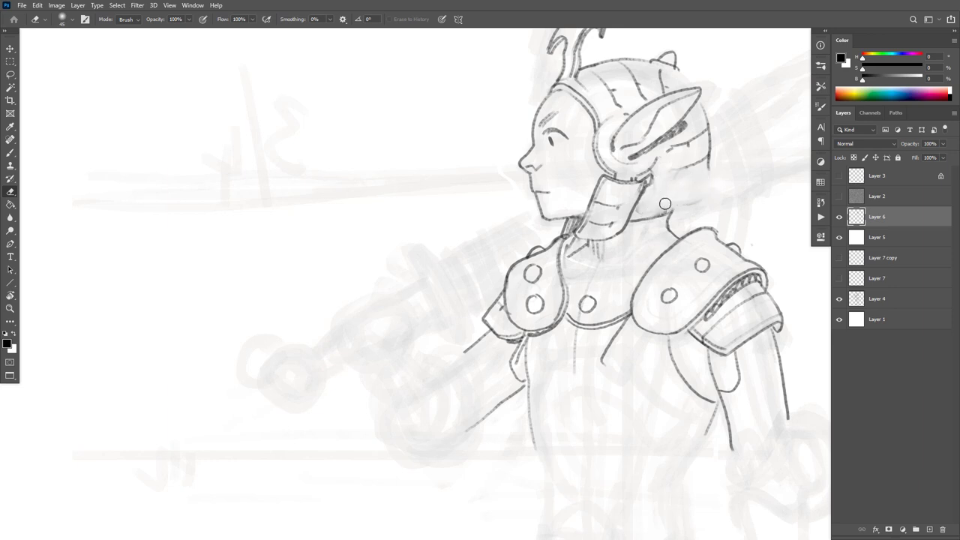
{"action": "key", "text": "b"}
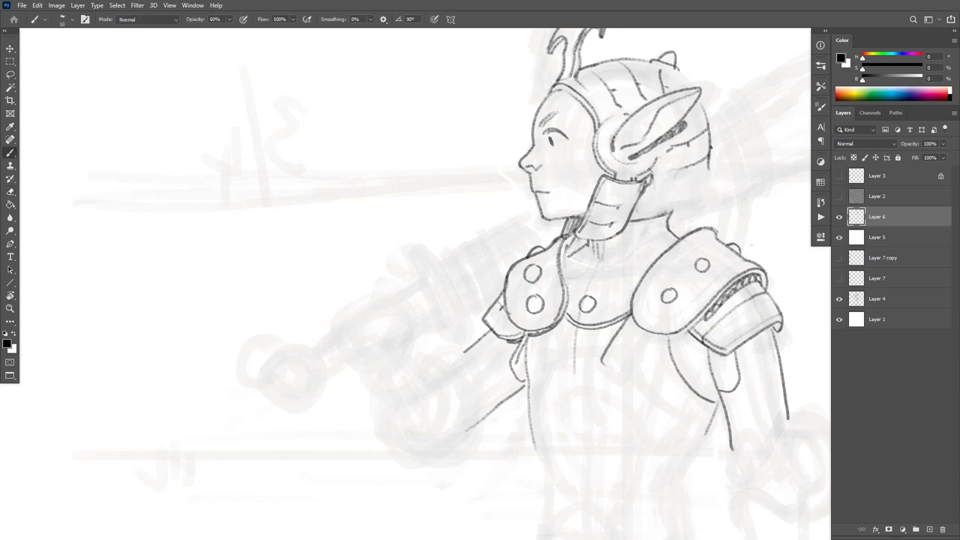
{"action": "mouse_move", "coordinate": [710, 148]}
{"action": "left_mouse_down"}
{"action": "mouse_move", "coordinate": [690, 179]}
{"action": "mouse_move", "coordinate": [708, 191]}
{"action": "mouse_move", "coordinate": [650, 196]}
{"action": "left_mouse_up"}
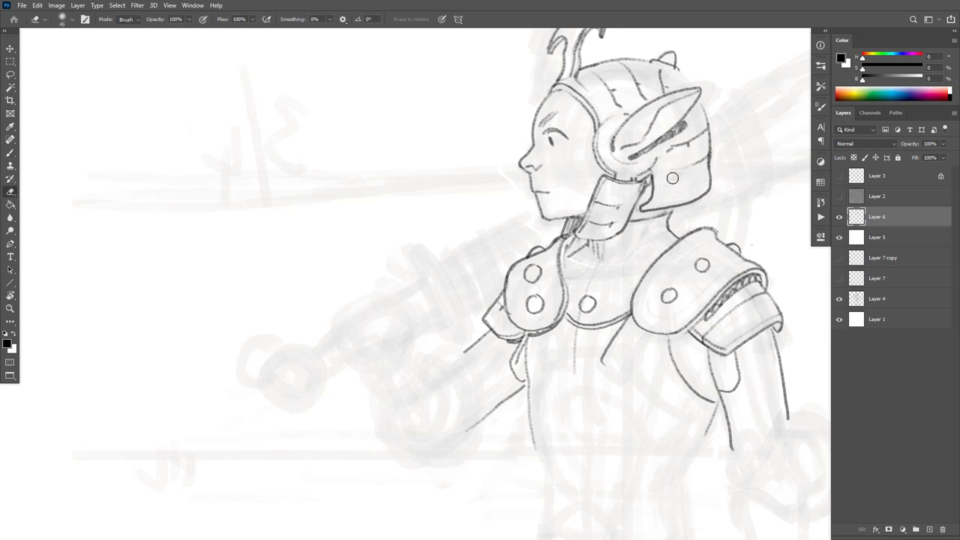
{"action": "mouse_move", "coordinate": [683, 168]}
{"action": "left_mouse_down"}
{"action": "mouse_move", "coordinate": [663, 177]}
{"action": "mouse_move", "coordinate": [672, 170]}
{"action": "mouse_move", "coordinate": [663, 158]}
{"action": "mouse_move", "coordinate": [639, 180]}
{"action": "mouse_move", "coordinate": [608, 179]}
{"action": "left_mouse_up"}
{"action": "key", "text": "ctrl+z"}
Draw the breastplate's arched upper edge across the chest to under the near arm, with a strap line up to the collar plate.
{"action": "left_click_drag", "start_coordinate": [692, 312], "coordinate": [615, 312]}
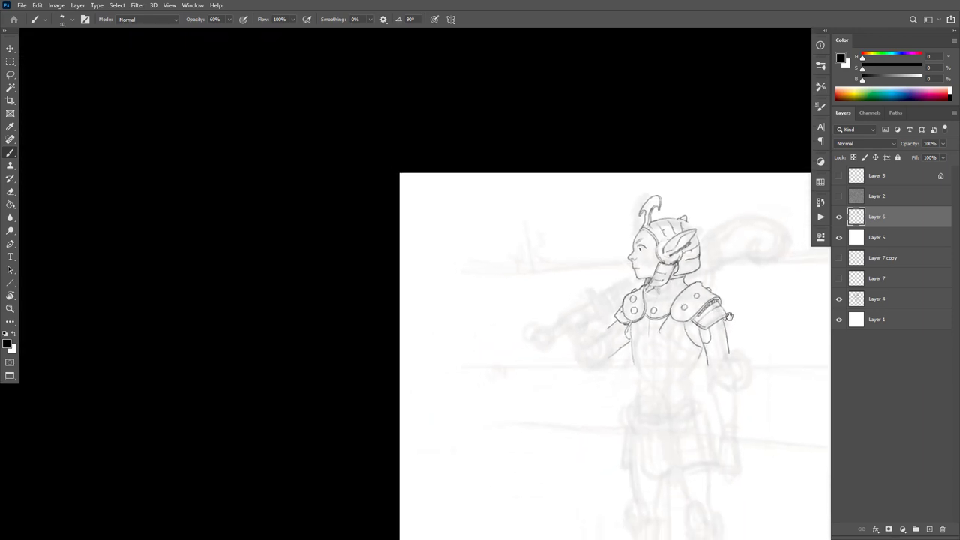
{"action": "left_click_drag", "start_coordinate": [734, 313], "coordinate": [735, 280]}
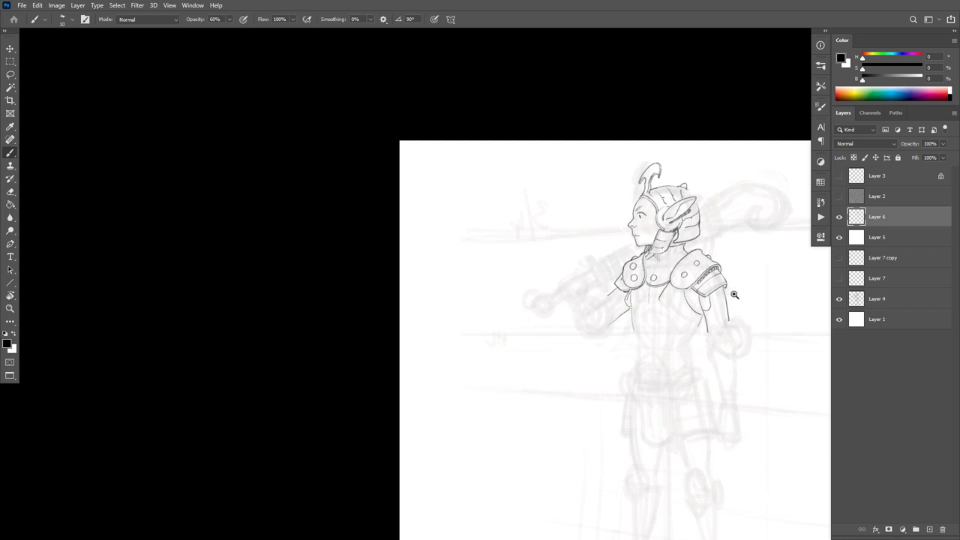
{"action": "scroll", "coordinate": [735, 293], "scroll_direction": "up", "scroll_amount": 2}
{"action": "scroll", "coordinate": [728, 278], "scroll_direction": "up", "scroll_amount": 4}
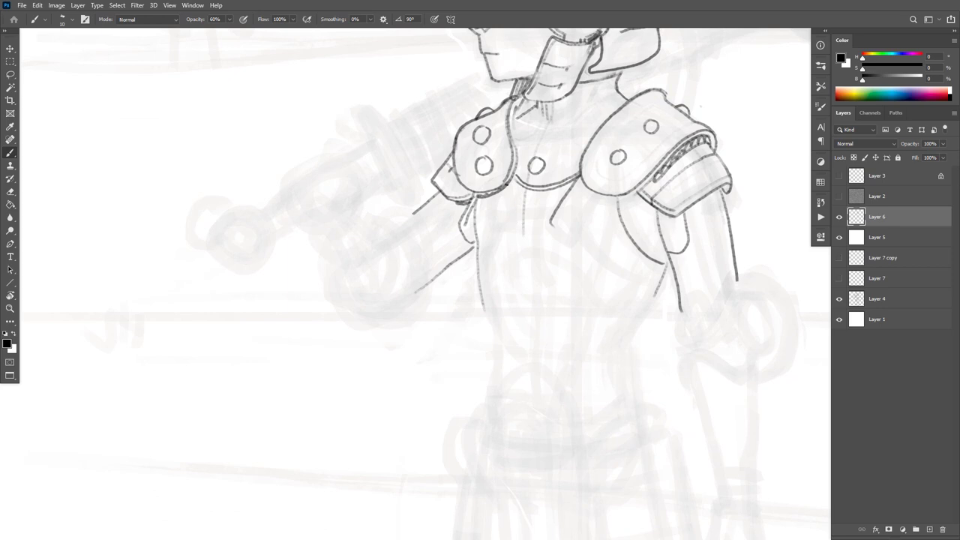
{"action": "left_click_drag", "start_coordinate": [506, 184], "coordinate": [512, 217]}
{"action": "mouse_move", "coordinate": [481, 190]}
{"action": "left_mouse_down"}
{"action": "mouse_move", "coordinate": [489, 234]}
{"action": "mouse_move", "coordinate": [528, 216]}
{"action": "mouse_move", "coordinate": [573, 219]}
{"action": "mouse_move", "coordinate": [649, 290]}
{"action": "left_mouse_up"}
{"action": "key", "text": "e"}
{"action": "key", "text": "b"}
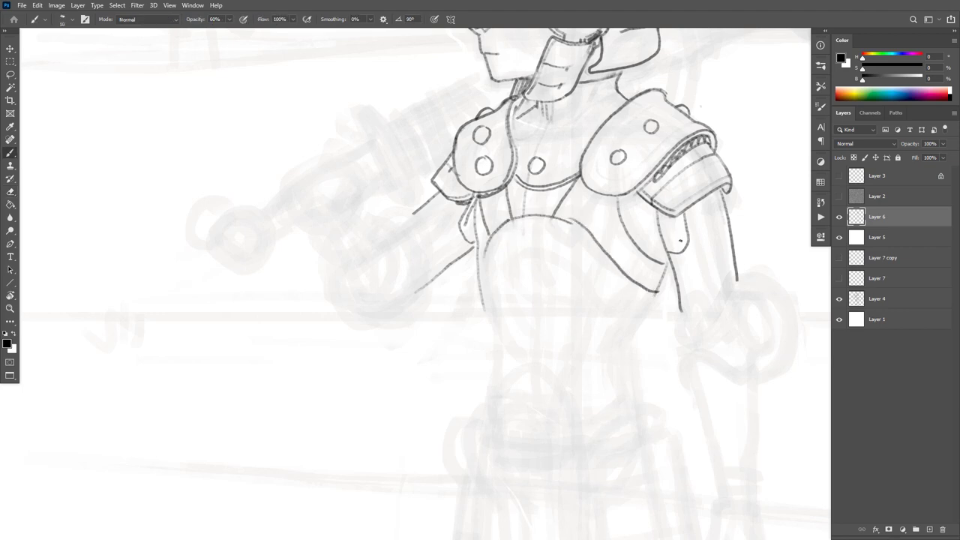
Draw a second curved line along the near armhole, starting beneath the shoulder plate.
{"action": "left_click_drag", "start_coordinate": [622, 196], "coordinate": [652, 253]}
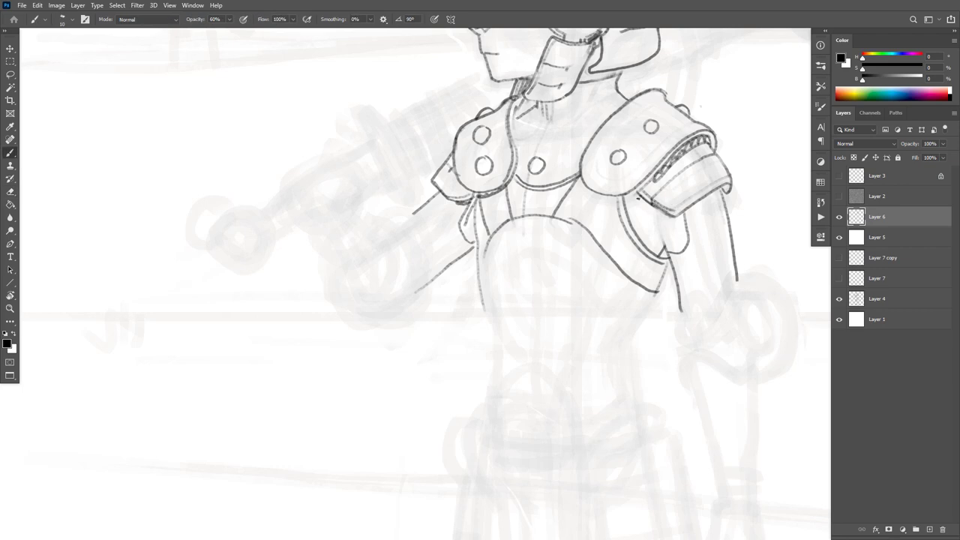
{"action": "left_click_drag", "start_coordinate": [630, 196], "coordinate": [639, 193]}
{"action": "key", "text": "e"}
{"action": "key", "text": "b"}
Double the strap lines between the collar plate and breastplate, and darken the torso's far side line.
{"action": "left_click_drag", "start_coordinate": [471, 206], "coordinate": [465, 229]}
{"action": "left_click_drag", "start_coordinate": [601, 203], "coordinate": [587, 228]}
{"action": "left_click_drag", "start_coordinate": [512, 182], "coordinate": [516, 220]}
{"action": "left_click_drag", "start_coordinate": [610, 200], "coordinate": [588, 230]}
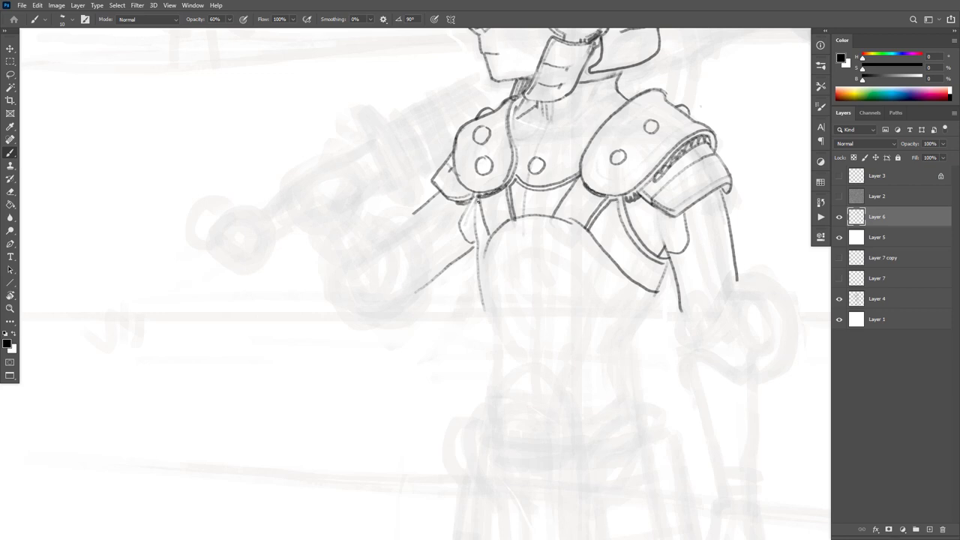
{"action": "left_click_drag", "start_coordinate": [473, 198], "coordinate": [485, 306]}
{"action": "left_click_drag", "start_coordinate": [487, 243], "coordinate": [477, 299]}
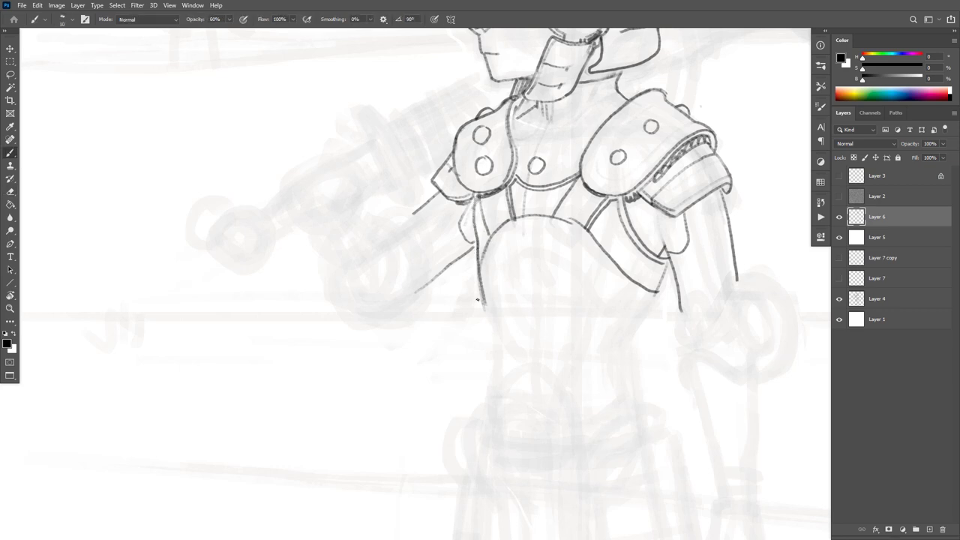
Draw two rivets on the breastplate and two at the collar plate's sides, then shade the gap beside the neck.
{"action": "left_click_drag", "start_coordinate": [555, 235], "coordinate": [513, 239]}
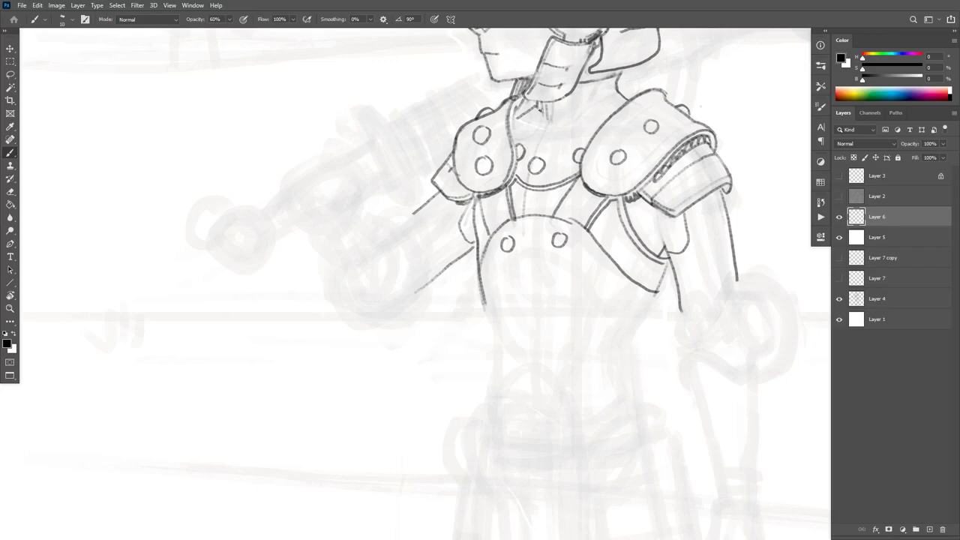
{"action": "mouse_move", "coordinate": [537, 102]}
{"action": "left_mouse_down"}
{"action": "mouse_move", "coordinate": [540, 123]}
{"action": "mouse_move", "coordinate": [525, 108]}
{"action": "mouse_move", "coordinate": [516, 147]}
{"action": "left_mouse_up"}
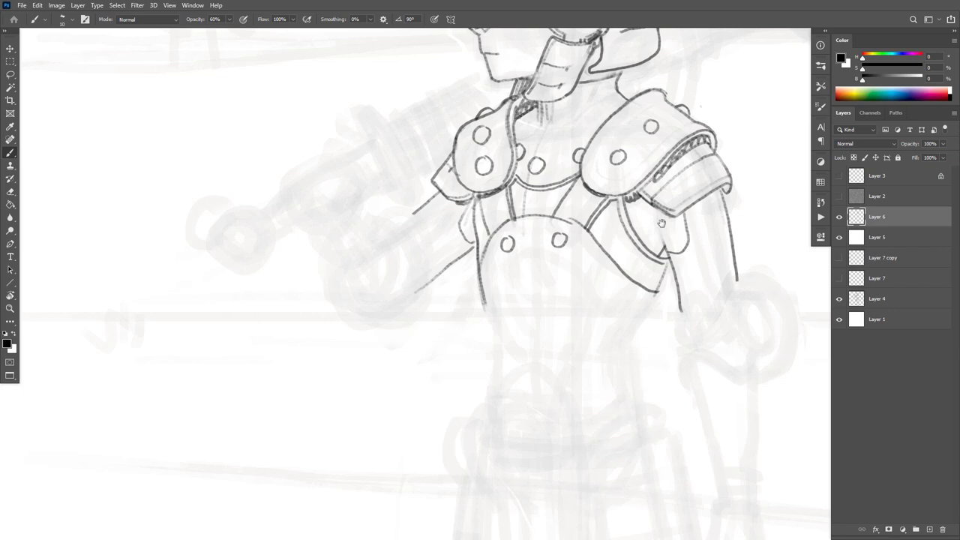
{"action": "left_click_drag", "start_coordinate": [664, 221], "coordinate": [689, 213]}
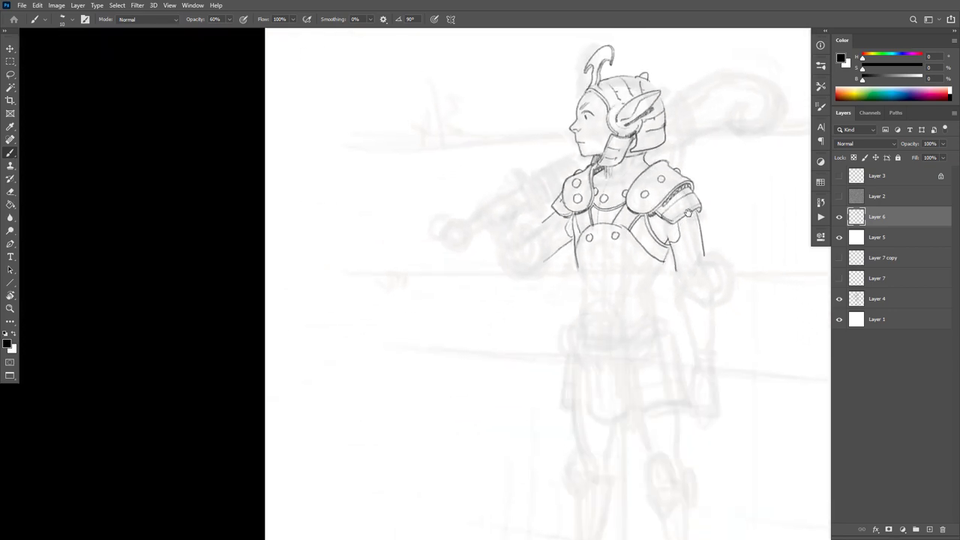
{"action": "left_click_drag", "start_coordinate": [657, 172], "coordinate": [659, 167]}
{"action": "left_click", "coordinate": [659, 167], "text": "ctrl"}
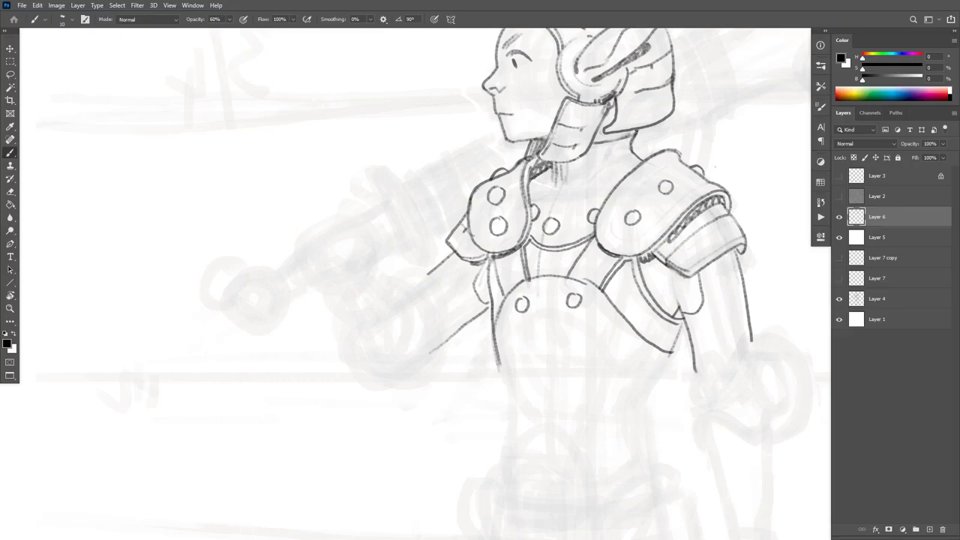
Erase the two rivets on the near shoulder plate and redraw them as round rivets.
{"action": "left_click_drag", "start_coordinate": [676, 126], "coordinate": [728, 210]}
{"action": "left_click_drag", "start_coordinate": [703, 143], "coordinate": [703, 142]}
{"action": "key", "text": "e"}
{"action": "mouse_move", "coordinate": [649, 106]}
{"action": "left_mouse_down"}
{"action": "mouse_move", "coordinate": [602, 76]}
{"action": "mouse_move", "coordinate": [547, 87]}
{"action": "mouse_move", "coordinate": [504, 120]}
{"action": "left_mouse_up"}
{"action": "key", "text": "b"}
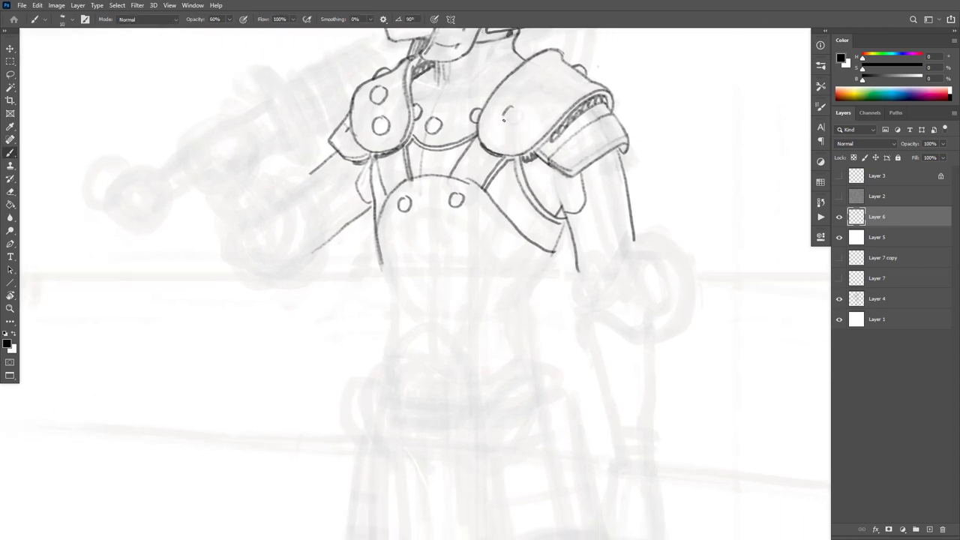
{"action": "mouse_move", "coordinate": [555, 75]}
{"action": "left_mouse_down"}
{"action": "mouse_move", "coordinate": [545, 91]}
{"action": "mouse_move", "coordinate": [561, 77]}
{"action": "mouse_move", "coordinate": [554, 74]}
{"action": "left_mouse_up"}
{"action": "left_click_drag", "start_coordinate": [676, 211], "coordinate": [714, 220]}
{"action": "left_click", "coordinate": [677, 212], "text": "ctrl+alt"}
{"action": "left_click", "coordinate": [679, 221], "text": "ctrl"}
Strengthen the near arm's inner line below the shoulder armour and clean up the far arm's lower line.
{"action": "left_click_drag", "start_coordinate": [619, 172], "coordinate": [626, 196]}
{"action": "key", "text": "e"}
{"action": "mouse_move", "coordinate": [477, 183]}
{"action": "left_mouse_down"}
{"action": "mouse_move", "coordinate": [479, 169]}
{"action": "mouse_move", "coordinate": [473, 187]}
{"action": "mouse_move", "coordinate": [484, 189]}
{"action": "mouse_move", "coordinate": [438, 226]}
{"action": "left_mouse_up"}
{"action": "key", "text": "b"}
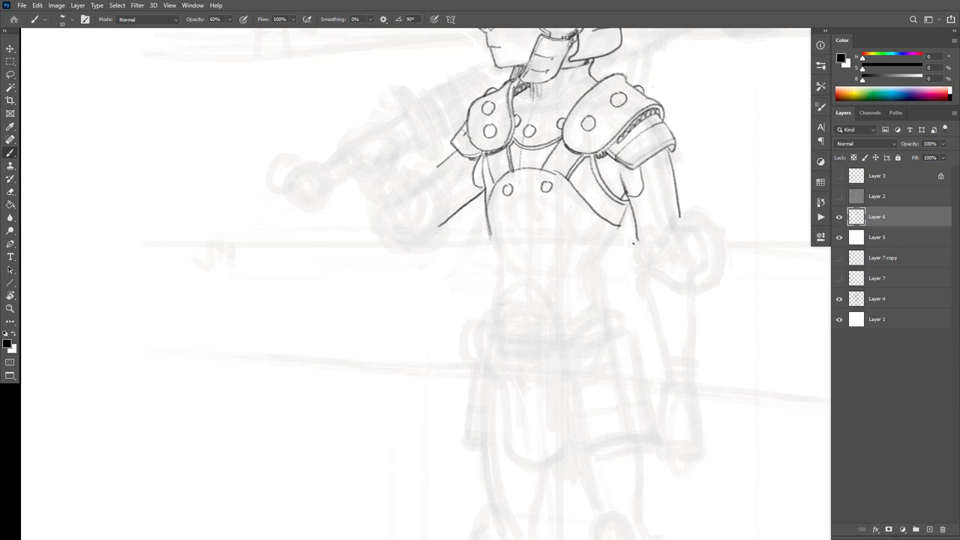
Draw the near elbow guard with curved upper and lower edges leading to an oval disc at the elbow.
{"action": "mouse_move", "coordinate": [633, 237]}
{"action": "left_mouse_down"}
{"action": "mouse_move", "coordinate": [635, 264]}
{"action": "mouse_move", "coordinate": [649, 260]}
{"action": "mouse_move", "coordinate": [675, 227]}
{"action": "mouse_move", "coordinate": [689, 225]}
{"action": "mouse_move", "coordinate": [713, 245]}
{"action": "mouse_move", "coordinate": [695, 273]}
{"action": "left_mouse_up"}
{"action": "mouse_move", "coordinate": [638, 289]}
{"action": "left_mouse_down"}
{"action": "mouse_move", "coordinate": [647, 271]}
{"action": "mouse_move", "coordinate": [691, 284]}
{"action": "mouse_move", "coordinate": [711, 261]}
{"action": "mouse_move", "coordinate": [698, 272]}
{"action": "mouse_move", "coordinate": [707, 274]}
{"action": "mouse_move", "coordinate": [710, 221]}
{"action": "mouse_move", "coordinate": [709, 252]}
{"action": "mouse_move", "coordinate": [712, 229]}
{"action": "mouse_move", "coordinate": [712, 242]}
{"action": "mouse_move", "coordinate": [697, 225]}
{"action": "mouse_move", "coordinate": [707, 252]}
{"action": "mouse_move", "coordinate": [684, 261]}
{"action": "mouse_move", "coordinate": [708, 259]}
{"action": "left_mouse_up"}
{"action": "key", "text": "e"}
{"action": "key", "text": "b"}
{"action": "key", "text": "e"}
{"action": "key", "text": "b"}
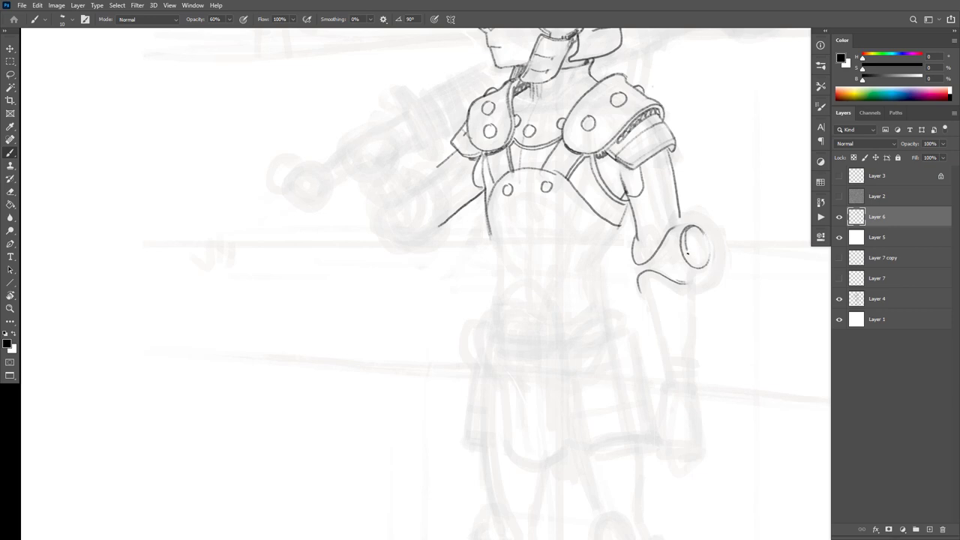
Strengthen the elbow guard's lower edge, mark the disc's centre and draw a curved rim behind the disc.
{"action": "mouse_move", "coordinate": [683, 283]}
{"action": "left_mouse_down"}
{"action": "mouse_move", "coordinate": [636, 265]}
{"action": "mouse_move", "coordinate": [669, 260]}
{"action": "left_mouse_up"}
{"action": "left_click_drag", "start_coordinate": [639, 291], "coordinate": [646, 296]}
{"action": "mouse_move", "coordinate": [690, 225]}
{"action": "left_mouse_down"}
{"action": "mouse_move", "coordinate": [704, 218]}
{"action": "mouse_move", "coordinate": [729, 255]}
{"action": "mouse_move", "coordinate": [714, 277]}
{"action": "mouse_move", "coordinate": [696, 280]}
{"action": "left_mouse_up"}
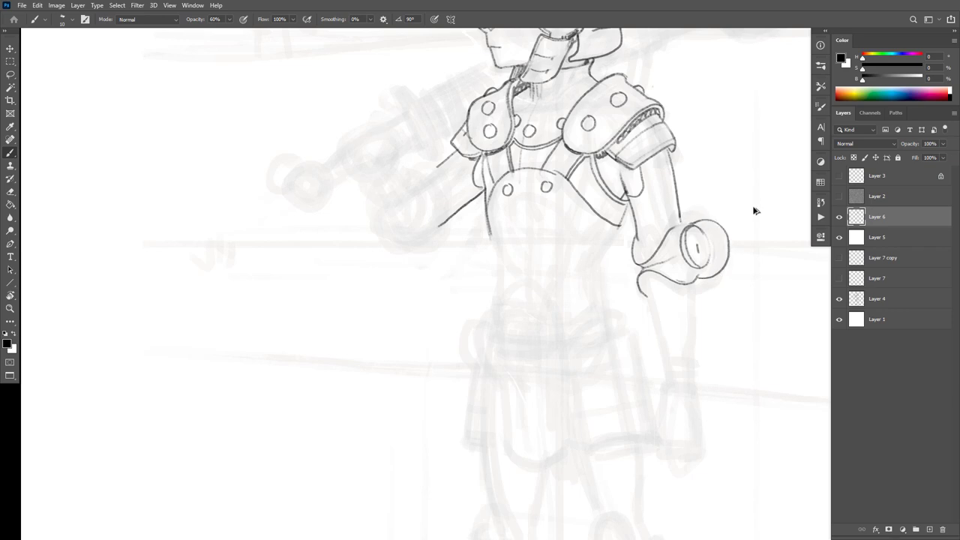
{"action": "key", "text": "ctrl+z"}
{"action": "mouse_move", "coordinate": [715, 240]}
{"action": "left_mouse_down"}
{"action": "mouse_move", "coordinate": [718, 270]}
{"action": "mouse_move", "coordinate": [692, 288]}
{"action": "mouse_move", "coordinate": [705, 273]}
{"action": "mouse_move", "coordinate": [698, 270]}
{"action": "left_mouse_up"}
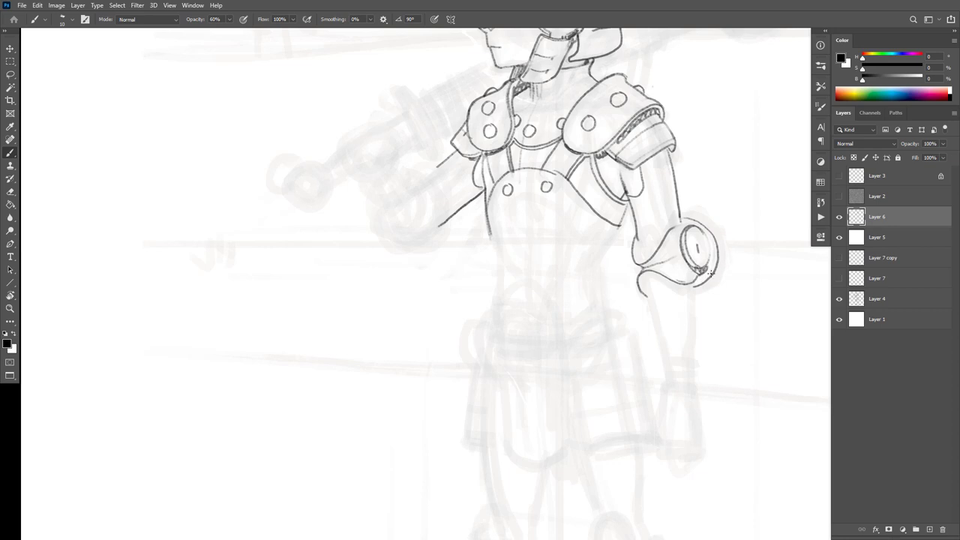
Add small half-round rivets around the outer rim of the elbow disc.
{"action": "mouse_move", "coordinate": [699, 224]}
{"action": "left_mouse_down"}
{"action": "mouse_move", "coordinate": [706, 215]}
{"action": "mouse_move", "coordinate": [710, 228]}
{"action": "left_mouse_up"}
{"action": "key", "text": "ctrl+z"}
{"action": "mouse_move", "coordinate": [714, 273]}
{"action": "left_mouse_down"}
{"action": "mouse_move", "coordinate": [706, 287]}
{"action": "mouse_move", "coordinate": [654, 277]}
{"action": "left_mouse_up"}
{"action": "key", "text": "ctrl+z"}
Draw a rounded inset above the elbow guard, then the forearm outline with toothed trim and a second inset below it.
{"action": "mouse_move", "coordinate": [639, 219]}
{"action": "left_mouse_down"}
{"action": "mouse_move", "coordinate": [658, 239]}
{"action": "mouse_move", "coordinate": [645, 253]}
{"action": "left_mouse_up"}
{"action": "key", "text": "ctrl+z"}
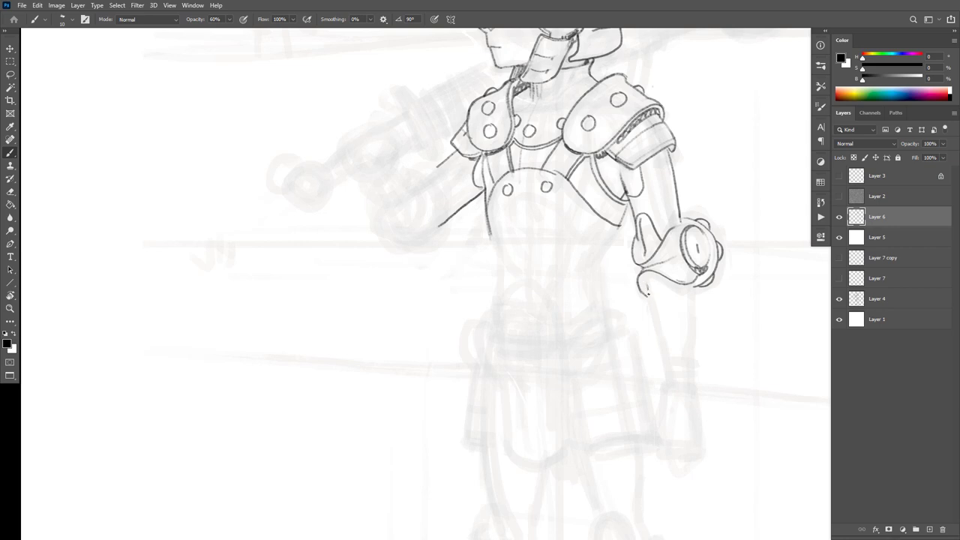
{"action": "left_click_drag", "start_coordinate": [648, 294], "coordinate": [664, 357]}
{"action": "mouse_move", "coordinate": [658, 313]}
{"action": "left_mouse_down"}
{"action": "mouse_move", "coordinate": [669, 300]}
{"action": "mouse_move", "coordinate": [667, 279]}
{"action": "mouse_move", "coordinate": [657, 302]}
{"action": "mouse_move", "coordinate": [665, 281]}
{"action": "mouse_move", "coordinate": [654, 274]}
{"action": "mouse_move", "coordinate": [639, 291]}
{"action": "mouse_move", "coordinate": [657, 302]}
{"action": "mouse_move", "coordinate": [692, 291]}
{"action": "mouse_move", "coordinate": [665, 280]}
{"action": "mouse_move", "coordinate": [692, 358]}
{"action": "left_mouse_up"}
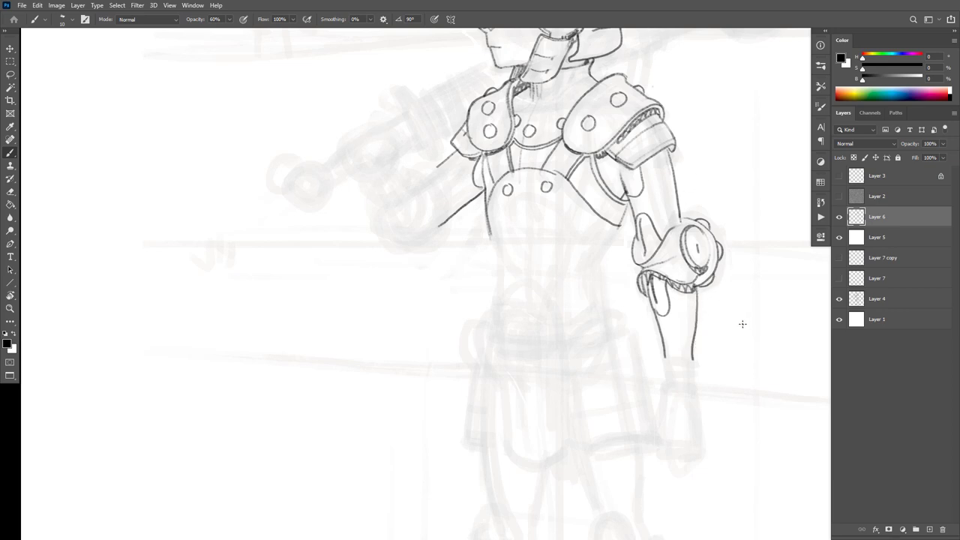
Draw the far hand as a closed fist with divided fingers and the thumb folded over them.
{"action": "mouse_move", "coordinate": [728, 325]}
{"action": "left_mouse_down"}
{"action": "mouse_move", "coordinate": [731, 368]}
{"action": "mouse_move", "coordinate": [725, 339]}
{"action": "left_mouse_up"}
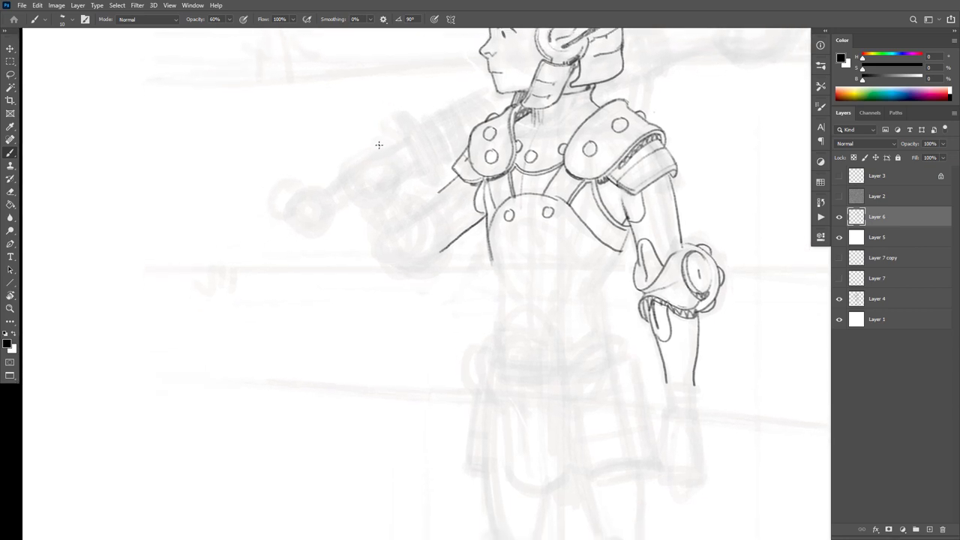
{"action": "mouse_move", "coordinate": [379, 142]}
{"action": "left_mouse_down"}
{"action": "mouse_move", "coordinate": [351, 151]}
{"action": "mouse_move", "coordinate": [336, 173]}
{"action": "mouse_move", "coordinate": [354, 199]}
{"action": "left_mouse_up"}
{"action": "mouse_move", "coordinate": [401, 163]}
{"action": "left_mouse_down"}
{"action": "mouse_move", "coordinate": [374, 177]}
{"action": "mouse_move", "coordinate": [384, 181]}
{"action": "mouse_move", "coordinate": [351, 179]}
{"action": "left_mouse_up"}
{"action": "mouse_move", "coordinate": [370, 145]}
{"action": "left_mouse_down"}
{"action": "mouse_move", "coordinate": [364, 190]}
{"action": "mouse_move", "coordinate": [355, 180]}
{"action": "mouse_move", "coordinate": [371, 193]}
{"action": "mouse_move", "coordinate": [355, 196]}
{"action": "mouse_move", "coordinate": [378, 184]}
{"action": "mouse_move", "coordinate": [369, 177]}
{"action": "mouse_move", "coordinate": [382, 186]}
{"action": "mouse_move", "coordinate": [353, 181]}
{"action": "left_mouse_up"}
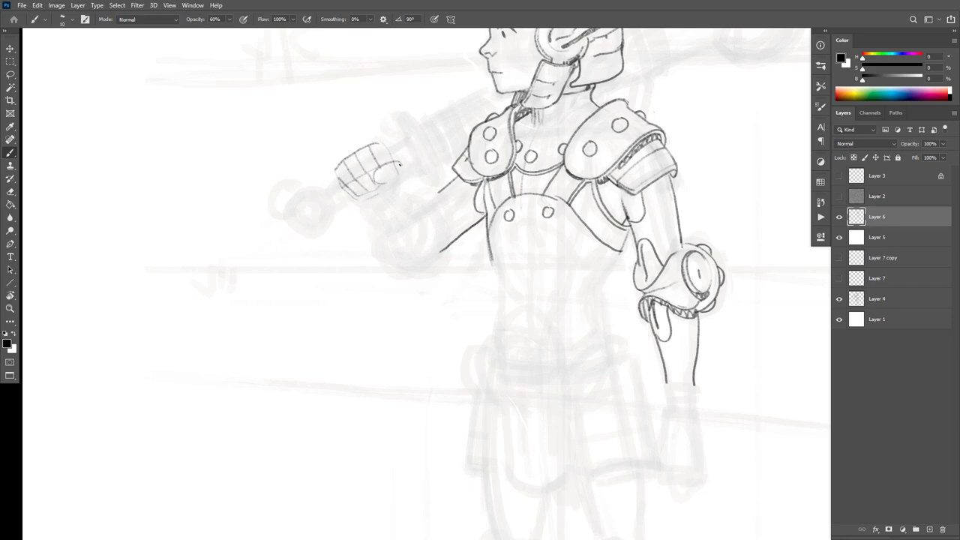
{"action": "mouse_move", "coordinate": [392, 162]}
{"action": "left_mouse_down"}
{"action": "mouse_move", "coordinate": [377, 184]}
{"action": "mouse_move", "coordinate": [398, 160]}
{"action": "mouse_move", "coordinate": [407, 180]}
{"action": "mouse_move", "coordinate": [378, 198]}
{"action": "mouse_move", "coordinate": [396, 181]}
{"action": "left_mouse_up"}
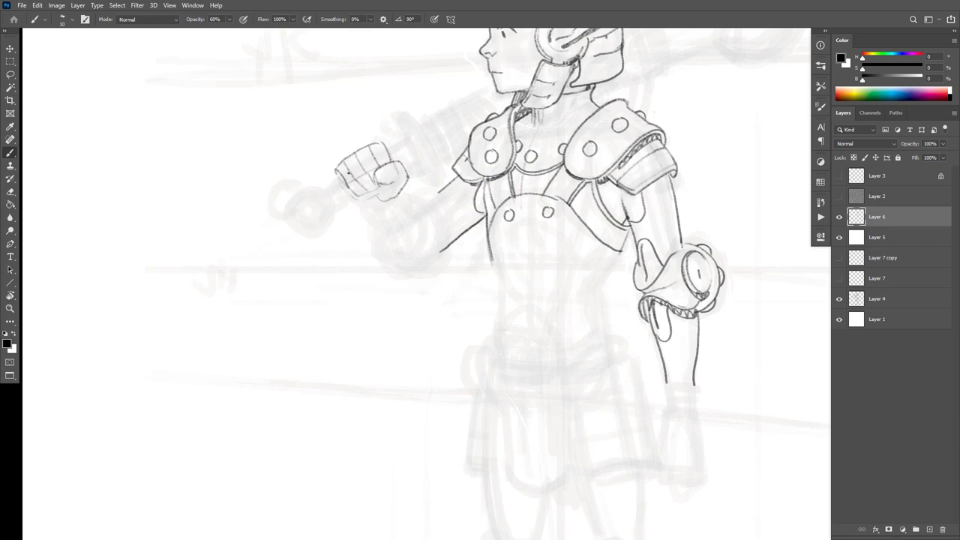
Draw the edges of the sword grip extending from both sides of the fist.
{"action": "left_click_drag", "start_coordinate": [339, 176], "coordinate": [325, 192]}
{"action": "left_click_drag", "start_coordinate": [384, 148], "coordinate": [410, 140]}
{"action": "left_click_drag", "start_coordinate": [336, 206], "coordinate": [358, 198]}
{"action": "left_click_drag", "start_coordinate": [405, 169], "coordinate": [418, 159]}
Add a new layer and draw a long straight guideline through the fist and over the shoulder for the sword.
{"action": "left_click_drag", "start_coordinate": [520, 201], "coordinate": [507, 297]}
{"action": "scroll", "coordinate": [588, 236], "scroll_direction": "down", "scroll_amount": 3}
{"action": "left_click_drag", "start_coordinate": [588, 236], "coordinate": [576, 212]}
{"action": "left_click_drag", "start_coordinate": [375, 283], "coordinate": [629, 147]}
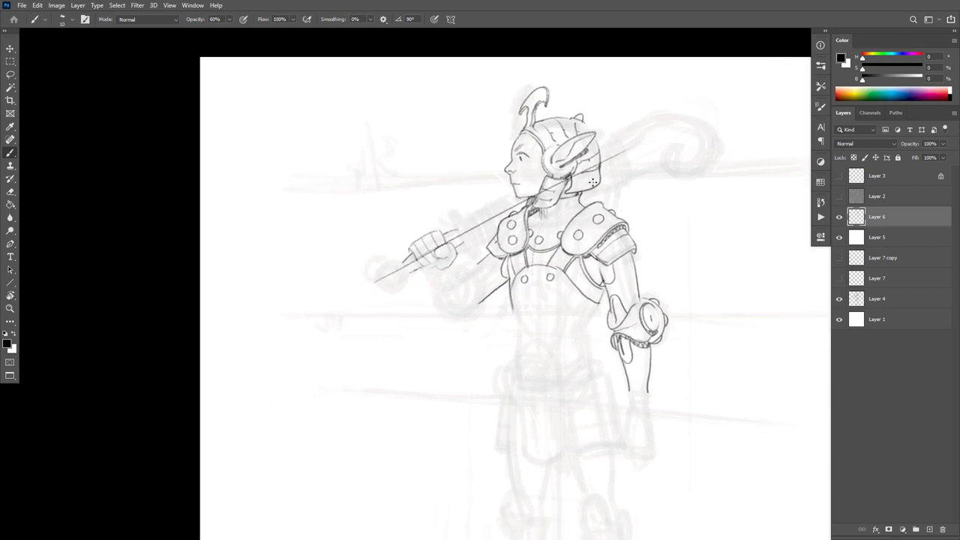
{"action": "key", "text": "ctrl+z"}
{"action": "key", "text": "ctrl+shift+alt+n"}
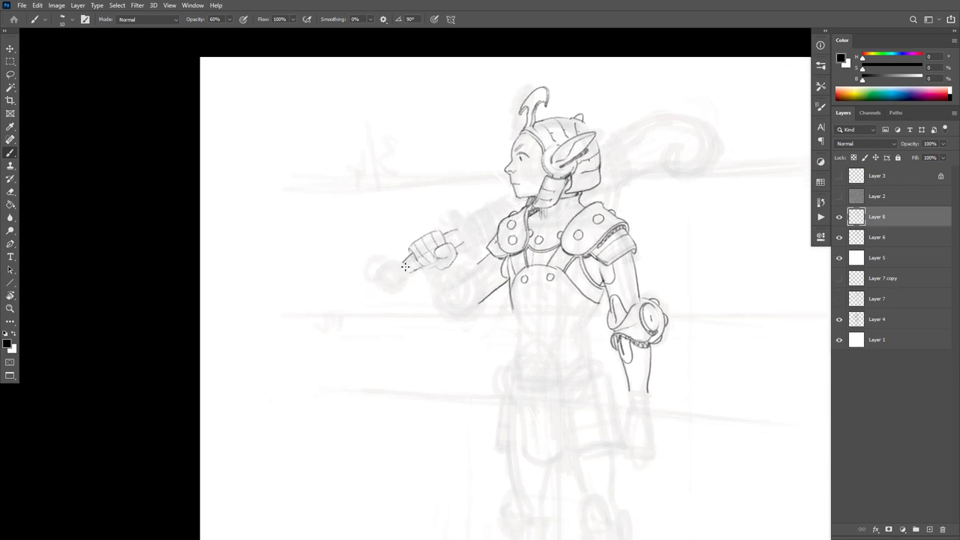
{"action": "left_click_drag", "start_coordinate": [357, 295], "coordinate": [628, 147]}
{"action": "key", "text": "ctrl+z"}
{"action": "left_click_drag", "start_coordinate": [368, 287], "coordinate": [604, 155]}
On Layer 6, redraw the sword grip beyond the fist with an end collar and a long narrow oval guard.
{"action": "scroll", "coordinate": [478, 238], "scroll_direction": "up", "scroll_amount": 2}
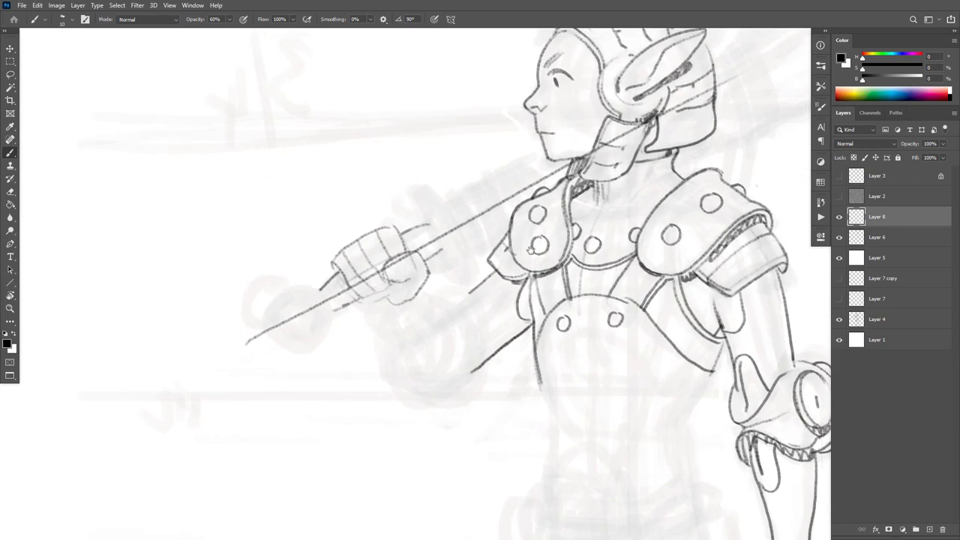
{"action": "left_click_drag", "start_coordinate": [531, 250], "coordinate": [440, 305]}
{"action": "left_click", "coordinate": [861, 242]}
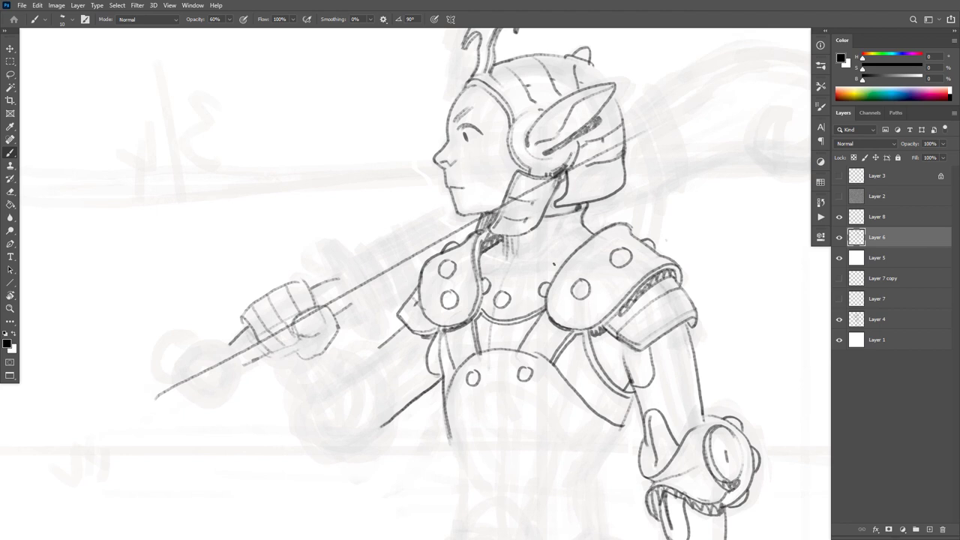
{"action": "mouse_move", "coordinate": [504, 315]}
{"action": "left_mouse_down"}
{"action": "mouse_move", "coordinate": [558, 299]}
{"action": "mouse_move", "coordinate": [684, 222]}
{"action": "left_mouse_up"}
{"action": "key", "text": "e"}
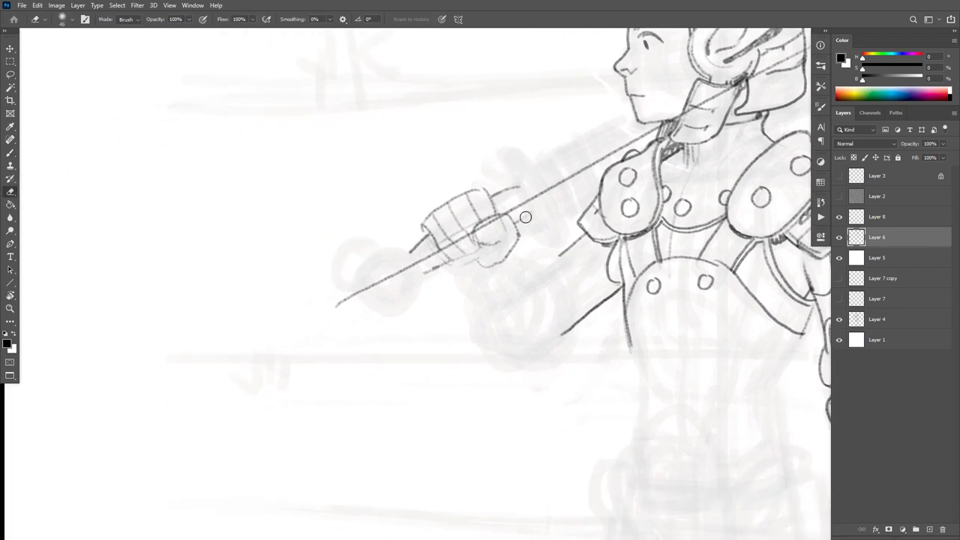
{"action": "key", "text": "Tab"}
{"action": "key", "text": "Tab"}
{"action": "key", "text": "b"}
{"action": "mouse_move", "coordinate": [422, 274]}
{"action": "left_mouse_down"}
{"action": "mouse_move", "coordinate": [529, 214]}
{"action": "mouse_move", "coordinate": [518, 184]}
{"action": "mouse_move", "coordinate": [533, 219]}
{"action": "mouse_move", "coordinate": [517, 186]}
{"action": "left_mouse_up"}
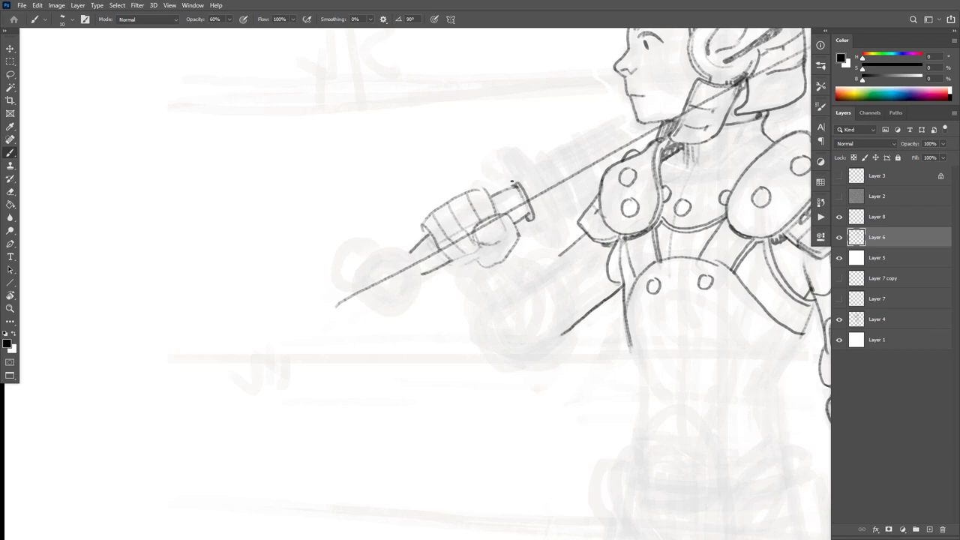
{"action": "mouse_move", "coordinate": [516, 187]}
{"action": "left_mouse_down"}
{"action": "mouse_move", "coordinate": [503, 158]}
{"action": "mouse_move", "coordinate": [523, 173]}
{"action": "mouse_move", "coordinate": [548, 240]}
{"action": "mouse_move", "coordinate": [537, 241]}
{"action": "mouse_move", "coordinate": [530, 222]}
{"action": "left_mouse_up"}
{"action": "mouse_move", "coordinate": [505, 151]}
{"action": "left_mouse_down"}
{"action": "mouse_move", "coordinate": [520, 155]}
{"action": "mouse_move", "coordinate": [554, 245]}
{"action": "left_mouse_up"}
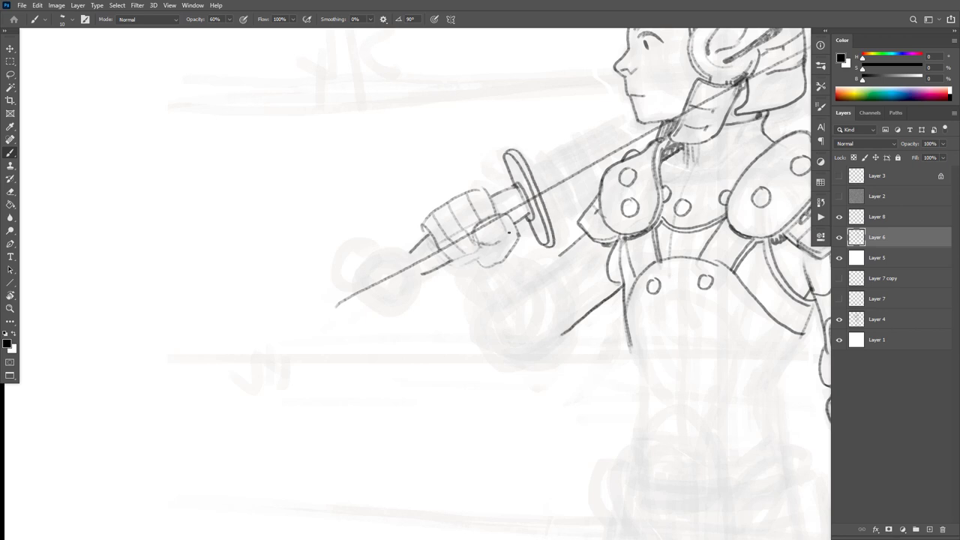
Draw the heel of the palm below the fist and erase the old finger division lines.
{"action": "left_click", "coordinate": [839, 237]}
{"action": "left_click", "coordinate": [840, 237]}
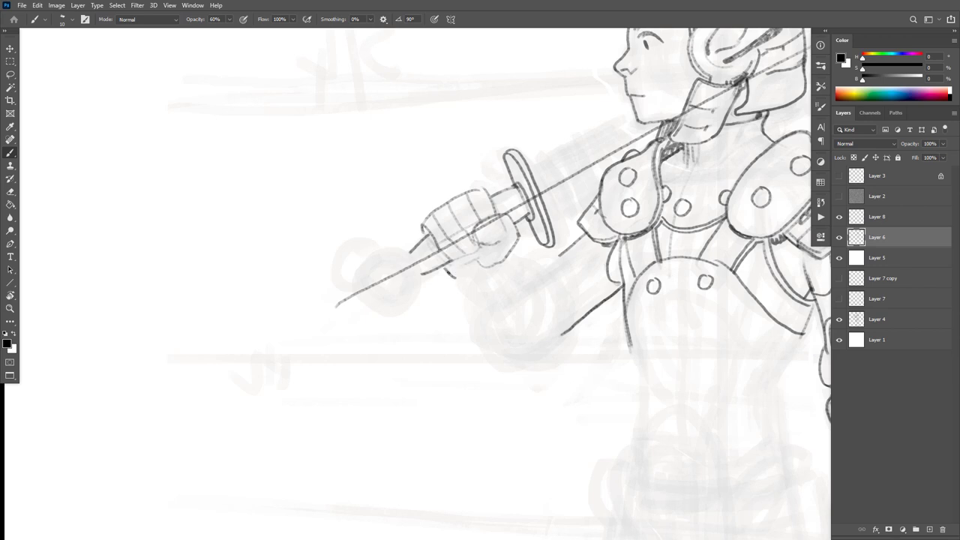
{"action": "mouse_move", "coordinate": [447, 272]}
{"action": "left_mouse_down"}
{"action": "mouse_move", "coordinate": [497, 279]}
{"action": "mouse_move", "coordinate": [461, 276]}
{"action": "left_mouse_up"}
{"action": "left_click_drag", "start_coordinate": [663, 298], "coordinate": [654, 300]}
{"action": "left_click_drag", "start_coordinate": [736, 357], "coordinate": [651, 351]}
{"action": "key", "text": "e"}
{"action": "mouse_move", "coordinate": [349, 232]}
{"action": "left_mouse_down"}
{"action": "mouse_move", "coordinate": [367, 214]}
{"action": "mouse_move", "coordinate": [362, 239]}
{"action": "left_mouse_up"}
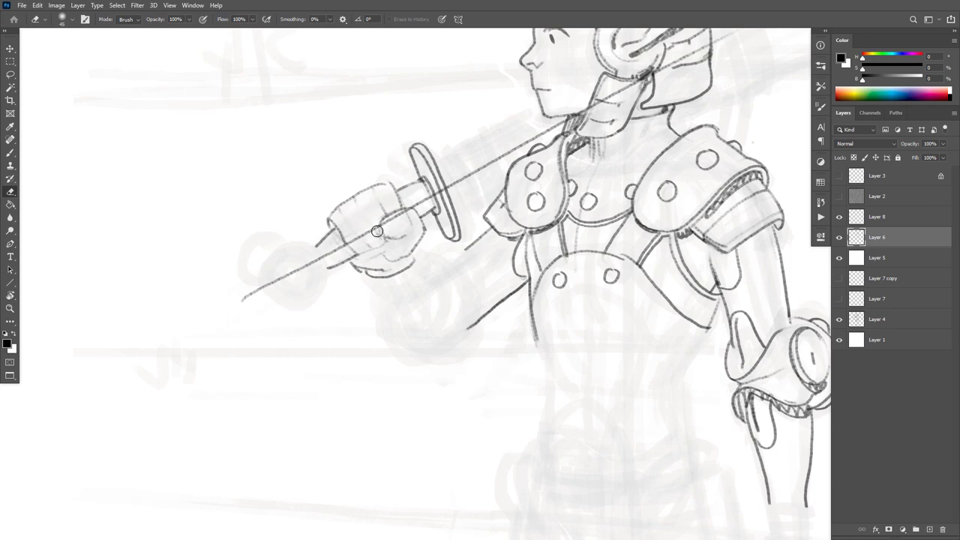
{"action": "key", "text": "b"}
{"action": "mouse_move", "coordinate": [366, 199]}
{"action": "left_mouse_down"}
{"action": "mouse_move", "coordinate": [379, 228]}
{"action": "mouse_move", "coordinate": [365, 228]}
{"action": "mouse_move", "coordinate": [370, 239]}
{"action": "mouse_move", "coordinate": [387, 206]}
{"action": "left_mouse_up"}
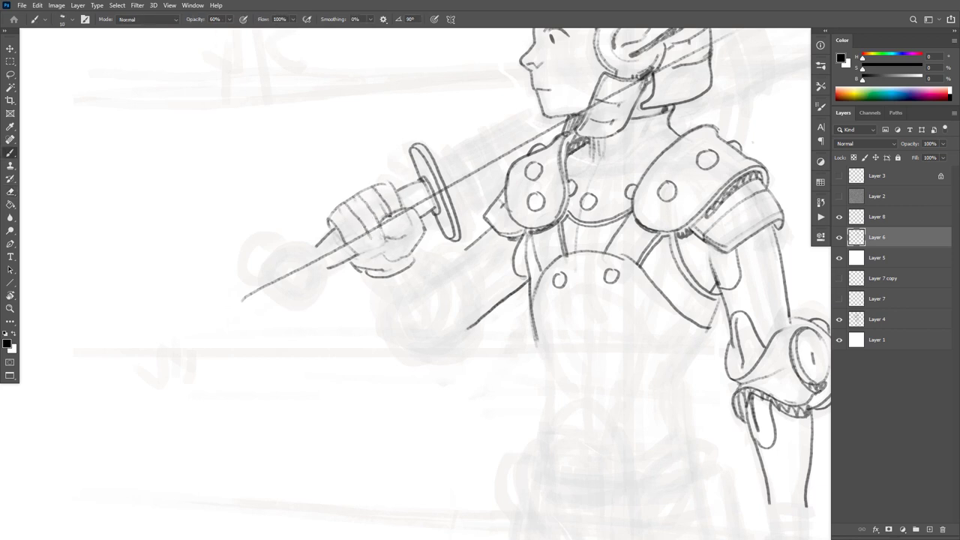
{"action": "key", "text": "ctrl+z"}
{"action": "key", "text": "ctrl+z"}
{"action": "key", "text": "ctrl+z"}
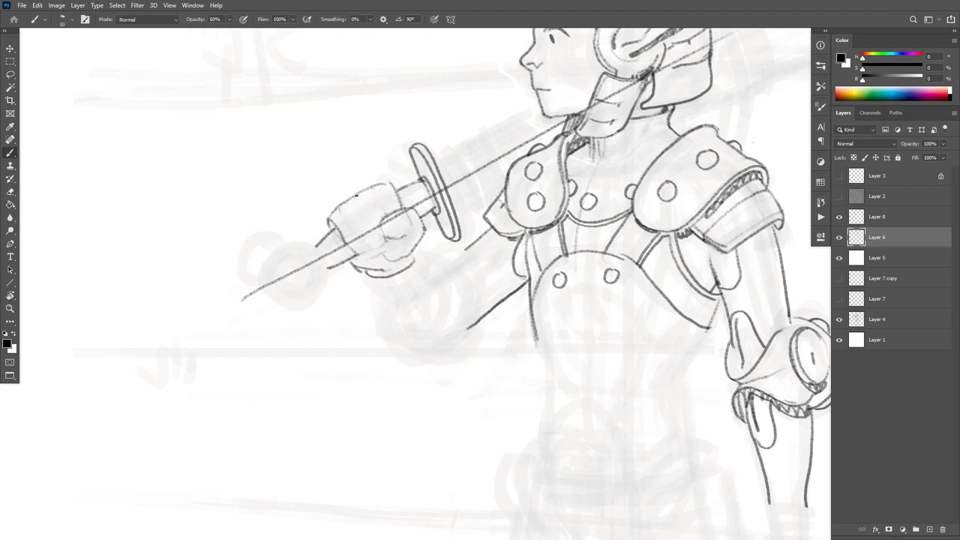
{"action": "key", "text": "ctrl+z"}
{"action": "mouse_move", "coordinate": [357, 194]}
{"action": "left_mouse_down"}
{"action": "mouse_move", "coordinate": [379, 223]}
{"action": "mouse_move", "coordinate": [365, 234]}
{"action": "left_mouse_up"}
{"action": "key", "text": "ctrl+z"}
{"action": "key", "text": "ctrl+z"}
Redraw the fist's four fingers with rounded knuckles and darken the thumb's outline.
{"action": "mouse_move", "coordinate": [381, 187]}
{"action": "left_mouse_down"}
{"action": "mouse_move", "coordinate": [390, 215]}
{"action": "mouse_move", "coordinate": [361, 224]}
{"action": "mouse_move", "coordinate": [396, 193]}
{"action": "left_mouse_up"}
{"action": "left_click_drag", "start_coordinate": [383, 233], "coordinate": [351, 243]}
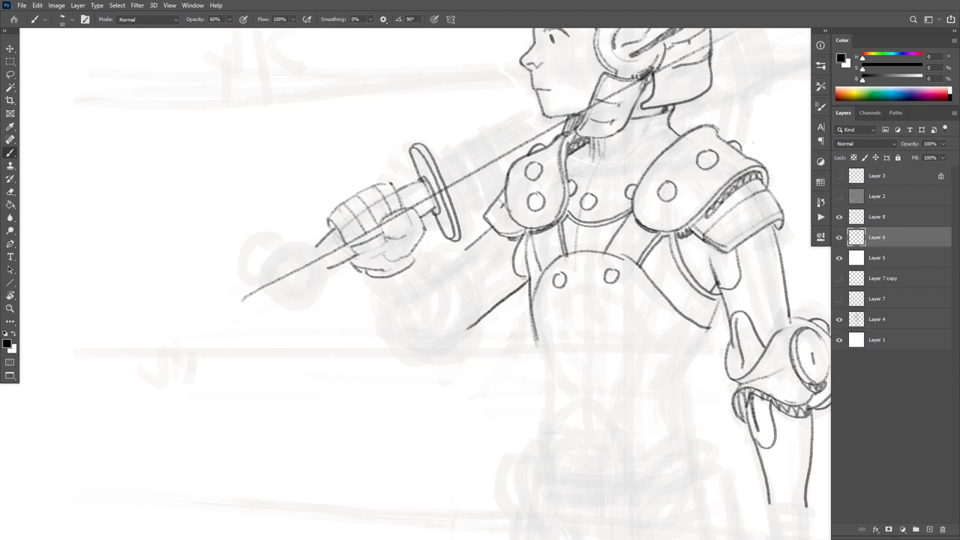
{"action": "left_click_drag", "start_coordinate": [396, 183], "coordinate": [375, 185]}
{"action": "left_click_drag", "start_coordinate": [338, 225], "coordinate": [352, 242]}
{"action": "left_click_drag", "start_coordinate": [344, 207], "coordinate": [366, 240]}
{"action": "mouse_move", "coordinate": [405, 208]}
{"action": "left_mouse_down"}
{"action": "mouse_move", "coordinate": [384, 238]}
{"action": "mouse_move", "coordinate": [423, 231]}
{"action": "mouse_move", "coordinate": [422, 216]}
{"action": "mouse_move", "coordinate": [410, 255]}
{"action": "mouse_move", "coordinate": [382, 259]}
{"action": "mouse_move", "coordinate": [405, 262]}
{"action": "mouse_move", "coordinate": [426, 237]}
{"action": "mouse_move", "coordinate": [385, 237]}
{"action": "mouse_move", "coordinate": [373, 184]}
{"action": "mouse_move", "coordinate": [381, 188]}
{"action": "mouse_move", "coordinate": [357, 192]}
{"action": "mouse_move", "coordinate": [329, 219]}
{"action": "left_mouse_up"}
{"action": "key", "text": "ctrl+z"}
{"action": "key", "text": "e"}
{"action": "key", "text": "b"}
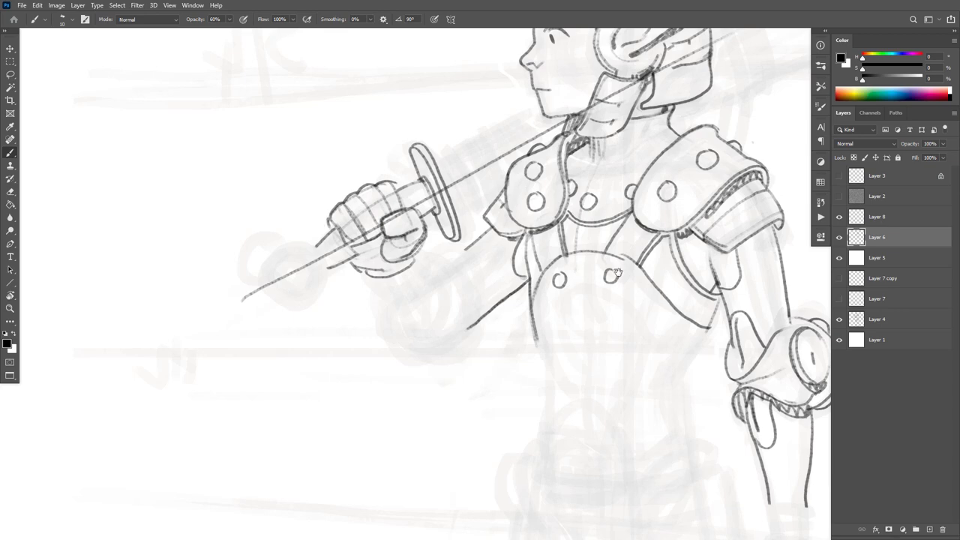
Draw the near arm's wrist cuff and the back of the hand down to the knuckle line.
{"action": "left_click_drag", "start_coordinate": [640, 305], "coordinate": [611, 257]}
{"action": "scroll", "coordinate": [610, 257], "scroll_direction": "down", "scroll_amount": 3}
{"action": "left_click_drag", "start_coordinate": [698, 312], "coordinate": [654, 240]}
{"action": "scroll", "coordinate": [660, 287], "scroll_direction": "up", "scroll_amount": 5}
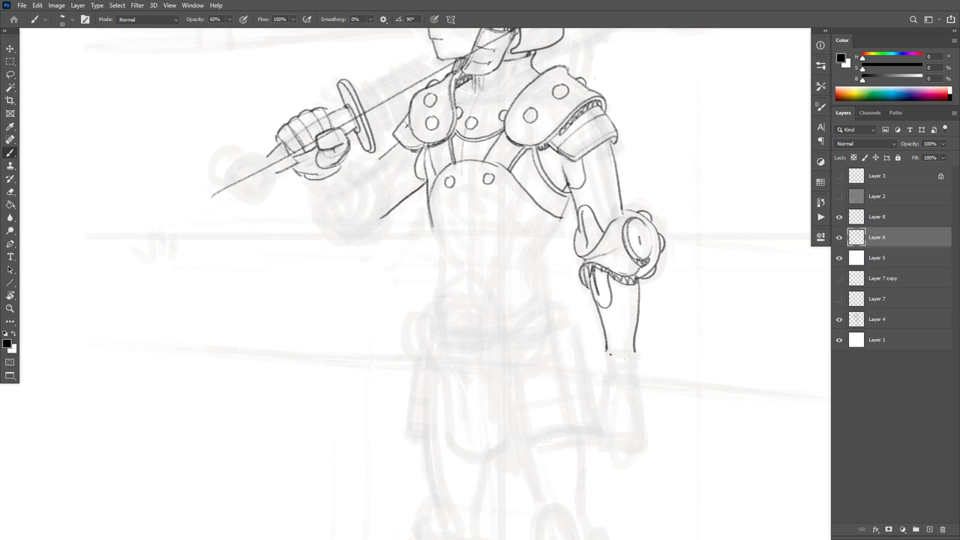
{"action": "mouse_move", "coordinate": [607, 349]}
{"action": "left_mouse_down"}
{"action": "mouse_move", "coordinate": [639, 350]}
{"action": "mouse_move", "coordinate": [639, 377]}
{"action": "mouse_move", "coordinate": [606, 371]}
{"action": "mouse_move", "coordinate": [599, 417]}
{"action": "left_mouse_up"}
{"action": "mouse_move", "coordinate": [645, 384]}
{"action": "left_mouse_down"}
{"action": "mouse_move", "coordinate": [648, 425]}
{"action": "mouse_move", "coordinate": [608, 422]}
{"action": "left_mouse_up"}
{"action": "key", "text": "e"}
{"action": "left_click_drag", "start_coordinate": [606, 379], "coordinate": [598, 425]}
{"action": "key", "text": "b"}
{"action": "mouse_move", "coordinate": [606, 364]}
{"action": "left_mouse_down"}
{"action": "mouse_move", "coordinate": [588, 417]}
{"action": "mouse_move", "coordinate": [598, 394]}
{"action": "mouse_move", "coordinate": [601, 432]}
{"action": "left_mouse_up"}
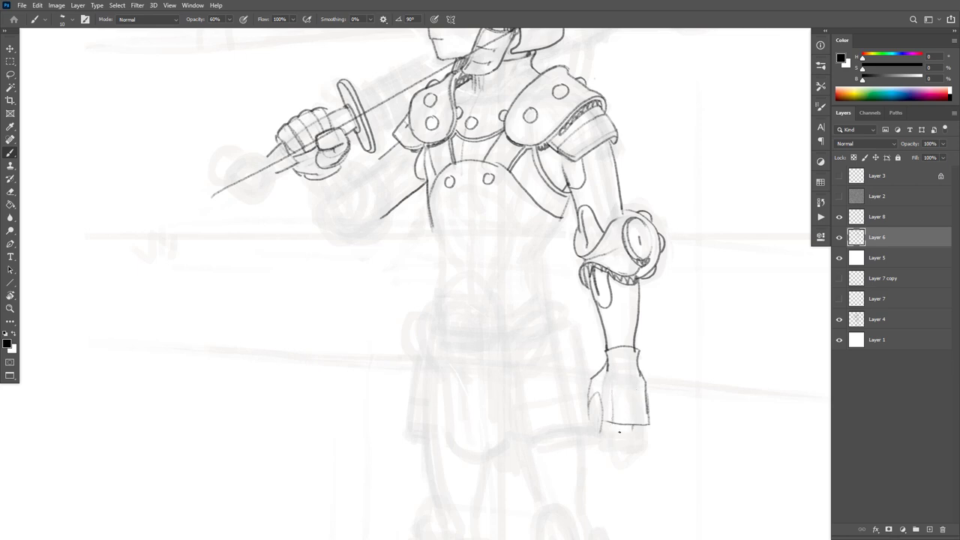
Draw the near hand's long, slightly curved fingers hanging below the knuckle line.
{"action": "left_click_drag", "start_coordinate": [618, 425], "coordinate": [607, 465]}
{"action": "left_click_drag", "start_coordinate": [604, 425], "coordinate": [600, 459]}
{"action": "left_click_drag", "start_coordinate": [631, 425], "coordinate": [619, 467]}
{"action": "key", "text": "ctrl+z"}
{"action": "key", "text": "ctrl+z"}
{"action": "key", "text": "ctrl+z"}
{"action": "mouse_move", "coordinate": [643, 425]}
{"action": "left_mouse_down"}
{"action": "mouse_move", "coordinate": [623, 465]}
{"action": "mouse_move", "coordinate": [637, 445]}
{"action": "left_mouse_up"}
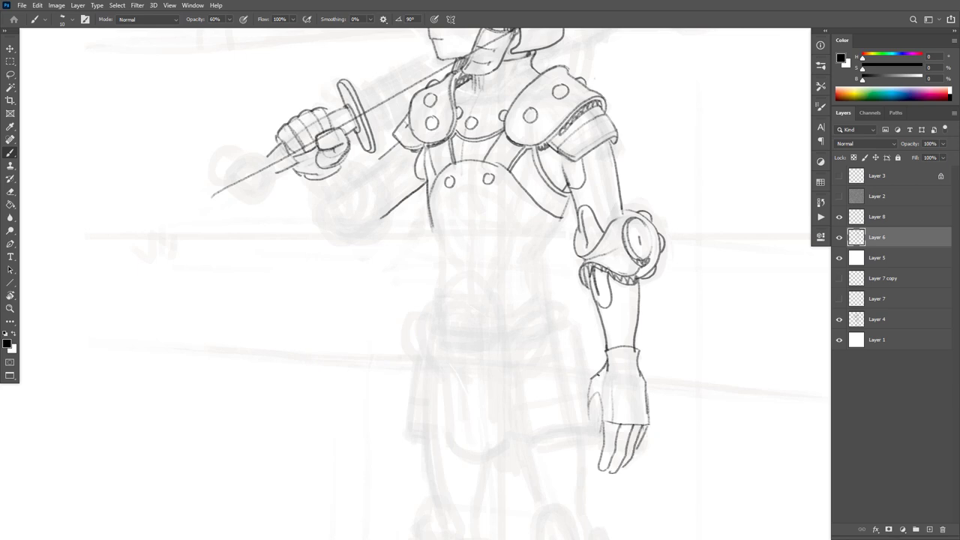
Draw the near hand's thumb along the inner side of the palm, cleaning up its outline.
{"action": "mouse_move", "coordinate": [604, 368]}
{"action": "left_mouse_down"}
{"action": "mouse_move", "coordinate": [589, 426]}
{"action": "mouse_move", "coordinate": [589, 414]}
{"action": "mouse_move", "coordinate": [600, 428]}
{"action": "mouse_move", "coordinate": [591, 413]}
{"action": "mouse_move", "coordinate": [586, 433]}
{"action": "mouse_move", "coordinate": [598, 432]}
{"action": "mouse_move", "coordinate": [600, 390]}
{"action": "mouse_move", "coordinate": [590, 381]}
{"action": "mouse_move", "coordinate": [583, 420]}
{"action": "mouse_move", "coordinate": [589, 443]}
{"action": "left_mouse_up"}
{"action": "key", "text": "ctrl+z"}
{"action": "mouse_move", "coordinate": [598, 439]}
{"action": "left_mouse_down"}
{"action": "mouse_move", "coordinate": [600, 417]}
{"action": "mouse_move", "coordinate": [588, 437]}
{"action": "left_mouse_up"}
{"action": "key", "text": "e"}
{"action": "key", "text": "b"}
{"action": "mouse_move", "coordinate": [591, 381]}
{"action": "left_mouse_down"}
{"action": "mouse_move", "coordinate": [587, 439]}
{"action": "mouse_move", "coordinate": [592, 379]}
{"action": "left_mouse_up"}
{"action": "key", "text": "ctrl+z"}
{"action": "key", "text": "ctrl+z"}
{"action": "key", "text": "e"}
{"action": "key", "text": "b"}
{"action": "key", "text": "e"}
{"action": "key", "text": "b"}
{"action": "left_click_drag", "start_coordinate": [590, 432], "coordinate": [596, 443]}
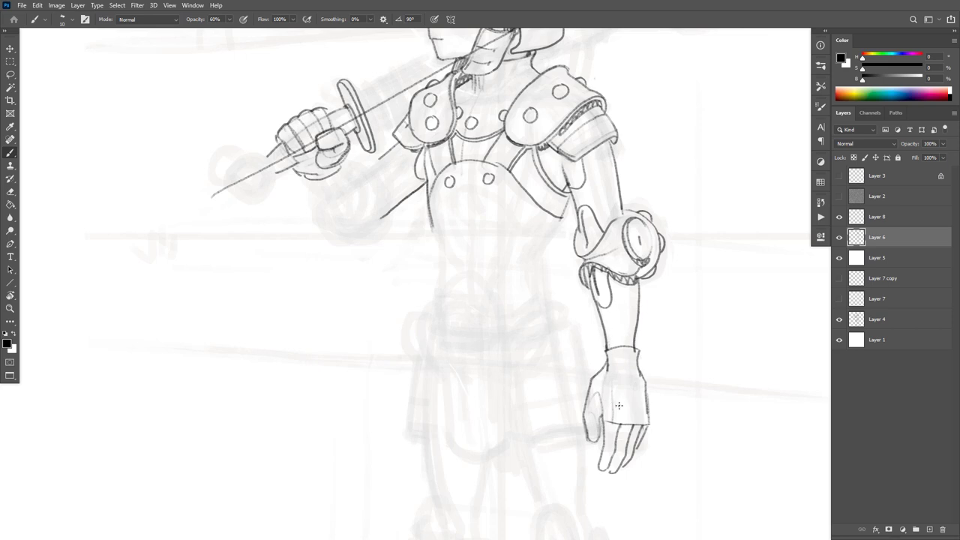
Draw a rectangular plate with a thick lower edge across the back of the near hand.
{"action": "left_click_drag", "start_coordinate": [612, 405], "coordinate": [647, 406]}
{"action": "left_click_drag", "start_coordinate": [609, 377], "coordinate": [649, 386]}
{"action": "key", "text": "ctrl+z"}
{"action": "key", "text": "ctrl+z"}
{"action": "key", "text": "e"}
{"action": "key", "text": "b"}
{"action": "mouse_move", "coordinate": [651, 384]}
{"action": "left_mouse_down"}
{"action": "mouse_move", "coordinate": [652, 407]}
{"action": "mouse_move", "coordinate": [634, 403]}
{"action": "mouse_move", "coordinate": [647, 405]}
{"action": "left_mouse_up"}
{"action": "key", "text": "Tab"}
{"action": "key", "text": "Tab"}
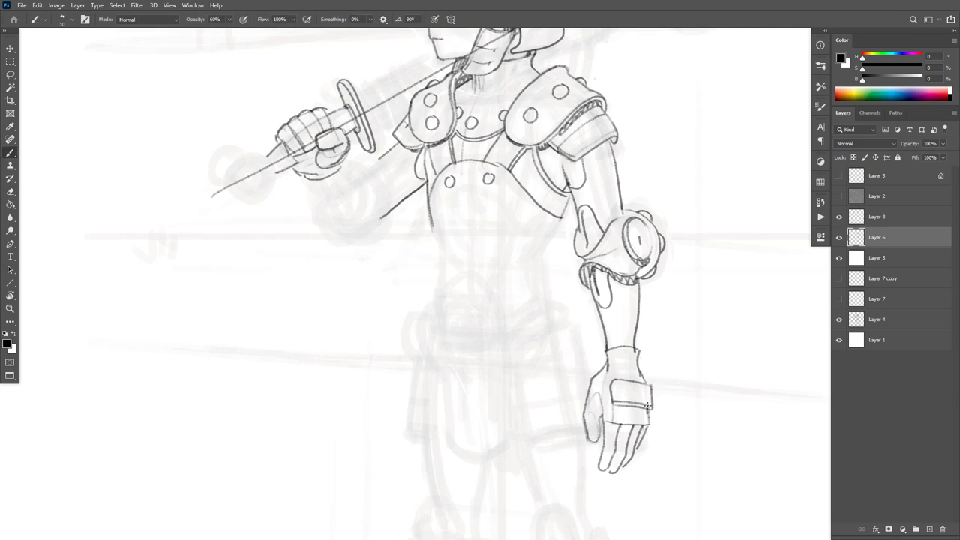
Erase the cuff's upper edge and redraw the near wrist with narrow bands and a crossing wrap line.
{"action": "mouse_move", "coordinate": [682, 345]}
{"action": "left_mouse_down"}
{"action": "mouse_move", "coordinate": [727, 330]}
{"action": "mouse_move", "coordinate": [628, 344]}
{"action": "left_mouse_up"}
{"action": "key", "text": "Tab"}
{"action": "key", "text": "Tab"}
{"action": "key", "text": "e"}
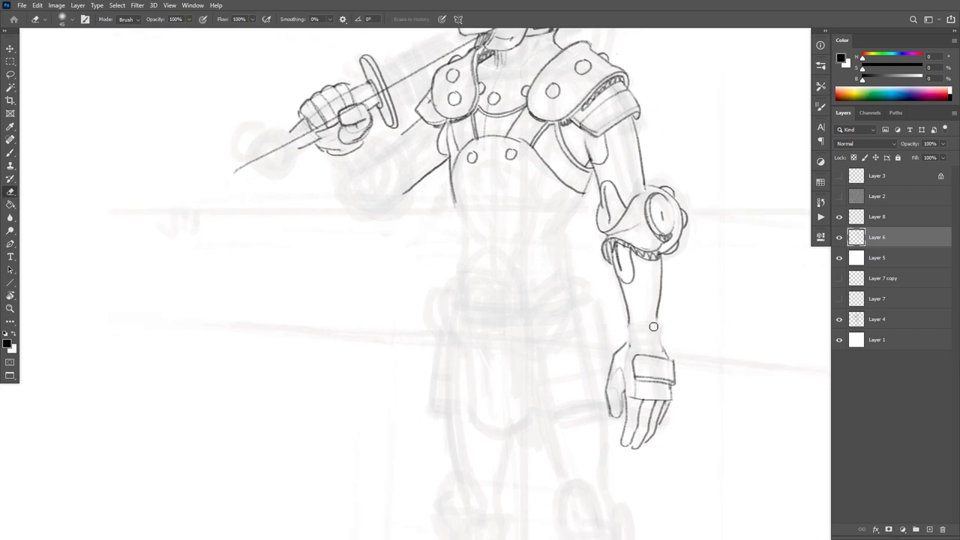
{"action": "key", "text": "b"}
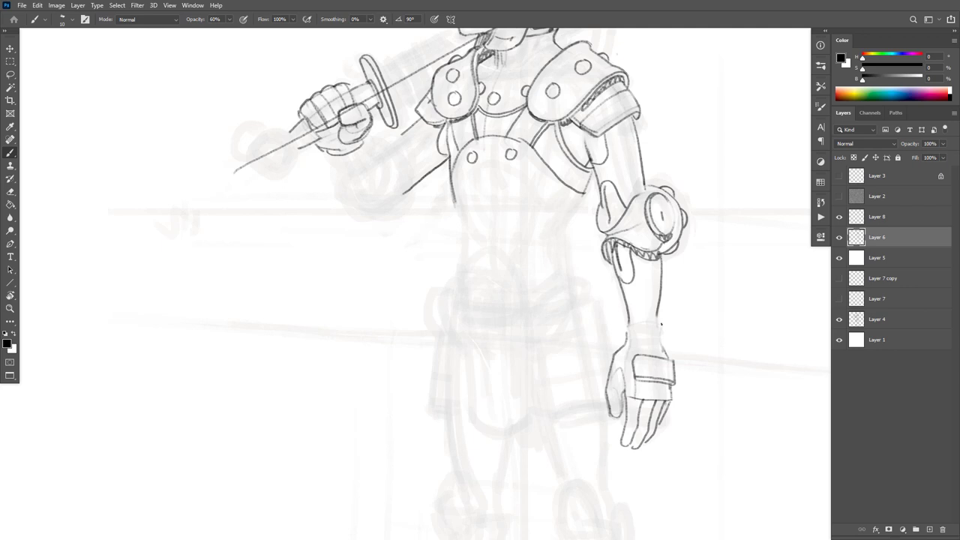
{"action": "left_click_drag", "start_coordinate": [660, 330], "coordinate": [686, 318]}
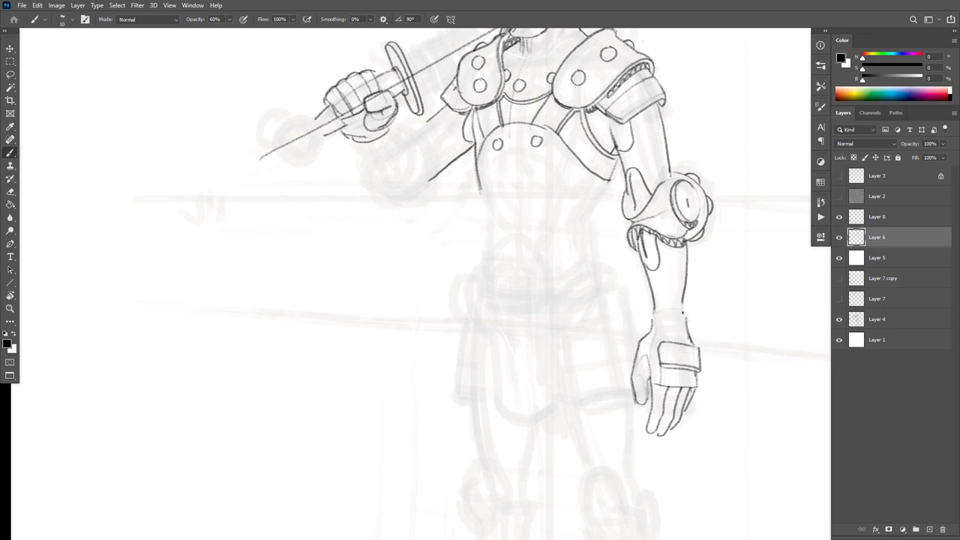
{"action": "mouse_move", "coordinate": [668, 316]}
{"action": "left_mouse_down"}
{"action": "mouse_move", "coordinate": [653, 318]}
{"action": "mouse_move", "coordinate": [685, 318]}
{"action": "mouse_move", "coordinate": [654, 309]}
{"action": "mouse_move", "coordinate": [653, 294]}
{"action": "mouse_move", "coordinate": [686, 284]}
{"action": "left_mouse_up"}
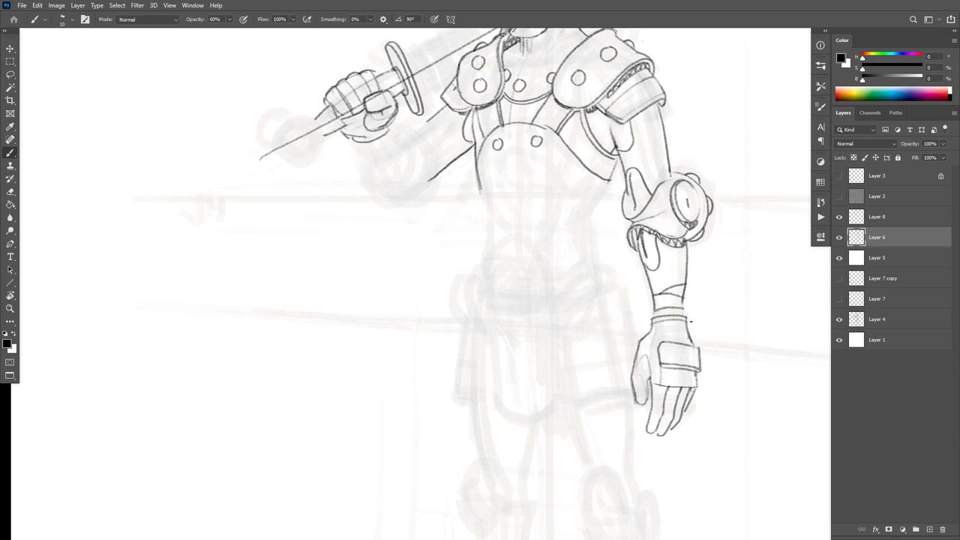
{"action": "mouse_move", "coordinate": [691, 341]}
{"action": "left_mouse_down"}
{"action": "mouse_move", "coordinate": [689, 314]}
{"action": "mouse_move", "coordinate": [657, 313]}
{"action": "mouse_move", "coordinate": [652, 332]}
{"action": "mouse_move", "coordinate": [694, 329]}
{"action": "mouse_move", "coordinate": [693, 342]}
{"action": "mouse_move", "coordinate": [687, 314]}
{"action": "mouse_move", "coordinate": [651, 316]}
{"action": "left_mouse_up"}
{"action": "key", "text": "ctrl+z"}
{"action": "mouse_move", "coordinate": [710, 350]}
{"action": "left_mouse_down"}
{"action": "mouse_move", "coordinate": [720, 345]}
{"action": "mouse_move", "coordinate": [699, 420]}
{"action": "left_mouse_up"}
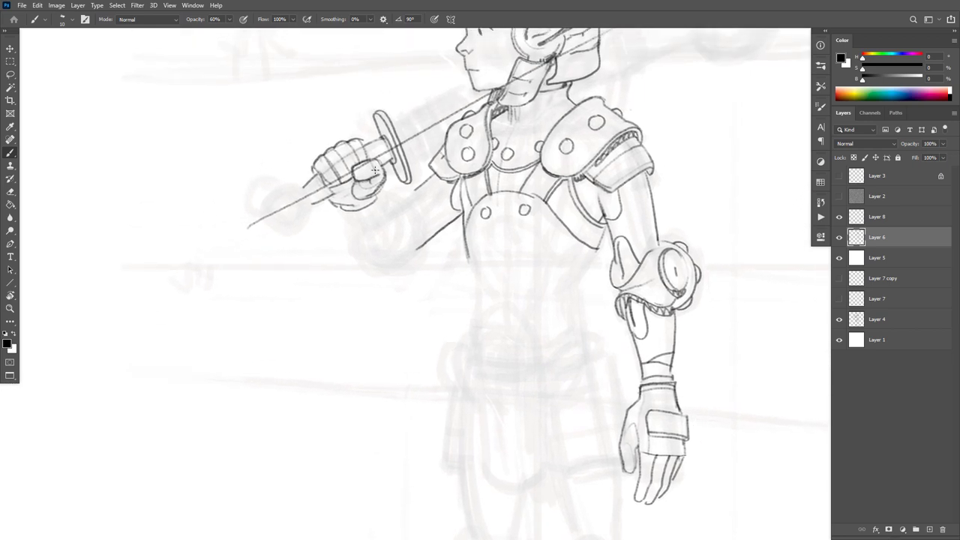
Select the near hand with the lasso and scale it down to about 93.74% width and 90.29% height.
{"action": "left_click_drag", "start_coordinate": [525, 326], "coordinate": [489, 323]}
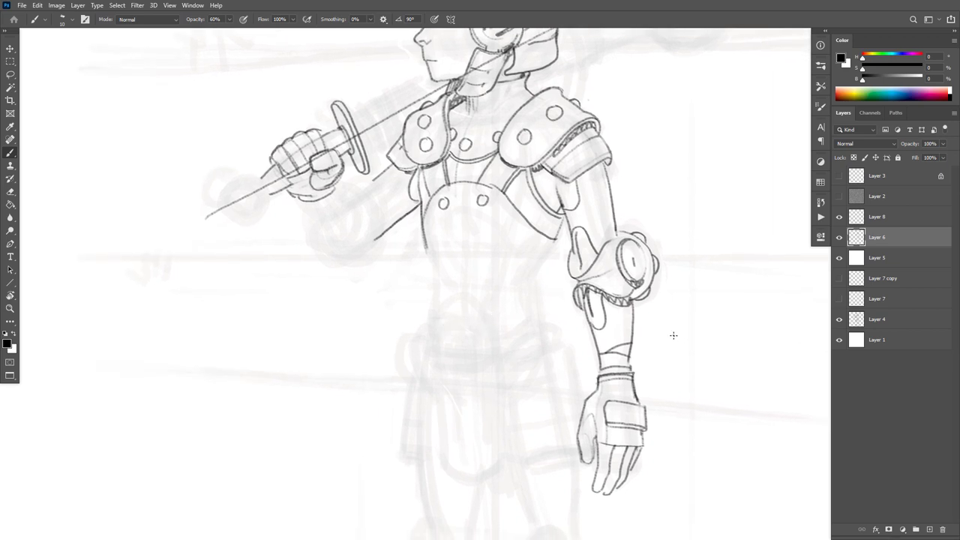
{"action": "key", "text": "l"}
{"action": "mouse_move", "coordinate": [648, 375]}
{"action": "left_mouse_down"}
{"action": "mouse_move", "coordinate": [589, 378]}
{"action": "mouse_move", "coordinate": [615, 518]}
{"action": "mouse_move", "coordinate": [666, 400]}
{"action": "mouse_move", "coordinate": [660, 375]}
{"action": "left_mouse_up"}
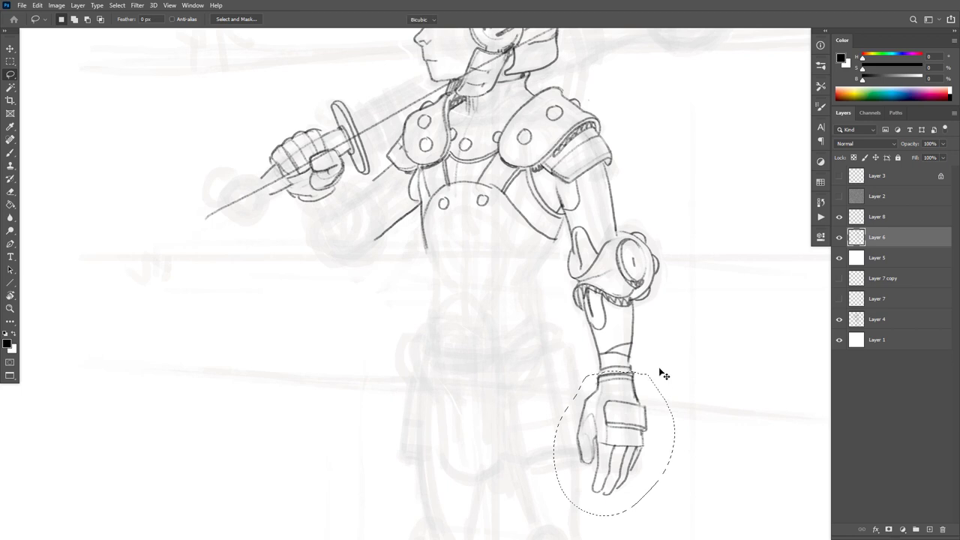
{"action": "key", "text": "ctrl+t"}
{"action": "left_click_drag", "start_coordinate": [673, 515], "coordinate": [619, 446]}
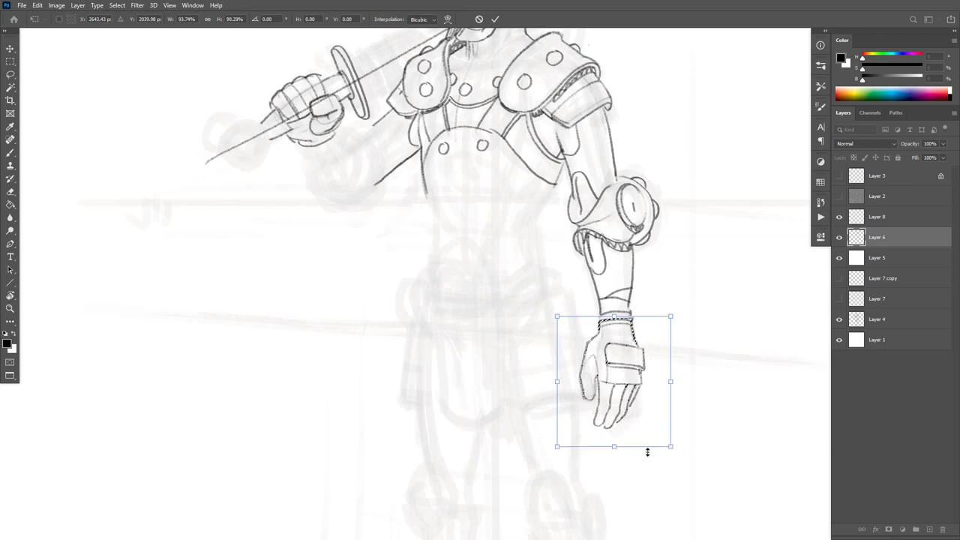
{"action": "key", "text": "Return"}
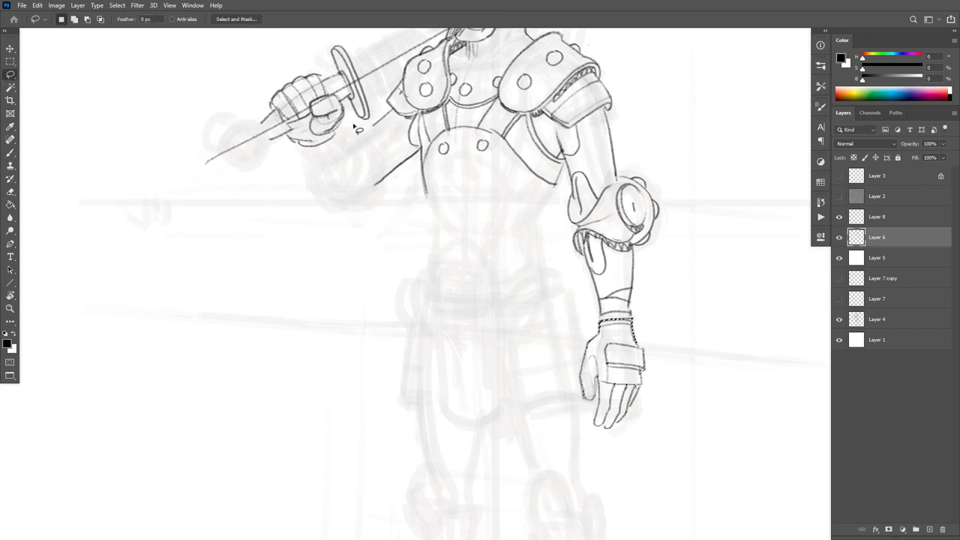
Lasso the sword hand together with the hilt and guard, and scale them down to about 89.56%.
{"action": "mouse_move", "coordinate": [368, 130]}
{"action": "left_mouse_down"}
{"action": "mouse_move", "coordinate": [380, 178]}
{"action": "mouse_move", "coordinate": [373, 88]}
{"action": "mouse_move", "coordinate": [258, 136]}
{"action": "mouse_move", "coordinate": [261, 190]}
{"action": "mouse_move", "coordinate": [316, 222]}
{"action": "mouse_move", "coordinate": [379, 180]}
{"action": "left_mouse_up"}
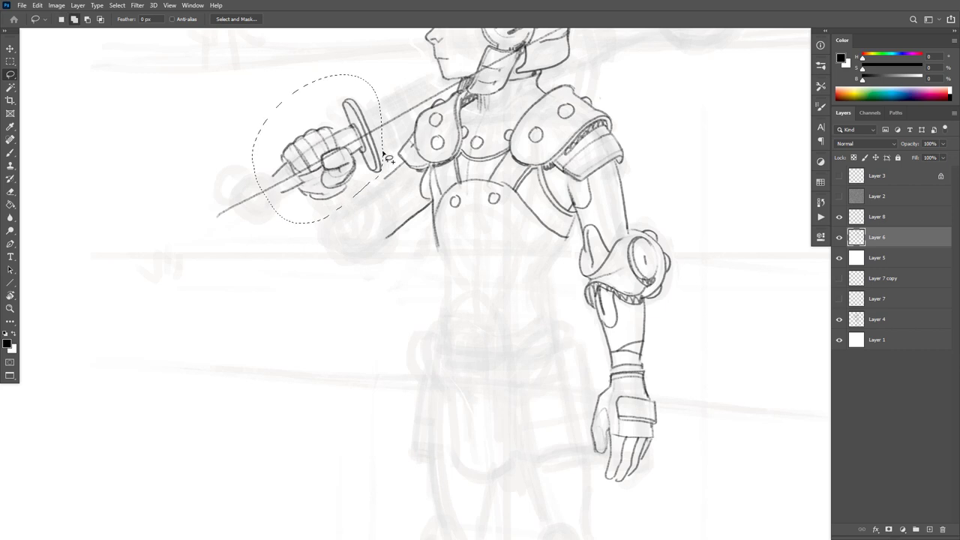
{"action": "key", "text": "ctrl+t"}
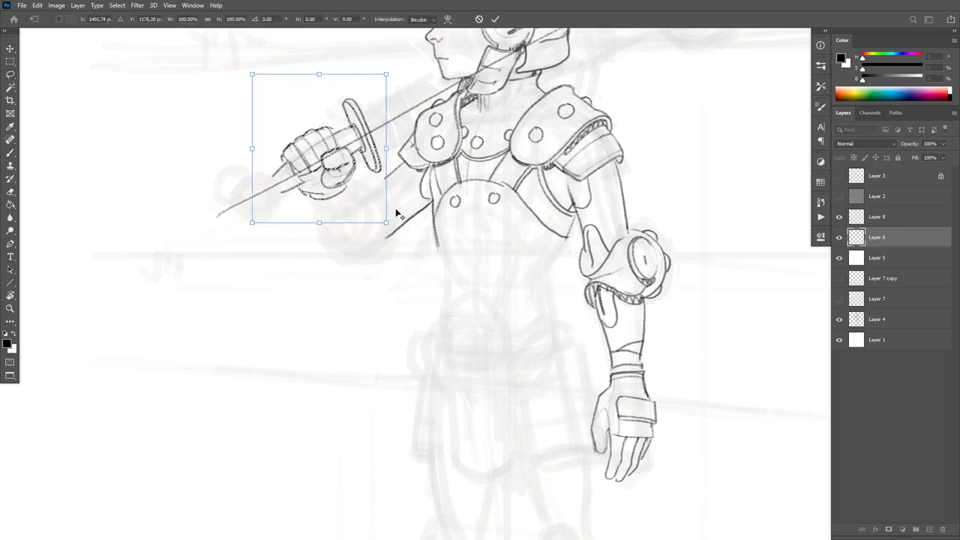
{"action": "left_click_drag", "start_coordinate": [386, 222], "coordinate": [383, 220]}
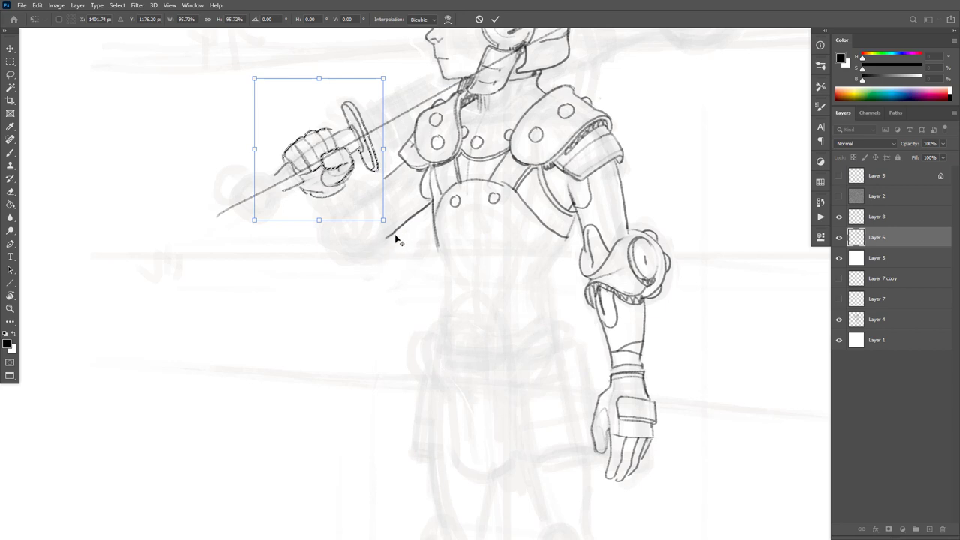
{"action": "left_click_drag", "start_coordinate": [382, 219], "coordinate": [379, 216]}
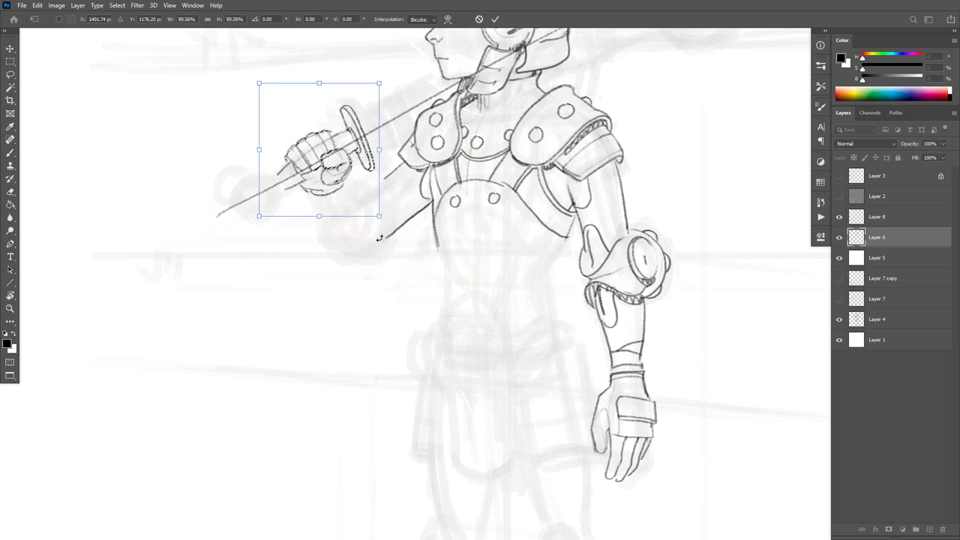
{"action": "key", "text": "Return"}
{"action": "key", "text": "ctrl+d"}
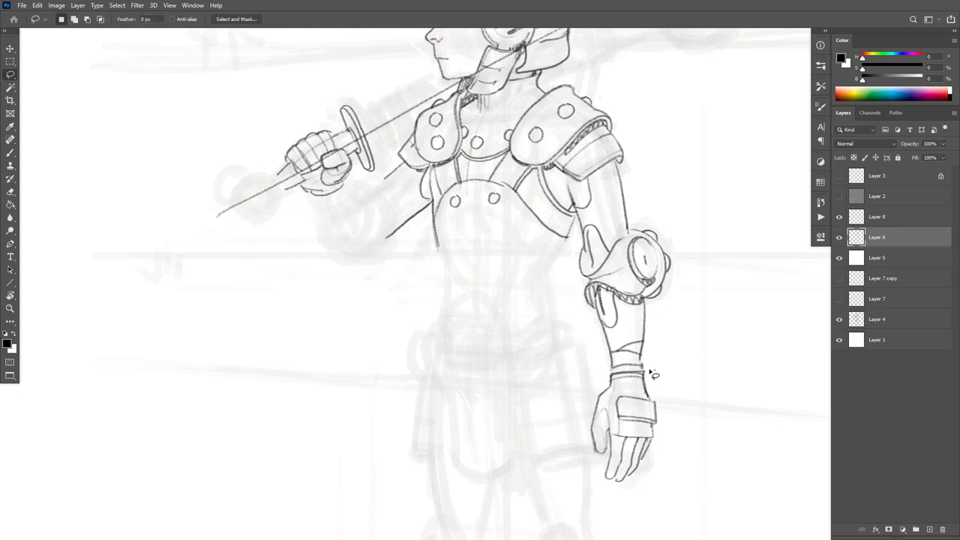
Lasso the lowered near hand below the wrist bands and scale it down to about 90.96%.
{"action": "mouse_move", "coordinate": [642, 373]}
{"action": "left_mouse_down"}
{"action": "mouse_move", "coordinate": [582, 407]}
{"action": "mouse_move", "coordinate": [682, 422]}
{"action": "mouse_move", "coordinate": [677, 397]}
{"action": "mouse_move", "coordinate": [659, 402]}
{"action": "left_mouse_up"}
{"action": "key", "text": "ctrl+t"}
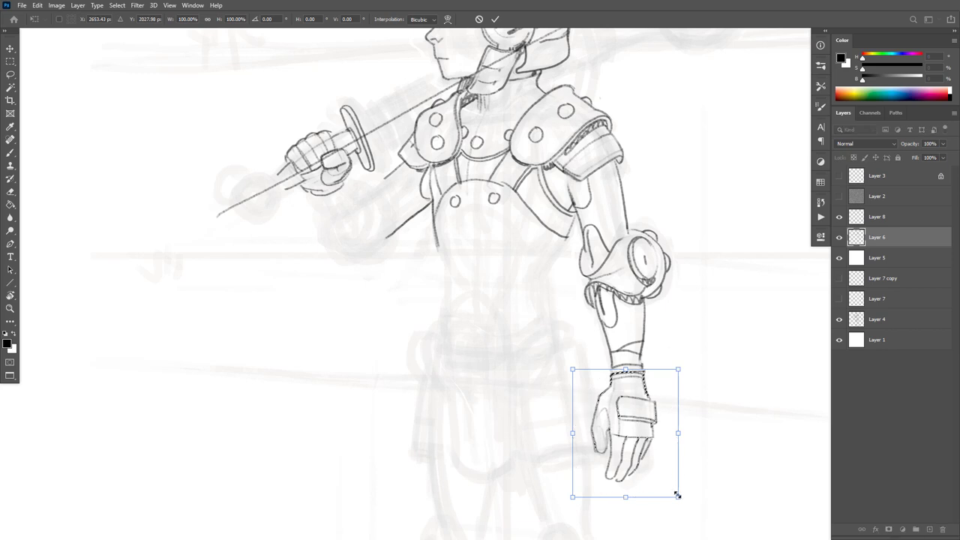
{"action": "left_click_drag", "start_coordinate": [675, 493], "coordinate": [673, 485]}
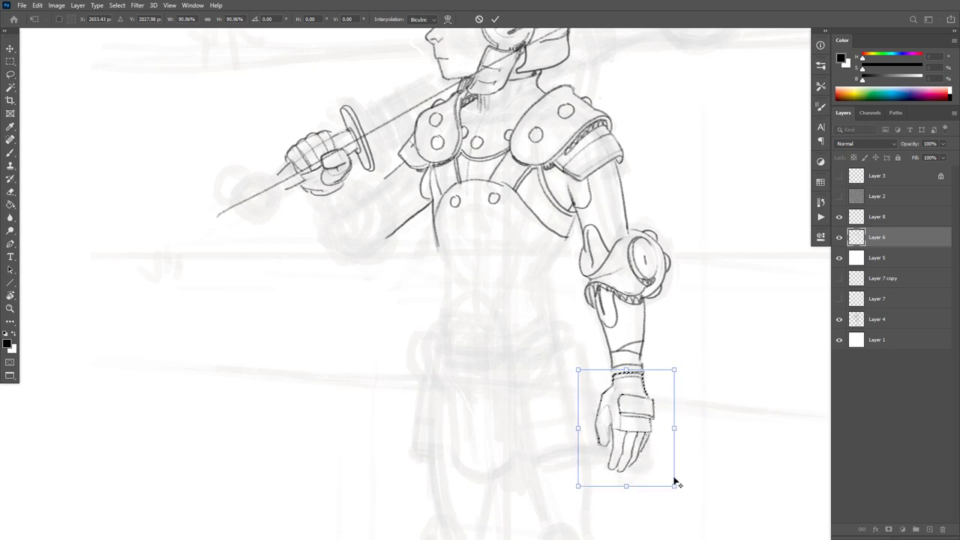
{"action": "key", "text": "Return"}
{"action": "key", "text": "ctrl+d"}
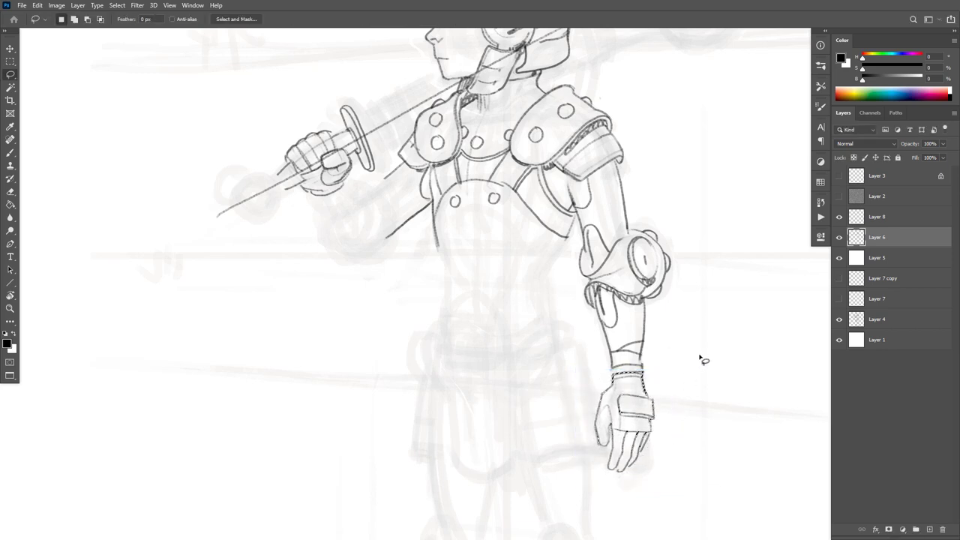
{"action": "left_click_drag", "start_coordinate": [691, 368], "coordinate": [696, 326]}
{"action": "key", "text": "e"}
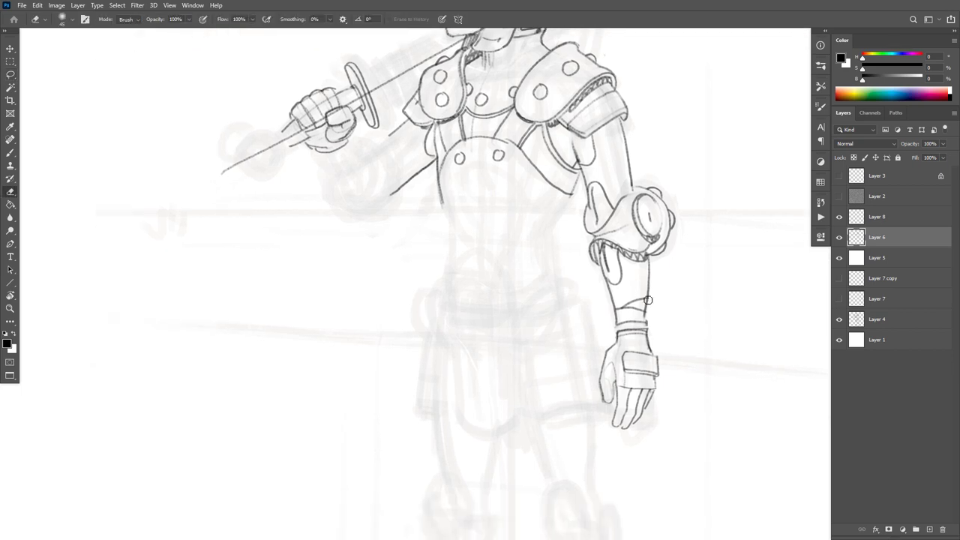
{"action": "left_click_drag", "start_coordinate": [648, 300], "coordinate": [646, 322]}
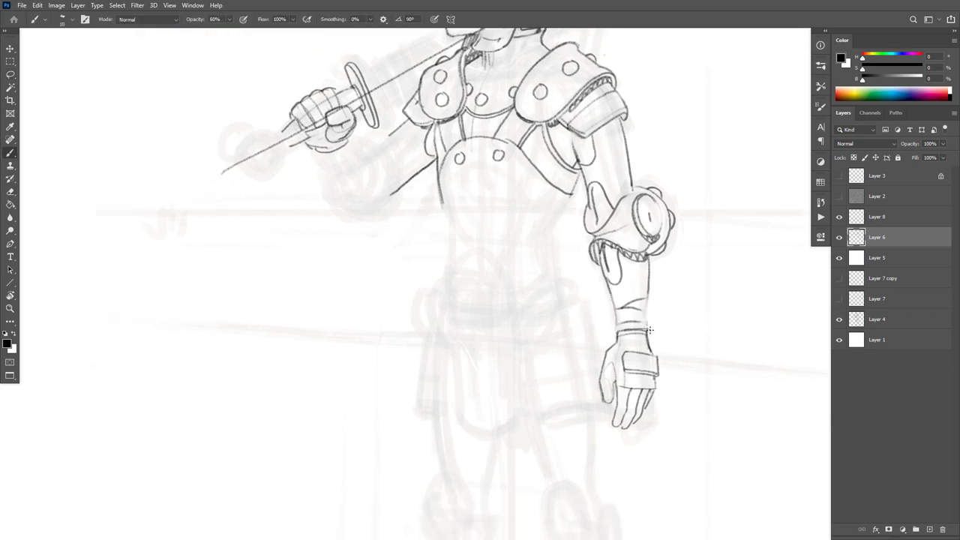
{"action": "key", "text": "ctrl+z"}
{"action": "key", "text": "ctrl+z"}
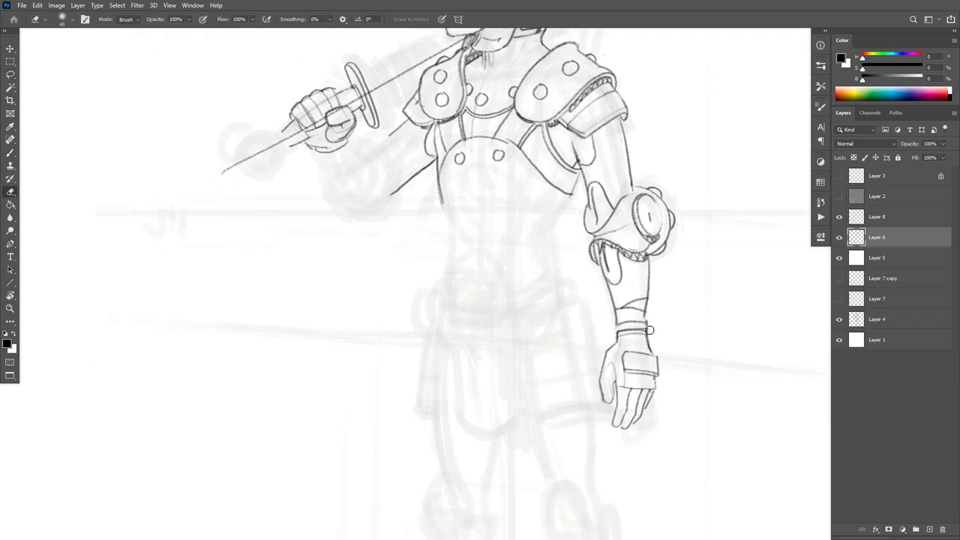
Erase the band lines at the near wrist and redraw the glove's upper edge, its sides and the wrist wrap.
{"action": "left_click_drag", "start_coordinate": [649, 330], "coordinate": [613, 332]}
{"action": "key", "text": "b"}
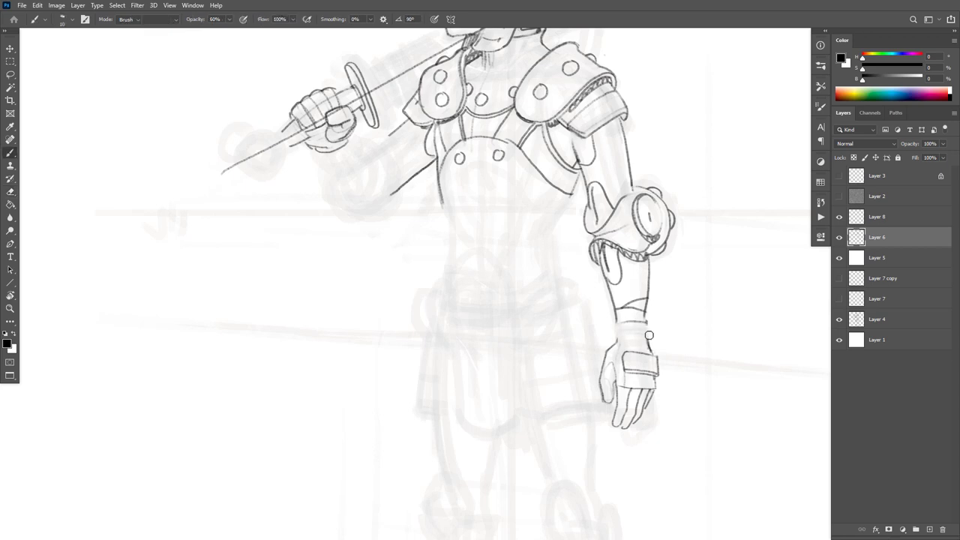
{"action": "key", "text": "e"}
{"action": "key", "text": "b"}
{"action": "key", "text": "e"}
{"action": "key", "text": "b"}
{"action": "mouse_move", "coordinate": [652, 354]}
{"action": "left_mouse_down"}
{"action": "mouse_move", "coordinate": [649, 331]}
{"action": "mouse_move", "coordinate": [614, 326]}
{"action": "mouse_move", "coordinate": [616, 345]}
{"action": "left_mouse_up"}
{"action": "mouse_move", "coordinate": [647, 308]}
{"action": "left_mouse_down"}
{"action": "mouse_move", "coordinate": [645, 326]}
{"action": "mouse_move", "coordinate": [616, 323]}
{"action": "mouse_move", "coordinate": [617, 315]}
{"action": "left_mouse_up"}
{"action": "left_click_drag", "start_coordinate": [617, 338], "coordinate": [606, 351]}
Add a small stud and side knob to the near hand's plate, and draw round knuckle studs below it.
{"action": "mouse_move", "coordinate": [636, 358]}
{"action": "left_mouse_down"}
{"action": "mouse_move", "coordinate": [690, 308]}
{"action": "mouse_move", "coordinate": [693, 289]}
{"action": "left_mouse_up"}
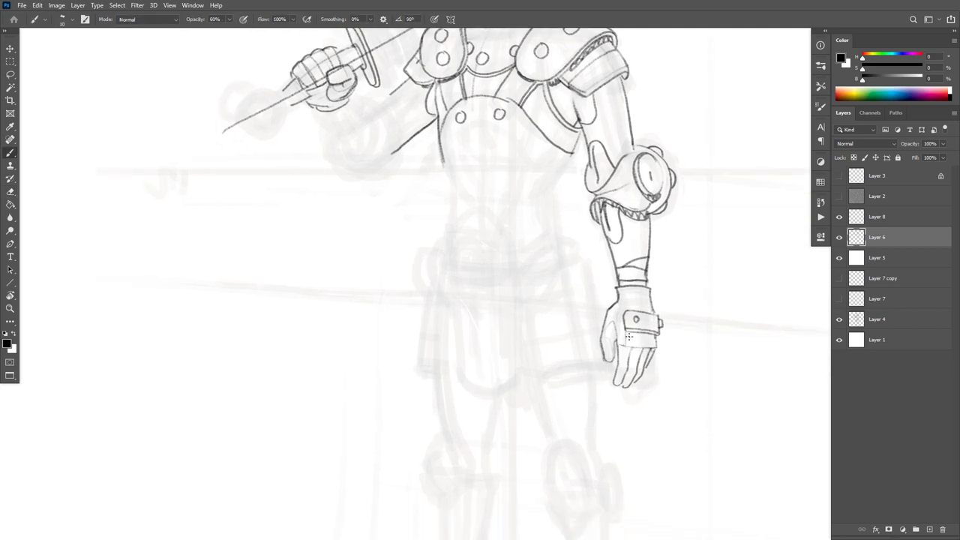
{"action": "mouse_move", "coordinate": [629, 337]}
{"action": "left_mouse_down"}
{"action": "mouse_move", "coordinate": [621, 349]}
{"action": "mouse_move", "coordinate": [635, 339]}
{"action": "mouse_move", "coordinate": [651, 353]}
{"action": "mouse_move", "coordinate": [661, 339]}
{"action": "mouse_move", "coordinate": [651, 353]}
{"action": "left_mouse_up"}
{"action": "key", "text": "e"}
{"action": "key", "text": "b"}
{"action": "left_click_drag", "start_coordinate": [696, 324], "coordinate": [685, 376]}
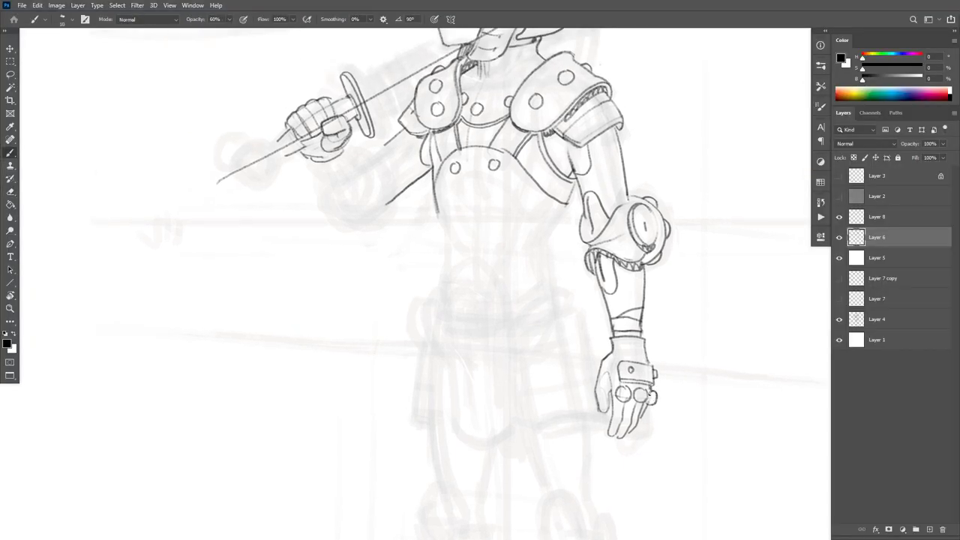
{"action": "left_click_drag", "start_coordinate": [641, 385], "coordinate": [648, 399]}
Draw the glove cuff under the sword hand and the forearm outlines running down from it.
{"action": "left_click_drag", "start_coordinate": [686, 360], "coordinate": [684, 429]}
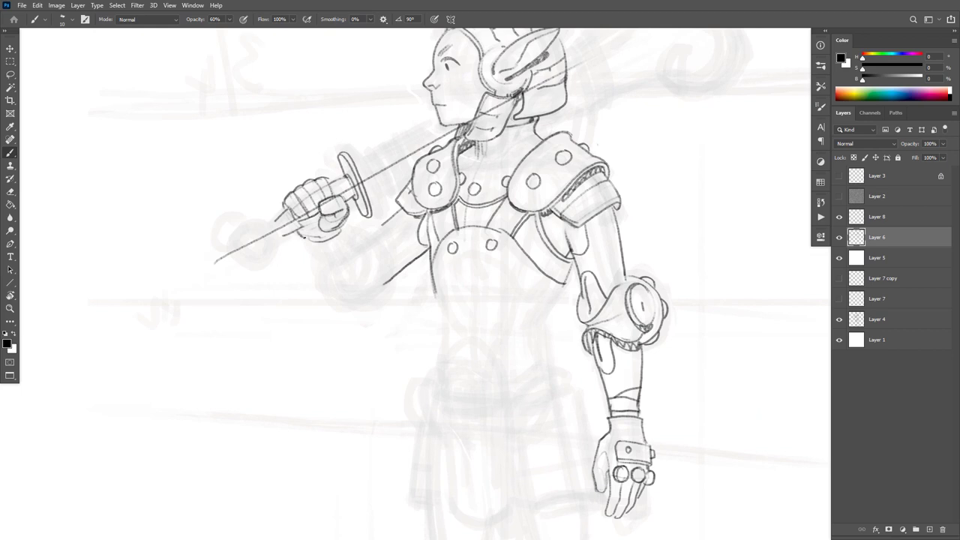
{"action": "mouse_move", "coordinate": [312, 246]}
{"action": "left_mouse_down"}
{"action": "mouse_move", "coordinate": [342, 235]}
{"action": "mouse_move", "coordinate": [349, 212]}
{"action": "mouse_move", "coordinate": [331, 292]}
{"action": "left_mouse_up"}
{"action": "mouse_move", "coordinate": [348, 239]}
{"action": "left_mouse_down"}
{"action": "mouse_move", "coordinate": [381, 282]}
{"action": "mouse_move", "coordinate": [353, 234]}
{"action": "mouse_move", "coordinate": [378, 265]}
{"action": "mouse_move", "coordinate": [371, 283]}
{"action": "mouse_move", "coordinate": [331, 268]}
{"action": "mouse_move", "coordinate": [370, 277]}
{"action": "mouse_move", "coordinate": [378, 249]}
{"action": "mouse_move", "coordinate": [374, 281]}
{"action": "mouse_move", "coordinate": [378, 259]}
{"action": "mouse_move", "coordinate": [366, 236]}
{"action": "left_mouse_up"}
{"action": "key", "text": "e"}
{"action": "key", "text": "b"}
{"action": "key", "text": "e"}
{"action": "key", "text": "b"}
{"action": "key", "text": "b"}
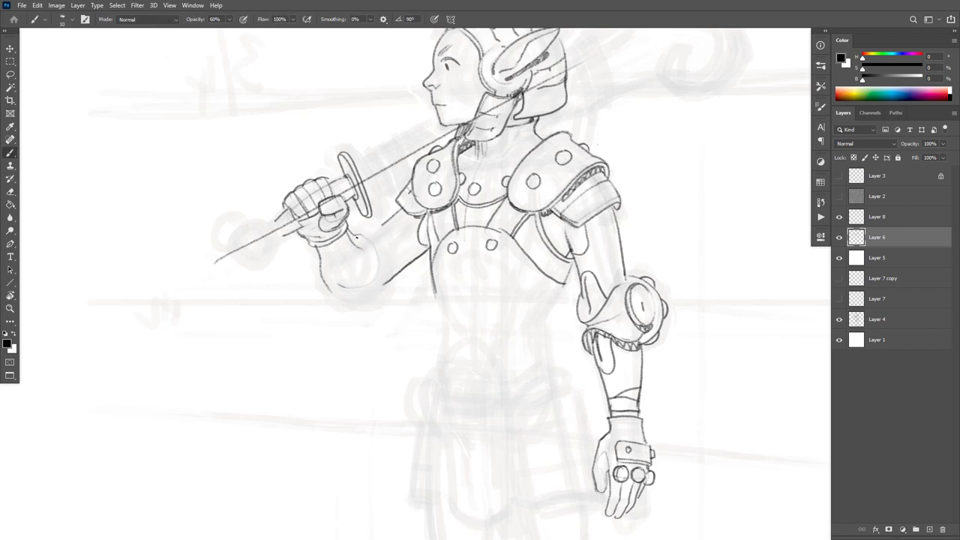
Sketch the sword arm's elbow guard with an oval disc at the elbow and a curved rim band across the inner bend.
{"action": "key", "text": "Tab"}
{"action": "key", "text": "Tab"}
{"action": "mouse_move", "coordinate": [359, 233]}
{"action": "left_mouse_down"}
{"action": "mouse_move", "coordinate": [373, 248]}
{"action": "mouse_move", "coordinate": [369, 279]}
{"action": "mouse_move", "coordinate": [387, 279]}
{"action": "mouse_move", "coordinate": [362, 302]}
{"action": "mouse_move", "coordinate": [392, 285]}
{"action": "left_mouse_up"}
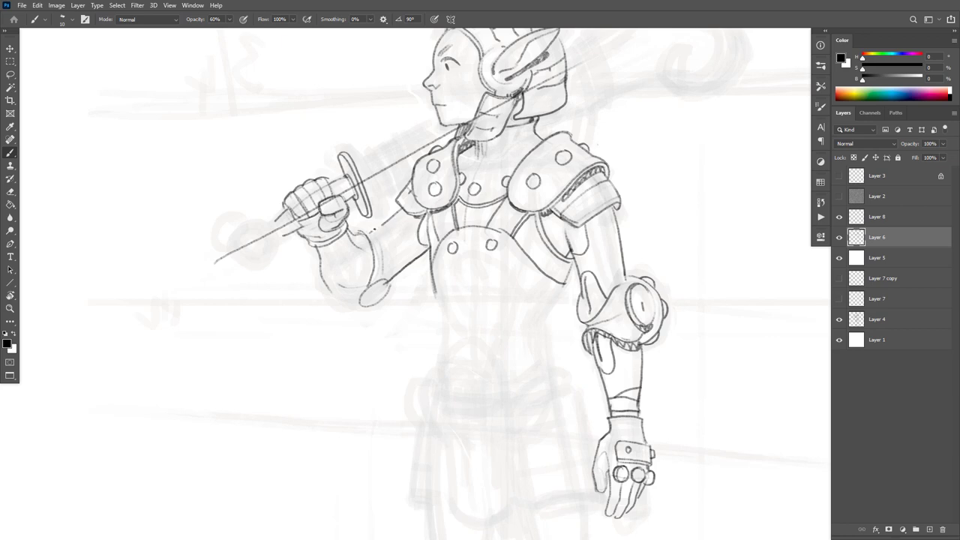
{"action": "left_click_drag", "start_coordinate": [384, 236], "coordinate": [389, 255]}
{"action": "left_click_drag", "start_coordinate": [375, 240], "coordinate": [379, 257]}
{"action": "key", "text": "e"}
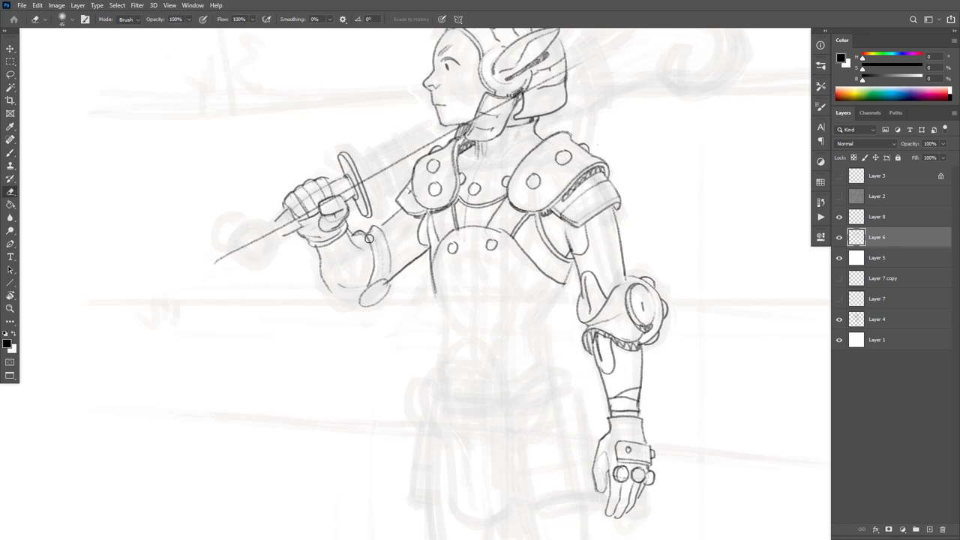
{"action": "key", "text": "b"}
{"action": "left_click_drag", "start_coordinate": [369, 236], "coordinate": [357, 234]}
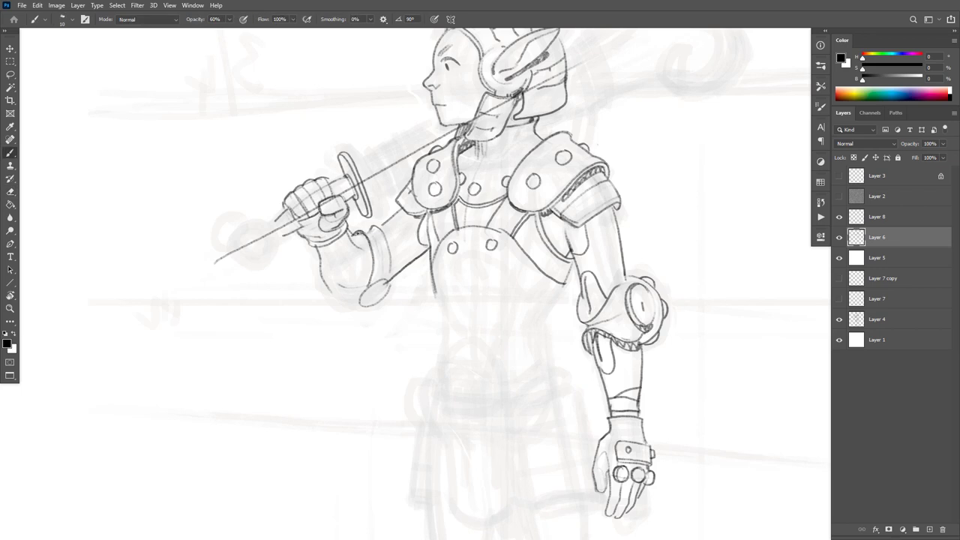
Clean up the sword arm's inner forearm curve and redraw the elbow guard's rim band with darker lines.
{"action": "scroll", "coordinate": [413, 287], "scroll_direction": "up", "scroll_amount": 1}
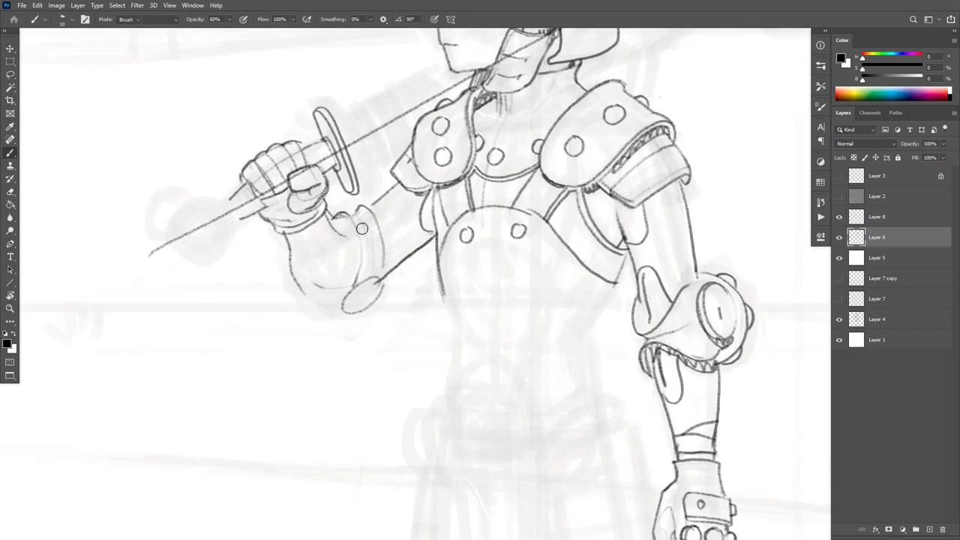
{"action": "key", "text": "e"}
{"action": "key", "text": "b"}
{"action": "left_click_drag", "start_coordinate": [357, 240], "coordinate": [360, 273]}
{"action": "key", "text": "ctrl+z"}
{"action": "mouse_move", "coordinate": [362, 262]}
{"action": "left_mouse_down"}
{"action": "mouse_move", "coordinate": [357, 229]}
{"action": "mouse_move", "coordinate": [334, 214]}
{"action": "left_mouse_up"}
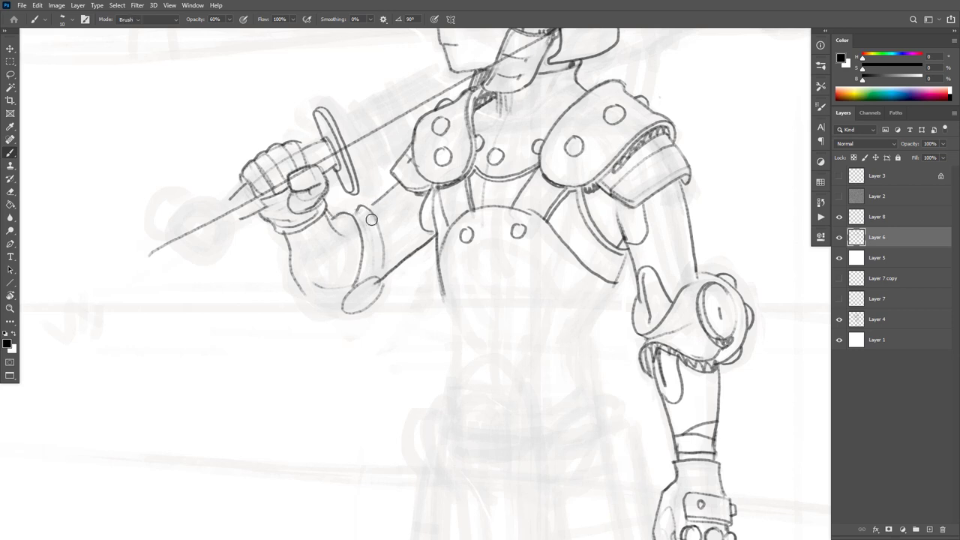
{"action": "key", "text": "e"}
{"action": "key", "text": "b"}
{"action": "mouse_move", "coordinate": [385, 262]}
{"action": "left_mouse_down"}
{"action": "mouse_move", "coordinate": [381, 222]}
{"action": "mouse_move", "coordinate": [366, 203]}
{"action": "mouse_move", "coordinate": [352, 205]}
{"action": "mouse_move", "coordinate": [371, 248]}
{"action": "left_mouse_up"}
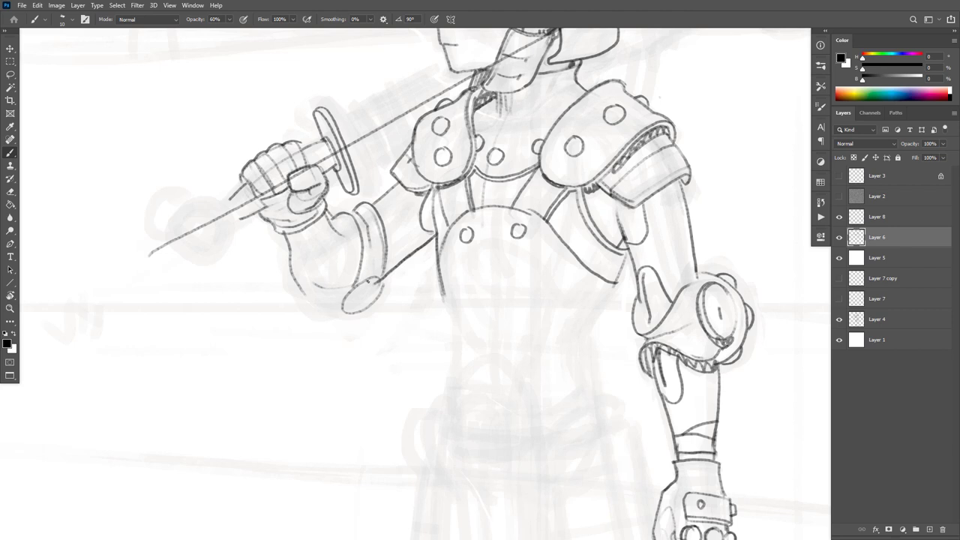
Draw the rounded lower outline of the sword arm's elbow around the oval disc.
{"action": "left_click_drag", "start_coordinate": [373, 259], "coordinate": [367, 282]}
{"action": "mouse_move", "coordinate": [307, 291]}
{"action": "left_mouse_down"}
{"action": "mouse_move", "coordinate": [317, 318]}
{"action": "mouse_move", "coordinate": [342, 330]}
{"action": "mouse_move", "coordinate": [369, 322]}
{"action": "mouse_move", "coordinate": [384, 290]}
{"action": "mouse_move", "coordinate": [369, 312]}
{"action": "mouse_move", "coordinate": [340, 324]}
{"action": "mouse_move", "coordinate": [312, 314]}
{"action": "mouse_move", "coordinate": [309, 291]}
{"action": "mouse_move", "coordinate": [317, 323]}
{"action": "mouse_move", "coordinate": [347, 330]}
{"action": "mouse_move", "coordinate": [387, 289]}
{"action": "mouse_move", "coordinate": [377, 312]}
{"action": "mouse_move", "coordinate": [350, 328]}
{"action": "mouse_move", "coordinate": [312, 299]}
{"action": "left_mouse_up"}
{"action": "key", "text": "ctrl+z"}
{"action": "key", "text": "ctrl+z"}
Erase the rim band from the sword arm's elbow guard, keeping the inner forearm curve.
{"action": "key", "text": "e"}
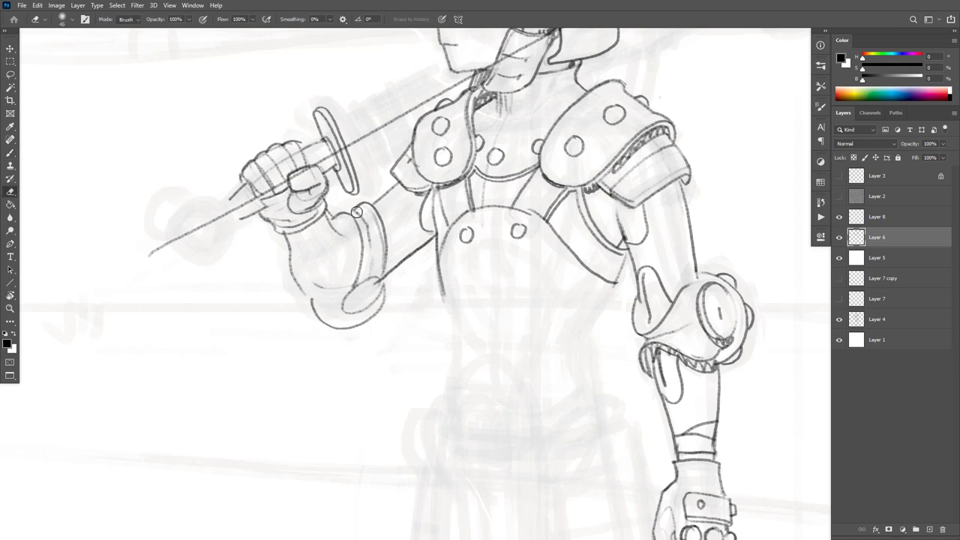
{"action": "mouse_move", "coordinate": [368, 214]}
{"action": "left_mouse_down"}
{"action": "mouse_move", "coordinate": [334, 219]}
{"action": "mouse_move", "coordinate": [346, 208]}
{"action": "mouse_move", "coordinate": [357, 232]}
{"action": "mouse_move", "coordinate": [340, 224]}
{"action": "mouse_move", "coordinate": [360, 218]}
{"action": "mouse_move", "coordinate": [385, 251]}
{"action": "mouse_move", "coordinate": [380, 225]}
{"action": "mouse_move", "coordinate": [372, 268]}
{"action": "mouse_move", "coordinate": [364, 212]}
{"action": "left_mouse_up"}
{"action": "key", "text": "b"}
{"action": "key", "text": "e"}
{"action": "key", "text": "b"}
{"action": "left_click_drag", "start_coordinate": [339, 211], "coordinate": [369, 203]}
{"action": "key", "text": "b"}
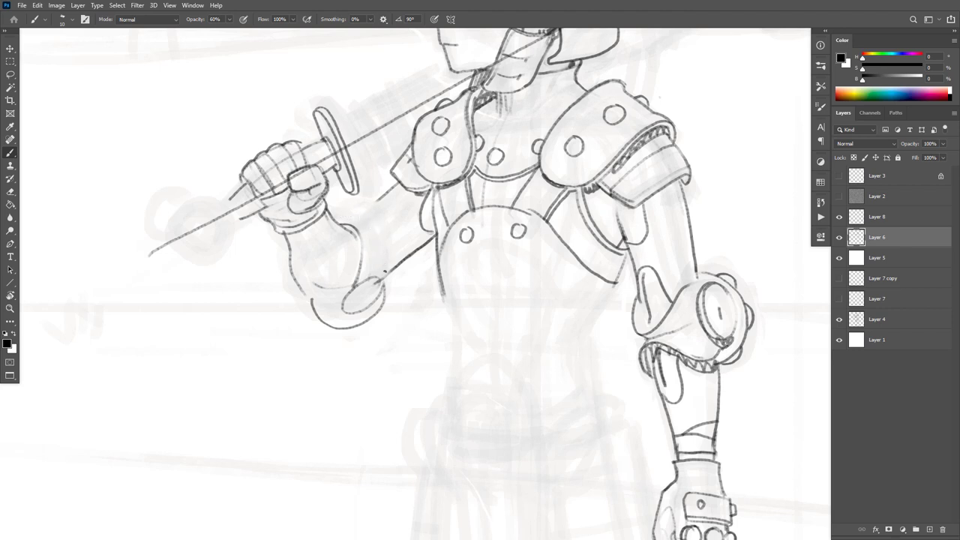
Redraw the sword arm's elbow guard rim as a wider curved double band, and extend the upper arm line to it.
{"action": "mouse_move", "coordinate": [383, 281]}
{"action": "left_mouse_down"}
{"action": "mouse_move", "coordinate": [377, 196]}
{"action": "mouse_move", "coordinate": [361, 213]}
{"action": "mouse_move", "coordinate": [383, 229]}
{"action": "mouse_move", "coordinate": [386, 278]}
{"action": "left_mouse_up"}
{"action": "key", "text": "ctrl+z"}
{"action": "left_click_drag", "start_coordinate": [380, 200], "coordinate": [366, 212]}
{"action": "key", "text": "e"}
{"action": "key", "text": "b"}
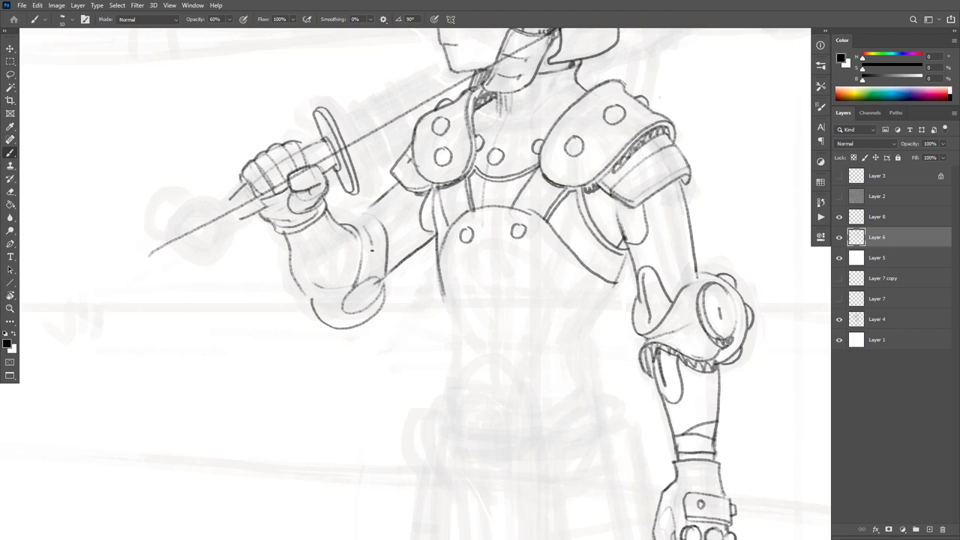
{"action": "left_click_drag", "start_coordinate": [370, 246], "coordinate": [374, 270]}
{"action": "mouse_move", "coordinate": [382, 227]}
{"action": "left_mouse_down"}
{"action": "mouse_move", "coordinate": [347, 226]}
{"action": "mouse_move", "coordinate": [365, 213]}
{"action": "mouse_move", "coordinate": [365, 227]}
{"action": "mouse_move", "coordinate": [351, 222]}
{"action": "mouse_move", "coordinate": [354, 283]}
{"action": "left_mouse_up"}
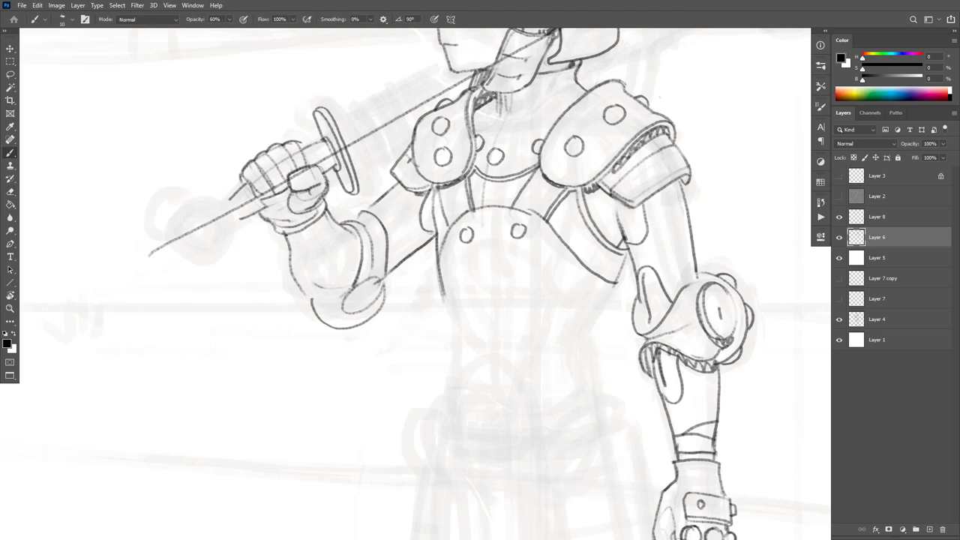
Erase the sword arm's inner forearm line and redraw it from the glove cuff to the elbow guard.
{"action": "key", "text": "e"}
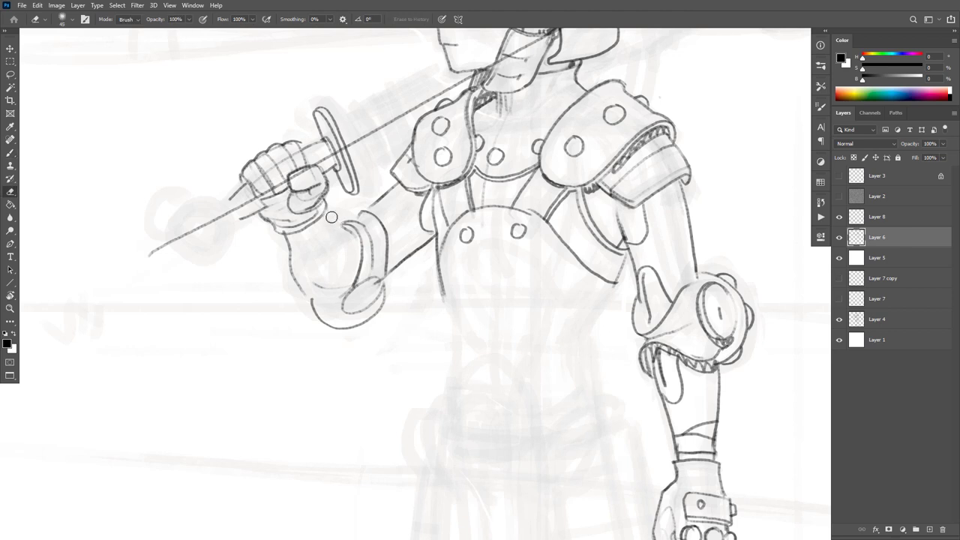
{"action": "key", "text": "b"}
{"action": "left_click_drag", "start_coordinate": [326, 215], "coordinate": [353, 234]}
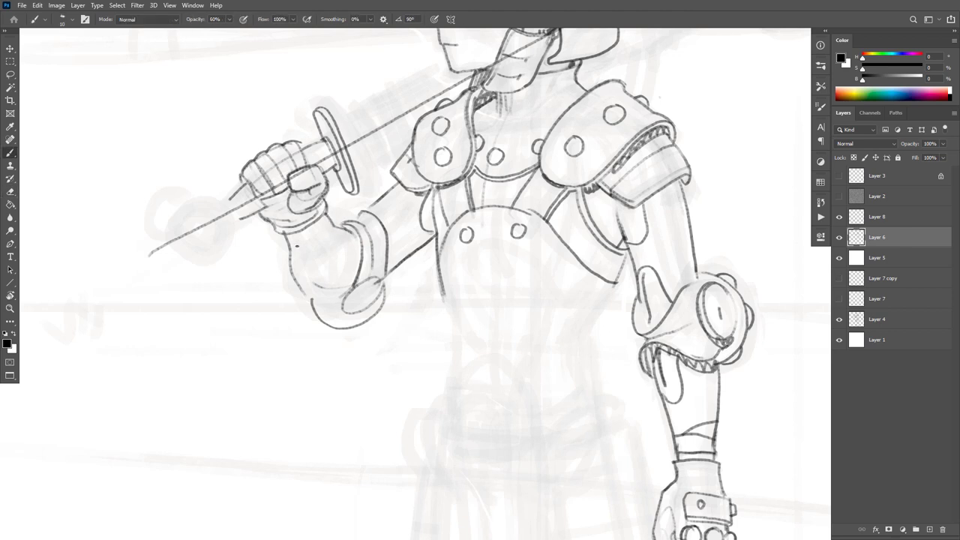
{"action": "key", "text": "e"}
{"action": "key", "text": "b"}
Redraw the sword arm's outer forearm line from the cuff and carry it around the rounded elbow with a heavier stroke.
{"action": "mouse_move", "coordinate": [285, 231]}
{"action": "left_mouse_down"}
{"action": "mouse_move", "coordinate": [316, 221]}
{"action": "mouse_move", "coordinate": [277, 232]}
{"action": "mouse_move", "coordinate": [294, 246]}
{"action": "mouse_move", "coordinate": [301, 292]}
{"action": "left_mouse_up"}
{"action": "key", "text": "e"}
{"action": "key", "text": "b"}
{"action": "key", "text": "e"}
{"action": "key", "text": "b"}
{"action": "mouse_move", "coordinate": [287, 230]}
{"action": "left_mouse_down"}
{"action": "mouse_move", "coordinate": [298, 276]}
{"action": "mouse_move", "coordinate": [315, 300]}
{"action": "mouse_move", "coordinate": [335, 306]}
{"action": "mouse_move", "coordinate": [329, 294]}
{"action": "mouse_move", "coordinate": [311, 297]}
{"action": "mouse_move", "coordinate": [348, 300]}
{"action": "mouse_move", "coordinate": [383, 276]}
{"action": "mouse_move", "coordinate": [320, 311]}
{"action": "mouse_move", "coordinate": [312, 303]}
{"action": "mouse_move", "coordinate": [335, 283]}
{"action": "mouse_move", "coordinate": [384, 296]}
{"action": "mouse_move", "coordinate": [386, 289]}
{"action": "mouse_move", "coordinate": [371, 321]}
{"action": "mouse_move", "coordinate": [329, 327]}
{"action": "mouse_move", "coordinate": [312, 302]}
{"action": "mouse_move", "coordinate": [335, 262]}
{"action": "mouse_move", "coordinate": [315, 274]}
{"action": "mouse_move", "coordinate": [310, 261]}
{"action": "mouse_move", "coordinate": [312, 303]}
{"action": "mouse_move", "coordinate": [336, 328]}
{"action": "mouse_move", "coordinate": [381, 315]}
{"action": "mouse_move", "coordinate": [389, 266]}
{"action": "left_mouse_up"}
{"action": "key", "text": "e"}
{"action": "key", "text": "b"}
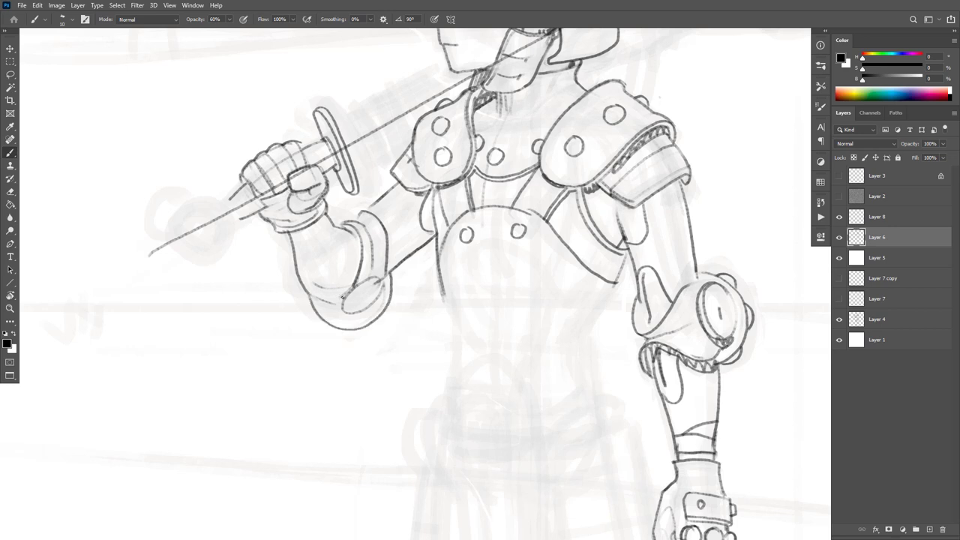
Add a crease line across the sword arm's elbow and redraw the oval disc with a small centre mark.
{"action": "mouse_move", "coordinate": [328, 313]}
{"action": "left_mouse_down"}
{"action": "mouse_move", "coordinate": [346, 317]}
{"action": "mouse_move", "coordinate": [375, 285]}
{"action": "mouse_move", "coordinate": [352, 311]}
{"action": "left_mouse_up"}
{"action": "key", "text": "e"}
{"action": "key", "text": "b"}
{"action": "key", "text": "e"}
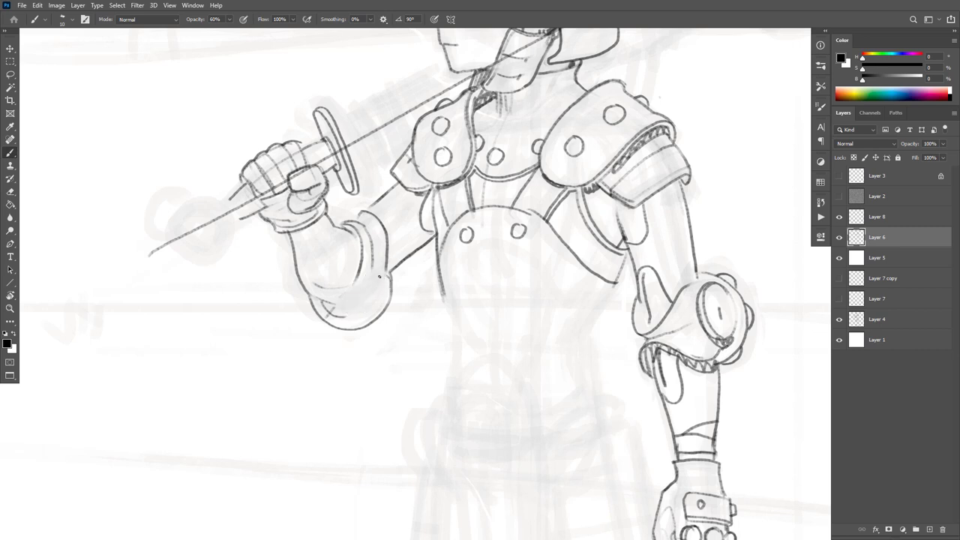
{"action": "mouse_move", "coordinate": [378, 276]}
{"action": "left_mouse_down"}
{"action": "mouse_move", "coordinate": [356, 298]}
{"action": "mouse_move", "coordinate": [365, 312]}
{"action": "mouse_move", "coordinate": [394, 286]}
{"action": "mouse_move", "coordinate": [385, 276]}
{"action": "mouse_move", "coordinate": [362, 307]}
{"action": "left_mouse_up"}
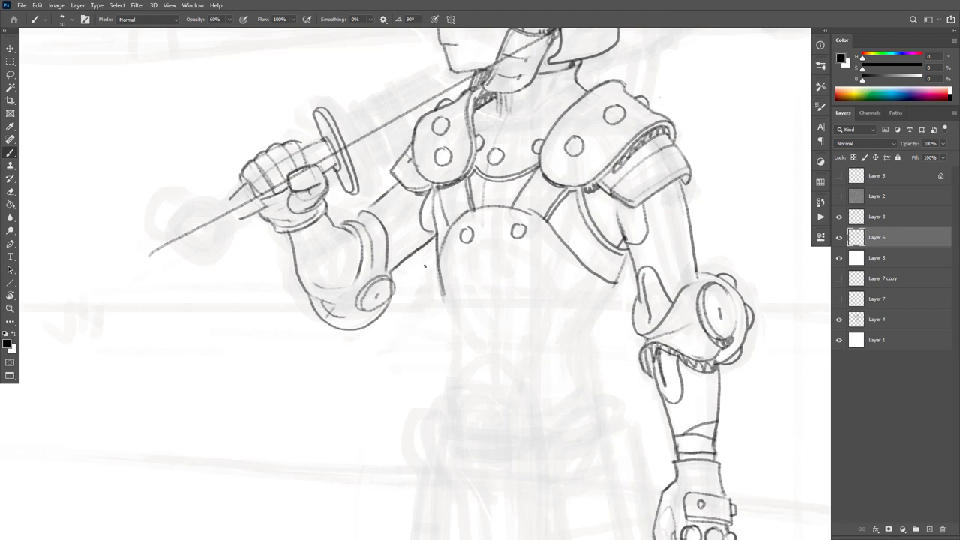
Lasso the sword arm's whole elbow guard and delete it.
{"action": "key", "text": "l"}
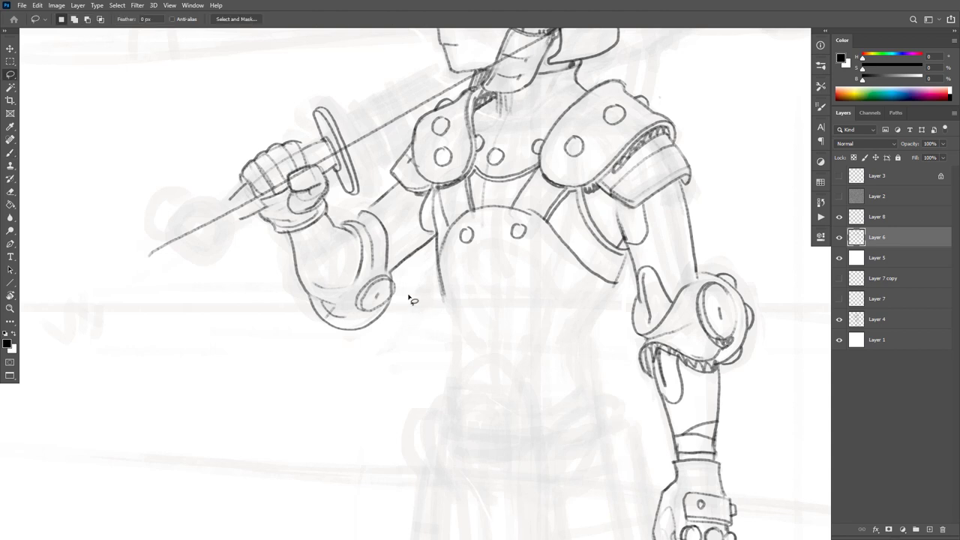
{"action": "mouse_move", "coordinate": [394, 324]}
{"action": "left_mouse_down"}
{"action": "mouse_move", "coordinate": [379, 201]}
{"action": "mouse_move", "coordinate": [289, 330]}
{"action": "mouse_move", "coordinate": [413, 322]}
{"action": "mouse_move", "coordinate": [398, 324]}
{"action": "left_mouse_up"}
{"action": "key", "text": "Delete"}
Draw a vertical centre line down the abdomen and extend both sides of the torso down to the waist.
{"action": "key", "text": "b"}
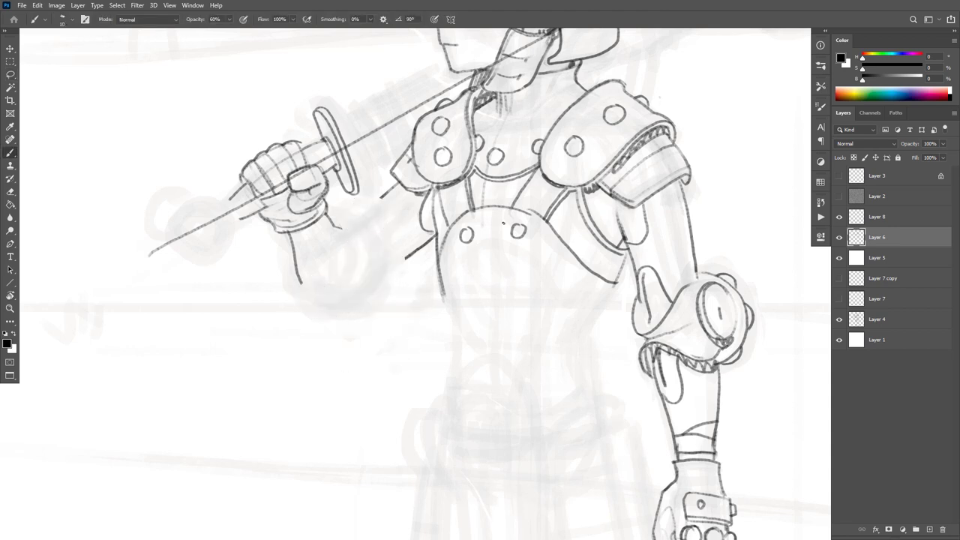
{"action": "mouse_move", "coordinate": [486, 204]}
{"action": "left_mouse_down"}
{"action": "mouse_move", "coordinate": [484, 304]}
{"action": "mouse_move", "coordinate": [450, 340]}
{"action": "left_mouse_up"}
{"action": "left_click_drag", "start_coordinate": [616, 283], "coordinate": [590, 343]}
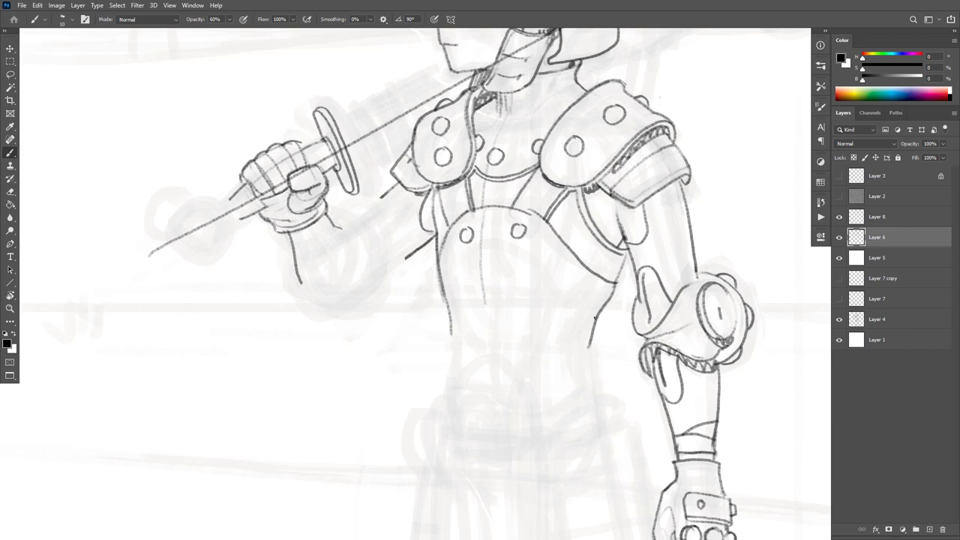
Draw two curved plate bands across the abdomen below the studded chest piece.
{"action": "mouse_move", "coordinate": [595, 318]}
{"action": "left_mouse_down"}
{"action": "mouse_move", "coordinate": [507, 266]}
{"action": "mouse_move", "coordinate": [468, 270]}
{"action": "mouse_move", "coordinate": [446, 297]}
{"action": "left_mouse_up"}
{"action": "left_click_drag", "start_coordinate": [589, 356], "coordinate": [521, 332]}
{"action": "left_click_drag", "start_coordinate": [453, 357], "coordinate": [458, 342]}
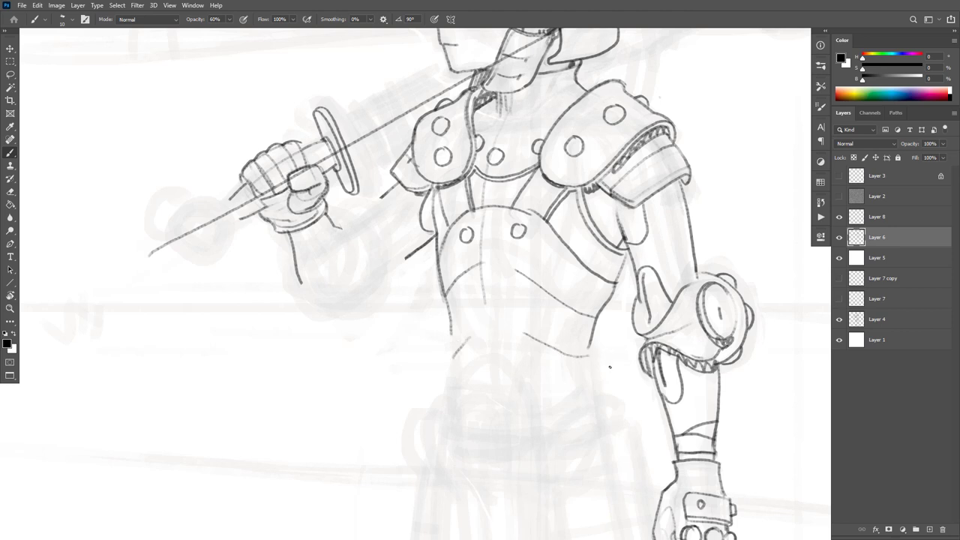
Extend the waist line down to the hip and draw a long rounded plate hanging from the lower abdomen to between the thighs.
{"action": "left_click_drag", "start_coordinate": [592, 356], "coordinate": [600, 392]}
{"action": "mouse_move", "coordinate": [540, 416]}
{"action": "left_mouse_down"}
{"action": "mouse_move", "coordinate": [538, 399]}
{"action": "mouse_move", "coordinate": [477, 355]}
{"action": "left_mouse_up"}
{"action": "left_click_drag", "start_coordinate": [543, 382], "coordinate": [529, 207]}
{"action": "key", "text": "ctrl+z"}
{"action": "key", "text": "ctrl+z"}
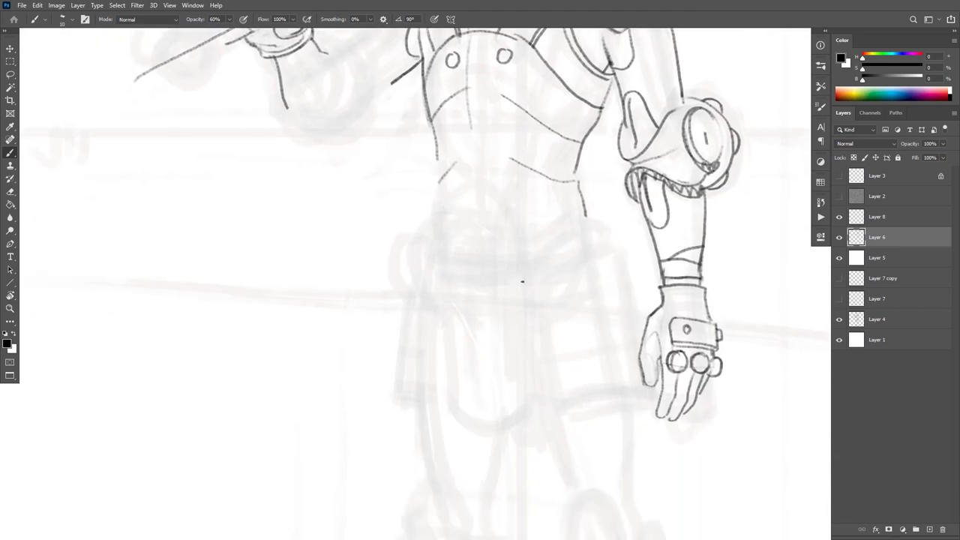
{"action": "mouse_move", "coordinate": [523, 276]}
{"action": "left_mouse_down"}
{"action": "mouse_move", "coordinate": [520, 228]}
{"action": "mouse_move", "coordinate": [484, 184]}
{"action": "mouse_move", "coordinate": [465, 185]}
{"action": "mouse_move", "coordinate": [441, 208]}
{"action": "mouse_move", "coordinate": [443, 383]}
{"action": "mouse_move", "coordinate": [449, 412]}
{"action": "mouse_move", "coordinate": [468, 426]}
{"action": "mouse_move", "coordinate": [495, 426]}
{"action": "mouse_move", "coordinate": [515, 406]}
{"action": "mouse_move", "coordinate": [528, 272]}
{"action": "left_mouse_up"}
{"action": "left_click_drag", "start_coordinate": [640, 302], "coordinate": [657, 293]}
{"action": "key", "text": "e"}
{"action": "mouse_move", "coordinate": [538, 226]}
{"action": "left_mouse_down"}
{"action": "mouse_move", "coordinate": [544, 291]}
{"action": "mouse_move", "coordinate": [536, 218]}
{"action": "mouse_move", "coordinate": [547, 335]}
{"action": "left_mouse_up"}
{"action": "key", "text": "b"}
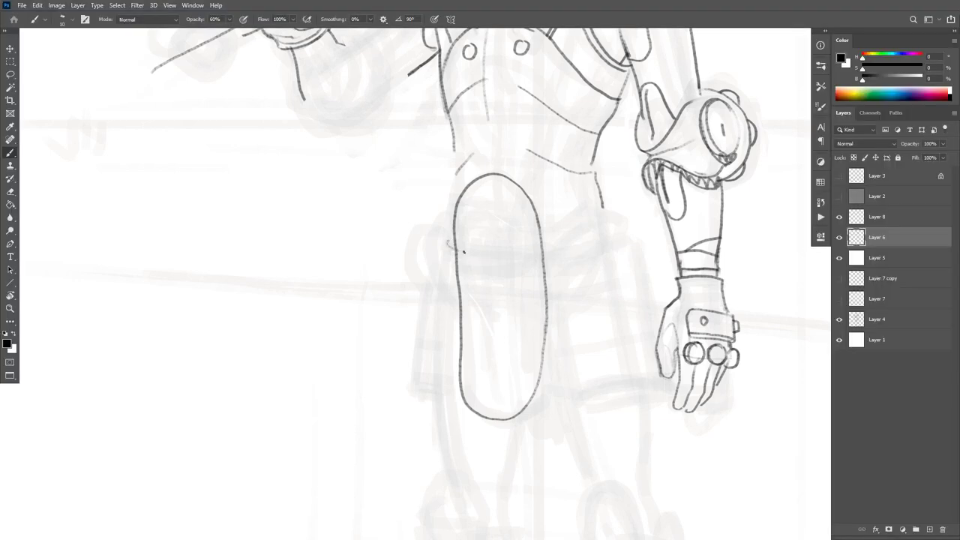
Draw a curved belt across the hips with a round buckle and erase the lines crossing inside the buckle.
{"action": "mouse_move", "coordinate": [464, 252]}
{"action": "left_mouse_down"}
{"action": "mouse_move", "coordinate": [533, 254]}
{"action": "mouse_move", "coordinate": [606, 231]}
{"action": "left_mouse_up"}
{"action": "mouse_move", "coordinate": [442, 238]}
{"action": "left_mouse_down"}
{"action": "mouse_move", "coordinate": [461, 287]}
{"action": "mouse_move", "coordinate": [540, 291]}
{"action": "mouse_move", "coordinate": [597, 279]}
{"action": "left_mouse_up"}
{"action": "left_click_drag", "start_coordinate": [609, 228], "coordinate": [611, 239]}
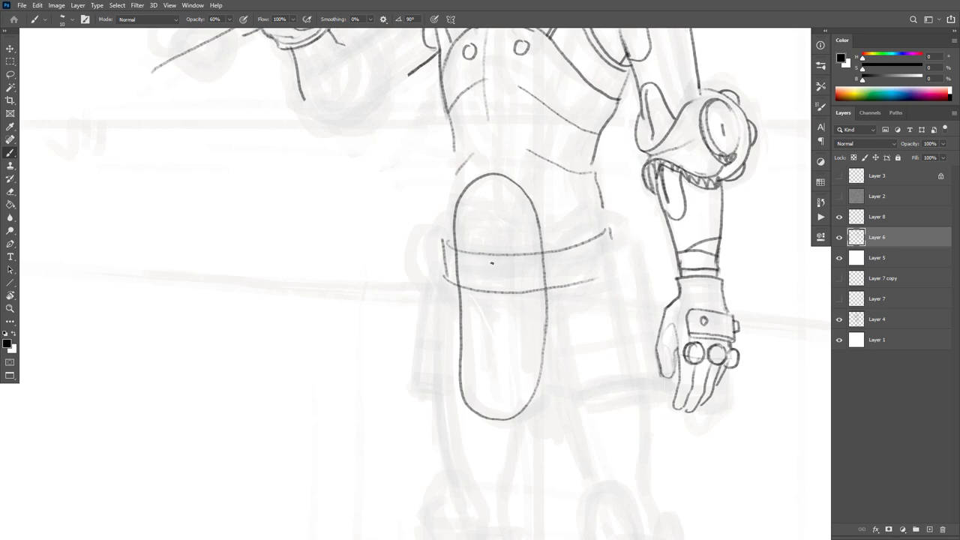
{"action": "mouse_move", "coordinate": [473, 249]}
{"action": "left_mouse_down"}
{"action": "mouse_move", "coordinate": [493, 301]}
{"action": "mouse_move", "coordinate": [509, 275]}
{"action": "mouse_move", "coordinate": [474, 248]}
{"action": "left_mouse_up"}
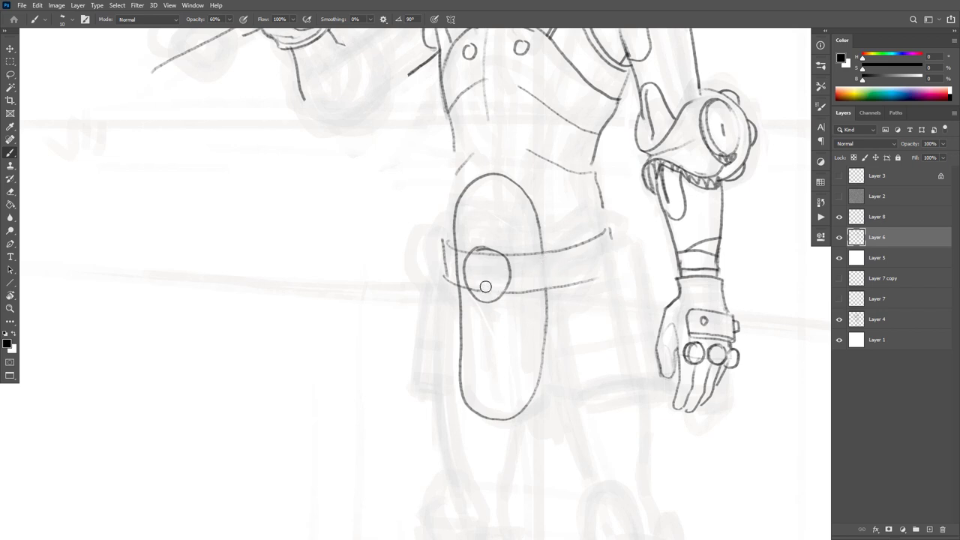
{"action": "key", "text": "bracketleft"}
{"action": "key", "text": "bracketleft"}
{"action": "mouse_move", "coordinate": [495, 256]}
{"action": "left_mouse_down"}
{"action": "mouse_move", "coordinate": [477, 290]}
{"action": "mouse_move", "coordinate": [456, 264]}
{"action": "left_mouse_up"}
Extend the far side of the waist to the belt and double the edges of the front plate and the belt's upper edge.
{"action": "left_click_drag", "start_coordinate": [454, 148], "coordinate": [450, 207]}
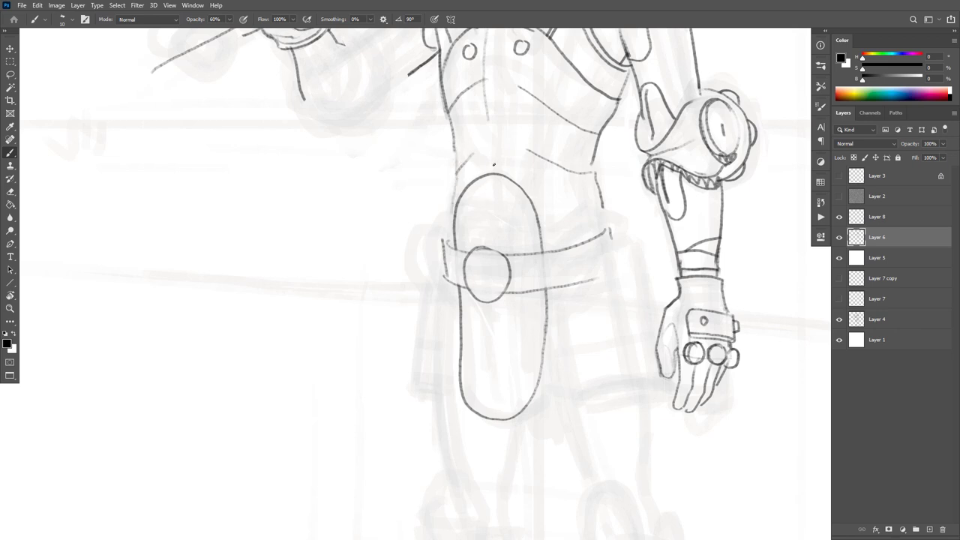
{"action": "mouse_move", "coordinate": [501, 178]}
{"action": "left_mouse_down"}
{"action": "mouse_move", "coordinate": [525, 201]}
{"action": "mouse_move", "coordinate": [539, 243]}
{"action": "left_mouse_up"}
{"action": "key", "text": "ctrl+z"}
{"action": "left_click_drag", "start_coordinate": [520, 192], "coordinate": [493, 178]}
{"action": "left_click_drag", "start_coordinate": [542, 291], "coordinate": [534, 342]}
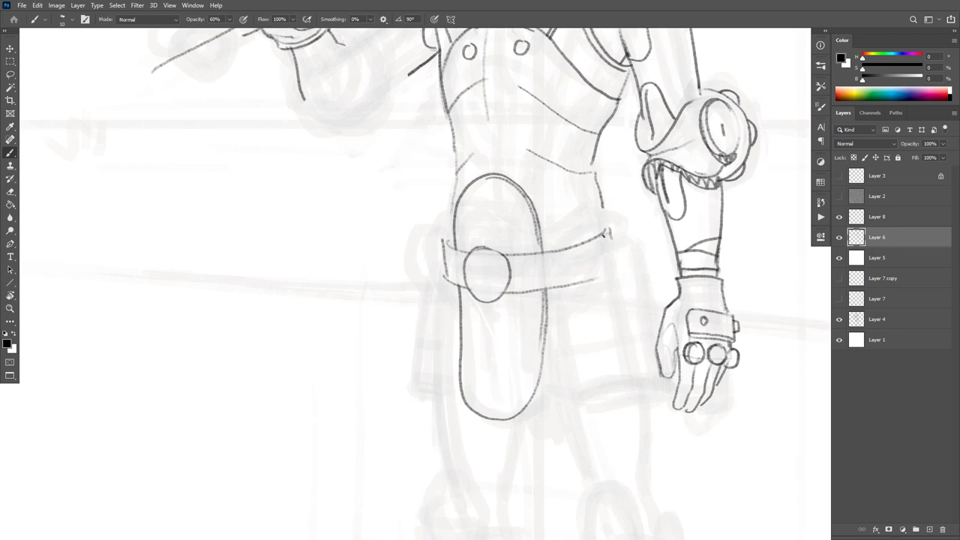
{"action": "mouse_move", "coordinate": [571, 253]}
{"action": "left_mouse_down"}
{"action": "mouse_move", "coordinate": [513, 259]}
{"action": "mouse_move", "coordinate": [538, 242]}
{"action": "mouse_move", "coordinate": [499, 248]}
{"action": "mouse_move", "coordinate": [504, 265]}
{"action": "mouse_move", "coordinate": [446, 240]}
{"action": "mouse_move", "coordinate": [464, 255]}
{"action": "left_mouse_up"}
Draw an inner contour following the rounded shape of the front plate, above and below the buckle.
{"action": "mouse_move", "coordinate": [632, 338]}
{"action": "left_mouse_down"}
{"action": "mouse_move", "coordinate": [628, 377]}
{"action": "mouse_move", "coordinate": [624, 362]}
{"action": "left_mouse_up"}
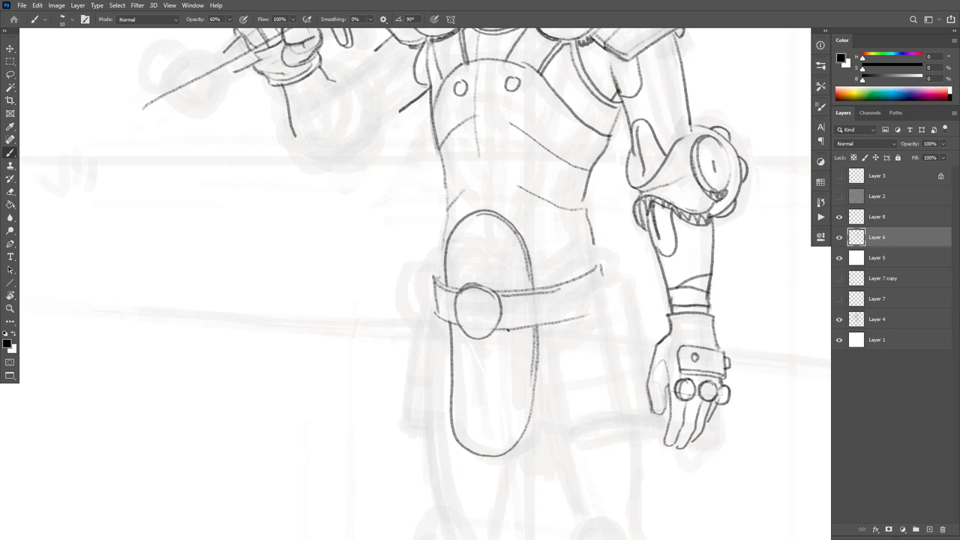
{"action": "mouse_move", "coordinate": [508, 331]}
{"action": "left_mouse_down"}
{"action": "mouse_move", "coordinate": [505, 402]}
{"action": "mouse_move", "coordinate": [495, 413]}
{"action": "left_mouse_up"}
{"action": "left_click_drag", "start_coordinate": [464, 337], "coordinate": [474, 419]}
{"action": "mouse_move", "coordinate": [503, 287]}
{"action": "left_mouse_down"}
{"action": "mouse_move", "coordinate": [482, 245]}
{"action": "mouse_move", "coordinate": [466, 253]}
{"action": "mouse_move", "coordinate": [465, 277]}
{"action": "left_mouse_up"}
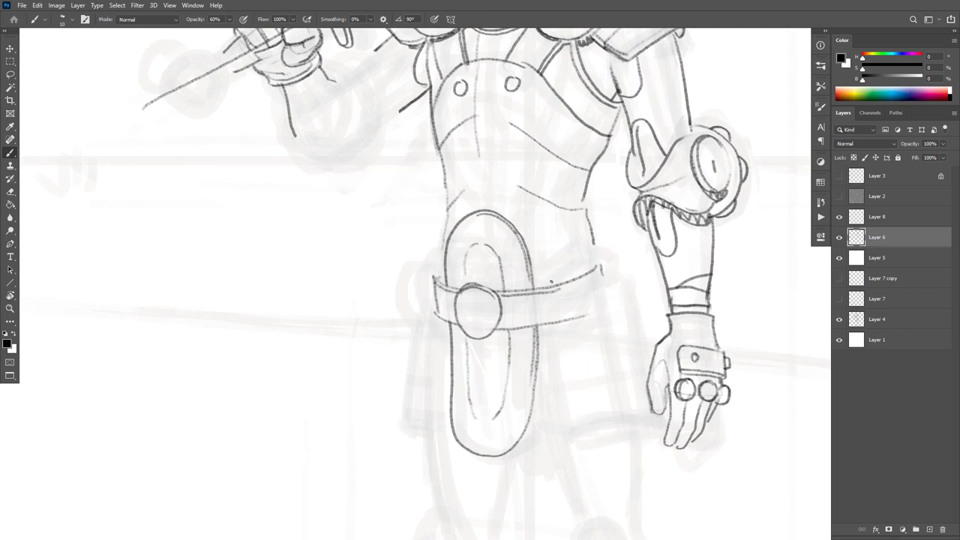
Draw curved hip pads rising behind the belt on both sides and extend the belt's lower edge on the near hip.
{"action": "mouse_move", "coordinate": [551, 282]}
{"action": "left_mouse_down"}
{"action": "mouse_move", "coordinate": [594, 246]}
{"action": "mouse_move", "coordinate": [617, 257]}
{"action": "mouse_move", "coordinate": [602, 250]}
{"action": "mouse_move", "coordinate": [555, 289]}
{"action": "left_mouse_up"}
{"action": "key", "text": "e"}
{"action": "mouse_move", "coordinate": [609, 251]}
{"action": "left_mouse_down"}
{"action": "mouse_move", "coordinate": [617, 267]}
{"action": "mouse_move", "coordinate": [601, 264]}
{"action": "mouse_move", "coordinate": [582, 283]}
{"action": "mouse_move", "coordinate": [605, 268]}
{"action": "mouse_move", "coordinate": [607, 278]}
{"action": "left_mouse_up"}
{"action": "key", "text": "b"}
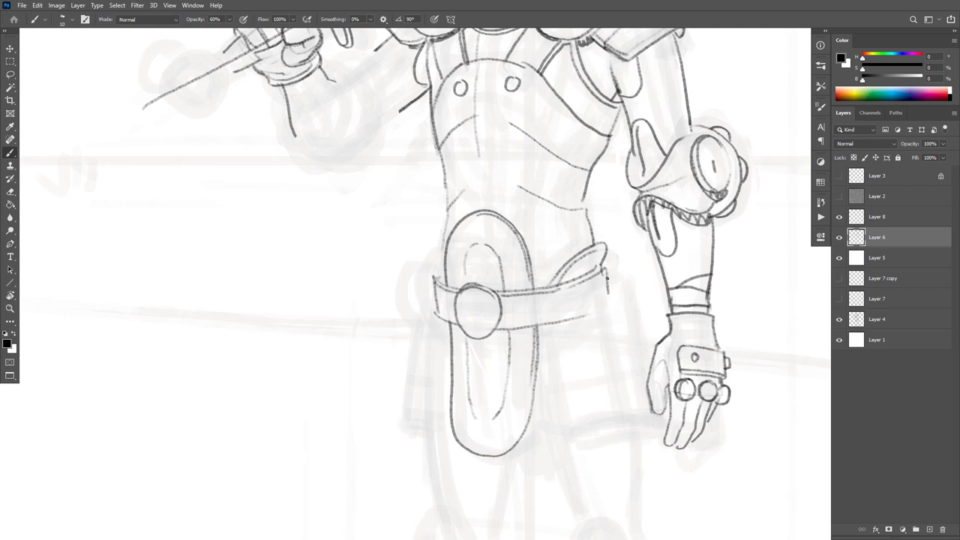
{"action": "left_click_drag", "start_coordinate": [584, 318], "coordinate": [612, 304]}
{"action": "left_click_drag", "start_coordinate": [577, 323], "coordinate": [542, 341]}
{"action": "key", "text": "Tab"}
{"action": "key", "text": "Tab"}
{"action": "mouse_move", "coordinate": [436, 274]}
{"action": "left_mouse_down"}
{"action": "mouse_move", "coordinate": [437, 246]}
{"action": "mouse_move", "coordinate": [435, 279]}
{"action": "left_mouse_up"}
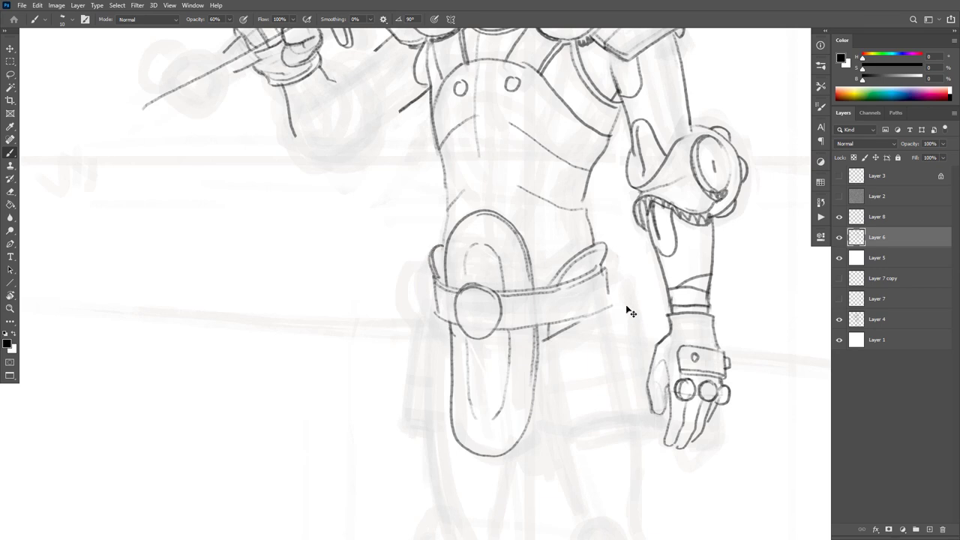
Erase the stray line under the belt at the near hip and draw the front edge of a thigh guard hanging there.
{"action": "key", "text": "e"}
{"action": "key", "text": "b"}
{"action": "key", "text": "e"}
{"action": "left_click_drag", "start_coordinate": [611, 305], "coordinate": [544, 341]}
{"action": "key", "text": "b"}
{"action": "key", "text": "e"}
{"action": "key", "text": "b"}
{"action": "mouse_move", "coordinate": [576, 312]}
{"action": "left_mouse_down"}
{"action": "mouse_move", "coordinate": [553, 327]}
{"action": "mouse_move", "coordinate": [593, 299]}
{"action": "mouse_move", "coordinate": [622, 297]}
{"action": "left_mouse_up"}
{"action": "key", "text": "ctrl+z"}
{"action": "key", "text": "e"}
{"action": "key", "text": "b"}
{"action": "key", "text": "ctrl+z"}
{"action": "left_click_drag", "start_coordinate": [548, 321], "coordinate": [571, 424]}
{"action": "left_click_drag", "start_coordinate": [551, 323], "coordinate": [626, 292]}
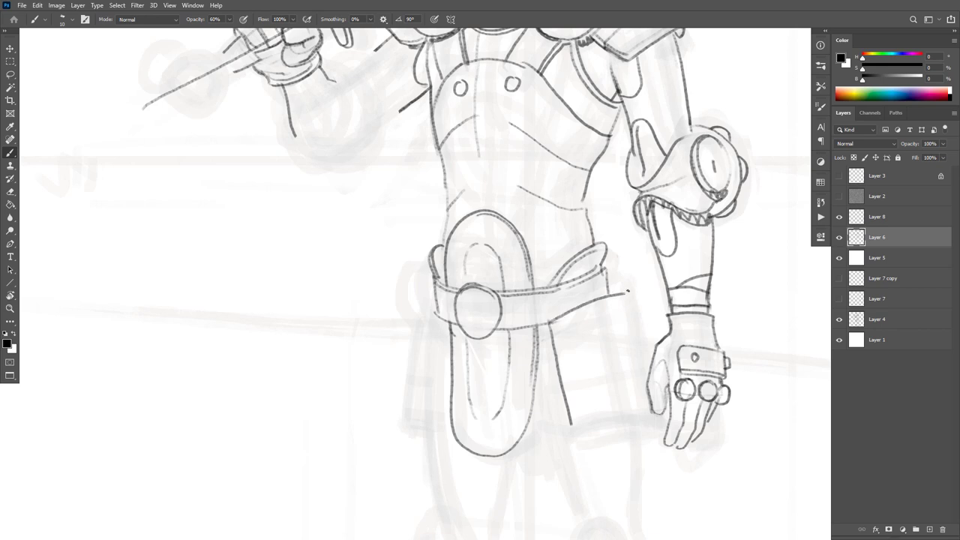
{"action": "key", "text": "ctrl+z"}
{"action": "mouse_move", "coordinate": [548, 322]}
{"action": "left_mouse_down"}
{"action": "mouse_move", "coordinate": [620, 299]}
{"action": "mouse_move", "coordinate": [634, 279]}
{"action": "mouse_move", "coordinate": [621, 300]}
{"action": "mouse_move", "coordinate": [648, 366]}
{"action": "left_mouse_up"}
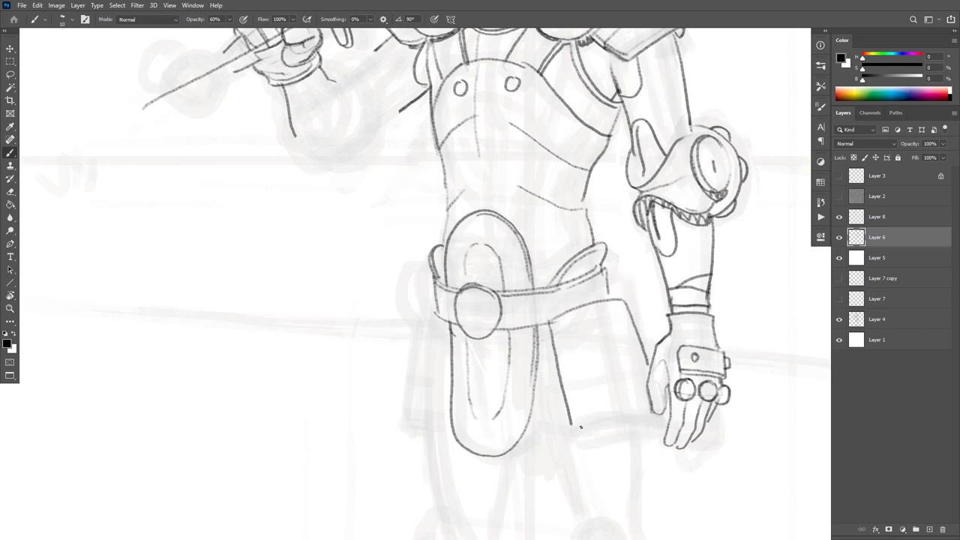
{"action": "left_click_drag", "start_coordinate": [572, 430], "coordinate": [651, 420]}
{"action": "key", "text": "ctrl+z"}
{"action": "key", "text": "ctrl+z"}
{"action": "key", "text": "ctrl+z"}
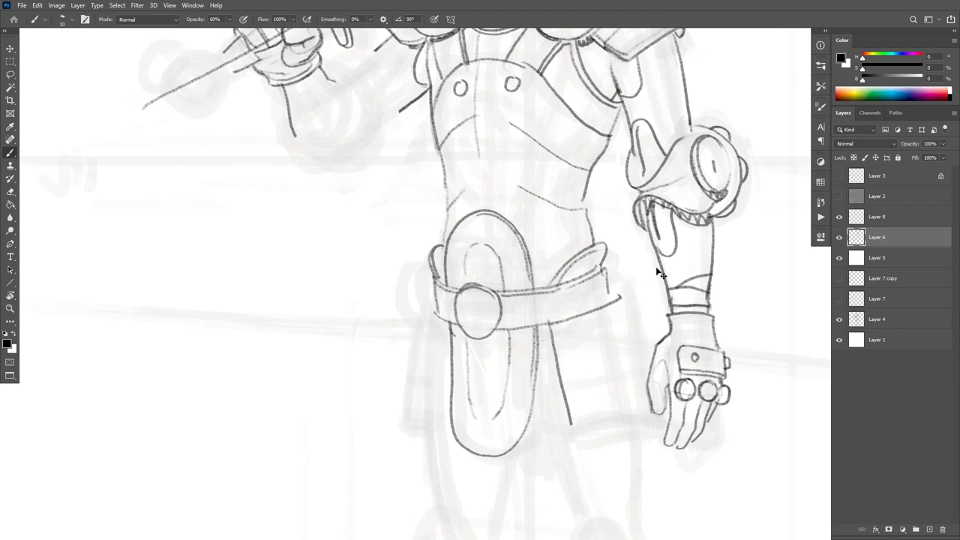
{"action": "key", "text": "e"}
{"action": "key", "text": "b"}
{"action": "left_click_drag", "start_coordinate": [550, 324], "coordinate": [614, 299]}
{"action": "key", "text": "ctrl+z"}
{"action": "key", "text": "e"}
{"action": "mouse_move", "coordinate": [558, 356]}
{"action": "left_mouse_down"}
{"action": "mouse_move", "coordinate": [548, 320]}
{"action": "mouse_move", "coordinate": [555, 383]}
{"action": "mouse_move", "coordinate": [549, 320]}
{"action": "left_mouse_up"}
{"action": "key", "text": "b"}
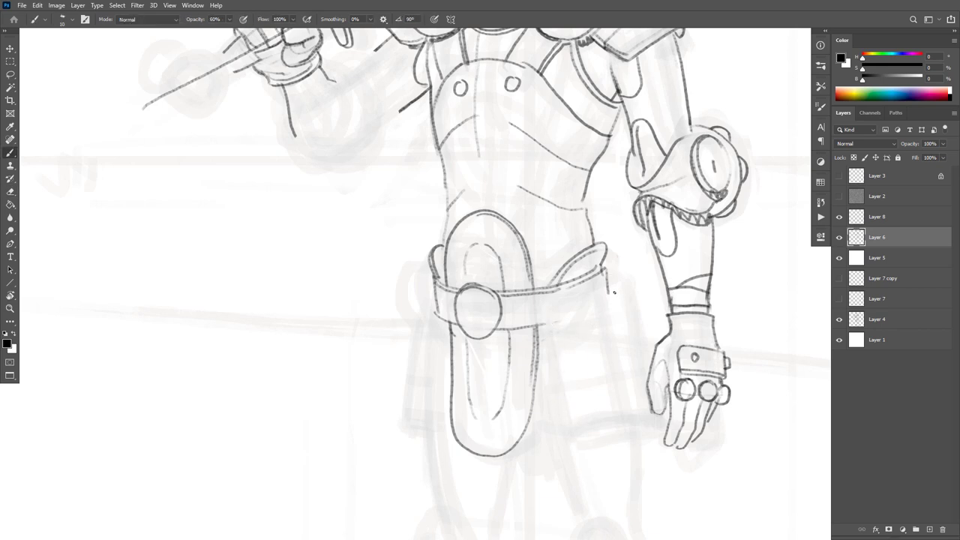
{"action": "mouse_move", "coordinate": [613, 293]}
{"action": "left_mouse_down"}
{"action": "mouse_move", "coordinate": [553, 326]}
{"action": "mouse_move", "coordinate": [553, 346]}
{"action": "mouse_move", "coordinate": [589, 405]}
{"action": "mouse_move", "coordinate": [652, 373]}
{"action": "left_mouse_up"}
{"action": "mouse_move", "coordinate": [615, 295]}
{"action": "left_mouse_down"}
{"action": "mouse_move", "coordinate": [652, 364]}
{"action": "mouse_move", "coordinate": [741, 334]}
{"action": "mouse_move", "coordinate": [729, 343]}
{"action": "left_mouse_up"}
{"action": "key", "text": "ctrl+z"}
{"action": "key", "text": "ctrl+z"}
{"action": "key", "text": "ctrl+z"}
{"action": "key", "text": "ctrl+z"}
Outline a narrow hanging guard on the far hip and complete the wide thigh guard on the near hip.
{"action": "mouse_move", "coordinate": [658, 341]}
{"action": "left_mouse_down"}
{"action": "mouse_move", "coordinate": [618, 215]}
{"action": "mouse_move", "coordinate": [591, 228]}
{"action": "mouse_move", "coordinate": [604, 300]}
{"action": "left_mouse_up"}
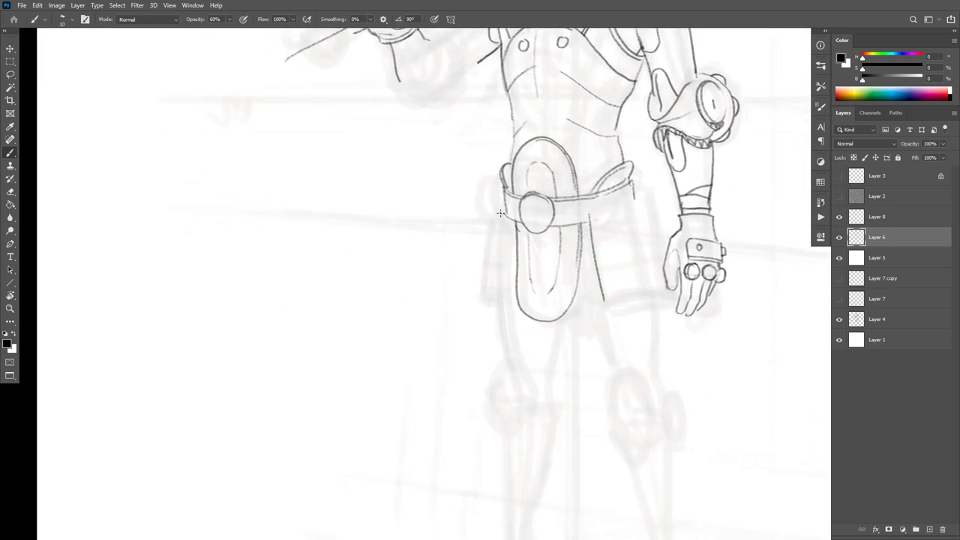
{"action": "left_click_drag", "start_coordinate": [495, 219], "coordinate": [490, 296]}
{"action": "mouse_move", "coordinate": [501, 229]}
{"action": "left_mouse_down"}
{"action": "mouse_move", "coordinate": [489, 300]}
{"action": "mouse_move", "coordinate": [503, 244]}
{"action": "left_mouse_up"}
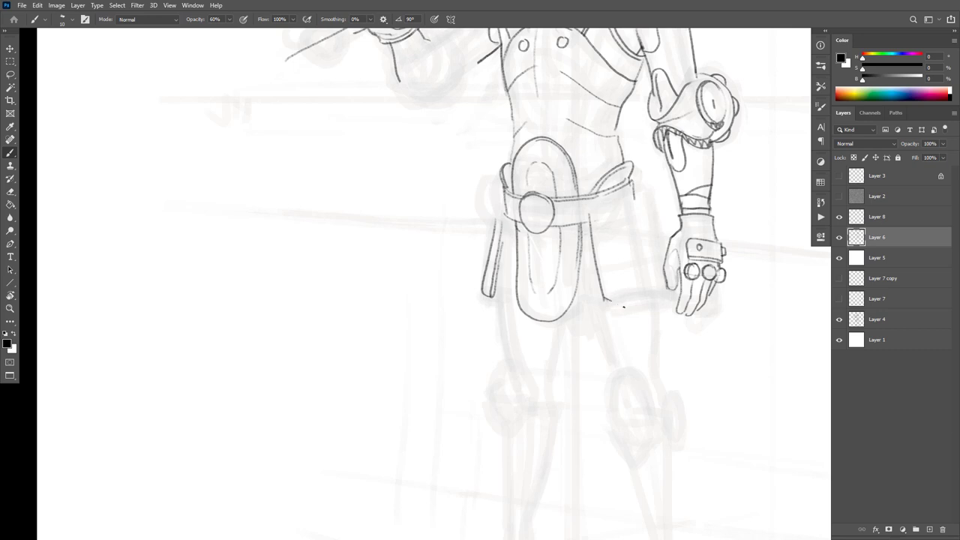
{"action": "left_click_drag", "start_coordinate": [645, 303], "coordinate": [664, 292]}
{"action": "mouse_move", "coordinate": [663, 251]}
{"action": "left_mouse_down"}
{"action": "mouse_move", "coordinate": [649, 203]}
{"action": "mouse_move", "coordinate": [591, 213]}
{"action": "left_mouse_up"}
{"action": "mouse_move", "coordinate": [495, 216]}
{"action": "left_mouse_down"}
{"action": "mouse_move", "coordinate": [504, 201]}
{"action": "mouse_move", "coordinate": [501, 238]}
{"action": "left_mouse_up"}
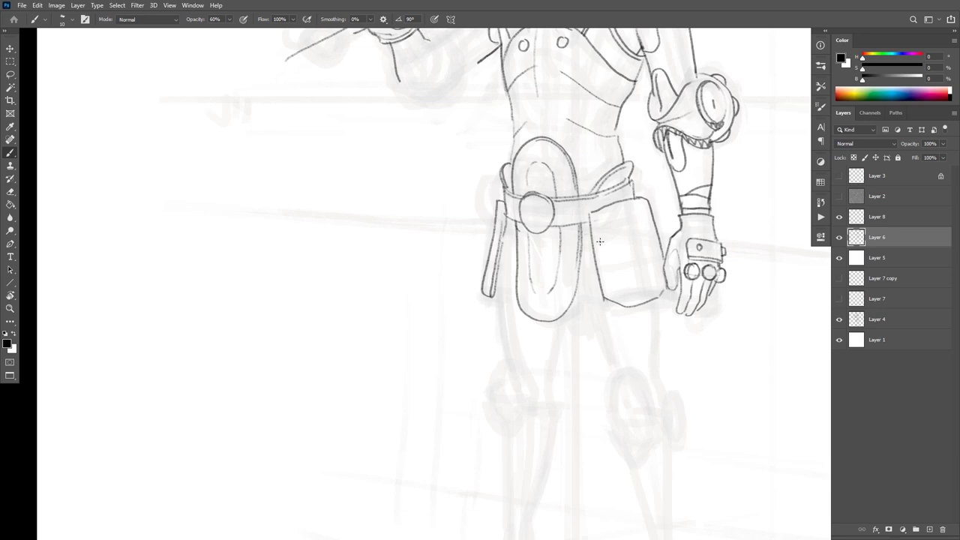
Add cross bands and a small mark to the thigh guards, and darken the details under the buckle, the belt and along the waist.
{"action": "left_click_drag", "start_coordinate": [591, 240], "coordinate": [659, 225]}
{"action": "mouse_move", "coordinate": [602, 276]}
{"action": "left_mouse_down"}
{"action": "mouse_move", "coordinate": [658, 262]}
{"action": "mouse_move", "coordinate": [625, 282]}
{"action": "left_mouse_up"}
{"action": "left_click_drag", "start_coordinate": [622, 235], "coordinate": [626, 241]}
{"action": "mouse_move", "coordinate": [587, 225]}
{"action": "left_mouse_down"}
{"action": "mouse_move", "coordinate": [582, 237]}
{"action": "mouse_move", "coordinate": [592, 219]}
{"action": "mouse_move", "coordinate": [534, 237]}
{"action": "mouse_move", "coordinate": [564, 227]}
{"action": "left_mouse_up"}
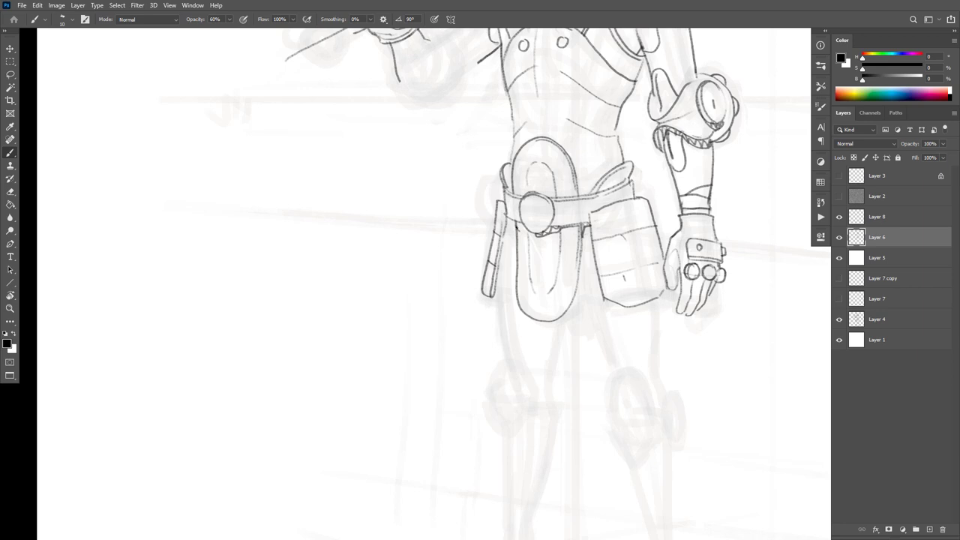
{"action": "left_click_drag", "start_coordinate": [505, 226], "coordinate": [516, 219]}
{"action": "mouse_move", "coordinate": [515, 132]}
{"action": "left_mouse_down"}
{"action": "mouse_move", "coordinate": [507, 186]}
{"action": "mouse_move", "coordinate": [516, 197]}
{"action": "left_mouse_up"}
Draw the inner and outer contours of both thighs from the hip guards down to the knees.
{"action": "left_click_drag", "start_coordinate": [646, 185], "coordinate": [659, 112]}
{"action": "key", "text": "f"}
{"action": "key", "text": "Tab"}
{"action": "left_click_drag", "start_coordinate": [598, 229], "coordinate": [625, 298]}
{"action": "left_click_drag", "start_coordinate": [672, 299], "coordinate": [679, 323]}
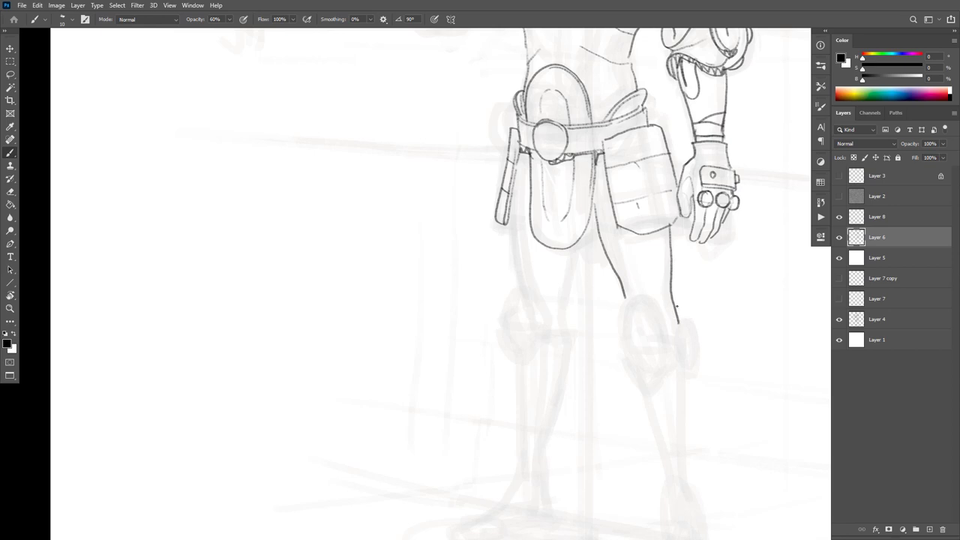
{"action": "left_click_drag", "start_coordinate": [579, 252], "coordinate": [565, 308]}
{"action": "left_click_drag", "start_coordinate": [512, 217], "coordinate": [522, 291]}
Draw pointed knee guards on both legs, with a side disc on the near knee and strips running up the thighs.
{"action": "mouse_move", "coordinate": [509, 346]}
{"action": "left_mouse_down"}
{"action": "mouse_move", "coordinate": [511, 296]}
{"action": "mouse_move", "coordinate": [521, 291]}
{"action": "mouse_move", "coordinate": [542, 320]}
{"action": "left_mouse_up"}
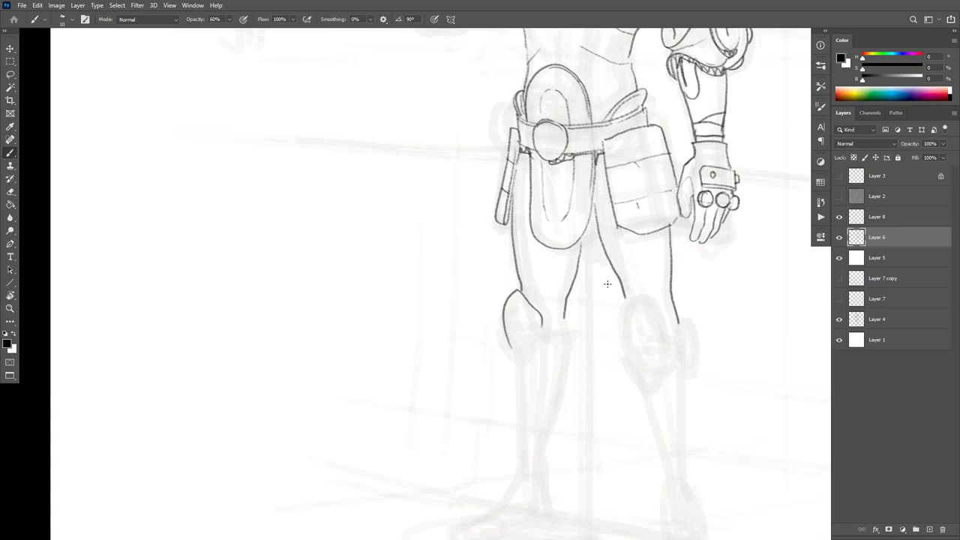
{"action": "mouse_move", "coordinate": [655, 310]}
{"action": "left_mouse_down"}
{"action": "mouse_move", "coordinate": [635, 296]}
{"action": "mouse_move", "coordinate": [621, 328]}
{"action": "mouse_move", "coordinate": [641, 379]}
{"action": "mouse_move", "coordinate": [656, 380]}
{"action": "mouse_move", "coordinate": [685, 320]}
{"action": "mouse_move", "coordinate": [686, 363]}
{"action": "left_mouse_up"}
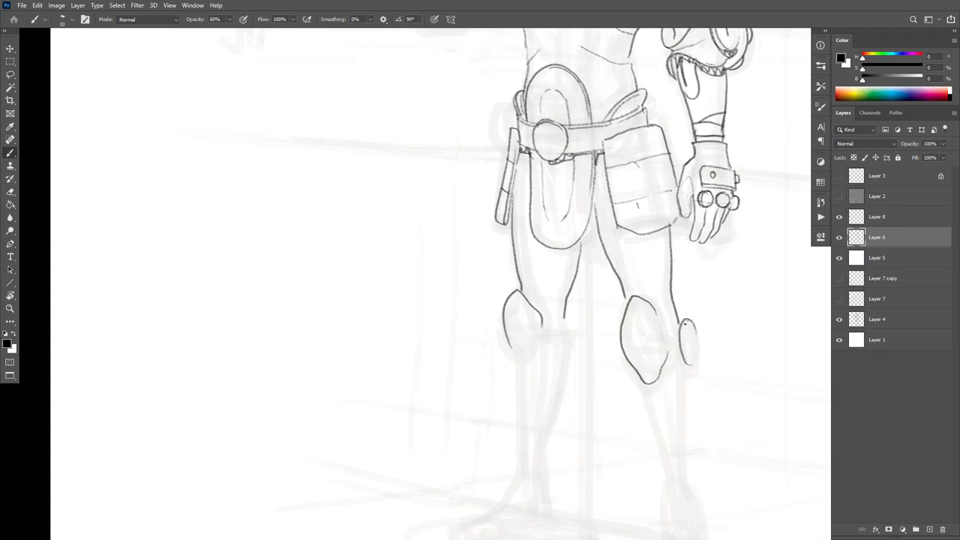
{"action": "left_click_drag", "start_coordinate": [685, 323], "coordinate": [689, 362]}
{"action": "left_click_drag", "start_coordinate": [570, 281], "coordinate": [546, 326]}
{"action": "left_click_drag", "start_coordinate": [666, 297], "coordinate": [671, 327]}
Draw a hatched strip of cloth hanging behind the front plate, between the thighs.
{"action": "left_click_drag", "start_coordinate": [582, 251], "coordinate": [590, 262]}
{"action": "key", "text": "ctrl+z"}
{"action": "mouse_move", "coordinate": [605, 159]}
{"action": "left_mouse_down"}
{"action": "mouse_move", "coordinate": [592, 213]}
{"action": "mouse_move", "coordinate": [574, 234]}
{"action": "mouse_move", "coordinate": [579, 256]}
{"action": "left_mouse_up"}
{"action": "left_click_drag", "start_coordinate": [600, 169], "coordinate": [593, 258]}
{"action": "mouse_move", "coordinate": [590, 223]}
{"action": "left_mouse_down"}
{"action": "mouse_move", "coordinate": [584, 259]}
{"action": "mouse_move", "coordinate": [576, 253]}
{"action": "left_mouse_up"}
Erase the outer end of the sword arm's lower contour line beside the chest.
{"action": "left_click_drag", "start_coordinate": [663, 325], "coordinate": [647, 431]}
{"action": "left_click_drag", "start_coordinate": [654, 381], "coordinate": [651, 378]}
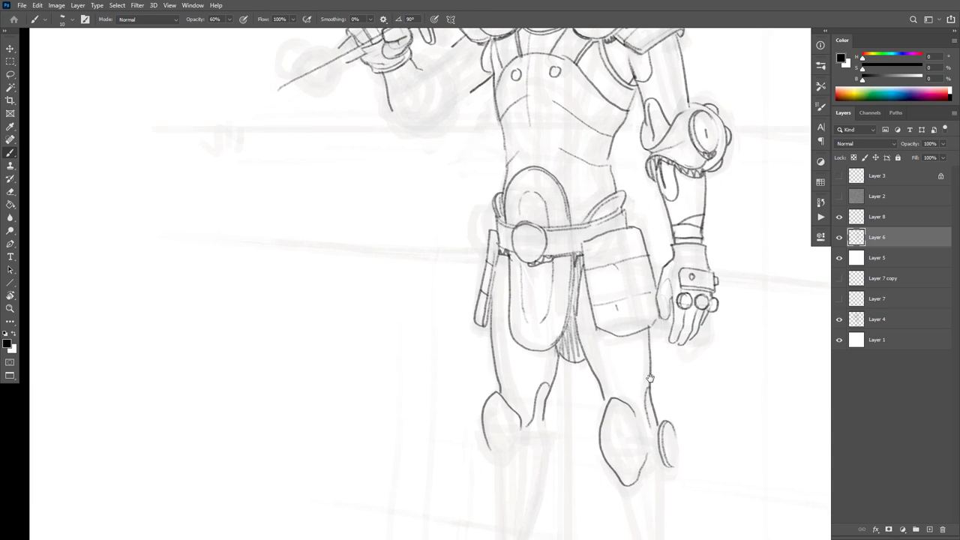
{"action": "left_click_drag", "start_coordinate": [657, 333], "coordinate": [654, 471]}
{"action": "left_click_drag", "start_coordinate": [480, 256], "coordinate": [453, 275]}
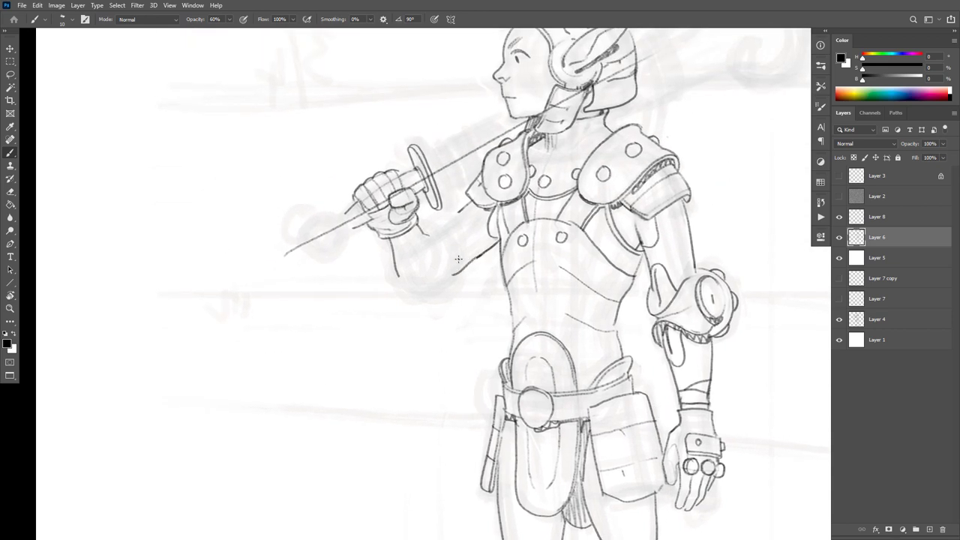
{"action": "key", "text": "ctrl+z"}
{"action": "key", "text": "e"}
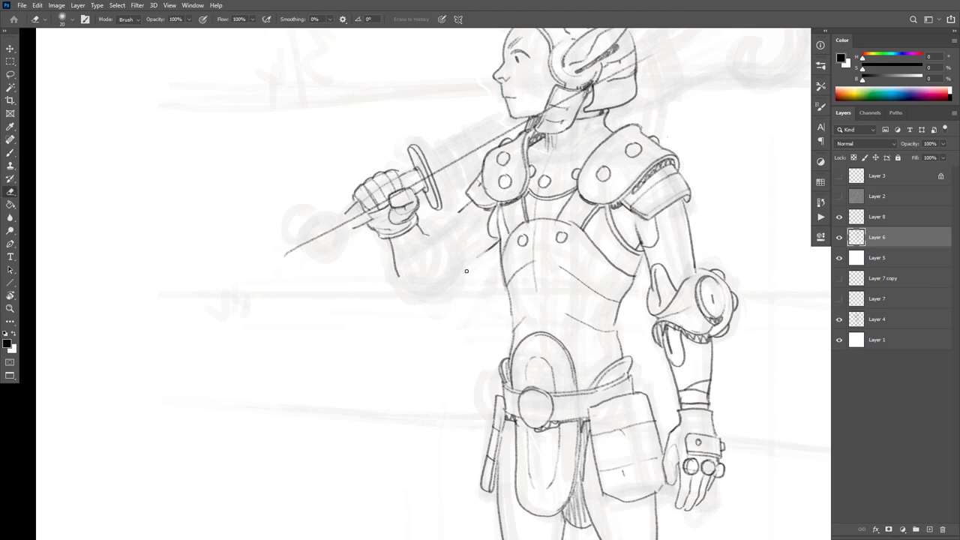
{"action": "key", "text": "b"}
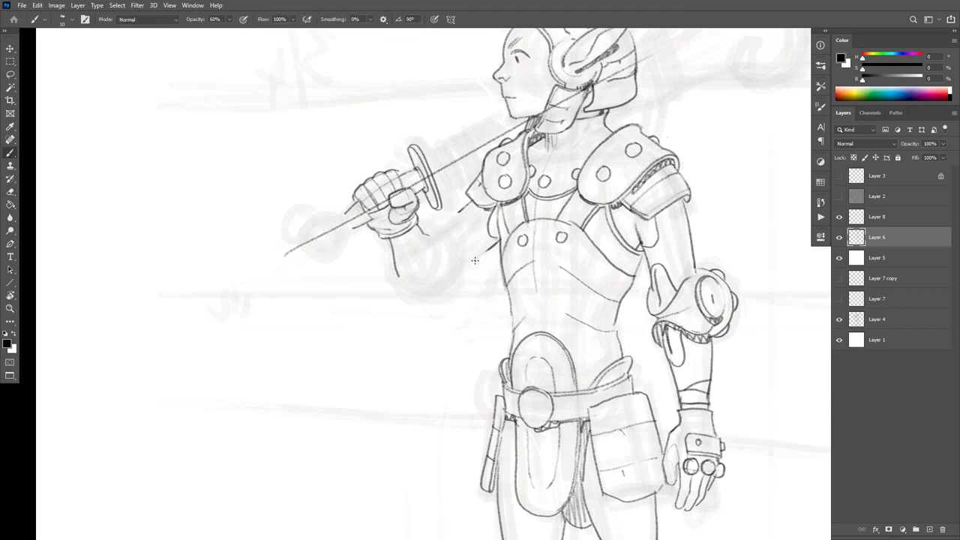
{"action": "left_click_drag", "start_coordinate": [473, 262], "coordinate": [445, 312]}
{"action": "key", "text": "ctrl+z"}
{"action": "left_click_drag", "start_coordinate": [487, 219], "coordinate": [456, 282]}
{"action": "left_click_drag", "start_coordinate": [442, 316], "coordinate": [396, 372]}
{"action": "key", "text": "ctrl+z"}
Draw the upper and lower edges of a wide blade section running from the sword's guard to the shoulder.
{"action": "left_click_drag", "start_coordinate": [625, 78], "coordinate": [596, 168]}
{"action": "mouse_move", "coordinate": [633, 207]}
{"action": "left_mouse_down"}
{"action": "mouse_move", "coordinate": [644, 202]}
{"action": "mouse_move", "coordinate": [637, 213]}
{"action": "left_mouse_up"}
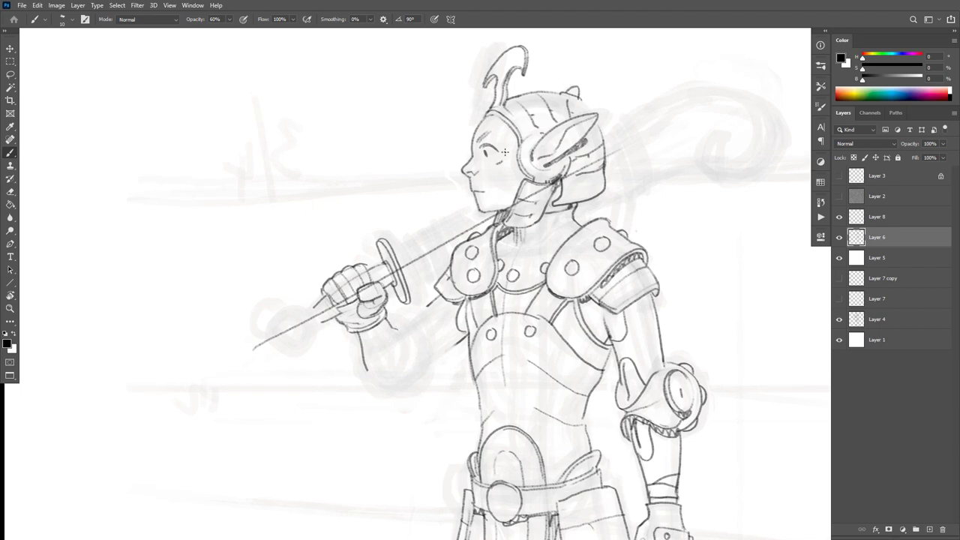
{"action": "scroll", "coordinate": [700, 257], "scroll_direction": "down", "scroll_amount": 4}
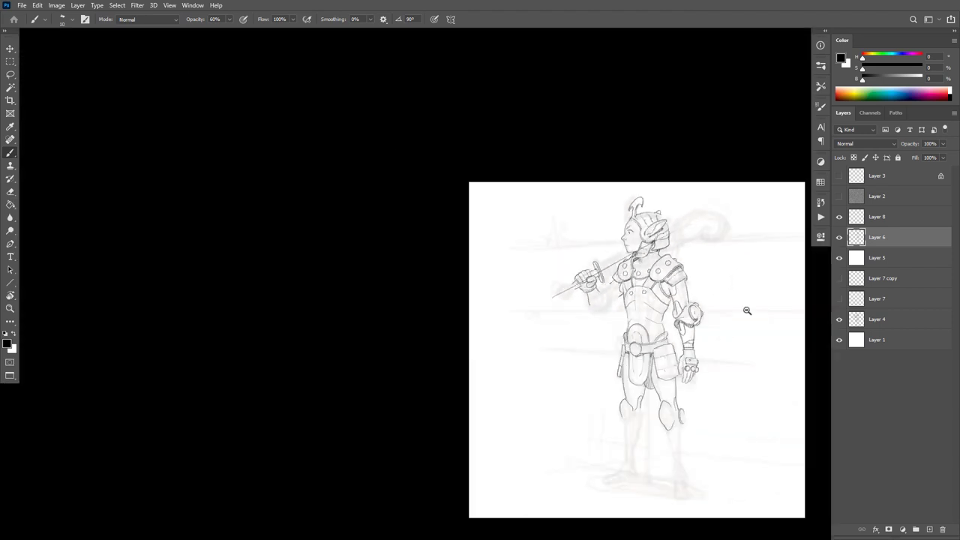
{"action": "left_click_drag", "start_coordinate": [745, 310], "coordinate": [751, 288]}
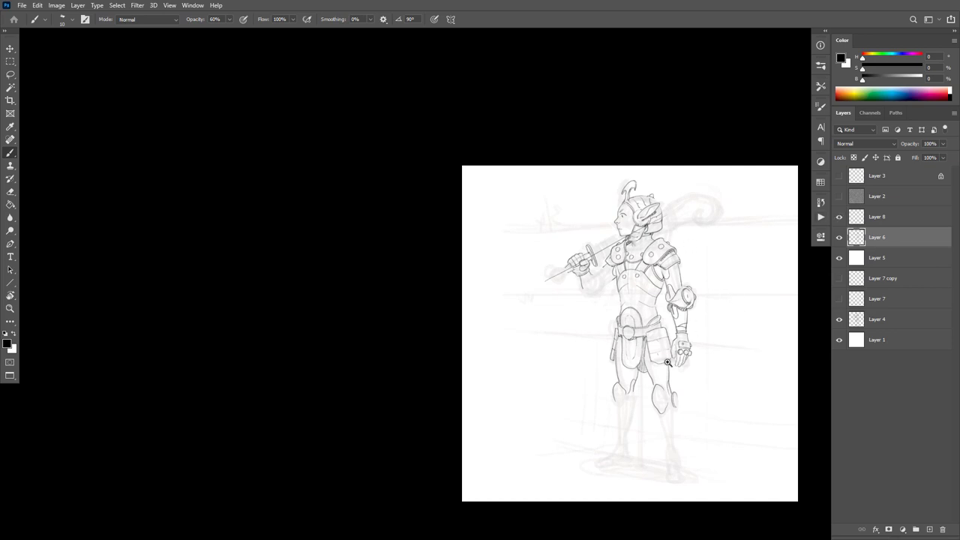
{"action": "scroll", "coordinate": [670, 375], "scroll_direction": "up", "scroll_amount": 1}
{"action": "scroll", "coordinate": [630, 255], "scroll_direction": "up", "scroll_amount": 3}
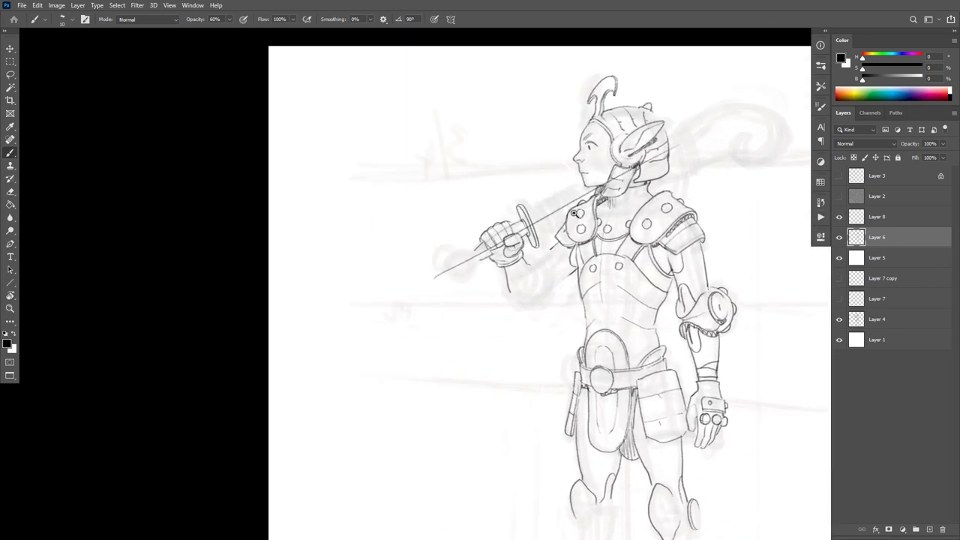
{"action": "scroll", "coordinate": [548, 182], "scroll_direction": "up", "scroll_amount": 2}
{"action": "left_click_drag", "start_coordinate": [480, 204], "coordinate": [503, 258]}
{"action": "left_click_drag", "start_coordinate": [482, 204], "coordinate": [593, 150]}
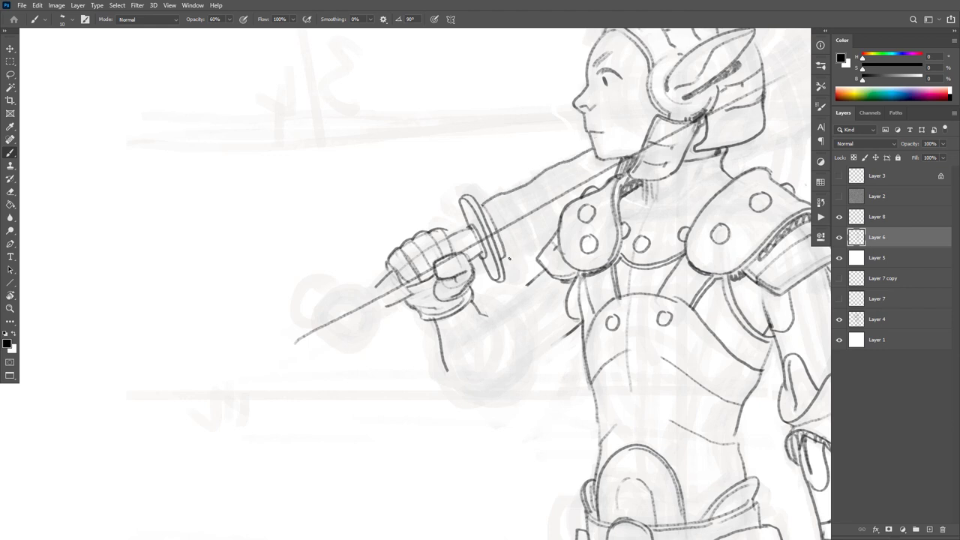
{"action": "left_click_drag", "start_coordinate": [527, 252], "coordinate": [555, 222]}
Add curved cross bands along the wide blade section and a detail on the grip beside the guard.
{"action": "mouse_move", "coordinate": [501, 193]}
{"action": "left_mouse_down"}
{"action": "mouse_move", "coordinate": [528, 252]}
{"action": "mouse_move", "coordinate": [541, 252]}
{"action": "left_mouse_up"}
{"action": "left_click_drag", "start_coordinate": [531, 187], "coordinate": [558, 224]}
{"action": "key", "text": "f"}
{"action": "mouse_move", "coordinate": [549, 170]}
{"action": "left_mouse_down"}
{"action": "mouse_move", "coordinate": [566, 192]}
{"action": "mouse_move", "coordinate": [596, 183]}
{"action": "left_mouse_up"}
{"action": "key", "text": "Tab"}
{"action": "mouse_move", "coordinate": [464, 229]}
{"action": "left_mouse_down"}
{"action": "mouse_move", "coordinate": [475, 259]}
{"action": "mouse_move", "coordinate": [463, 256]}
{"action": "left_mouse_up"}
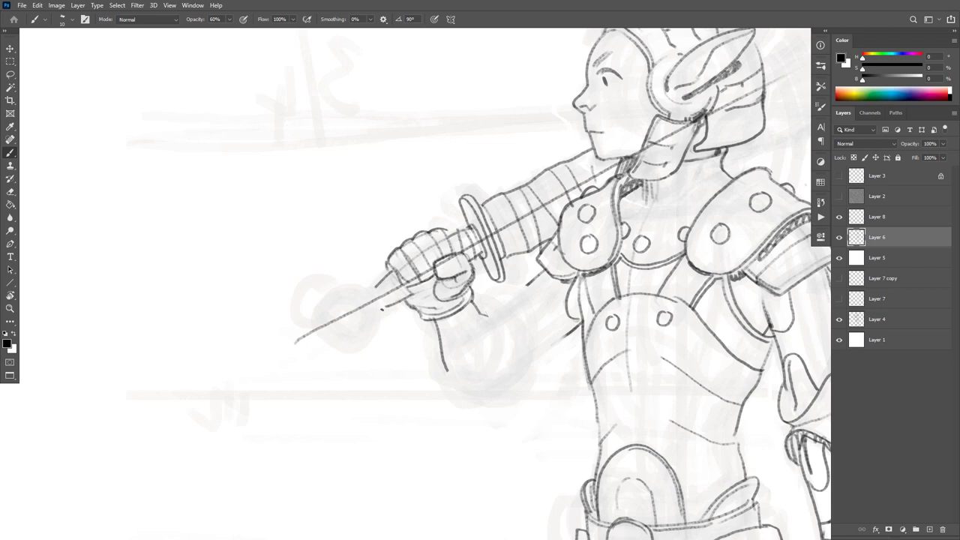
Draw a ring-shaped pommel with a scalloped outer edge at the sword's end and add bands on the grip next to it.
{"action": "mouse_move", "coordinate": [375, 288]}
{"action": "left_mouse_down"}
{"action": "mouse_move", "coordinate": [326, 315]}
{"action": "mouse_move", "coordinate": [336, 339]}
{"action": "mouse_move", "coordinate": [357, 343]}
{"action": "mouse_move", "coordinate": [376, 334]}
{"action": "mouse_move", "coordinate": [386, 311]}
{"action": "mouse_move", "coordinate": [370, 263]}
{"action": "mouse_move", "coordinate": [339, 266]}
{"action": "mouse_move", "coordinate": [326, 313]}
{"action": "mouse_move", "coordinate": [339, 335]}
{"action": "mouse_move", "coordinate": [380, 326]}
{"action": "mouse_move", "coordinate": [387, 314]}
{"action": "mouse_move", "coordinate": [357, 292]}
{"action": "mouse_move", "coordinate": [342, 302]}
{"action": "mouse_move", "coordinate": [351, 328]}
{"action": "mouse_move", "coordinate": [374, 313]}
{"action": "mouse_move", "coordinate": [370, 300]}
{"action": "mouse_move", "coordinate": [371, 311]}
{"action": "mouse_move", "coordinate": [362, 297]}
{"action": "mouse_move", "coordinate": [344, 322]}
{"action": "left_mouse_up"}
{"action": "key", "text": "ctrl+z"}
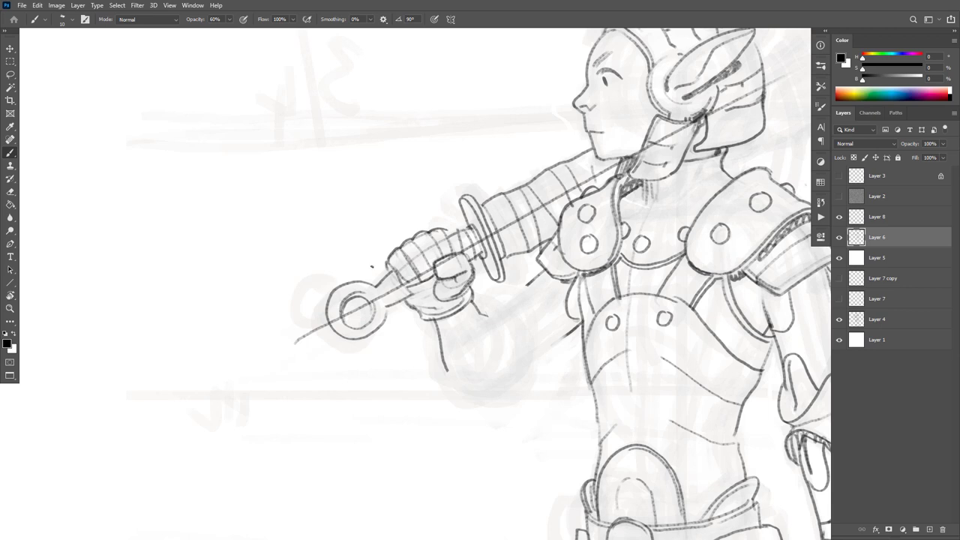
{"action": "key", "text": "e"}
{"action": "mouse_move", "coordinate": [335, 291]}
{"action": "left_mouse_down"}
{"action": "mouse_move", "coordinate": [327, 308]}
{"action": "mouse_move", "coordinate": [333, 292]}
{"action": "mouse_move", "coordinate": [324, 297]}
{"action": "mouse_move", "coordinate": [325, 314]}
{"action": "left_mouse_up"}
{"action": "key", "text": "b"}
{"action": "key", "text": "e"}
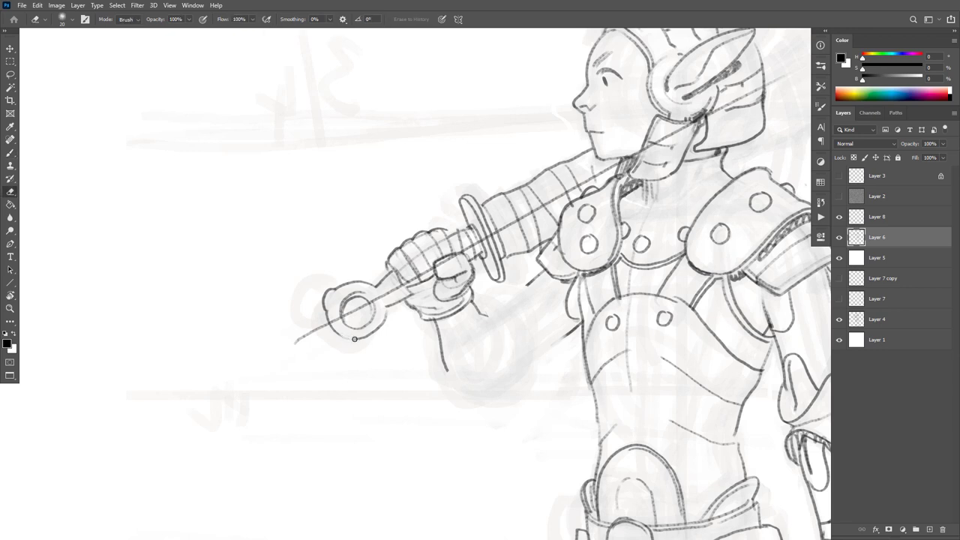
{"action": "key", "text": "b"}
{"action": "mouse_move", "coordinate": [342, 339]}
{"action": "left_mouse_down"}
{"action": "mouse_move", "coordinate": [373, 332]}
{"action": "mouse_move", "coordinate": [339, 336]}
{"action": "left_mouse_up"}
{"action": "key", "text": "ctrl+z"}
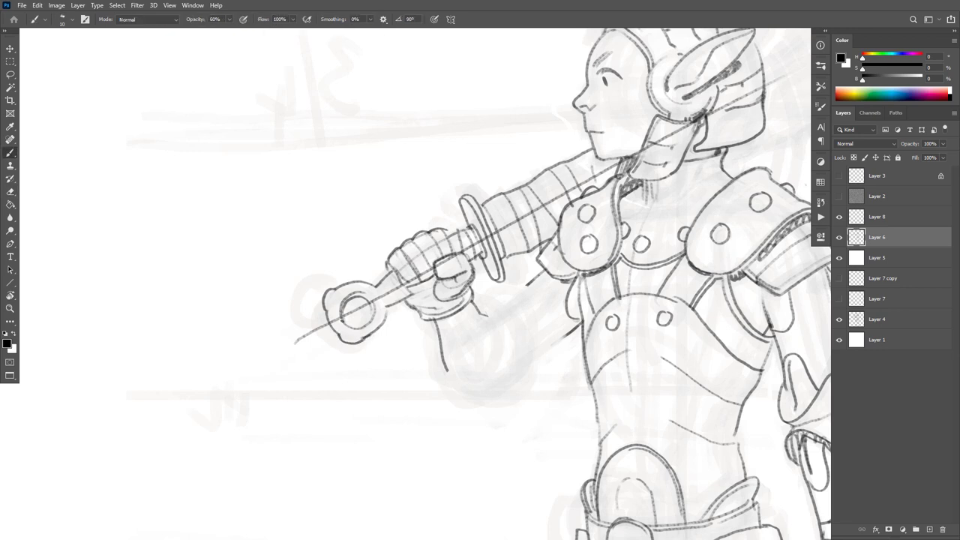
{"action": "mouse_move", "coordinate": [389, 283]}
{"action": "left_mouse_down"}
{"action": "mouse_move", "coordinate": [375, 304]}
{"action": "mouse_move", "coordinate": [389, 301]}
{"action": "left_mouse_up"}
Draw a rounded curve for the bent elbow of the sword arm, continuing from the forearm line.
{"action": "mouse_move", "coordinate": [445, 364]}
{"action": "left_mouse_down"}
{"action": "mouse_move", "coordinate": [446, 391]}
{"action": "mouse_move", "coordinate": [470, 416]}
{"action": "mouse_move", "coordinate": [516, 399]}
{"action": "mouse_move", "coordinate": [529, 368]}
{"action": "left_mouse_up"}
{"action": "key", "text": "ctrl+z"}
{"action": "mouse_move", "coordinate": [453, 355]}
{"action": "left_mouse_down"}
{"action": "mouse_move", "coordinate": [442, 384]}
{"action": "mouse_move", "coordinate": [459, 410]}
{"action": "mouse_move", "coordinate": [491, 417]}
{"action": "mouse_move", "coordinate": [522, 401]}
{"action": "mouse_move", "coordinate": [538, 371]}
{"action": "left_mouse_up"}
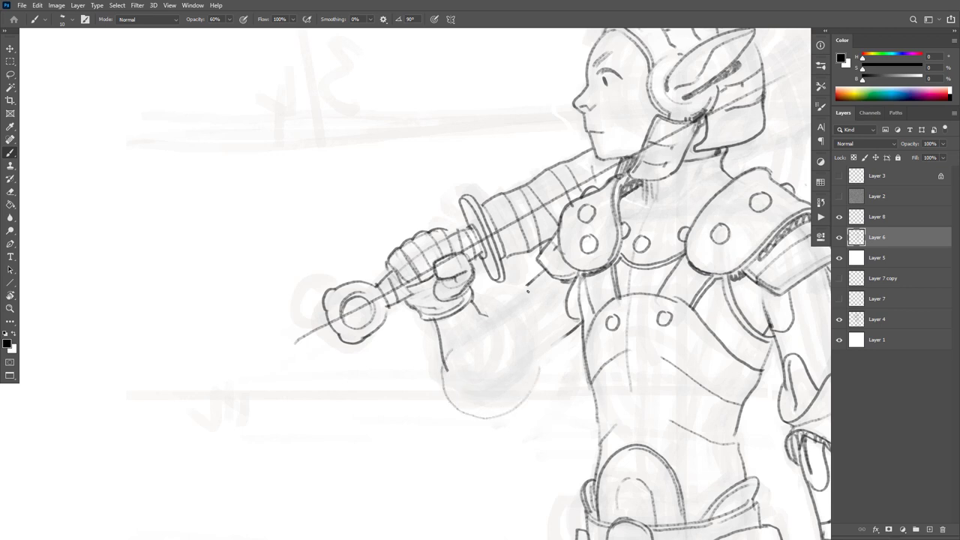
Draw the upper edge of the sword arm's upper arm and a round disc on the elbow.
{"action": "left_click_drag", "start_coordinate": [543, 273], "coordinate": [502, 307]}
{"action": "mouse_move", "coordinate": [509, 377]}
{"action": "left_mouse_down"}
{"action": "mouse_move", "coordinate": [503, 402]}
{"action": "mouse_move", "coordinate": [526, 394]}
{"action": "mouse_move", "coordinate": [536, 374]}
{"action": "mouse_move", "coordinate": [528, 356]}
{"action": "mouse_move", "coordinate": [513, 356]}
{"action": "mouse_move", "coordinate": [497, 380]}
{"action": "mouse_move", "coordinate": [508, 401]}
{"action": "mouse_move", "coordinate": [532, 384]}
{"action": "mouse_move", "coordinate": [519, 353]}
{"action": "mouse_move", "coordinate": [498, 367]}
{"action": "mouse_move", "coordinate": [497, 398]}
{"action": "mouse_move", "coordinate": [524, 393]}
{"action": "mouse_move", "coordinate": [539, 370]}
{"action": "mouse_move", "coordinate": [530, 355]}
{"action": "mouse_move", "coordinate": [511, 361]}
{"action": "mouse_move", "coordinate": [499, 398]}
{"action": "mouse_move", "coordinate": [521, 377]}
{"action": "mouse_move", "coordinate": [453, 391]}
{"action": "mouse_move", "coordinate": [492, 380]}
{"action": "left_mouse_up"}
{"action": "key", "text": "ctrl+z"}
{"action": "key", "text": "ctrl+z"}
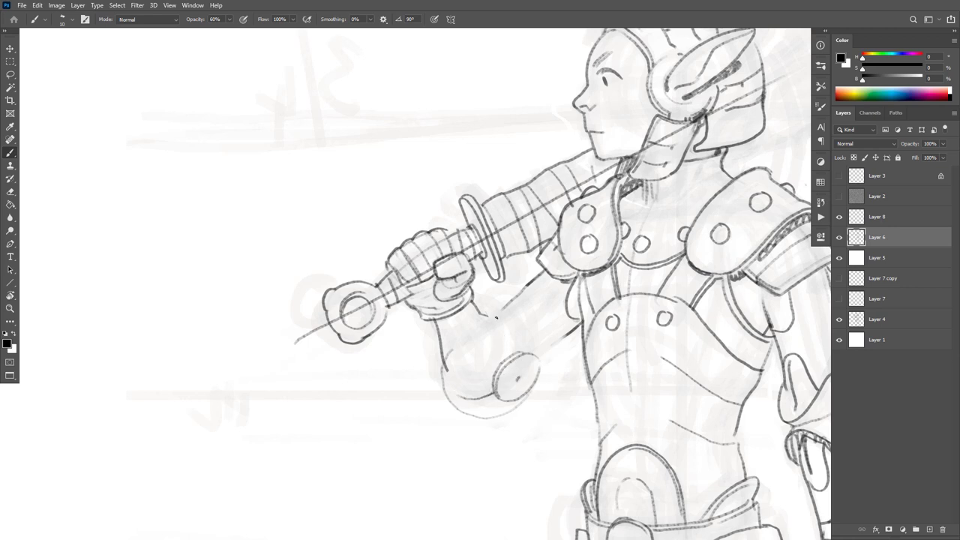
Draw the curved plate of the elbow guard rising from the disc to a rounded tip between forearm and upper arm.
{"action": "mouse_move", "coordinate": [493, 310]}
{"action": "left_mouse_down"}
{"action": "mouse_move", "coordinate": [503, 348]}
{"action": "mouse_move", "coordinate": [485, 387]}
{"action": "left_mouse_up"}
{"action": "left_click_drag", "start_coordinate": [517, 352], "coordinate": [507, 315]}
{"action": "left_click_drag", "start_coordinate": [545, 367], "coordinate": [501, 302]}
{"action": "key", "text": "ctrl+z"}
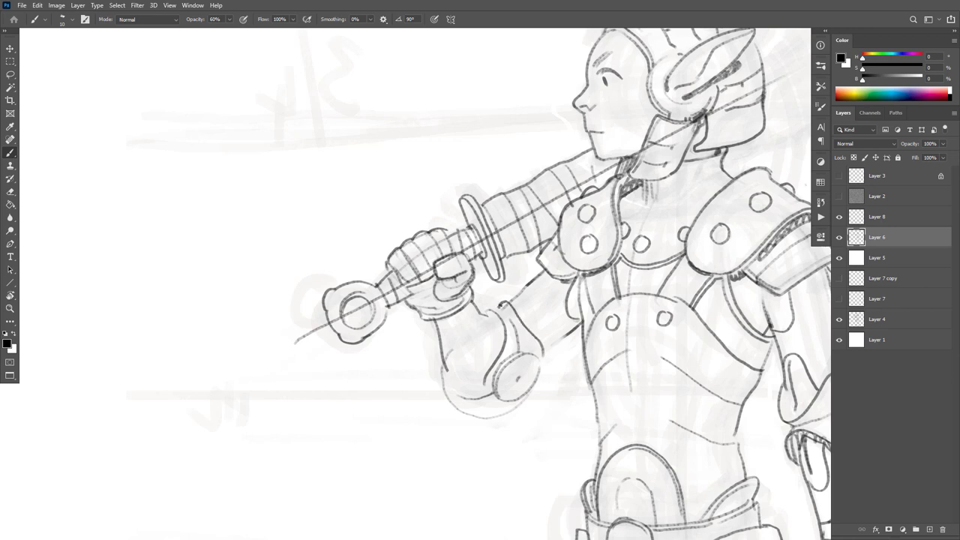
Join the elbow guard to the forearm and outline the rounded underside of the elbow below the disc.
{"action": "left_click_drag", "start_coordinate": [481, 315], "coordinate": [494, 309]}
{"action": "mouse_move", "coordinate": [447, 364]}
{"action": "left_mouse_down"}
{"action": "mouse_move", "coordinate": [441, 394]}
{"action": "mouse_move", "coordinate": [456, 407]}
{"action": "mouse_move", "coordinate": [510, 416]}
{"action": "mouse_move", "coordinate": [536, 388]}
{"action": "left_mouse_up"}
{"action": "left_click_drag", "start_coordinate": [482, 419], "coordinate": [454, 402]}
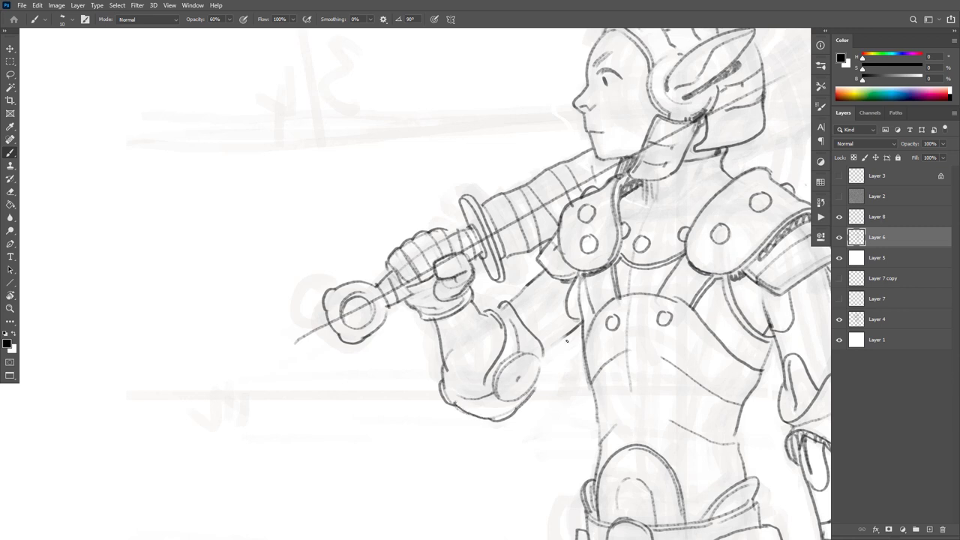
{"action": "left_click_drag", "start_coordinate": [539, 370], "coordinate": [540, 357]}
{"action": "left_click_drag", "start_coordinate": [515, 401], "coordinate": [501, 399]}
Draw the lower edge of the upper arm, a rounded detail beside the elbow guard, and curved bands across the forearm.
{"action": "left_click_drag", "start_coordinate": [562, 339], "coordinate": [544, 354]}
{"action": "left_click_drag", "start_coordinate": [495, 313], "coordinate": [487, 336]}
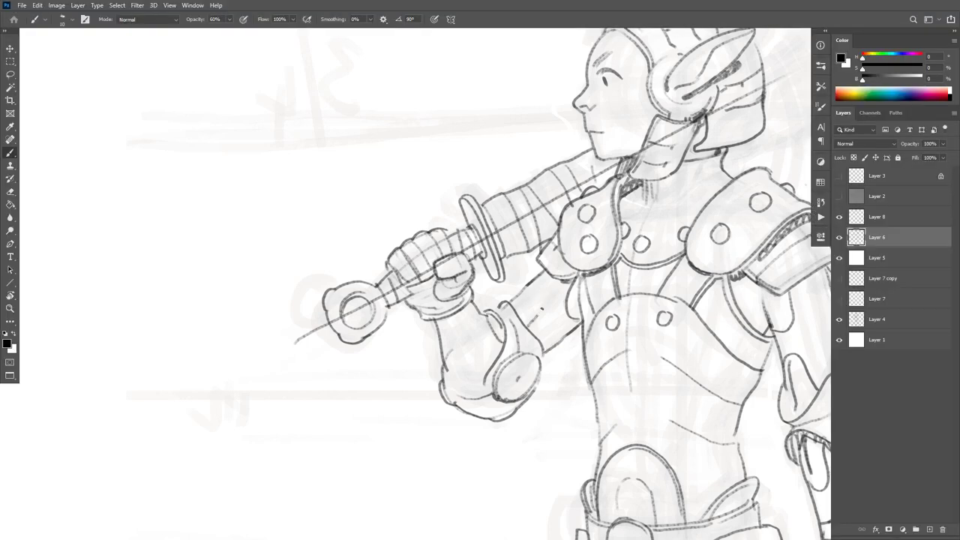
{"action": "left_click_drag", "start_coordinate": [537, 315], "coordinate": [545, 297]}
{"action": "mouse_move", "coordinate": [545, 292]}
{"action": "left_mouse_down"}
{"action": "mouse_move", "coordinate": [521, 298]}
{"action": "mouse_move", "coordinate": [561, 309]}
{"action": "mouse_move", "coordinate": [514, 298]}
{"action": "mouse_move", "coordinate": [563, 329]}
{"action": "left_mouse_up"}
{"action": "key", "text": "ctrl+z"}
{"action": "key", "text": "ctrl+z"}
{"action": "mouse_move", "coordinate": [494, 330]}
{"action": "left_mouse_down"}
{"action": "mouse_move", "coordinate": [486, 354]}
{"action": "mouse_move", "coordinate": [446, 363]}
{"action": "mouse_move", "coordinate": [483, 319]}
{"action": "left_mouse_up"}
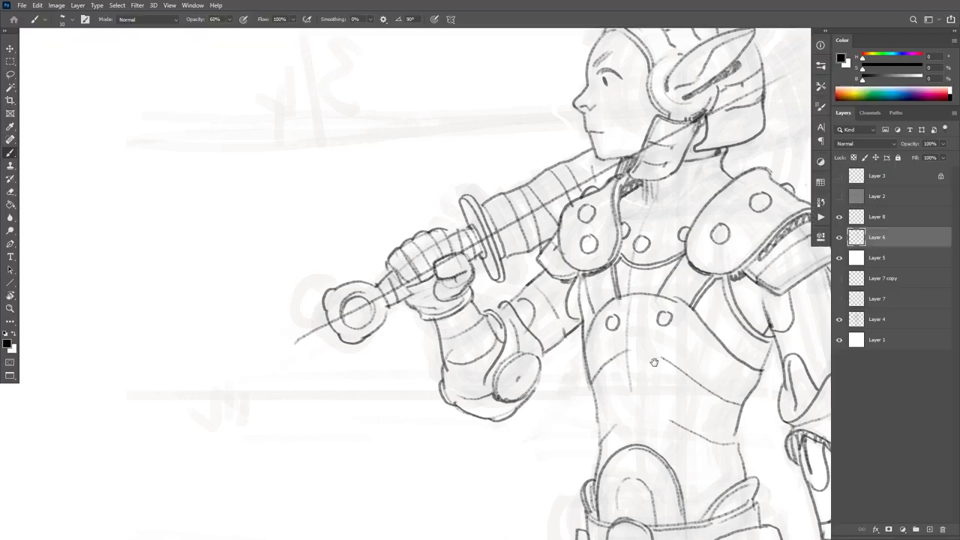
Add wrist bands on the sword arm and cross bands on the hanging arm's forearm and upper arm.
{"action": "left_click_drag", "start_coordinate": [654, 362], "coordinate": [412, 277]}
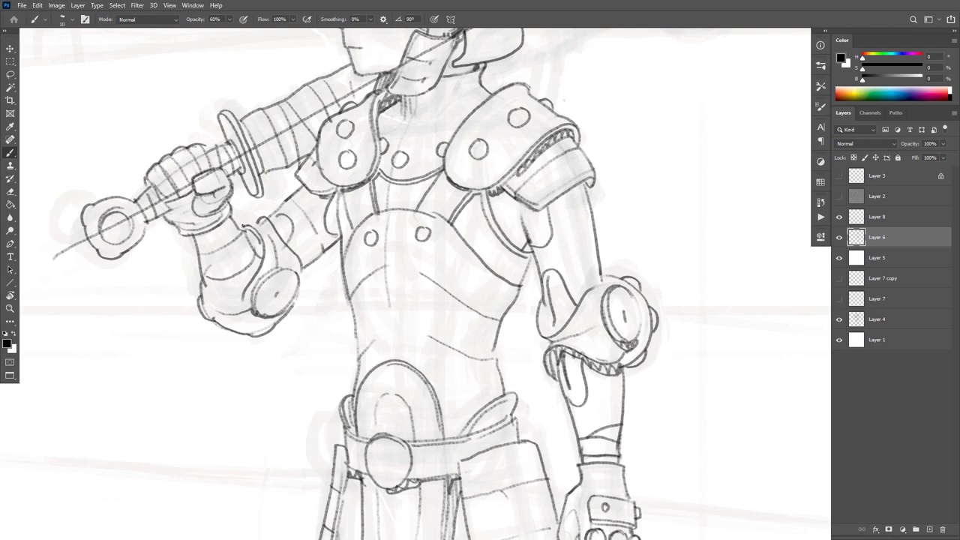
{"action": "mouse_move", "coordinate": [236, 222]}
{"action": "left_mouse_down"}
{"action": "mouse_move", "coordinate": [201, 253]}
{"action": "mouse_move", "coordinate": [216, 239]}
{"action": "mouse_move", "coordinate": [197, 244]}
{"action": "mouse_move", "coordinate": [195, 233]}
{"action": "left_mouse_up"}
{"action": "scroll", "coordinate": [672, 351], "scroll_direction": "down", "scroll_amount": 3}
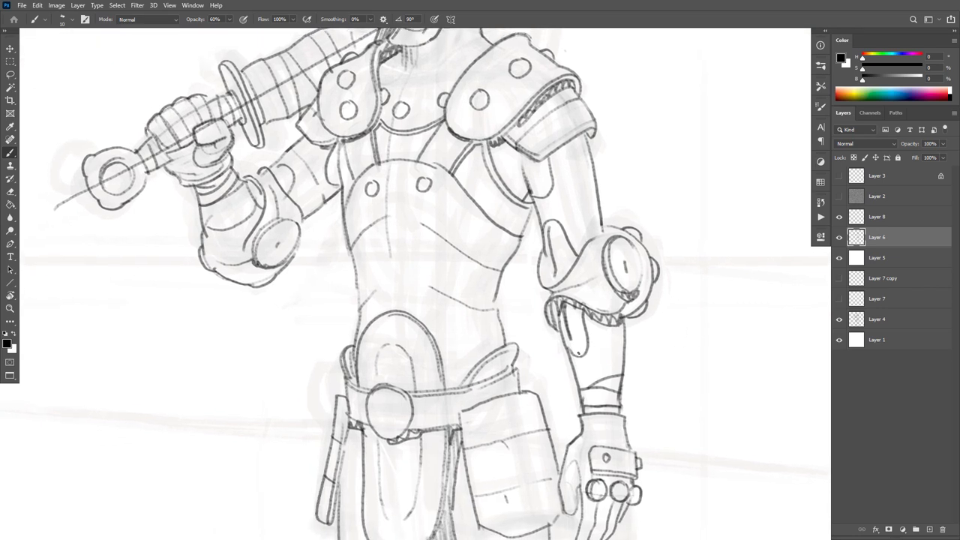
{"action": "left_click_drag", "start_coordinate": [591, 345], "coordinate": [626, 342]}
{"action": "left_click_drag", "start_coordinate": [547, 207], "coordinate": [598, 192]}
Reinforce the torso's side contour from armpit to waist and touch up the chest strap lines.
{"action": "mouse_move", "coordinate": [550, 159]}
{"action": "left_mouse_down"}
{"action": "mouse_move", "coordinate": [553, 188]}
{"action": "mouse_move", "coordinate": [522, 235]}
{"action": "left_mouse_up"}
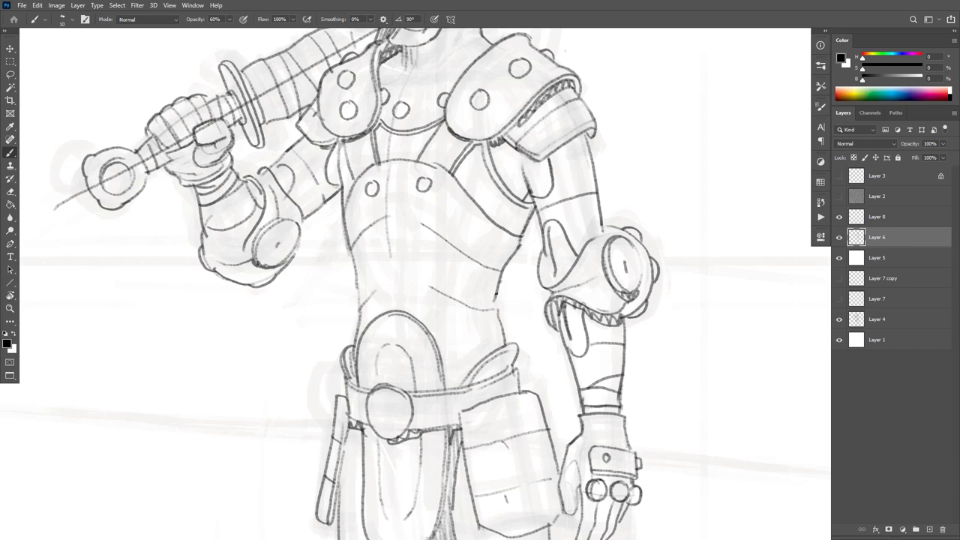
{"action": "left_click_drag", "start_coordinate": [498, 299], "coordinate": [494, 311]}
{"action": "left_click_drag", "start_coordinate": [378, 127], "coordinate": [374, 135]}
{"action": "left_click_drag", "start_coordinate": [555, 253], "coordinate": [576, 335]}
{"action": "mouse_move", "coordinate": [504, 104]}
{"action": "left_mouse_down"}
{"action": "mouse_move", "coordinate": [492, 129]}
{"action": "mouse_move", "coordinate": [493, 117]}
{"action": "mouse_move", "coordinate": [466, 111]}
{"action": "mouse_move", "coordinate": [439, 137]}
{"action": "mouse_move", "coordinate": [465, 115]}
{"action": "left_mouse_up"}
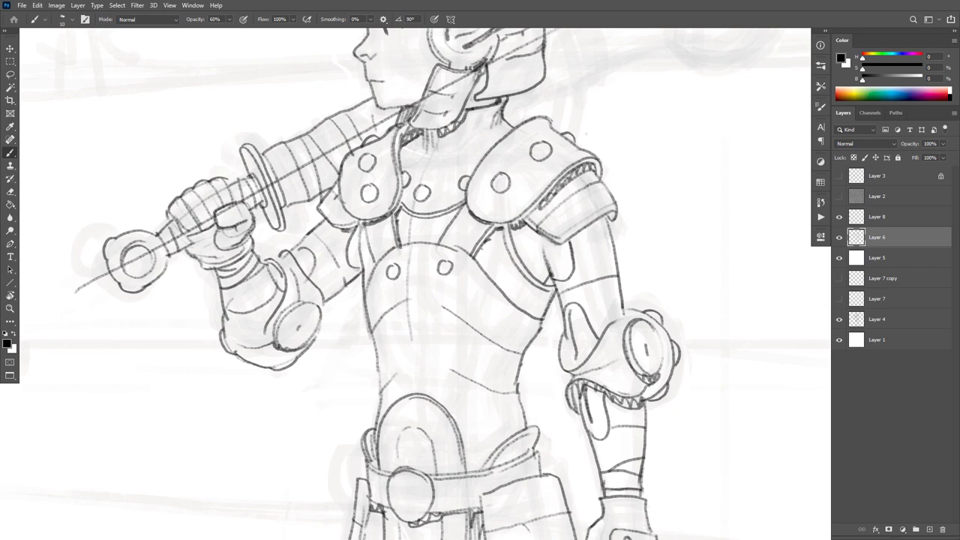
Delete Layer 8, which holds the straight guide line through the sword.
{"action": "left_click_drag", "start_coordinate": [564, 176], "coordinate": [604, 368]}
{"action": "left_click_drag", "start_coordinate": [616, 308], "coordinate": [641, 223]}
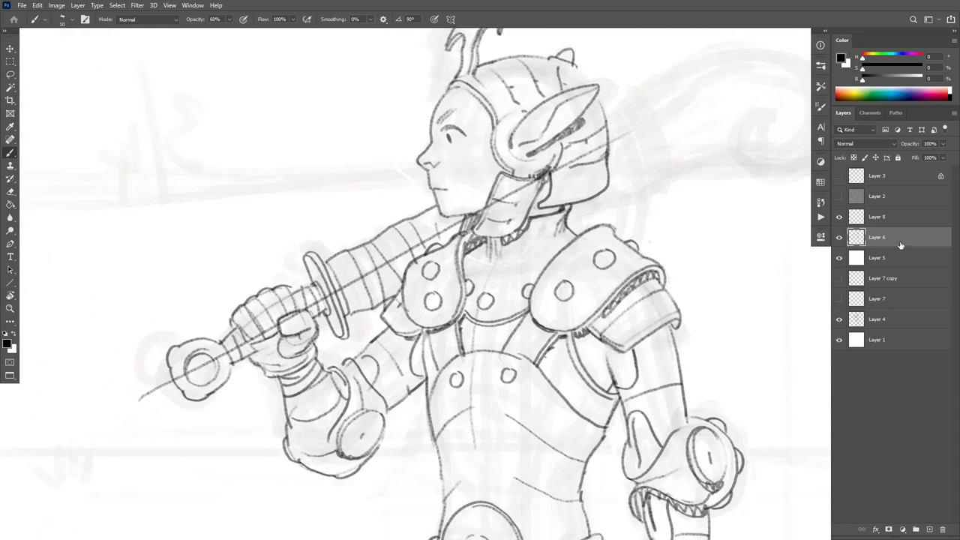
{"action": "left_click", "coordinate": [862, 218]}
{"action": "key", "text": "Delete"}
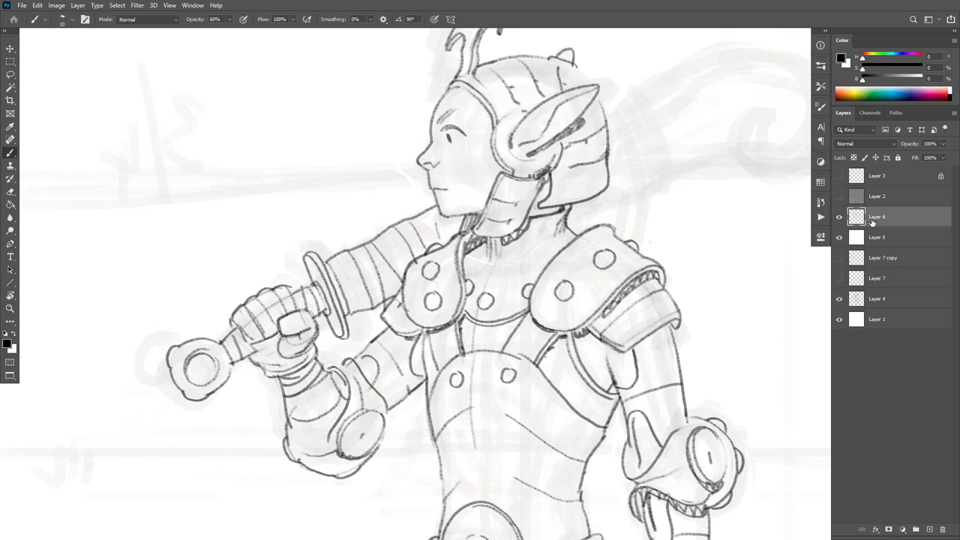
Draw two curved collar rings around the sword just behind the helmet.
{"action": "mouse_move", "coordinate": [652, 272]}
{"action": "left_mouse_down"}
{"action": "mouse_move", "coordinate": [553, 285]}
{"action": "mouse_move", "coordinate": [473, 322]}
{"action": "left_mouse_up"}
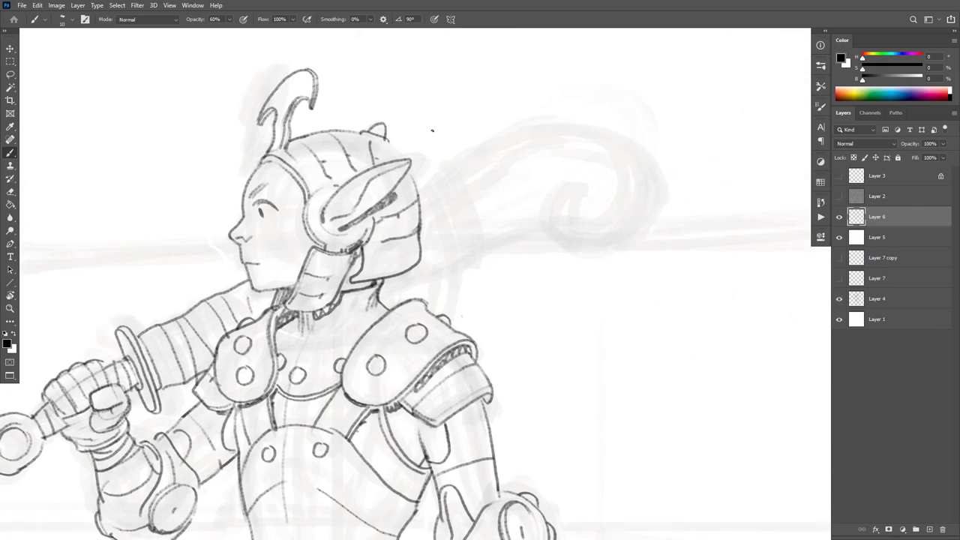
{"action": "mouse_move", "coordinate": [418, 192]}
{"action": "left_mouse_down"}
{"action": "mouse_move", "coordinate": [431, 184]}
{"action": "mouse_move", "coordinate": [451, 224]}
{"action": "mouse_move", "coordinate": [455, 269]}
{"action": "mouse_move", "coordinate": [467, 270]}
{"action": "mouse_move", "coordinate": [472, 227]}
{"action": "left_mouse_up"}
{"action": "key", "text": "ctrl+z"}
{"action": "mouse_move", "coordinate": [427, 183]}
{"action": "left_mouse_down"}
{"action": "mouse_move", "coordinate": [446, 214]}
{"action": "mouse_move", "coordinate": [453, 272]}
{"action": "mouse_move", "coordinate": [472, 255]}
{"action": "mouse_move", "coordinate": [472, 231]}
{"action": "left_mouse_up"}
{"action": "key", "text": "ctrl+z"}
{"action": "mouse_move", "coordinate": [452, 186]}
{"action": "left_mouse_down"}
{"action": "mouse_move", "coordinate": [471, 269]}
{"action": "mouse_move", "coordinate": [453, 275]}
{"action": "left_mouse_up"}
{"action": "mouse_move", "coordinate": [453, 191]}
{"action": "left_mouse_down"}
{"action": "mouse_move", "coordinate": [439, 173]}
{"action": "mouse_move", "coordinate": [424, 178]}
{"action": "mouse_move", "coordinate": [459, 162]}
{"action": "mouse_move", "coordinate": [481, 184]}
{"action": "mouse_move", "coordinate": [490, 263]}
{"action": "mouse_move", "coordinate": [472, 181]}
{"action": "mouse_move", "coordinate": [445, 161]}
{"action": "left_mouse_up"}
{"action": "key", "text": "ctrl+z"}
{"action": "mouse_move", "coordinate": [474, 250]}
{"action": "left_mouse_down"}
{"action": "mouse_move", "coordinate": [474, 212]}
{"action": "mouse_move", "coordinate": [453, 180]}
{"action": "mouse_move", "coordinate": [478, 250]}
{"action": "left_mouse_up"}
{"action": "key", "text": "ctrl+z"}
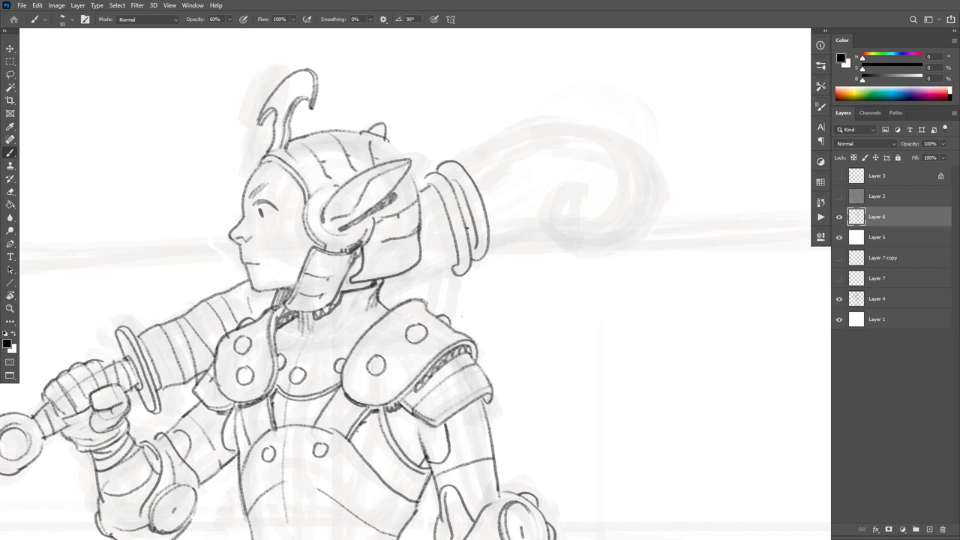
Draw the sword's lower edge and cross bands behind the helmet, plus a strap hanging from the collar behind the shoulder.
{"action": "left_click_drag", "start_coordinate": [424, 279], "coordinate": [380, 295]}
{"action": "left_click_drag", "start_coordinate": [419, 198], "coordinate": [437, 279]}
{"action": "mouse_move", "coordinate": [422, 255]}
{"action": "left_mouse_down"}
{"action": "mouse_move", "coordinate": [425, 283]}
{"action": "mouse_move", "coordinate": [401, 294]}
{"action": "left_mouse_up"}
{"action": "mouse_move", "coordinate": [453, 275]}
{"action": "left_mouse_down"}
{"action": "mouse_move", "coordinate": [449, 321]}
{"action": "mouse_move", "coordinate": [433, 317]}
{"action": "left_mouse_up"}
{"action": "key", "text": "ctrl+z"}
{"action": "key", "text": "ctrl+z"}
{"action": "mouse_move", "coordinate": [463, 271]}
{"action": "left_mouse_down"}
{"action": "mouse_move", "coordinate": [455, 331]}
{"action": "mouse_move", "coordinate": [444, 318]}
{"action": "left_mouse_up"}
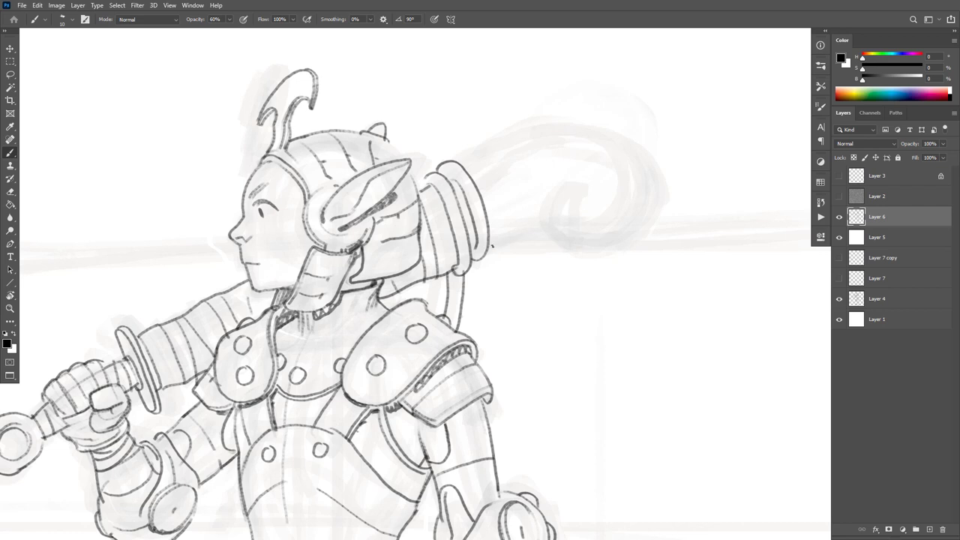
Draw the large rounded outline of the sword's far end, curving back to meet the lower edge beside the collar.
{"action": "mouse_move", "coordinate": [489, 247]}
{"action": "left_mouse_down"}
{"action": "mouse_move", "coordinate": [531, 231]}
{"action": "mouse_move", "coordinate": [573, 249]}
{"action": "mouse_move", "coordinate": [608, 245]}
{"action": "mouse_move", "coordinate": [654, 193]}
{"action": "mouse_move", "coordinate": [633, 139]}
{"action": "mouse_move", "coordinate": [568, 121]}
{"action": "mouse_move", "coordinate": [485, 139]}
{"action": "mouse_move", "coordinate": [572, 113]}
{"action": "mouse_move", "coordinate": [615, 121]}
{"action": "mouse_move", "coordinate": [658, 167]}
{"action": "left_mouse_up"}
{"action": "key", "text": "ctrl+z"}
{"action": "key", "text": "ctrl+z"}
{"action": "mouse_move", "coordinate": [637, 133]}
{"action": "left_mouse_down"}
{"action": "mouse_move", "coordinate": [658, 174]}
{"action": "mouse_move", "coordinate": [645, 220]}
{"action": "mouse_move", "coordinate": [599, 251]}
{"action": "mouse_move", "coordinate": [547, 241]}
{"action": "mouse_move", "coordinate": [537, 224]}
{"action": "left_mouse_up"}
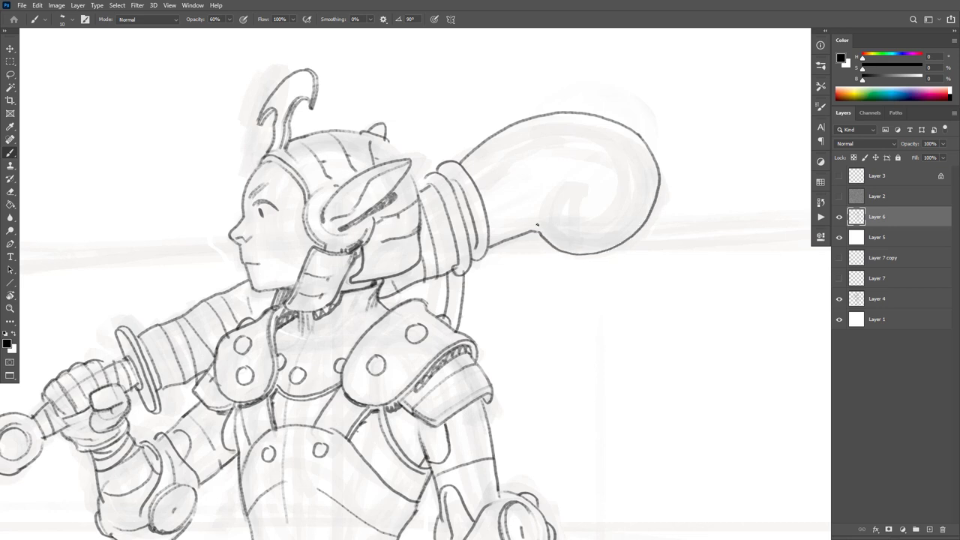
Try to draw the inner curl of the sword's rounded end.
{"action": "left_click_drag", "start_coordinate": [563, 188], "coordinate": [553, 246]}
{"action": "left_click_drag", "start_coordinate": [554, 195], "coordinate": [543, 237]}
{"action": "mouse_move", "coordinate": [550, 200]}
{"action": "left_mouse_down"}
{"action": "mouse_move", "coordinate": [578, 186]}
{"action": "mouse_move", "coordinate": [580, 221]}
{"action": "mouse_move", "coordinate": [591, 227]}
{"action": "mouse_move", "coordinate": [624, 212]}
{"action": "mouse_move", "coordinate": [632, 168]}
{"action": "left_mouse_up"}
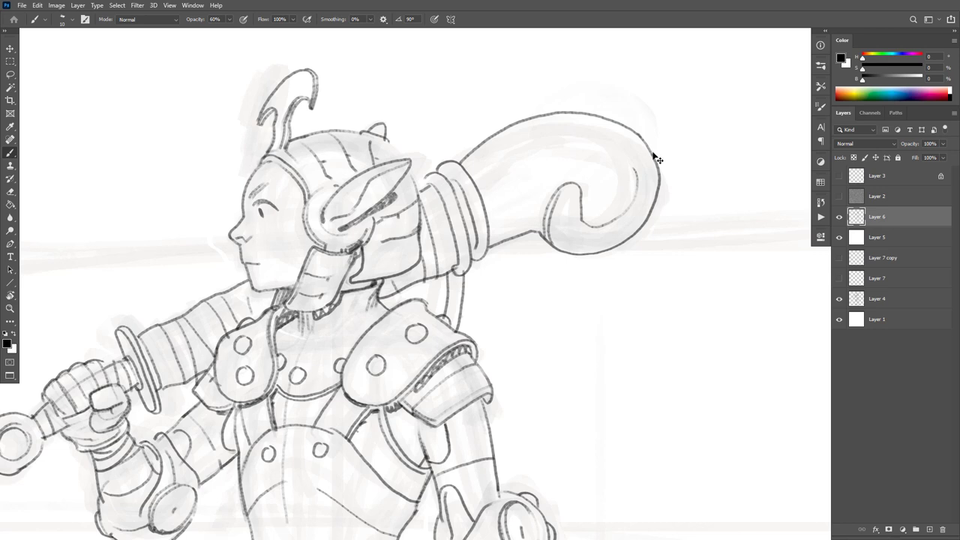
{"action": "key", "text": "ctrl+z"}
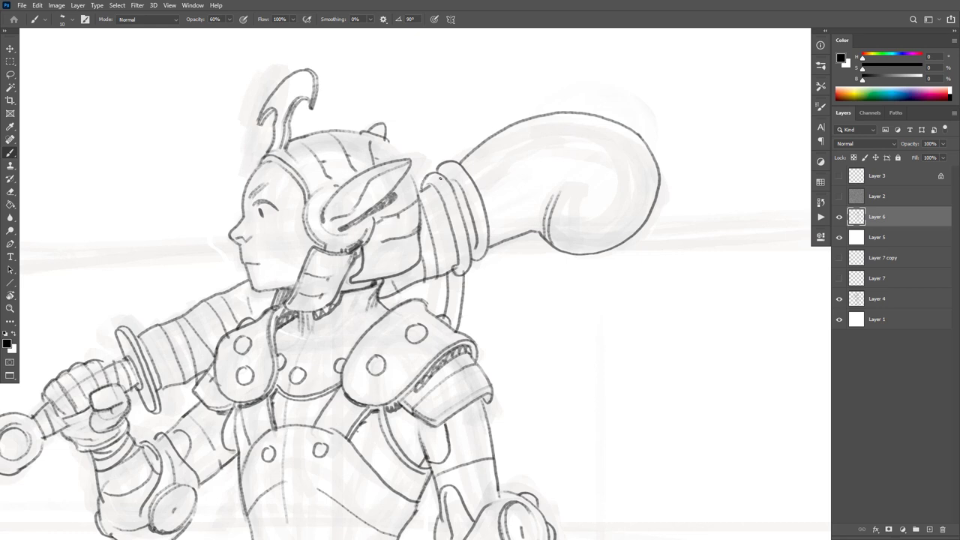
Clean up the collar's upper ends, close the helmet's back edge, and add inner lines to the rings and hanging strap.
{"action": "key", "text": "e"}
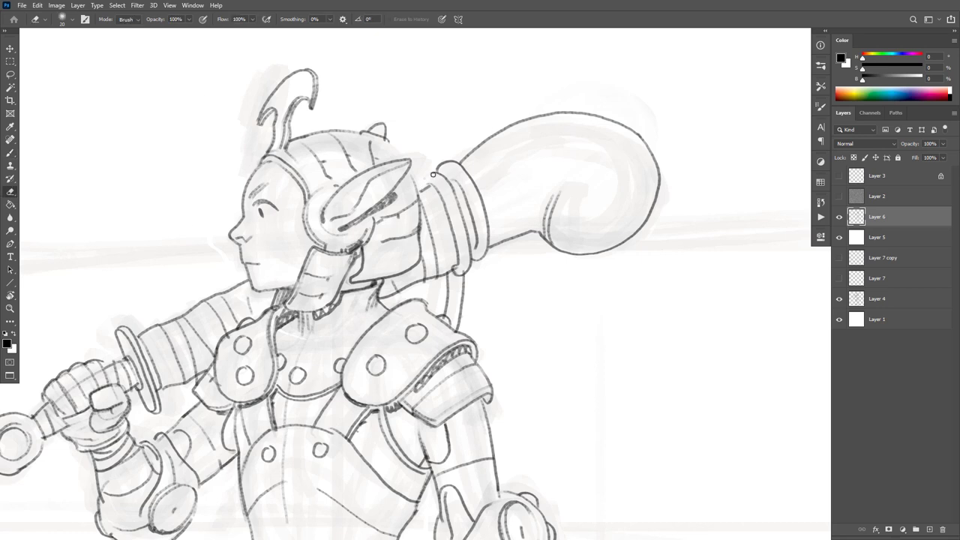
{"action": "key", "text": "b"}
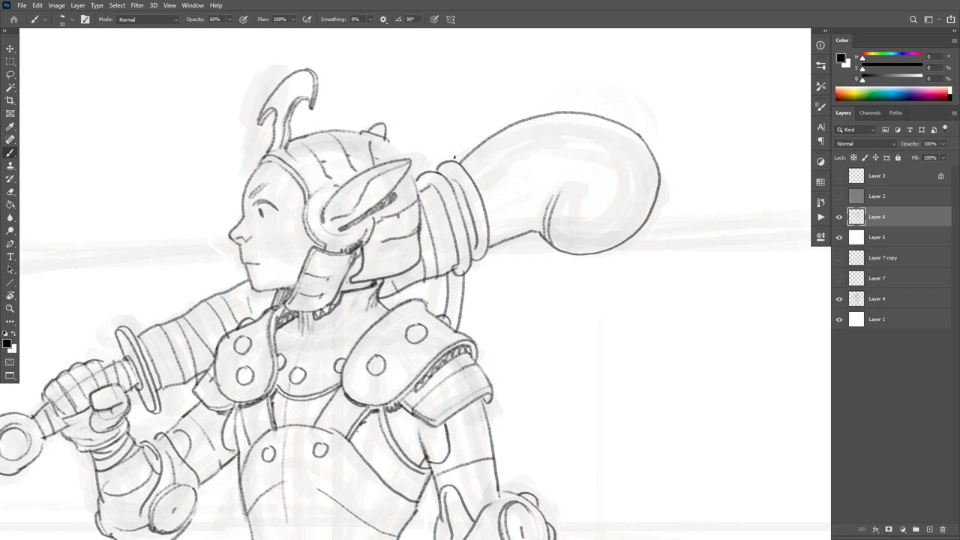
{"action": "left_click_drag", "start_coordinate": [425, 189], "coordinate": [434, 186]}
{"action": "left_click_drag", "start_coordinate": [410, 175], "coordinate": [412, 183]}
{"action": "left_click_drag", "start_coordinate": [458, 297], "coordinate": [454, 318]}
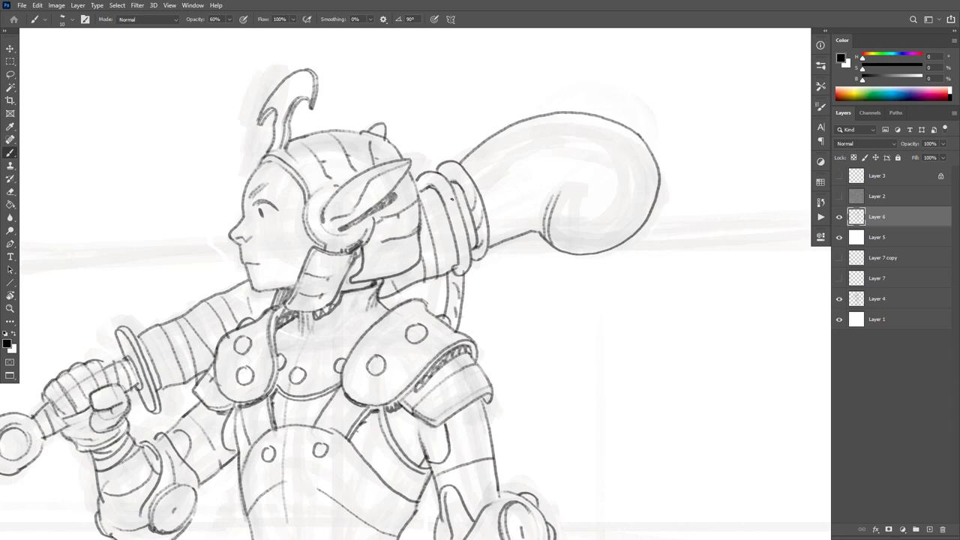
{"action": "left_click_drag", "start_coordinate": [451, 199], "coordinate": [464, 266]}
Erase the leftover inner curl lines from the sword's rounded end.
{"action": "key", "text": "e"}
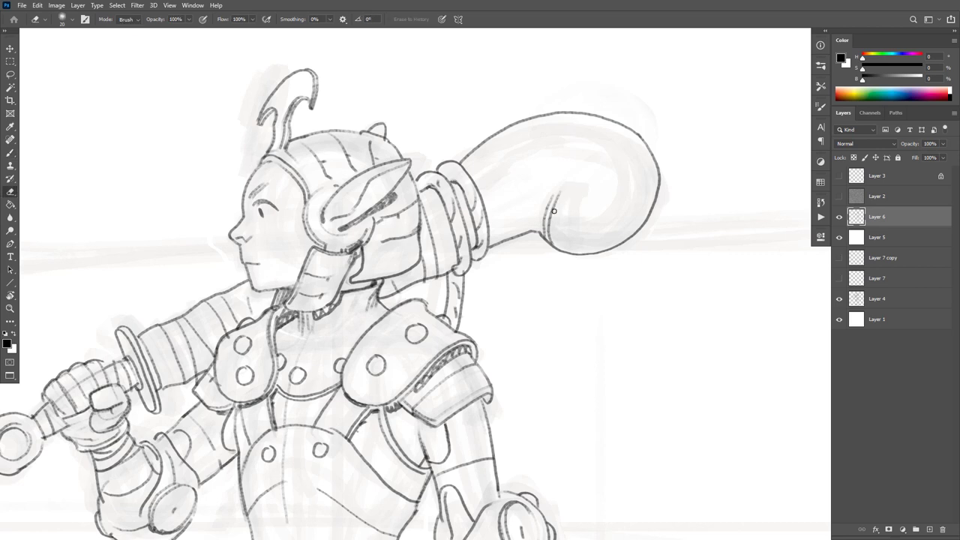
{"action": "mouse_move", "coordinate": [553, 217]}
{"action": "left_mouse_down"}
{"action": "mouse_move", "coordinate": [555, 196]}
{"action": "mouse_move", "coordinate": [549, 229]}
{"action": "mouse_move", "coordinate": [555, 195]}
{"action": "mouse_move", "coordinate": [546, 229]}
{"action": "mouse_move", "coordinate": [555, 239]}
{"action": "left_mouse_up"}
{"action": "key", "text": "ctrl+z"}
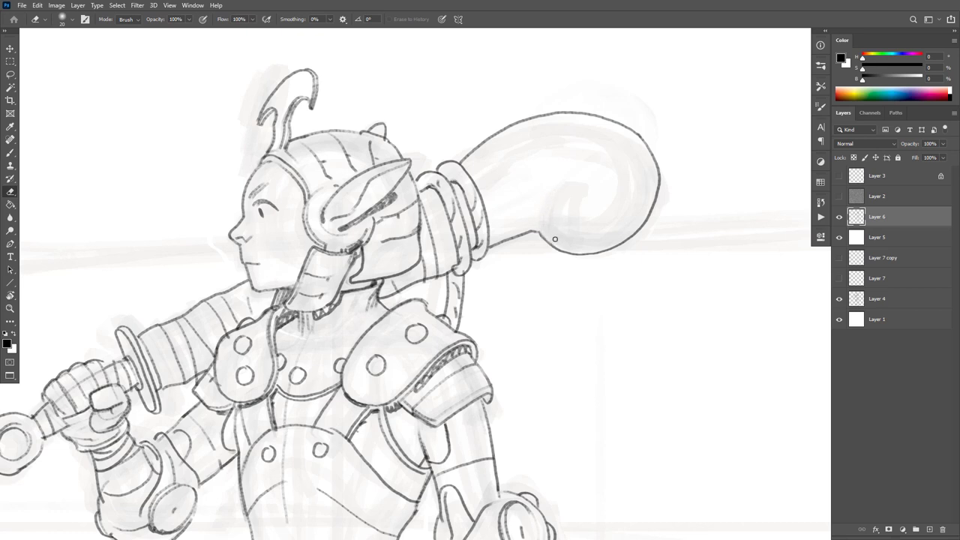
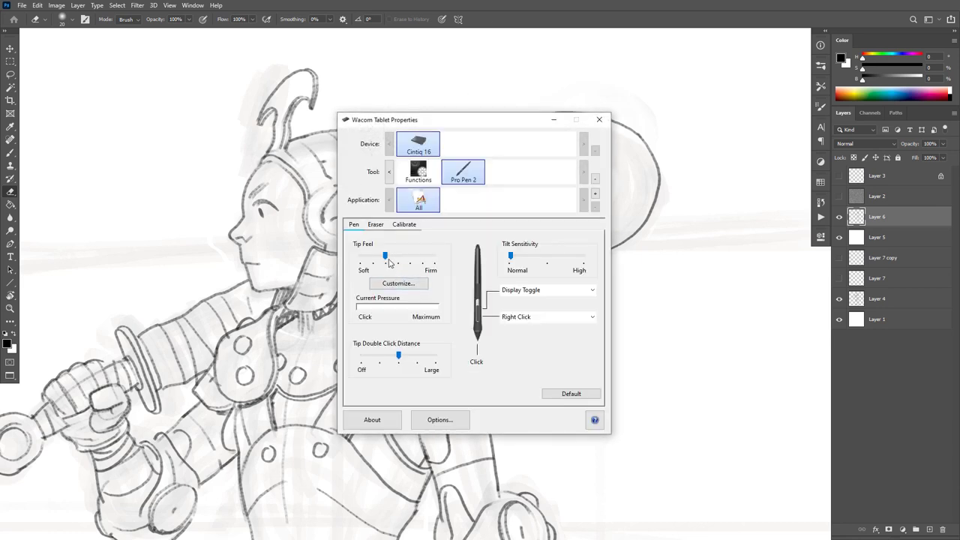
Set the pen's Tip Feel one notch softer in Wacom Tablet Properties and close the window.
{"action": "left_click_drag", "start_coordinate": [387, 257], "coordinate": [373, 257]}
{"action": "left_click_drag", "start_coordinate": [471, 122], "coordinate": [604, 112]}
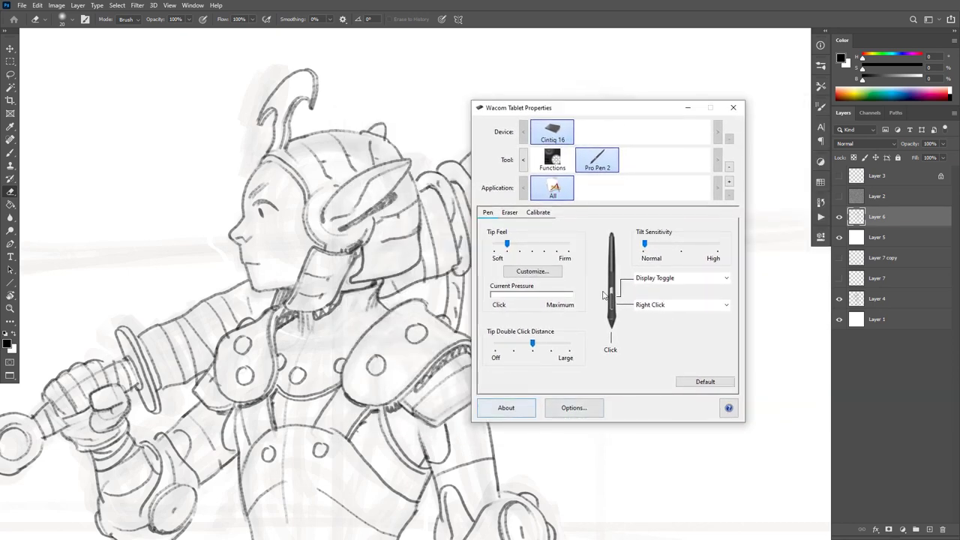
{"action": "left_click", "coordinate": [735, 110]}
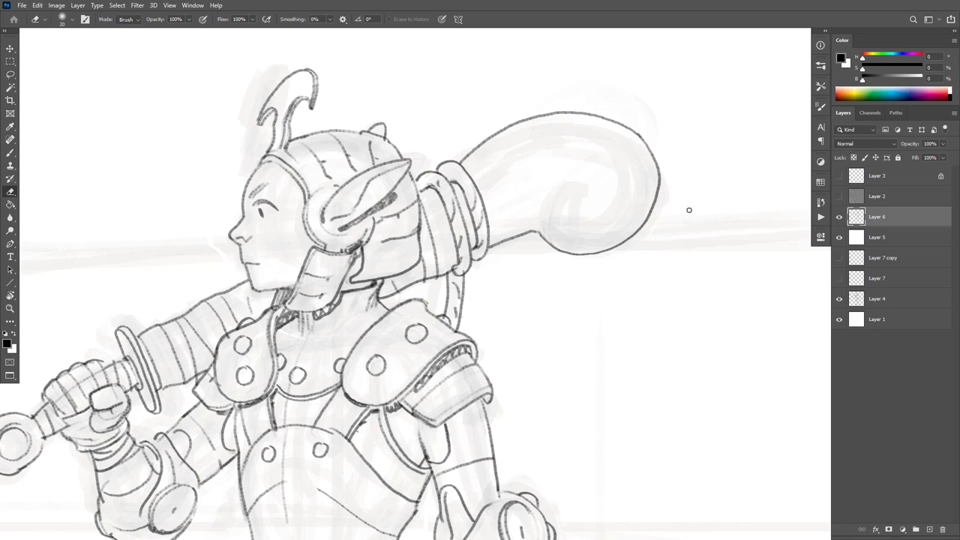
{"action": "key", "text": "b"}
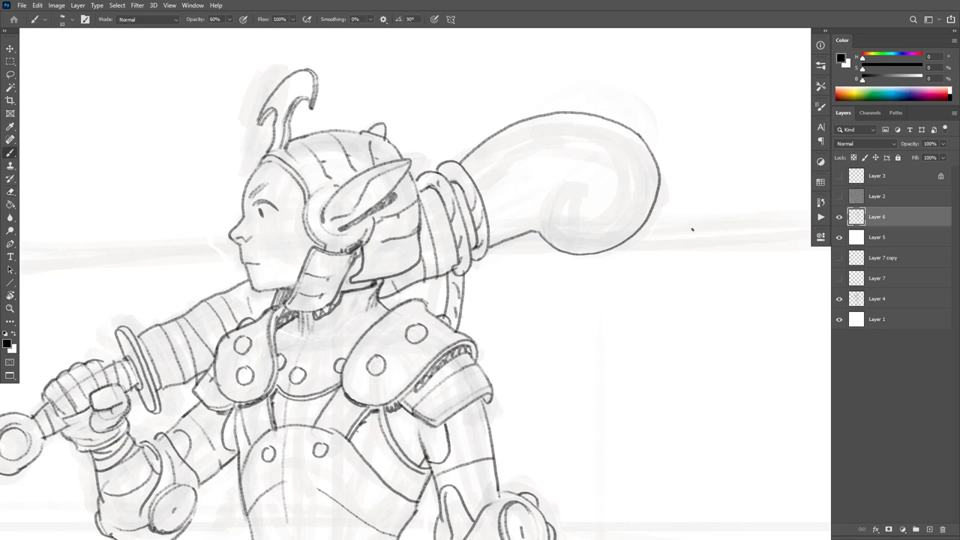
{"action": "left_click_drag", "start_coordinate": [708, 223], "coordinate": [534, 388]}
{"action": "key", "text": "ctrl+z"}
{"action": "mouse_move", "coordinate": [694, 188]}
{"action": "left_mouse_down"}
{"action": "mouse_move", "coordinate": [553, 353]}
{"action": "mouse_move", "coordinate": [550, 375]}
{"action": "left_mouse_up"}
{"action": "key", "text": "ctrl+z"}
{"action": "mouse_move", "coordinate": [537, 316]}
{"action": "left_mouse_down"}
{"action": "mouse_move", "coordinate": [722, 255]}
{"action": "mouse_move", "coordinate": [663, 276]}
{"action": "mouse_move", "coordinate": [611, 376]}
{"action": "left_mouse_up"}
{"action": "key", "text": "ctrl+z"}
{"action": "key", "text": "ctrl+z"}
{"action": "left_click_drag", "start_coordinate": [658, 295], "coordinate": [611, 411]}
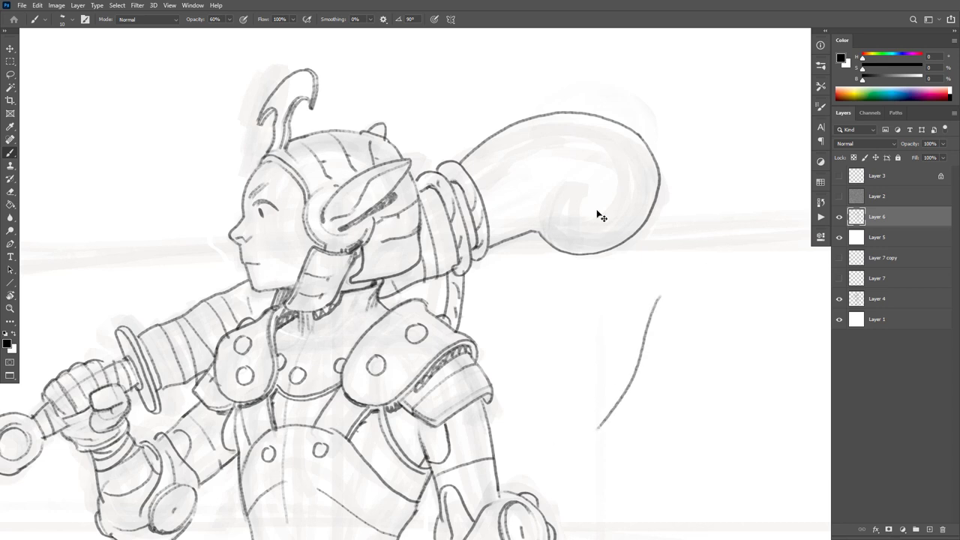
{"action": "key", "text": "ctrl+z"}
Draw a spiral curl inside the sword's rounded end, with a notched edge running up to the outer outline.
{"action": "left_click_drag", "start_coordinate": [540, 237], "coordinate": [537, 209]}
{"action": "key", "text": "ctrl+z"}
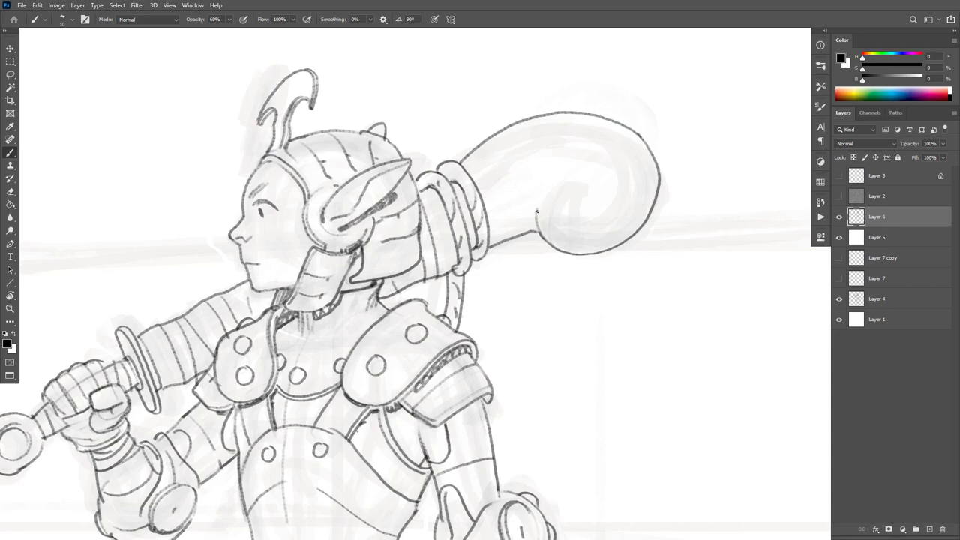
{"action": "mouse_move", "coordinate": [537, 213]}
{"action": "left_mouse_down"}
{"action": "mouse_move", "coordinate": [564, 180]}
{"action": "mouse_move", "coordinate": [585, 183]}
{"action": "mouse_move", "coordinate": [549, 189]}
{"action": "mouse_move", "coordinate": [537, 217]}
{"action": "left_mouse_up"}
{"action": "key", "text": "ctrl+z"}
{"action": "mouse_move", "coordinate": [577, 181]}
{"action": "left_mouse_down"}
{"action": "mouse_move", "coordinate": [567, 217]}
{"action": "mouse_move", "coordinate": [588, 229]}
{"action": "mouse_move", "coordinate": [628, 194]}
{"action": "mouse_move", "coordinate": [626, 162]}
{"action": "mouse_move", "coordinate": [610, 148]}
{"action": "mouse_move", "coordinate": [577, 145]}
{"action": "mouse_move", "coordinate": [601, 118]}
{"action": "mouse_move", "coordinate": [623, 120]}
{"action": "mouse_move", "coordinate": [642, 137]}
{"action": "mouse_move", "coordinate": [584, 112]}
{"action": "left_mouse_up"}
Erase the overlapping outline beside the notch and add a shaded thickness along the curl's inner edge.
{"action": "key", "text": "e"}
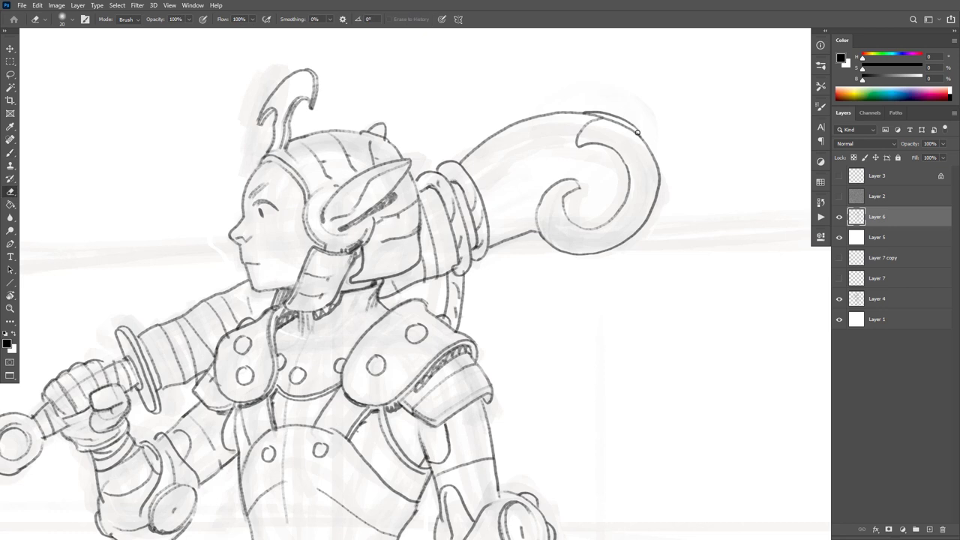
{"action": "mouse_move", "coordinate": [617, 124]}
{"action": "left_mouse_down"}
{"action": "mouse_move", "coordinate": [653, 157]}
{"action": "mouse_move", "coordinate": [644, 140]}
{"action": "mouse_move", "coordinate": [660, 176]}
{"action": "mouse_move", "coordinate": [630, 120]}
{"action": "mouse_move", "coordinate": [657, 175]}
{"action": "mouse_move", "coordinate": [622, 171]}
{"action": "mouse_move", "coordinate": [589, 147]}
{"action": "mouse_move", "coordinate": [617, 155]}
{"action": "mouse_move", "coordinate": [627, 187]}
{"action": "left_mouse_up"}
{"action": "key", "text": "b"}
{"action": "key", "text": "ctrl+z"}
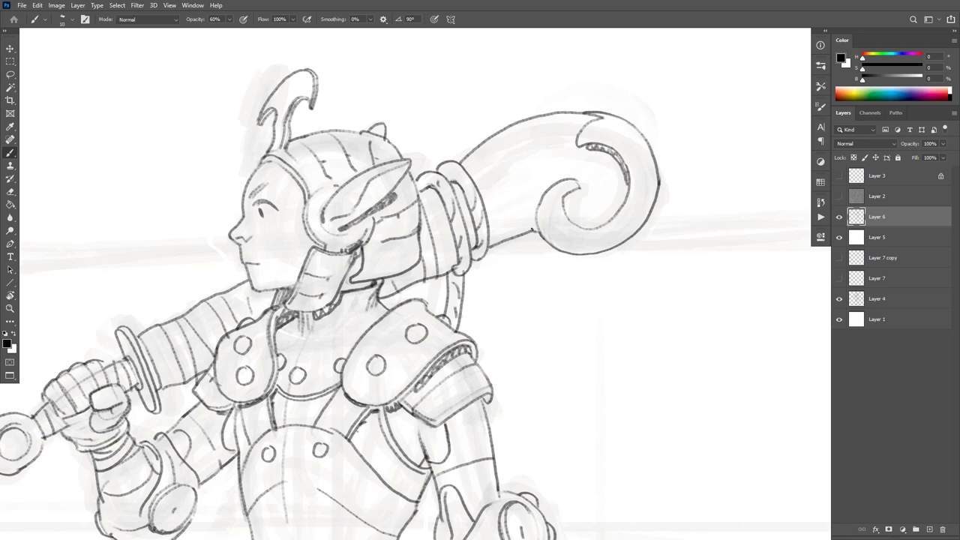
Add small texture marks near the blade's lower edge and hatch the strap hanging behind the shoulder.
{"action": "mouse_move", "coordinate": [532, 229]}
{"action": "left_mouse_down"}
{"action": "mouse_move", "coordinate": [494, 245]}
{"action": "mouse_move", "coordinate": [531, 222]}
{"action": "mouse_move", "coordinate": [512, 215]}
{"action": "mouse_move", "coordinate": [502, 225]}
{"action": "left_mouse_up"}
{"action": "left_click_drag", "start_coordinate": [587, 220], "coordinate": [600, 219]}
{"action": "left_click_drag", "start_coordinate": [459, 275], "coordinate": [452, 323]}
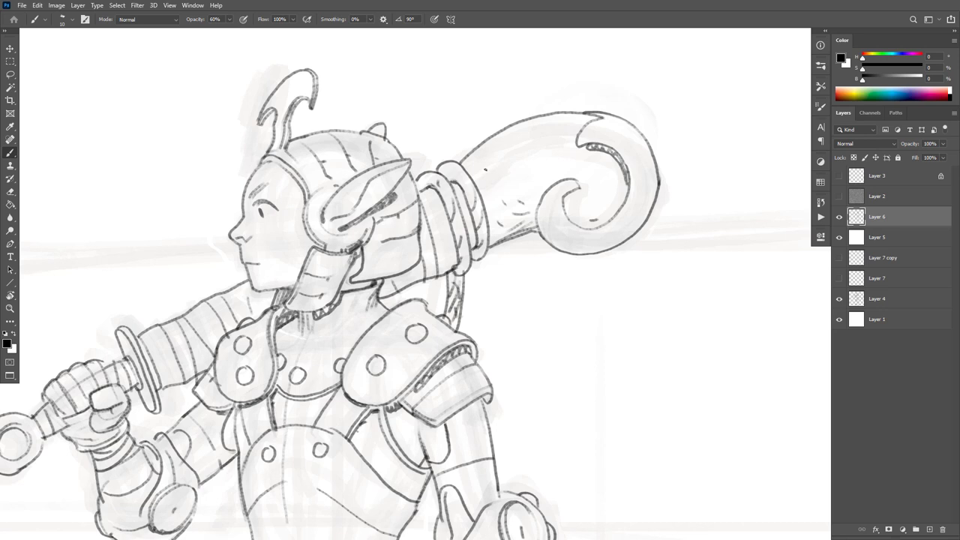
Draw a cross band on the blade beside the collar, a small circle inside the curl, and an oval near the upper edge.
{"action": "left_click_drag", "start_coordinate": [485, 170], "coordinate": [492, 229]}
{"action": "left_click_drag", "start_coordinate": [486, 168], "coordinate": [510, 240]}
{"action": "left_click_drag", "start_coordinate": [485, 145], "coordinate": [493, 180]}
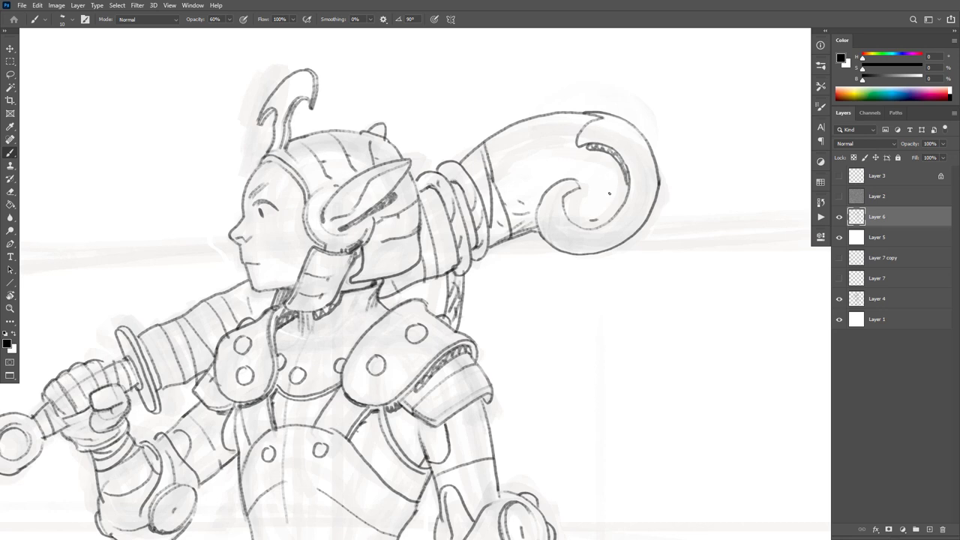
{"action": "mouse_move", "coordinate": [600, 194]}
{"action": "left_mouse_down"}
{"action": "mouse_move", "coordinate": [587, 216]}
{"action": "mouse_move", "coordinate": [601, 215]}
{"action": "mouse_move", "coordinate": [606, 196]}
{"action": "mouse_move", "coordinate": [574, 197]}
{"action": "mouse_move", "coordinate": [578, 189]}
{"action": "mouse_move", "coordinate": [563, 210]}
{"action": "mouse_move", "coordinate": [576, 192]}
{"action": "left_mouse_up"}
{"action": "mouse_move", "coordinate": [553, 128]}
{"action": "left_mouse_down"}
{"action": "mouse_move", "coordinate": [549, 148]}
{"action": "mouse_move", "coordinate": [564, 124]}
{"action": "mouse_move", "coordinate": [557, 127]}
{"action": "left_mouse_up"}
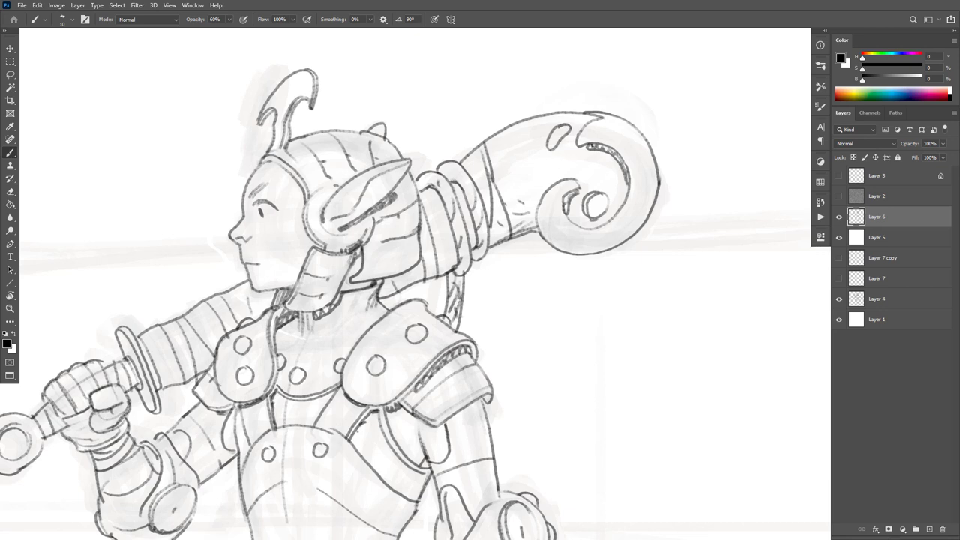
Review the whole figure, then examine the unfinished lower legs and knee guards up close.
{"action": "mouse_move", "coordinate": [474, 257]}
{"action": "left_mouse_down"}
{"action": "mouse_move", "coordinate": [484, 276]}
{"action": "mouse_move", "coordinate": [465, 283]}
{"action": "left_mouse_up"}
{"action": "left_click_drag", "start_coordinate": [569, 279], "coordinate": [545, 274]}
{"action": "scroll", "coordinate": [545, 278], "scroll_direction": "up", "scroll_amount": 3}
{"action": "scroll", "coordinate": [575, 271], "scroll_direction": "down", "scroll_amount": 2}
{"action": "left_click_drag", "start_coordinate": [609, 362], "coordinate": [619, 302]}
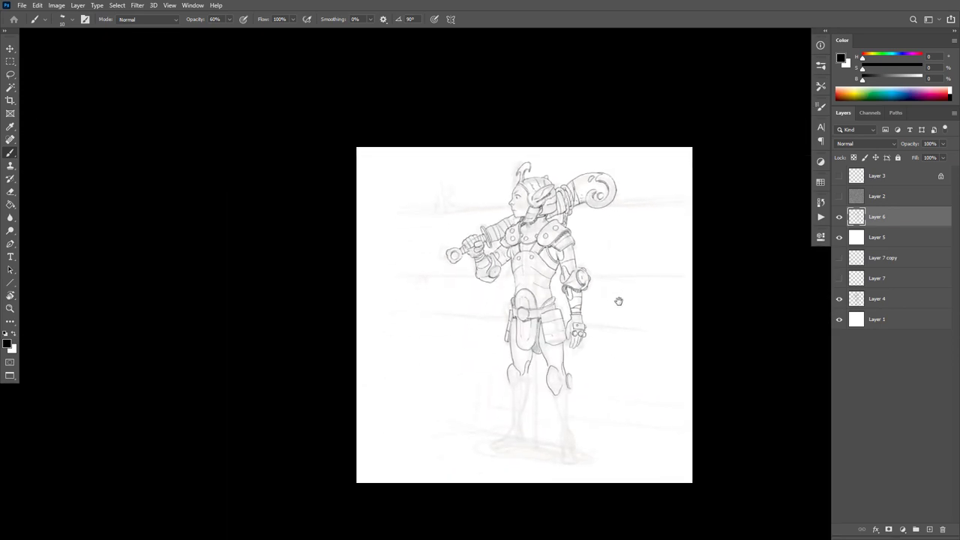
{"action": "mouse_move", "coordinate": [577, 357]}
{"action": "left_mouse_down"}
{"action": "mouse_move", "coordinate": [600, 356]}
{"action": "mouse_move", "coordinate": [591, 200]}
{"action": "left_mouse_up"}
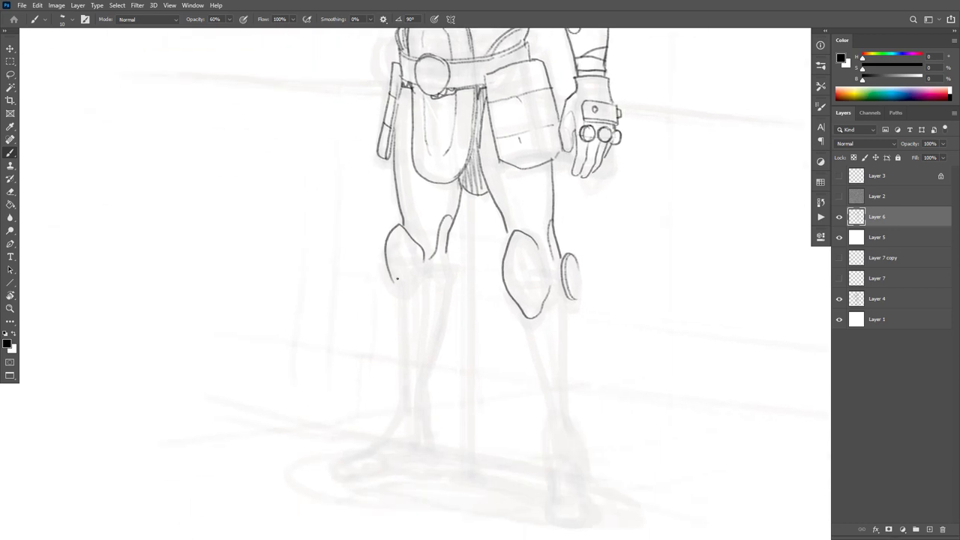
Finish the first knee guard's outline and draw both lower legs down to the ankles, with a pointed cuff edge above one foot.
{"action": "key", "text": "e"}
{"action": "mouse_move", "coordinate": [393, 285]}
{"action": "left_mouse_down"}
{"action": "mouse_move", "coordinate": [389, 244]}
{"action": "mouse_move", "coordinate": [382, 256]}
{"action": "mouse_move", "coordinate": [400, 295]}
{"action": "mouse_move", "coordinate": [423, 272]}
{"action": "mouse_move", "coordinate": [391, 415]}
{"action": "mouse_move", "coordinate": [402, 452]}
{"action": "mouse_move", "coordinate": [422, 437]}
{"action": "left_mouse_up"}
{"action": "key", "text": "b"}
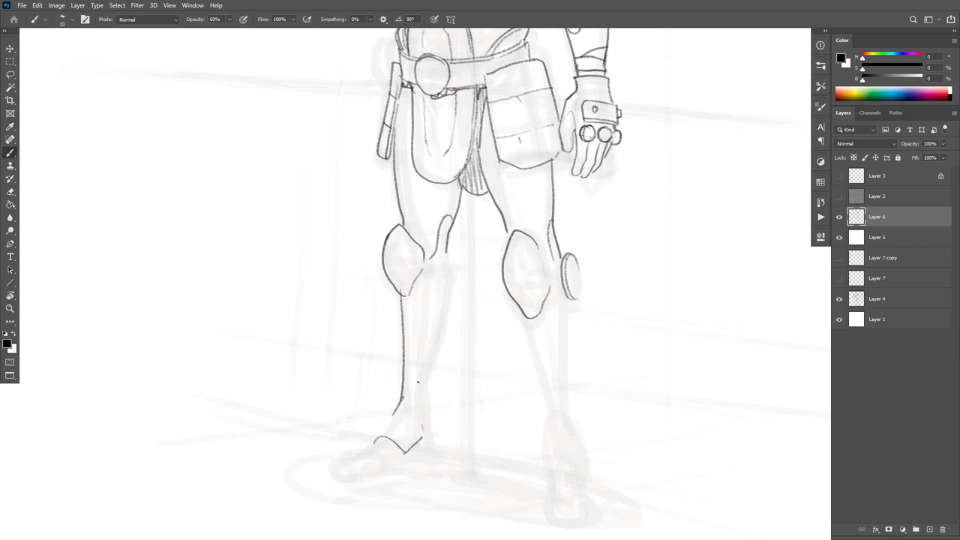
{"action": "left_click_drag", "start_coordinate": [453, 273], "coordinate": [422, 427]}
{"action": "left_click_drag", "start_coordinate": [523, 313], "coordinate": [543, 419]}
{"action": "left_click_drag", "start_coordinate": [569, 299], "coordinate": [567, 418]}
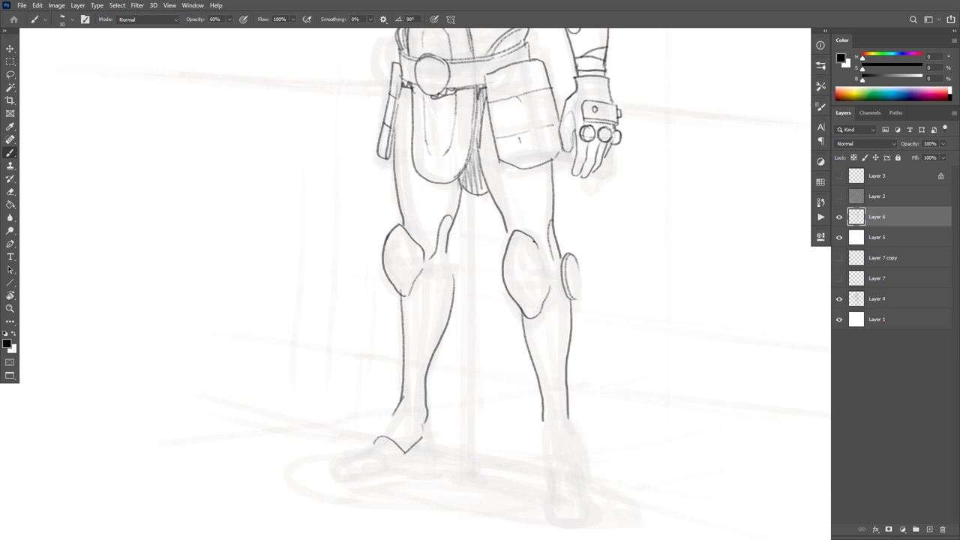
Draw the straps beside both knee guards, curved bands across the thighs, and shaded notches under the guards' lower tips.
{"action": "left_click_drag", "start_coordinate": [546, 252], "coordinate": [561, 277]}
{"action": "left_click_drag", "start_coordinate": [423, 258], "coordinate": [445, 286]}
{"action": "left_click_drag", "start_coordinate": [404, 193], "coordinate": [552, 184]}
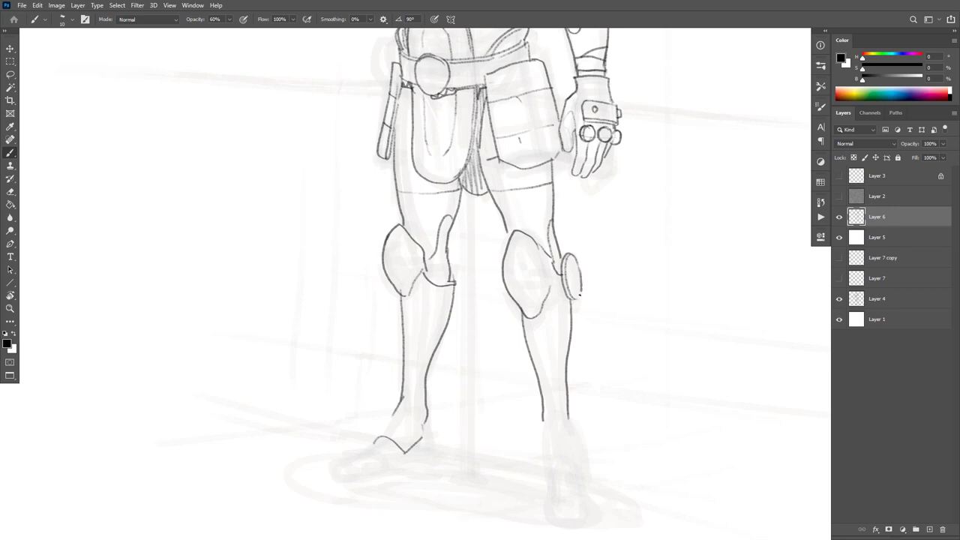
{"action": "mouse_move", "coordinate": [563, 288]}
{"action": "left_mouse_down"}
{"action": "mouse_move", "coordinate": [570, 308]}
{"action": "mouse_move", "coordinate": [537, 322]}
{"action": "mouse_move", "coordinate": [525, 313]}
{"action": "mouse_move", "coordinate": [541, 313]}
{"action": "left_mouse_up"}
{"action": "left_click_drag", "start_coordinate": [417, 292], "coordinate": [403, 304]}
Add small curved marks on the faces of both knee guards and rounded bumps along their outer edges.
{"action": "left_click_drag", "start_coordinate": [603, 280], "coordinate": [602, 431]}
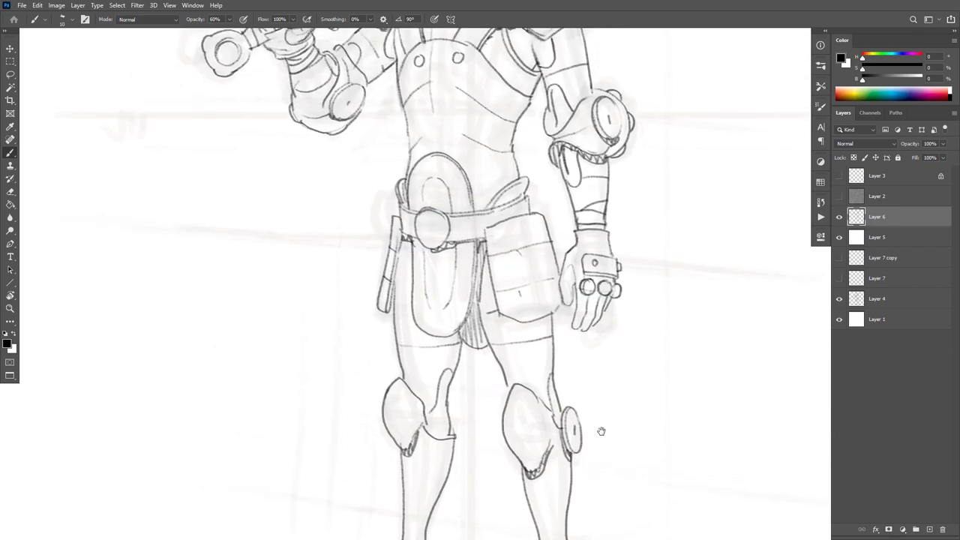
{"action": "left_click_drag", "start_coordinate": [608, 315], "coordinate": [617, 458]}
{"action": "left_click", "coordinate": [611, 398], "text": "alt"}
{"action": "left_click", "coordinate": [632, 383], "text": "alt"}
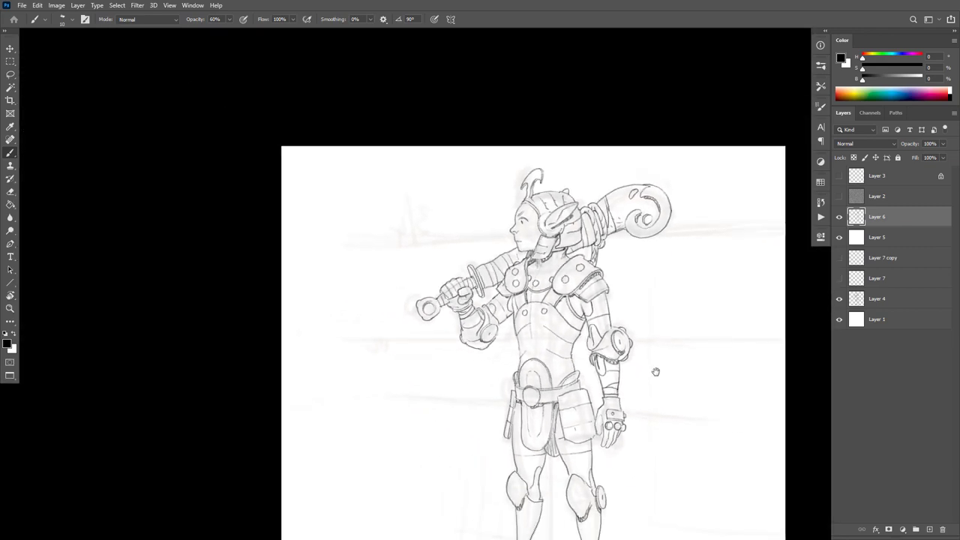
{"action": "left_click_drag", "start_coordinate": [664, 394], "coordinate": [631, 277]}
{"action": "scroll", "coordinate": [580, 376], "scroll_direction": "up", "scroll_amount": 3}
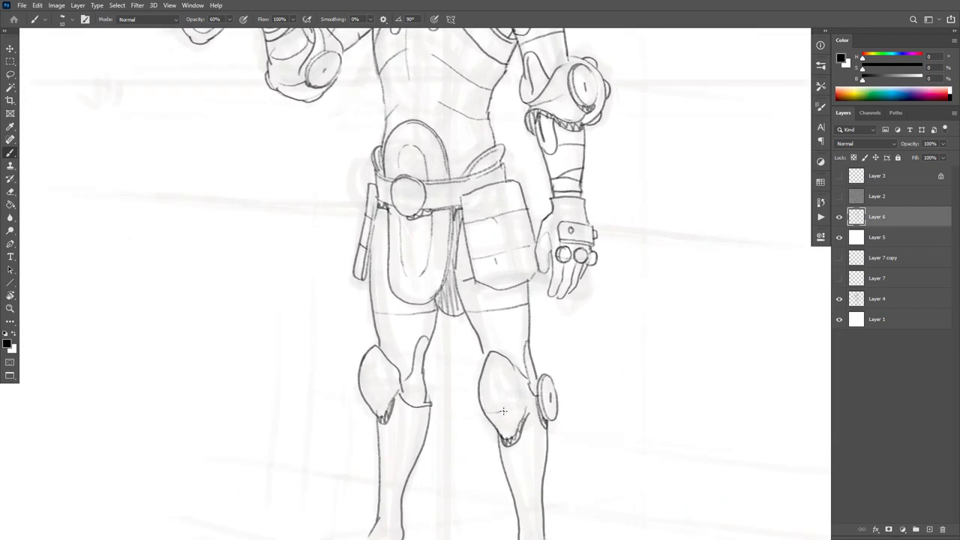
{"action": "key", "text": "ctrl+z"}
{"action": "left_click_drag", "start_coordinate": [378, 364], "coordinate": [375, 376]}
{"action": "mouse_move", "coordinate": [482, 375]}
{"action": "left_mouse_down"}
{"action": "mouse_move", "coordinate": [478, 386]}
{"action": "mouse_move", "coordinate": [501, 386]}
{"action": "left_mouse_up"}
{"action": "left_click_drag", "start_coordinate": [367, 384], "coordinate": [373, 396]}
Close the ankle cuff on the sideways foot and draw a matching cuff with an arched lower edge on the front-facing foot.
{"action": "key", "text": "space"}
{"action": "mouse_move", "coordinate": [612, 364]}
{"action": "left_mouse_down"}
{"action": "mouse_move", "coordinate": [610, 441]}
{"action": "mouse_move", "coordinate": [622, 314]}
{"action": "mouse_move", "coordinate": [580, 360]}
{"action": "mouse_move", "coordinate": [594, 212]}
{"action": "left_mouse_up"}
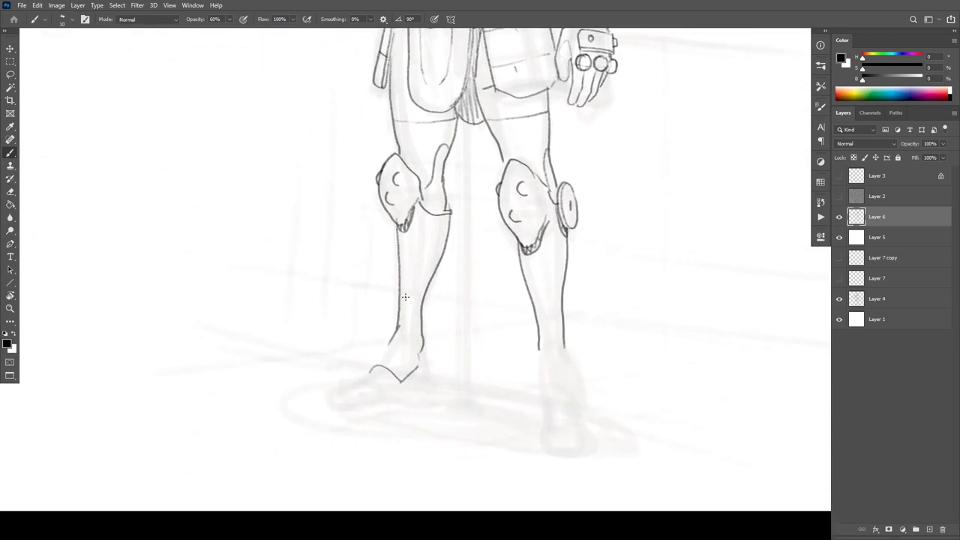
{"action": "key", "text": "space"}
{"action": "left_click_drag", "start_coordinate": [474, 333], "coordinate": [488, 305]}
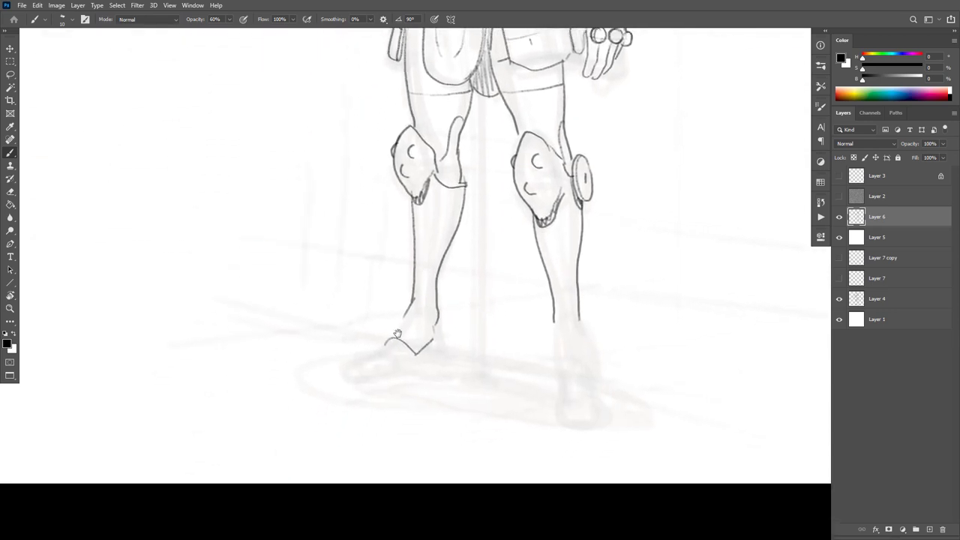
{"action": "key", "text": "e"}
{"action": "key", "text": "b"}
{"action": "left_click_drag", "start_coordinate": [405, 314], "coordinate": [388, 332]}
{"action": "mouse_move", "coordinate": [557, 371]}
{"action": "left_mouse_down"}
{"action": "mouse_move", "coordinate": [579, 352]}
{"action": "mouse_move", "coordinate": [598, 368]}
{"action": "left_mouse_up"}
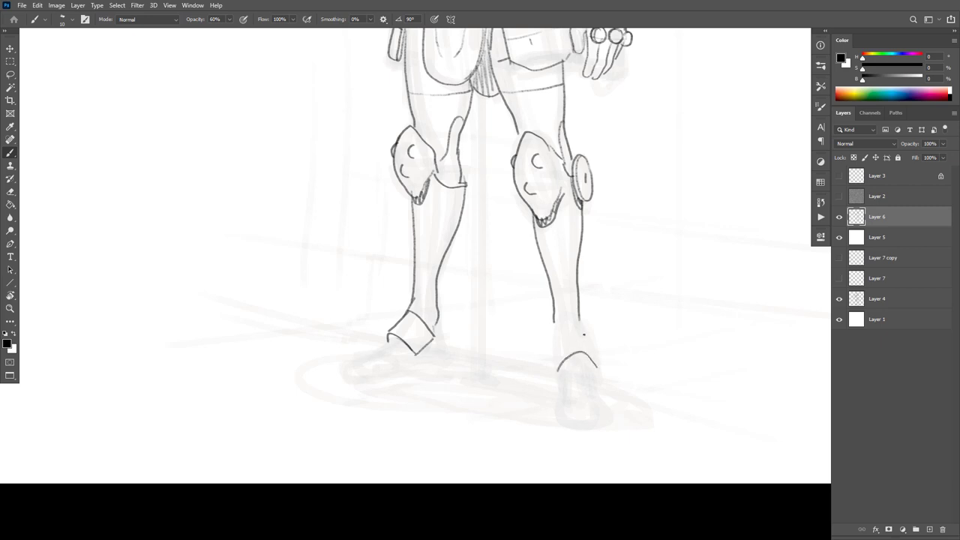
{"action": "left_click_drag", "start_coordinate": [581, 325], "coordinate": [597, 366]}
Outline both shoes with heel, toe and sole lines, and add a second rim line along the front-facing foot's cuff.
{"action": "mouse_move", "coordinate": [438, 323]}
{"action": "left_mouse_down"}
{"action": "mouse_move", "coordinate": [444, 350]}
{"action": "mouse_move", "coordinate": [426, 365]}
{"action": "mouse_move", "coordinate": [351, 373]}
{"action": "left_mouse_up"}
{"action": "left_click_drag", "start_coordinate": [558, 374], "coordinate": [560, 391]}
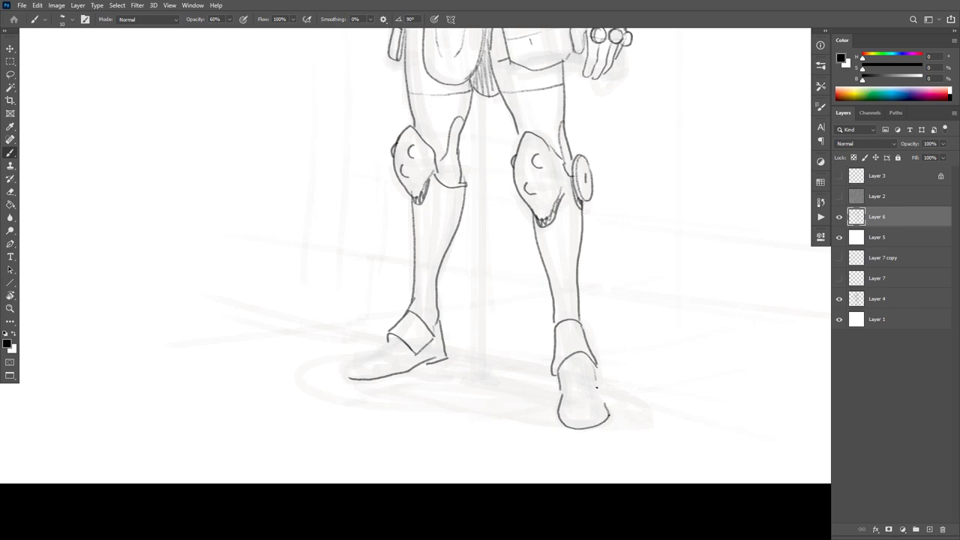
{"action": "left_click_drag", "start_coordinate": [594, 380], "coordinate": [602, 400]}
{"action": "mouse_move", "coordinate": [593, 367]}
{"action": "left_mouse_down"}
{"action": "mouse_move", "coordinate": [582, 354]}
{"action": "mouse_move", "coordinate": [558, 375]}
{"action": "left_mouse_up"}
{"action": "left_click_drag", "start_coordinate": [393, 336], "coordinate": [344, 367]}
{"action": "mouse_move", "coordinate": [611, 388]}
{"action": "left_mouse_down"}
{"action": "mouse_move", "coordinate": [607, 414]}
{"action": "mouse_move", "coordinate": [567, 421]}
{"action": "left_mouse_up"}
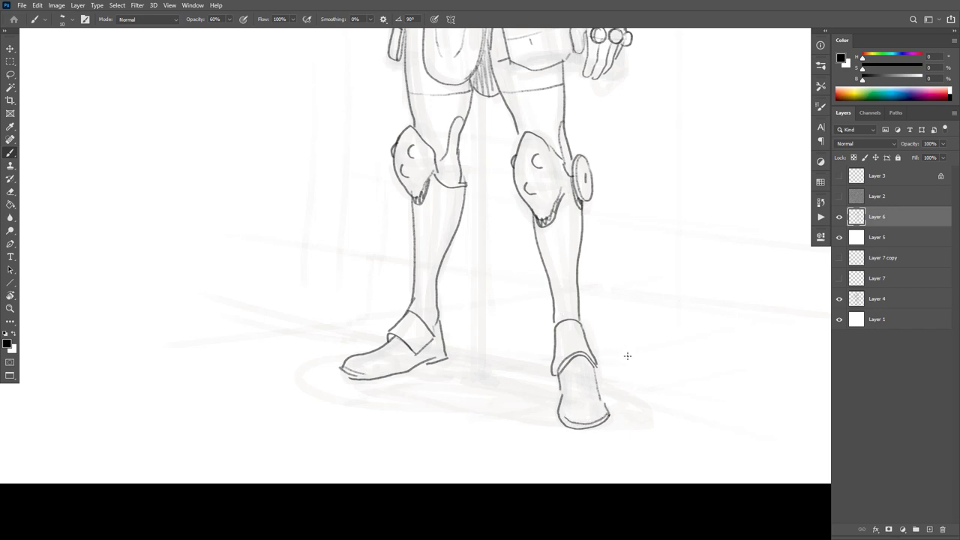
Clean up the edge of the cuff on the front-facing foot.
{"action": "left_click_drag", "start_coordinate": [642, 348], "coordinate": [649, 324]}
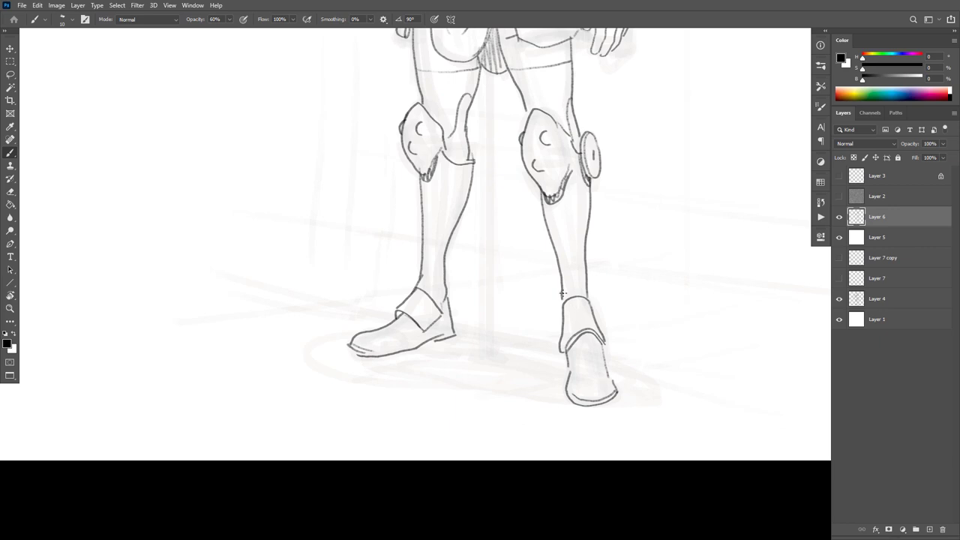
{"action": "mouse_move", "coordinate": [565, 351]}
{"action": "left_mouse_down"}
{"action": "mouse_move", "coordinate": [581, 332]}
{"action": "mouse_move", "coordinate": [561, 357]}
{"action": "mouse_move", "coordinate": [564, 323]}
{"action": "mouse_move", "coordinate": [562, 353]}
{"action": "left_mouse_up"}
{"action": "key", "text": "b"}
{"action": "key", "text": "e"}
{"action": "key", "text": "b"}
Hatch the belt above the large hip pouch, then add a side thickness and a row of teeth along the pouch's lower edge.
{"action": "scroll", "coordinate": [626, 343], "scroll_direction": "up", "scroll_amount": 10}
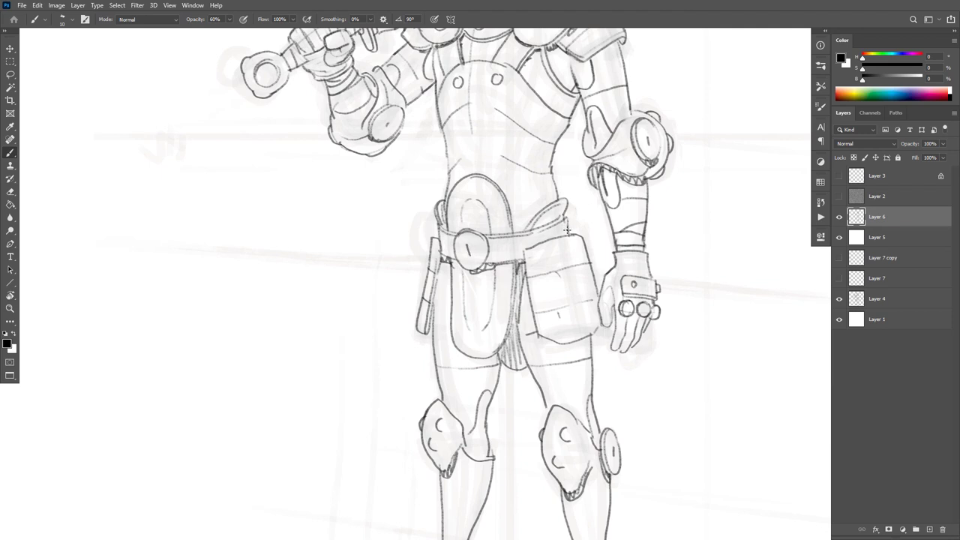
{"action": "mouse_move", "coordinate": [563, 212]}
{"action": "left_mouse_down"}
{"action": "mouse_move", "coordinate": [566, 237]}
{"action": "mouse_move", "coordinate": [566, 227]}
{"action": "mouse_move", "coordinate": [539, 239]}
{"action": "left_mouse_up"}
{"action": "left_click_drag", "start_coordinate": [663, 316], "coordinate": [688, 277]}
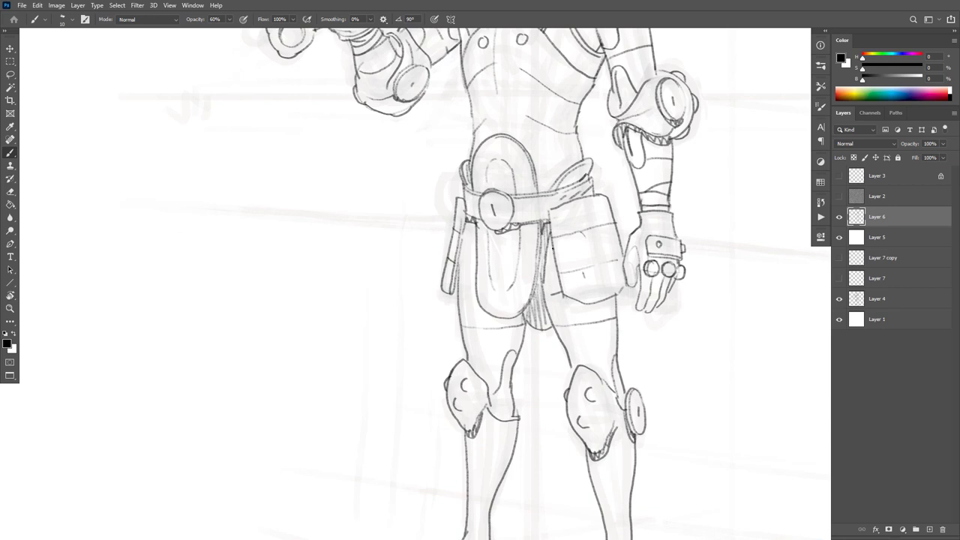
{"action": "left_click_drag", "start_coordinate": [550, 211], "coordinate": [564, 276]}
{"action": "mouse_move", "coordinate": [552, 226]}
{"action": "left_mouse_down"}
{"action": "mouse_move", "coordinate": [564, 279]}
{"action": "mouse_move", "coordinate": [582, 302]}
{"action": "mouse_move", "coordinate": [604, 313]}
{"action": "mouse_move", "coordinate": [618, 301]}
{"action": "mouse_move", "coordinate": [577, 308]}
{"action": "left_mouse_up"}
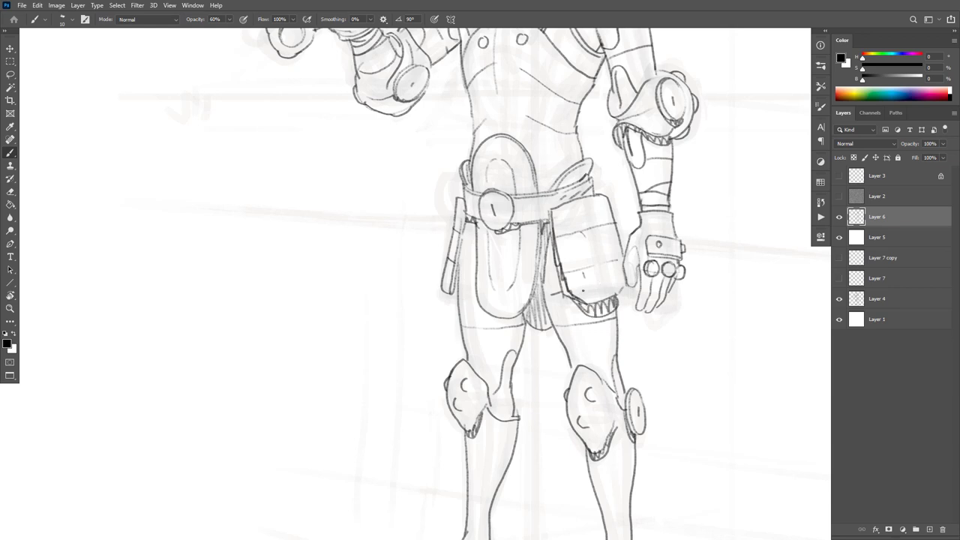
Shade the inner edge of the narrow pouch on the opposite hip and reinforce the front flap's outline.
{"action": "scroll", "coordinate": [653, 383], "scroll_direction": "up", "scroll_amount": 3}
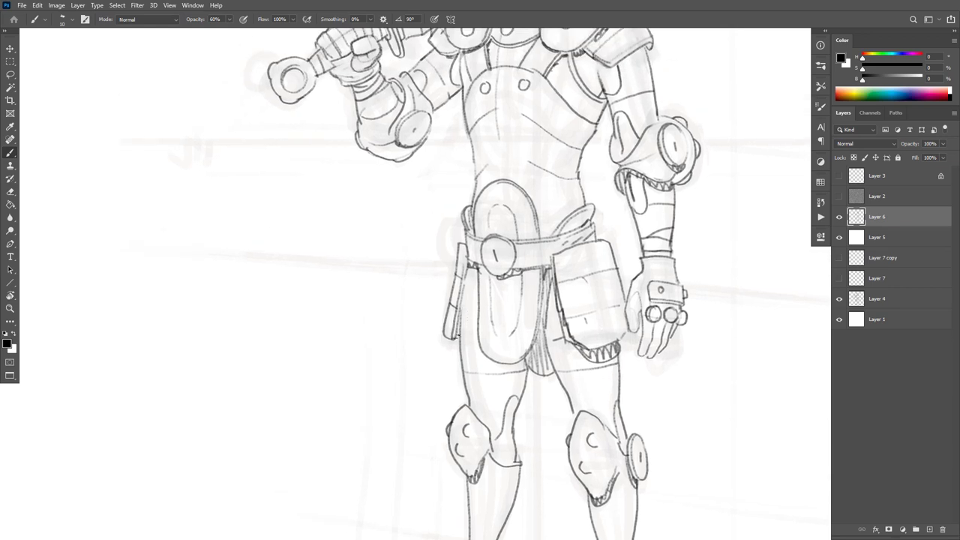
{"action": "left_click_drag", "start_coordinate": [459, 312], "coordinate": [456, 337]}
{"action": "mouse_move", "coordinate": [465, 281]}
{"action": "left_mouse_down"}
{"action": "mouse_move", "coordinate": [463, 331]}
{"action": "mouse_move", "coordinate": [464, 293]}
{"action": "left_mouse_up"}
{"action": "left_click_drag", "start_coordinate": [677, 322], "coordinate": [711, 335]}
{"action": "left_click_drag", "start_coordinate": [711, 336], "coordinate": [715, 326]}
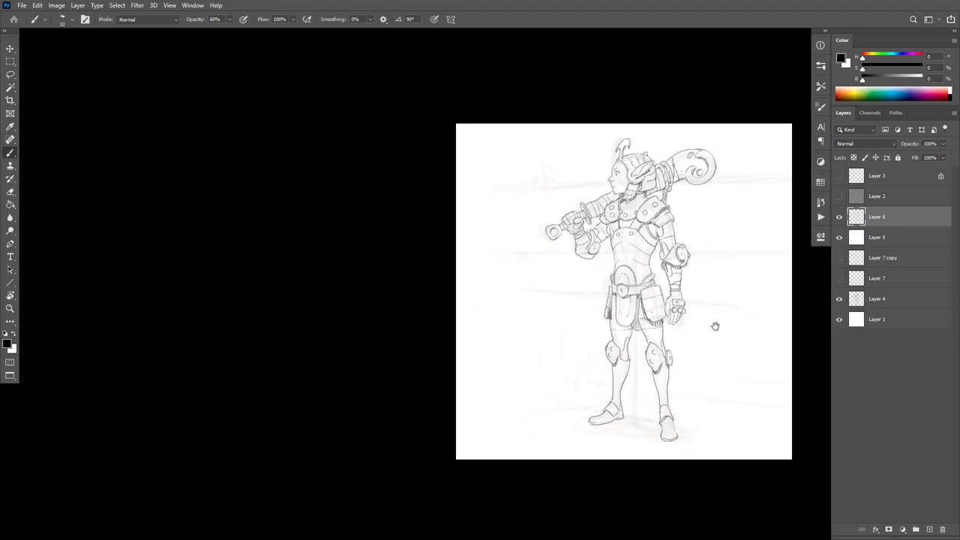
{"action": "scroll", "coordinate": [667, 324], "scroll_direction": "up", "scroll_amount": 6}
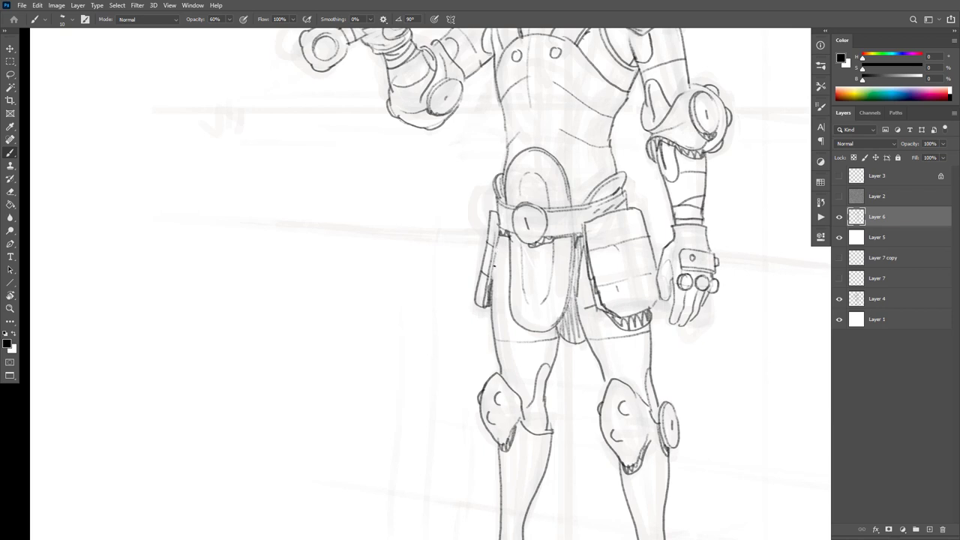
{"action": "left_click_drag", "start_coordinate": [493, 266], "coordinate": [493, 306]}
{"action": "mouse_move", "coordinate": [575, 242]}
{"action": "left_mouse_down"}
{"action": "mouse_move", "coordinate": [560, 318]}
{"action": "mouse_move", "coordinate": [536, 335]}
{"action": "left_mouse_up"}
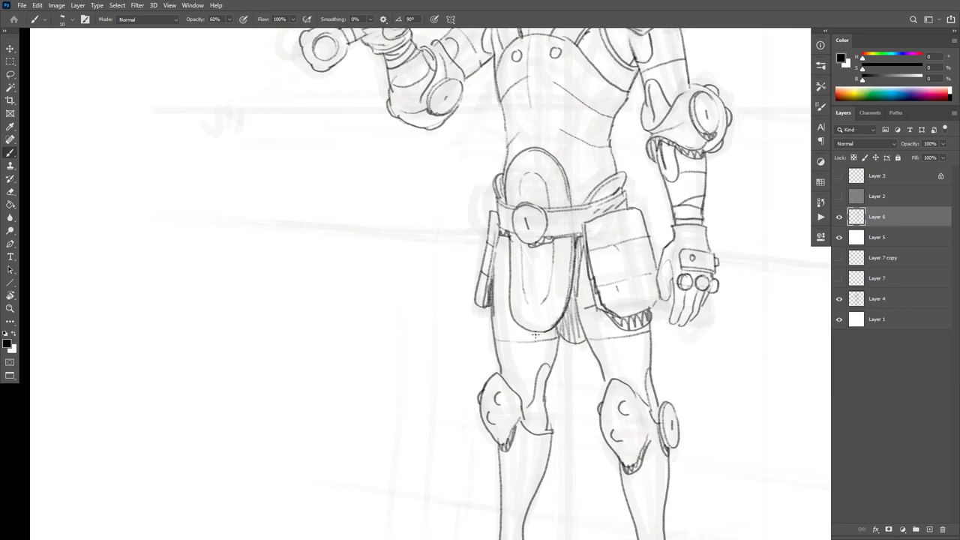
Hide the rough sketch on Layer 4 and examine the line art of the whole figure.
{"action": "scroll", "coordinate": [686, 344], "scroll_direction": "down", "scroll_amount": 6}
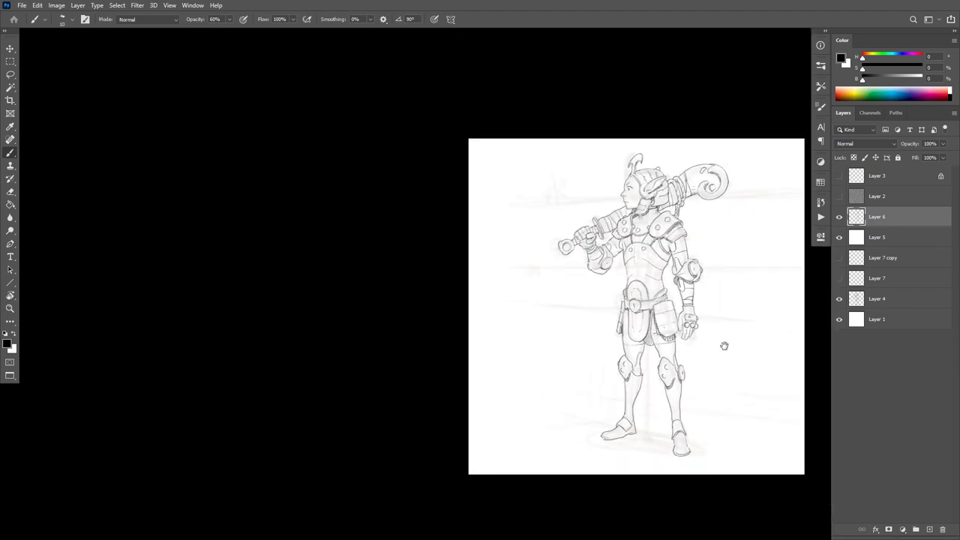
{"action": "left_click_drag", "start_coordinate": [724, 346], "coordinate": [719, 357]}
{"action": "left_click", "coordinate": [839, 299]}
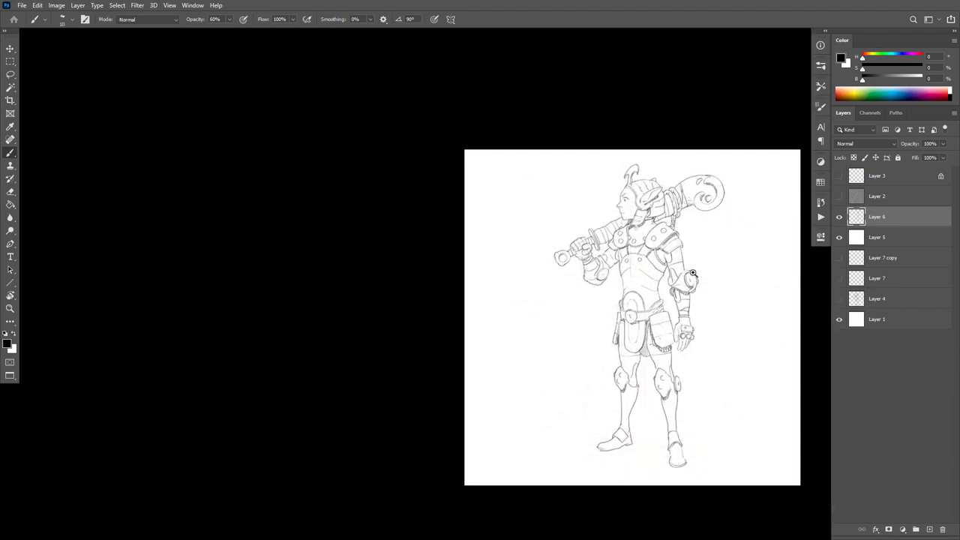
{"action": "scroll", "coordinate": [693, 274], "scroll_direction": "up", "scroll_amount": 5}
{"action": "left_click_drag", "start_coordinate": [707, 257], "coordinate": [727, 199]}
{"action": "left_click_drag", "start_coordinate": [714, 312], "coordinate": [706, 366]}
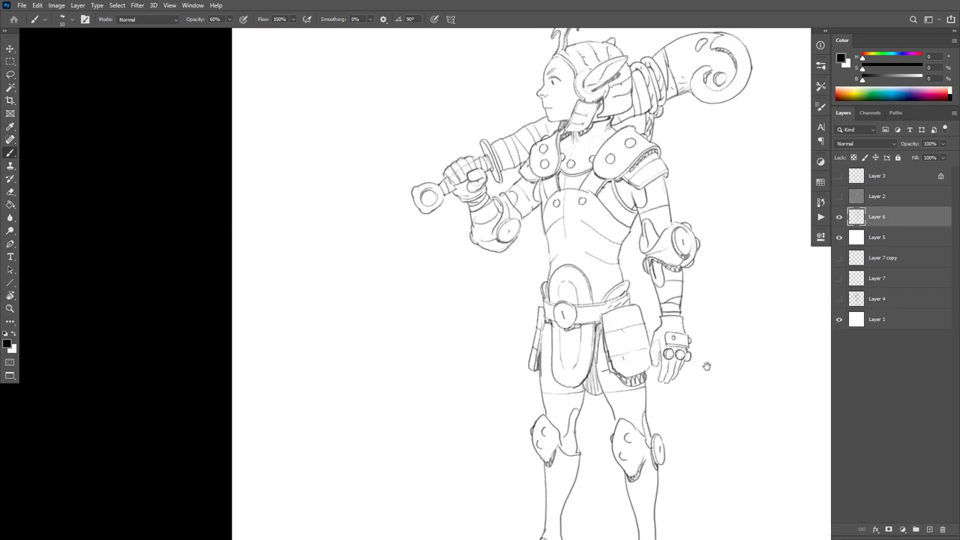
{"action": "left_click_drag", "start_coordinate": [699, 296], "coordinate": [699, 327]}
{"action": "left_click_drag", "start_coordinate": [532, 255], "coordinate": [545, 236]}
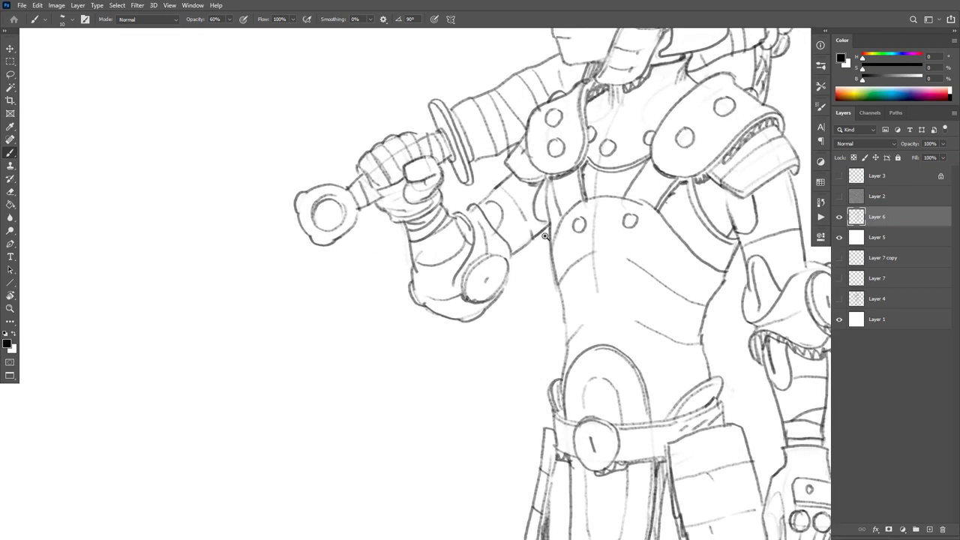
Redraw the raised upper arm's outline down to the tip of the elbow guard.
{"action": "scroll", "coordinate": [544, 235], "scroll_direction": "up", "scroll_amount": 4}
{"action": "key", "text": "e"}
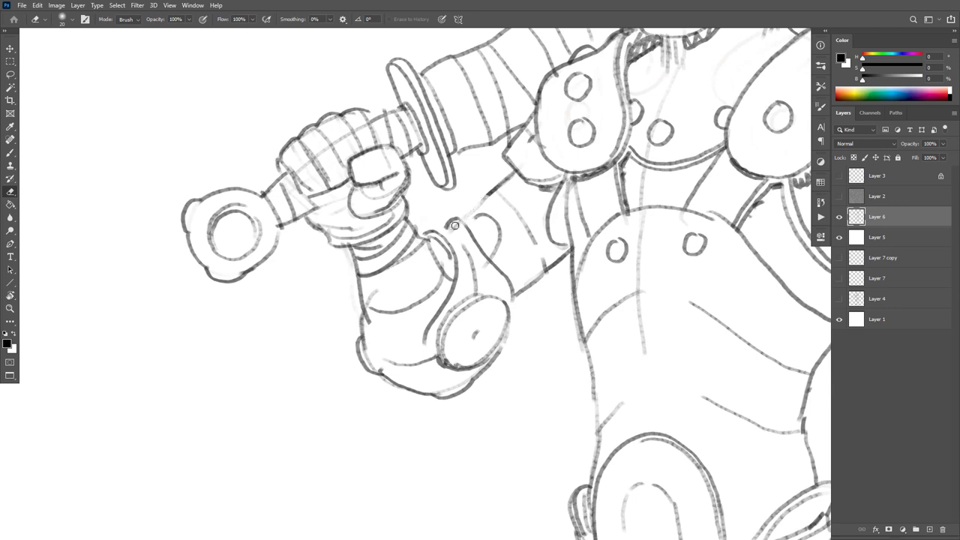
{"action": "key", "text": "b"}
{"action": "left_click_drag", "start_coordinate": [506, 181], "coordinate": [462, 219]}
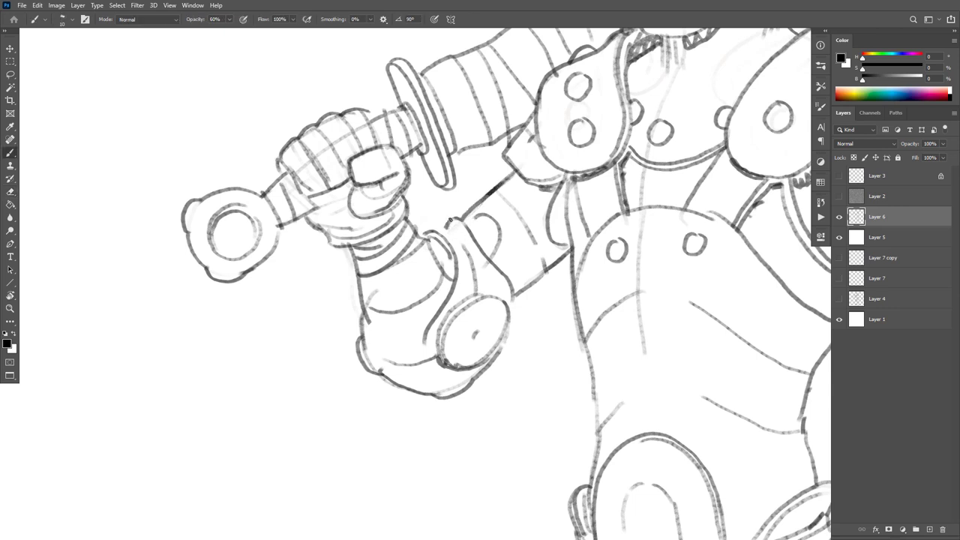
Strengthen the lines of the sword grip, the gripping hand and the inner ring of the pommel.
{"action": "left_click_drag", "start_coordinate": [582, 223], "coordinate": [566, 324]}
{"action": "left_click_drag", "start_coordinate": [423, 162], "coordinate": [405, 177]}
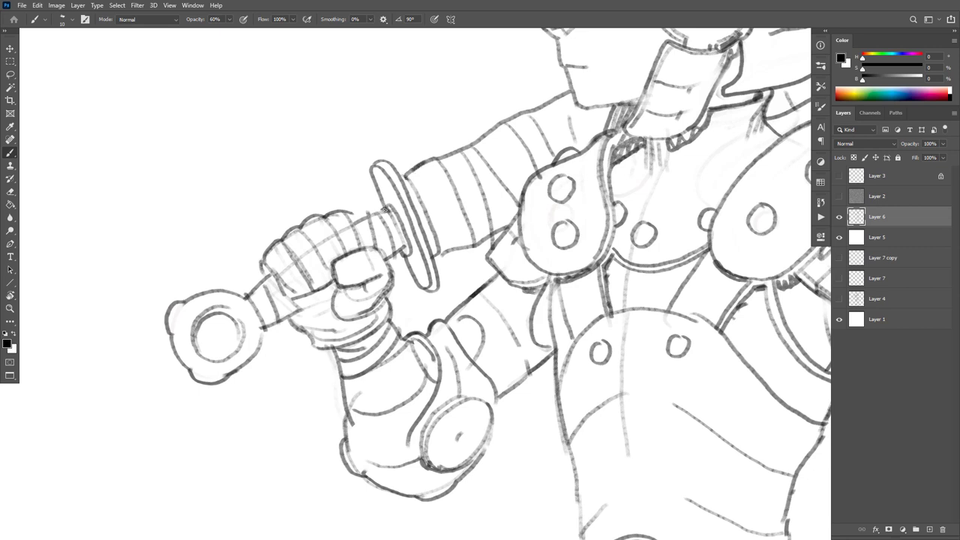
{"action": "left_click_drag", "start_coordinate": [385, 209], "coordinate": [349, 228]}
{"action": "left_click_drag", "start_coordinate": [262, 261], "coordinate": [266, 276]}
{"action": "mouse_move", "coordinate": [219, 312]}
{"action": "left_mouse_down"}
{"action": "mouse_move", "coordinate": [196, 339]}
{"action": "mouse_move", "coordinate": [210, 360]}
{"action": "left_mouse_up"}
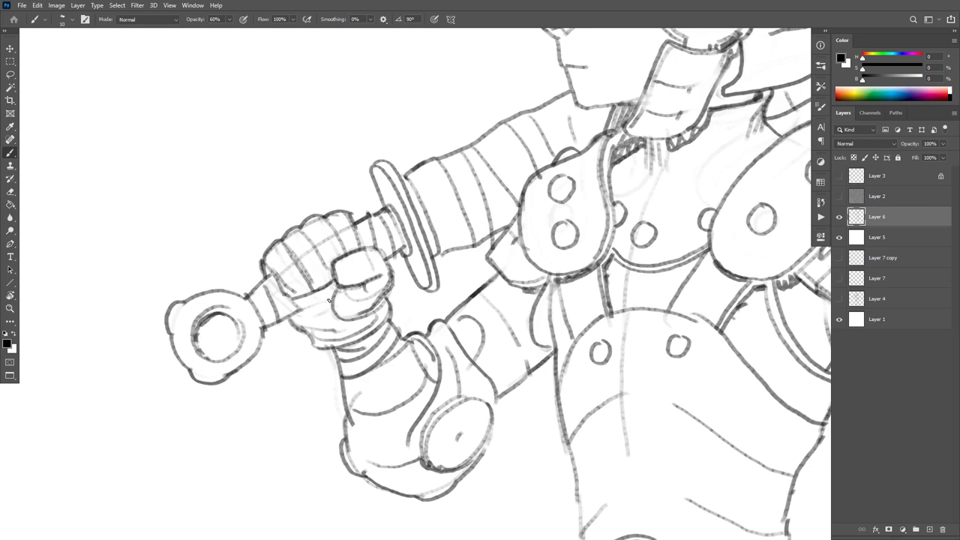
{"action": "left_click_drag", "start_coordinate": [332, 301], "coordinate": [298, 315]}
Reinforce the contours around both shoulder guards and the adjoining armour.
{"action": "left_click_drag", "start_coordinate": [633, 334], "coordinate": [462, 394]}
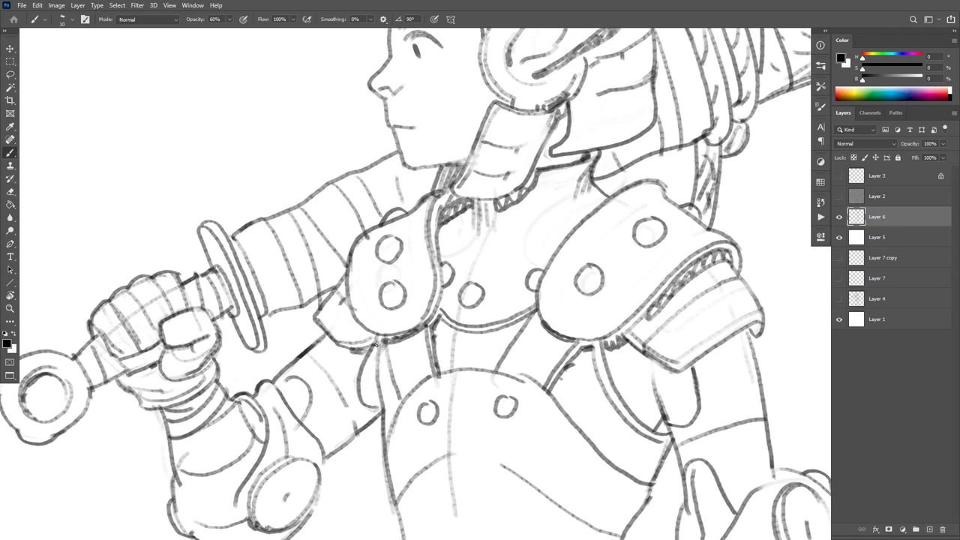
{"action": "mouse_move", "coordinate": [650, 310]}
{"action": "left_mouse_down"}
{"action": "mouse_move", "coordinate": [621, 245]}
{"action": "mouse_move", "coordinate": [620, 254]}
{"action": "left_mouse_up"}
{"action": "mouse_move", "coordinate": [673, 189]}
{"action": "left_mouse_down"}
{"action": "mouse_move", "coordinate": [617, 224]}
{"action": "mouse_move", "coordinate": [673, 190]}
{"action": "left_mouse_up"}
{"action": "left_click_drag", "start_coordinate": [703, 304], "coordinate": [646, 309]}
{"action": "left_click_drag", "start_coordinate": [686, 129], "coordinate": [645, 125]}
{"action": "scroll", "coordinate": [645, 124], "scroll_direction": "up", "scroll_amount": 1}
Clean up and redraw the blade's wrappings and the strap hanging behind the helmet.
{"action": "key", "text": "e"}
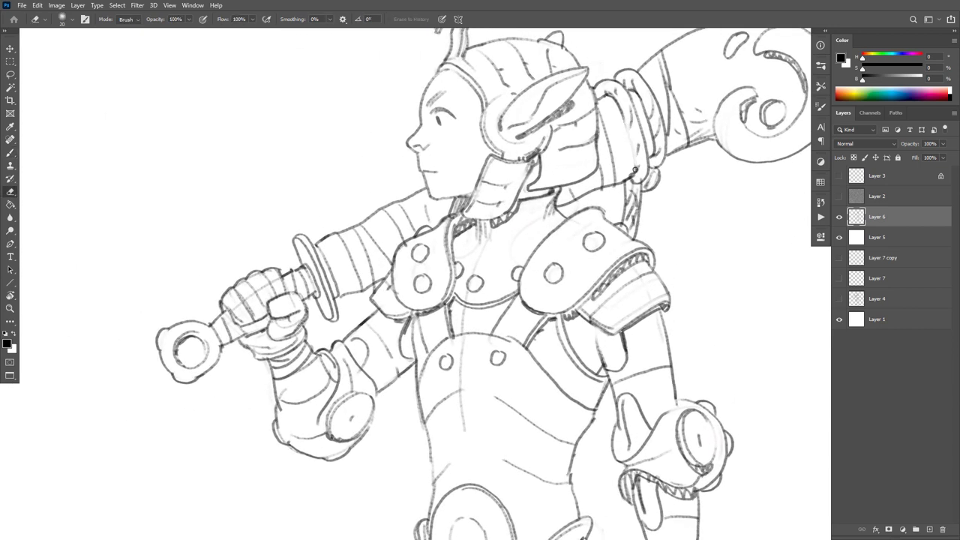
{"action": "key", "text": "b"}
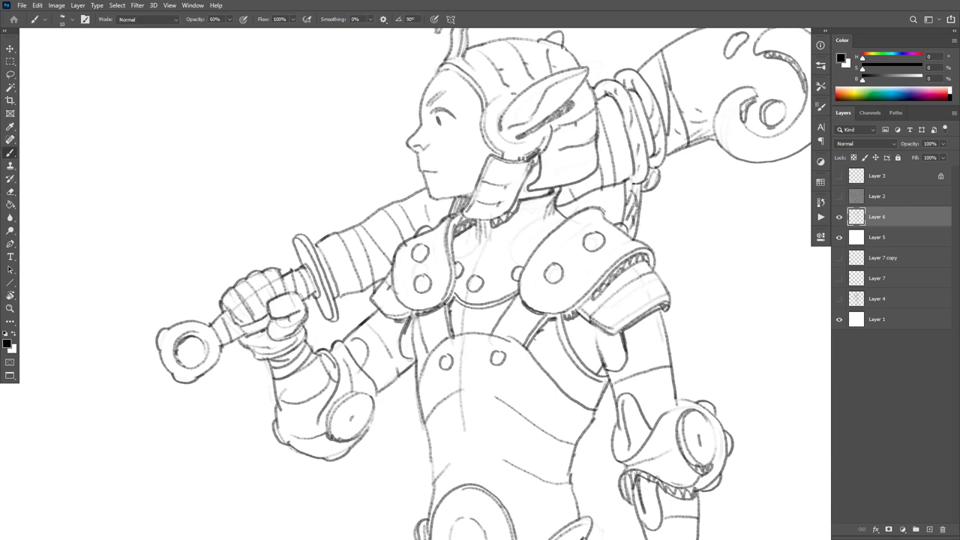
{"action": "left_click_drag", "start_coordinate": [625, 182], "coordinate": [626, 207]}
{"action": "left_click_drag", "start_coordinate": [689, 186], "coordinate": [678, 287]}
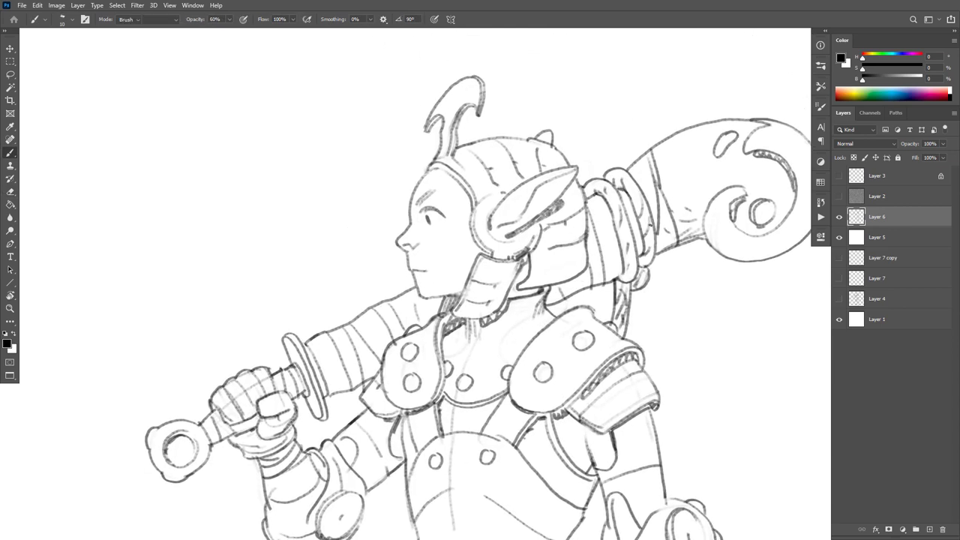
{"action": "key", "text": "e"}
{"action": "mouse_move", "coordinate": [640, 221]}
{"action": "left_mouse_down"}
{"action": "mouse_move", "coordinate": [641, 246]}
{"action": "mouse_move", "coordinate": [651, 233]}
{"action": "mouse_move", "coordinate": [654, 248]}
{"action": "mouse_move", "coordinate": [628, 195]}
{"action": "left_mouse_up"}
{"action": "key", "text": "b"}
{"action": "key", "text": "e"}
{"action": "key", "text": "b"}
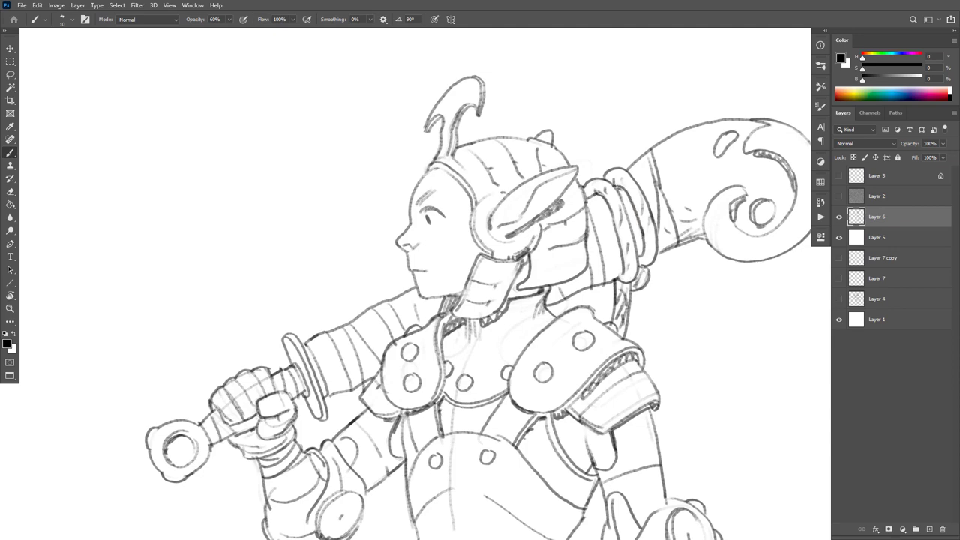
Review the whole figure without the sketch, then examine the torso, belt and arms up close.
{"action": "scroll", "coordinate": [665, 332], "scroll_direction": "down", "scroll_amount": 5}
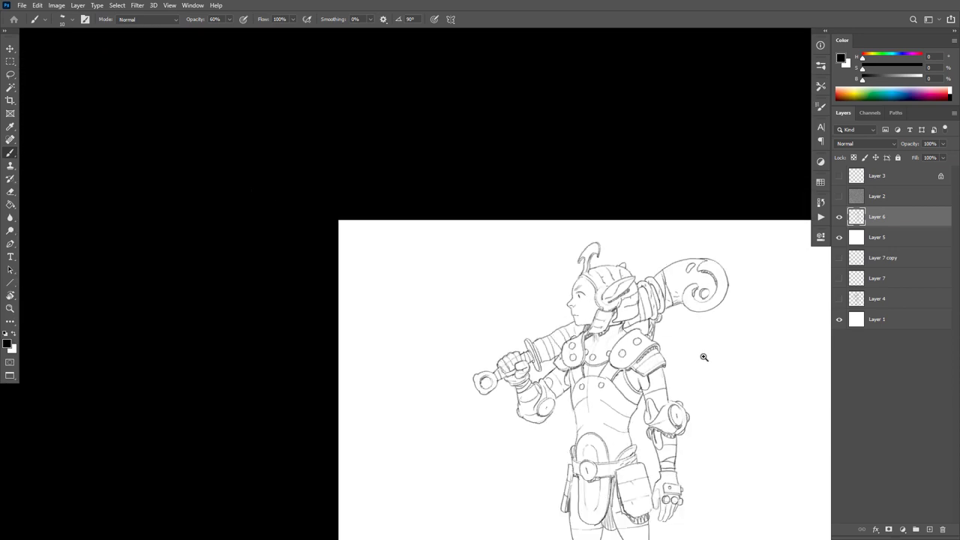
{"action": "left_click_drag", "start_coordinate": [704, 357], "coordinate": [685, 202]}
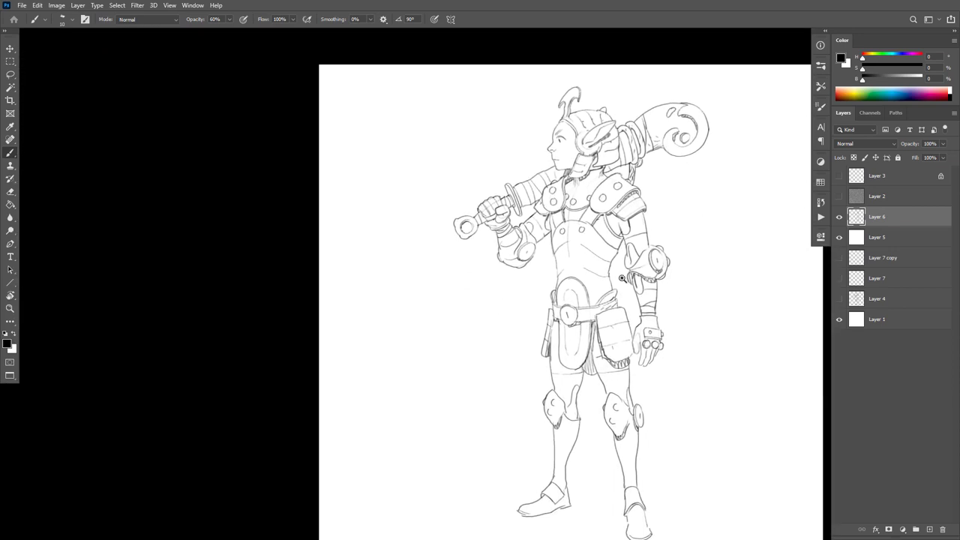
{"action": "scroll", "coordinate": [622, 278], "scroll_direction": "up", "scroll_amount": 5}
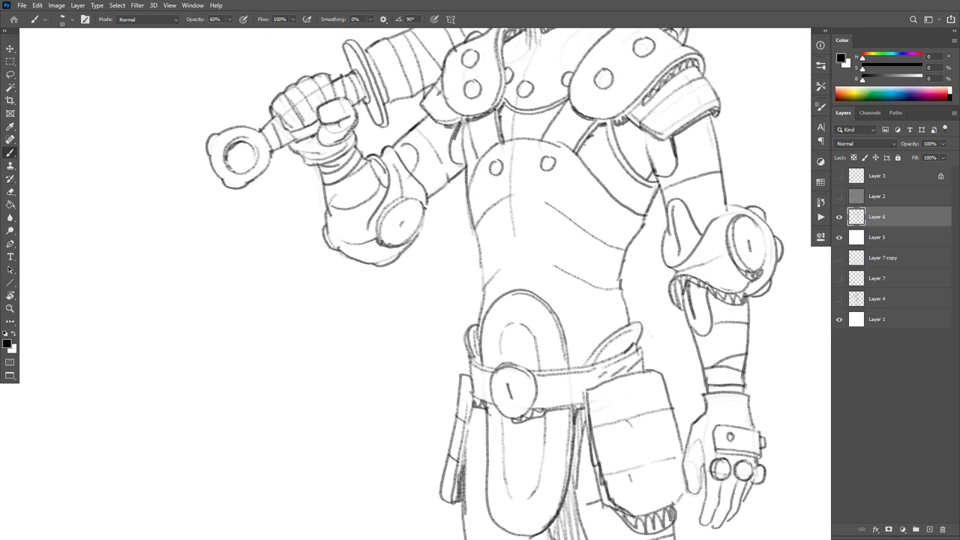
Strengthen the waist, hip and pouch outlines, and add a curve above the belt and short tick marks on the torso.
{"action": "left_click_drag", "start_coordinate": [650, 323], "coordinate": [645, 295]}
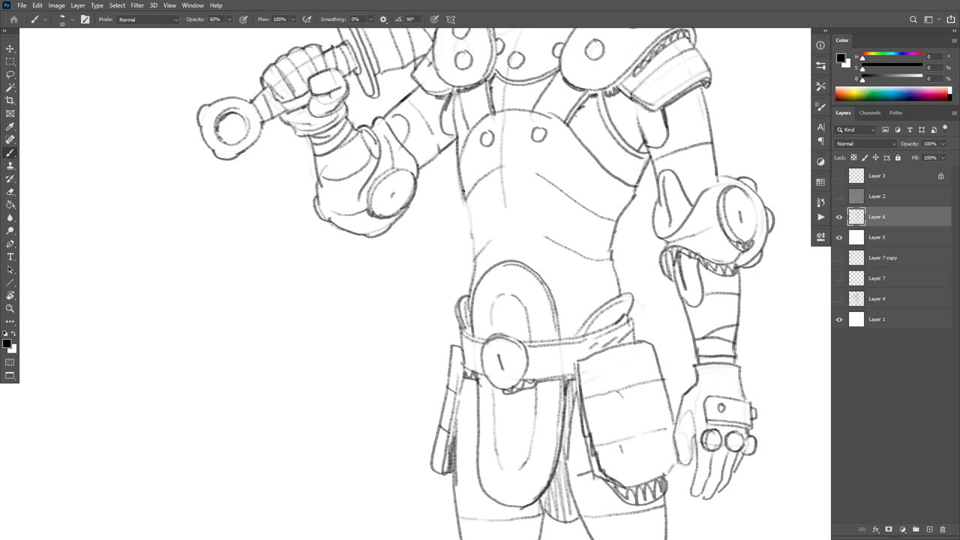
{"action": "mouse_move", "coordinate": [461, 179]}
{"action": "left_mouse_down"}
{"action": "mouse_move", "coordinate": [476, 246]}
{"action": "mouse_move", "coordinate": [460, 366]}
{"action": "left_mouse_up"}
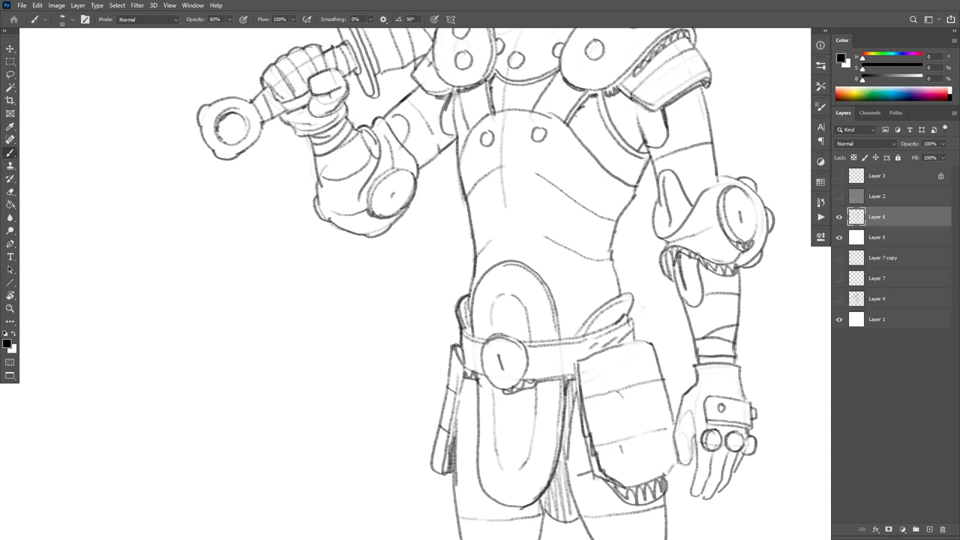
{"action": "left_click_drag", "start_coordinate": [647, 342], "coordinate": [578, 362]}
{"action": "mouse_move", "coordinate": [602, 306]}
{"action": "left_mouse_down"}
{"action": "mouse_move", "coordinate": [566, 337]}
{"action": "mouse_move", "coordinate": [554, 298]}
{"action": "left_mouse_up"}
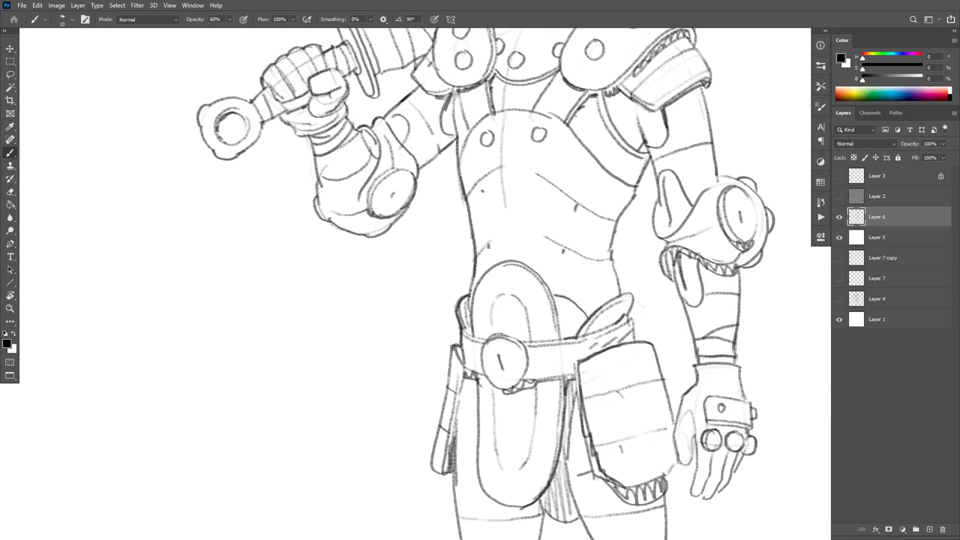
{"action": "left_click_drag", "start_coordinate": [664, 273], "coordinate": [732, 305]}
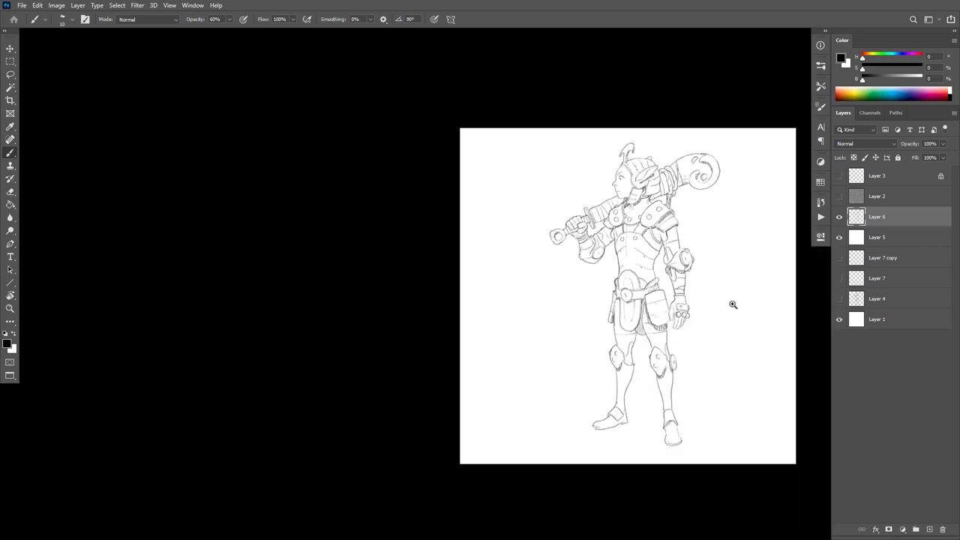
Clean up the gap between the hip pouch and the lowered hand, and add wrapping lines to the glove's cuff.
{"action": "scroll", "coordinate": [709, 300], "scroll_direction": "up", "scroll_amount": 5}
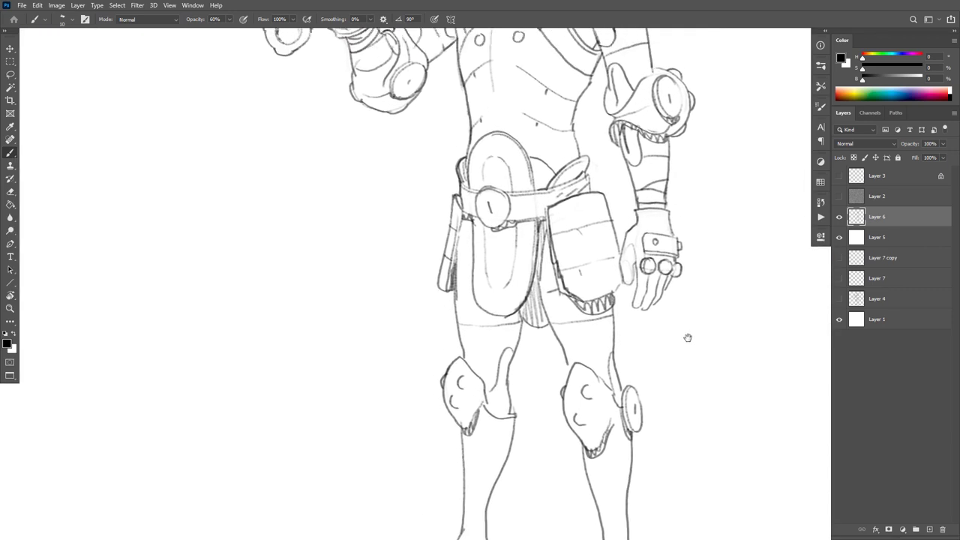
{"action": "scroll", "coordinate": [688, 337], "scroll_direction": "up", "scroll_amount": 4}
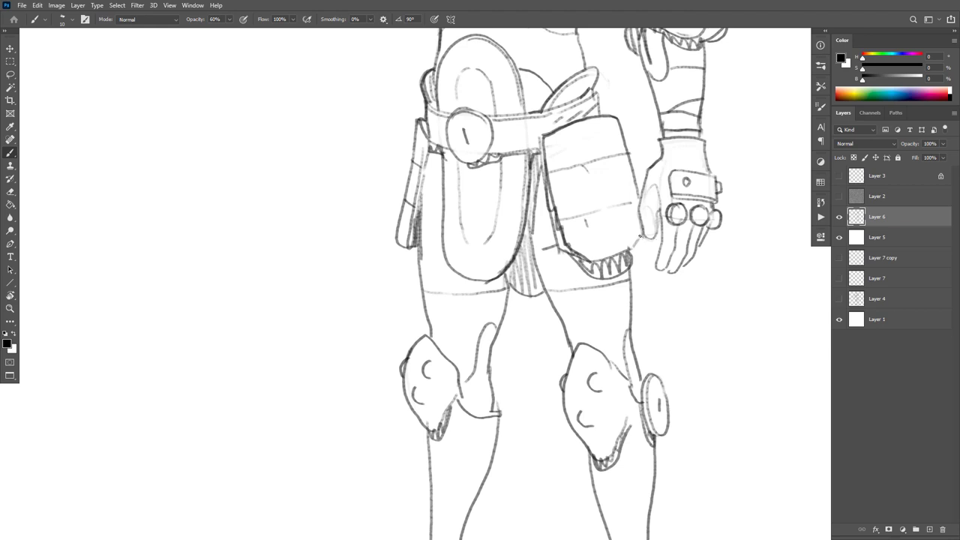
{"action": "left_click_drag", "start_coordinate": [640, 237], "coordinate": [631, 250]}
{"action": "scroll", "coordinate": [700, 317], "scroll_direction": "up", "scroll_amount": 3}
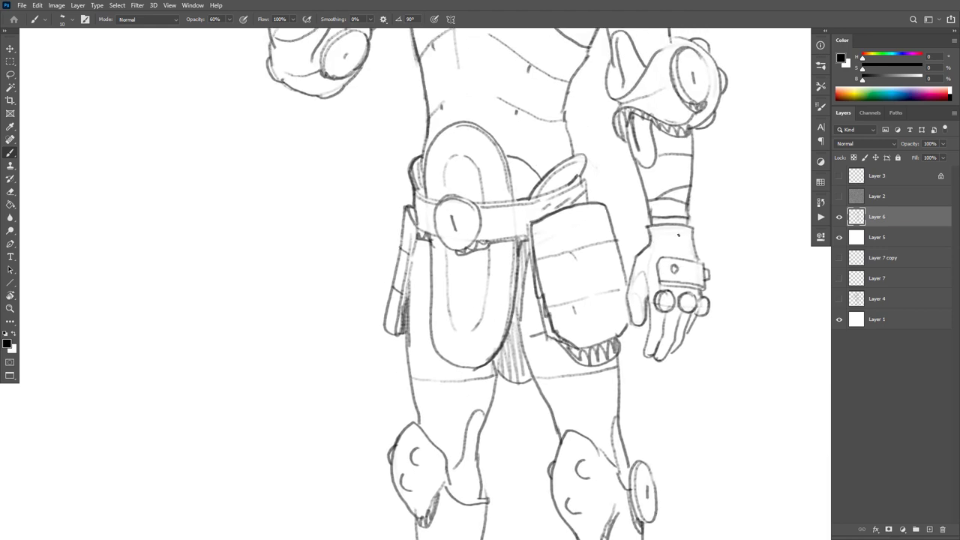
{"action": "left_click_drag", "start_coordinate": [650, 236], "coordinate": [700, 244]}
{"action": "mouse_move", "coordinate": [716, 250]}
{"action": "left_mouse_down"}
{"action": "mouse_move", "coordinate": [731, 262]}
{"action": "mouse_move", "coordinate": [727, 349]}
{"action": "left_mouse_up"}
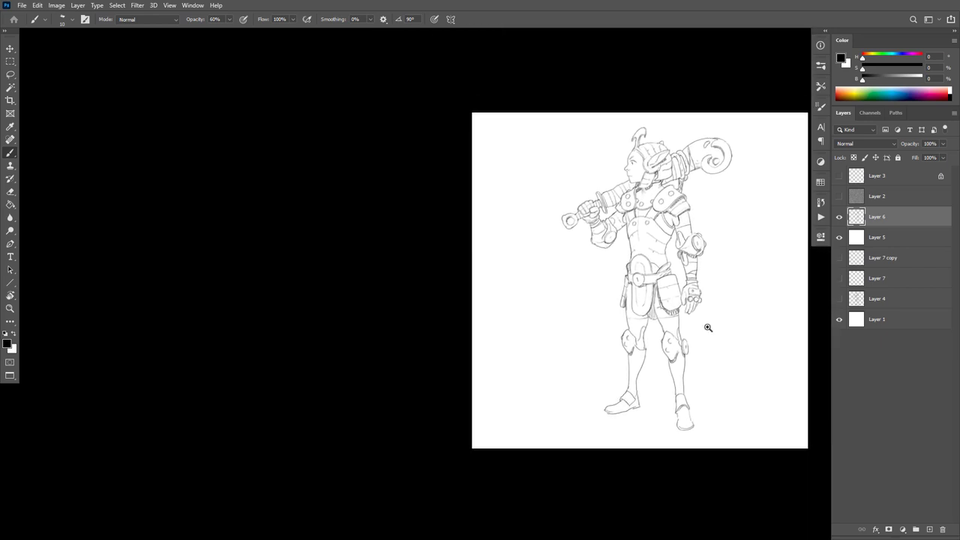
{"action": "scroll", "coordinate": [708, 327], "scroll_direction": "up", "scroll_amount": 6}
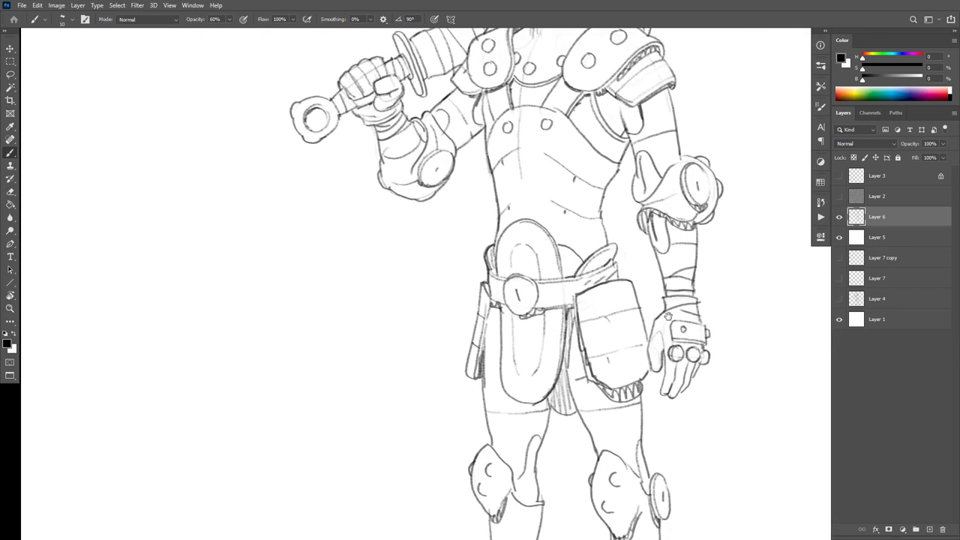
{"action": "left_click_drag", "start_coordinate": [668, 316], "coordinate": [683, 345]}
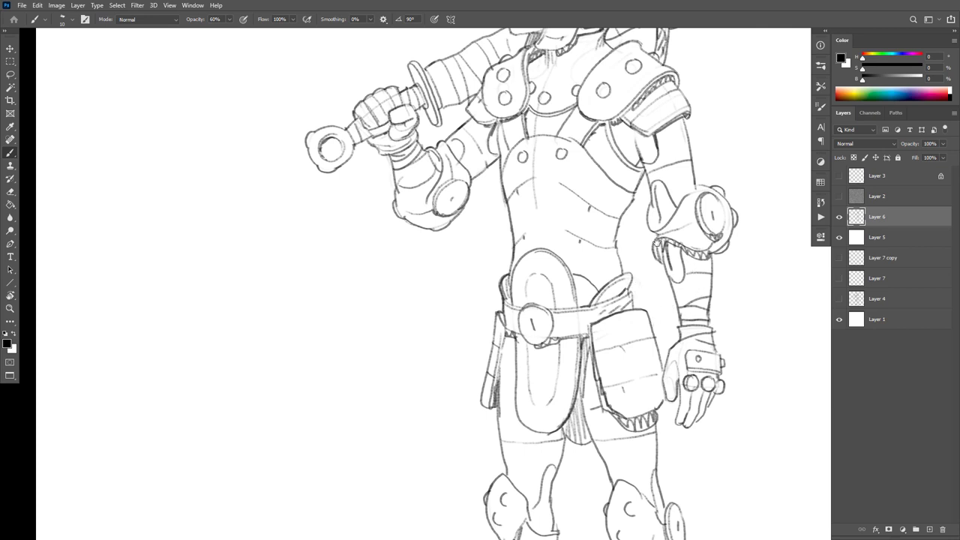
{"action": "left_click_drag", "start_coordinate": [689, 286], "coordinate": [703, 281]}
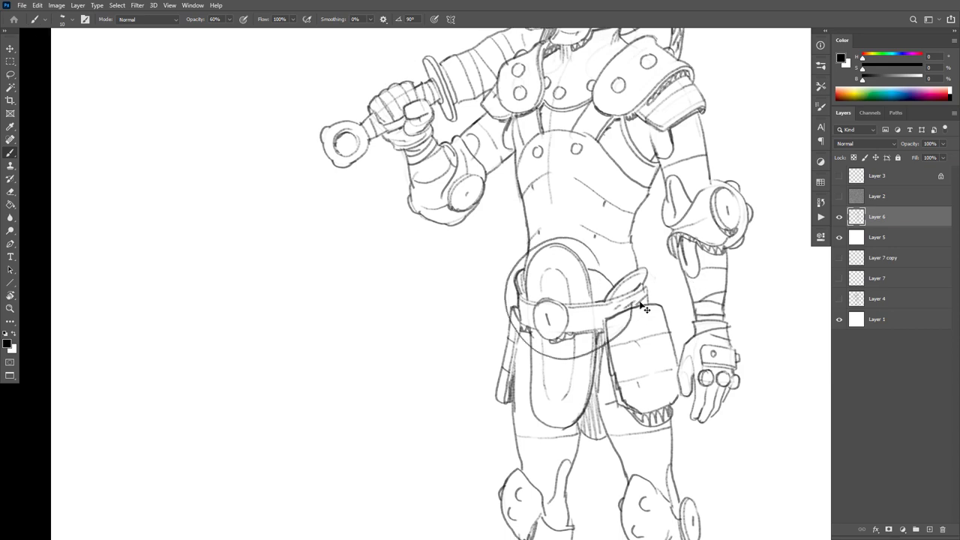
{"action": "scroll", "coordinate": [645, 312], "scroll_direction": "down", "scroll_amount": 8}
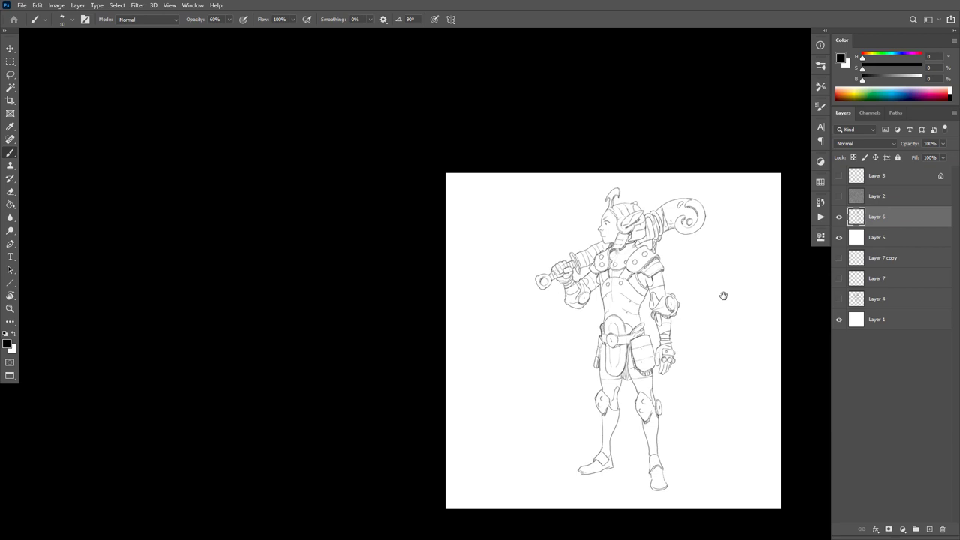
{"action": "scroll", "coordinate": [683, 377], "scroll_direction": "up", "scroll_amount": 3}
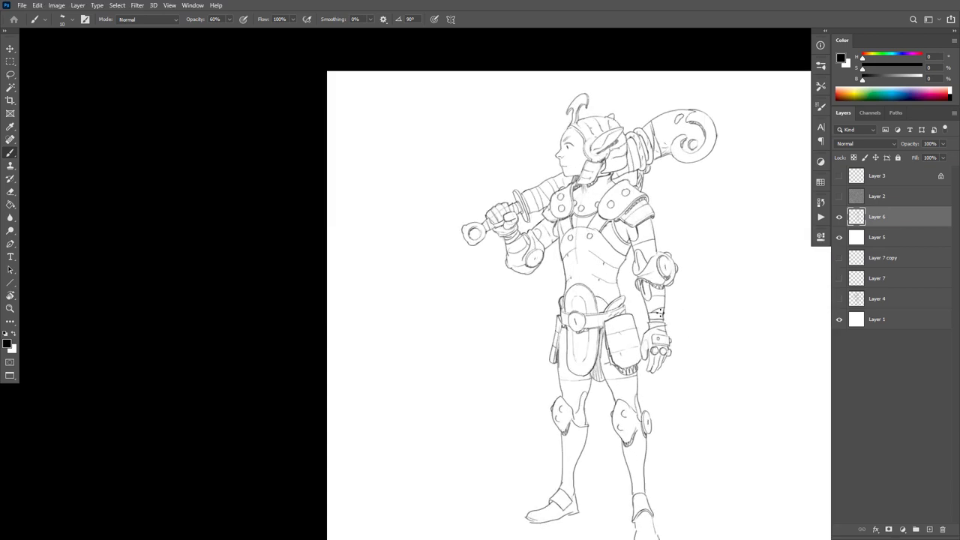
{"action": "scroll", "coordinate": [675, 353], "scroll_direction": "up", "scroll_amount": 1}
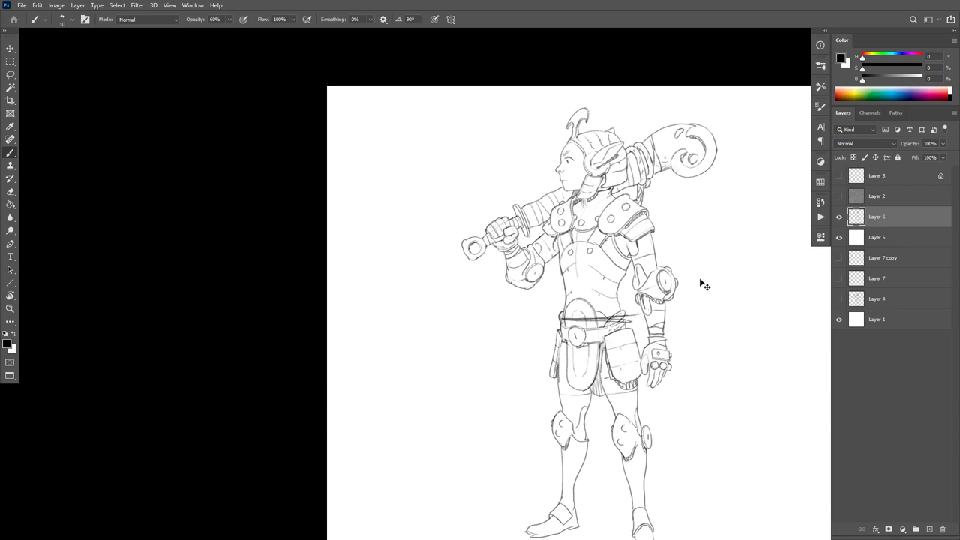
Draw a narrow band around the waist just above the belt and clean up its edges with the Eraser and Brush.
{"action": "left_click_drag", "start_coordinate": [596, 313], "coordinate": [620, 309]}
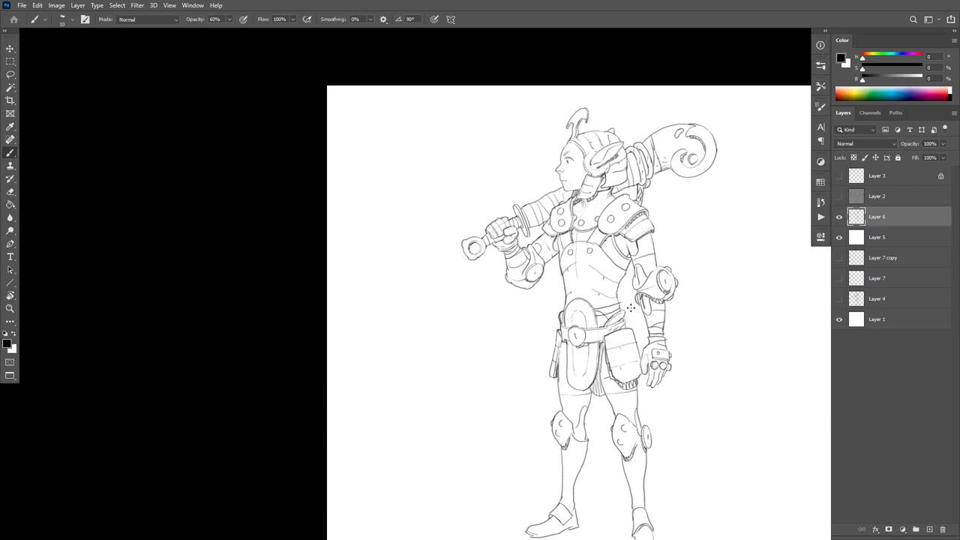
{"action": "scroll", "coordinate": [617, 318], "scroll_direction": "up", "scroll_amount": 2}
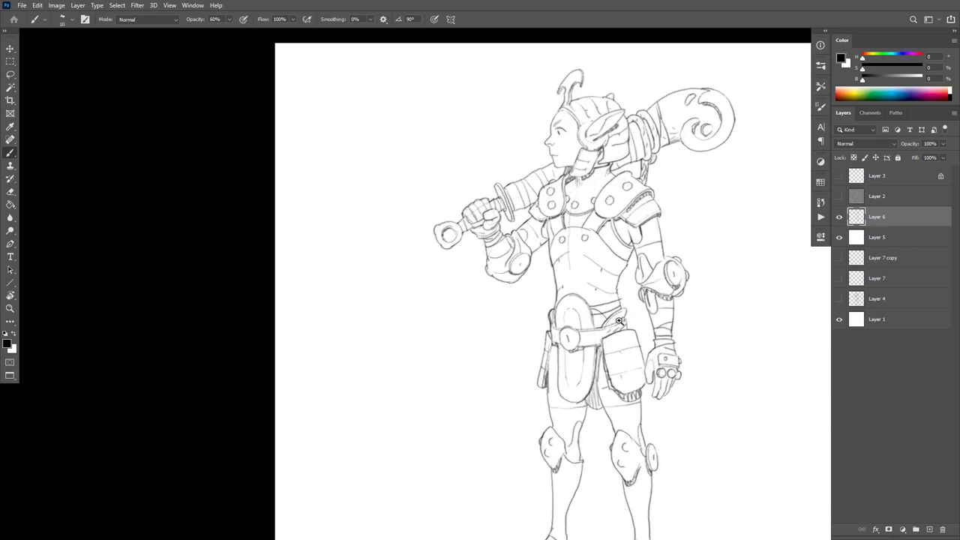
{"action": "key", "text": "e"}
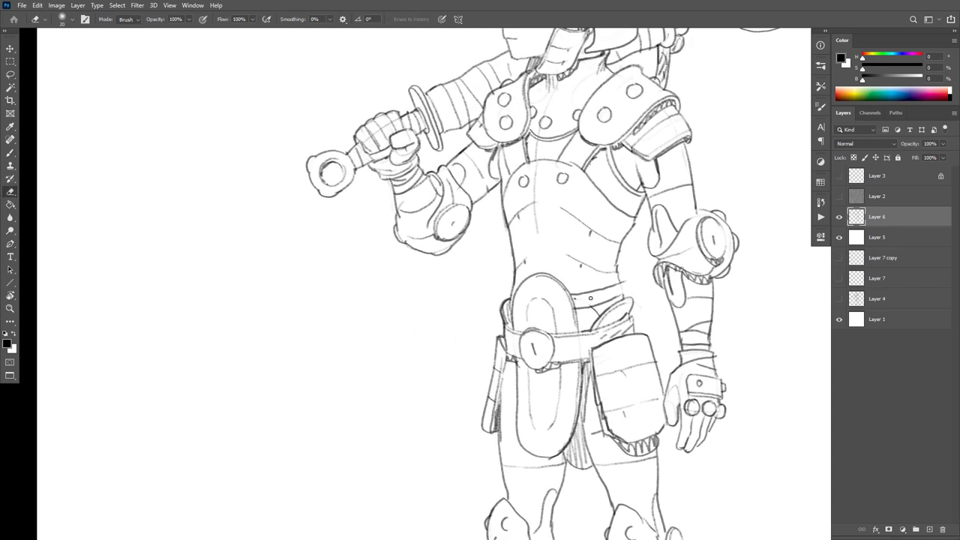
{"action": "key", "text": "b"}
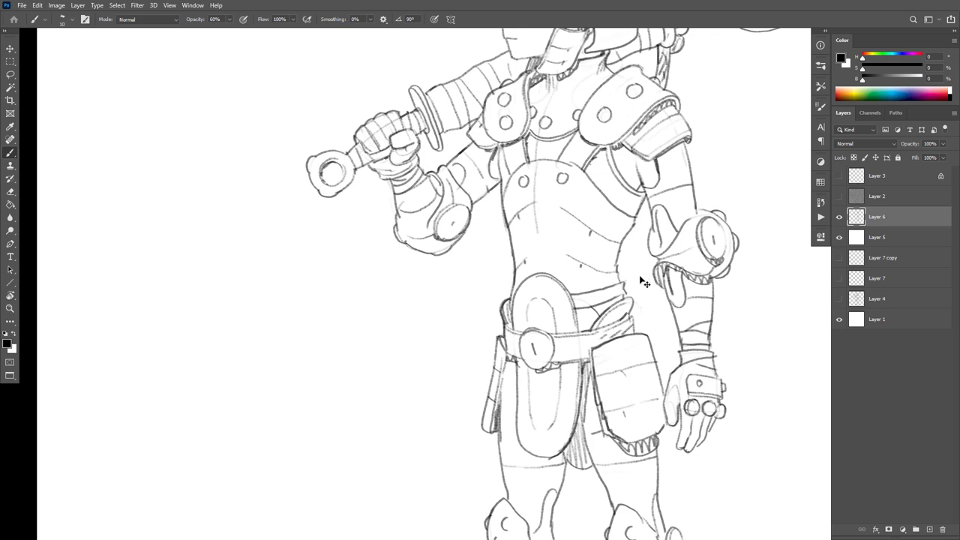
{"action": "key", "text": "e"}
{"action": "key", "text": "b"}
{"action": "key", "text": "e"}
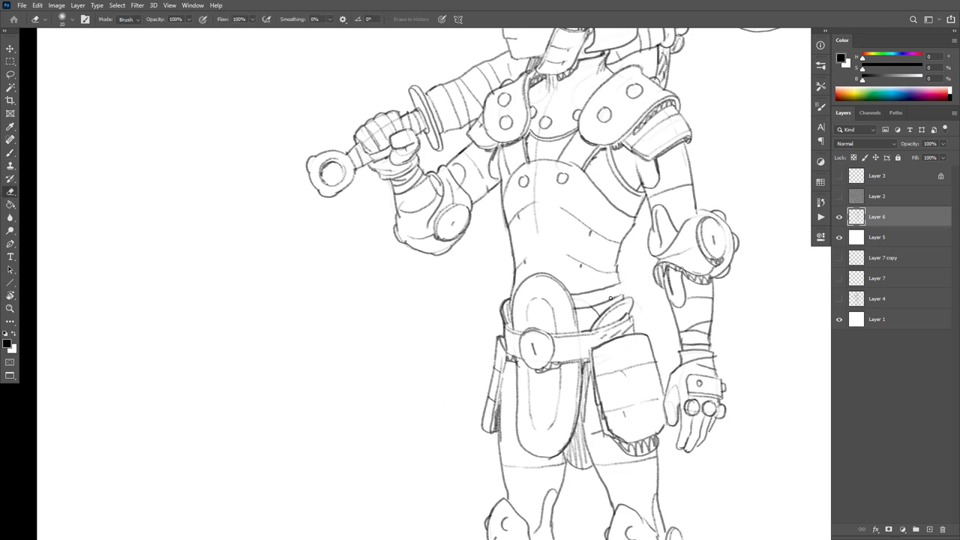
{"action": "key", "text": "b"}
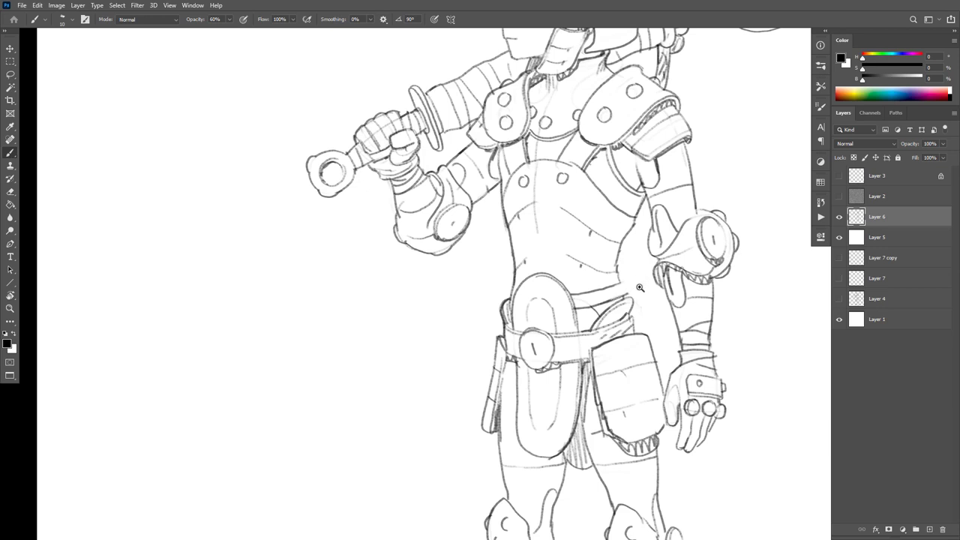
Add further strap lines at the hip between the waist band and the belt.
{"action": "left_click", "coordinate": [640, 288], "text": "ctrl"}
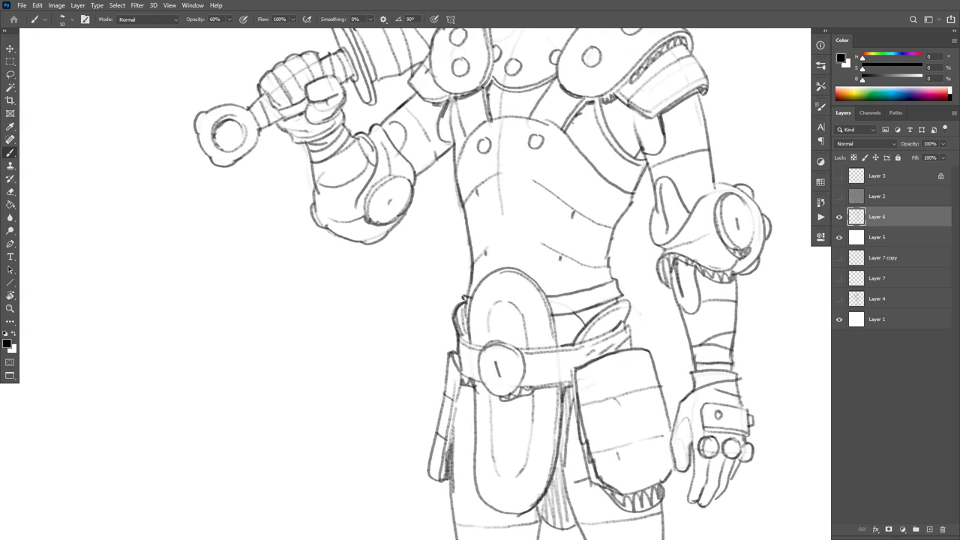
{"action": "left_click", "coordinate": [660, 319], "text": "alt"}
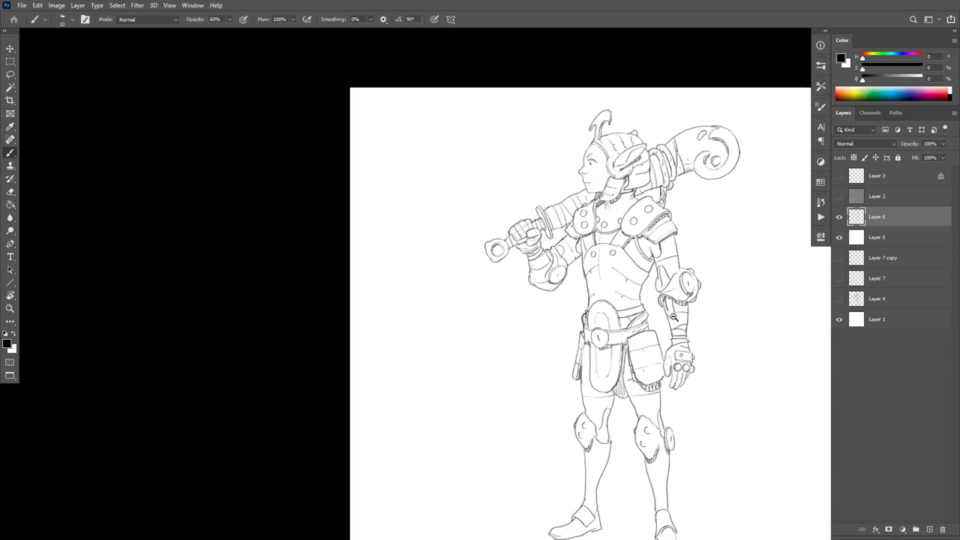
{"action": "scroll", "coordinate": [696, 288], "scroll_direction": "up", "scroll_amount": 3}
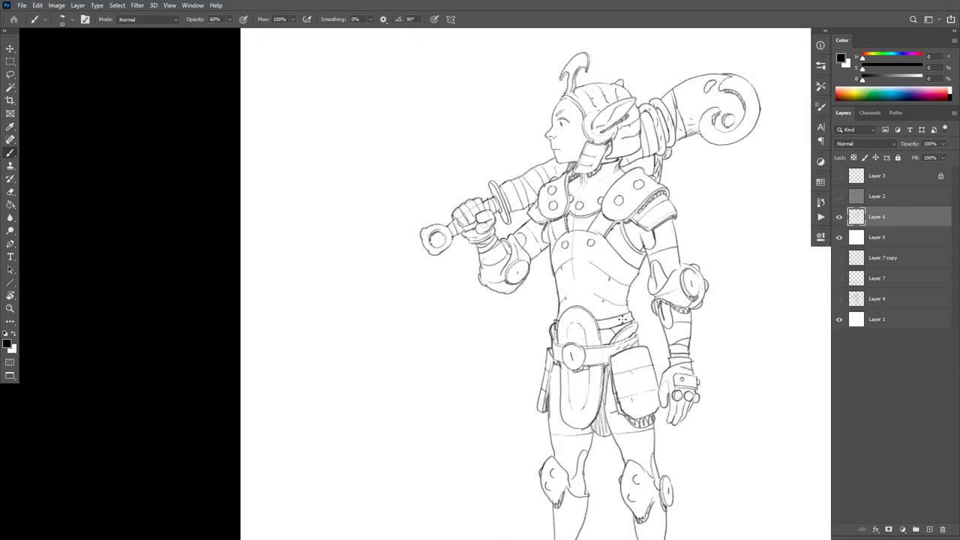
{"action": "left_click_drag", "start_coordinate": [628, 317], "coordinate": [604, 324]}
{"action": "scroll", "coordinate": [683, 315], "scroll_direction": "down", "scroll_amount": 4}
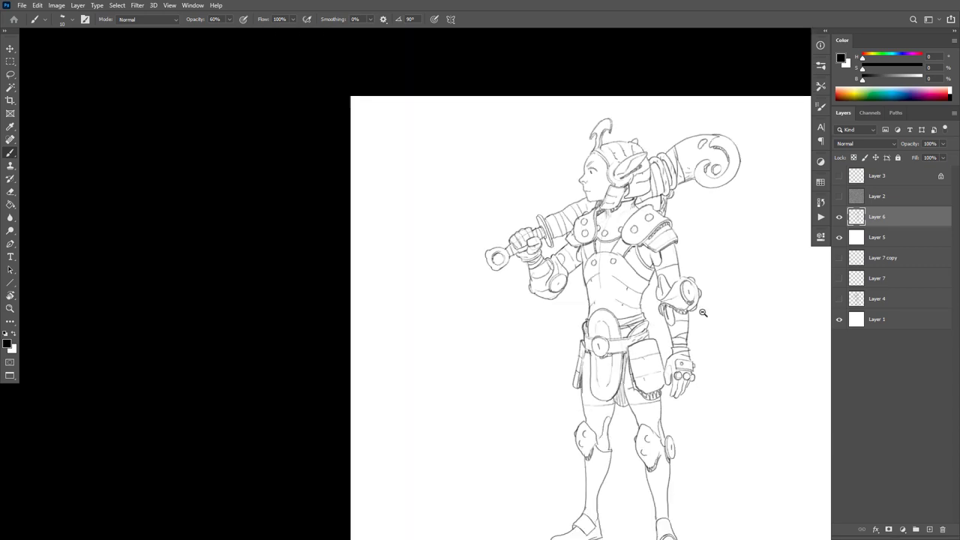
Reinforce the straps around the knee guards and the upper shin contours of both legs.
{"action": "scroll", "coordinate": [705, 421], "scroll_direction": "up", "scroll_amount": 4}
{"action": "scroll", "coordinate": [706, 422], "scroll_direction": "down", "scroll_amount": 3}
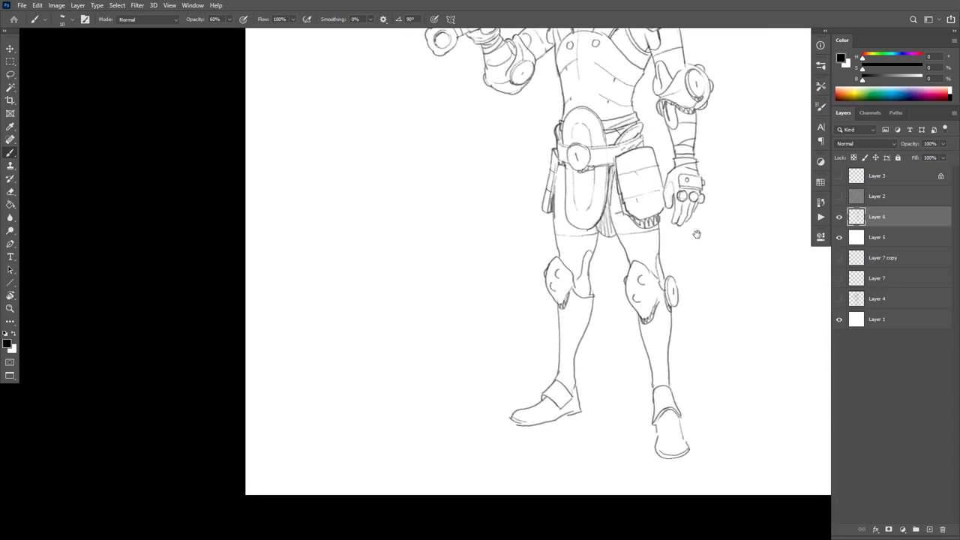
{"action": "scroll", "coordinate": [692, 259], "scroll_direction": "up", "scroll_amount": 4}
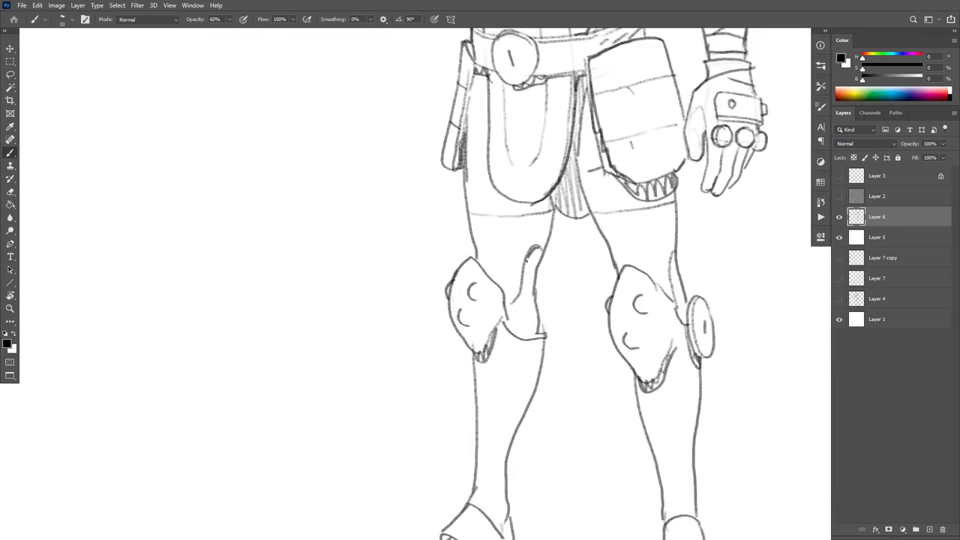
{"action": "scroll", "coordinate": [708, 276], "scroll_direction": "down", "scroll_amount": 3}
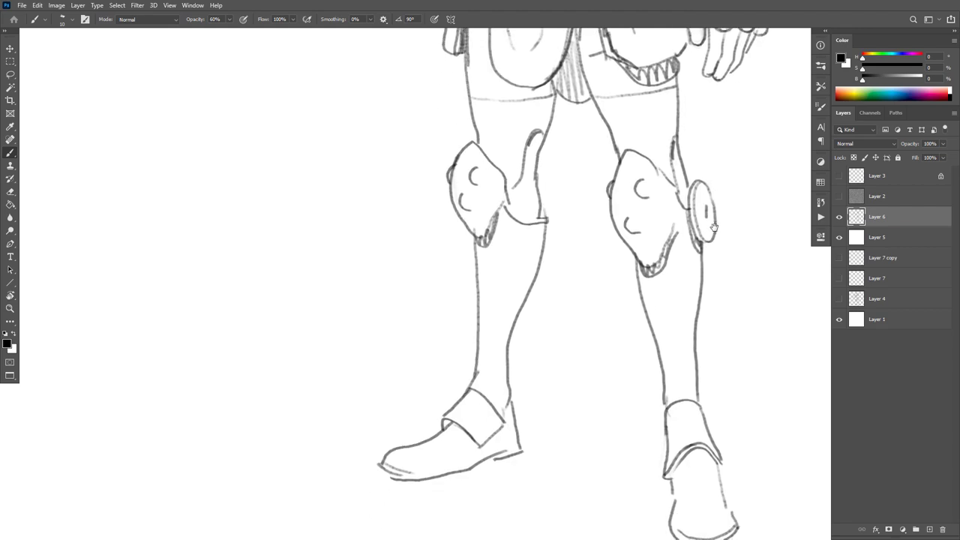
{"action": "mouse_move", "coordinate": [503, 204]}
{"action": "left_mouse_down"}
{"action": "mouse_move", "coordinate": [476, 243]}
{"action": "mouse_move", "coordinate": [478, 291]}
{"action": "left_mouse_up"}
{"action": "left_click_drag", "start_coordinate": [701, 246], "coordinate": [704, 271]}
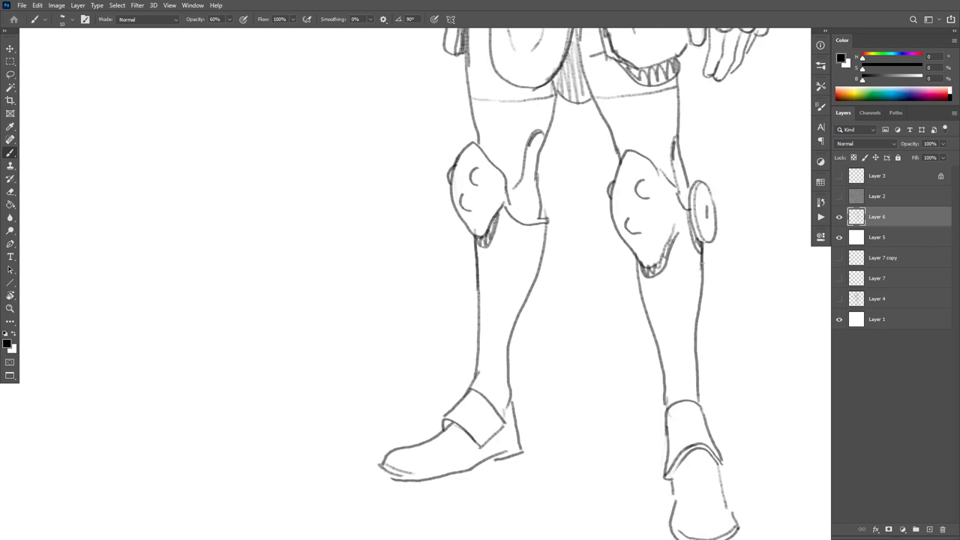
{"action": "left_click_drag", "start_coordinate": [696, 234], "coordinate": [700, 251]}
Close the side contours of the front-facing shoe and strengthen the sole and heel of the side-facing shoe.
{"action": "left_click_drag", "start_coordinate": [697, 344], "coordinate": [668, 188]}
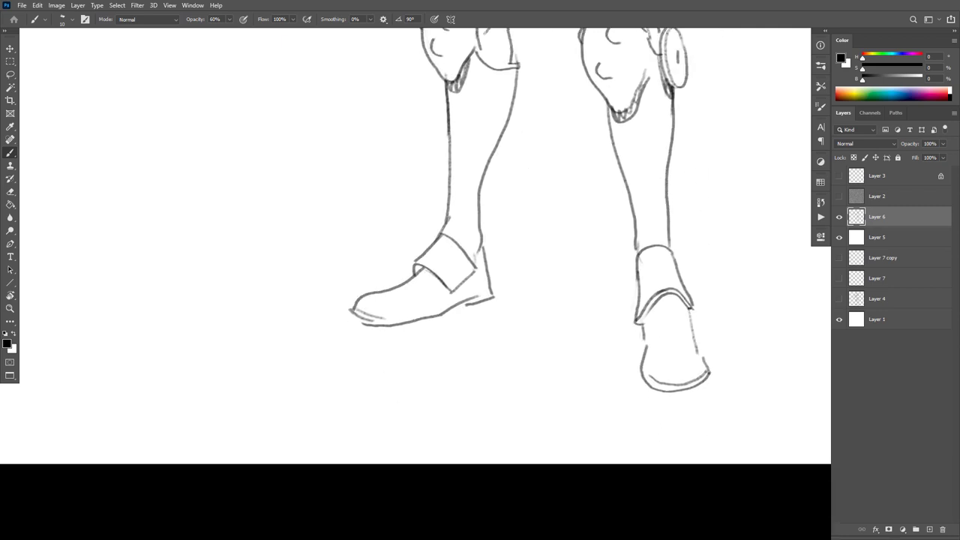
{"action": "left_click_drag", "start_coordinate": [691, 321], "coordinate": [703, 360]}
{"action": "left_click_drag", "start_coordinate": [642, 324], "coordinate": [644, 351]}
{"action": "left_click_drag", "start_coordinate": [488, 291], "coordinate": [398, 322]}
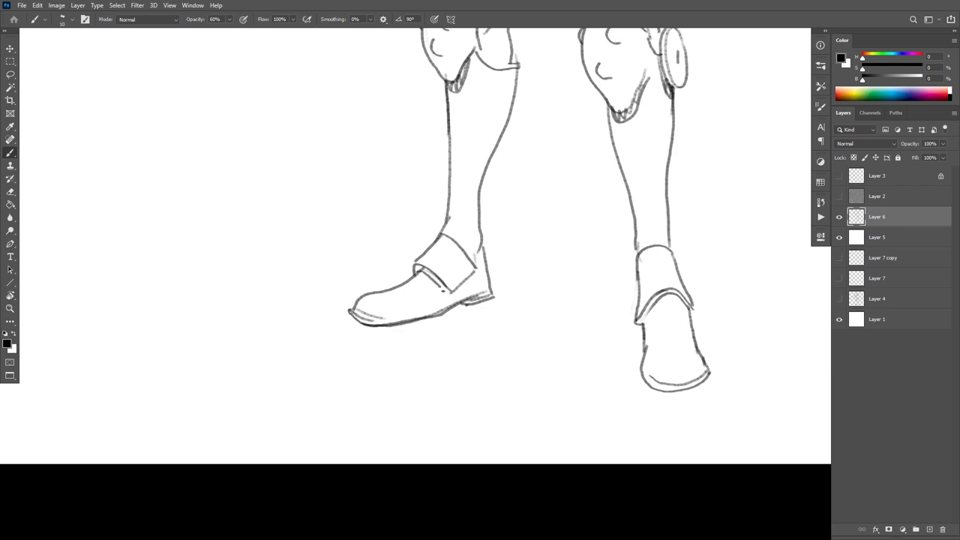
Darken the shadows beneath both ankle flaps and trim the protruding outer toe corner of the front-facing shoe.
{"action": "left_click_drag", "start_coordinate": [444, 289], "coordinate": [421, 270]}
{"action": "left_click_drag", "start_coordinate": [643, 321], "coordinate": [645, 354]}
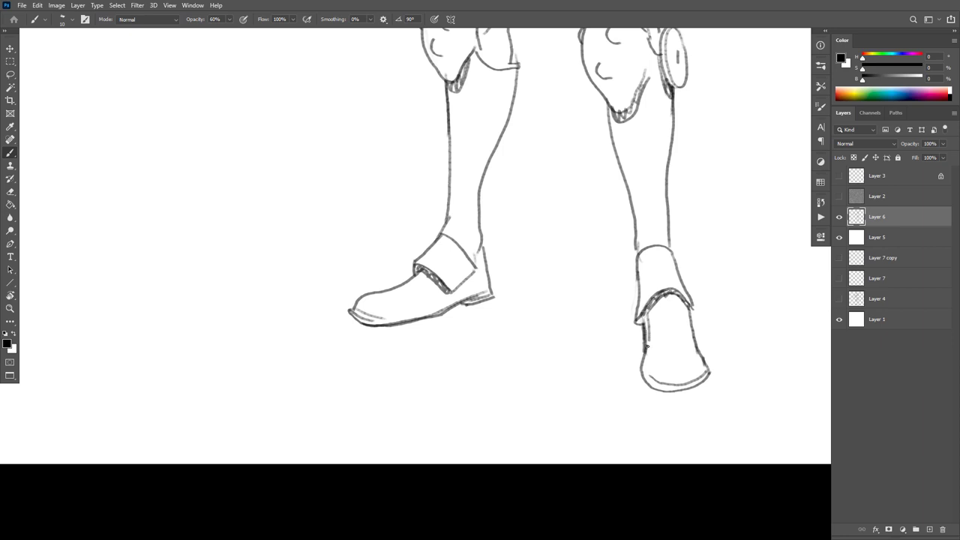
{"action": "key", "text": "e"}
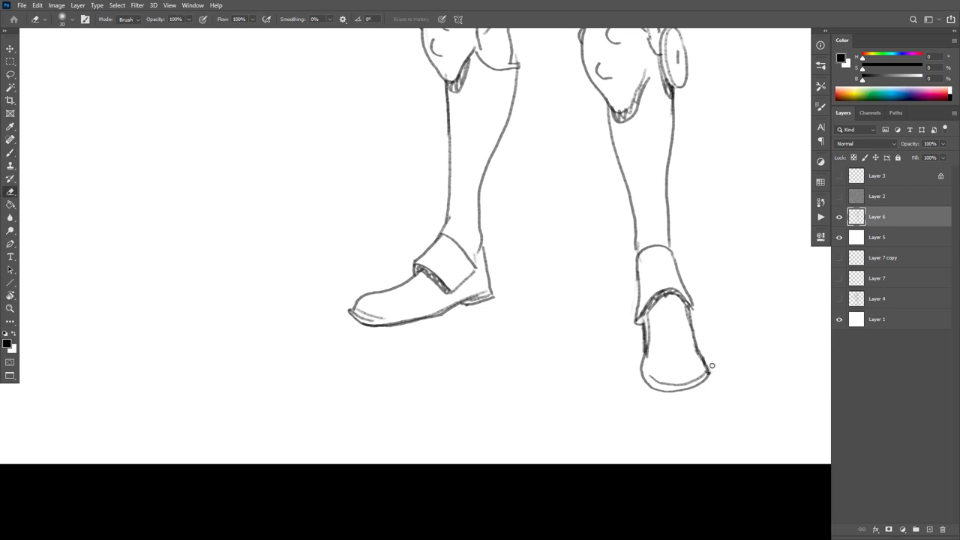
{"action": "left_click_drag", "start_coordinate": [712, 366], "coordinate": [705, 378]}
{"action": "key", "text": "b"}
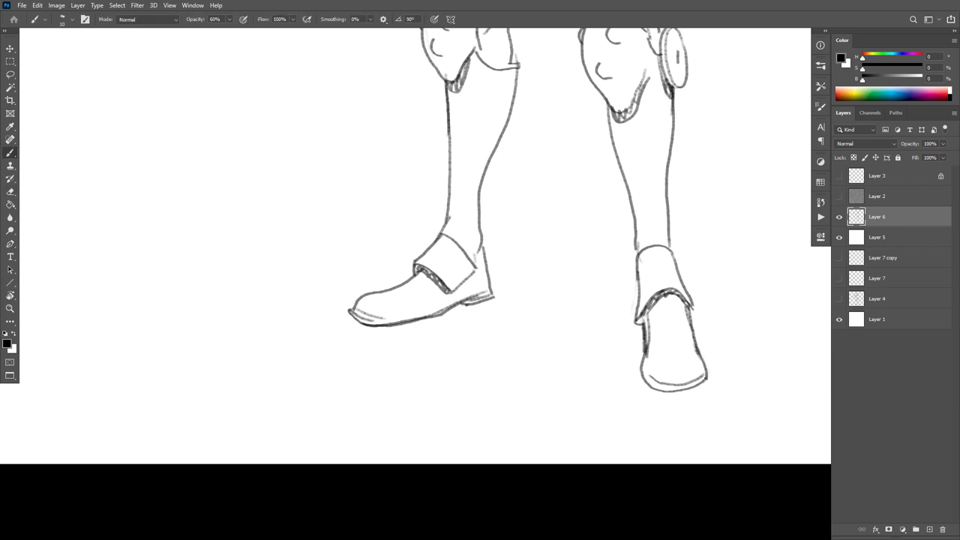
Draw curved wrap bands across both shins between the knee guards and the ankle flaps.
{"action": "left_click_drag", "start_coordinate": [741, 336], "coordinate": [738, 317]}
{"action": "scroll", "coordinate": [738, 317], "scroll_direction": "up", "scroll_amount": 3}
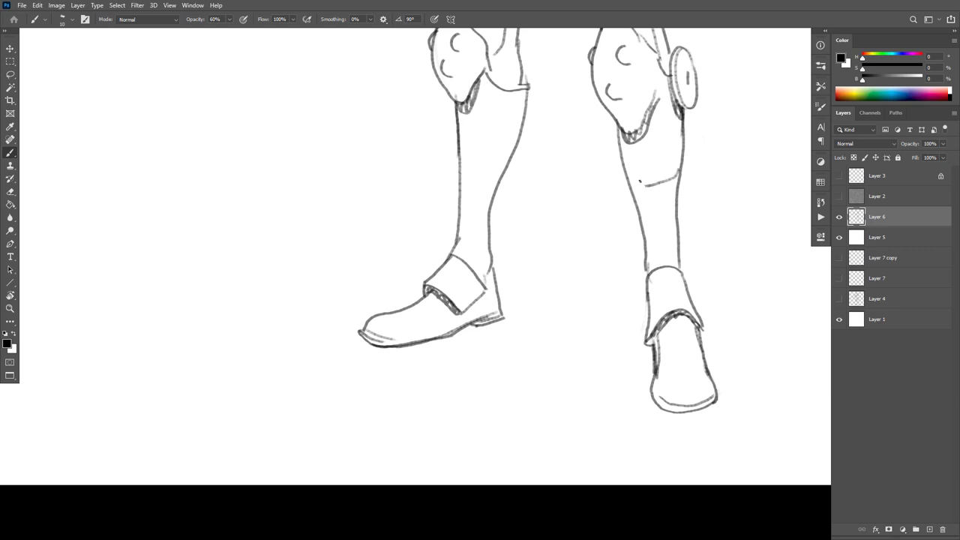
{"action": "mouse_move", "coordinate": [683, 139]}
{"action": "left_mouse_down"}
{"action": "mouse_move", "coordinate": [628, 163]}
{"action": "mouse_move", "coordinate": [653, 171]}
{"action": "mouse_move", "coordinate": [683, 153]}
{"action": "left_mouse_up"}
{"action": "key", "text": "ctrl+z"}
{"action": "left_click_drag", "start_coordinate": [629, 229], "coordinate": [651, 328]}
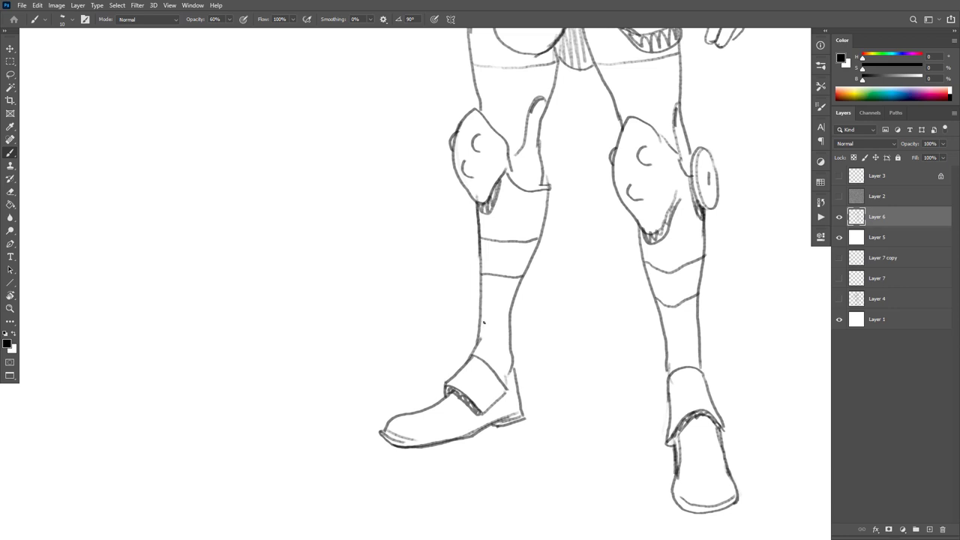
{"action": "left_click_drag", "start_coordinate": [666, 349], "coordinate": [693, 341]}
{"action": "left_click_drag", "start_coordinate": [684, 454], "coordinate": [717, 451]}
{"action": "left_click_drag", "start_coordinate": [711, 286], "coordinate": [700, 492]}
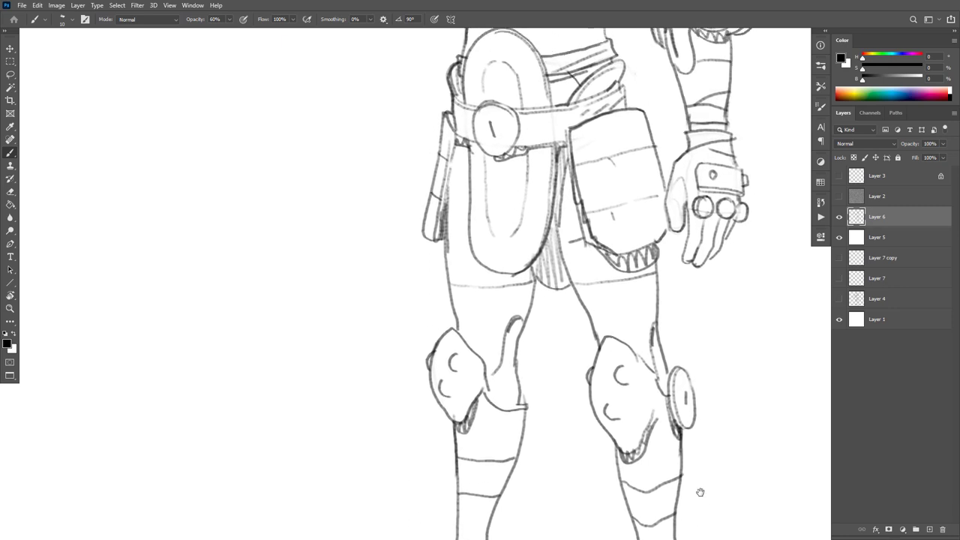
{"action": "left_click_drag", "start_coordinate": [699, 351], "coordinate": [701, 449]}
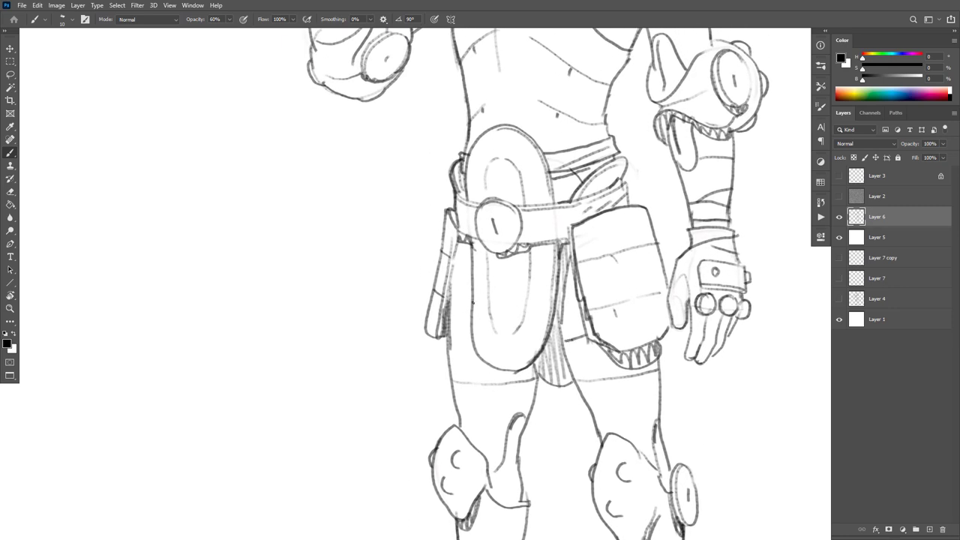
{"action": "key", "text": "ctrl+z"}
Limit the Magic Wand to contiguous areas and clear the trial selection of all white regions.
{"action": "scroll", "coordinate": [668, 321], "scroll_direction": "down", "scroll_amount": 10}
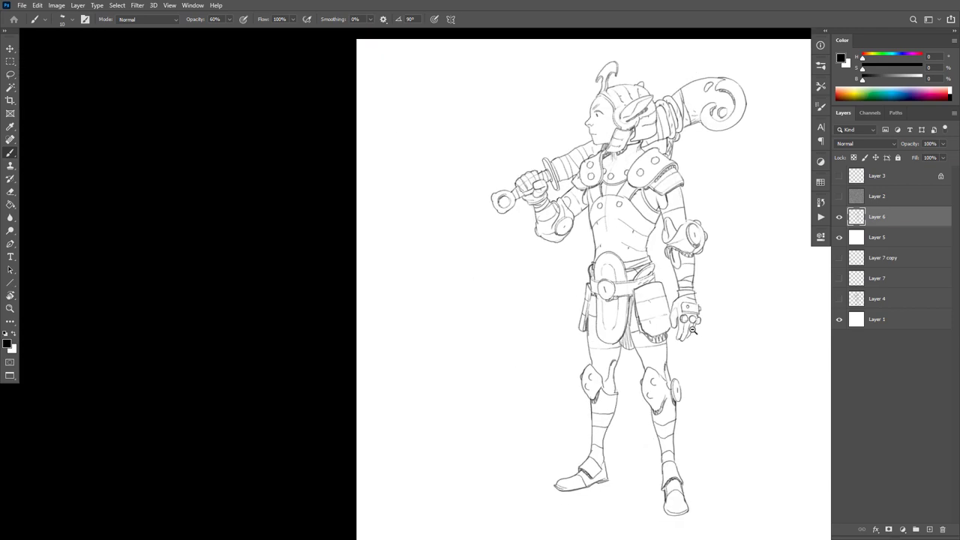
{"action": "left_click", "coordinate": [697, 340], "text": "ctrl"}
{"action": "left_click", "coordinate": [703, 337], "text": "ctrl"}
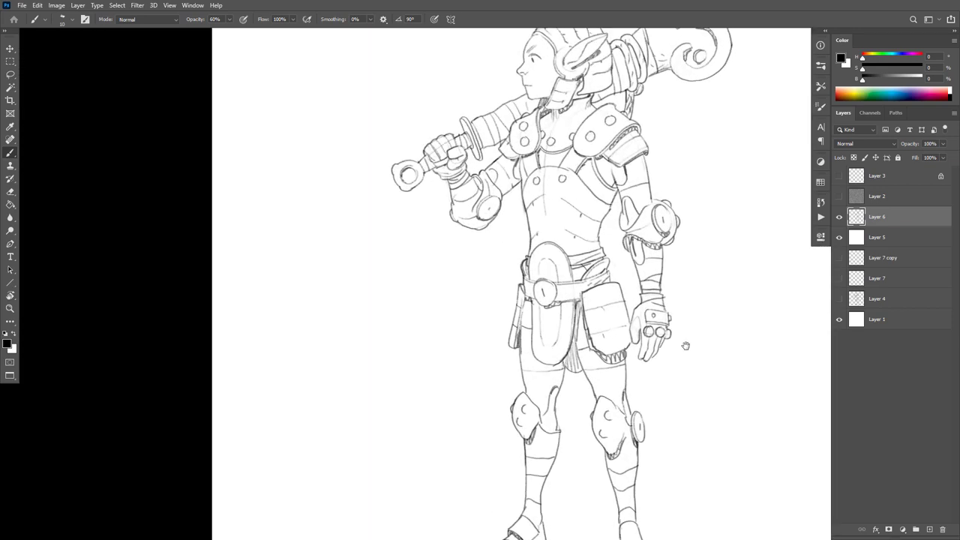
{"action": "left_click_drag", "start_coordinate": [686, 346], "coordinate": [675, 366]}
{"action": "key", "text": "w"}
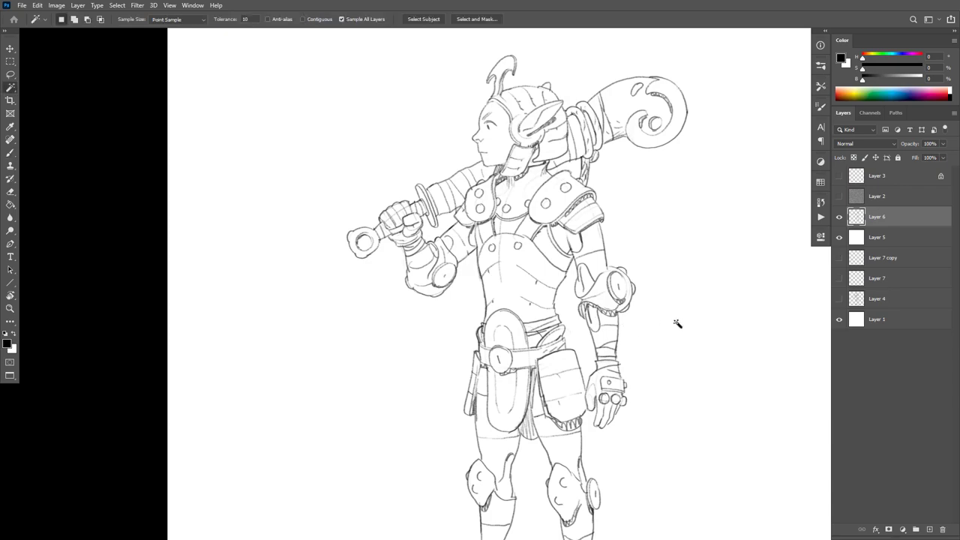
{"action": "left_click", "coordinate": [679, 360]}
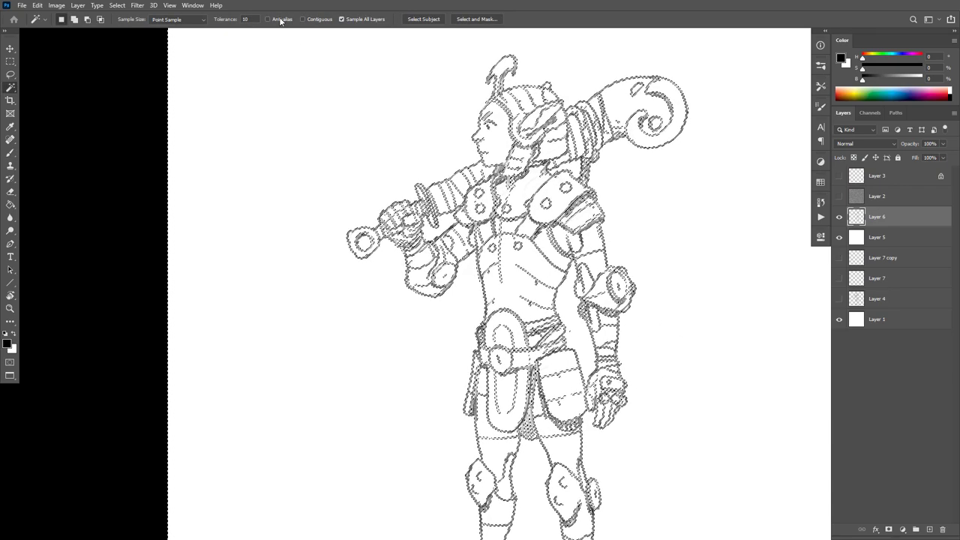
{"action": "left_click", "coordinate": [303, 19]}
{"action": "key", "text": "ctrl+d"}
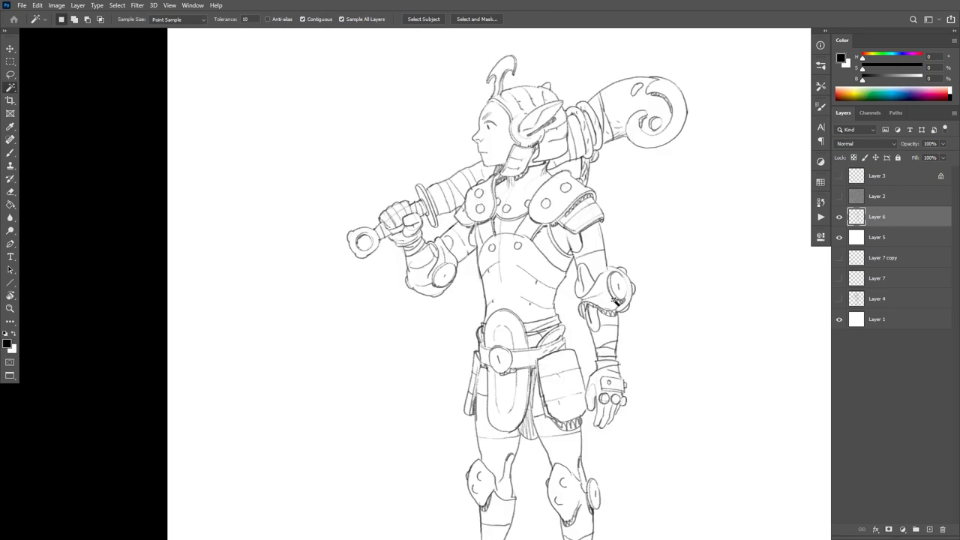
Select the background around the character plus the enclosed gap beside the raised arm, and check the selection as a Quick Mask overlay.
{"action": "left_click", "coordinate": [641, 356]}
{"action": "left_click", "coordinate": [447, 223], "text": "shift"}
{"action": "left_click_drag", "start_coordinate": [708, 354], "coordinate": [708, 258]}
{"action": "key", "text": "q"}
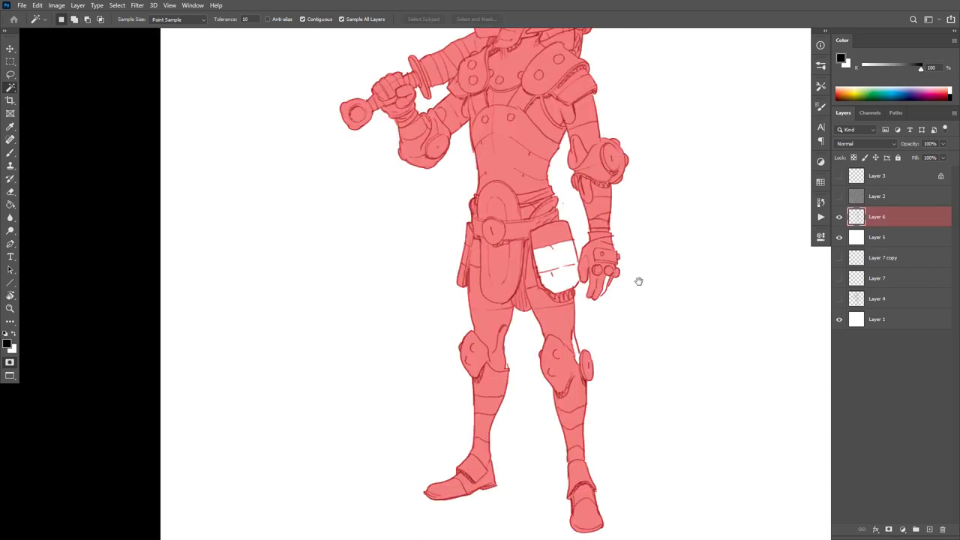
With the tim-pencil preset, close the mask's gaps around the glove and hip pouch, and fill the pouch's remaining unmasked area.
{"action": "mouse_move", "coordinate": [638, 278]}
{"action": "left_mouse_down"}
{"action": "mouse_move", "coordinate": [639, 341]}
{"action": "mouse_move", "coordinate": [627, 316]}
{"action": "mouse_move", "coordinate": [654, 316]}
{"action": "left_mouse_up"}
{"action": "key", "text": "b"}
{"action": "key", "text": "shift+b"}
{"action": "left_click", "coordinate": [42, 21]}
{"action": "double_click", "coordinate": [71, 90]}
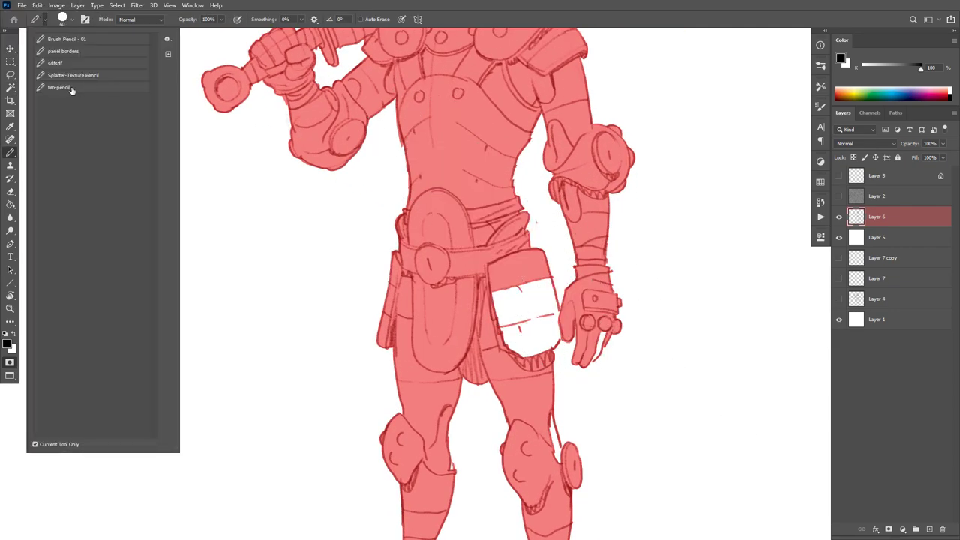
{"action": "left_click_drag", "start_coordinate": [587, 270], "coordinate": [586, 271]}
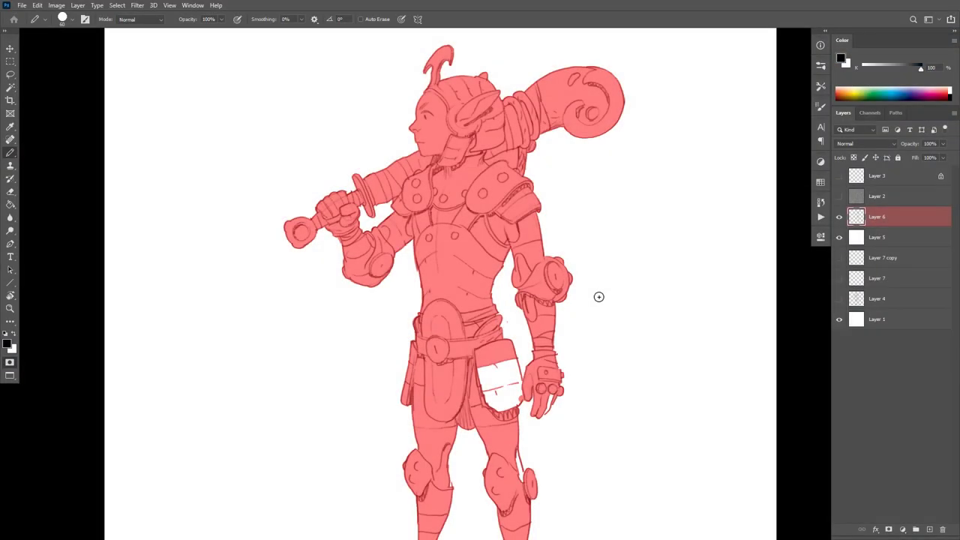
{"action": "left_click_drag", "start_coordinate": [581, 304], "coordinate": [574, 251]}
{"action": "scroll", "coordinate": [535, 328], "scroll_direction": "up", "scroll_amount": 2}
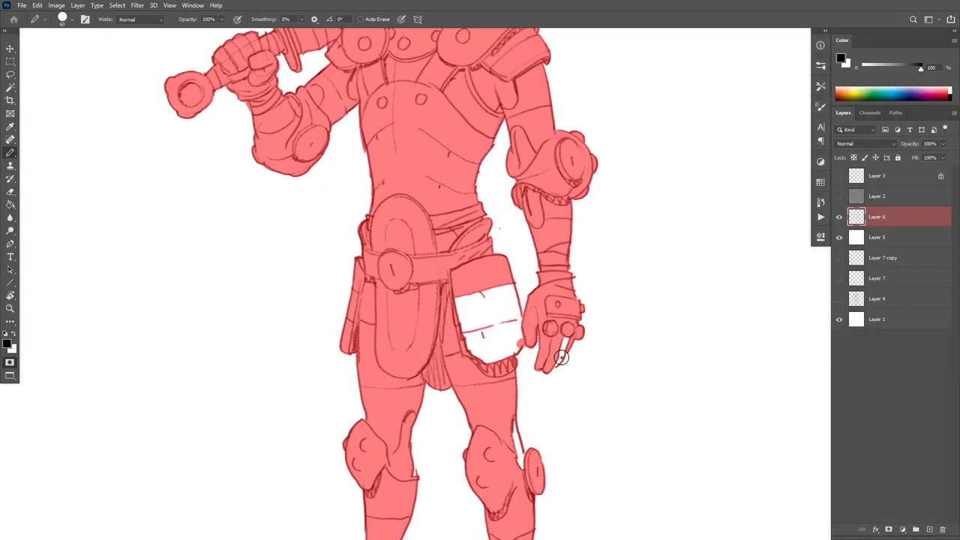
{"action": "key", "text": "g"}
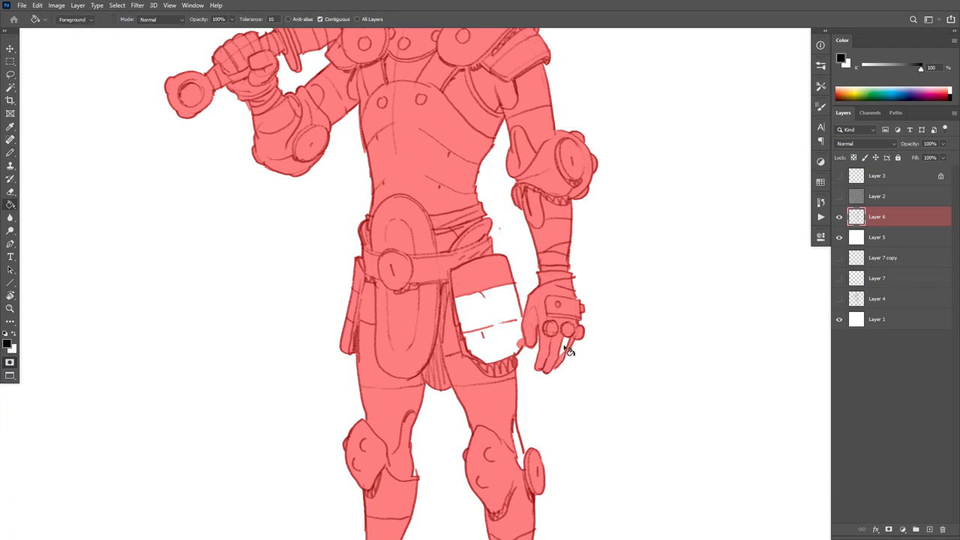
{"action": "left_click", "coordinate": [514, 341]}
{"action": "scroll", "coordinate": [534, 334], "scroll_direction": "down", "scroll_amount": 3}
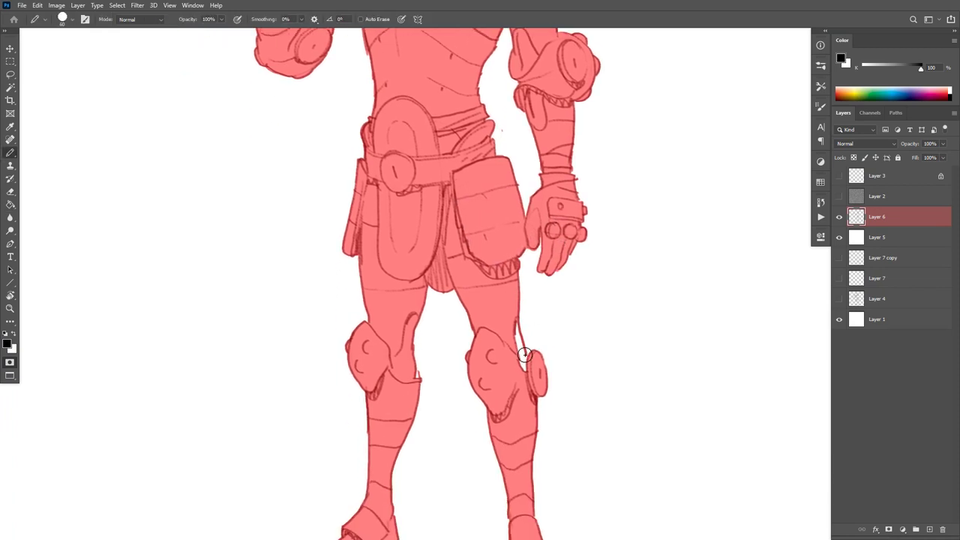
Fill the unmasked slivers beside the outer knee guard and at the other leg's knee.
{"action": "left_click", "coordinate": [521, 357]}
{"action": "key", "text": "b"}
{"action": "left_click_drag", "start_coordinate": [418, 377], "coordinate": [417, 370]}
{"action": "key", "text": "g"}
Clear the mask from the enclosed background gap between the neck, shoulder armour and club.
{"action": "scroll", "coordinate": [593, 379], "scroll_direction": "up", "scroll_amount": 10}
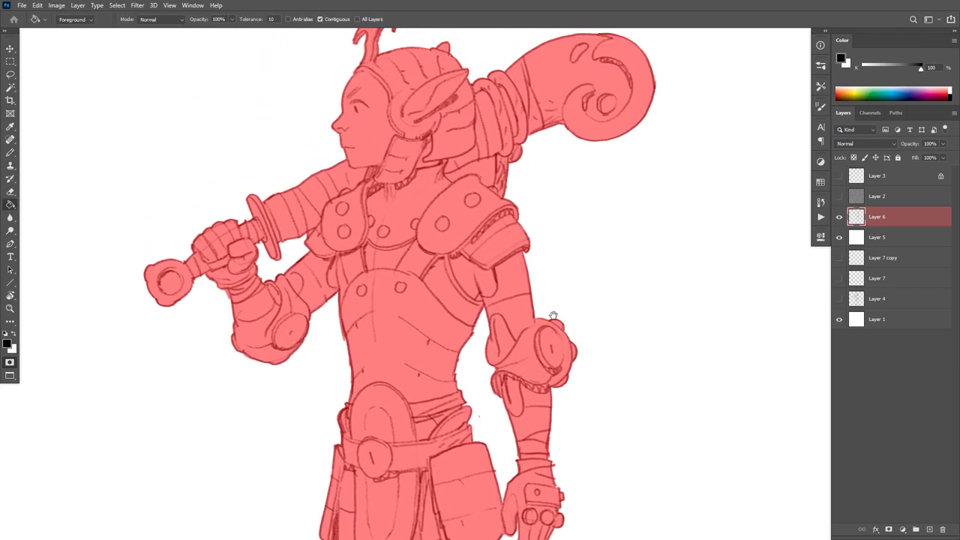
{"action": "key", "text": "w"}
{"action": "left_click", "coordinate": [507, 252]}
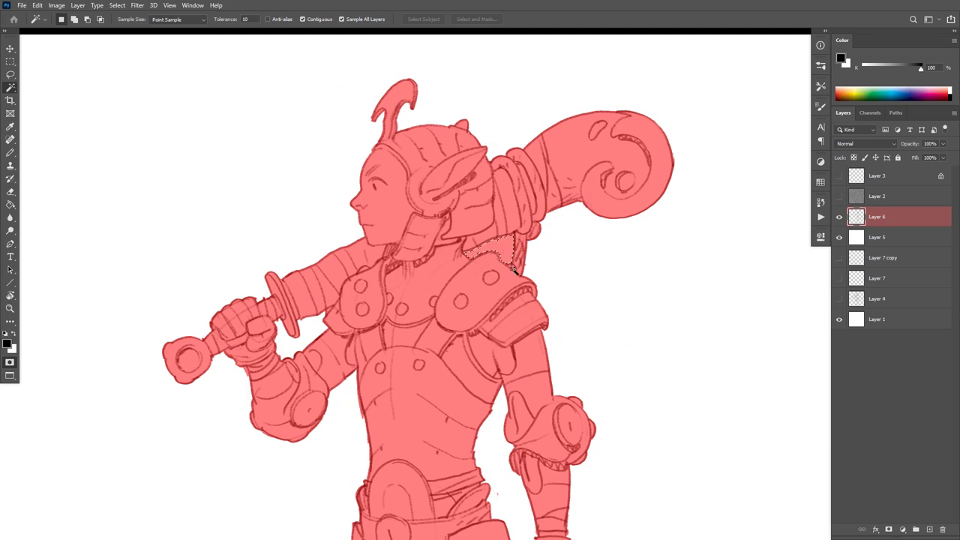
{"action": "key", "text": "Delete"}
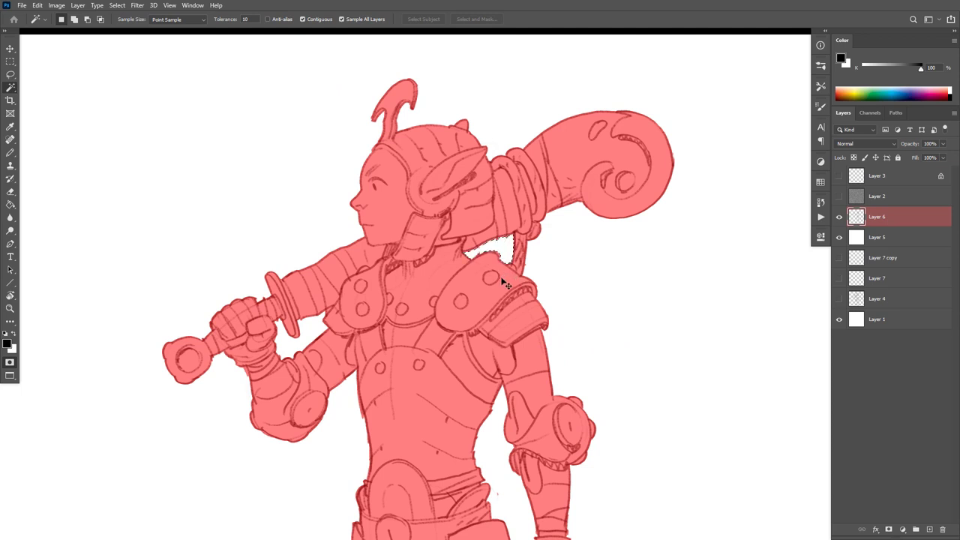
{"action": "key", "text": "ctrl+d"}
Clear the mask from the hole inside the ring at the end of the club's handle.
{"action": "key", "text": "space"}
{"action": "left_click_drag", "start_coordinate": [585, 315], "coordinate": [605, 166]}
{"action": "left_click", "coordinate": [187, 261]}
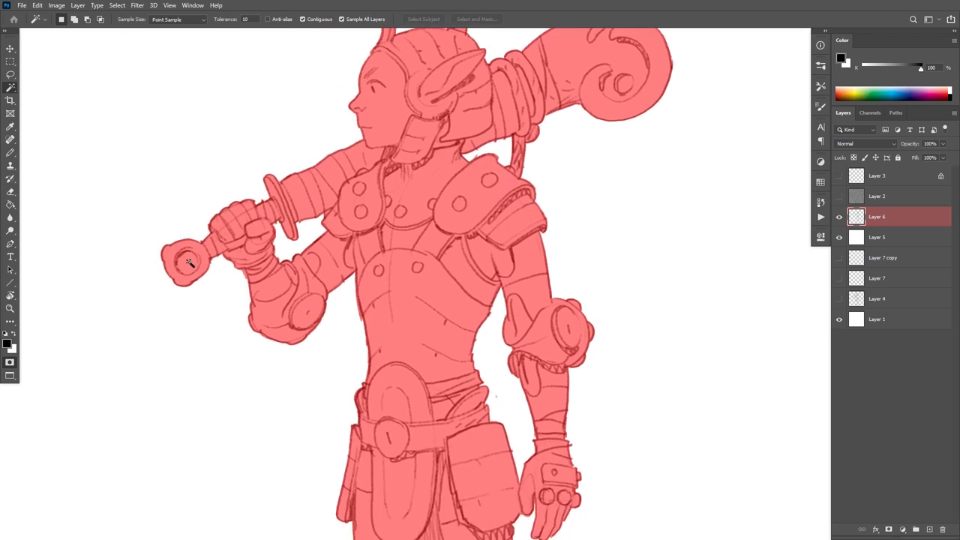
{"action": "key", "text": "Delete"}
{"action": "key", "text": "ctrl+d"}
Run the recorded action that turns the mask into a solid figure layer with a clipped line layer and a Lines group.
{"action": "key", "text": "b"}
{"action": "mouse_move", "coordinate": [628, 325]}
{"action": "left_mouse_down"}
{"action": "mouse_move", "coordinate": [625, 353]}
{"action": "mouse_move", "coordinate": [621, 261]}
{"action": "left_mouse_up"}
{"action": "left_click", "coordinate": [623, 352], "text": "alt"}
{"action": "left_click", "coordinate": [623, 352], "text": "alt"}
{"action": "left_click", "coordinate": [623, 352], "text": "alt"}
{"action": "scroll", "coordinate": [592, 313], "scroll_direction": "up", "scroll_amount": 3}
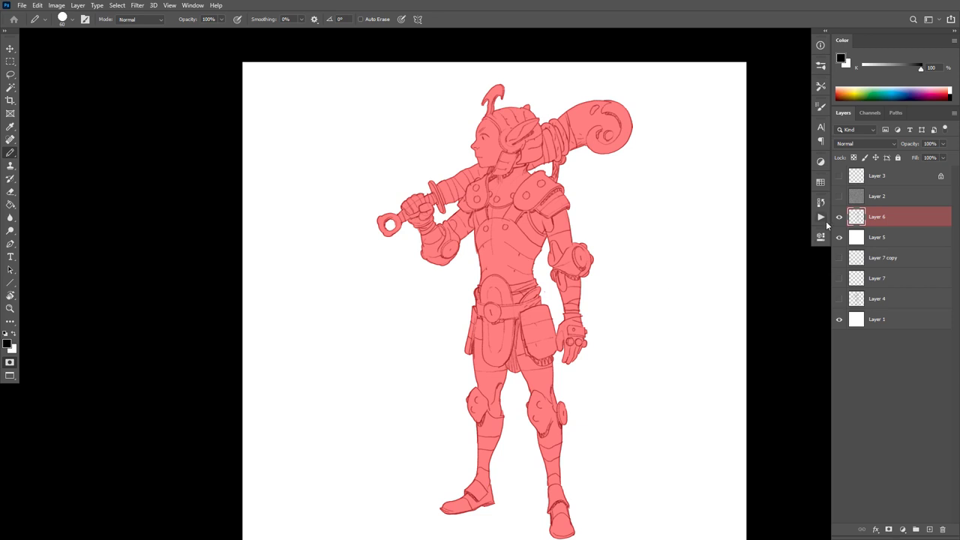
{"action": "key", "text": "F2"}
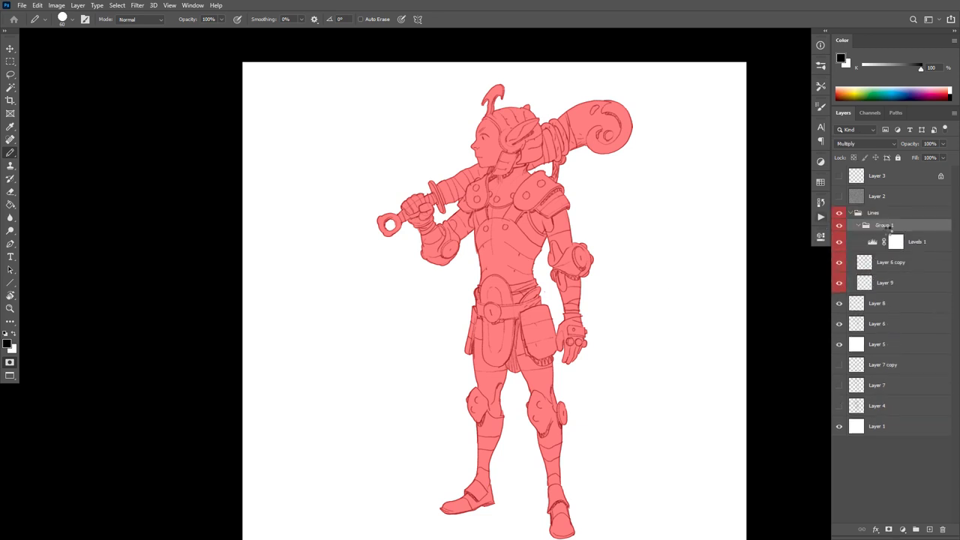
{"action": "key", "text": "ctrl+z"}
{"action": "key", "text": "ctrl+z"}
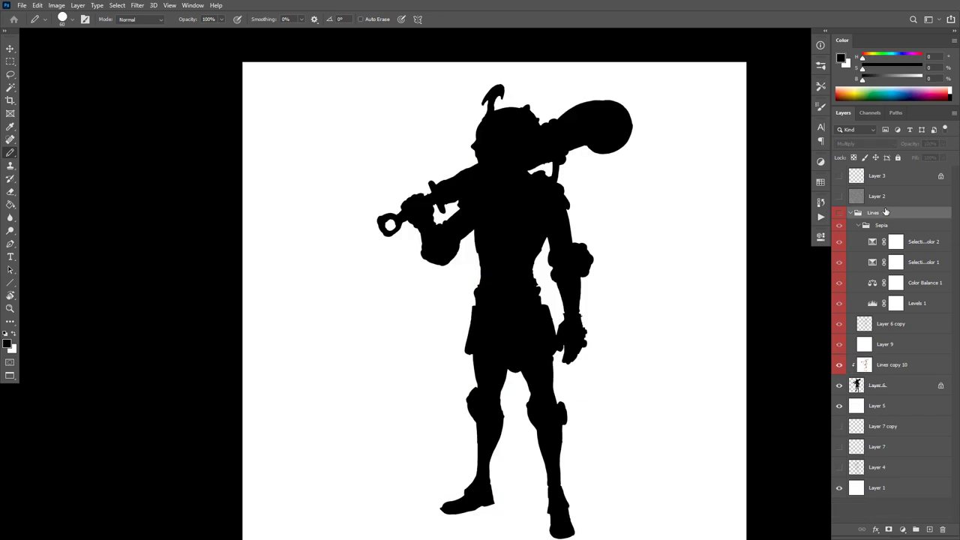
Collapse the Lines group and fill the figure silhouette on Layer 6 with neutral grey at 62% brightness.
{"action": "left_click", "coordinate": [851, 216]}
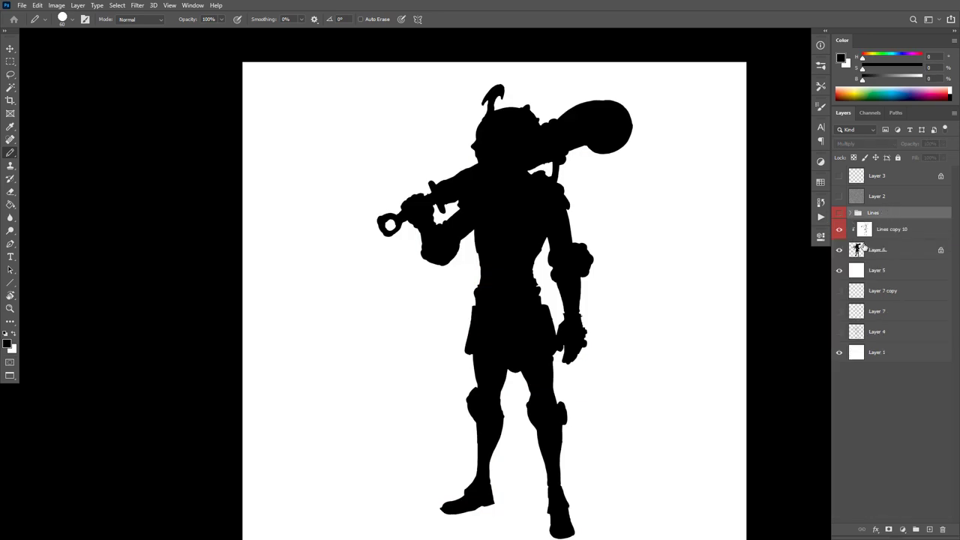
{"action": "left_click", "coordinate": [859, 250]}
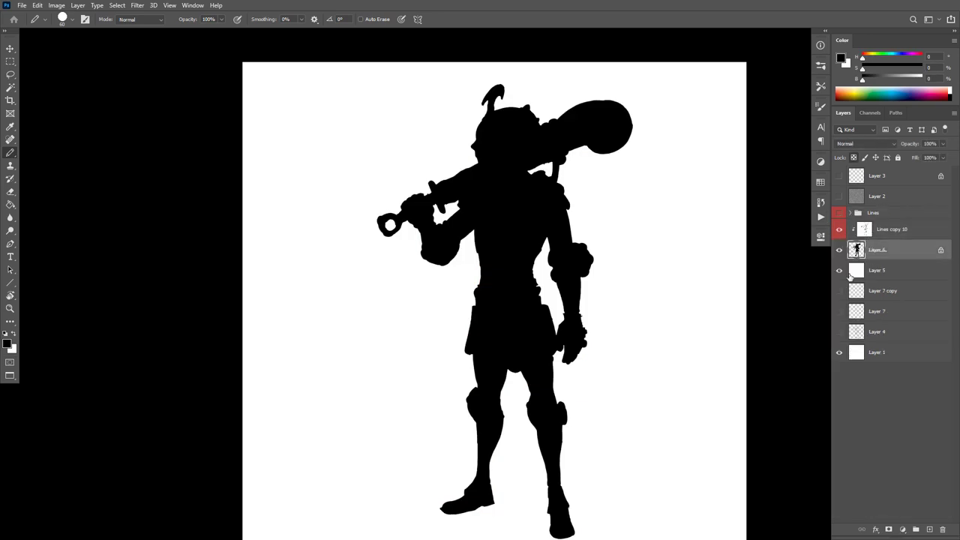
{"action": "left_click", "coordinate": [858, 275]}
{"action": "left_click", "coordinate": [859, 252]}
{"action": "left_click", "coordinate": [900, 80]}
{"action": "key", "text": "alt+BackSpace"}
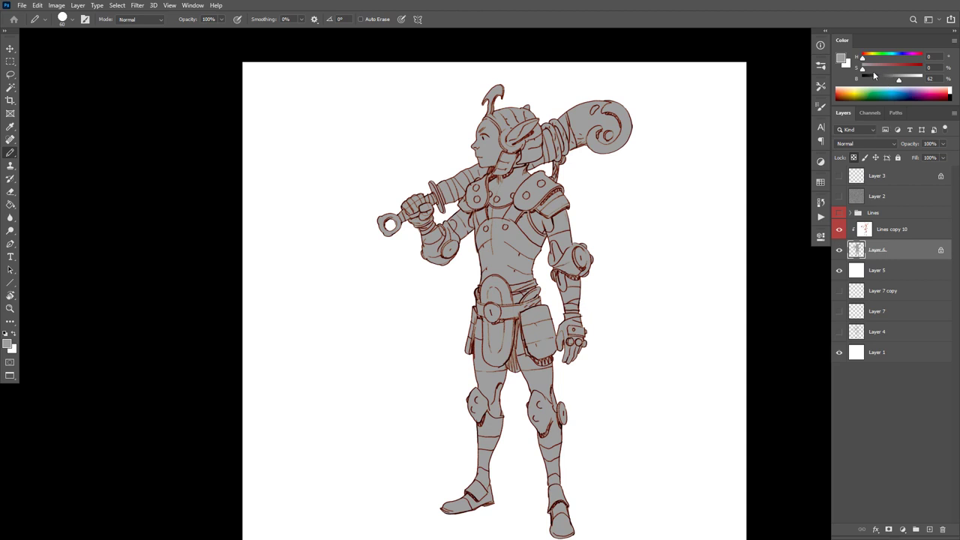
Refill the figure silhouette with a muted teal of hue 175, saturation 12% and brightness 43%.
{"action": "left_click", "coordinate": [876, 68]}
{"action": "left_click", "coordinate": [897, 80]}
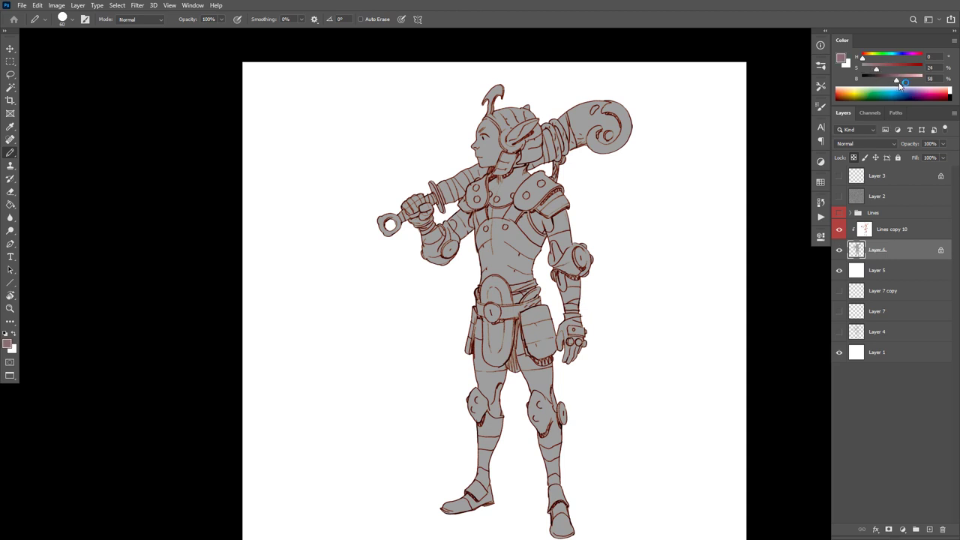
{"action": "left_click_drag", "start_coordinate": [895, 58], "coordinate": [872, 70]}
{"action": "left_click_drag", "start_coordinate": [897, 81], "coordinate": [888, 80]}
{"action": "key", "text": "alt+BackSpace"}
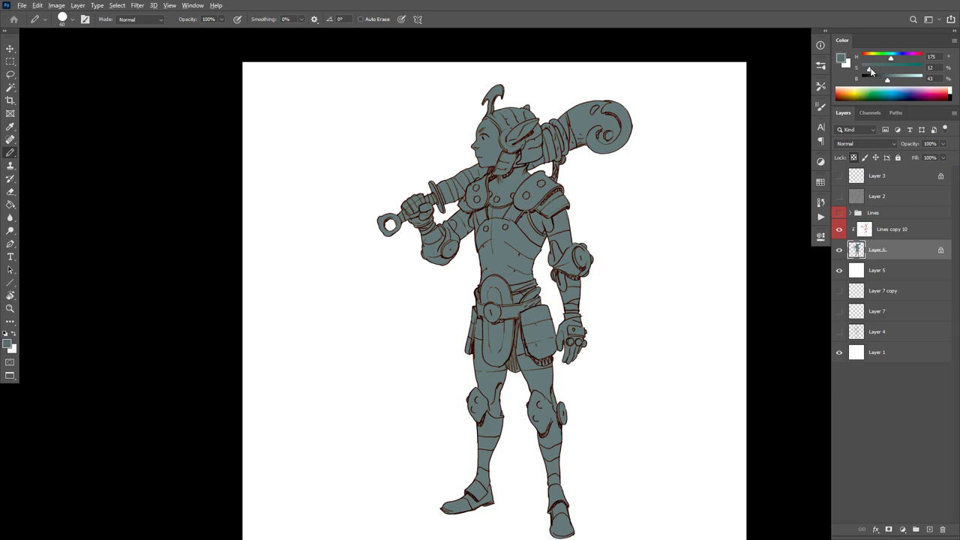
Add a layer above Layer 5 and fill it with the figure's sampled teal at 62% brightness.
{"action": "scroll", "coordinate": [542, 223], "scroll_direction": "up", "scroll_amount": 2}
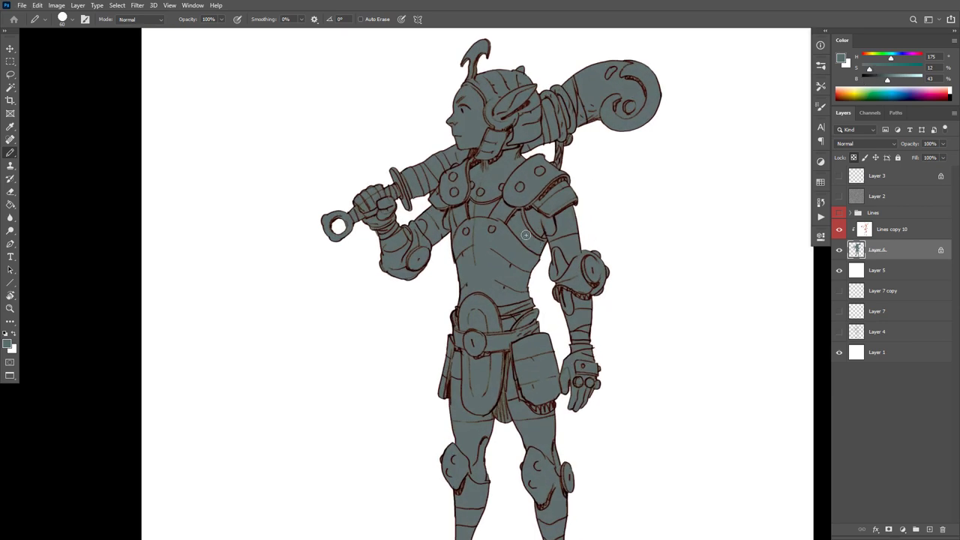
{"action": "left_click", "coordinate": [504, 172], "text": "alt"}
{"action": "left_click", "coordinate": [857, 271]}
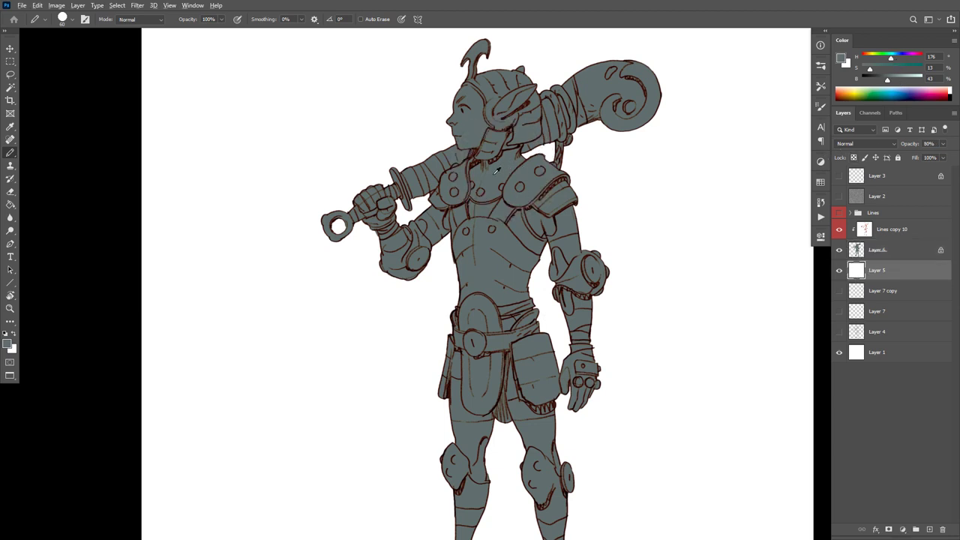
{"action": "key", "text": "x"}
{"action": "left_click_drag", "start_coordinate": [892, 84], "coordinate": [900, 81]}
{"action": "key", "text": "ctrl+shift+alt+n"}
{"action": "key", "text": "alt+BackSpace"}
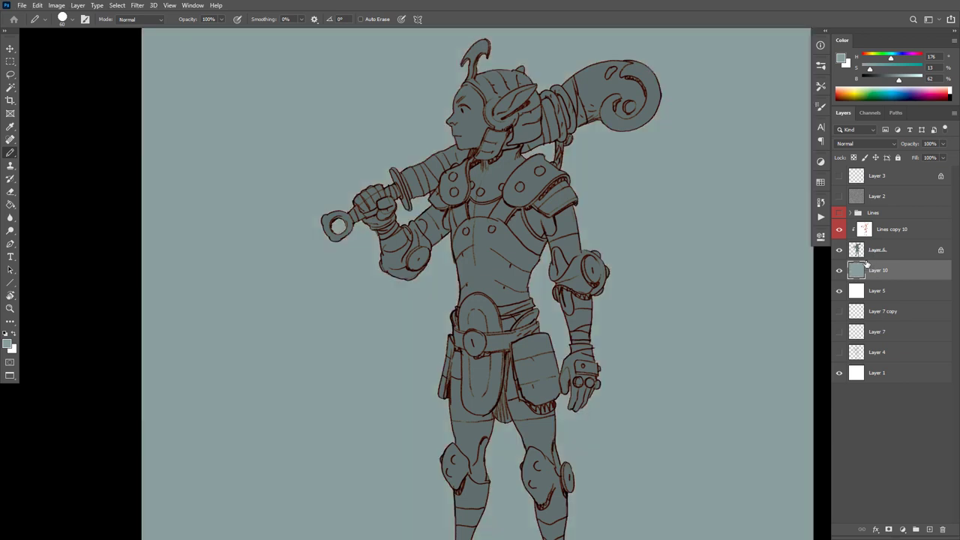
Lighten the background fill on Layer 10 to 74% brightness.
{"action": "left_click_drag", "start_coordinate": [703, 262], "coordinate": [705, 290]}
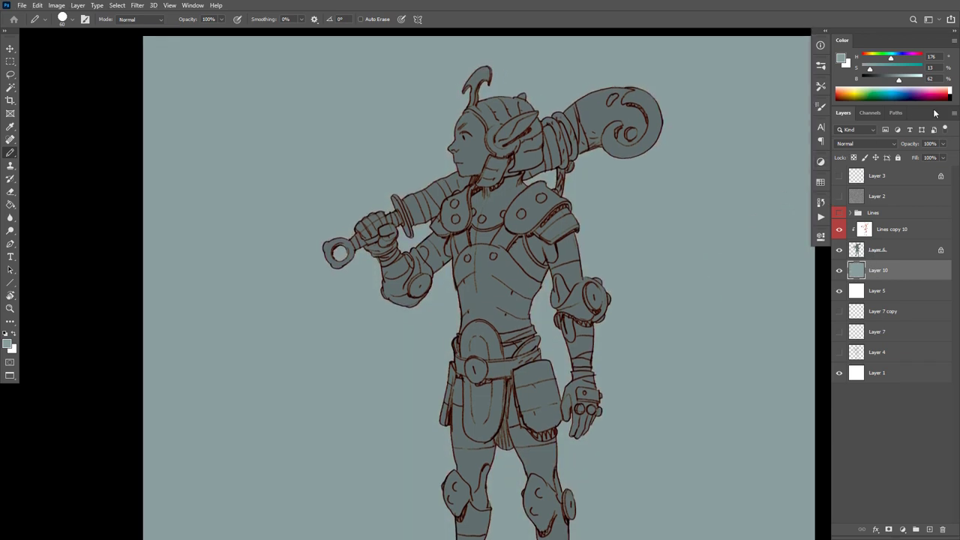
{"action": "left_click_drag", "start_coordinate": [902, 81], "coordinate": [903, 84]}
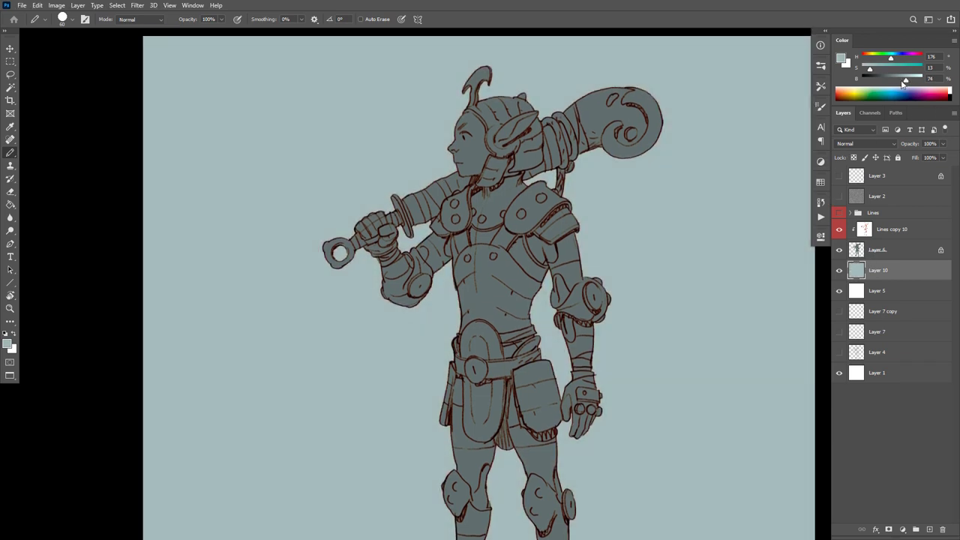
{"action": "scroll", "coordinate": [643, 296], "scroll_direction": "down", "scroll_amount": 4}
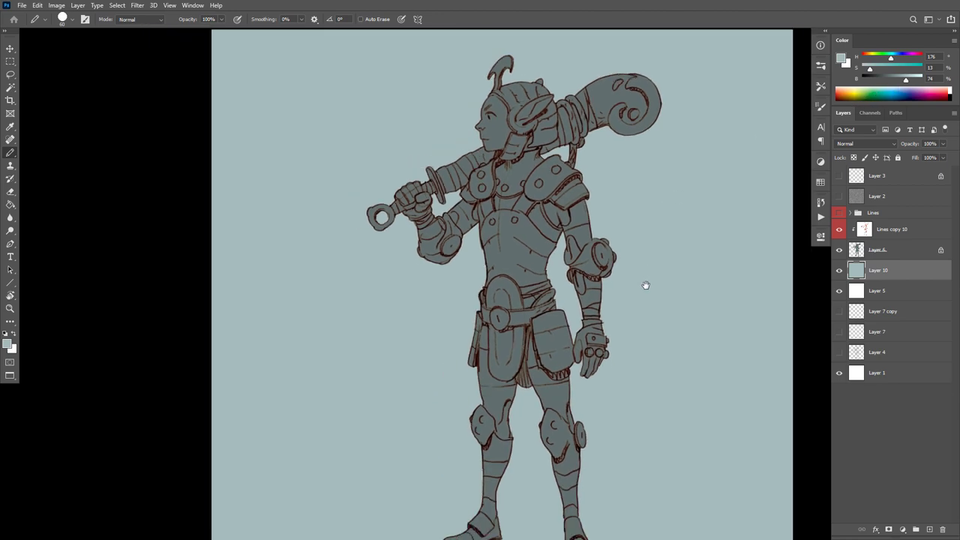
{"action": "left_click", "coordinate": [864, 291]}
{"action": "left_click", "coordinate": [864, 273]}
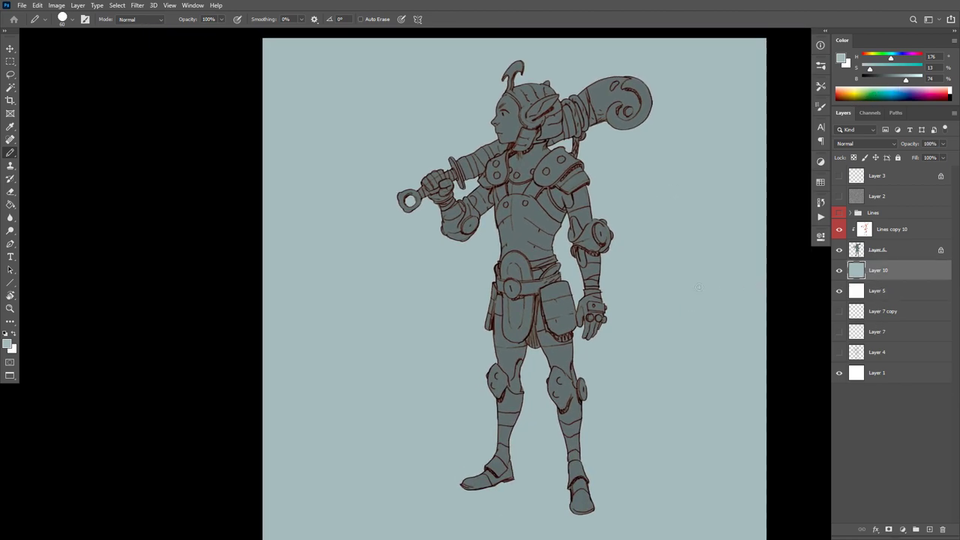
Add a layer above the background and paint a solid oval ground shadow beneath the feet at 53% brightness.
{"action": "key", "text": "ctrl+alt+shift+n"}
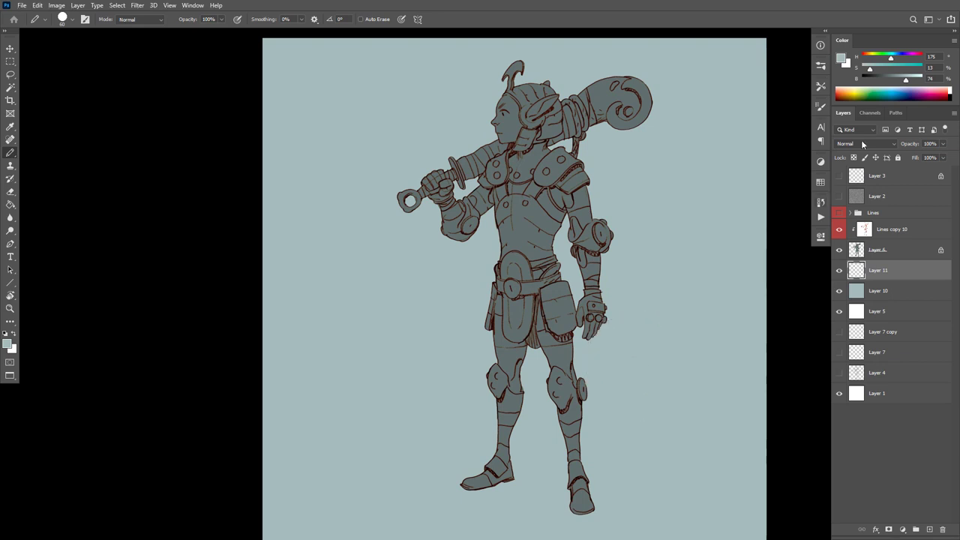
{"action": "left_click_drag", "start_coordinate": [906, 83], "coordinate": [892, 79]}
{"action": "mouse_move", "coordinate": [575, 479]}
{"action": "left_mouse_down"}
{"action": "mouse_move", "coordinate": [468, 485]}
{"action": "mouse_move", "coordinate": [525, 502]}
{"action": "mouse_move", "coordinate": [600, 494]}
{"action": "mouse_move", "coordinate": [558, 481]}
{"action": "mouse_move", "coordinate": [485, 495]}
{"action": "left_mouse_up"}
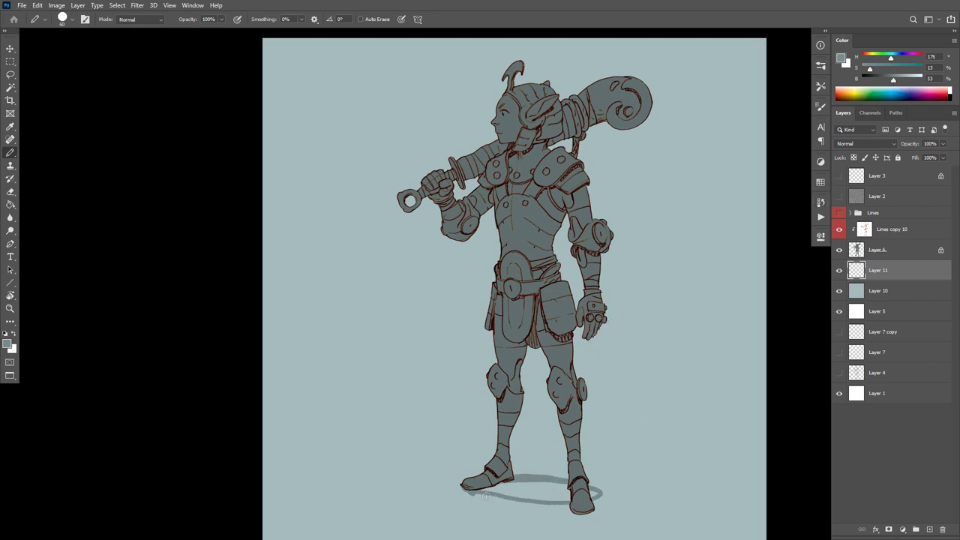
{"action": "left_click_drag", "start_coordinate": [547, 486], "coordinate": [600, 503]}
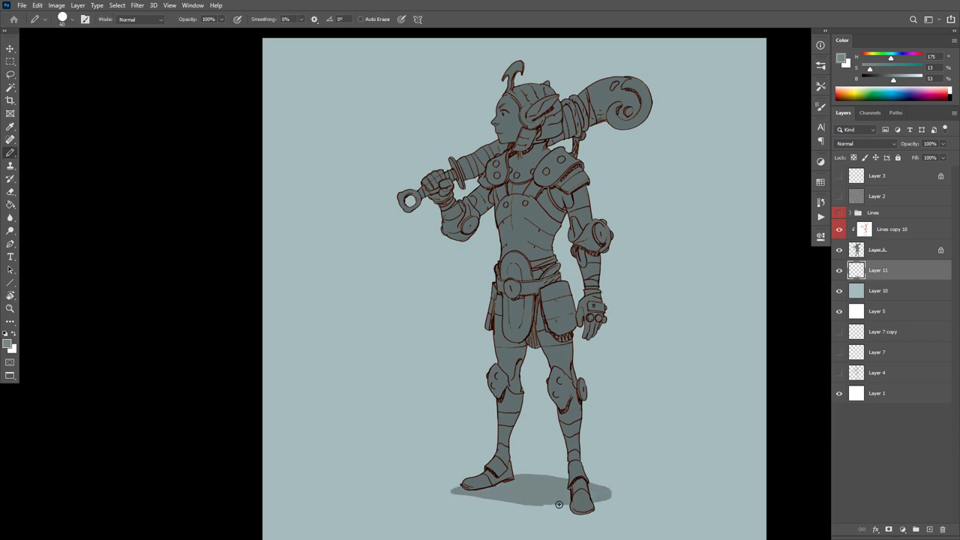
{"action": "left_click_drag", "start_coordinate": [457, 491], "coordinate": [553, 507]}
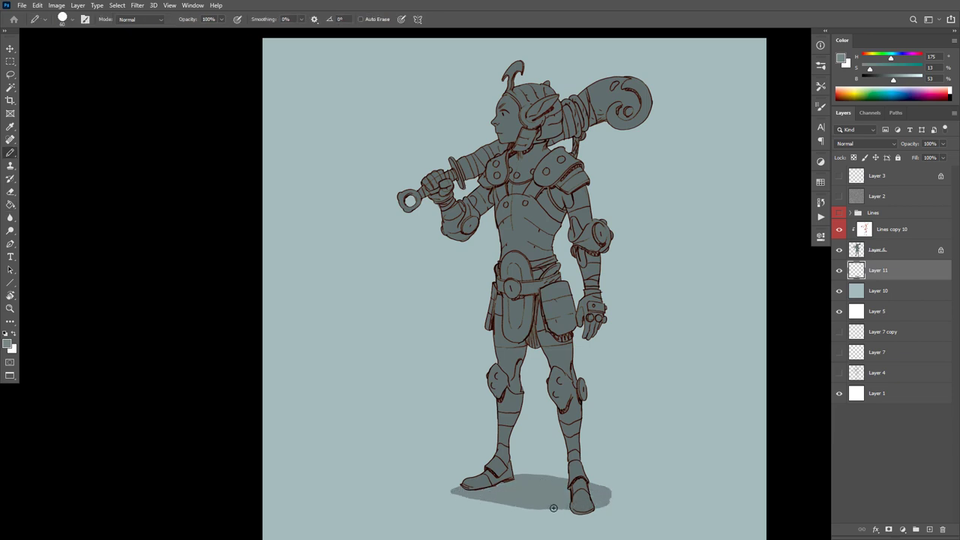
Extend the ground shadow around both feet with ragged, textured edges using the Brush Pencil - 01 preset.
{"action": "left_click_drag", "start_coordinate": [655, 425], "coordinate": [660, 405]}
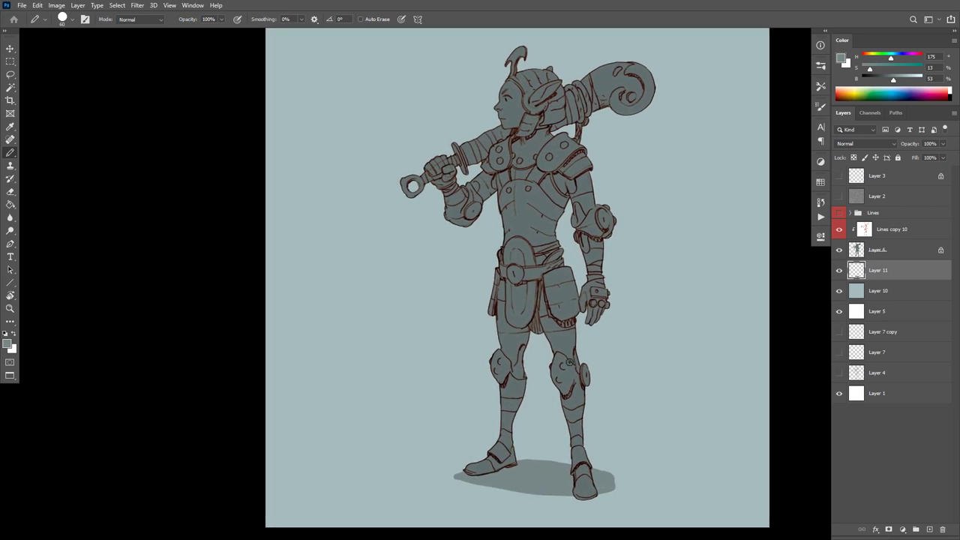
{"action": "left_click", "coordinate": [37, 21]}
{"action": "left_click", "coordinate": [91, 42]}
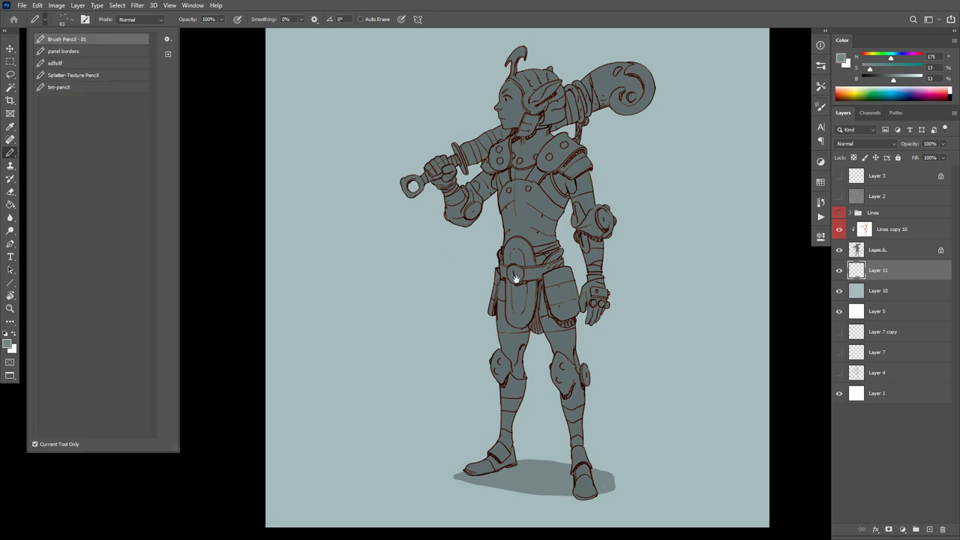
{"action": "left_click", "coordinate": [514, 279]}
{"action": "left_click_drag", "start_coordinate": [637, 364], "coordinate": [664, 325]}
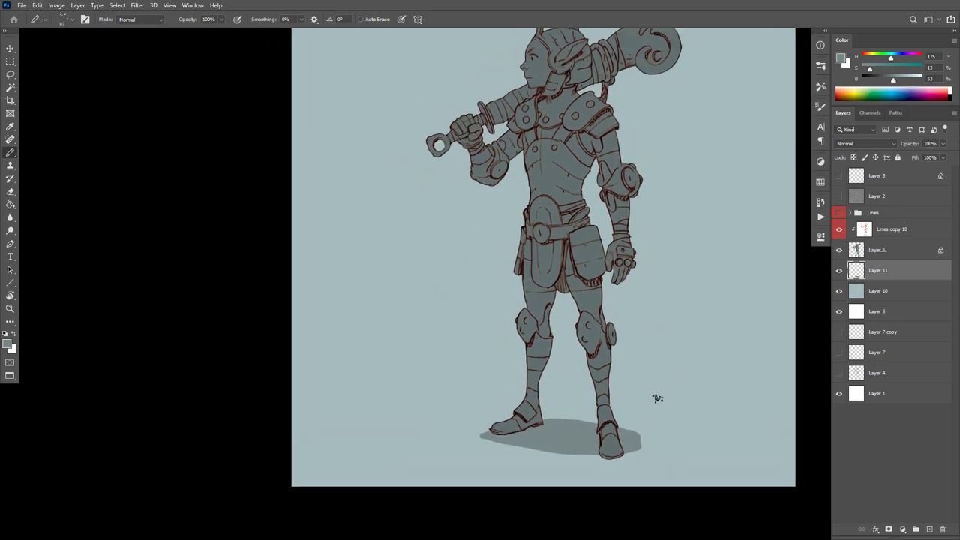
{"action": "mouse_move", "coordinate": [624, 430]}
{"action": "left_mouse_down"}
{"action": "mouse_move", "coordinate": [532, 419]}
{"action": "mouse_move", "coordinate": [498, 429]}
{"action": "mouse_move", "coordinate": [508, 440]}
{"action": "mouse_move", "coordinate": [616, 450]}
{"action": "left_mouse_up"}
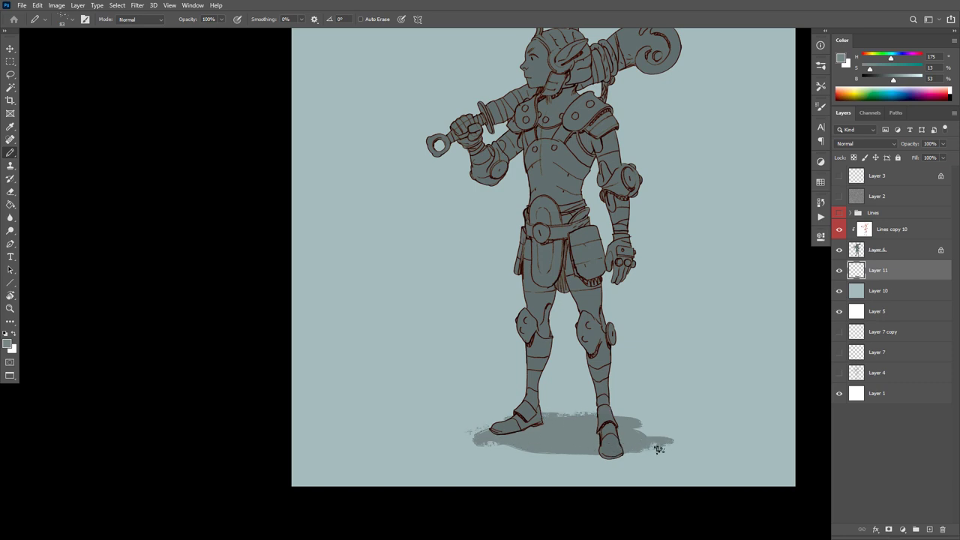
{"action": "left_click_drag", "start_coordinate": [659, 449], "coordinate": [602, 458]}
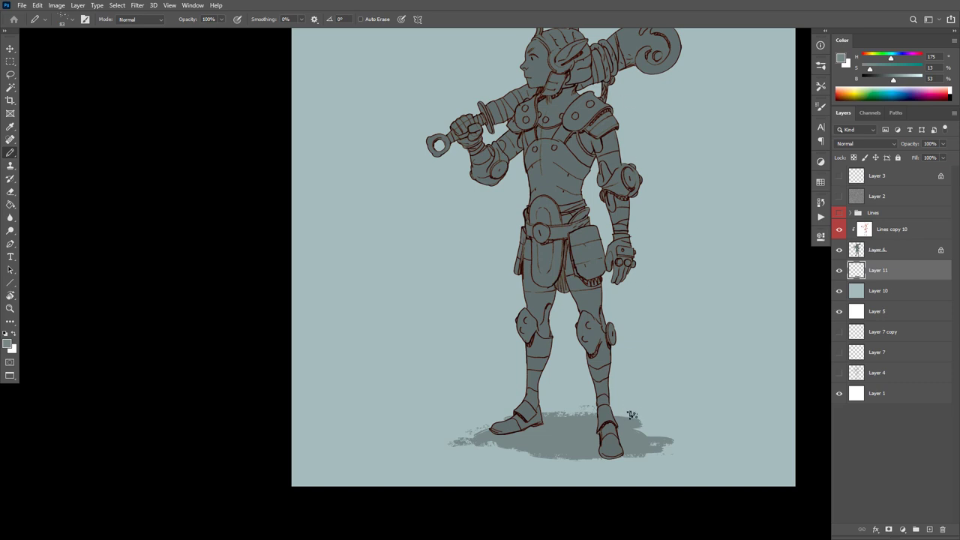
Lasso a wedge of the ground shadow beside the front foot's ankle, delete it and deselect.
{"action": "key", "text": "l"}
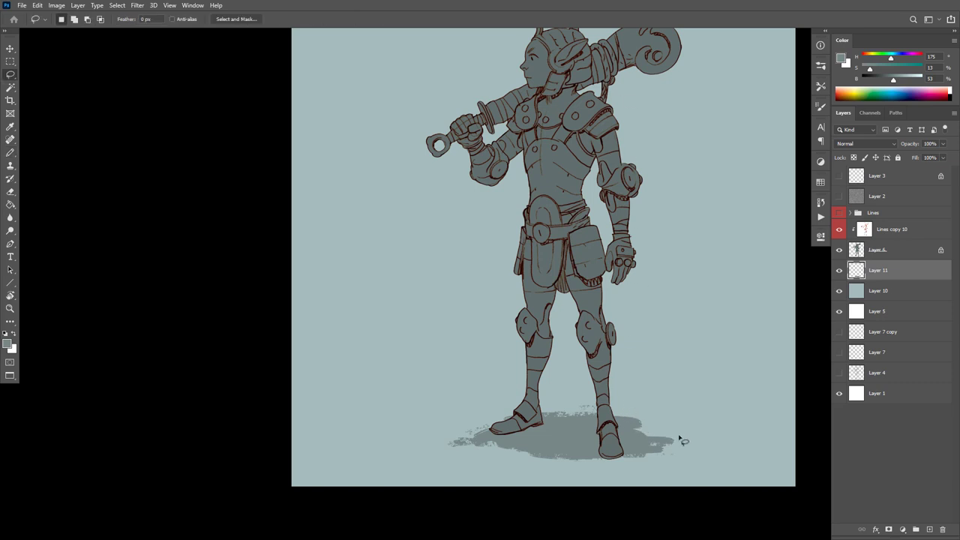
{"action": "left_click_drag", "start_coordinate": [707, 426], "coordinate": [709, 425]}
{"action": "key", "text": "Delete"}
{"action": "key", "text": "ctrl+d"}
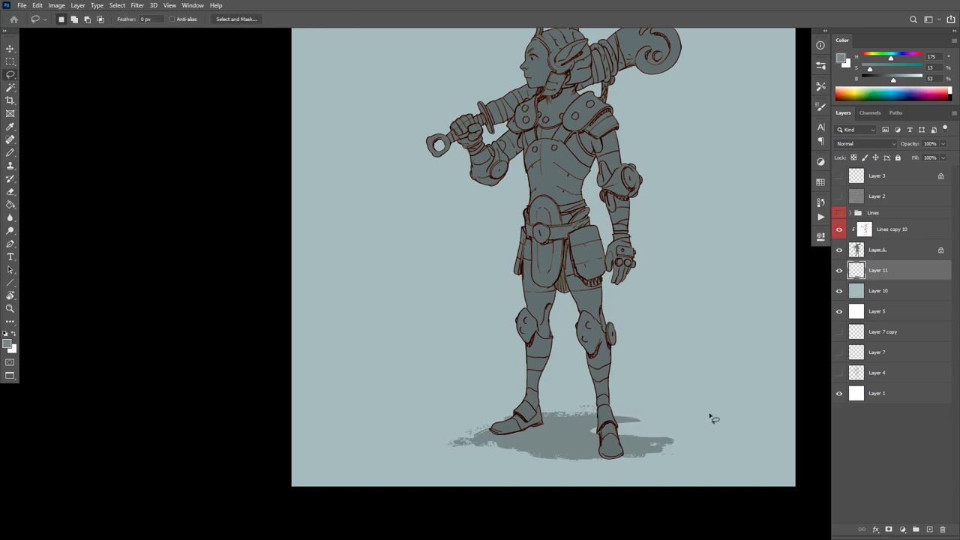
Scatter small ragged shadow patches around the ground shadow beyond both feet with the textured pencil brush.
{"action": "key", "text": "b"}
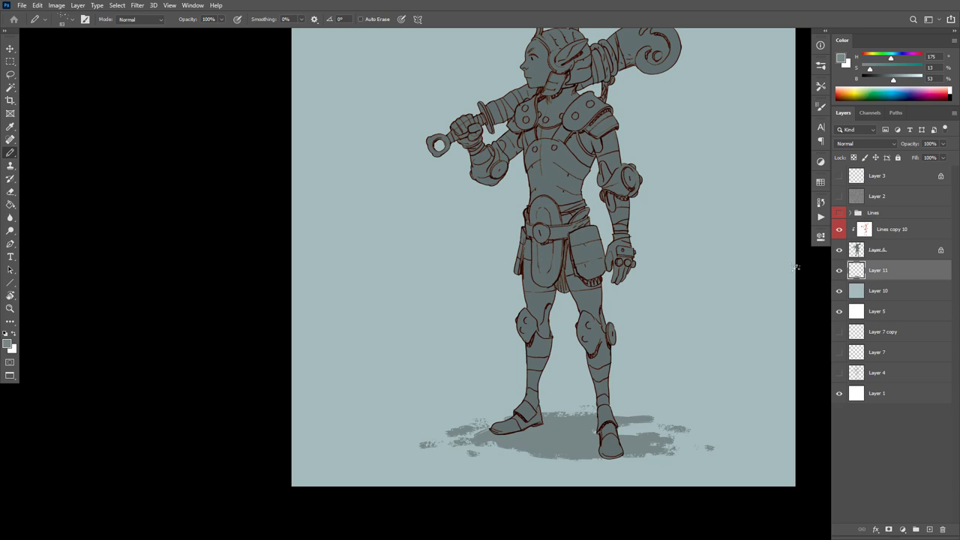
{"action": "left_click_drag", "start_coordinate": [628, 350], "coordinate": [620, 366]}
Add a layer above the ground shadow and paint broad vertical background strokes with a 700 px brush at 70% opacity and 53% brightness.
{"action": "key", "text": "ctrl+shift+alt+n"}
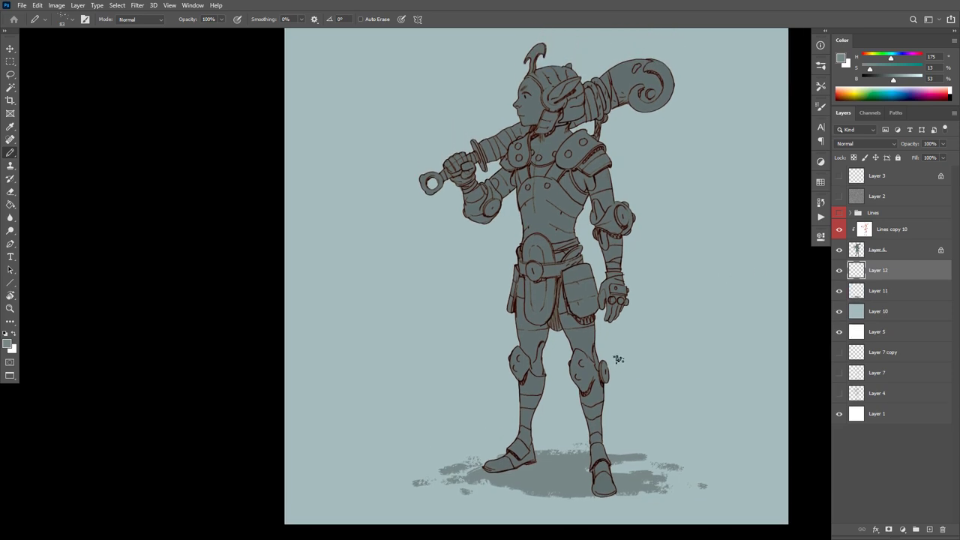
{"action": "left_click_drag", "start_coordinate": [650, 279], "coordinate": [639, 302]}
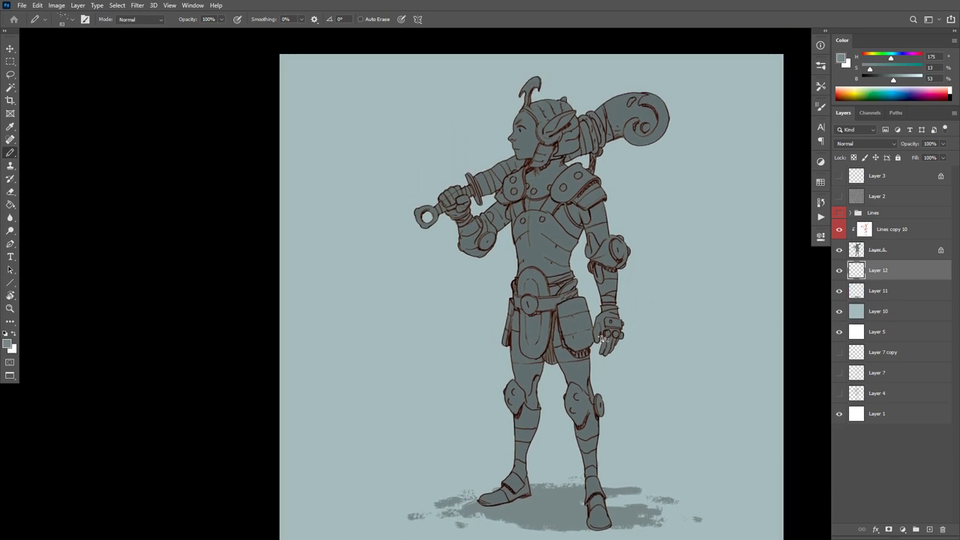
{"action": "left_click", "coordinate": [839, 271]}
{"action": "key", "text": "bracketright"}
{"action": "key", "text": "bracketright"}
{"action": "key", "text": "bracketright"}
{"action": "key", "text": "bracketright"}
{"action": "key", "text": "bracketright"}
{"action": "key", "text": "bracketright"}
{"action": "key", "text": "bracketright"}
{"action": "key", "text": "bracketright"}
{"action": "key", "text": "bracketright"}
{"action": "key", "text": "bracketright"}
{"action": "key", "text": "bracketright"}
{"action": "key", "text": "7"}
{"action": "mouse_move", "coordinate": [752, 91]}
{"action": "left_mouse_down"}
{"action": "mouse_move", "coordinate": [719, 49]}
{"action": "mouse_move", "coordinate": [697, 210]}
{"action": "mouse_move", "coordinate": [514, 86]}
{"action": "mouse_move", "coordinate": [435, 174]}
{"action": "mouse_move", "coordinate": [330, 82]}
{"action": "mouse_move", "coordinate": [315, 270]}
{"action": "mouse_move", "coordinate": [345, 341]}
{"action": "mouse_move", "coordinate": [431, 186]}
{"action": "mouse_move", "coordinate": [433, 257]}
{"action": "mouse_move", "coordinate": [353, 322]}
{"action": "mouse_move", "coordinate": [643, 140]}
{"action": "mouse_move", "coordinate": [742, 259]}
{"action": "mouse_move", "coordinate": [753, 446]}
{"action": "left_mouse_up"}
Streak the background with sampled light teal, then work darker sampled teal back in on both sides of the figure.
{"action": "left_click", "coordinate": [669, 421], "text": "alt"}
{"action": "mouse_move", "coordinate": [698, 338]}
{"action": "left_mouse_down"}
{"action": "mouse_move", "coordinate": [690, 223]}
{"action": "mouse_move", "coordinate": [655, 409]}
{"action": "mouse_move", "coordinate": [615, 210]}
{"action": "mouse_move", "coordinate": [487, 180]}
{"action": "mouse_move", "coordinate": [472, 311]}
{"action": "mouse_move", "coordinate": [418, 292]}
{"action": "mouse_move", "coordinate": [401, 308]}
{"action": "mouse_move", "coordinate": [424, 161]}
{"action": "mouse_move", "coordinate": [461, 87]}
{"action": "mouse_move", "coordinate": [431, 87]}
{"action": "mouse_move", "coordinate": [382, 332]}
{"action": "mouse_move", "coordinate": [343, 397]}
{"action": "mouse_move", "coordinate": [360, 369]}
{"action": "left_mouse_up"}
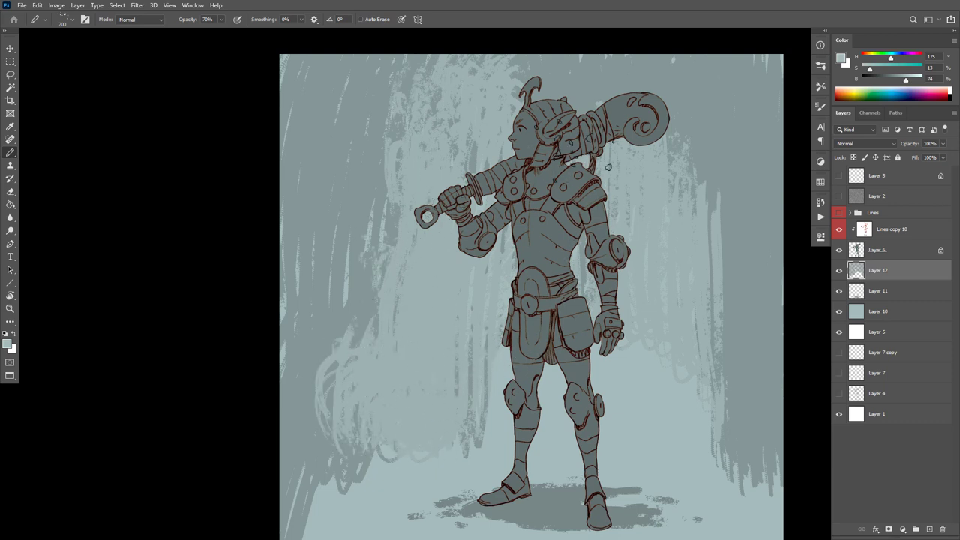
{"action": "left_click", "coordinate": [602, 73], "text": "alt"}
{"action": "mouse_move", "coordinate": [525, 75]}
{"action": "left_mouse_down"}
{"action": "mouse_move", "coordinate": [407, 255]}
{"action": "mouse_move", "coordinate": [504, 285]}
{"action": "mouse_move", "coordinate": [430, 310]}
{"action": "mouse_move", "coordinate": [352, 428]}
{"action": "mouse_move", "coordinate": [418, 412]}
{"action": "left_mouse_up"}
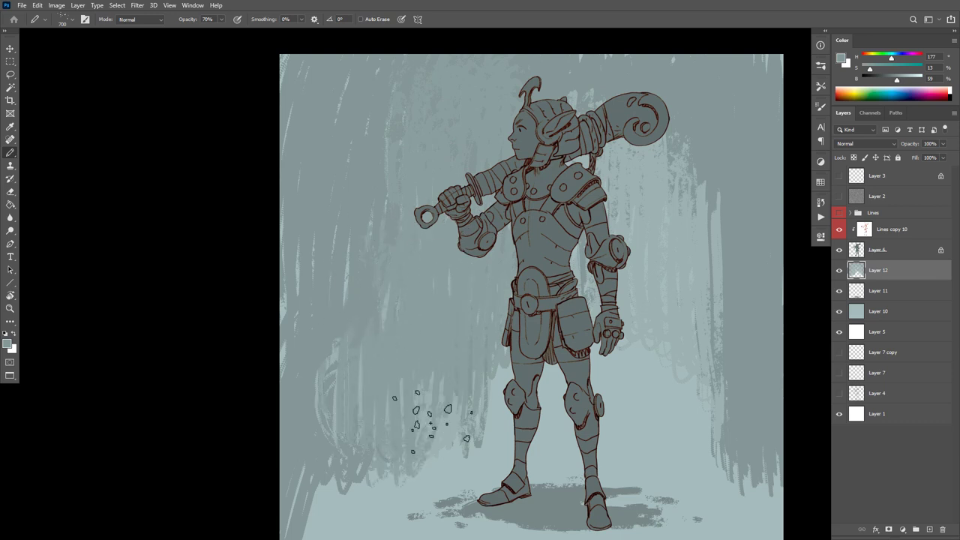
{"action": "left_click", "coordinate": [721, 155], "text": "alt"}
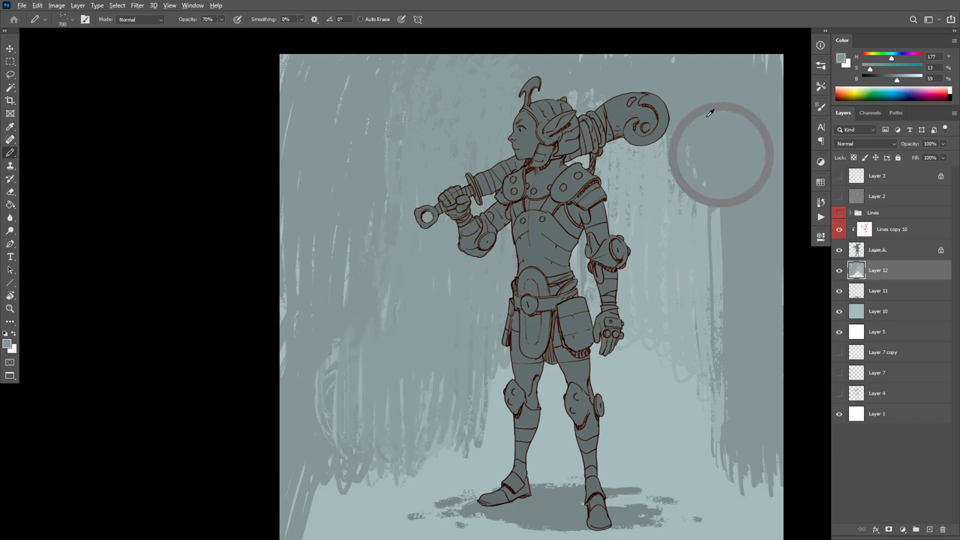
{"action": "mouse_move", "coordinate": [718, 158]}
{"action": "left_mouse_down"}
{"action": "mouse_move", "coordinate": [684, 103]}
{"action": "mouse_move", "coordinate": [632, 160]}
{"action": "mouse_move", "coordinate": [722, 265]}
{"action": "mouse_move", "coordinate": [705, 308]}
{"action": "left_mouse_up"}
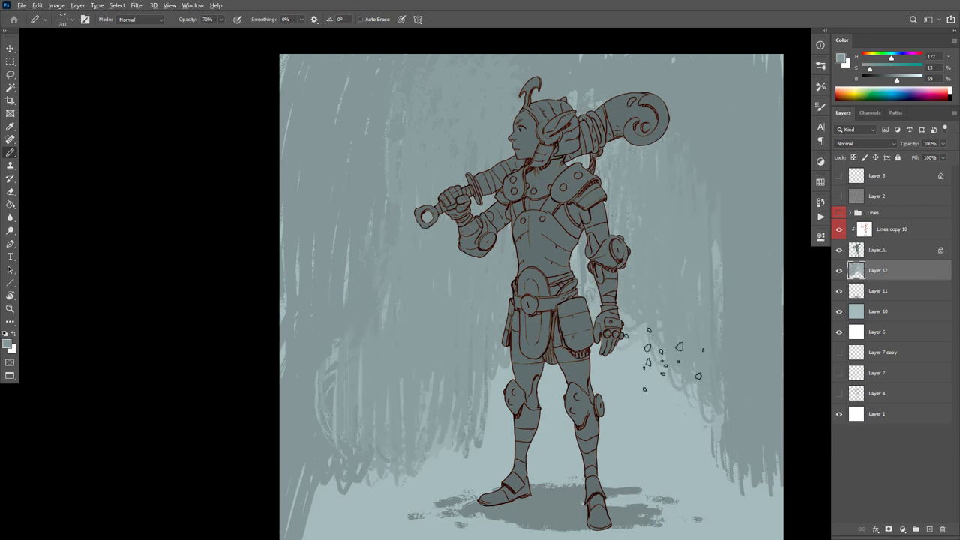
{"action": "left_click_drag", "start_coordinate": [639, 322], "coordinate": [631, 265]}
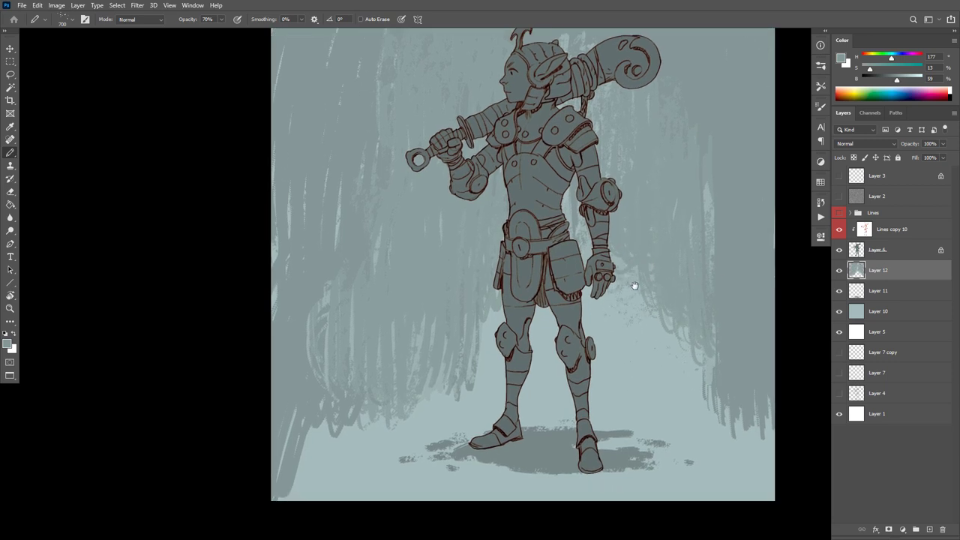
Break up the background's dark lower edge behind the lowered hand with sampled light and mid teal textured strokes.
{"action": "left_click", "coordinate": [651, 366], "text": "alt"}
{"action": "mouse_move", "coordinate": [724, 353]}
{"action": "left_mouse_down"}
{"action": "mouse_move", "coordinate": [748, 373]}
{"action": "mouse_move", "coordinate": [753, 352]}
{"action": "left_mouse_up"}
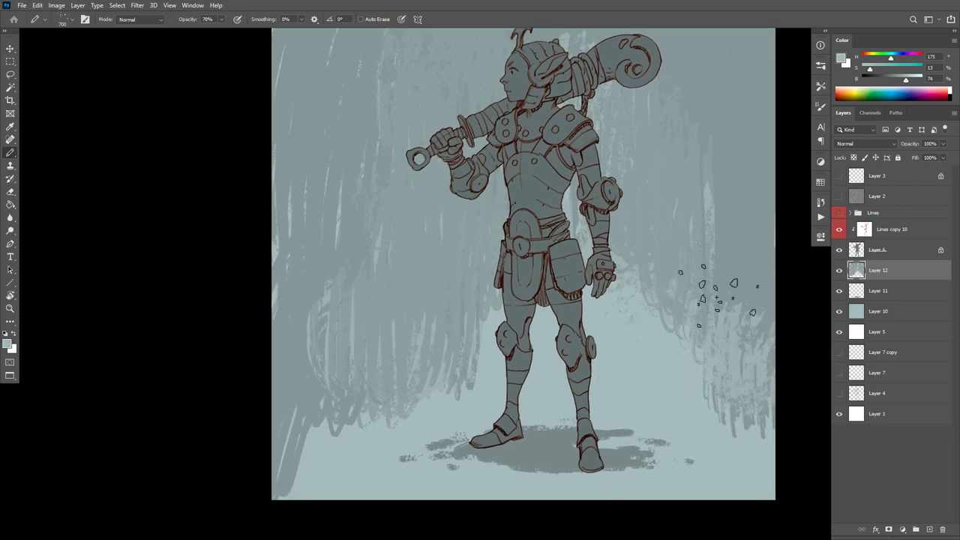
{"action": "left_click", "coordinate": [726, 294], "text": "alt"}
{"action": "mouse_move", "coordinate": [745, 410]}
{"action": "left_mouse_down"}
{"action": "mouse_move", "coordinate": [724, 361]}
{"action": "mouse_move", "coordinate": [720, 398]}
{"action": "mouse_move", "coordinate": [743, 378]}
{"action": "mouse_move", "coordinate": [731, 414]}
{"action": "mouse_move", "coordinate": [708, 405]}
{"action": "mouse_move", "coordinate": [726, 379]}
{"action": "mouse_move", "coordinate": [668, 298]}
{"action": "mouse_move", "coordinate": [662, 239]}
{"action": "mouse_move", "coordinate": [728, 288]}
{"action": "mouse_move", "coordinate": [684, 231]}
{"action": "mouse_move", "coordinate": [640, 221]}
{"action": "mouse_move", "coordinate": [662, 274]}
{"action": "mouse_move", "coordinate": [745, 286]}
{"action": "mouse_move", "coordinate": [691, 208]}
{"action": "mouse_move", "coordinate": [709, 293]}
{"action": "left_mouse_up"}
Texture the background's dark lower edge on the club-grip side and cover the bottom corner streaks using sampled light and dark teal.
{"action": "left_click", "coordinate": [677, 388], "text": "alt"}
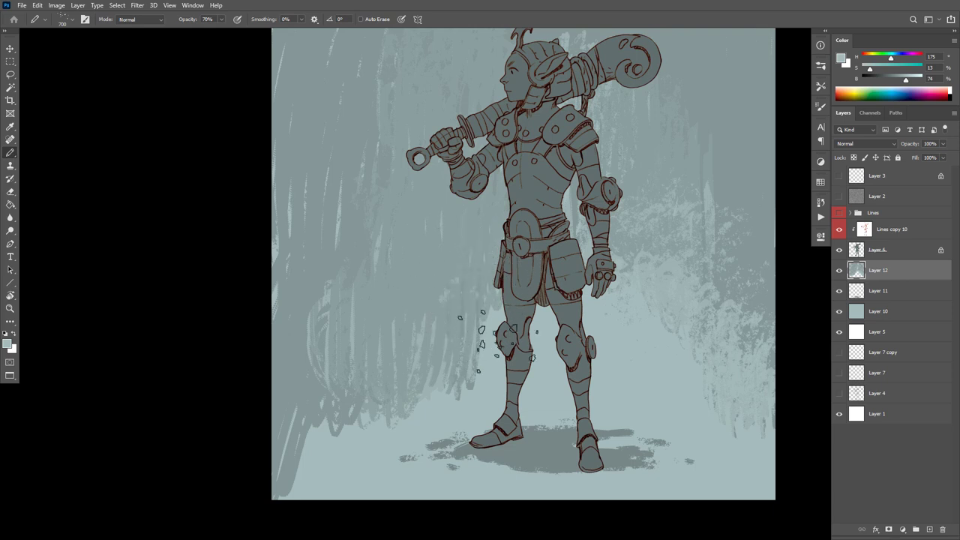
{"action": "mouse_move", "coordinate": [373, 377]}
{"action": "left_mouse_down"}
{"action": "mouse_move", "coordinate": [290, 450]}
{"action": "mouse_move", "coordinate": [322, 375]}
{"action": "left_mouse_up"}
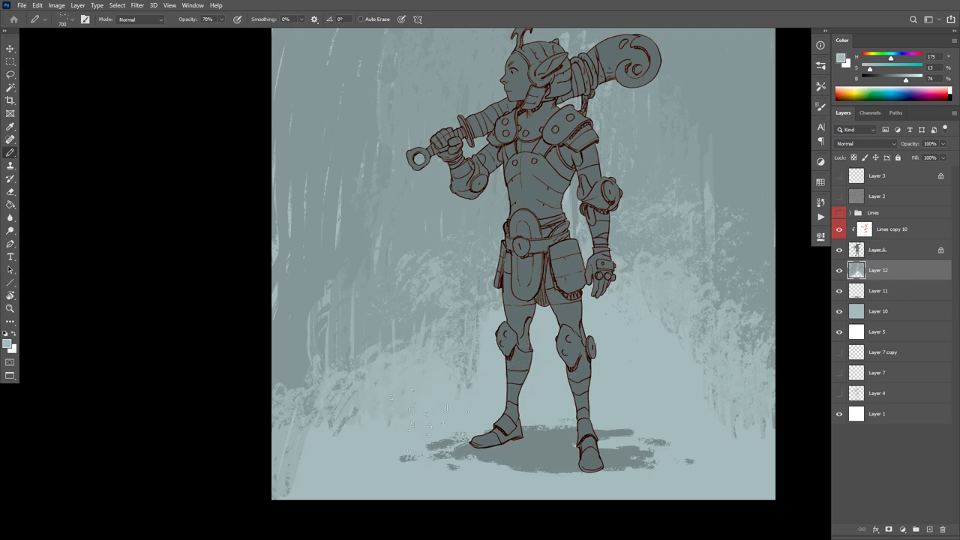
{"action": "left_click", "coordinate": [326, 257], "text": "alt"}
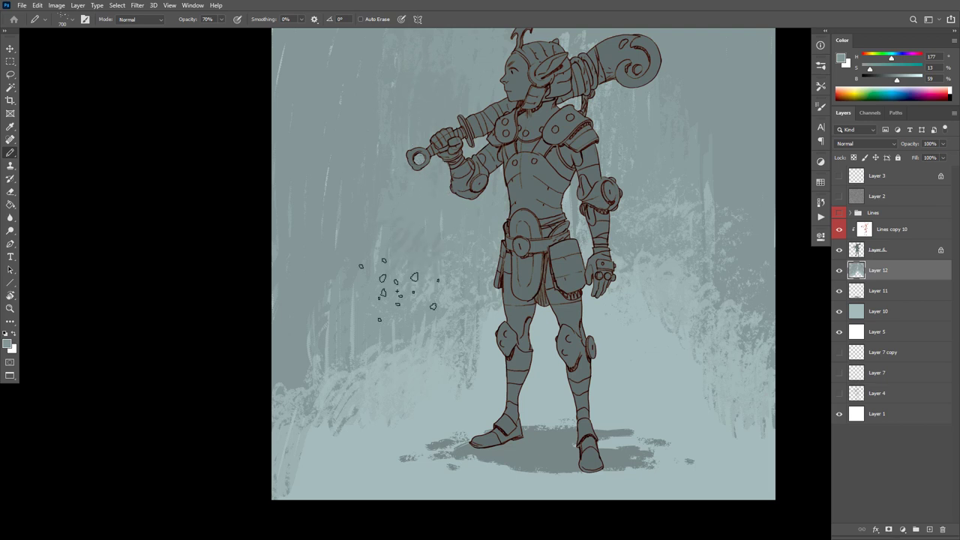
{"action": "left_click", "coordinate": [330, 450], "text": "alt"}
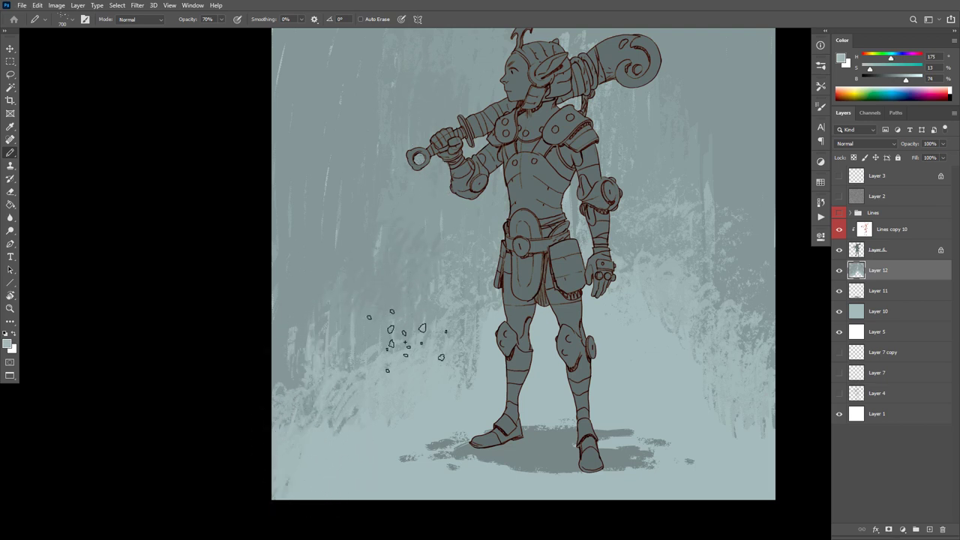
Brighten the background behind the lower legs with teal strokes at 80% brightness.
{"action": "left_click", "coordinate": [909, 80]}
{"action": "left_click", "coordinate": [622, 379]}
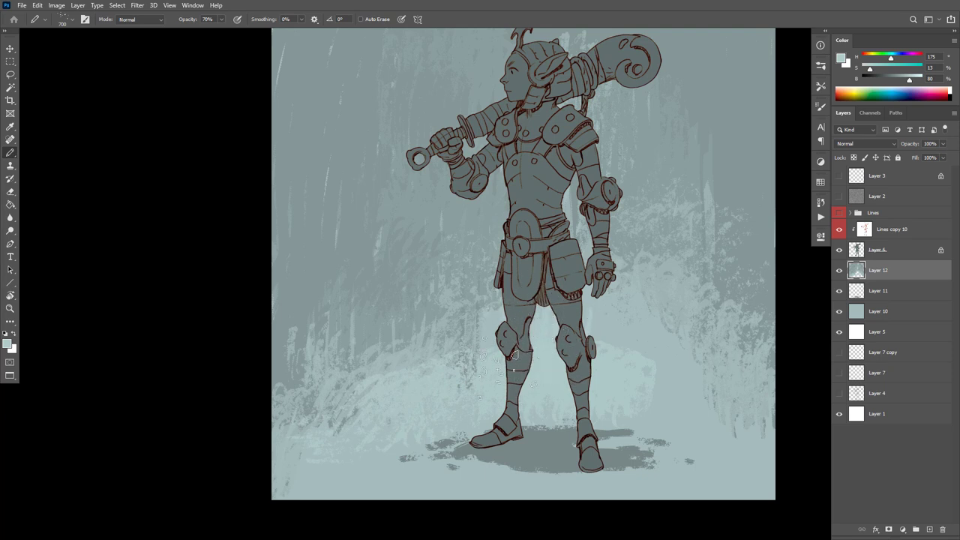
{"action": "mouse_move", "coordinate": [492, 366]}
{"action": "left_mouse_down"}
{"action": "mouse_move", "coordinate": [438, 348]}
{"action": "mouse_move", "coordinate": [419, 369]}
{"action": "left_mouse_up"}
Blend the textured light-dark transition beside the legs using sampled teals at 76% and 60% brightness.
{"action": "left_click", "coordinate": [495, 321], "text": "alt"}
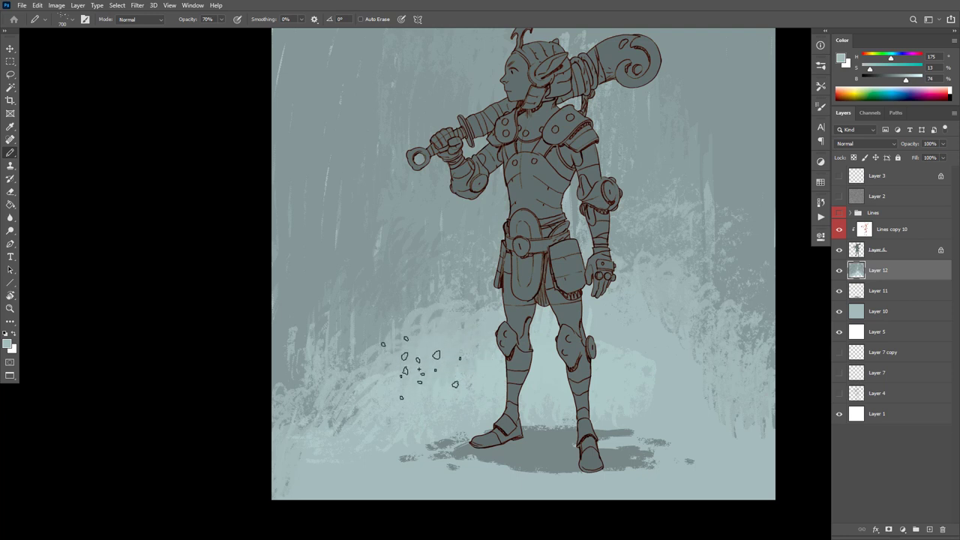
{"action": "left_click", "coordinate": [413, 285], "text": "alt"}
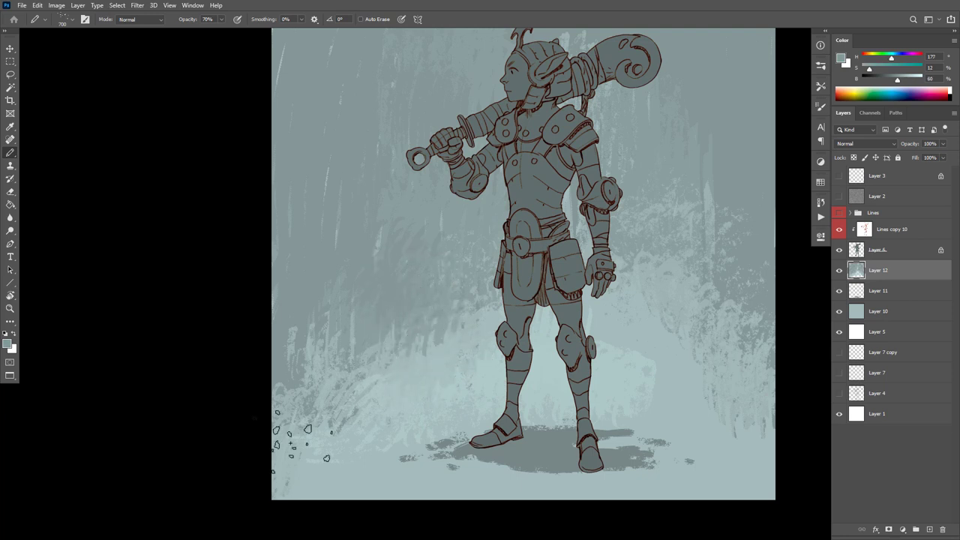
{"action": "mouse_move", "coordinate": [616, 334]}
{"action": "left_mouse_down"}
{"action": "mouse_move", "coordinate": [626, 343]}
{"action": "mouse_move", "coordinate": [612, 333]}
{"action": "left_mouse_up"}
{"action": "scroll", "coordinate": [612, 333], "scroll_direction": "up", "scroll_amount": 2}
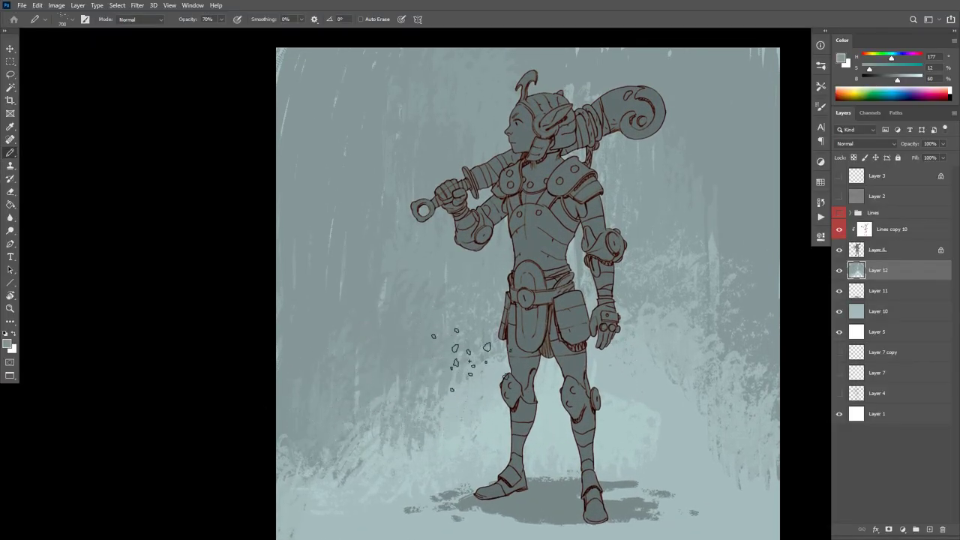
{"action": "left_click_drag", "start_coordinate": [662, 339], "coordinate": [658, 334]}
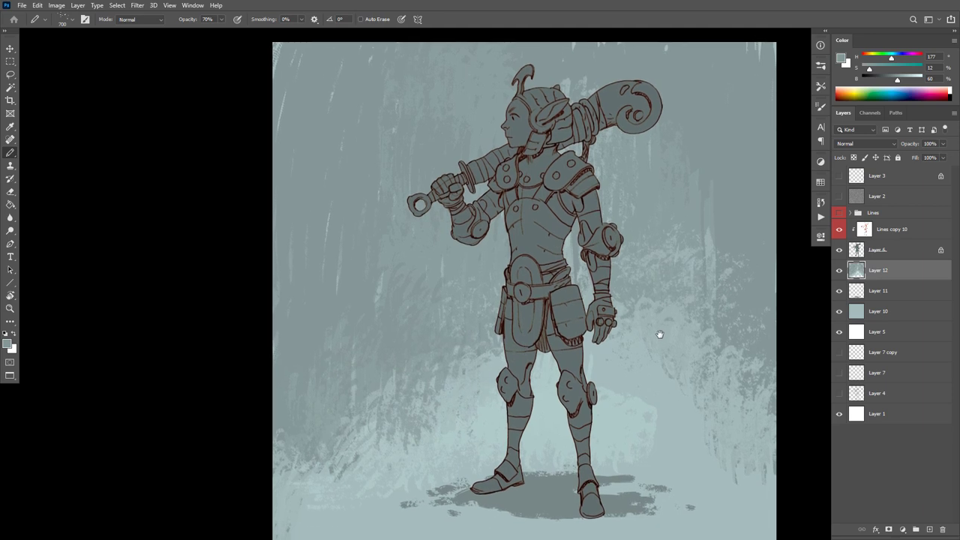
Paint light streaks across the foreground ground with a 300 px brush in sampled teal at 78% brightness.
{"action": "left_click", "coordinate": [559, 436], "text": "alt"}
{"action": "left_click_drag", "start_coordinate": [623, 387], "coordinate": [642, 337]}
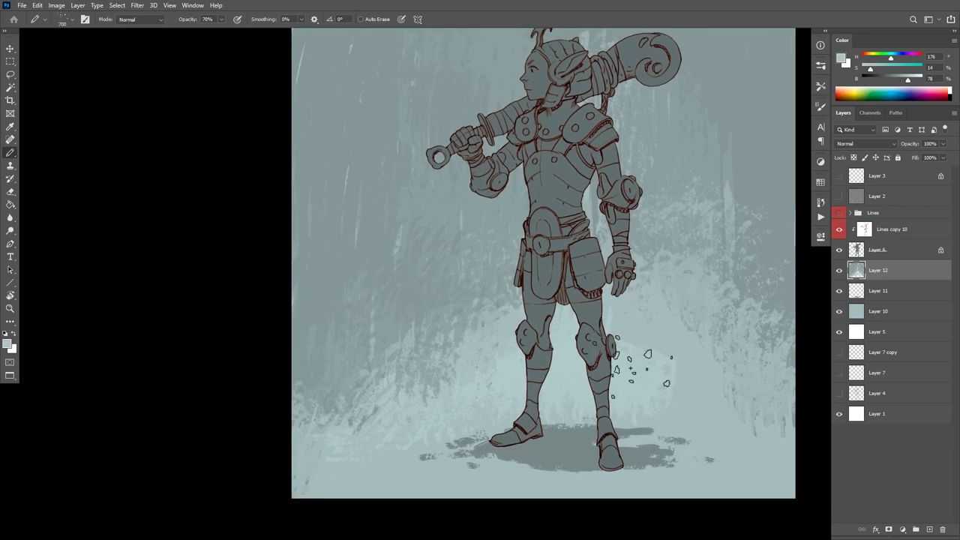
{"action": "key", "text": "["}
{"action": "key", "text": "["}
{"action": "key", "text": "["}
{"action": "key", "text": "["}
{"action": "key", "text": "["}
{"action": "key", "text": "["}
{"action": "left_click_drag", "start_coordinate": [493, 471], "coordinate": [486, 483]}
Move Layer 11 above Layer 12 and extend the light ground around the shadow on Layer 12 with teal at 78% brightness.
{"action": "left_click_drag", "start_coordinate": [876, 296], "coordinate": [878, 261]}
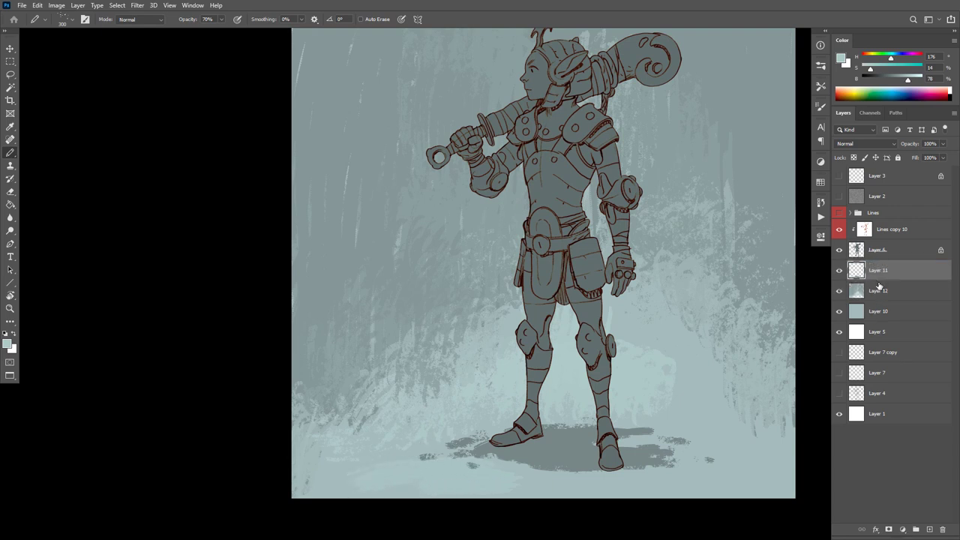
{"action": "left_click", "coordinate": [881, 293]}
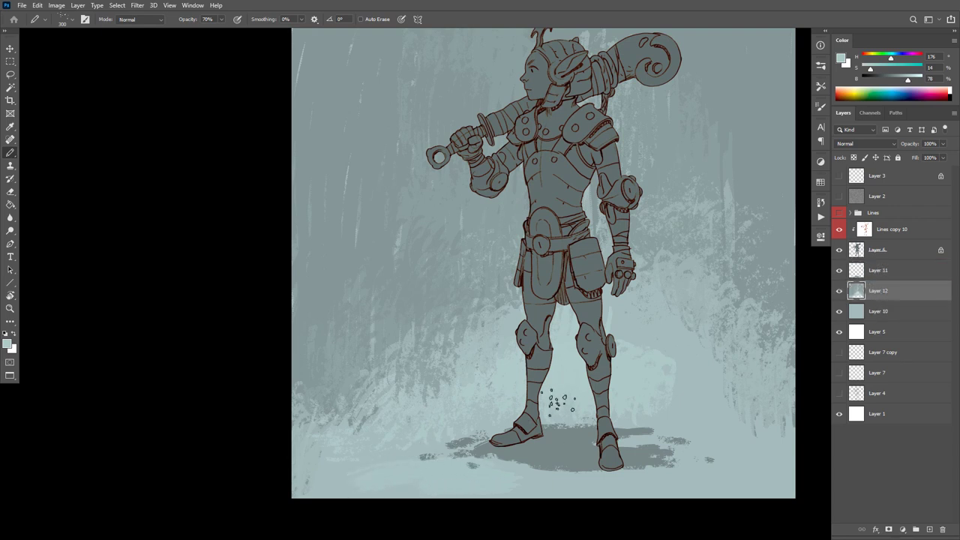
{"action": "left_click", "coordinate": [568, 396], "text": "alt"}
{"action": "left_click", "coordinate": [575, 382], "text": "alt"}
{"action": "mouse_move", "coordinate": [660, 449]}
{"action": "left_mouse_down"}
{"action": "mouse_move", "coordinate": [771, 455]}
{"action": "mouse_move", "coordinate": [668, 440]}
{"action": "mouse_move", "coordinate": [737, 456]}
{"action": "mouse_move", "coordinate": [703, 443]}
{"action": "left_mouse_up"}
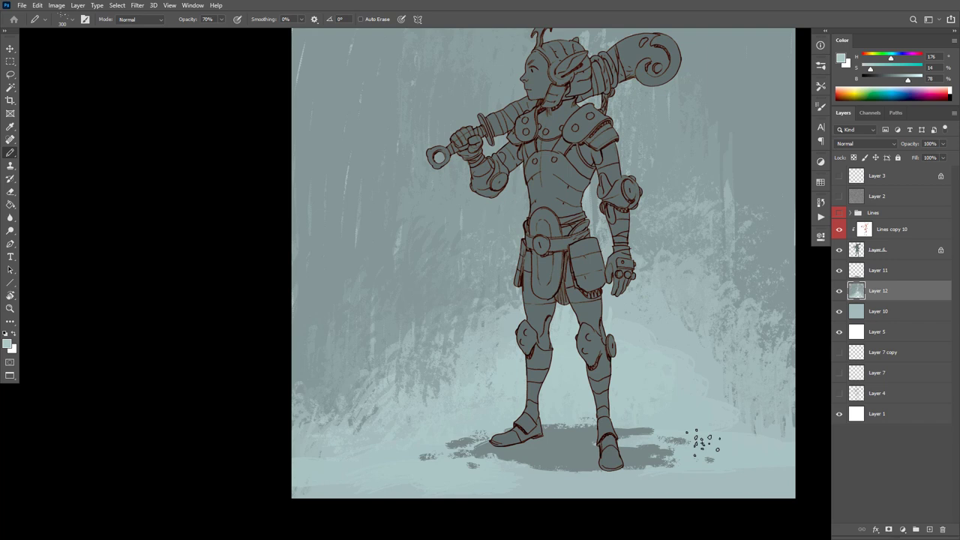
Paint cloudy lighter patches on both sides of the upper background at 50% opacity with sampled teal at 71% brightness.
{"action": "left_click", "coordinate": [678, 281], "text": "alt"}
{"action": "left_click_drag", "start_coordinate": [686, 266], "coordinate": [681, 168], "text": "alt"}
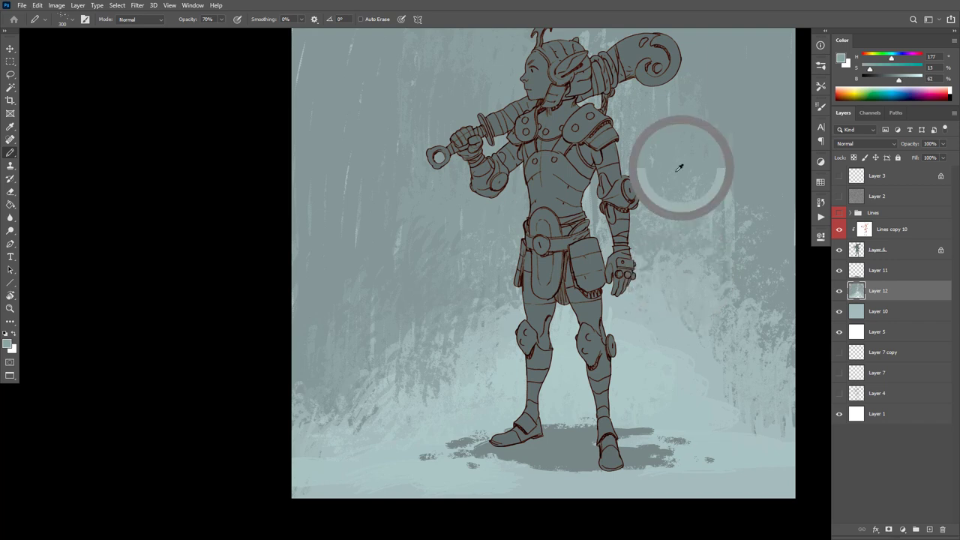
{"action": "left_click", "coordinate": [672, 268], "text": "alt"}
{"action": "key", "text": "ctrl+z"}
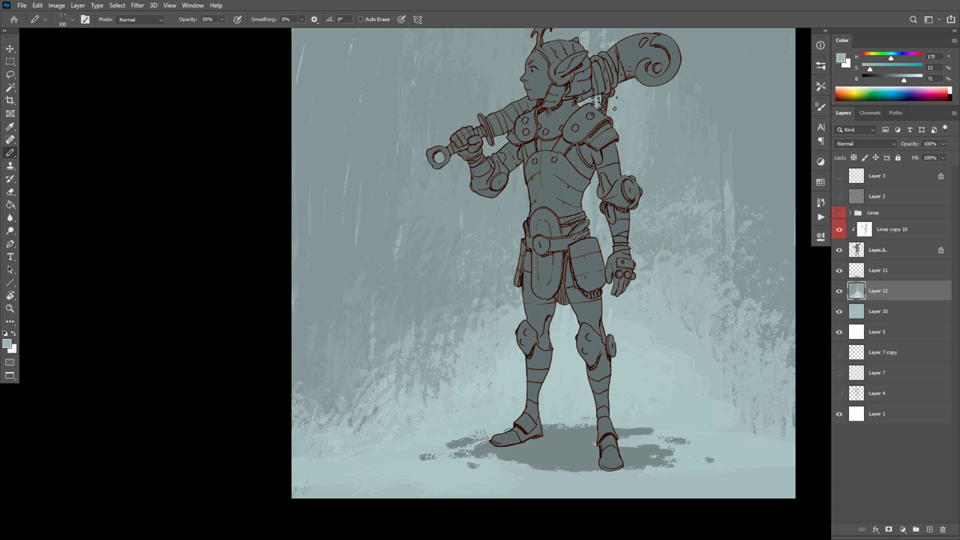
{"action": "left_click_drag", "start_coordinate": [691, 175], "coordinate": [699, 238]}
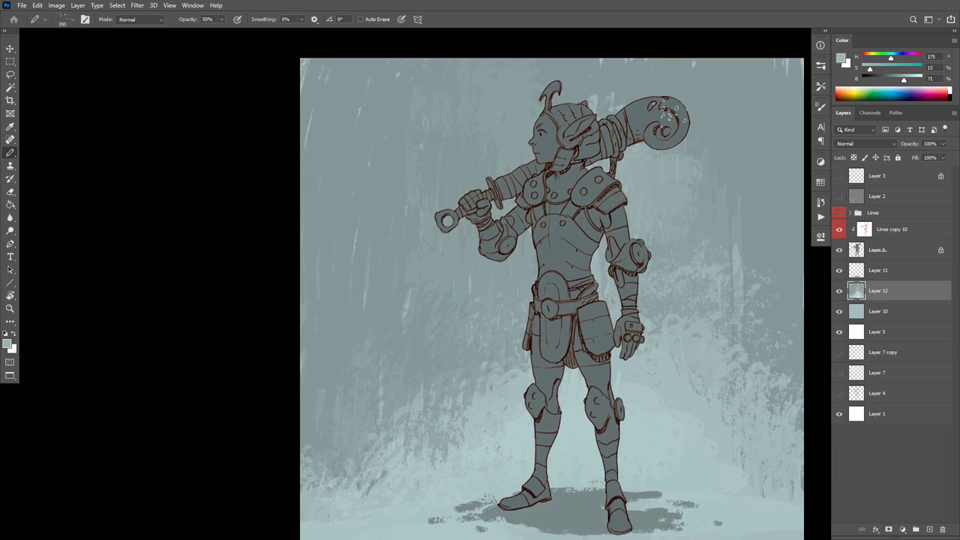
{"action": "left_click_drag", "start_coordinate": [703, 100], "coordinate": [677, 88]}
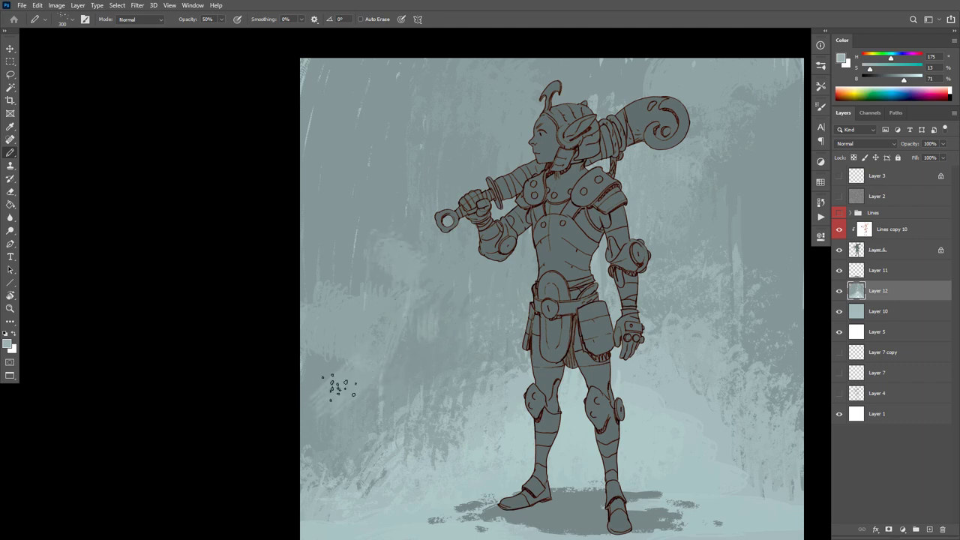
Rework the cloudy patches below the club grip with sampled darker teals at 100% opacity.
{"action": "left_click", "coordinate": [412, 361], "text": "alt"}
{"action": "key", "text": "0"}
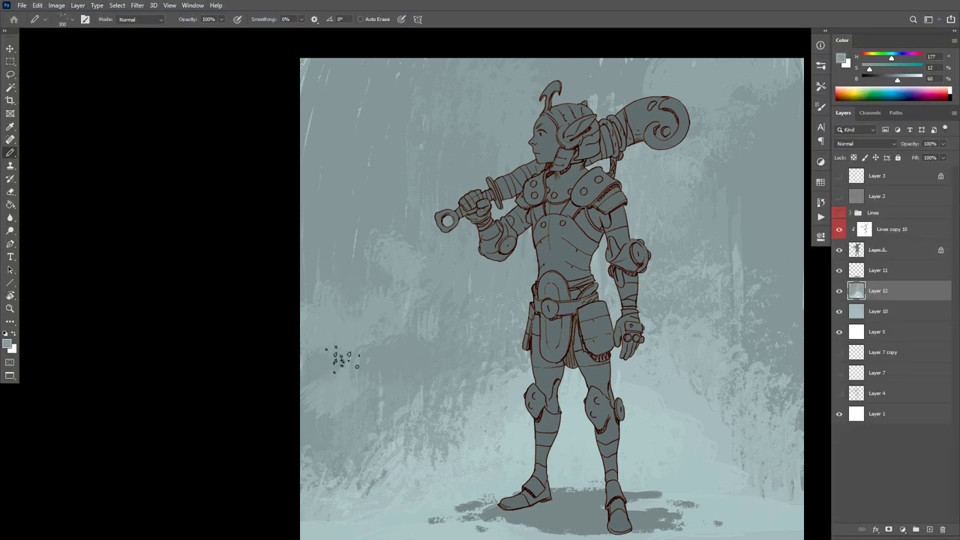
{"action": "left_click", "coordinate": [368, 325], "text": "alt"}
{"action": "left_click_drag", "start_coordinate": [704, 353], "coordinate": [700, 341]}
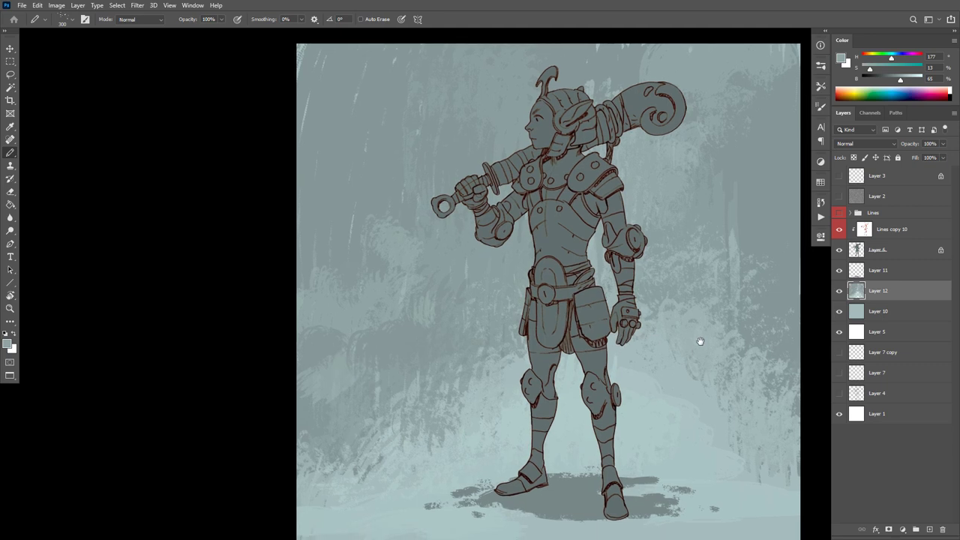
Add a layer mask to Layer 11 and fade the middle of the ground shadow with a large soft eraser.
{"action": "left_click", "coordinate": [882, 271]}
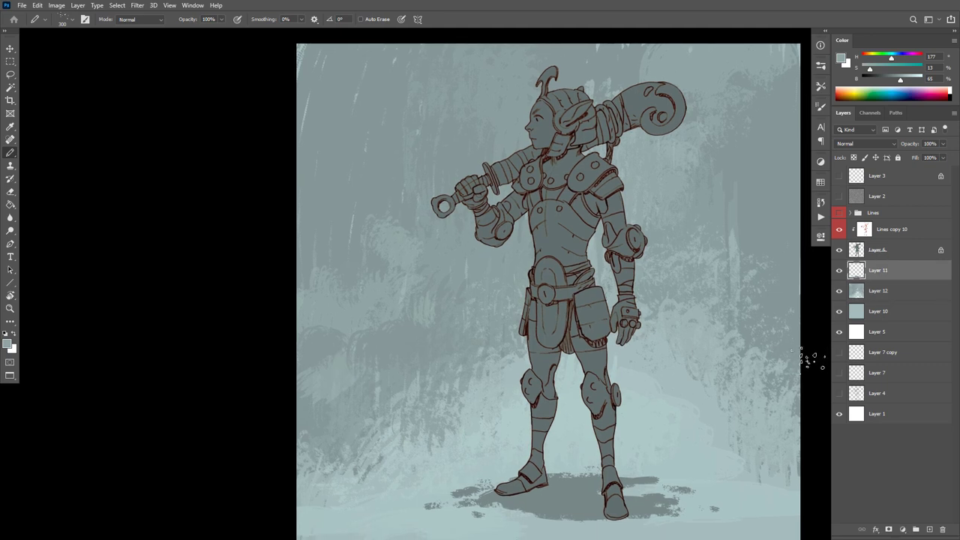
{"action": "left_click", "coordinate": [890, 529]}
{"action": "key", "text": "e"}
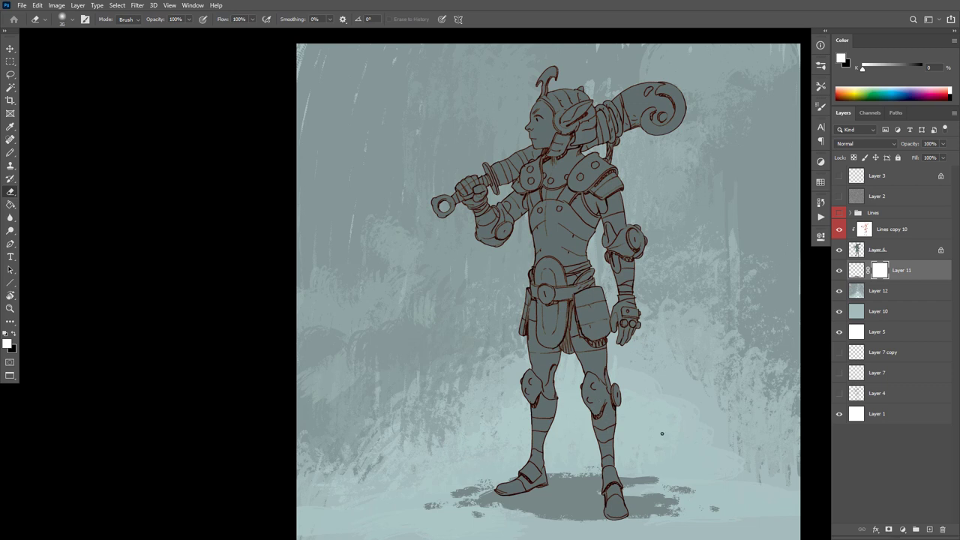
{"action": "key", "text": "bracketright"}
{"action": "key", "text": "bracketright"}
{"action": "key", "text": "bracketright"}
{"action": "key", "text": "bracketright"}
{"action": "key", "text": "bracketright"}
{"action": "key", "text": "bracketright"}
{"action": "key", "text": "bracketright"}
{"action": "key", "text": "bracketright"}
{"action": "key", "text": "bracketright"}
{"action": "key", "text": "bracketright"}
{"action": "key", "text": "bracketright"}
{"action": "key", "text": "bracketright"}
{"action": "key", "text": "bracketright"}
{"action": "key", "text": "bracketright"}
{"action": "key", "text": "bracketright"}
{"action": "key", "text": "bracketright"}
{"action": "key", "text": "bracketright"}
{"action": "key", "text": "bracketright"}
{"action": "key", "text": "bracketright"}
{"action": "key", "text": "bracketright"}
{"action": "left_click", "coordinate": [576, 465]}
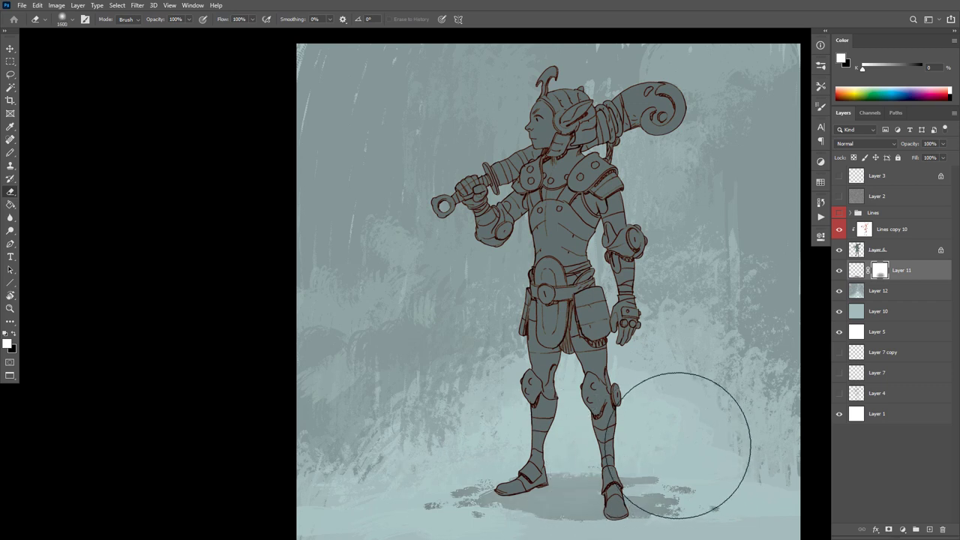
{"action": "key", "text": "bracketleft"}
{"action": "key", "text": "bracketleft"}
{"action": "key", "text": "bracketleft"}
{"action": "key", "text": "bracketleft"}
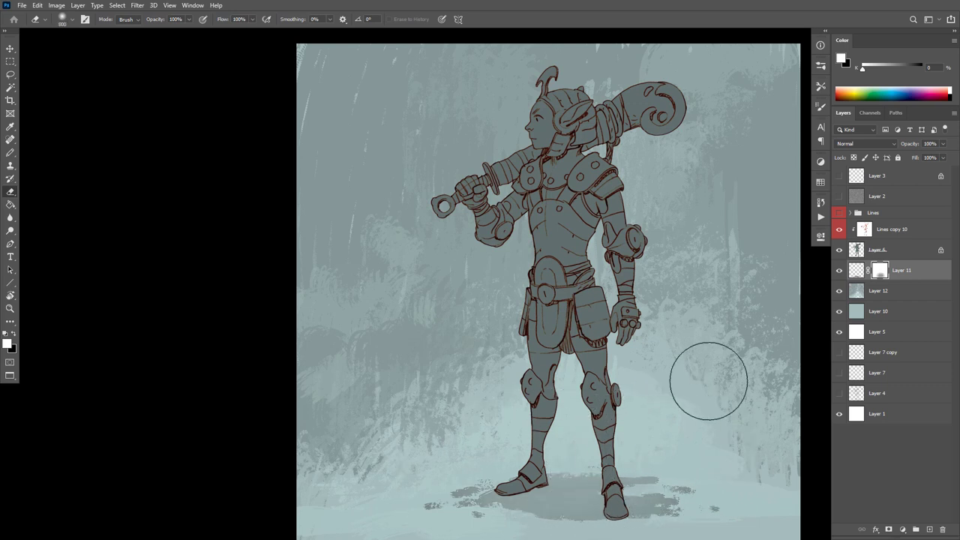
Select the character silhouette layer, shrink the brush and try a salmon skin tone at hue 15 on the face.
{"action": "left_click", "coordinate": [879, 255]}
{"action": "key", "text": "b"}
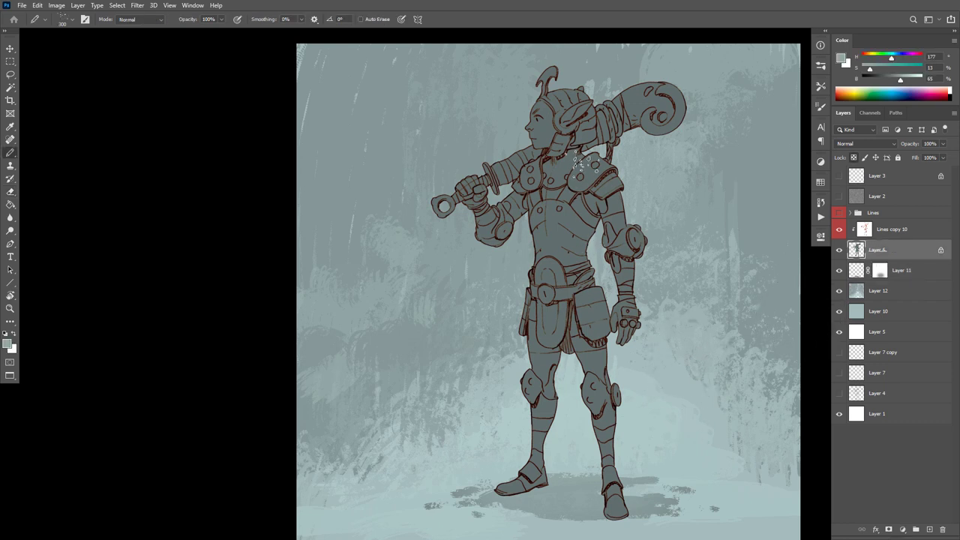
{"action": "scroll", "coordinate": [570, 184], "scroll_direction": "up", "scroll_amount": 2}
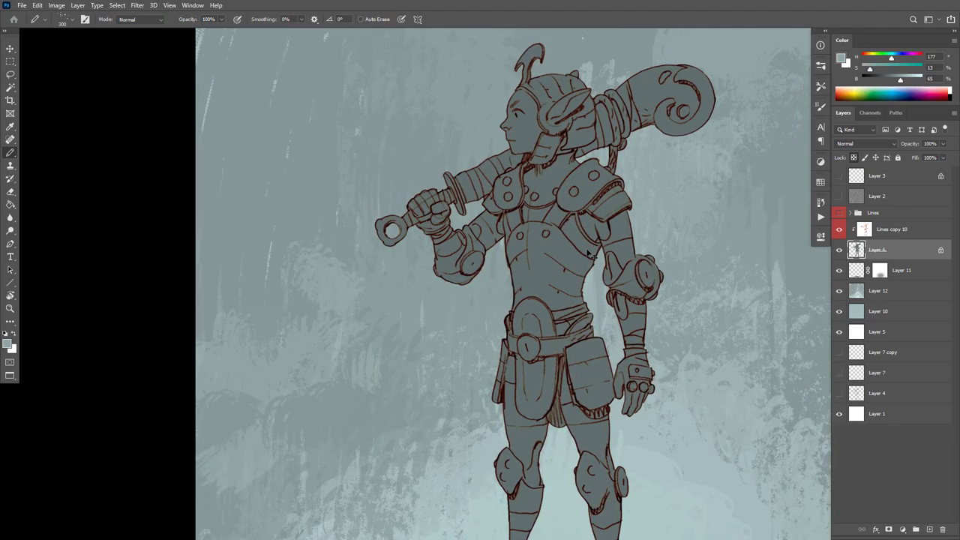
{"action": "key", "text": "bracketleft"}
{"action": "left_click", "coordinate": [871, 58]}
{"action": "left_click", "coordinate": [887, 68]}
{"action": "left_click", "coordinate": [906, 78]}
{"action": "left_click", "coordinate": [901, 68]}
{"action": "left_click_drag", "start_coordinate": [870, 58], "coordinate": [882, 69]}
{"action": "mouse_move", "coordinate": [522, 112]}
{"action": "left_mouse_down"}
{"action": "mouse_move", "coordinate": [525, 133]}
{"action": "mouse_move", "coordinate": [522, 100]}
{"action": "left_mouse_up"}
{"action": "left_click", "coordinate": [890, 69]}
{"action": "key", "text": "ctrl+z"}
{"action": "key", "text": "ctrl+z"}
Paint most of the face with a salmon skin tone at hue 15, saturation 43% and brightness 89%.
{"action": "left_click", "coordinate": [916, 80]}
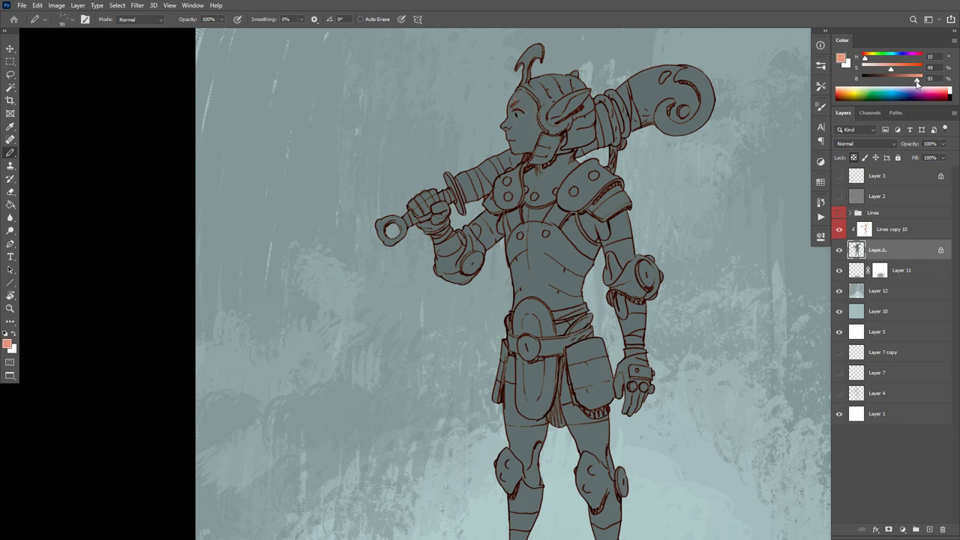
{"action": "left_click_drag", "start_coordinate": [892, 69], "coordinate": [887, 69]}
{"action": "mouse_move", "coordinate": [519, 102]}
{"action": "left_mouse_down"}
{"action": "mouse_move", "coordinate": [525, 112]}
{"action": "mouse_move", "coordinate": [515, 94]}
{"action": "mouse_move", "coordinate": [525, 93]}
{"action": "mouse_move", "coordinate": [534, 135]}
{"action": "mouse_move", "coordinate": [515, 103]}
{"action": "mouse_move", "coordinate": [519, 129]}
{"action": "left_mouse_up"}
{"action": "scroll", "coordinate": [549, 155], "scroll_direction": "up", "scroll_amount": 5, "text": "alt"}
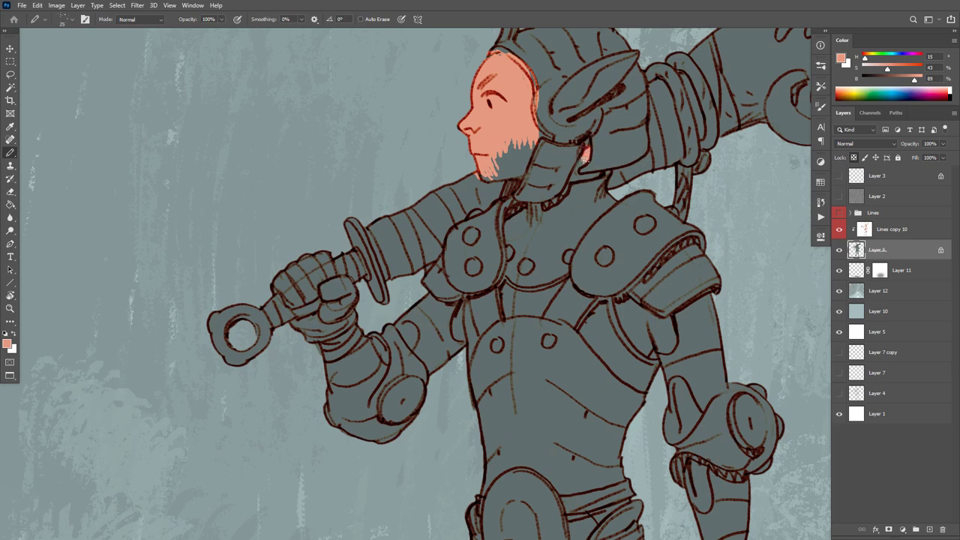
Fill the face with the skin tone darkened to 80% brightness and cover the unpainted jaw area.
{"action": "left_click_drag", "start_coordinate": [914, 79], "coordinate": [909, 79]}
{"action": "key", "text": "g"}
{"action": "left_click", "coordinate": [518, 123]}
{"action": "key", "text": "b"}
{"action": "left_click", "coordinate": [477, 183], "text": "alt"}
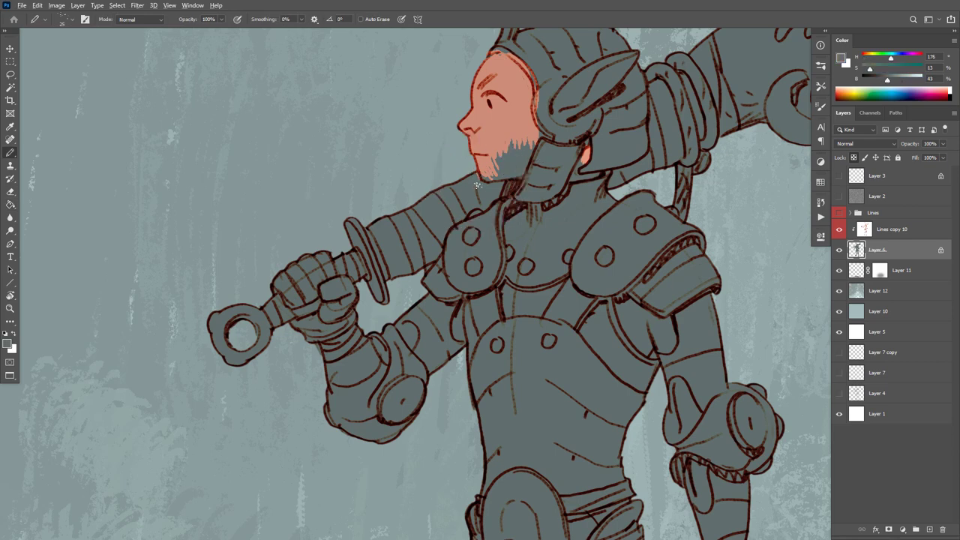
{"action": "left_click", "coordinate": [509, 130], "text": "alt"}
{"action": "mouse_move", "coordinate": [519, 134]}
{"action": "left_mouse_down"}
{"action": "mouse_move", "coordinate": [523, 155]}
{"action": "mouse_move", "coordinate": [534, 138]}
{"action": "mouse_move", "coordinate": [519, 172]}
{"action": "mouse_move", "coordinate": [483, 177]}
{"action": "mouse_move", "coordinate": [515, 167]}
{"action": "mouse_move", "coordinate": [495, 173]}
{"action": "mouse_move", "coordinate": [478, 149]}
{"action": "left_mouse_up"}
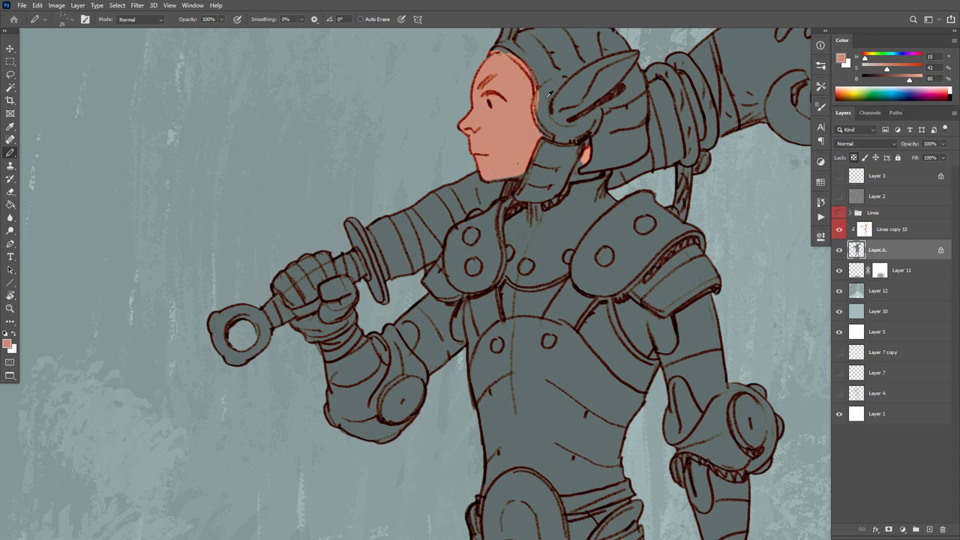
Clean the helmet rim around the forehead and cheek with sampled armour teal.
{"action": "left_click", "coordinate": [548, 94], "text": "alt"}
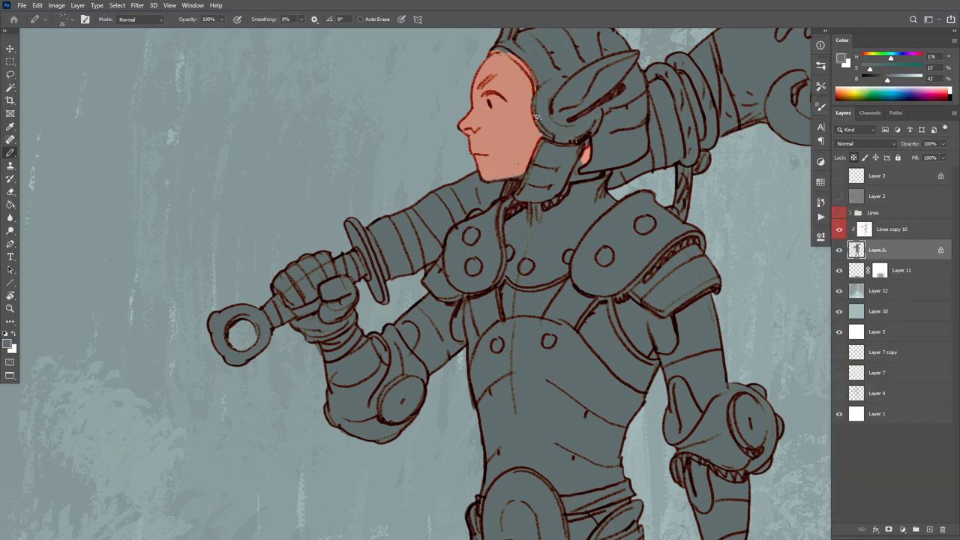
{"action": "left_click_drag", "start_coordinate": [536, 84], "coordinate": [513, 56]}
{"action": "left_click_drag", "start_coordinate": [567, 248], "coordinate": [600, 321]}
{"action": "left_click", "coordinate": [559, 218], "text": "alt"}
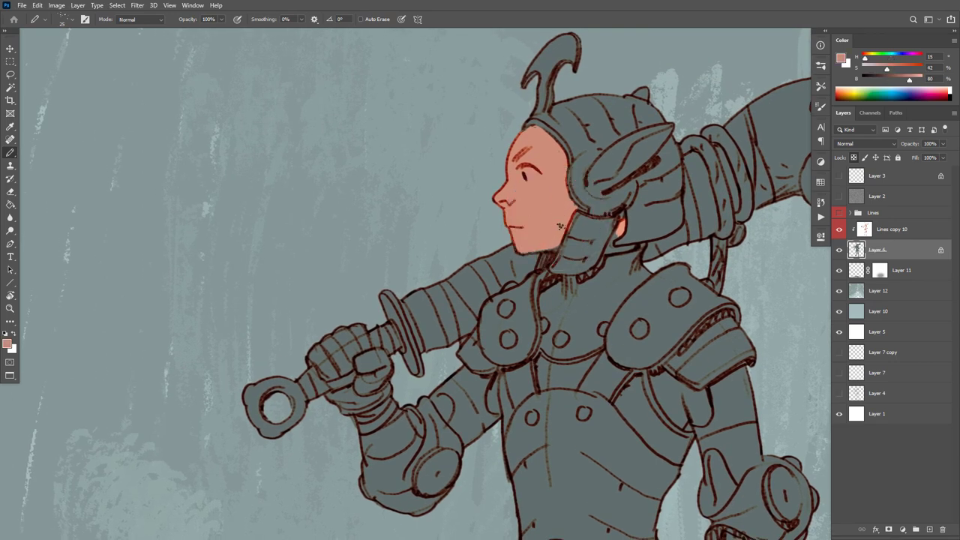
Fill the armour and club with a greener grey at hue 157, saturation 12% and brightness 50%.
{"action": "left_click", "coordinate": [624, 273], "text": "alt"}
{"action": "left_click_drag", "start_coordinate": [890, 85], "coordinate": [892, 81]}
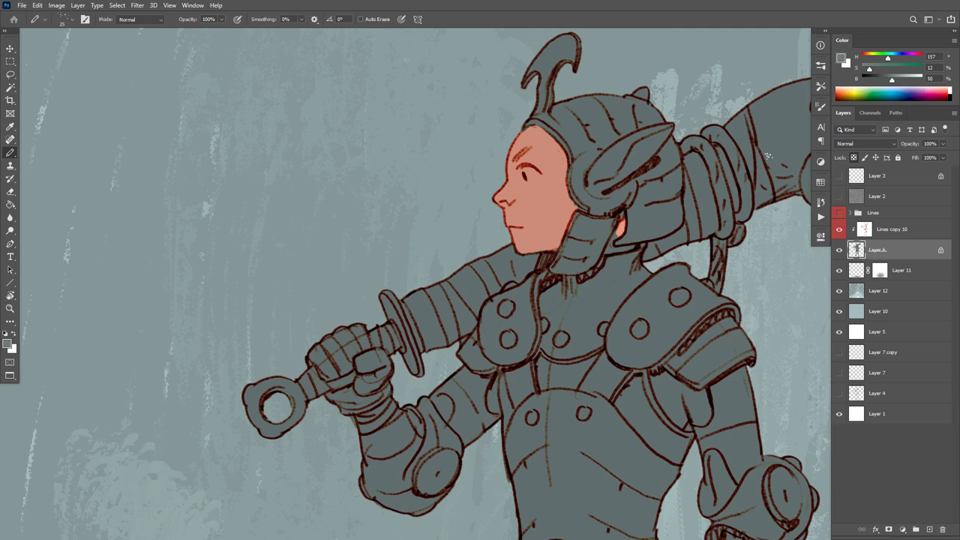
{"action": "key", "text": "g"}
{"action": "left_click", "coordinate": [591, 401]}
{"action": "mouse_move", "coordinate": [691, 325]}
{"action": "left_mouse_down"}
{"action": "mouse_move", "coordinate": [685, 314]}
{"action": "mouse_move", "coordinate": [600, 298]}
{"action": "mouse_move", "coordinate": [541, 299]}
{"action": "left_mouse_up"}
{"action": "key", "text": "b"}
Paint the neck behind the cheek guard with light skin at 89% brightness and tidy its edges with sampled armour grey.
{"action": "left_click_drag", "start_coordinate": [709, 315], "coordinate": [683, 241]}
{"action": "scroll", "coordinate": [633, 220], "scroll_direction": "up", "scroll_amount": 5}
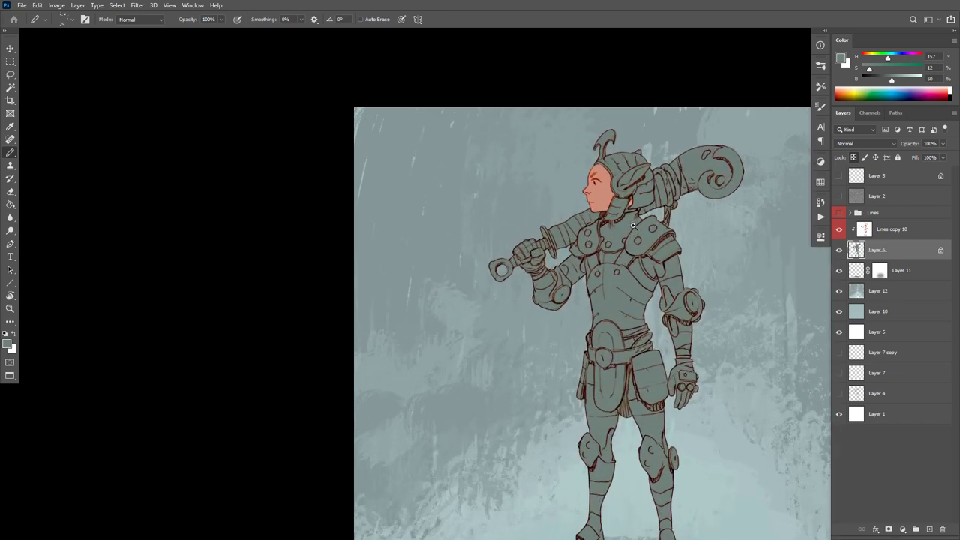
{"action": "left_click_drag", "start_coordinate": [585, 204], "coordinate": [651, 204]}
{"action": "left_click", "coordinate": [553, 156], "text": "alt"}
{"action": "left_click", "coordinate": [588, 165], "text": "alt"}
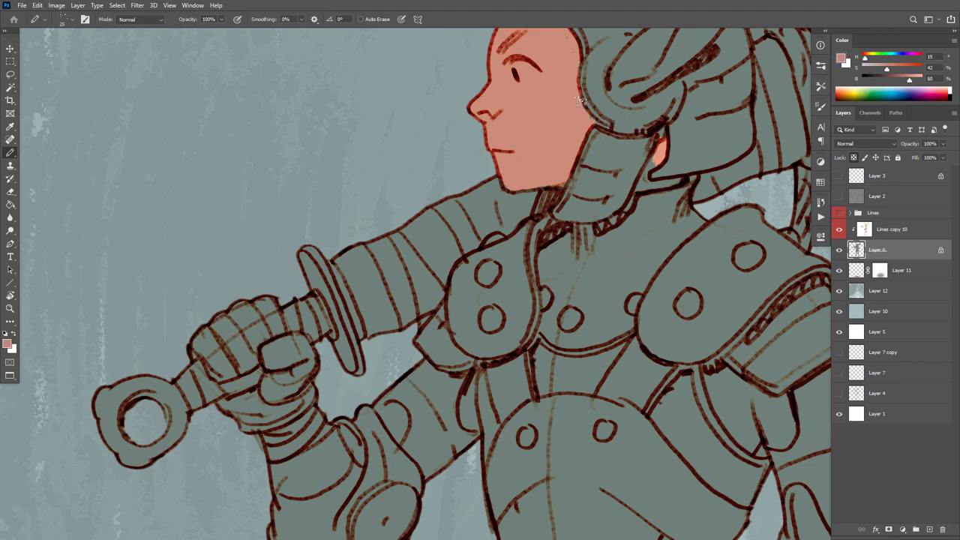
{"action": "left_click", "coordinate": [623, 125], "text": "alt"}
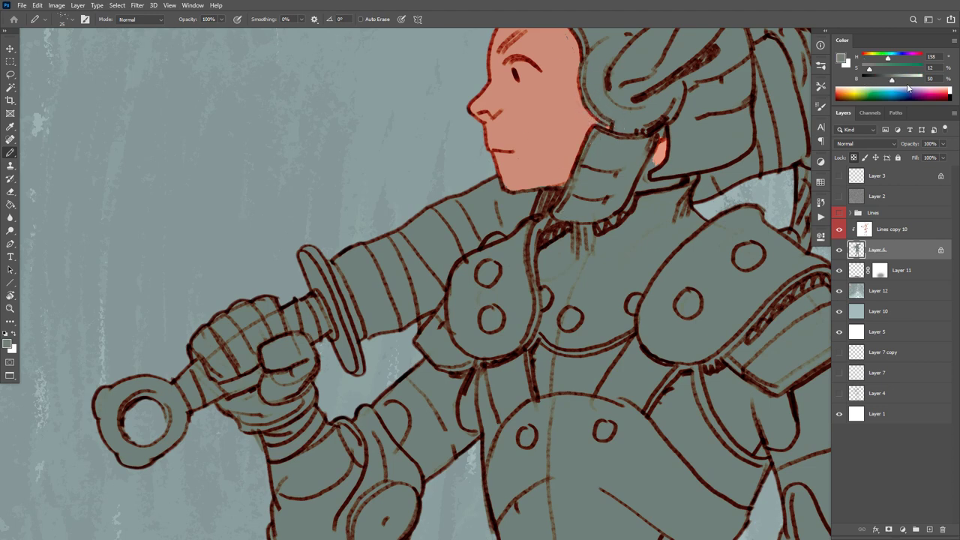
{"action": "mouse_move", "coordinate": [681, 150]}
{"action": "left_mouse_down"}
{"action": "mouse_move", "coordinate": [682, 212]}
{"action": "mouse_move", "coordinate": [658, 221]}
{"action": "mouse_move", "coordinate": [663, 214]}
{"action": "mouse_move", "coordinate": [639, 252]}
{"action": "mouse_move", "coordinate": [679, 246]}
{"action": "left_mouse_up"}
{"action": "left_click", "coordinate": [662, 215], "text": "alt"}
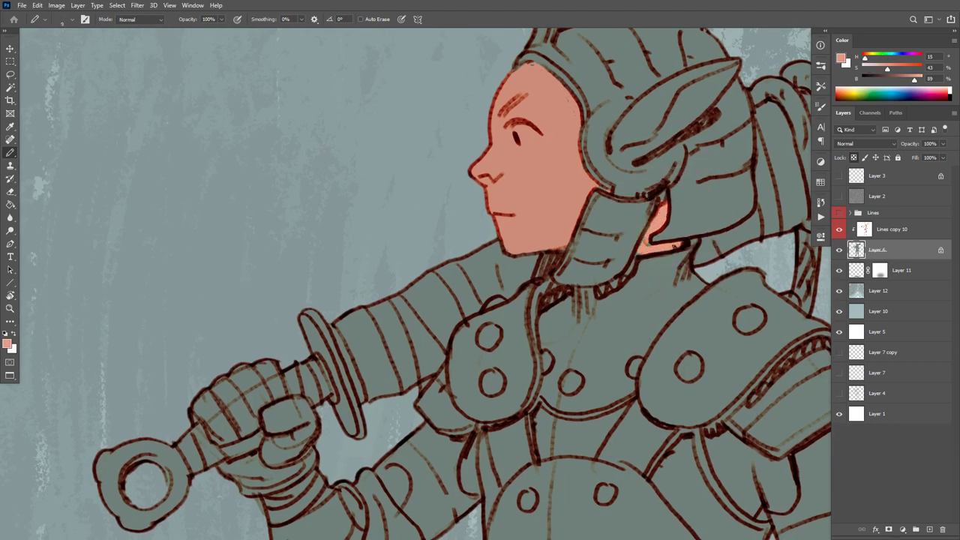
{"action": "left_click", "coordinate": [654, 238], "text": "alt"}
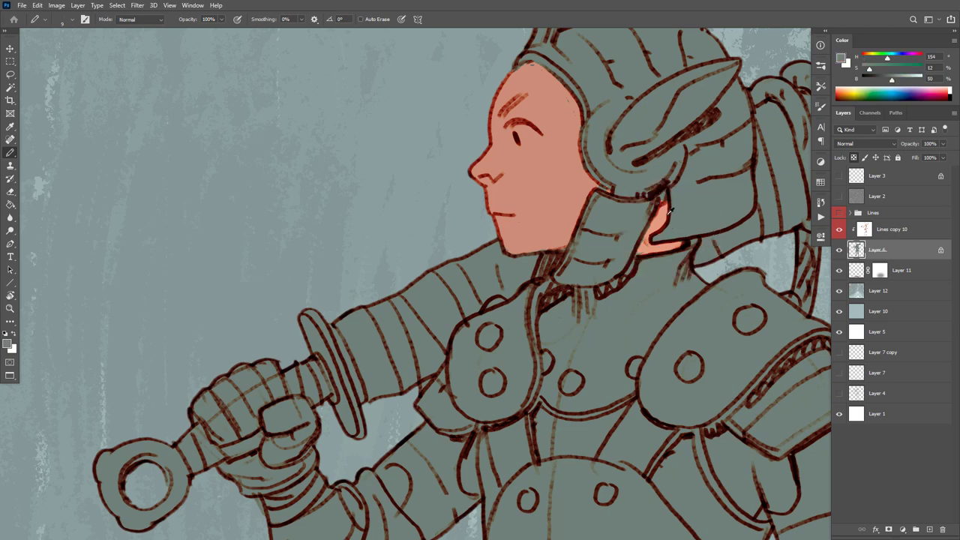
{"action": "left_click", "coordinate": [646, 242], "text": "alt"}
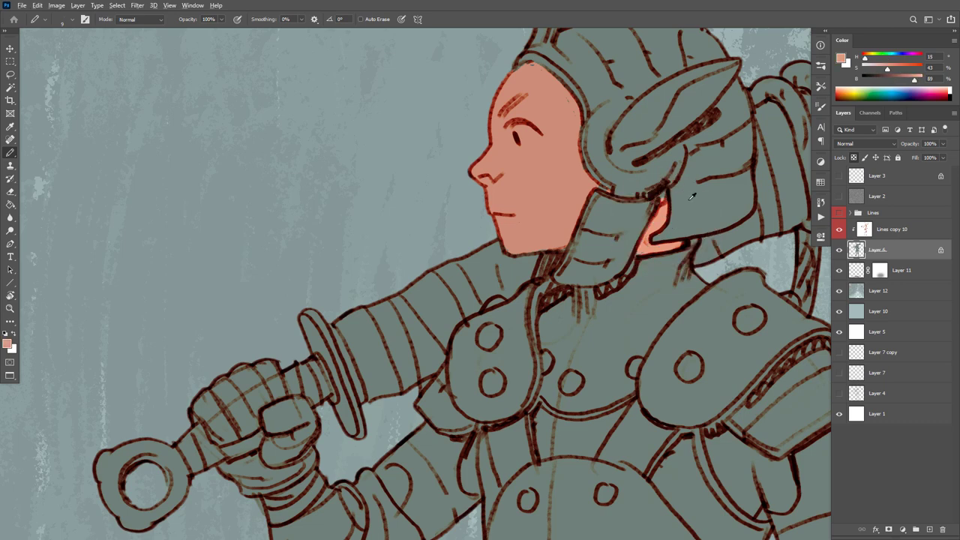
{"action": "left_click", "coordinate": [661, 202], "text": "alt"}
Try painting the nose with a more saturated version of the sampled skin tone.
{"action": "left_click", "coordinate": [582, 172], "text": "alt"}
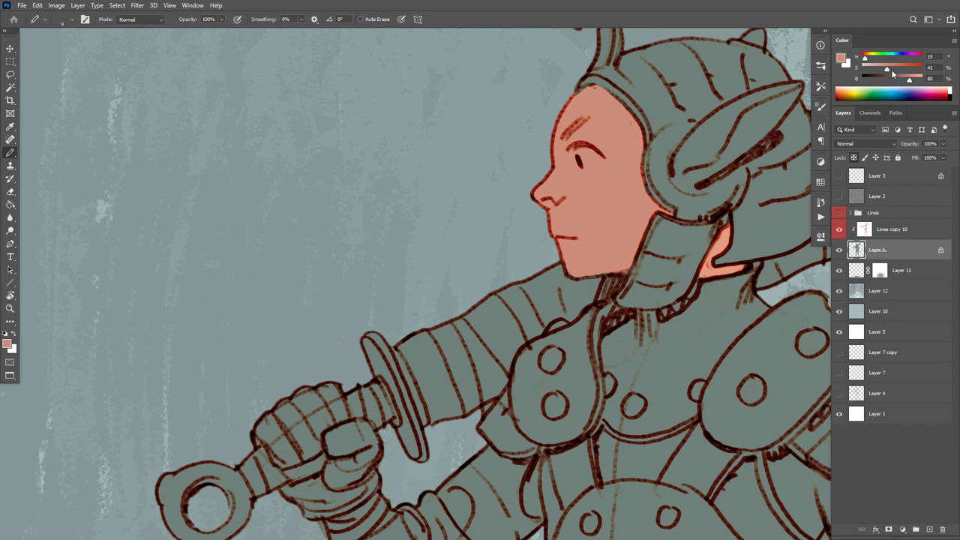
{"action": "left_click", "coordinate": [894, 69]}
{"action": "left_click", "coordinate": [904, 79]}
{"action": "mouse_move", "coordinate": [560, 193]}
{"action": "left_mouse_down"}
{"action": "mouse_move", "coordinate": [546, 183]}
{"action": "mouse_move", "coordinate": [537, 198]}
{"action": "left_mouse_up"}
{"action": "key", "text": "ctrl+z"}
{"action": "left_click", "coordinate": [586, 191], "text": "alt"}
{"action": "mouse_move", "coordinate": [550, 186]}
{"action": "left_mouse_down"}
{"action": "mouse_move", "coordinate": [546, 196]}
{"action": "mouse_move", "coordinate": [557, 183]}
{"action": "mouse_move", "coordinate": [539, 202]}
{"action": "mouse_move", "coordinate": [558, 197]}
{"action": "mouse_move", "coordinate": [560, 180]}
{"action": "mouse_move", "coordinate": [558, 198]}
{"action": "left_mouse_up"}
{"action": "key", "text": "ctrl+z"}
Tint the nose at 40% opacity with a redder skin tone at 62% saturation and 78% brightness.
{"action": "left_click", "coordinate": [898, 68]}
{"action": "left_click", "coordinate": [908, 80]}
{"action": "key", "text": "ctrl+z"}
{"action": "key", "text": "4"}
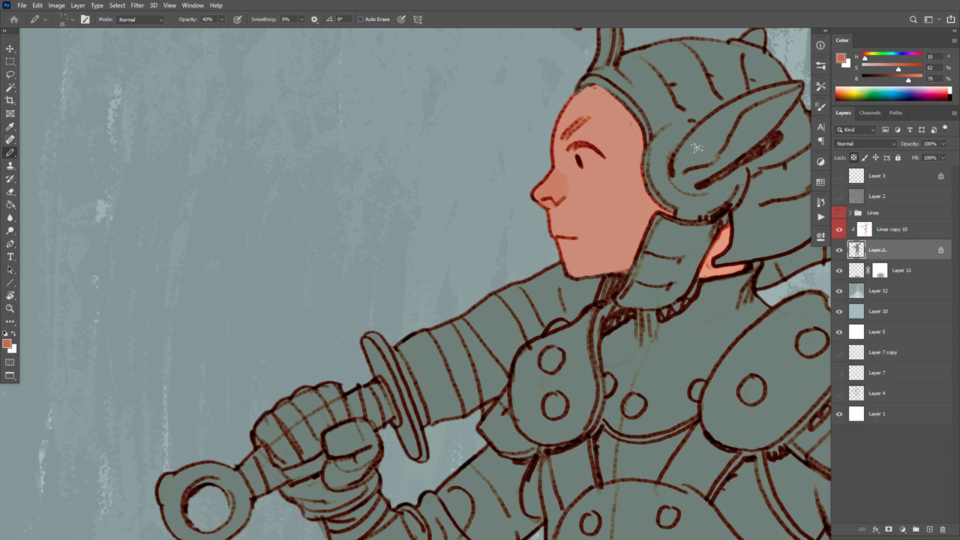
{"action": "left_click", "coordinate": [587, 188], "text": "alt"}
{"action": "left_click_drag", "start_coordinate": [573, 180], "coordinate": [558, 172]}
Paint the pointed ear at 100% opacity with the reddish skin tone sampled from the nose.
{"action": "left_click", "coordinate": [549, 189], "text": "alt"}
{"action": "key", "text": "0"}
{"action": "mouse_move", "coordinate": [684, 171]}
{"action": "left_mouse_down"}
{"action": "mouse_move", "coordinate": [678, 177]}
{"action": "mouse_move", "coordinate": [681, 154]}
{"action": "mouse_move", "coordinate": [730, 109]}
{"action": "mouse_move", "coordinate": [801, 84]}
{"action": "mouse_move", "coordinate": [778, 116]}
{"action": "mouse_move", "coordinate": [679, 183]}
{"action": "mouse_move", "coordinate": [734, 120]}
{"action": "mouse_move", "coordinate": [748, 129]}
{"action": "mouse_move", "coordinate": [781, 91]}
{"action": "left_mouse_up"}
{"action": "left_click_drag", "start_coordinate": [730, 251], "coordinate": [675, 312]}
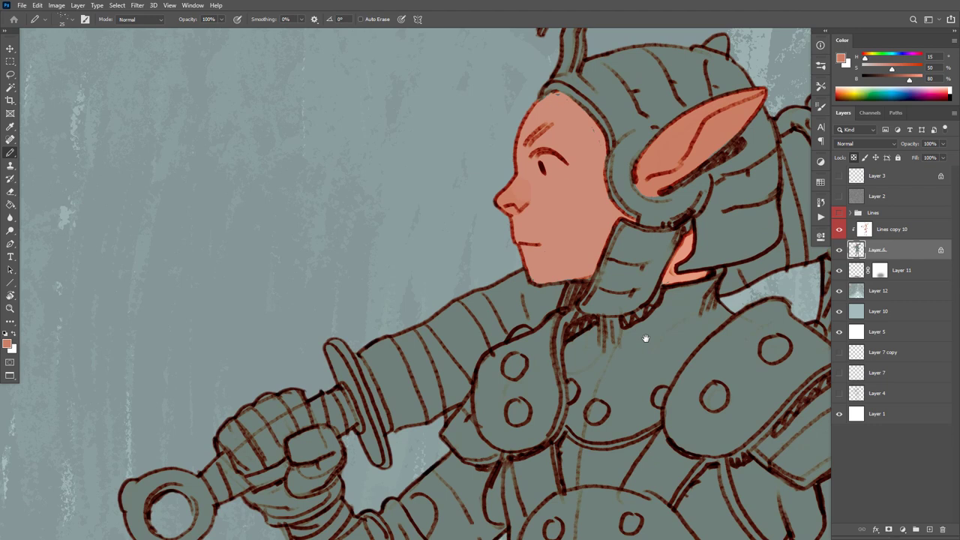
Outline and fill the wrapped club shaft below the chin with brown at hue 31, saturation 50% and brightness 50%.
{"action": "left_click_drag", "start_coordinate": [670, 235], "coordinate": [685, 171]}
{"action": "left_click", "coordinate": [535, 229], "text": "alt"}
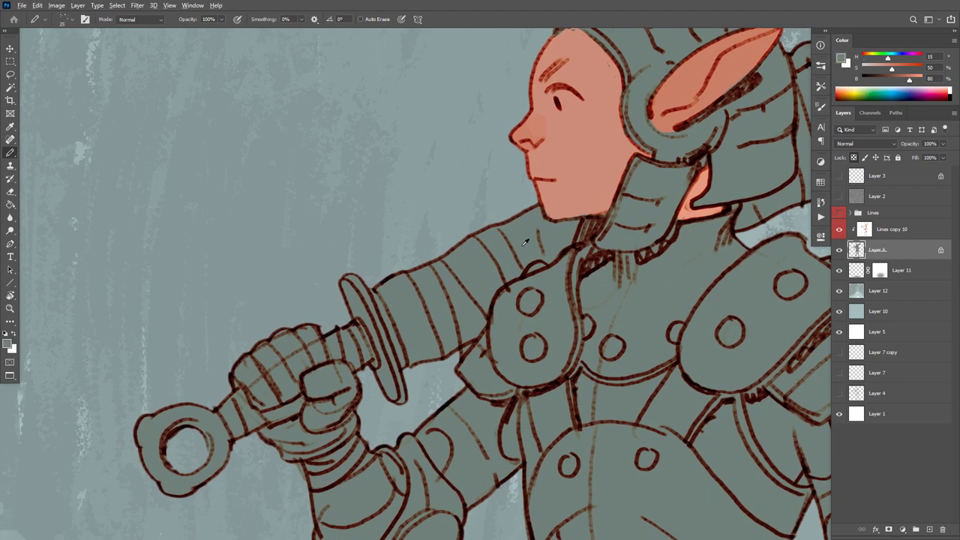
{"action": "mouse_move", "coordinate": [888, 60]}
{"action": "left_mouse_down"}
{"action": "mouse_move", "coordinate": [867, 59]}
{"action": "mouse_move", "coordinate": [891, 71]}
{"action": "left_mouse_up"}
{"action": "mouse_move", "coordinate": [528, 210]}
{"action": "left_mouse_down"}
{"action": "mouse_move", "coordinate": [535, 249]}
{"action": "mouse_move", "coordinate": [548, 259]}
{"action": "mouse_move", "coordinate": [540, 252]}
{"action": "mouse_move", "coordinate": [492, 286]}
{"action": "mouse_move", "coordinate": [476, 331]}
{"action": "mouse_move", "coordinate": [415, 366]}
{"action": "mouse_move", "coordinate": [388, 294]}
{"action": "mouse_move", "coordinate": [373, 283]}
{"action": "mouse_move", "coordinate": [412, 377]}
{"action": "left_mouse_up"}
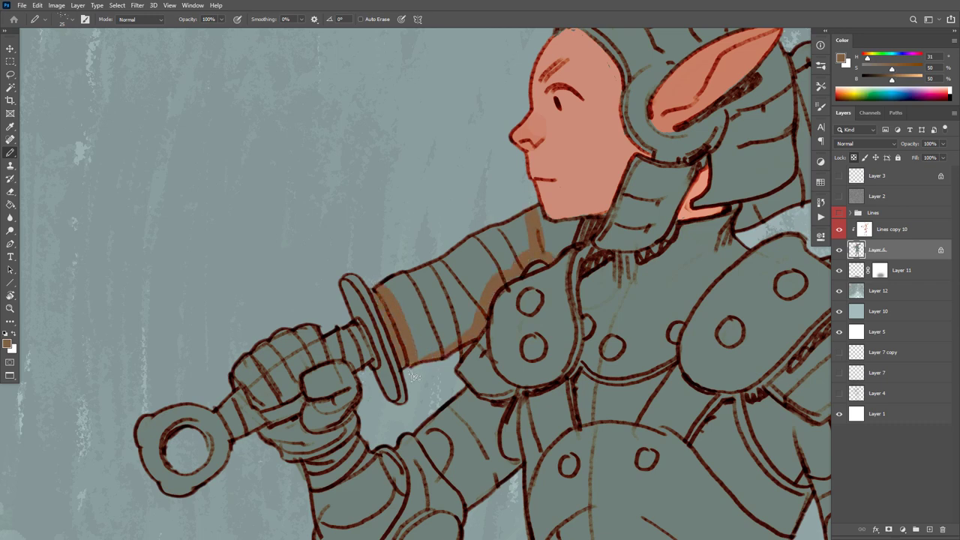
{"action": "key", "text": "g"}
{"action": "left_click", "coordinate": [523, 252]}
{"action": "key", "text": "b"}
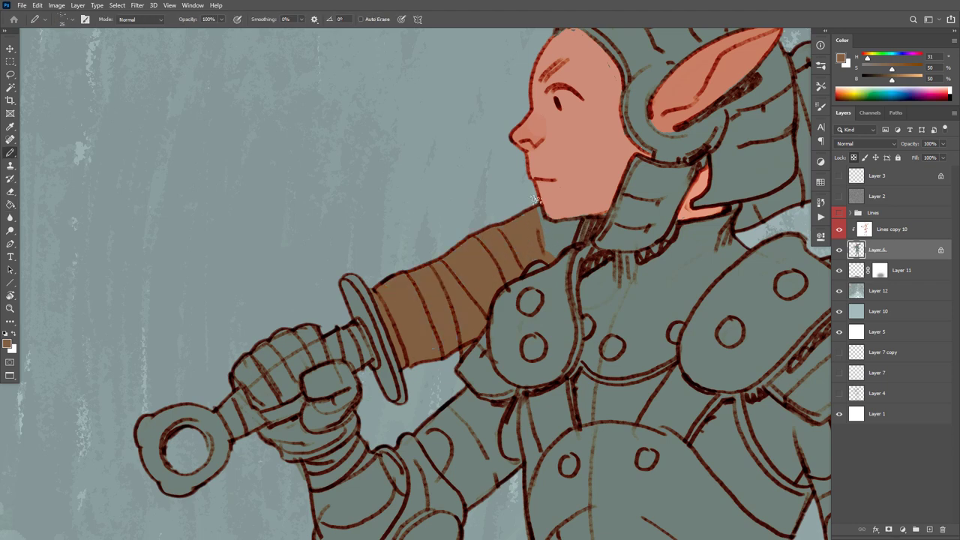
Extend the brown up to the collar and clean the chin edge with sampled skin tone.
{"action": "mouse_move", "coordinate": [562, 226]}
{"action": "left_mouse_down"}
{"action": "mouse_move", "coordinate": [576, 229]}
{"action": "mouse_move", "coordinate": [555, 235]}
{"action": "left_mouse_up"}
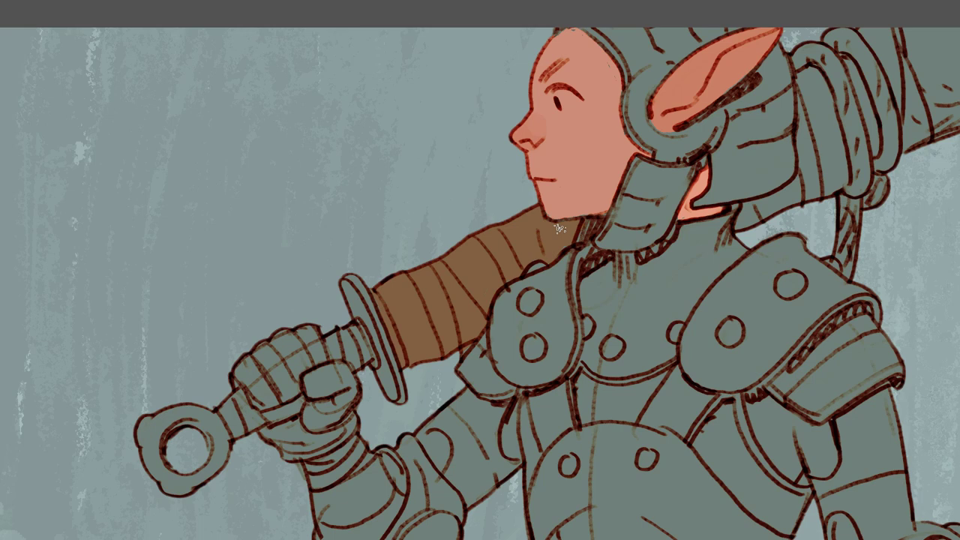
{"action": "left_click", "coordinate": [585, 204], "text": "alt"}
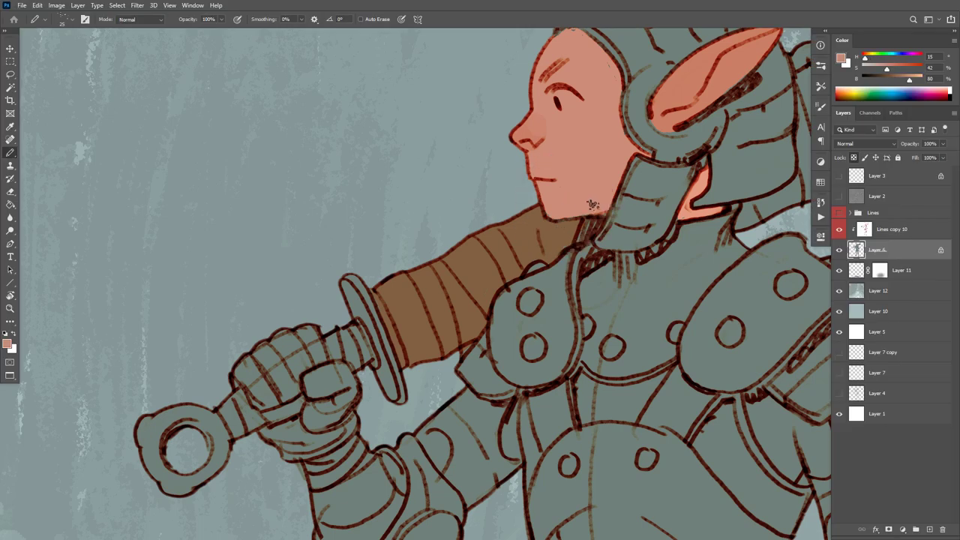
{"action": "left_click_drag", "start_coordinate": [596, 209], "coordinate": [576, 212]}
{"action": "left_click_drag", "start_coordinate": [576, 212], "coordinate": [551, 216]}
Paint the club grip on both sides of the gripping hand with the sampled brown.
{"action": "left_click", "coordinate": [545, 237], "text": "alt"}
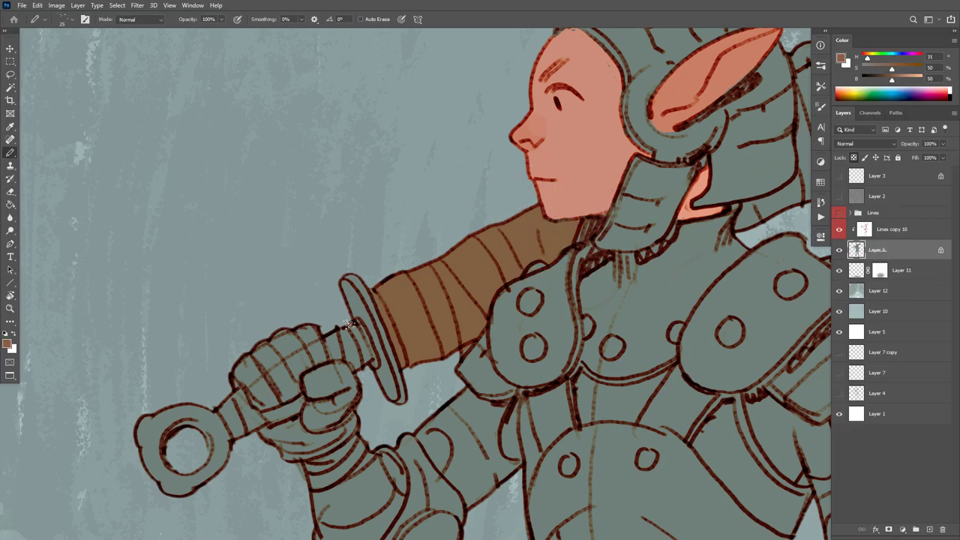
{"action": "mouse_move", "coordinate": [362, 337]}
{"action": "left_mouse_down"}
{"action": "mouse_move", "coordinate": [353, 364]}
{"action": "mouse_move", "coordinate": [332, 354]}
{"action": "left_mouse_up"}
{"action": "mouse_move", "coordinate": [242, 395]}
{"action": "left_mouse_down"}
{"action": "mouse_move", "coordinate": [255, 405]}
{"action": "mouse_move", "coordinate": [241, 420]}
{"action": "mouse_move", "coordinate": [238, 393]}
{"action": "mouse_move", "coordinate": [252, 414]}
{"action": "mouse_move", "coordinate": [294, 402]}
{"action": "mouse_move", "coordinate": [256, 419]}
{"action": "mouse_move", "coordinate": [284, 407]}
{"action": "left_mouse_up"}
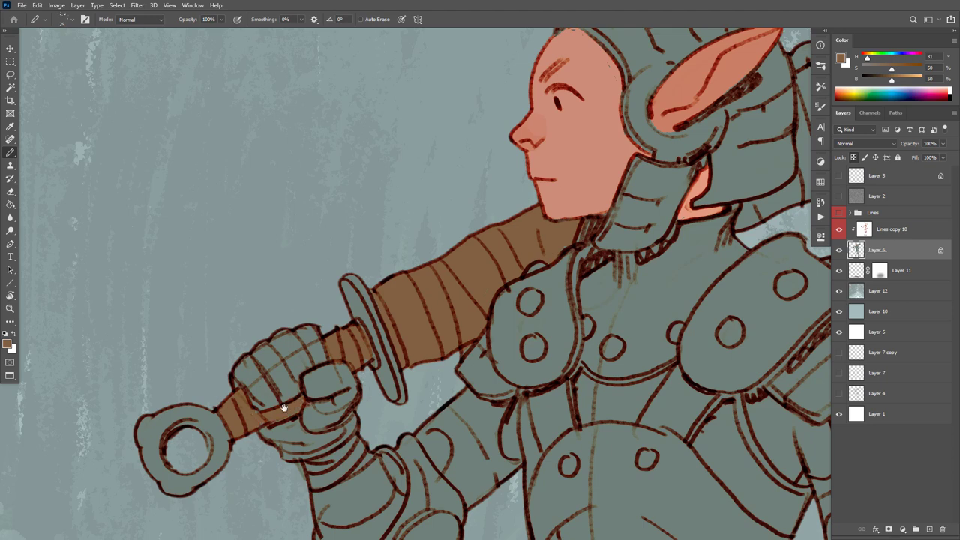
Paint the white of the eye in pale skin tones, lightening to 26% saturation and 95% brightness.
{"action": "left_click", "coordinate": [588, 133], "text": "alt"}
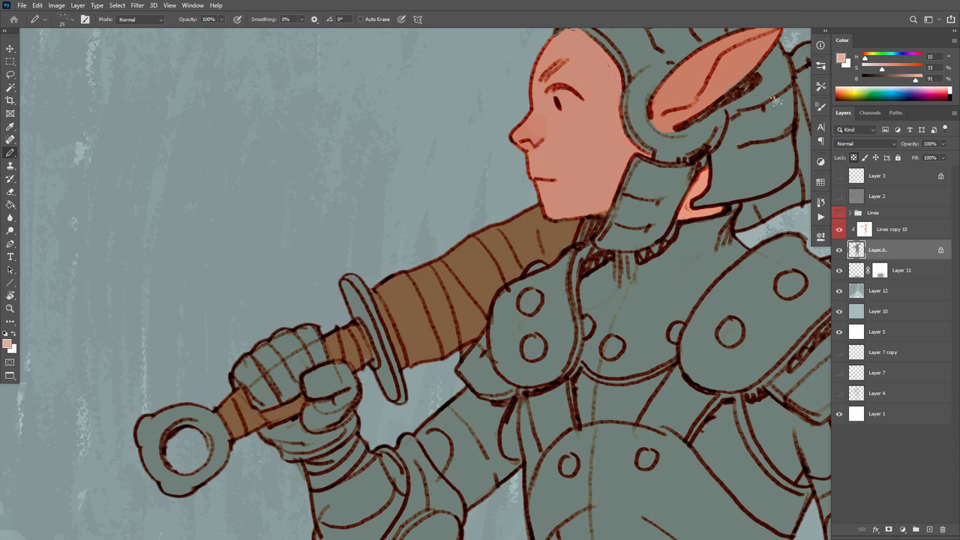
{"action": "mouse_move", "coordinate": [570, 98]}
{"action": "left_mouse_down"}
{"action": "mouse_move", "coordinate": [562, 95]}
{"action": "mouse_move", "coordinate": [564, 107]}
{"action": "mouse_move", "coordinate": [548, 92]}
{"action": "left_mouse_up"}
{"action": "left_click", "coordinate": [569, 120], "text": "alt"}
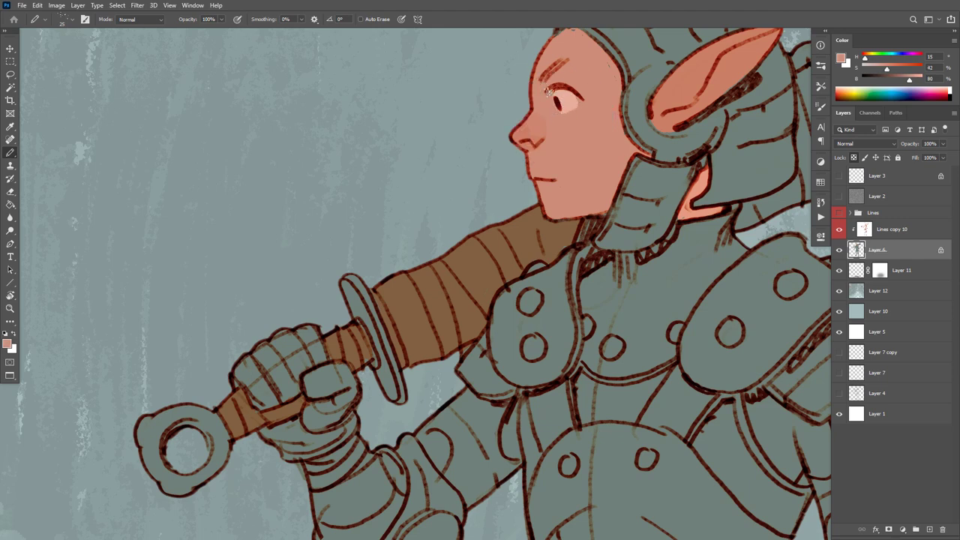
{"action": "left_click", "coordinate": [582, 98], "text": "alt"}
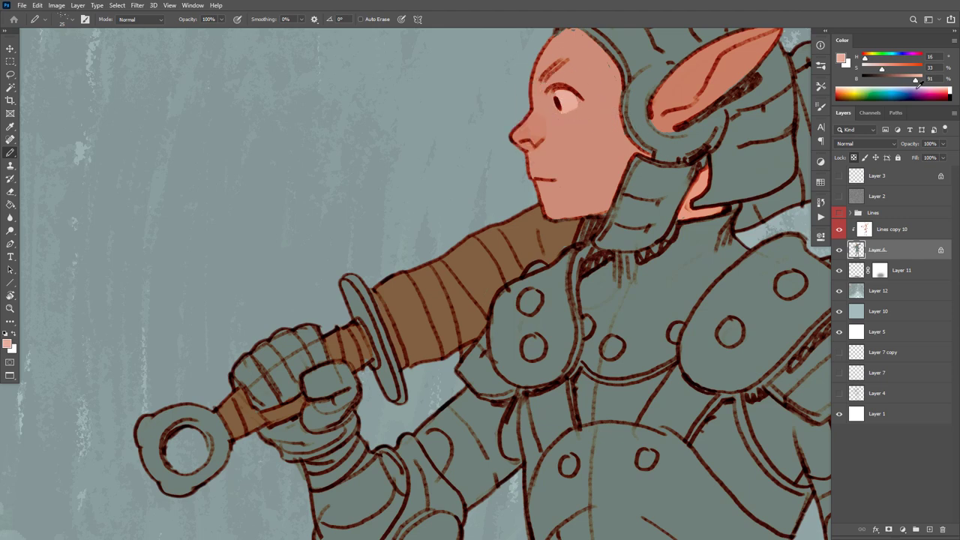
{"action": "left_click_drag", "start_coordinate": [882, 72], "coordinate": [878, 72]}
{"action": "left_click_drag", "start_coordinate": [568, 107], "coordinate": [572, 95]}
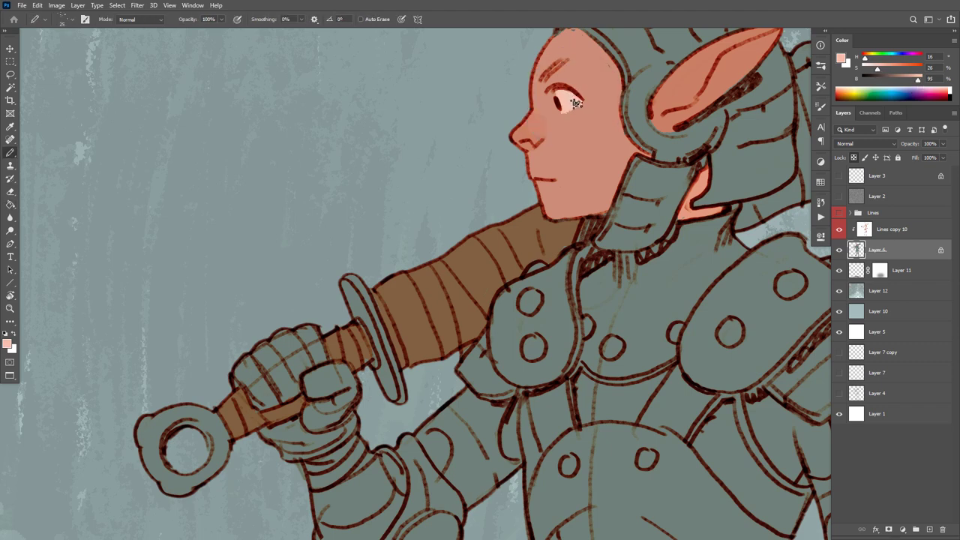
{"action": "left_click", "coordinate": [582, 112], "text": "alt"}
Paint the curled helmet crest orange-red at hue 15, saturation 86% and brightness 82%.
{"action": "left_click_drag", "start_coordinate": [617, 154], "coordinate": [529, 155]}
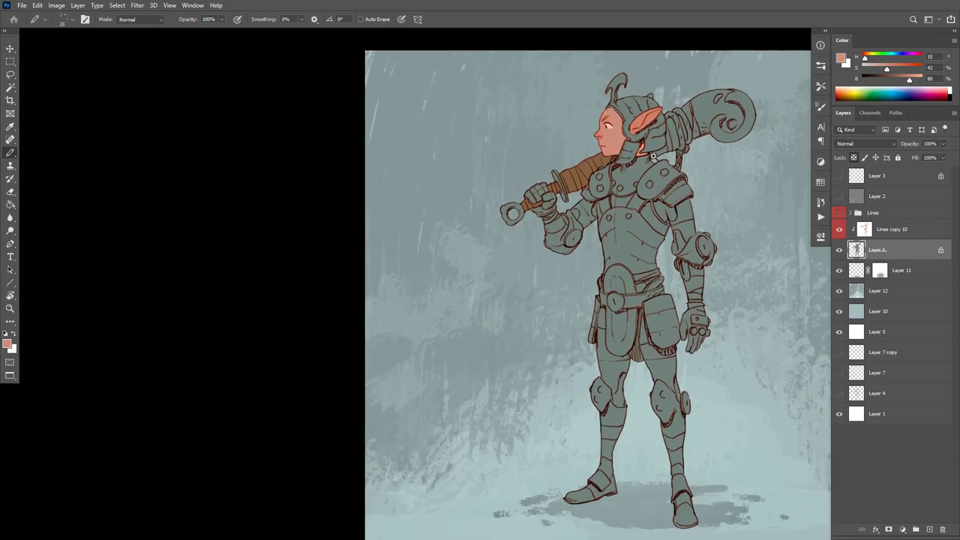
{"action": "scroll", "coordinate": [675, 158], "scroll_direction": "up", "scroll_amount": 5}
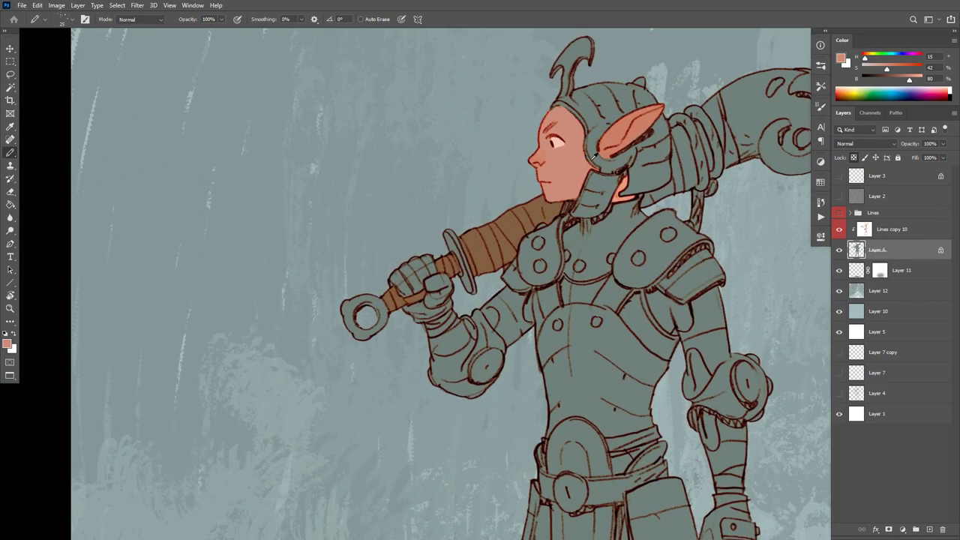
{"action": "left_click", "coordinate": [647, 102], "text": "alt"}
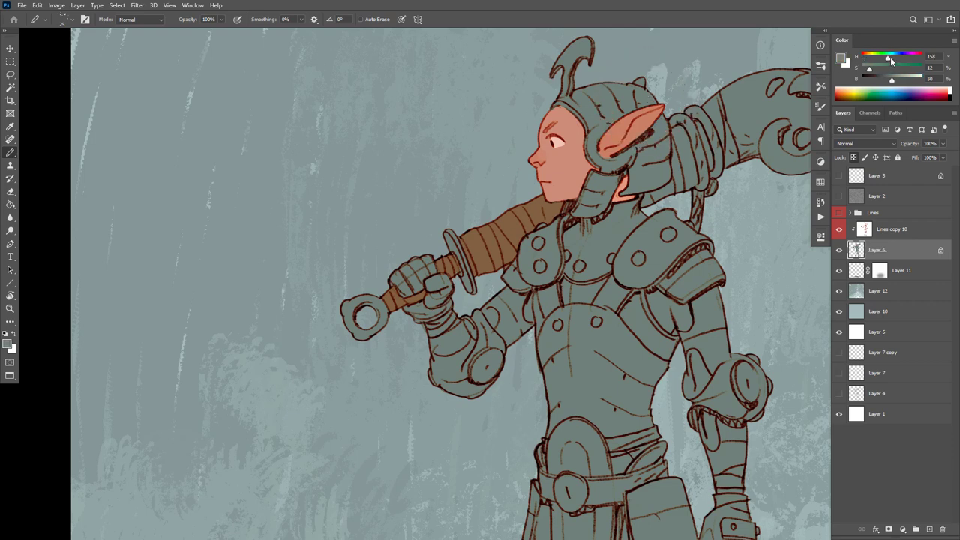
{"action": "left_click_drag", "start_coordinate": [897, 67], "coordinate": [864, 58]}
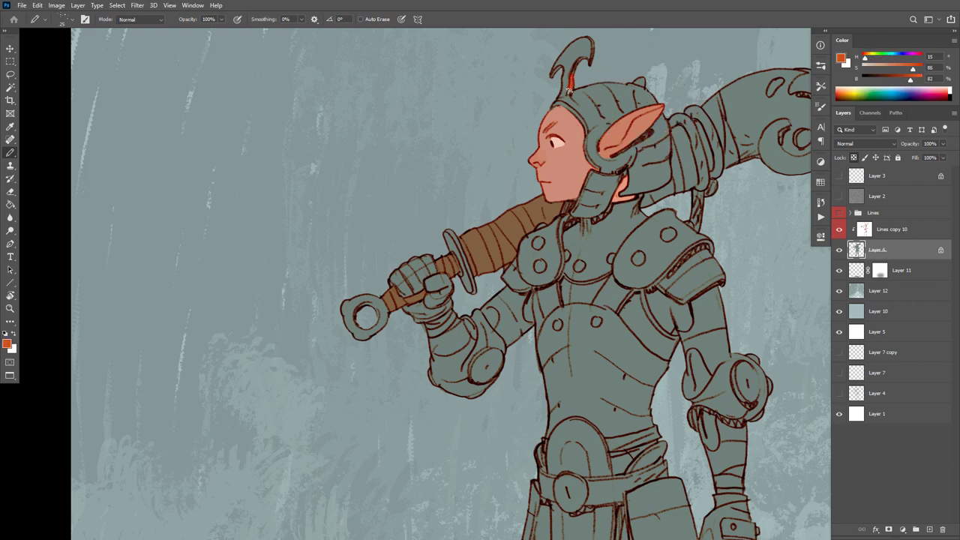
{"action": "mouse_move", "coordinate": [563, 90]}
{"action": "left_mouse_down"}
{"action": "mouse_move", "coordinate": [578, 58]}
{"action": "mouse_move", "coordinate": [559, 56]}
{"action": "left_mouse_up"}
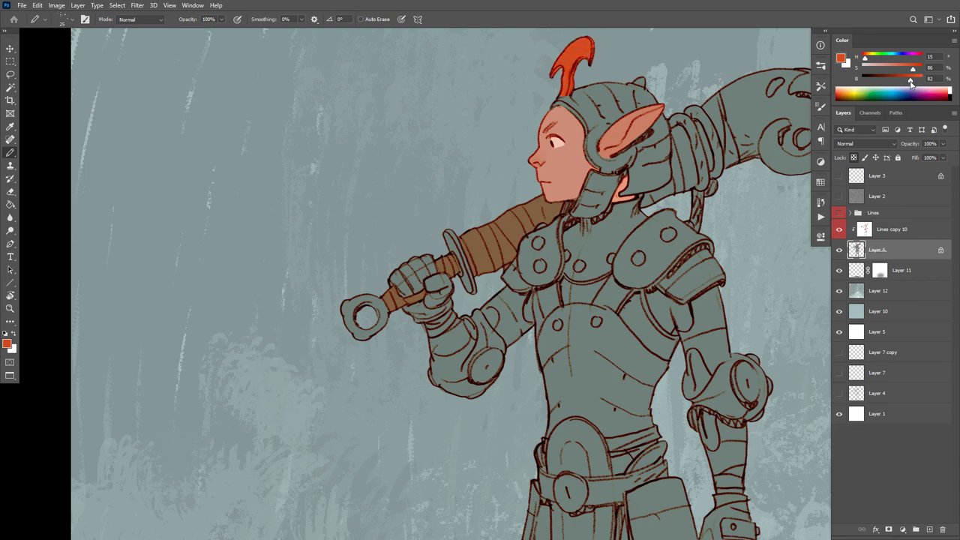
{"action": "mouse_move", "coordinate": [909, 80]}
{"action": "left_mouse_down"}
{"action": "mouse_move", "coordinate": [894, 81]}
{"action": "mouse_move", "coordinate": [920, 89]}
{"action": "mouse_move", "coordinate": [912, 90]}
{"action": "left_mouse_up"}
{"action": "left_click", "coordinate": [573, 71], "text": "alt"}
{"action": "left_click_drag", "start_coordinate": [912, 81], "coordinate": [882, 88]}
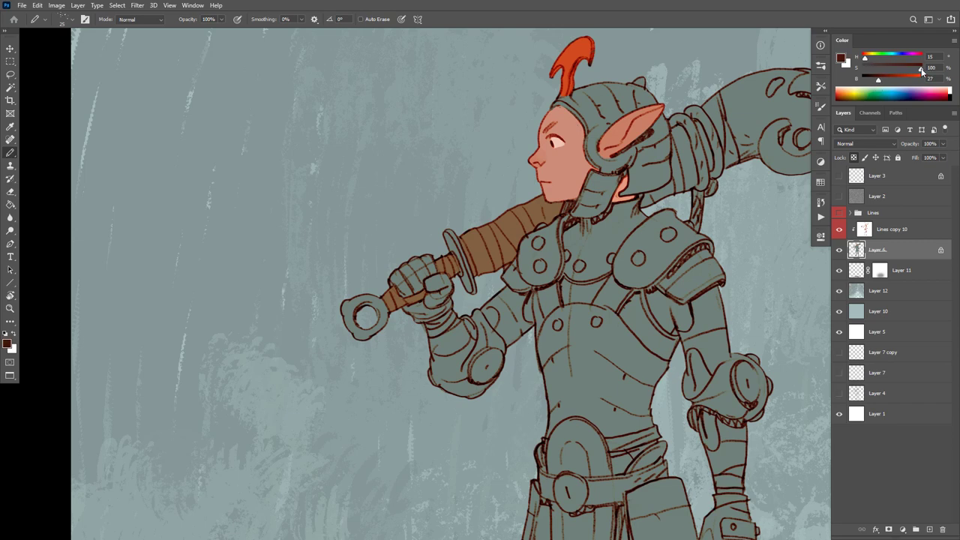
{"action": "left_click_drag", "start_coordinate": [891, 82], "coordinate": [913, 82]}
{"action": "left_click_drag", "start_coordinate": [915, 81], "coordinate": [900, 69]}
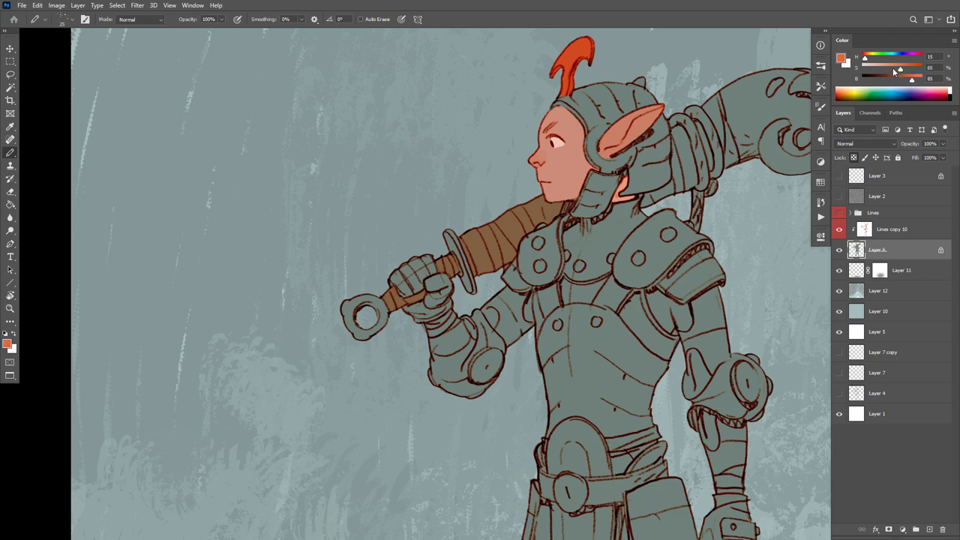
{"action": "left_click", "coordinate": [627, 97], "text": "alt"}
{"action": "left_click_drag", "start_coordinate": [891, 81], "coordinate": [872, 69]}
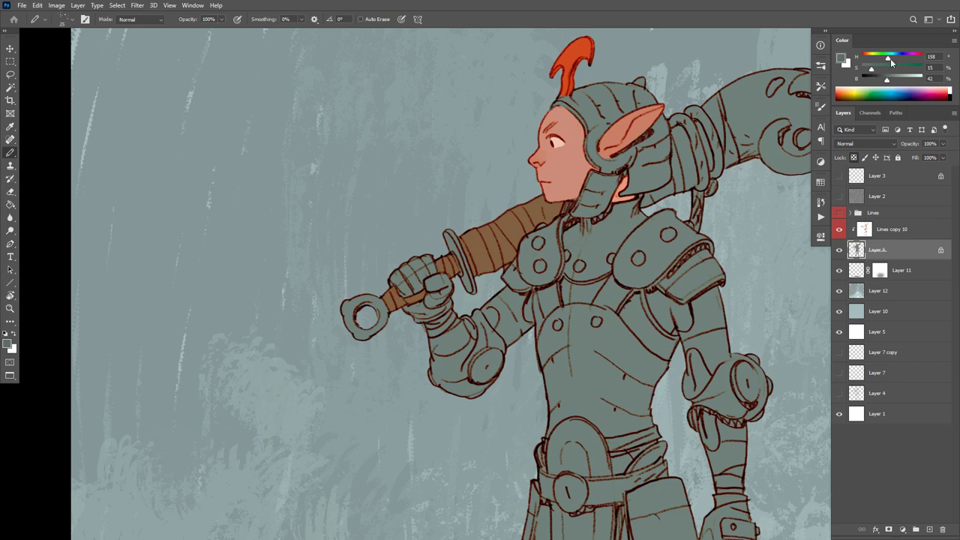
{"action": "left_click_drag", "start_coordinate": [888, 62], "coordinate": [886, 60]}
Paint the part of the club directly behind the helmet with the brown sampled from the club wrapping.
{"action": "left_click", "coordinate": [555, 204], "text": "alt"}
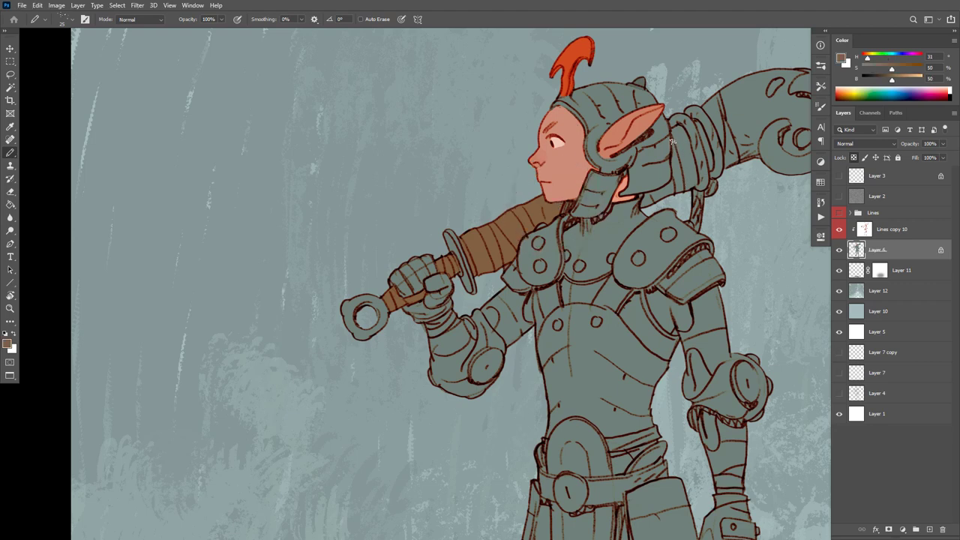
{"action": "mouse_move", "coordinate": [672, 141]}
{"action": "left_mouse_down"}
{"action": "mouse_move", "coordinate": [678, 185]}
{"action": "mouse_move", "coordinate": [646, 200]}
{"action": "mouse_move", "coordinate": [661, 194]}
{"action": "left_mouse_up"}
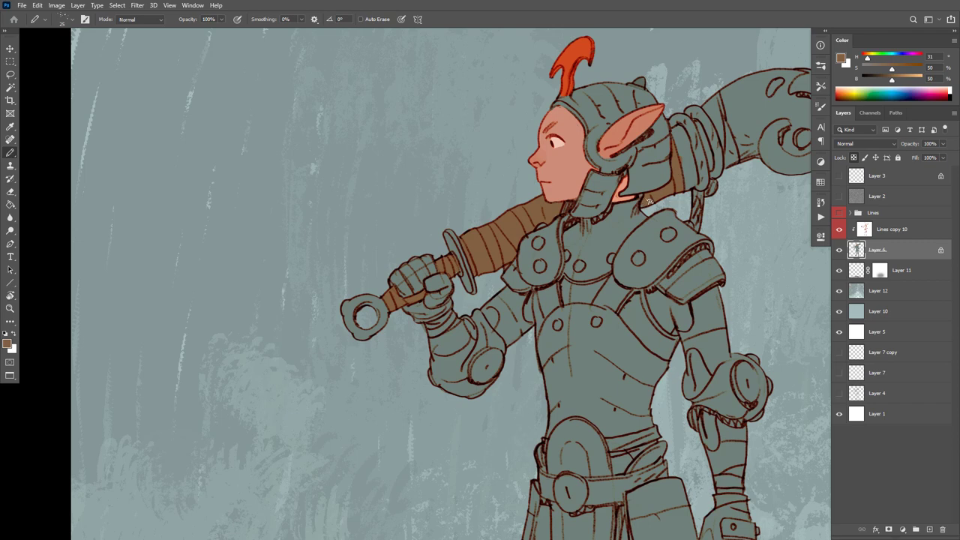
{"action": "left_click", "coordinate": [683, 154], "text": "alt"}
Paint the rope loops around the club and their hanging end red-brown at hue 15, saturation 70% and brightness 46%.
{"action": "left_click", "coordinate": [682, 171], "text": "alt"}
{"action": "left_click_drag", "start_coordinate": [868, 60], "coordinate": [889, 80]}
{"action": "left_click", "coordinate": [903, 68]}
{"action": "mouse_move", "coordinate": [700, 154]}
{"action": "left_mouse_down"}
{"action": "mouse_move", "coordinate": [697, 228]}
{"action": "mouse_move", "coordinate": [701, 186]}
{"action": "mouse_move", "coordinate": [716, 183]}
{"action": "mouse_move", "coordinate": [704, 180]}
{"action": "mouse_move", "coordinate": [696, 138]}
{"action": "mouse_move", "coordinate": [701, 180]}
{"action": "mouse_move", "coordinate": [686, 125]}
{"action": "mouse_move", "coordinate": [674, 118]}
{"action": "mouse_move", "coordinate": [691, 133]}
{"action": "mouse_move", "coordinate": [687, 115]}
{"action": "mouse_move", "coordinate": [697, 137]}
{"action": "mouse_move", "coordinate": [686, 113]}
{"action": "mouse_move", "coordinate": [699, 110]}
{"action": "mouse_move", "coordinate": [714, 174]}
{"action": "mouse_move", "coordinate": [717, 151]}
{"action": "left_mouse_up"}
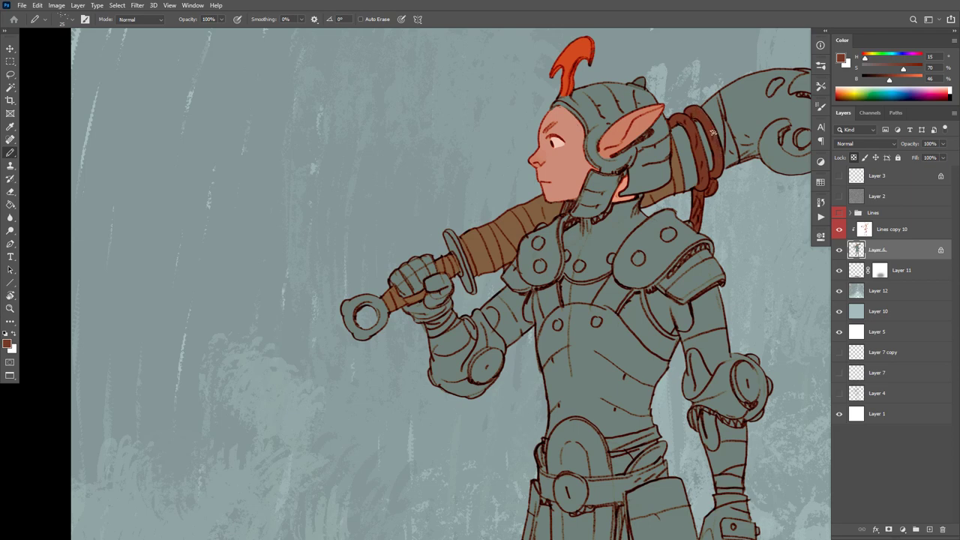
{"action": "left_click_drag", "start_coordinate": [711, 146], "coordinate": [704, 166]}
Outline and fill the curled outer band of the club head with a darker grey-green at hue 158 and brightness 39%.
{"action": "left_click_drag", "start_coordinate": [716, 279], "coordinate": [641, 316]}
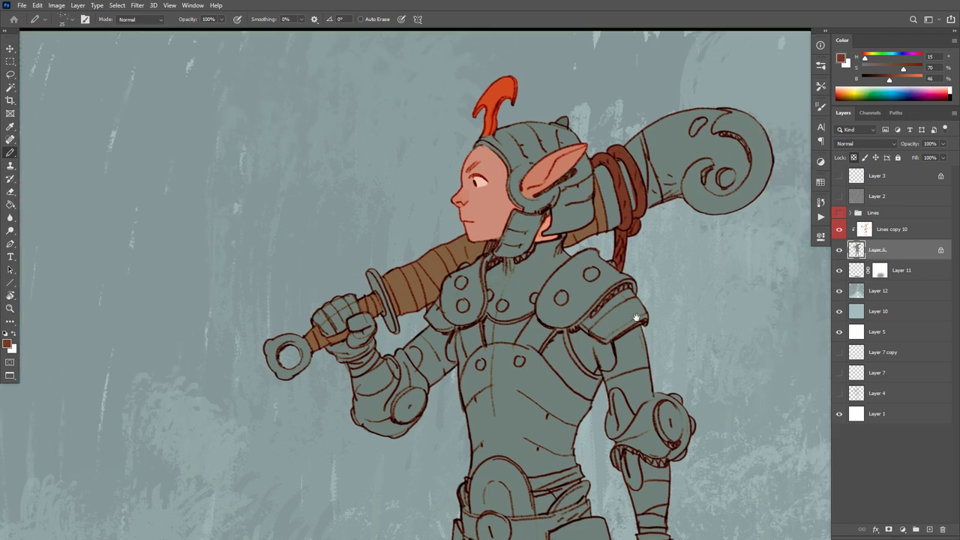
{"action": "left_click", "coordinate": [608, 215], "text": "alt"}
{"action": "left_click", "coordinate": [675, 147], "text": "alt"}
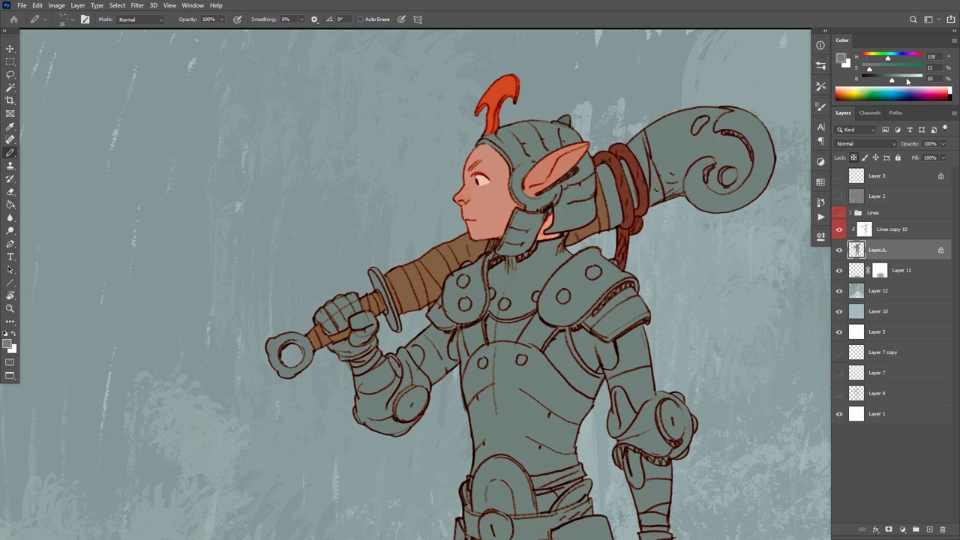
{"action": "left_click_drag", "start_coordinate": [892, 80], "coordinate": [874, 71]}
{"action": "mouse_move", "coordinate": [711, 160]}
{"action": "left_mouse_down"}
{"action": "mouse_move", "coordinate": [687, 196]}
{"action": "mouse_move", "coordinate": [714, 209]}
{"action": "mouse_move", "coordinate": [751, 196]}
{"action": "mouse_move", "coordinate": [770, 158]}
{"action": "mouse_move", "coordinate": [754, 117]}
{"action": "mouse_move", "coordinate": [736, 109]}
{"action": "mouse_move", "coordinate": [717, 129]}
{"action": "mouse_move", "coordinate": [746, 132]}
{"action": "mouse_move", "coordinate": [756, 153]}
{"action": "mouse_move", "coordinate": [748, 183]}
{"action": "mouse_move", "coordinate": [717, 195]}
{"action": "mouse_move", "coordinate": [701, 174]}
{"action": "left_mouse_up"}
{"action": "key", "text": "g"}
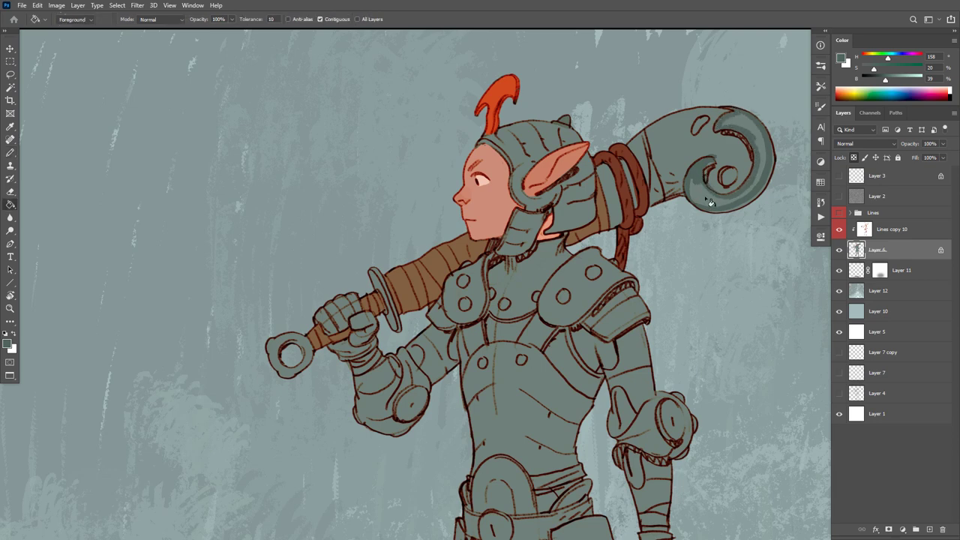
{"action": "left_click", "coordinate": [711, 202]}
{"action": "key", "text": "b"}
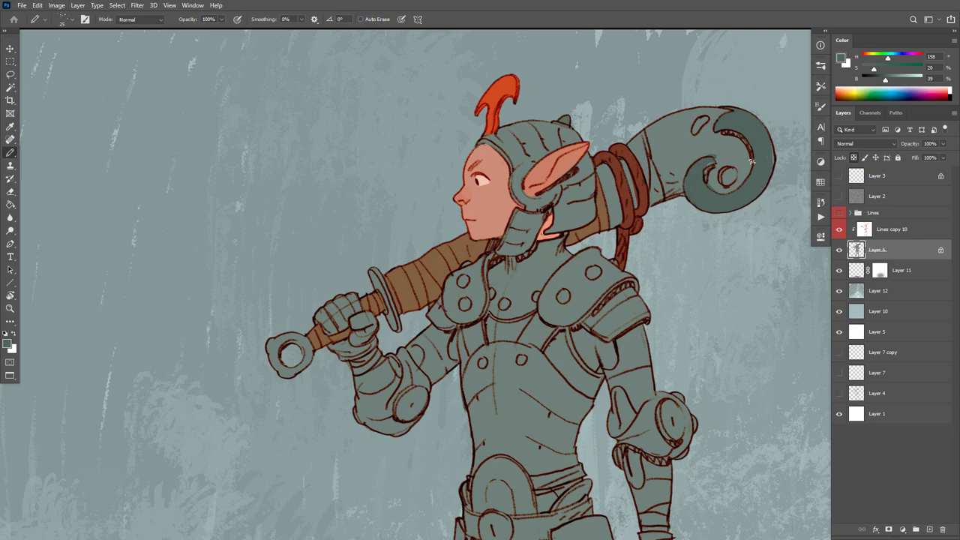
Clean up the inner edge of the club's spiral with the sampled light and dark grey-greens.
{"action": "left_click", "coordinate": [720, 158], "text": "alt"}
{"action": "left_click", "coordinate": [705, 160], "text": "alt"}
{"action": "left_click_drag", "start_coordinate": [709, 163], "coordinate": [709, 172]}
{"action": "left_click", "coordinate": [725, 157], "text": "alt"}
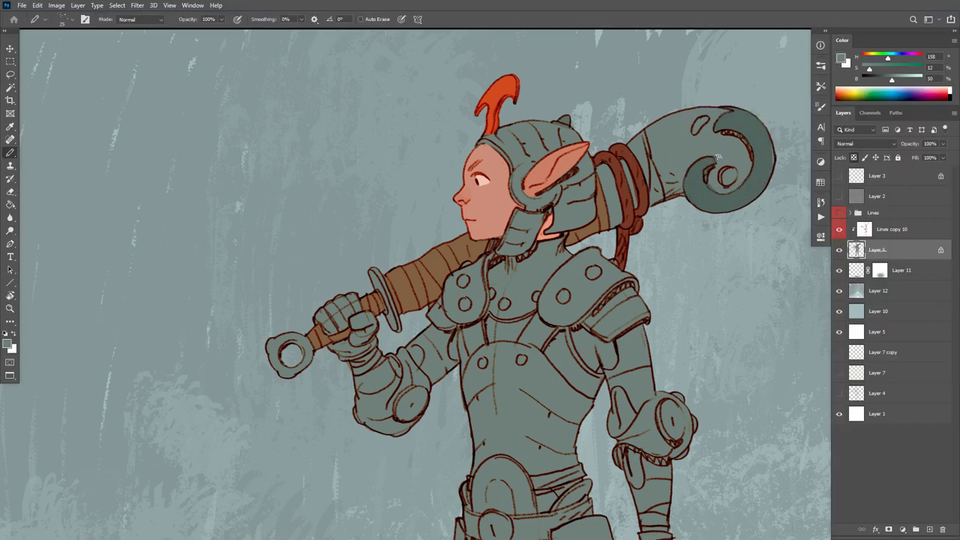
{"action": "left_click", "coordinate": [747, 116], "text": "alt"}
Switch to the lion riders reference painting and examine the colouring of the armoured rider and his club up close.
{"action": "key", "text": "ctrl+Tab"}
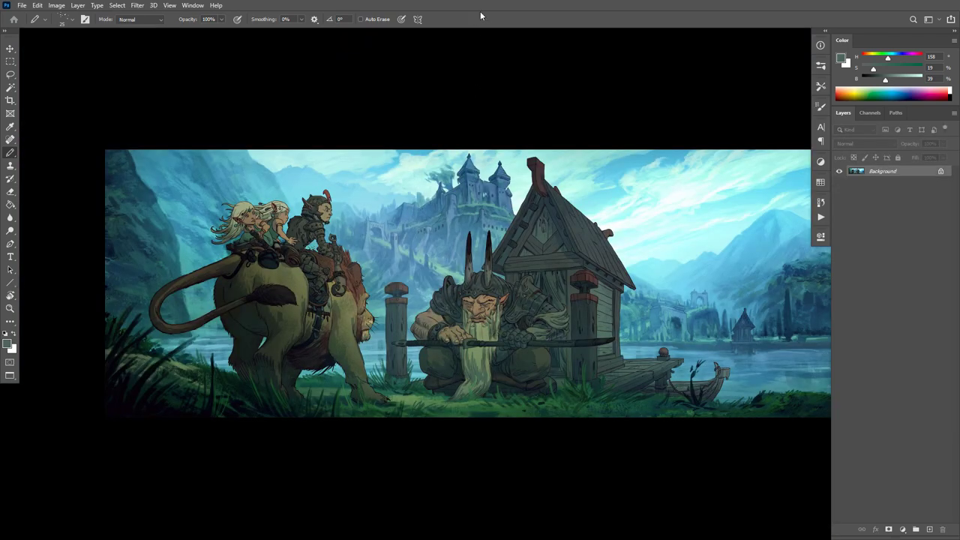
{"action": "left_click_drag", "start_coordinate": [335, 235], "coordinate": [366, 230]}
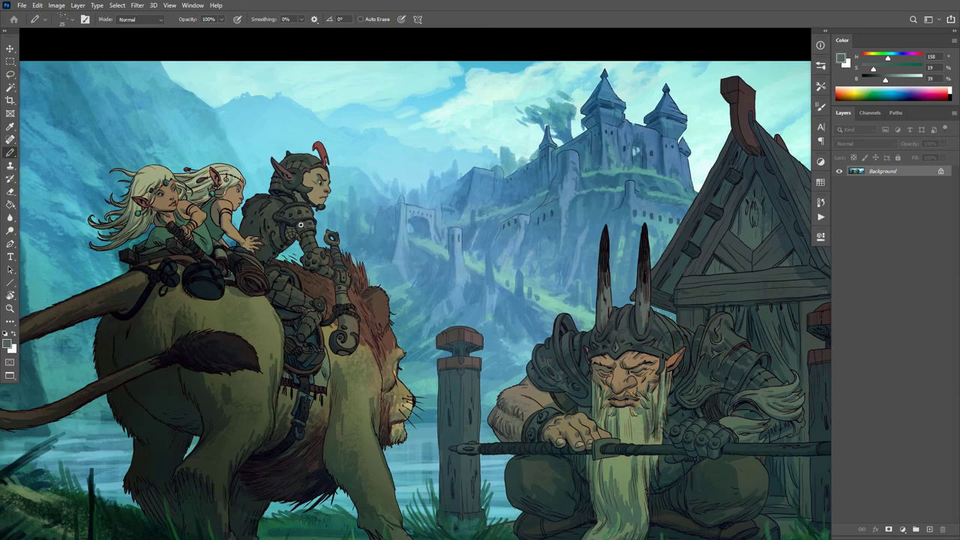
{"action": "left_click_drag", "start_coordinate": [301, 227], "coordinate": [315, 235]}
{"action": "left_click_drag", "start_coordinate": [317, 309], "coordinate": [394, 304]}
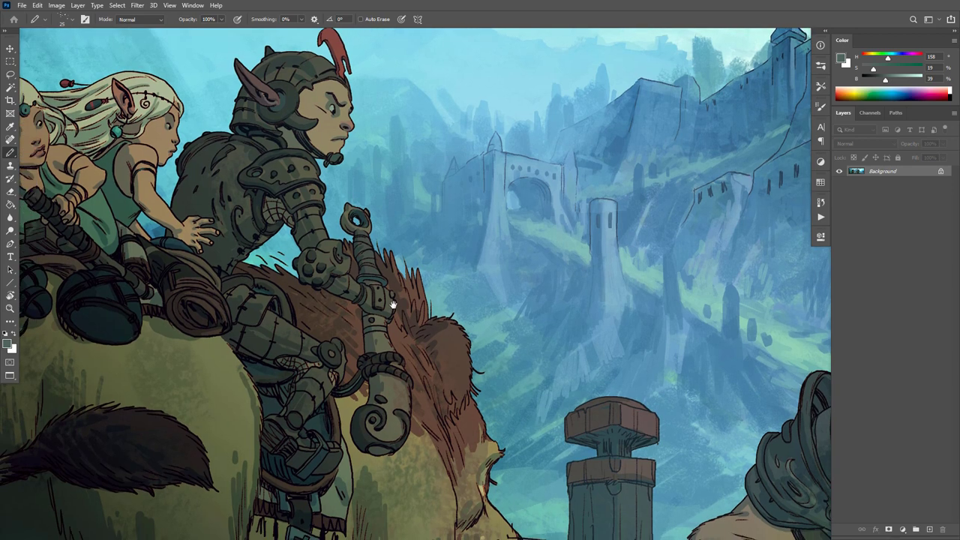
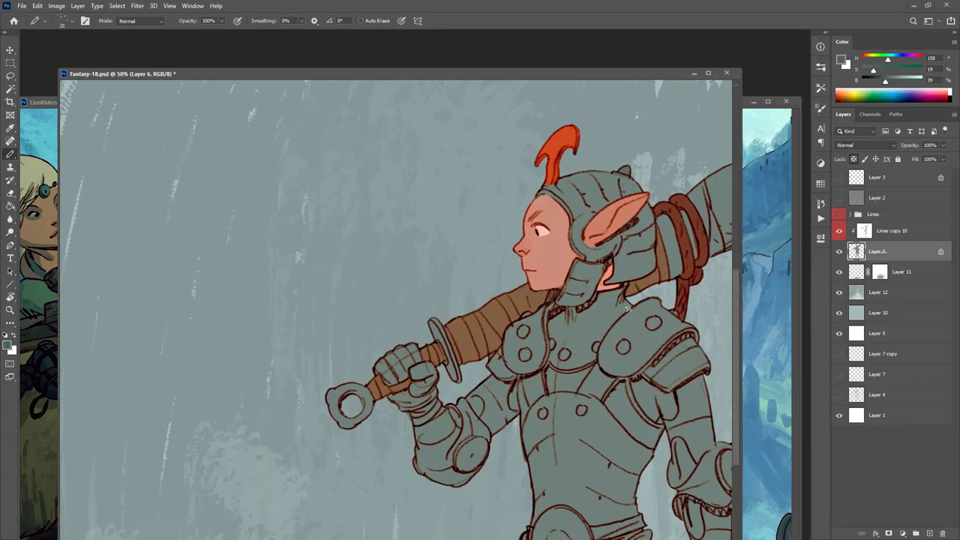
Return to the elf illustration and darken the helmet's lower rim and the armour rivets with the club head's dark grey-green.
{"action": "left_click_drag", "start_coordinate": [643, 338], "coordinate": [497, 286]}
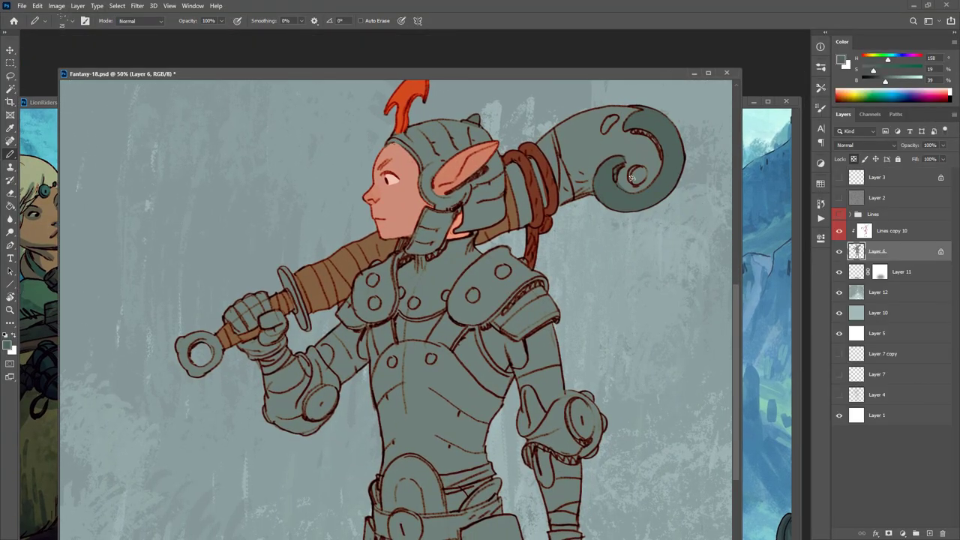
{"action": "left_click", "coordinate": [662, 168], "text": "alt"}
{"action": "left_click", "coordinate": [647, 163], "text": "alt"}
{"action": "left_click", "coordinate": [458, 201], "text": "alt"}
{"action": "left_click_drag", "start_coordinate": [613, 235], "coordinate": [637, 208]}
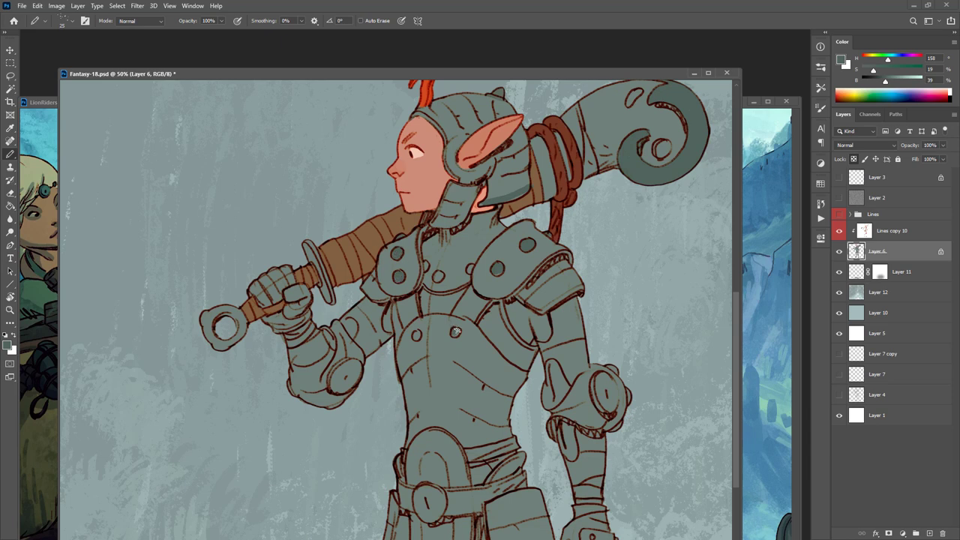
Paint the centre of the club's spiral and its small cut-outs with the sampled dark grey-green.
{"action": "left_click", "coordinate": [519, 187], "text": "alt"}
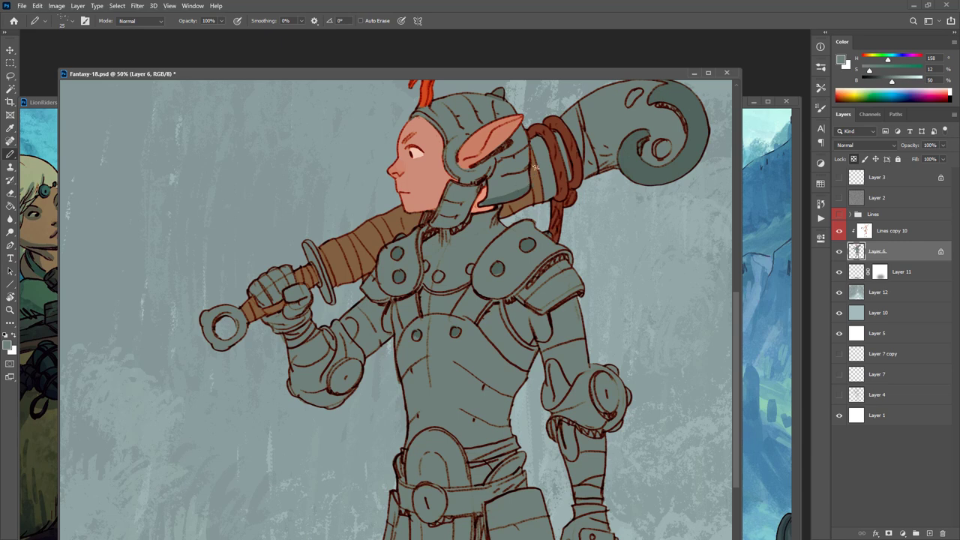
{"action": "left_click", "coordinate": [688, 132], "text": "alt"}
{"action": "left_click_drag", "start_coordinate": [647, 132], "coordinate": [641, 148]}
{"action": "mouse_move", "coordinate": [666, 144]}
{"action": "left_mouse_down"}
{"action": "mouse_move", "coordinate": [655, 151]}
{"action": "mouse_move", "coordinate": [666, 150]}
{"action": "left_mouse_up"}
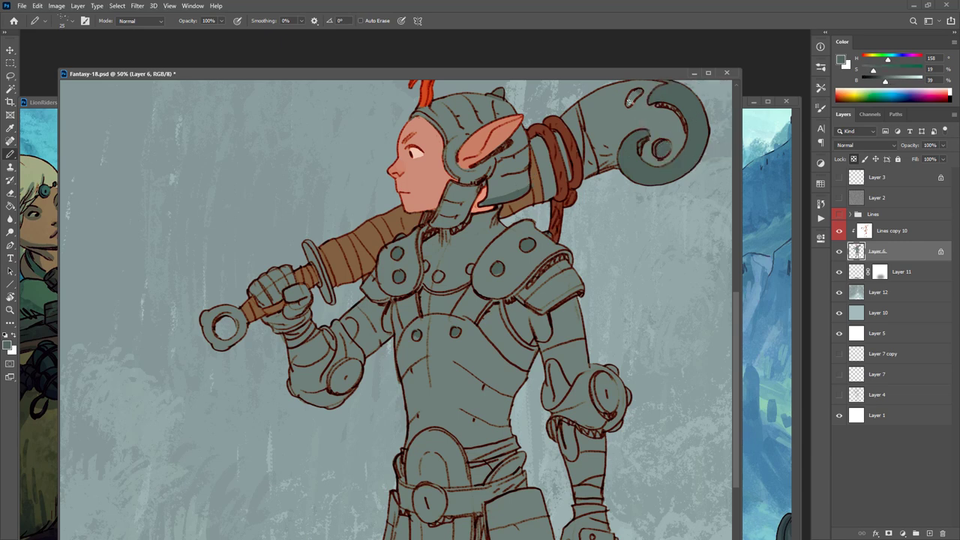
Isolate Layer 6 to select the light grey-green body and club areas, then restore the other layers and hide the selection edges.
{"action": "left_click", "coordinate": [540, 187], "text": "alt"}
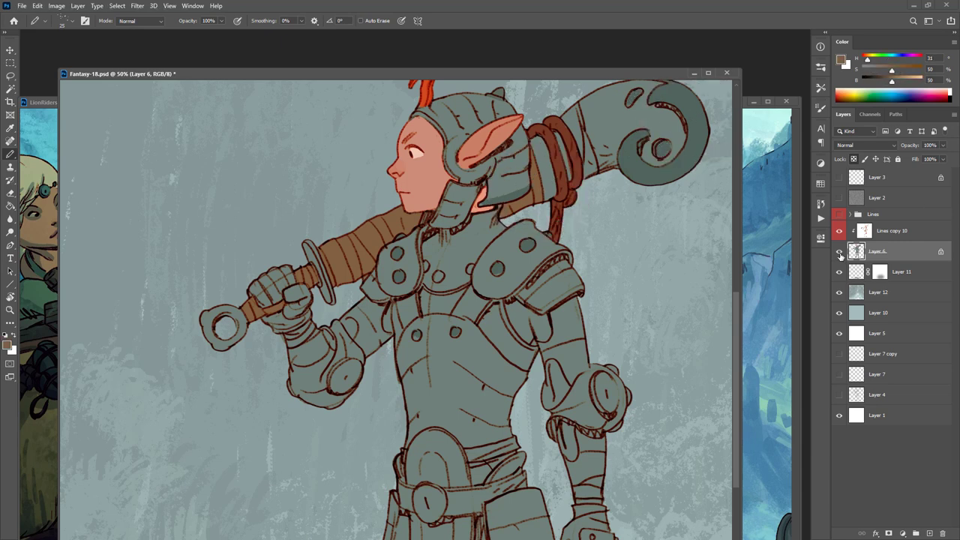
{"action": "left_click", "coordinate": [840, 254], "text": "alt"}
{"action": "key", "text": "w"}
{"action": "left_click", "coordinate": [558, 182]}
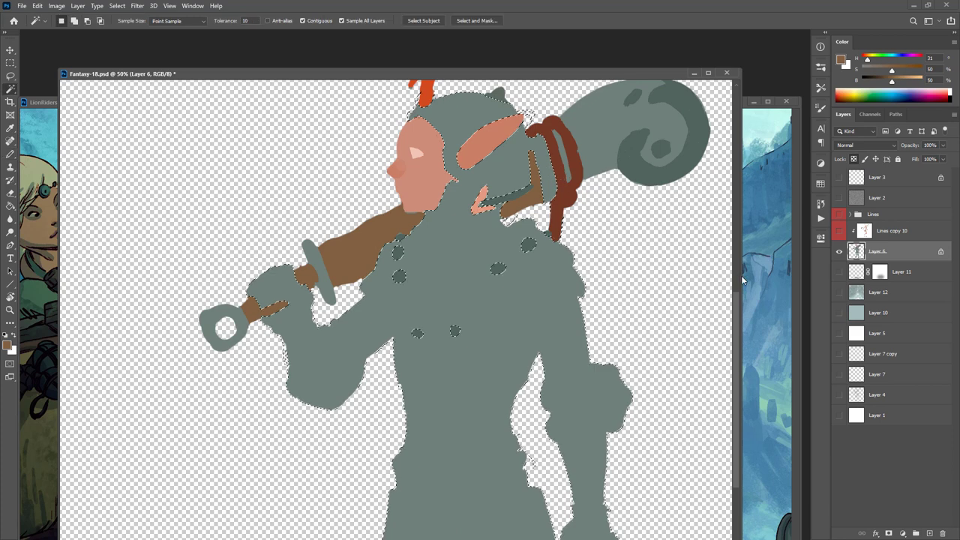
{"action": "left_click", "coordinate": [593, 142], "text": "shift"}
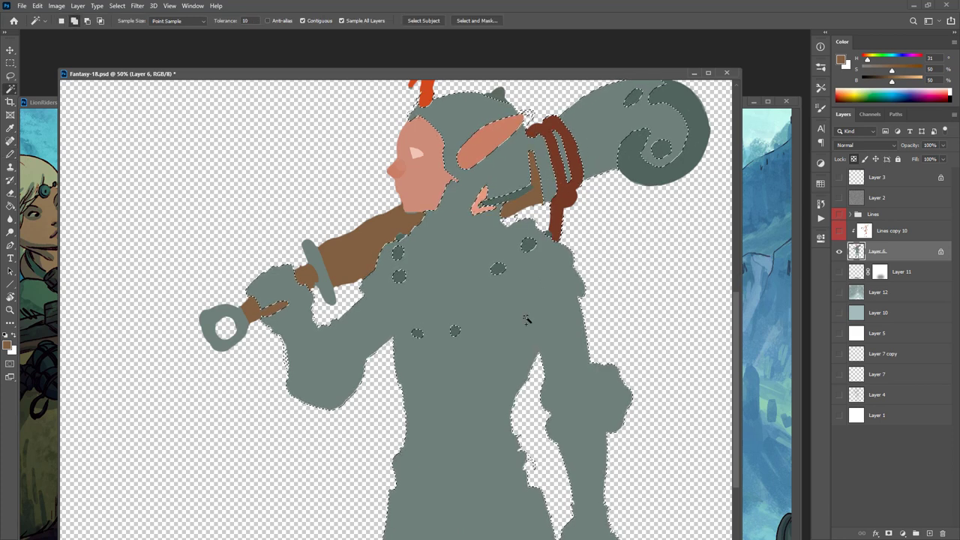
{"action": "left_click", "coordinate": [839, 252], "text": "alt"}
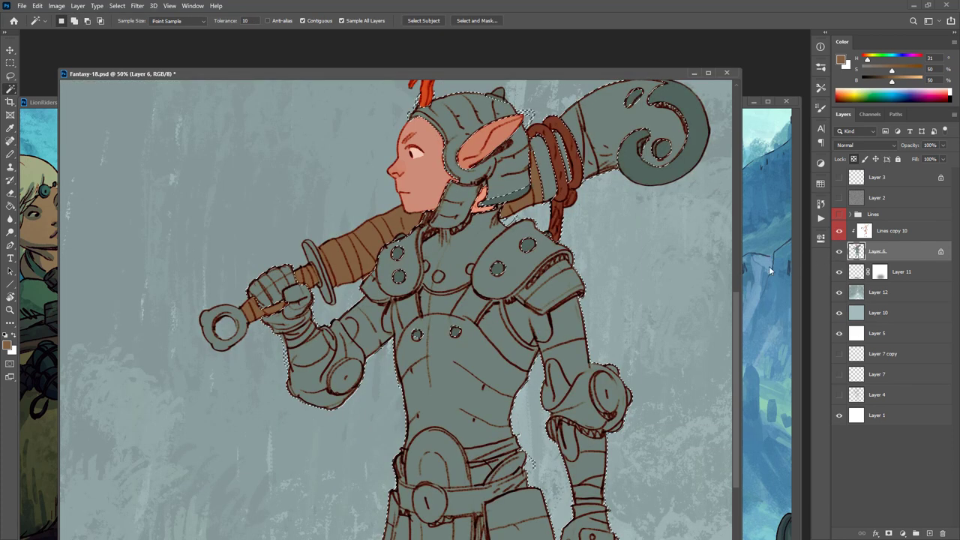
{"action": "key", "text": "ctrl+h"}
Paint the club sections between and just beyond the rope loops brown within the selection.
{"action": "key", "text": "b"}
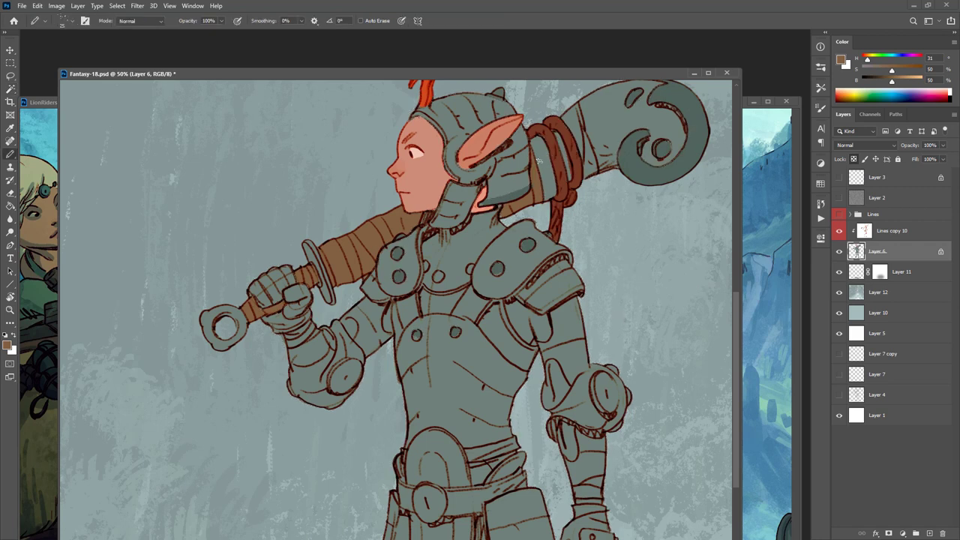
{"action": "left_click_drag", "start_coordinate": [543, 196], "coordinate": [531, 136]}
{"action": "left_click_drag", "start_coordinate": [548, 191], "coordinate": [541, 136]}
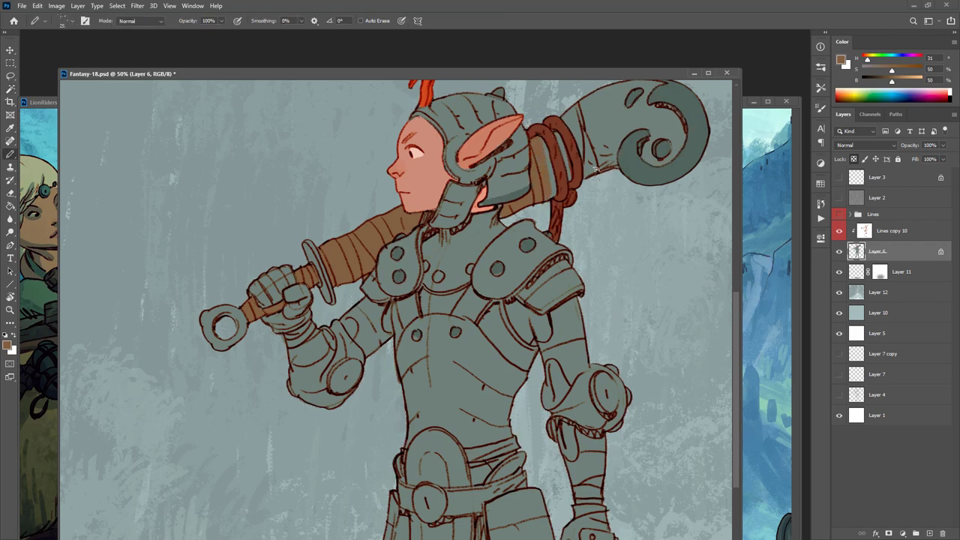
{"action": "mouse_move", "coordinate": [594, 170]}
{"action": "left_mouse_down"}
{"action": "mouse_move", "coordinate": [577, 113]}
{"action": "mouse_move", "coordinate": [572, 154]}
{"action": "mouse_move", "coordinate": [541, 141]}
{"action": "mouse_move", "coordinate": [550, 204]}
{"action": "left_mouse_up"}
{"action": "left_click", "coordinate": [597, 122], "text": "alt"}
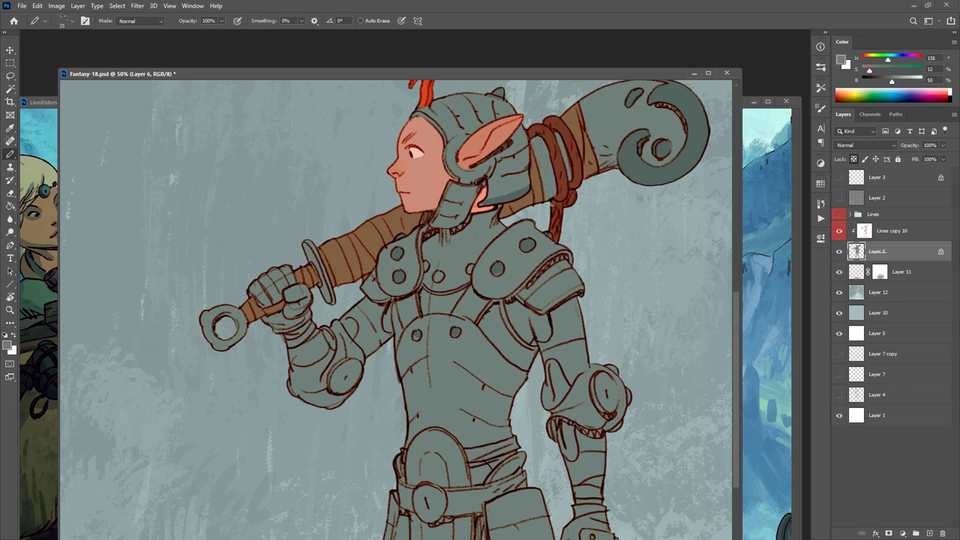
Paint the chest strap beneath the larger shoulder plate with the sampled brown, undoing a stray stroke.
{"action": "left_click", "coordinate": [570, 125], "text": "alt"}
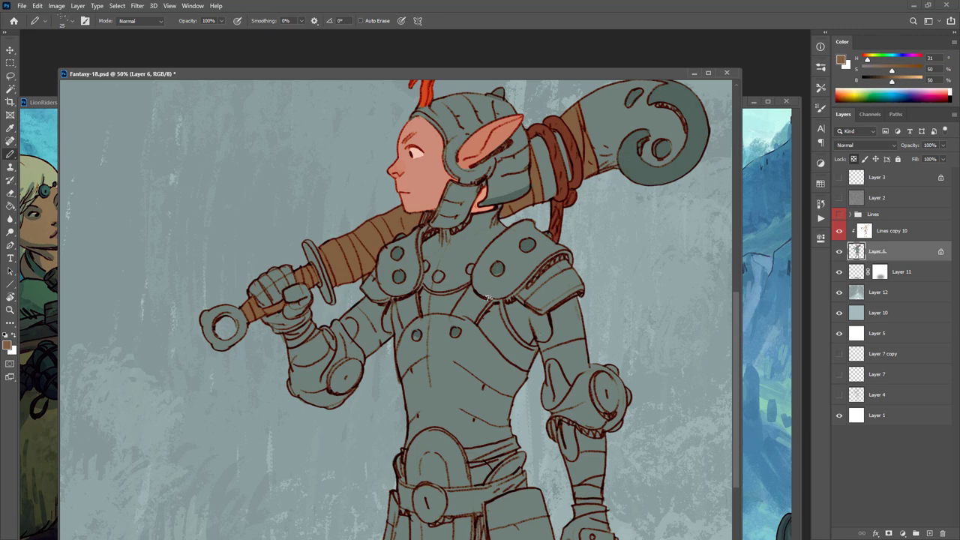
{"action": "mouse_move", "coordinate": [489, 298]}
{"action": "left_mouse_down"}
{"action": "mouse_move", "coordinate": [459, 311]}
{"action": "mouse_move", "coordinate": [472, 296]}
{"action": "mouse_move", "coordinate": [484, 302]}
{"action": "mouse_move", "coordinate": [475, 301]}
{"action": "left_mouse_up"}
{"action": "key", "text": "ctrl+z"}
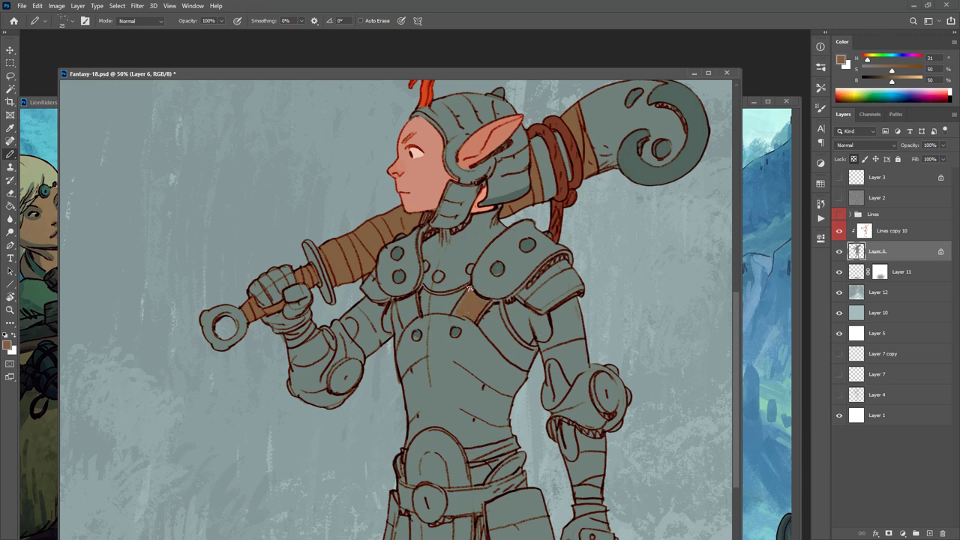
Paint the recesses beside and above the breastplate with the dark grey-green sampled from the club head.
{"action": "left_click", "coordinate": [640, 175], "text": "alt"}
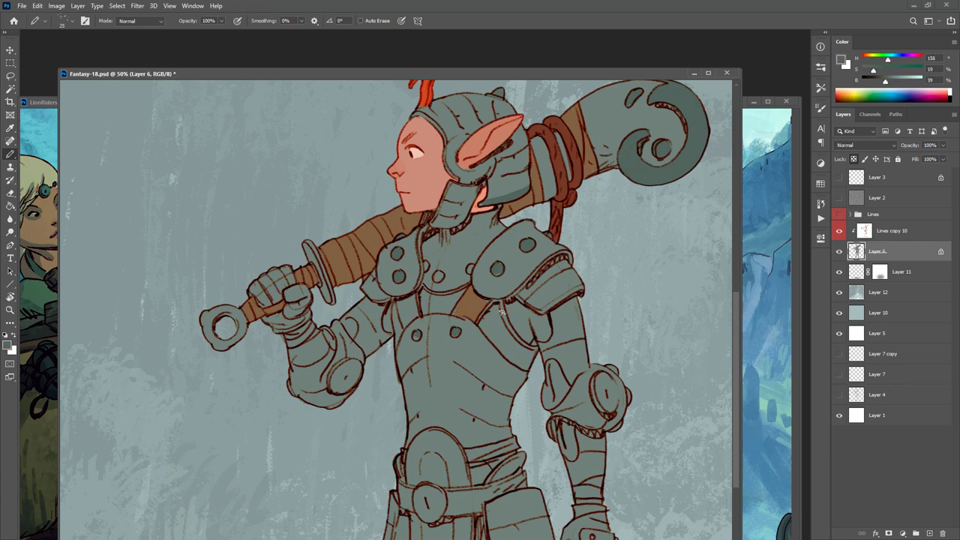
{"action": "mouse_move", "coordinate": [500, 306]}
{"action": "left_mouse_down"}
{"action": "mouse_move", "coordinate": [513, 336]}
{"action": "mouse_move", "coordinate": [489, 309]}
{"action": "mouse_move", "coordinate": [489, 338]}
{"action": "mouse_move", "coordinate": [529, 352]}
{"action": "mouse_move", "coordinate": [511, 333]}
{"action": "mouse_move", "coordinate": [532, 356]}
{"action": "mouse_move", "coordinate": [512, 360]}
{"action": "left_mouse_up"}
{"action": "mouse_move", "coordinate": [465, 287]}
{"action": "left_mouse_down"}
{"action": "mouse_move", "coordinate": [438, 309]}
{"action": "mouse_move", "coordinate": [425, 295]}
{"action": "mouse_move", "coordinate": [423, 308]}
{"action": "mouse_move", "coordinate": [453, 308]}
{"action": "mouse_move", "coordinate": [446, 313]}
{"action": "mouse_move", "coordinate": [458, 294]}
{"action": "mouse_move", "coordinate": [402, 309]}
{"action": "left_mouse_up"}
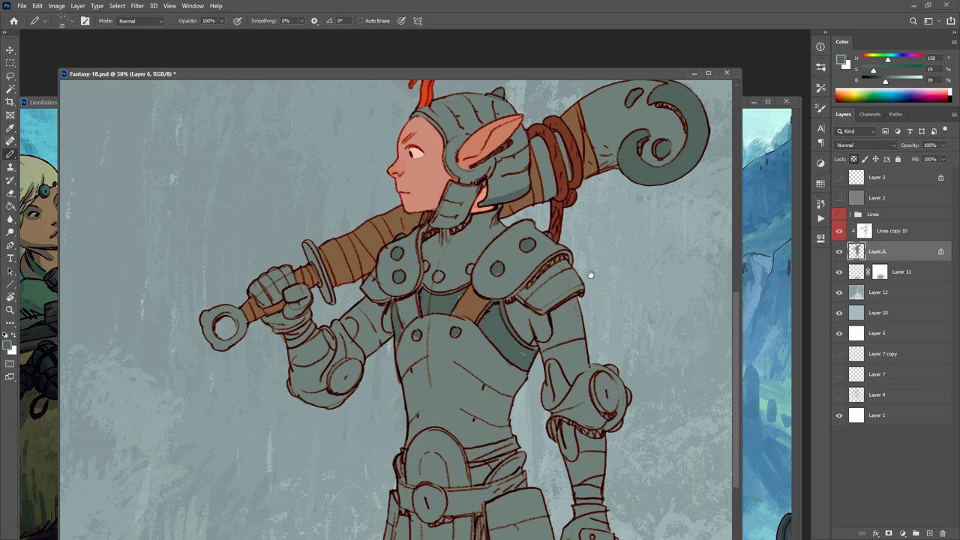
Paint the other chest strap with the sampled brown and check the colours against the lion riders reference.
{"action": "left_click_drag", "start_coordinate": [589, 294], "coordinate": [605, 260]}
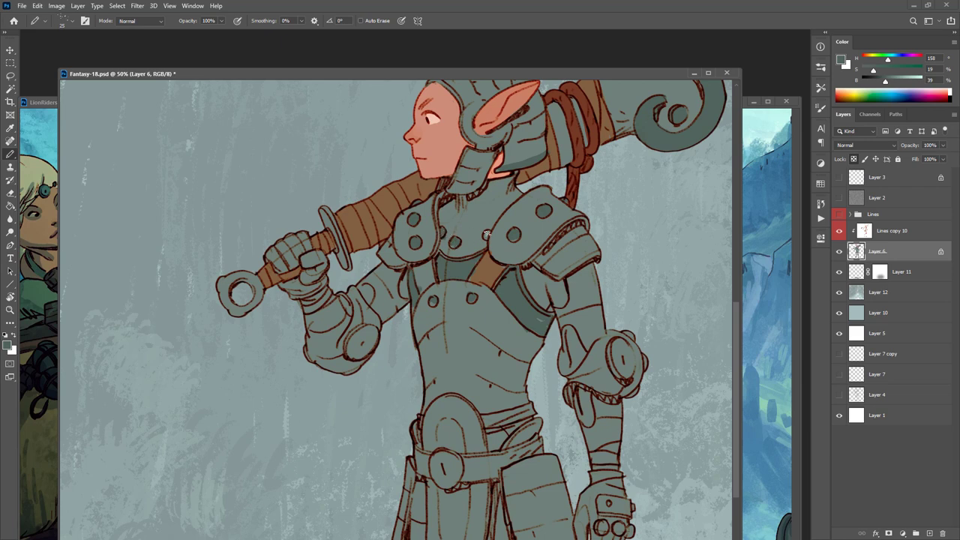
{"action": "left_click", "coordinate": [489, 258], "text": "alt"}
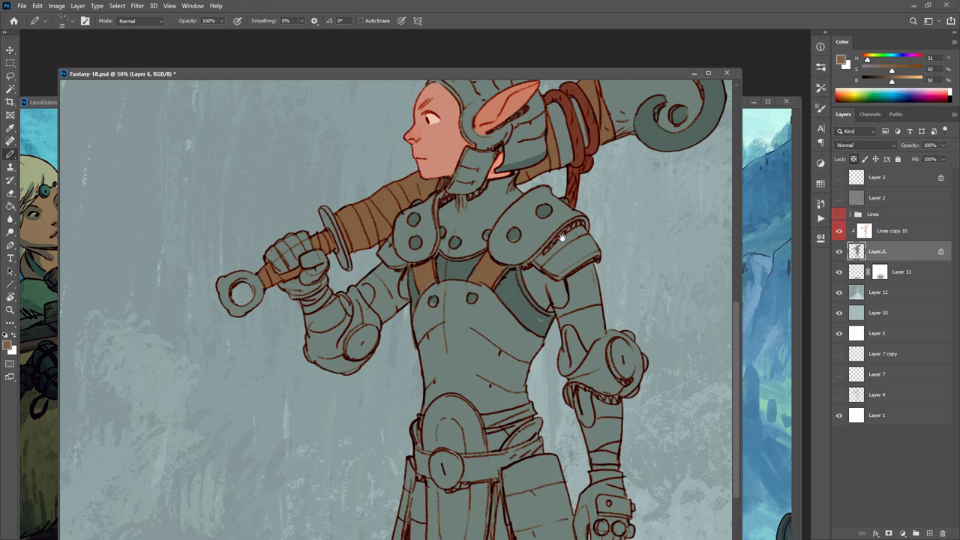
{"action": "left_click_drag", "start_coordinate": [592, 269], "coordinate": [604, 248]}
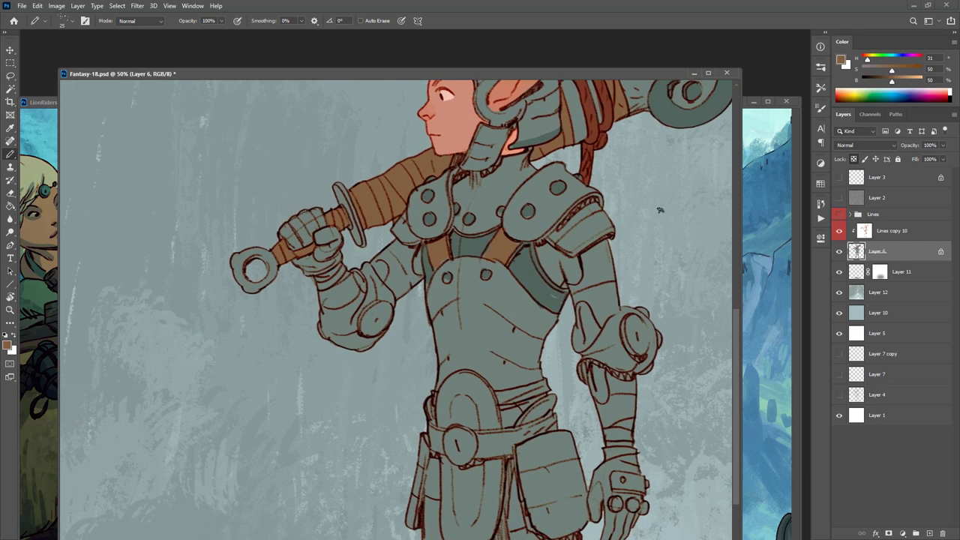
{"action": "left_click", "coordinate": [755, 132]}
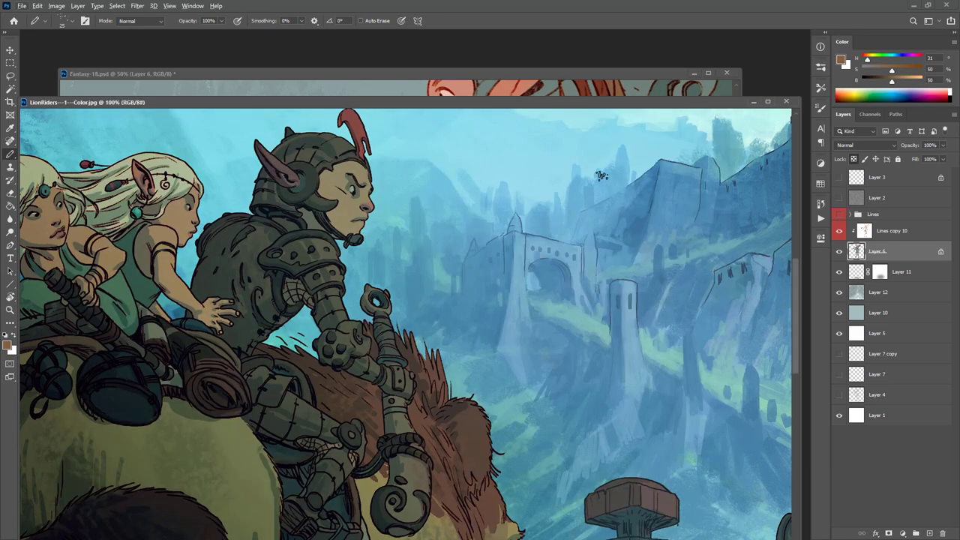
{"action": "left_click", "coordinate": [421, 93]}
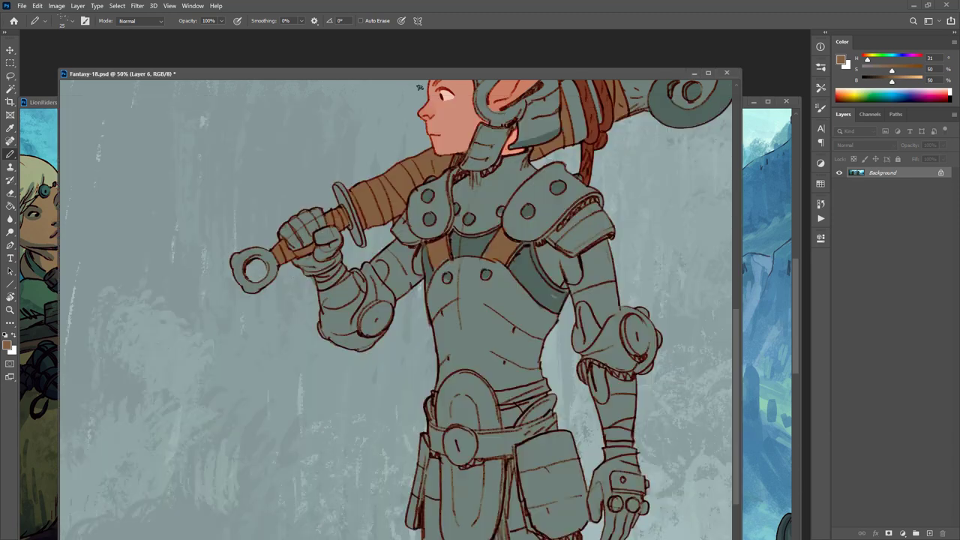
Paint the underarm cloth below the larger shoulder plate olive-grey, mixed by blending sampled brown over the armour grey at 50% opacity.
{"action": "left_click", "coordinate": [555, 256], "text": "alt"}
{"action": "left_click_drag", "start_coordinate": [897, 83], "coordinate": [884, 61]}
{"action": "mouse_move", "coordinate": [552, 252]}
{"action": "left_mouse_down"}
{"action": "mouse_move", "coordinate": [556, 281]}
{"action": "mouse_move", "coordinate": [574, 279]}
{"action": "mouse_move", "coordinate": [556, 255]}
{"action": "left_mouse_up"}
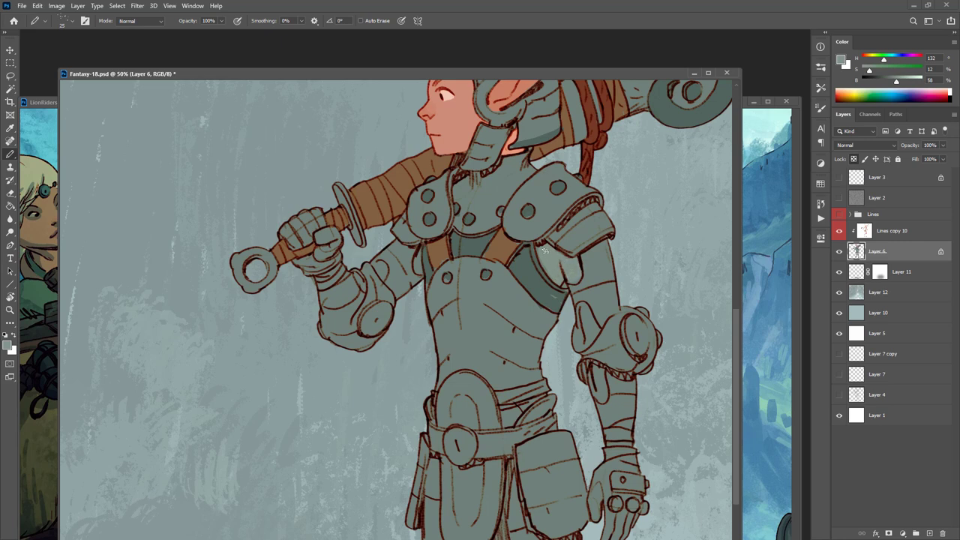
{"action": "left_click", "coordinate": [558, 143], "text": "alt"}
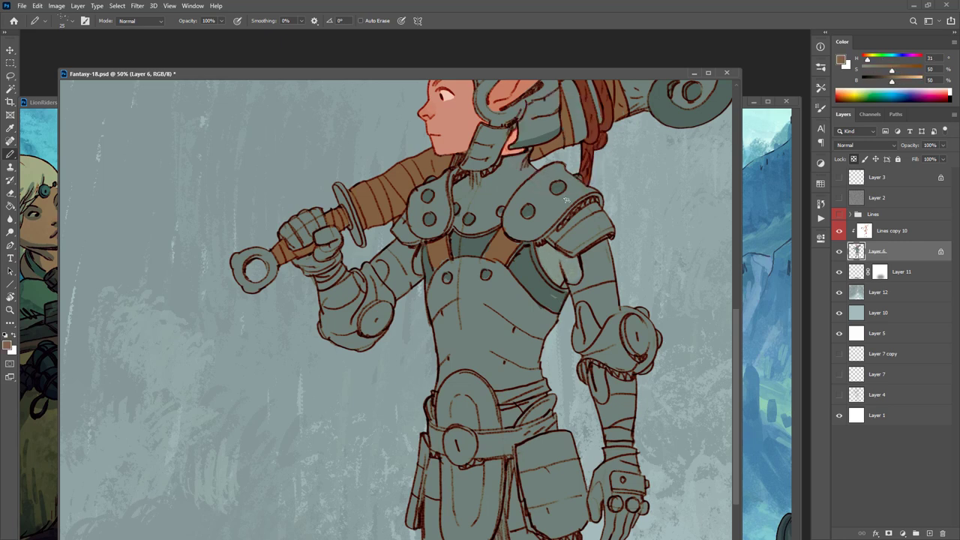
{"action": "key", "text": "5"}
{"action": "left_click", "coordinate": [553, 259], "text": "alt"}
{"action": "key", "text": "0"}
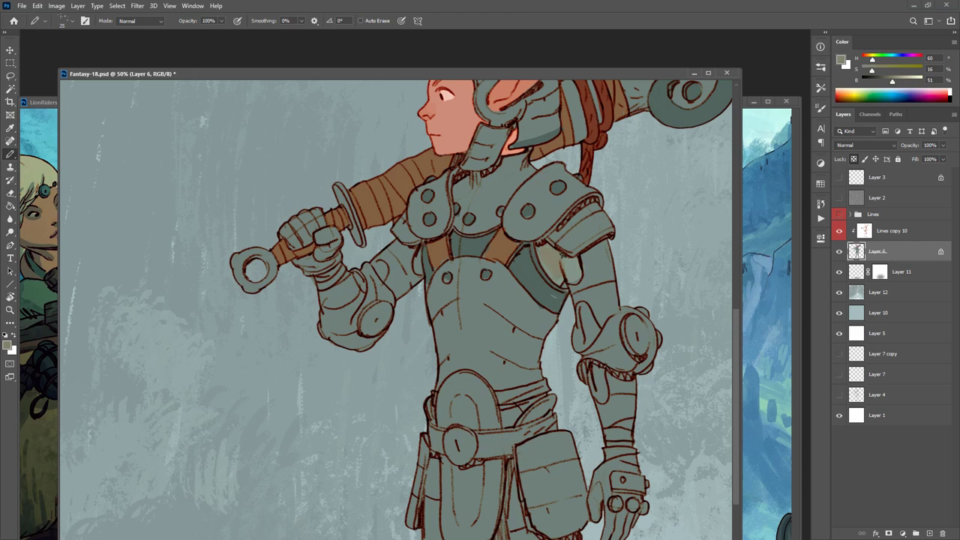
{"action": "left_click_drag", "start_coordinate": [578, 258], "coordinate": [564, 267]}
Clean up the edges of the chest straps, recesses and collar rivets with the brown, dark green and grey sampled beside them.
{"action": "left_click", "coordinate": [423, 260], "text": "alt"}
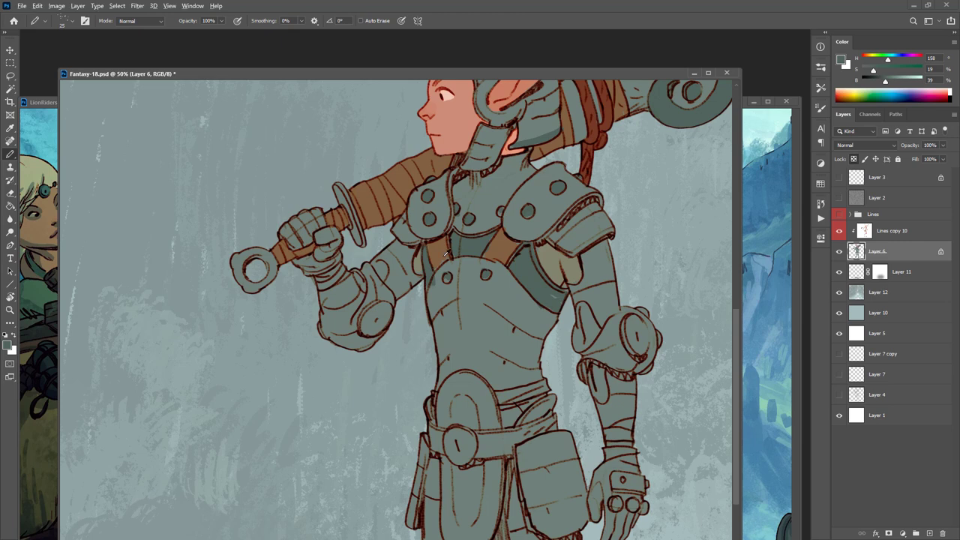
{"action": "left_click", "coordinate": [448, 254], "text": "alt"}
{"action": "left_click", "coordinate": [433, 287], "text": "alt"}
{"action": "left_click", "coordinate": [499, 237], "text": "alt"}
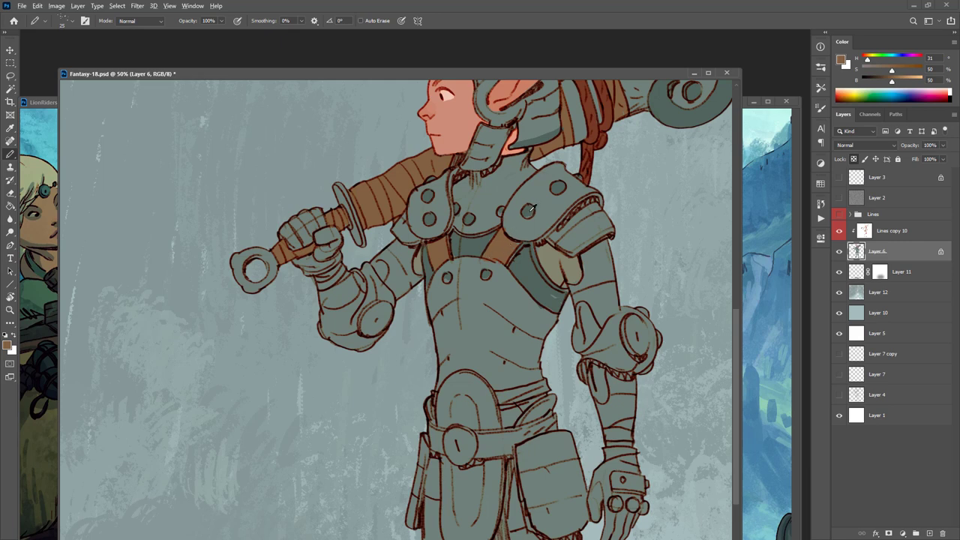
{"action": "left_click", "coordinate": [502, 213], "text": "alt"}
{"action": "left_click", "coordinate": [491, 225], "text": "alt"}
{"action": "left_click", "coordinate": [502, 236], "text": "alt"}
{"action": "left_click", "coordinate": [493, 234], "text": "alt"}
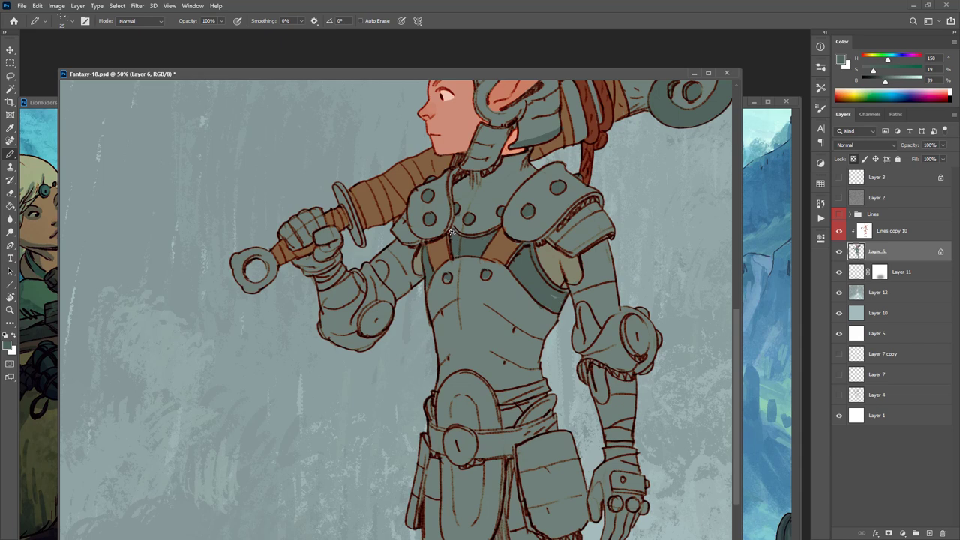
{"action": "left_click", "coordinate": [517, 236], "text": "alt"}
{"action": "left_click", "coordinate": [530, 210], "text": "alt"}
Paint the raised arm's inner elbow with the sampled olive and its wrist wrap and elbow trim with the club's brown.
{"action": "left_click", "coordinate": [569, 260], "text": "alt"}
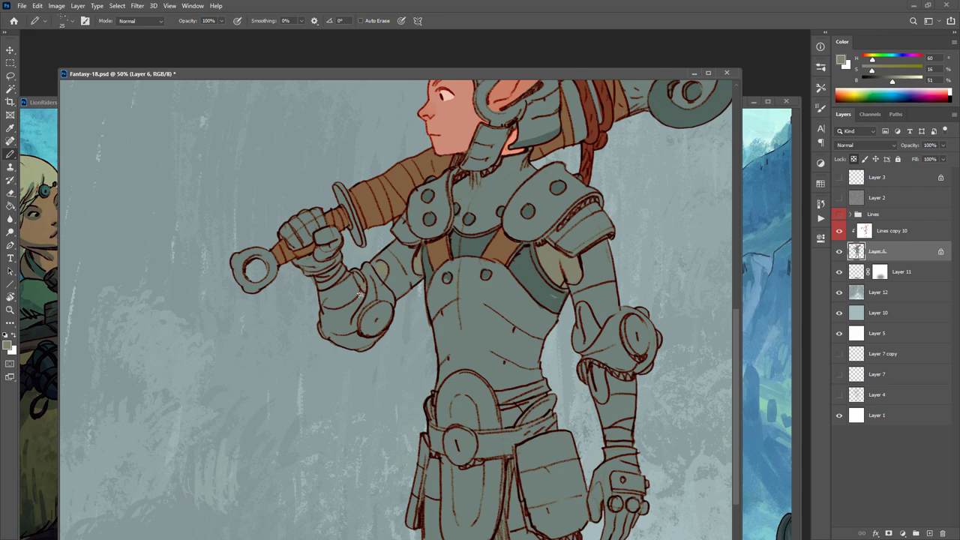
{"action": "left_click", "coordinate": [594, 107], "text": "alt"}
{"action": "left_click", "coordinate": [623, 98], "text": "alt"}
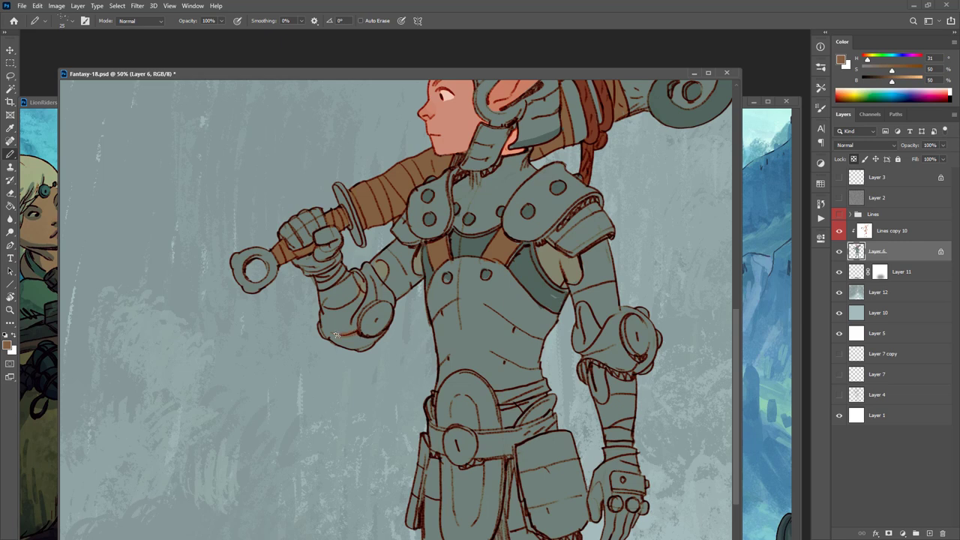
{"action": "left_click_drag", "start_coordinate": [479, 349], "coordinate": [493, 394]}
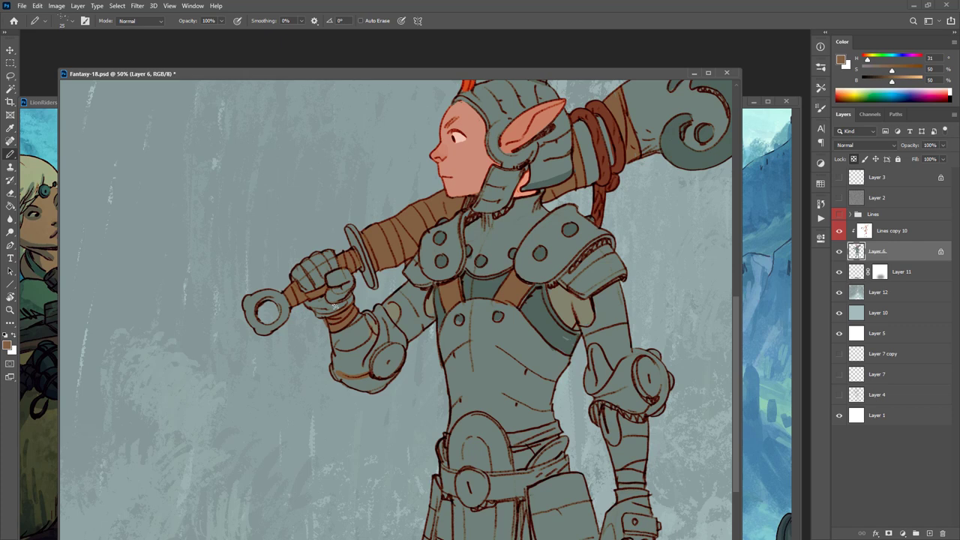
Paint the waist sash, the belt and the rounded front plate brown, filling the plate's interior.
{"action": "left_click_drag", "start_coordinate": [634, 336], "coordinate": [579, 201]}
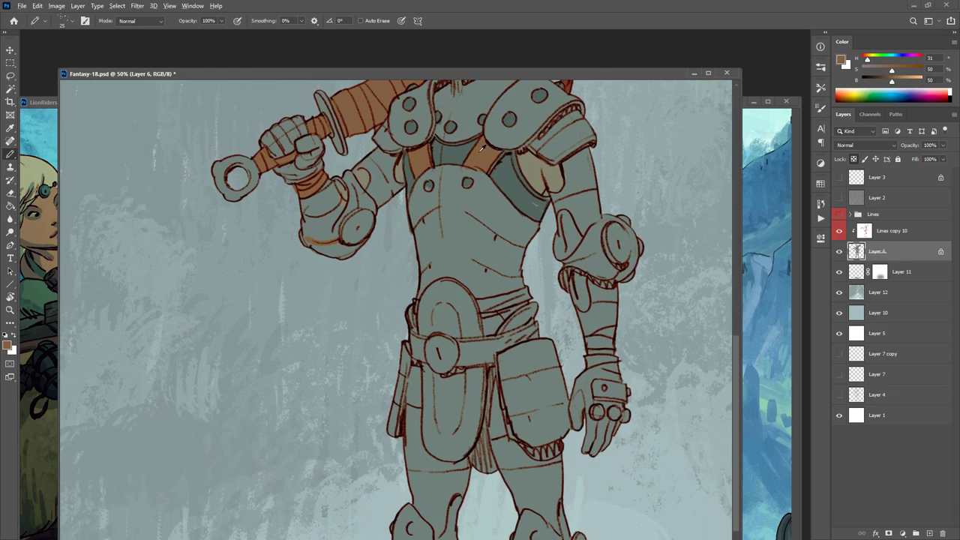
{"action": "mouse_move", "coordinate": [528, 290]}
{"action": "left_mouse_down"}
{"action": "mouse_move", "coordinate": [479, 302]}
{"action": "mouse_move", "coordinate": [526, 297]}
{"action": "left_mouse_up"}
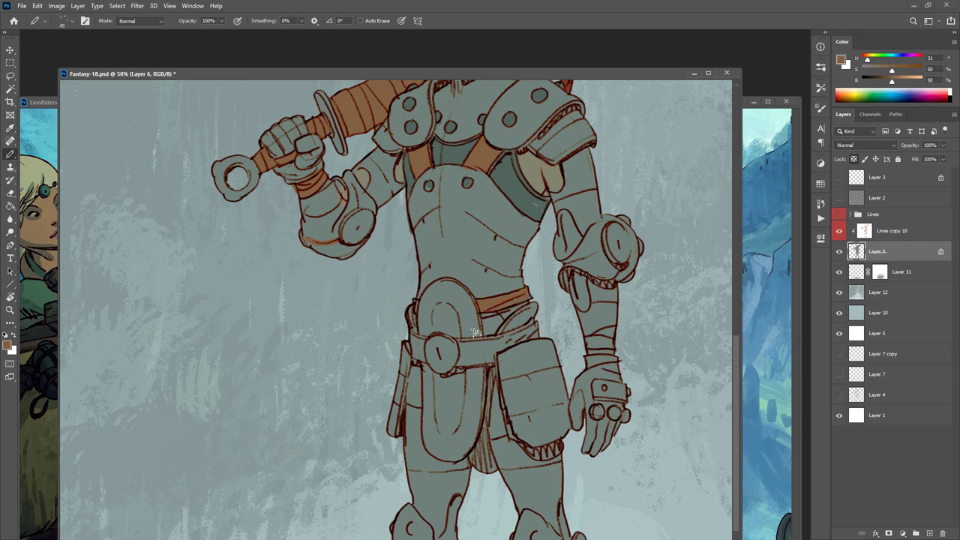
{"action": "mouse_move", "coordinate": [474, 331]}
{"action": "left_mouse_down"}
{"action": "mouse_move", "coordinate": [467, 300]}
{"action": "mouse_move", "coordinate": [449, 283]}
{"action": "mouse_move", "coordinate": [428, 298]}
{"action": "mouse_move", "coordinate": [430, 436]}
{"action": "mouse_move", "coordinate": [439, 455]}
{"action": "mouse_move", "coordinate": [466, 449]}
{"action": "mouse_move", "coordinate": [484, 393]}
{"action": "mouse_move", "coordinate": [471, 318]}
{"action": "left_mouse_up"}
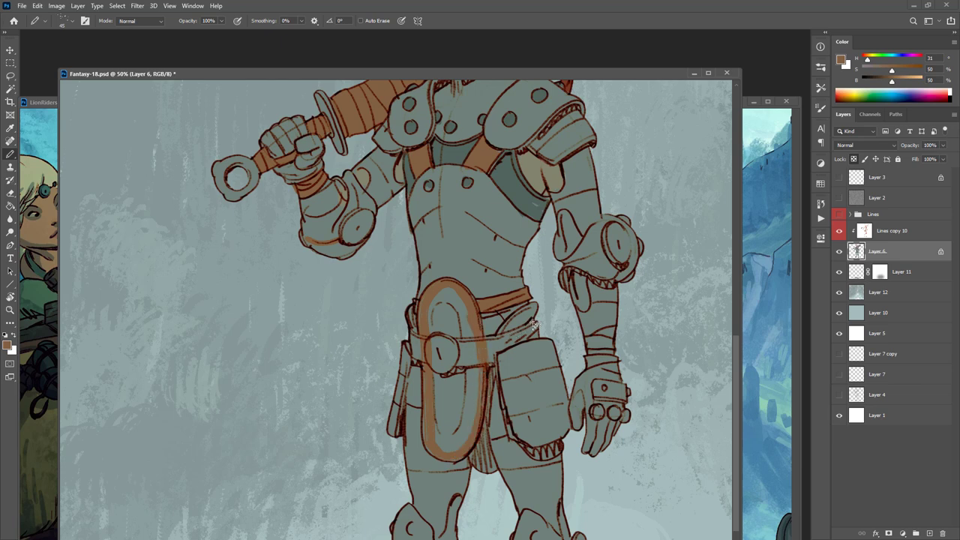
{"action": "mouse_move", "coordinate": [533, 324]}
{"action": "left_mouse_down"}
{"action": "mouse_move", "coordinate": [482, 356]}
{"action": "mouse_move", "coordinate": [534, 329]}
{"action": "mouse_move", "coordinate": [502, 347]}
{"action": "mouse_move", "coordinate": [534, 332]}
{"action": "mouse_move", "coordinate": [426, 356]}
{"action": "left_mouse_up"}
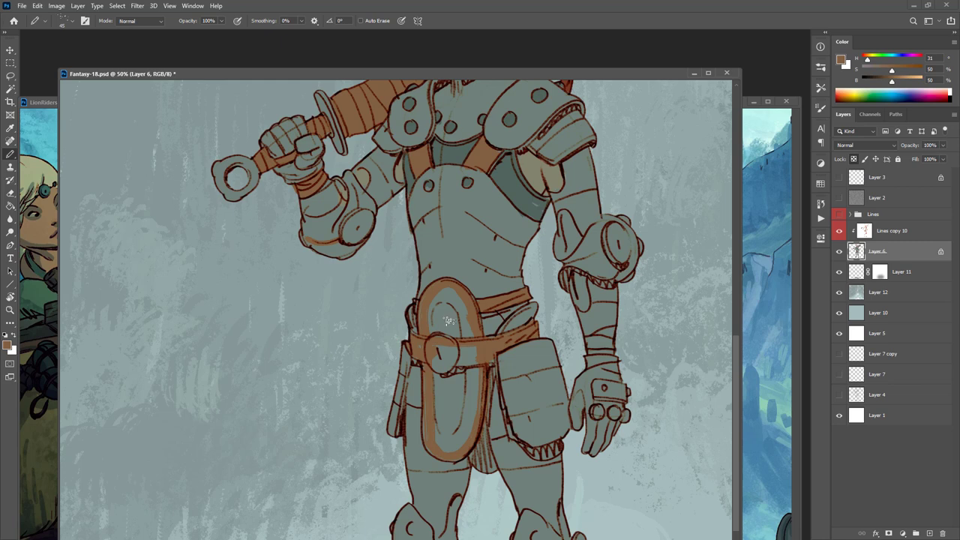
{"action": "key", "text": "g"}
{"action": "left_click", "coordinate": [458, 334]}
{"action": "left_click", "coordinate": [466, 393]}
{"action": "key", "text": "b"}
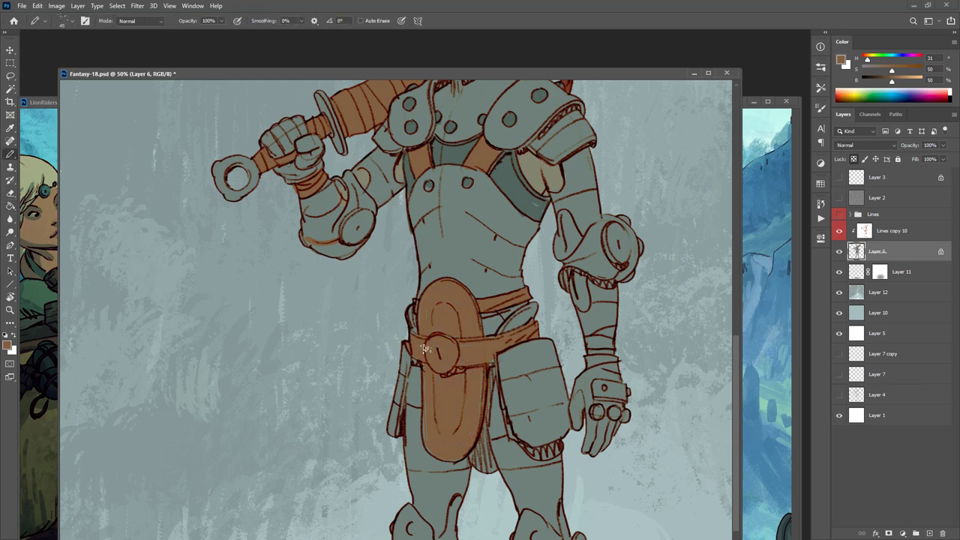
Repaint the round belt buckle with the grey-green sampled from the armour.
{"action": "left_click_drag", "start_coordinate": [525, 299], "coordinate": [522, 398]}
{"action": "left_click", "coordinate": [531, 208], "text": "alt"}
{"action": "mouse_move", "coordinate": [471, 421]}
{"action": "left_mouse_down"}
{"action": "mouse_move", "coordinate": [478, 284]}
{"action": "mouse_move", "coordinate": [444, 303]}
{"action": "mouse_move", "coordinate": [455, 324]}
{"action": "mouse_move", "coordinate": [460, 312]}
{"action": "left_mouse_up"}
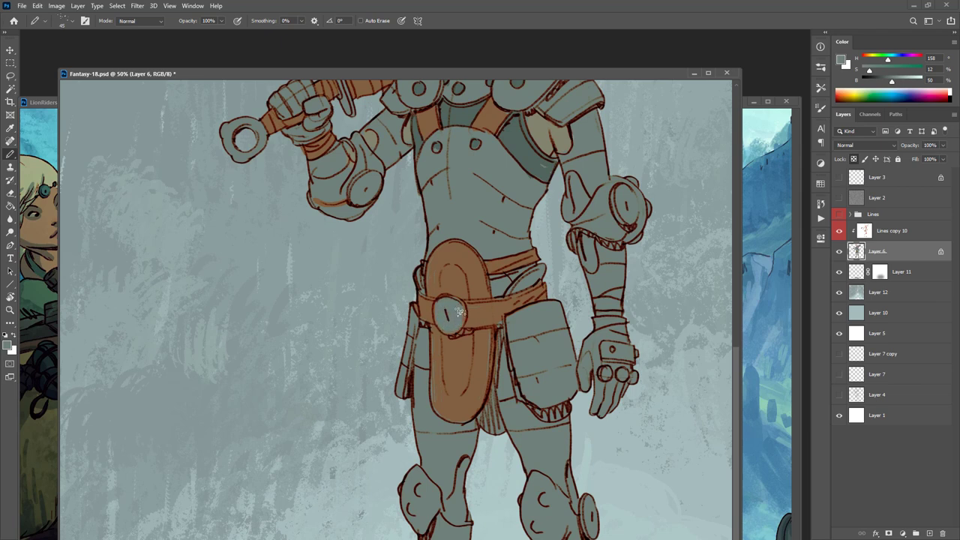
Repaint the belt a darker brown with saturation 56 and brightness 46 to separate it from the front plate.
{"action": "left_click", "coordinate": [444, 338], "text": "alt"}
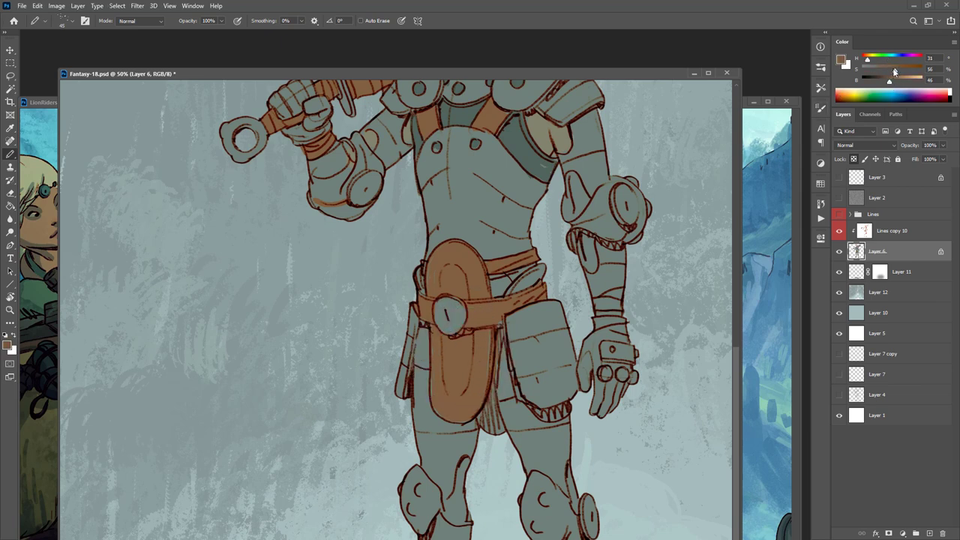
{"action": "mouse_move", "coordinate": [529, 296]}
{"action": "left_mouse_down"}
{"action": "mouse_move", "coordinate": [470, 304]}
{"action": "mouse_move", "coordinate": [470, 316]}
{"action": "mouse_move", "coordinate": [508, 307]}
{"action": "left_mouse_up"}
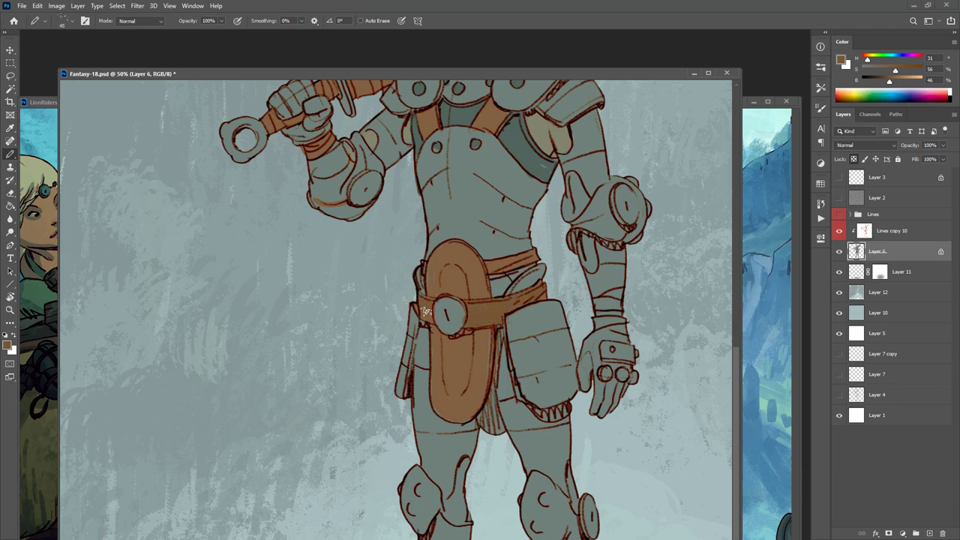
{"action": "left_click_drag", "start_coordinate": [593, 319], "coordinate": [612, 394]}
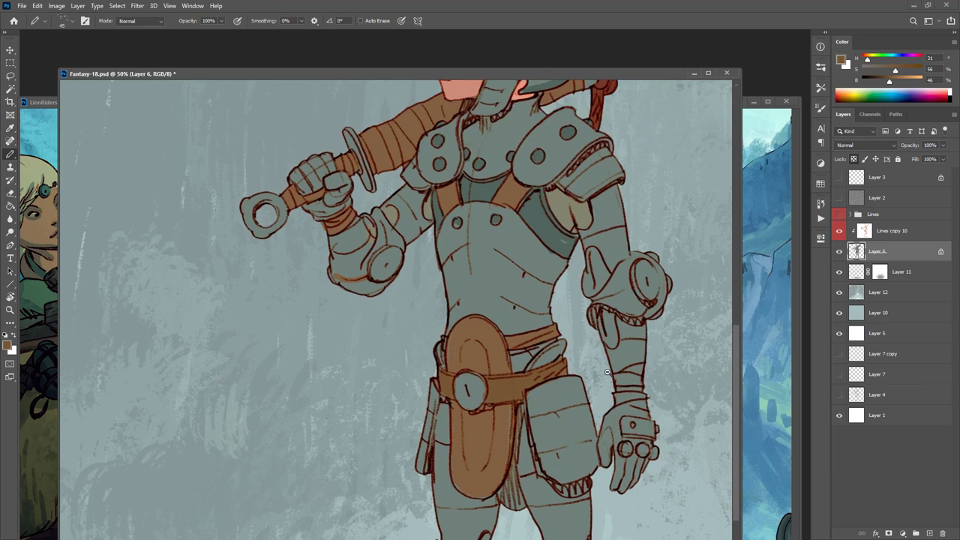
{"action": "left_click", "coordinate": [618, 365], "text": "ctrl+alt"}
{"action": "left_click", "coordinate": [617, 365], "text": "ctrl+alt"}
{"action": "scroll", "coordinate": [618, 269], "scroll_direction": "up", "scroll_amount": 1}
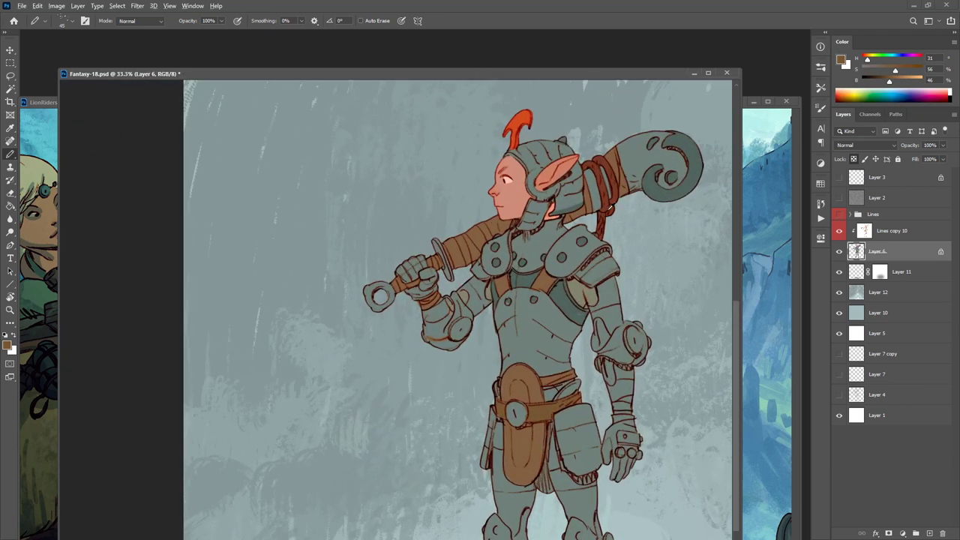
Fill the belt on both sides of the buckle with the red-brown sampled from the rope.
{"action": "left_click", "coordinate": [606, 186], "text": "alt"}
{"action": "key", "text": "g"}
{"action": "left_click", "coordinate": [553, 417]}
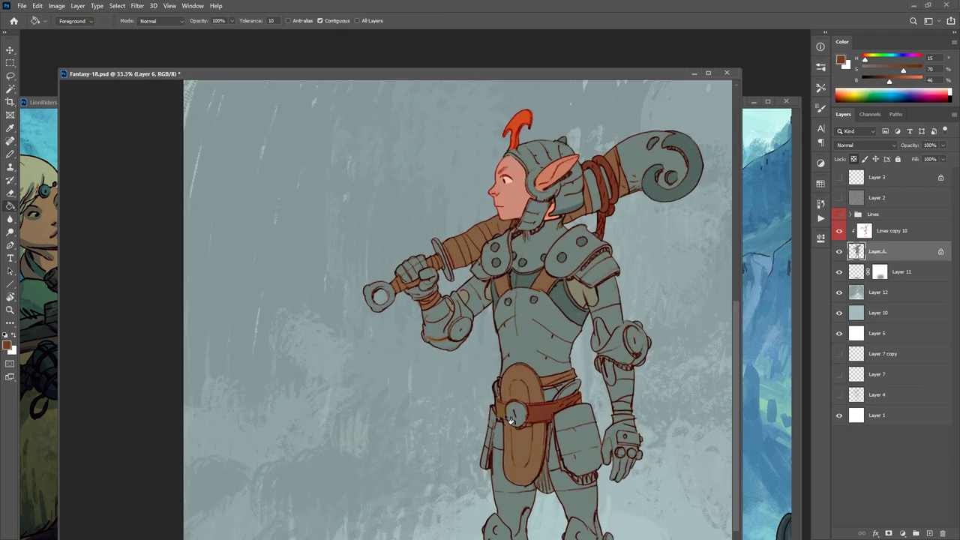
{"action": "left_click", "coordinate": [503, 414]}
{"action": "key", "text": "b"}
Clean up the edges where the belt, buckle, front plate and sash meet, resampling each part's own colour.
{"action": "scroll", "coordinate": [617, 353], "scroll_direction": "down", "scroll_amount": 4}
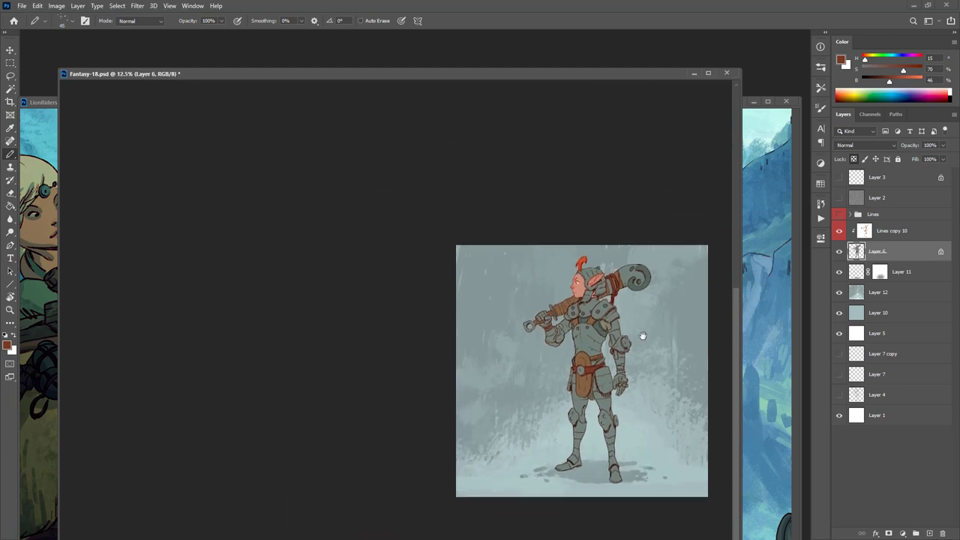
{"action": "scroll", "coordinate": [622, 360], "scroll_direction": "up", "scroll_amount": 2}
{"action": "scroll", "coordinate": [606, 391], "scroll_direction": "up", "scroll_amount": 4}
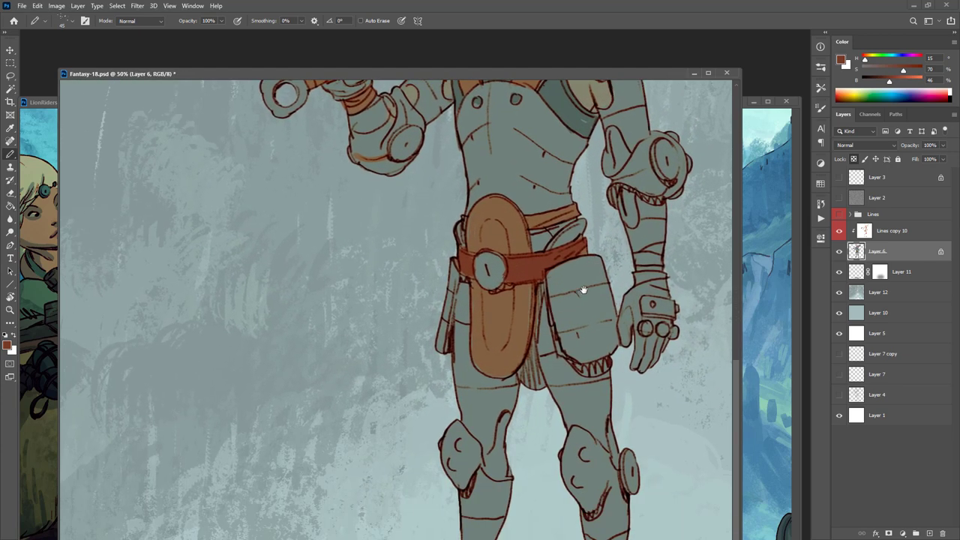
{"action": "left_click", "coordinate": [432, 247], "text": "alt"}
{"action": "left_click", "coordinate": [437, 230], "text": "alt"}
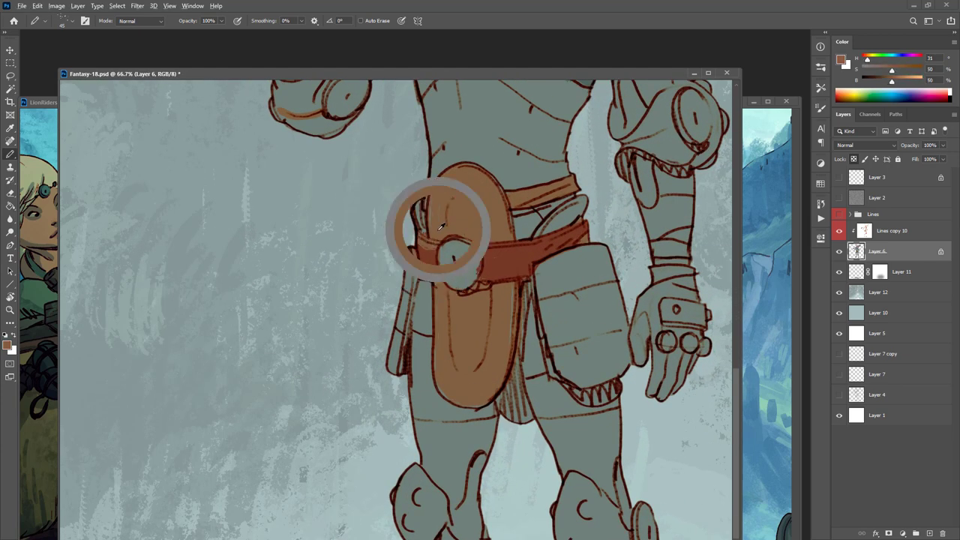
{"action": "left_click", "coordinate": [422, 241], "text": "alt"}
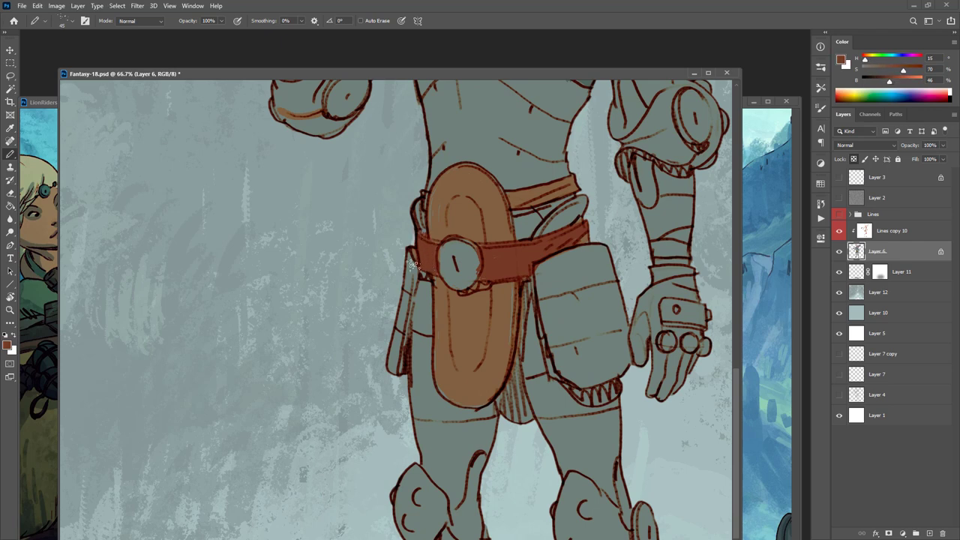
{"action": "left_click", "coordinate": [412, 264], "text": "alt"}
{"action": "left_click", "coordinate": [431, 248], "text": "alt"}
{"action": "left_click", "coordinate": [476, 258], "text": "alt"}
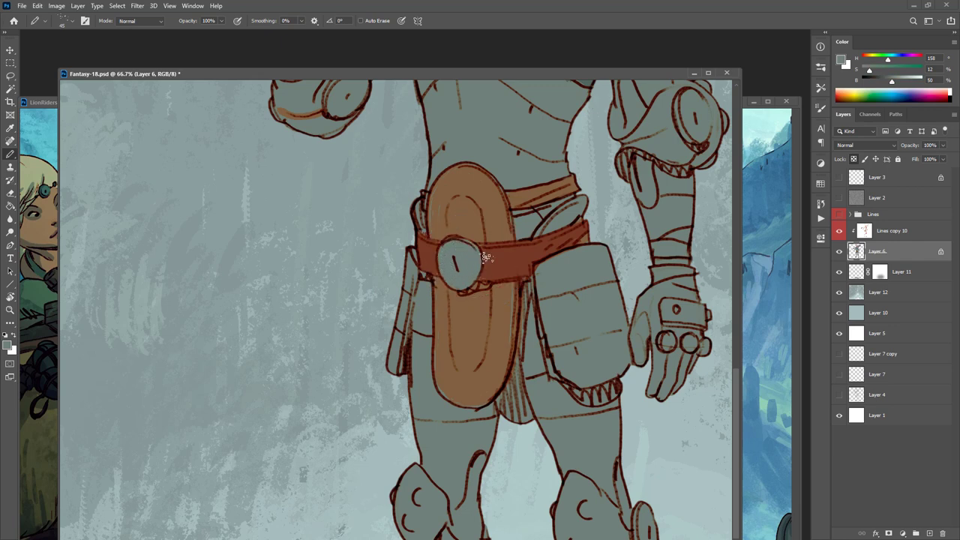
{"action": "left_click", "coordinate": [486, 257], "text": "alt"}
{"action": "left_click", "coordinate": [477, 186], "text": "alt"}
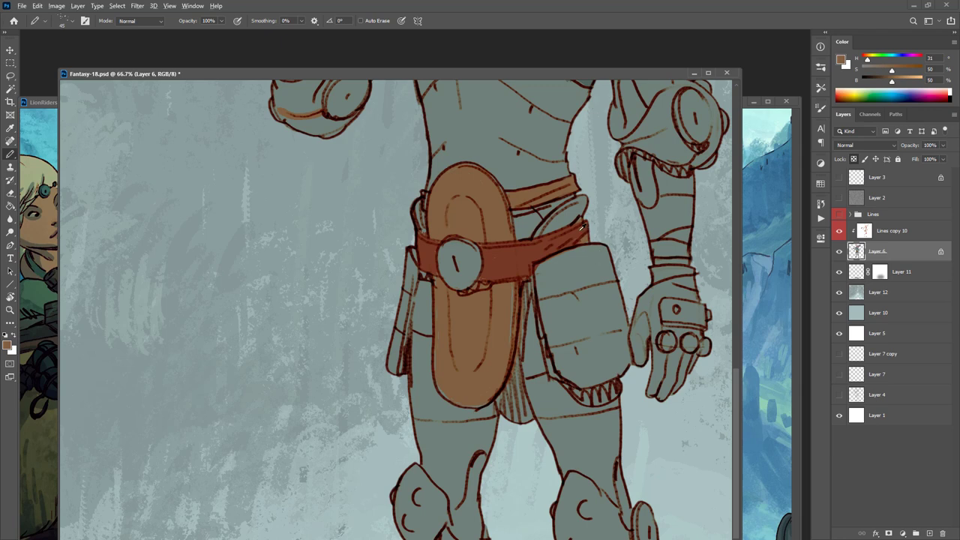
{"action": "left_click", "coordinate": [582, 228], "text": "alt"}
{"action": "left_click", "coordinate": [519, 197], "text": "alt"}
Paint the raised arm's underarm with the sampled olive and refine the dark green recess beside the breastplate.
{"action": "left_click_drag", "start_coordinate": [592, 347], "coordinate": [576, 450]}
{"action": "left_click_drag", "start_coordinate": [603, 172], "coordinate": [597, 242]}
{"action": "left_click", "coordinate": [590, 193], "text": "alt"}
{"action": "left_click", "coordinate": [560, 237], "text": "alt"}
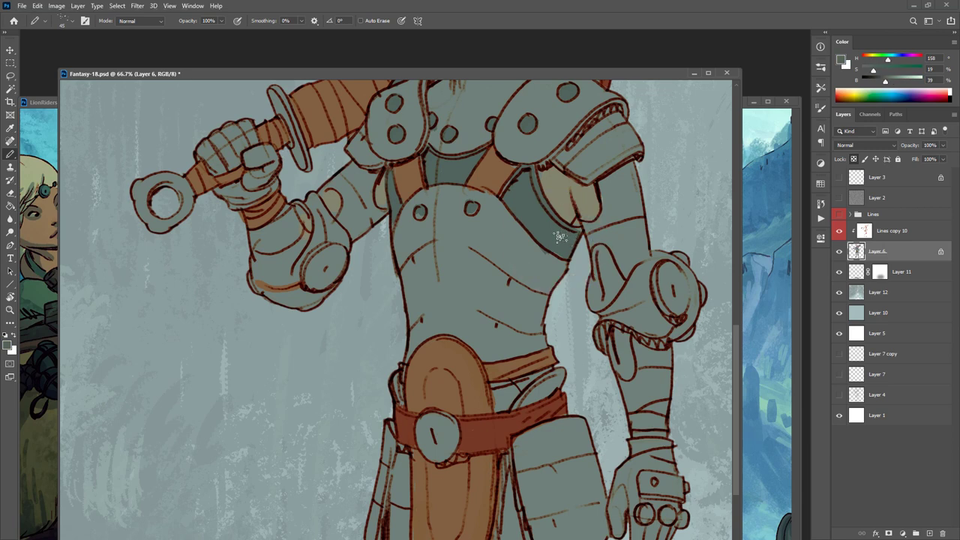
Paint the exposed cloth beside both knee guards with the olive sampled from the underarm.
{"action": "left_click", "coordinate": [566, 189], "text": "alt"}
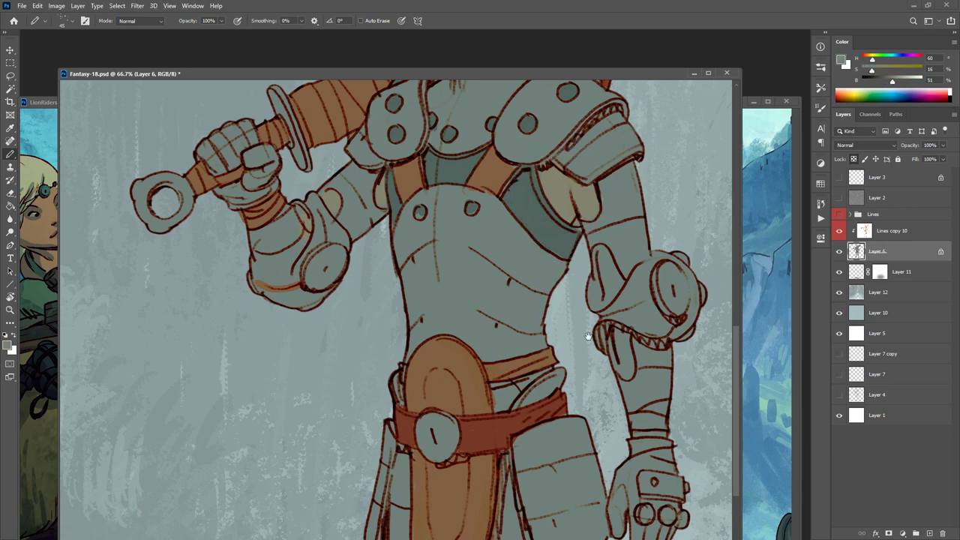
{"action": "scroll", "coordinate": [589, 336], "scroll_direction": "down", "scroll_amount": 5}
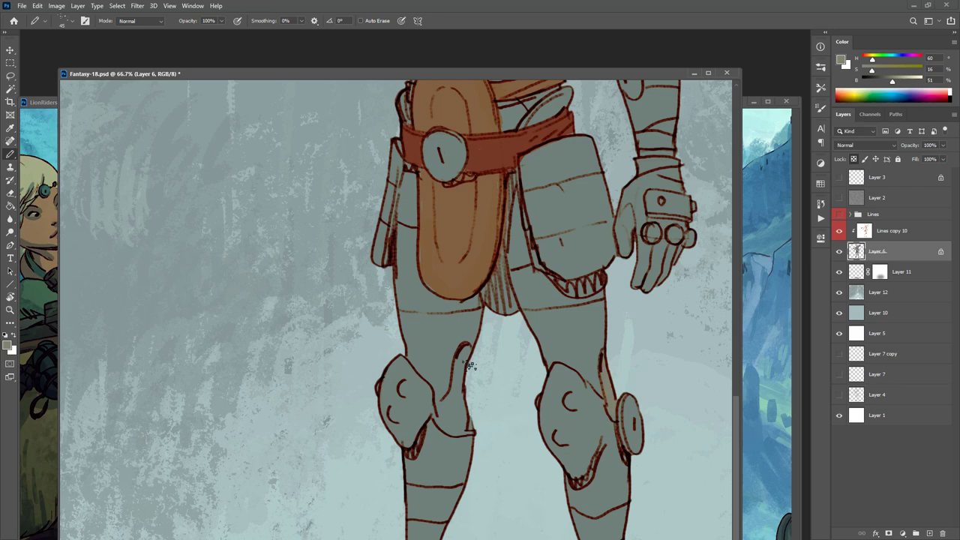
{"action": "mouse_move", "coordinate": [470, 366]}
{"action": "left_mouse_down"}
{"action": "mouse_move", "coordinate": [454, 389]}
{"action": "mouse_move", "coordinate": [464, 351]}
{"action": "mouse_move", "coordinate": [457, 426]}
{"action": "left_mouse_up"}
{"action": "scroll", "coordinate": [508, 373], "scroll_direction": "down", "scroll_amount": 3}
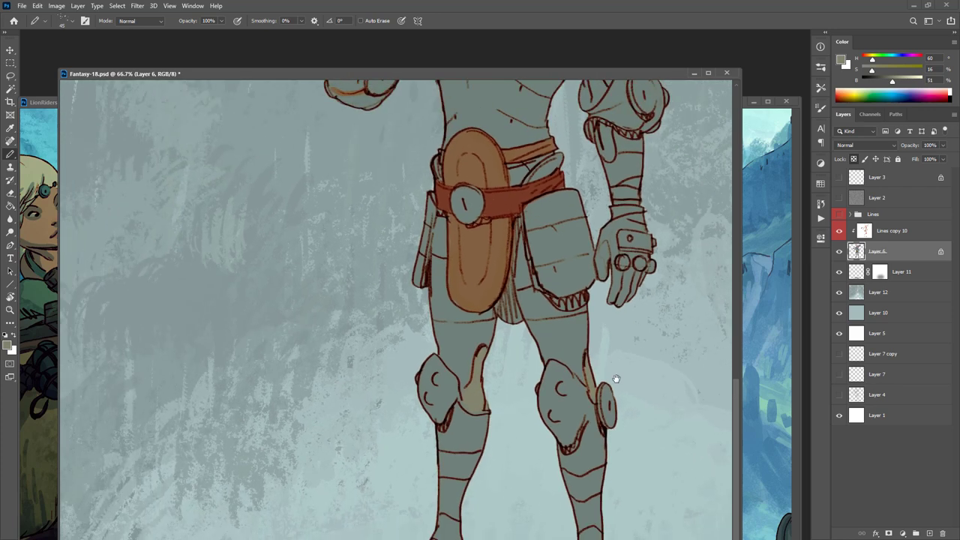
Paint the soles of both boots with the brown sampled from the front plate, undoing the brown over one boot's upper.
{"action": "scroll", "coordinate": [648, 264], "scroll_direction": "up", "scroll_amount": 2}
{"action": "left_click", "coordinate": [510, 252], "text": "alt"}
{"action": "scroll", "coordinate": [510, 252], "scroll_direction": "down", "scroll_amount": 5}
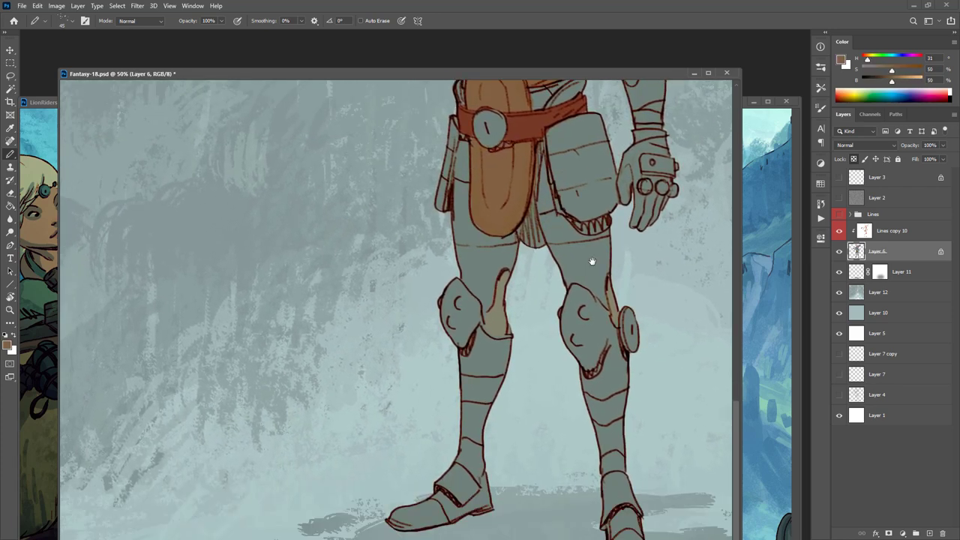
{"action": "mouse_move", "coordinate": [528, 355]}
{"action": "left_mouse_down"}
{"action": "mouse_move", "coordinate": [459, 382]}
{"action": "mouse_move", "coordinate": [432, 381]}
{"action": "left_mouse_up"}
{"action": "mouse_move", "coordinate": [693, 425]}
{"action": "left_mouse_down"}
{"action": "mouse_move", "coordinate": [649, 427]}
{"action": "mouse_move", "coordinate": [643, 414]}
{"action": "left_mouse_up"}
{"action": "mouse_move", "coordinate": [527, 332]}
{"action": "left_mouse_down"}
{"action": "mouse_move", "coordinate": [509, 364]}
{"action": "mouse_move", "coordinate": [485, 354]}
{"action": "mouse_move", "coordinate": [487, 362]}
{"action": "mouse_move", "coordinate": [443, 372]}
{"action": "left_mouse_up"}
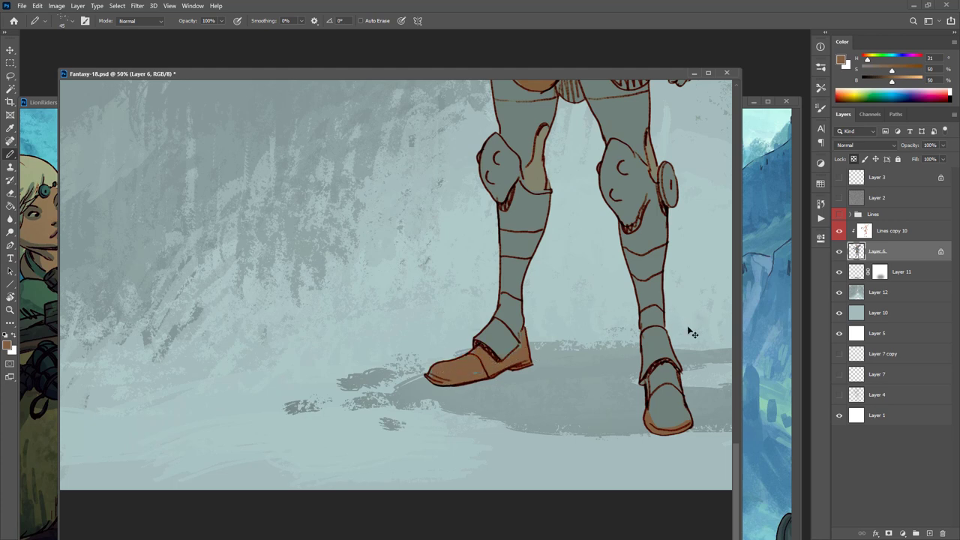
{"action": "key", "text": "ctrl+z"}
Paint the three knuckle studs on the lowered hand's gauntlet with the sampled dark grey-green.
{"action": "left_click_drag", "start_coordinate": [606, 319], "coordinate": [598, 364]}
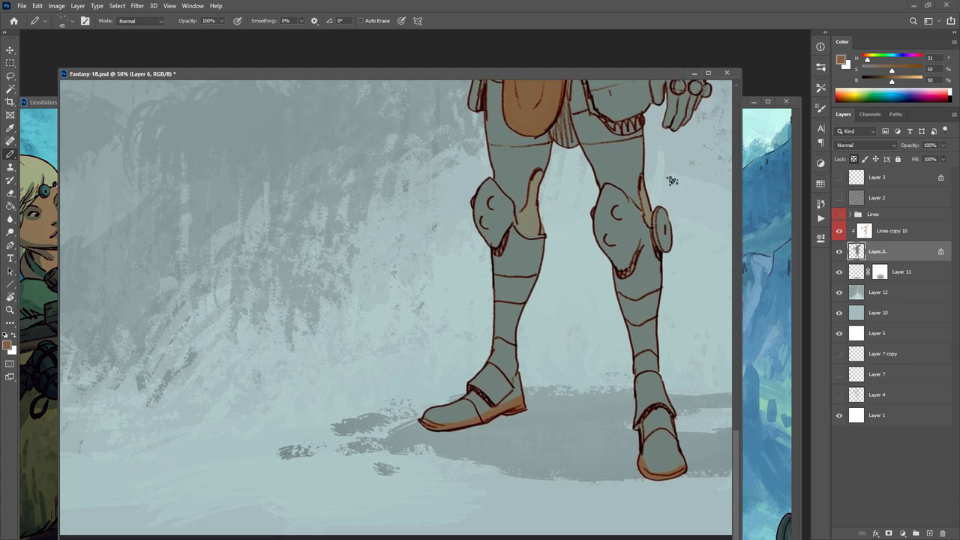
{"action": "left_click_drag", "start_coordinate": [665, 195], "coordinate": [652, 506]}
{"action": "left_click_drag", "start_coordinate": [614, 289], "coordinate": [606, 333]}
{"action": "left_click", "coordinate": [660, 444], "text": "alt"}
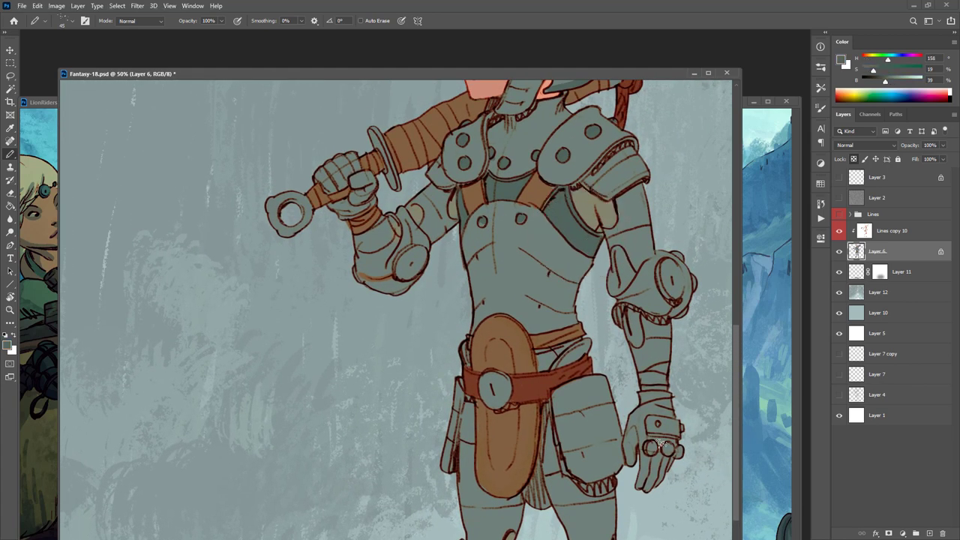
{"action": "left_click", "coordinate": [651, 452]}
{"action": "left_click", "coordinate": [667, 448]}
{"action": "left_click", "coordinate": [678, 451]}
{"action": "mouse_move", "coordinate": [627, 402]}
{"action": "left_mouse_down"}
{"action": "mouse_move", "coordinate": [607, 350]}
{"action": "mouse_move", "coordinate": [592, 180]}
{"action": "left_mouse_up"}
{"action": "left_click_drag", "start_coordinate": [599, 354], "coordinate": [602, 388]}
{"action": "scroll", "coordinate": [602, 387], "scroll_direction": "up", "scroll_amount": 8}
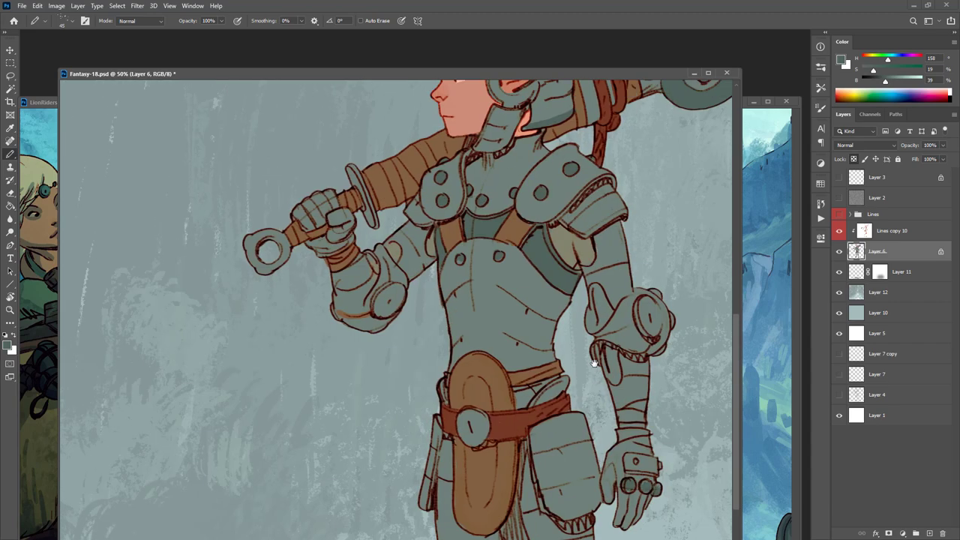
Paint both round elbow discs dark grey-green and the exposed cloth around the lowered arm's elbow guard with the olive sampled from the underarm.
{"action": "left_click_drag", "start_coordinate": [409, 426], "coordinate": [386, 454]}
{"action": "mouse_move", "coordinate": [662, 447]}
{"action": "left_mouse_down"}
{"action": "mouse_move", "coordinate": [651, 473]}
{"action": "mouse_move", "coordinate": [671, 432]}
{"action": "mouse_move", "coordinate": [663, 433]}
{"action": "left_mouse_up"}
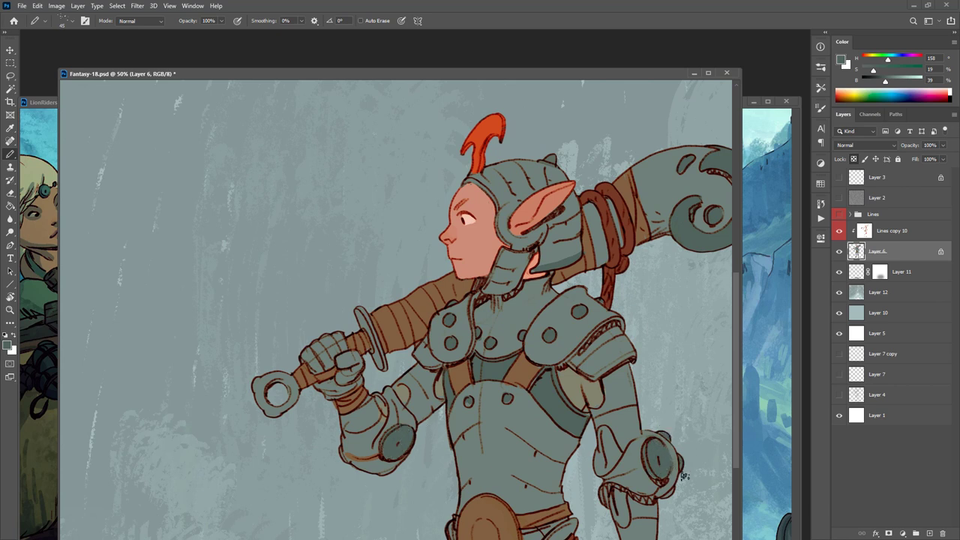
{"action": "left_click", "coordinate": [592, 392], "text": "alt"}
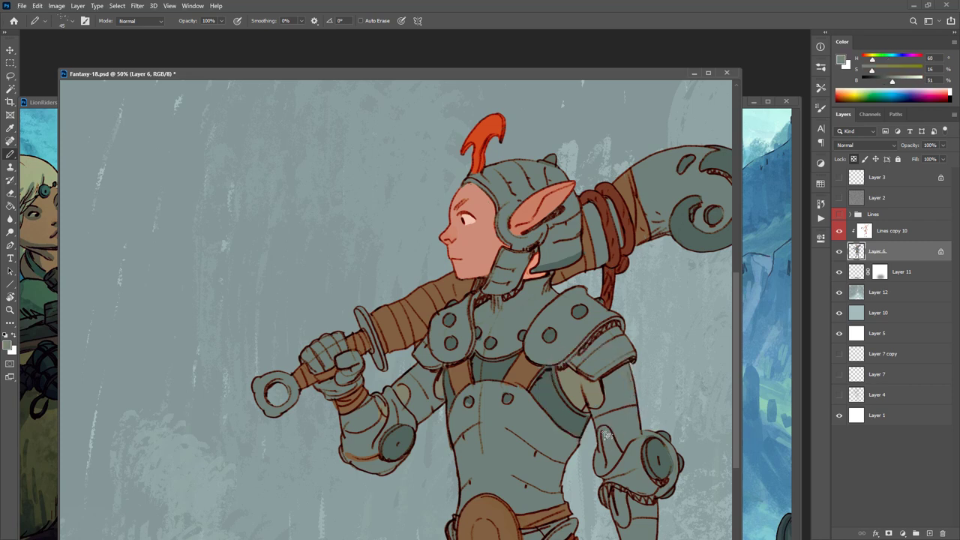
{"action": "left_click_drag", "start_coordinate": [630, 466], "coordinate": [618, 276]}
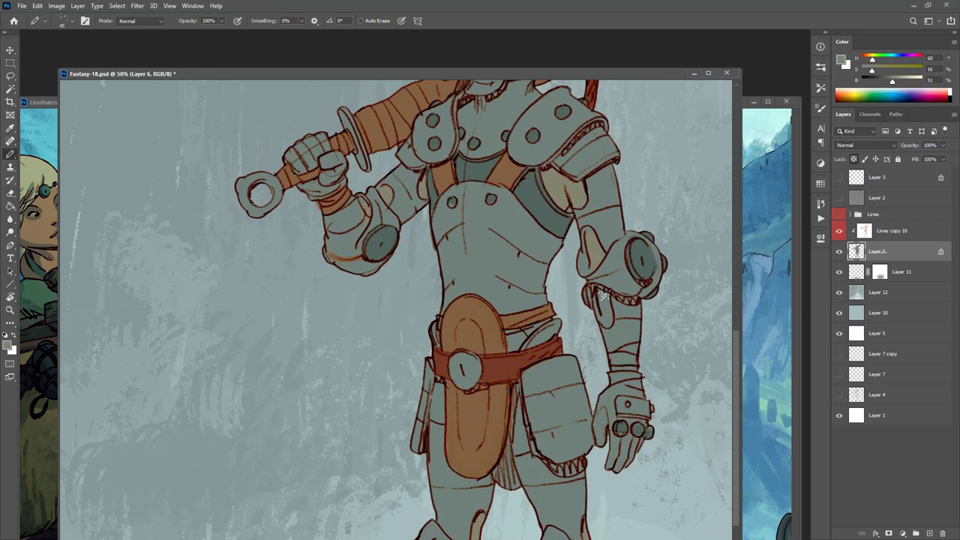
{"action": "scroll", "coordinate": [607, 317], "scroll_direction": "up", "scroll_amount": 3}
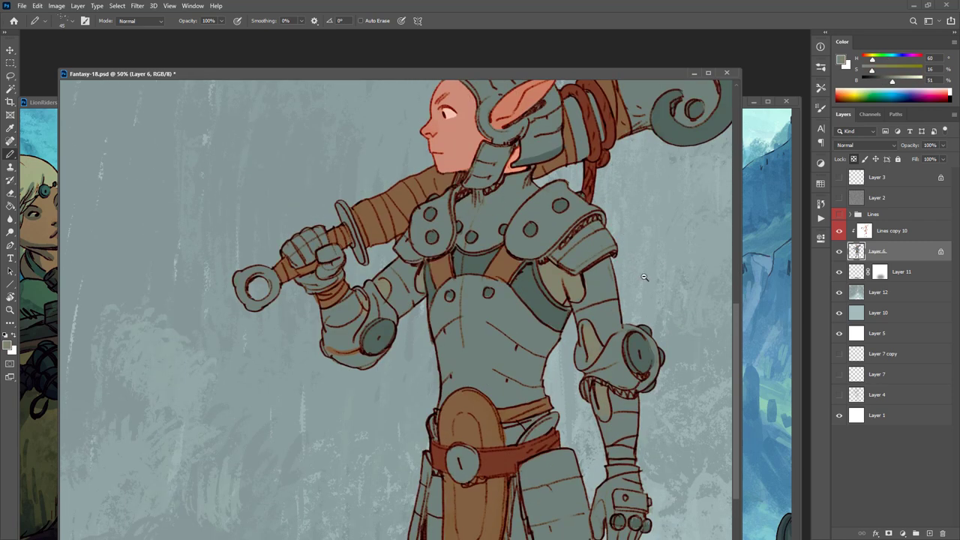
Paint the round studs on both knee guards with the dark grey-green sampled from the recess beside the breastplate.
{"action": "left_click", "coordinate": [644, 278], "text": "alt"}
{"action": "left_click", "coordinate": [644, 277], "text": "alt"}
{"action": "left_click", "coordinate": [645, 277], "text": "alt"}
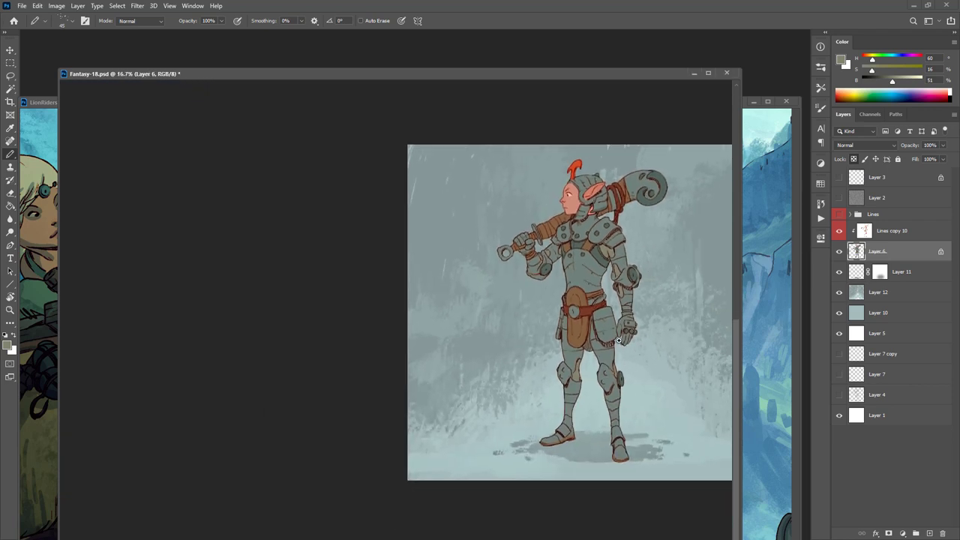
{"action": "left_click", "coordinate": [629, 365]}
{"action": "left_click", "coordinate": [584, 193], "text": "alt"}
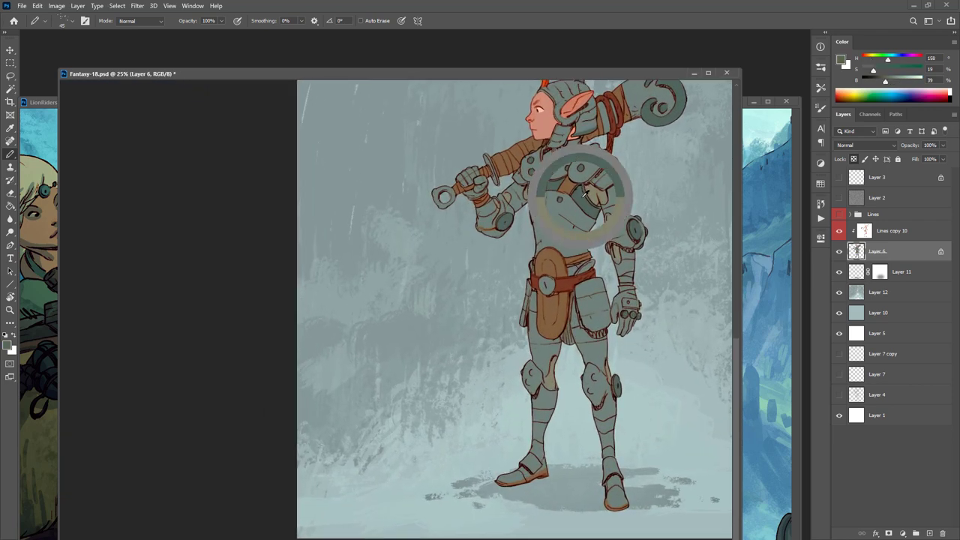
{"action": "left_click", "coordinate": [588, 376]}
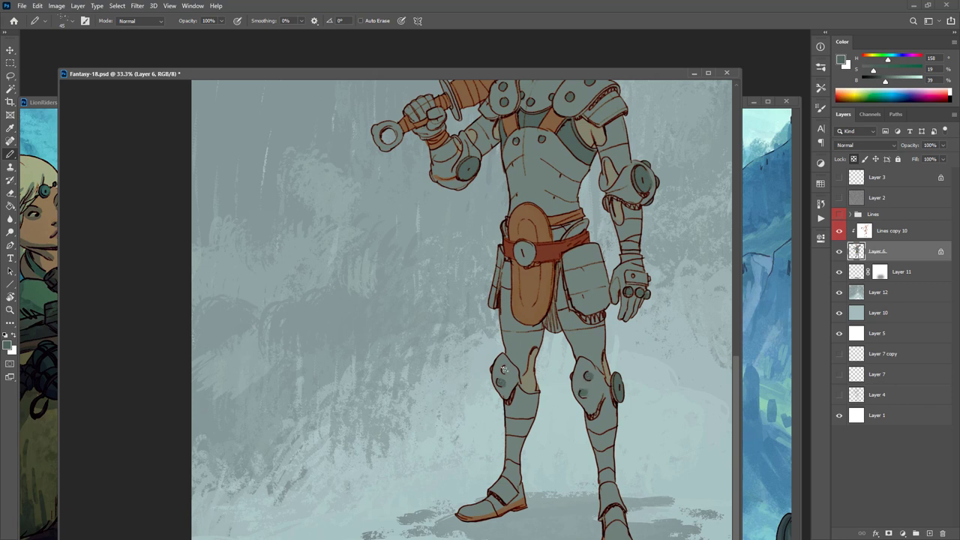
{"action": "mouse_move", "coordinate": [603, 351]}
{"action": "left_mouse_down"}
{"action": "mouse_move", "coordinate": [585, 383]}
{"action": "mouse_move", "coordinate": [602, 370]}
{"action": "left_mouse_up"}
Examine the whole coloured figure against the background in full-screen view, checking the balance of the local colours.
{"action": "left_click", "coordinate": [592, 358], "text": "alt"}
{"action": "key", "text": "f"}
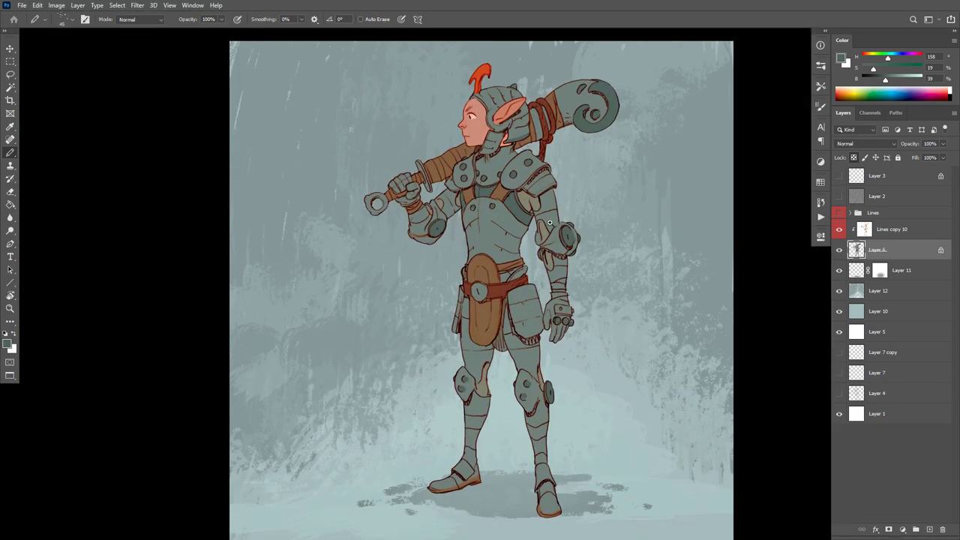
{"action": "left_click", "coordinate": [550, 222], "text": "ctrl"}
{"action": "left_click_drag", "start_coordinate": [586, 252], "coordinate": [582, 292]}
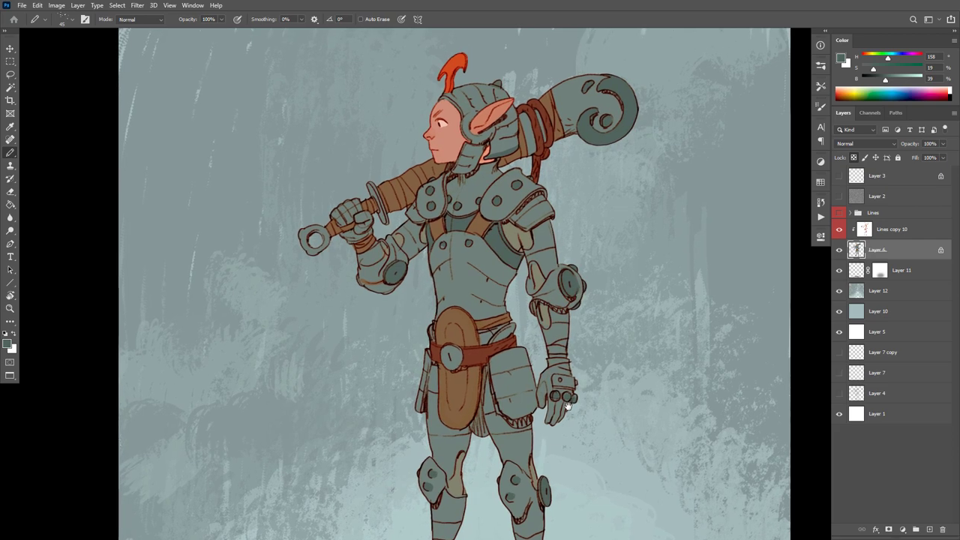
{"action": "left_click_drag", "start_coordinate": [620, 365], "coordinate": [604, 346]}
{"action": "left_click", "coordinate": [591, 322], "text": "alt"}
{"action": "left_click", "coordinate": [605, 322], "text": "ctrl"}
{"action": "key", "text": "f"}
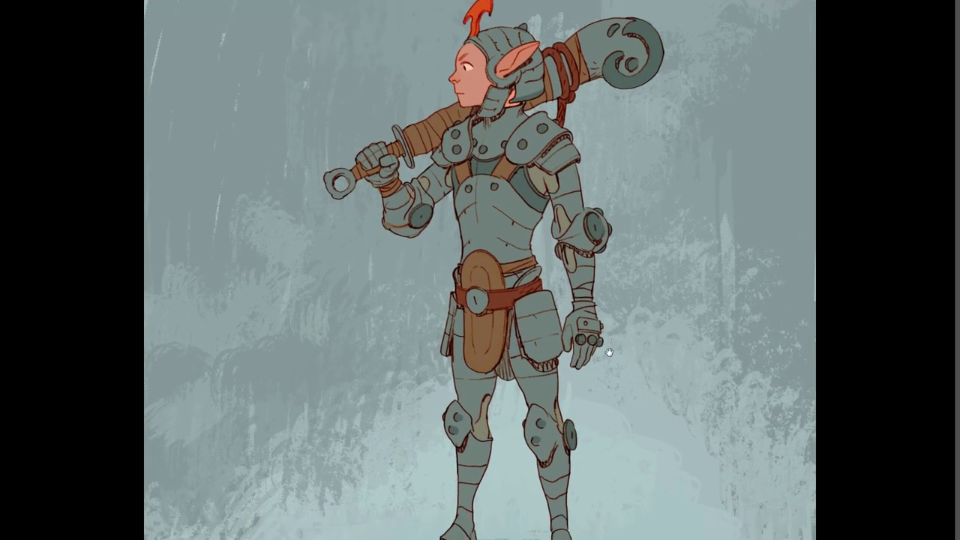
{"action": "scroll", "coordinate": [637, 319], "scroll_direction": "down", "scroll_amount": 2}
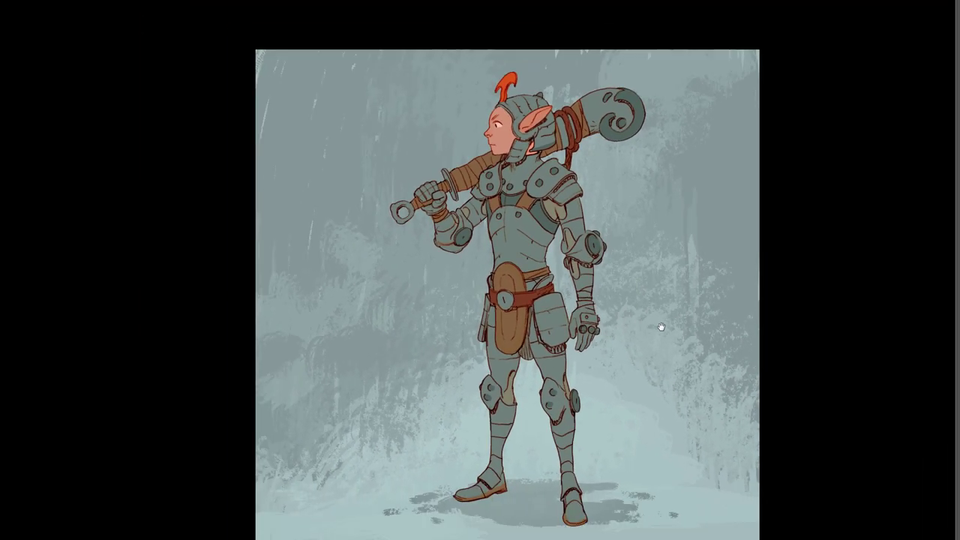
{"action": "left_click_drag", "start_coordinate": [661, 327], "coordinate": [643, 302]}
{"action": "key", "text": "f"}
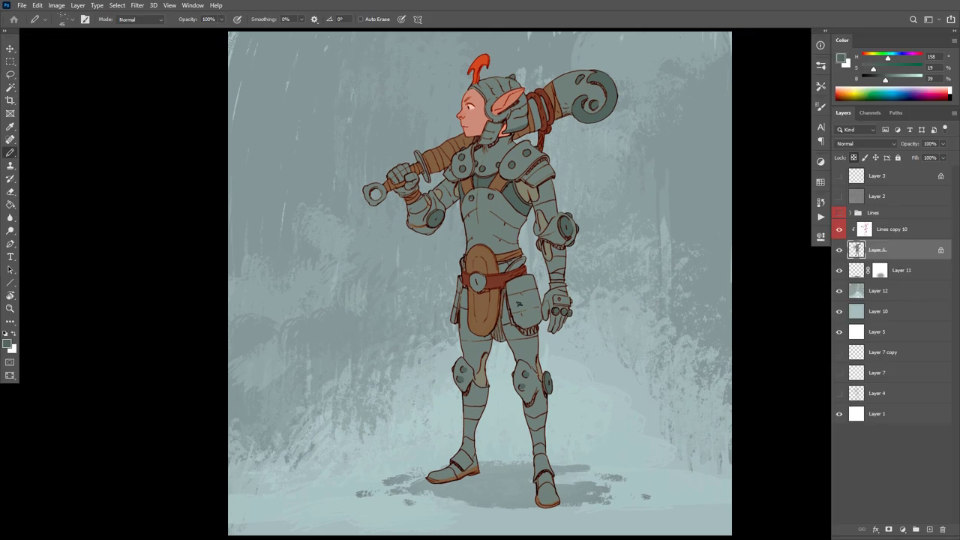
Set up a soft 2800 px brush in default black at 20% opacity for broad shading over the figure.
{"action": "key", "text": "shift+b"}
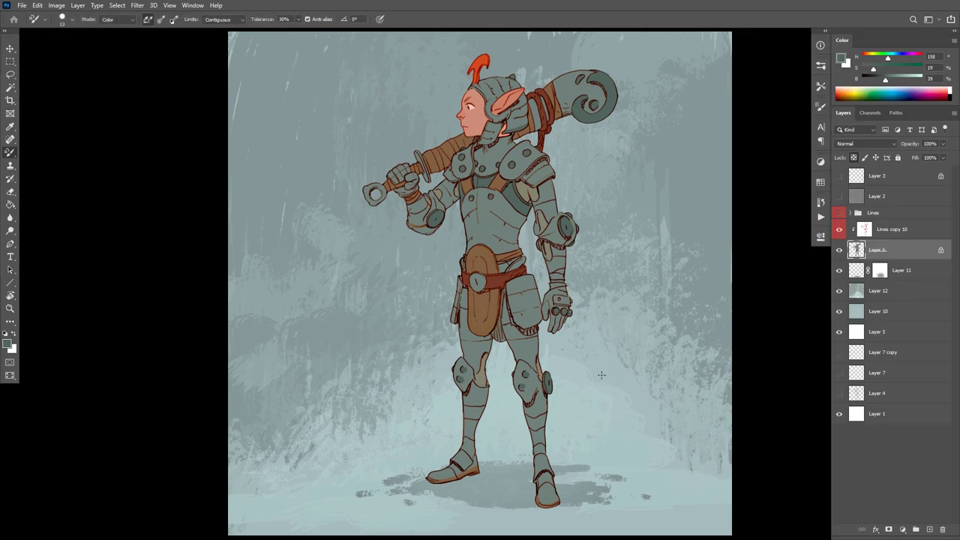
{"action": "key", "text": "shift+b"}
{"action": "key", "text": "shift+b"}
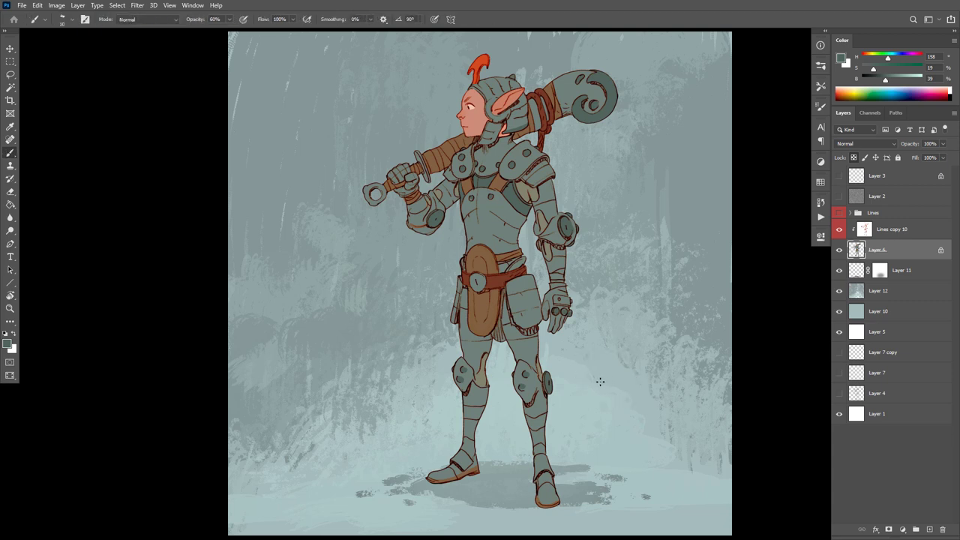
{"action": "key", "text": "bracketright"}
{"action": "key", "text": "bracketright"}
{"action": "key", "text": "bracketright"}
{"action": "key", "text": "bracketright"}
{"action": "key", "text": "bracketright"}
{"action": "key", "text": "bracketright"}
{"action": "key", "text": "bracketright"}
{"action": "key", "text": "bracketright"}
{"action": "key", "text": "bracketright"}
{"action": "key", "text": "bracketright"}
{"action": "key", "text": "bracketright"}
{"action": "key", "text": "bracketright"}
{"action": "key", "text": "bracketright"}
{"action": "key", "text": "bracketright"}
{"action": "key", "text": "bracketright"}
{"action": "key", "text": "bracketright"}
{"action": "key", "text": "bracketright"}
{"action": "key", "text": "bracketright"}
{"action": "key", "text": "bracketright"}
{"action": "key", "text": "bracketright"}
{"action": "key", "text": "d"}
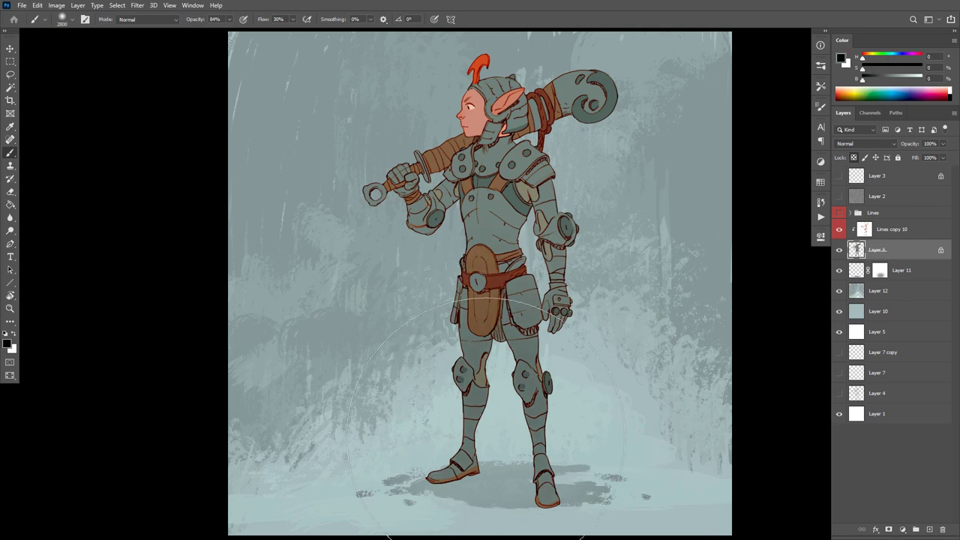
{"action": "key", "text": "2"}
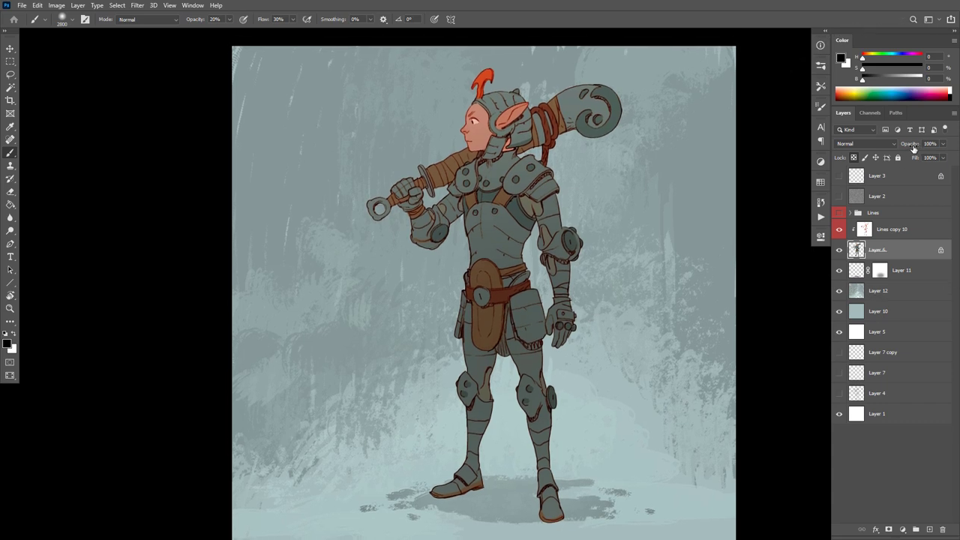
Undo the soft black shading brushed directly onto the figure's flat colour layer.
{"action": "left_click", "coordinate": [913, 147]}
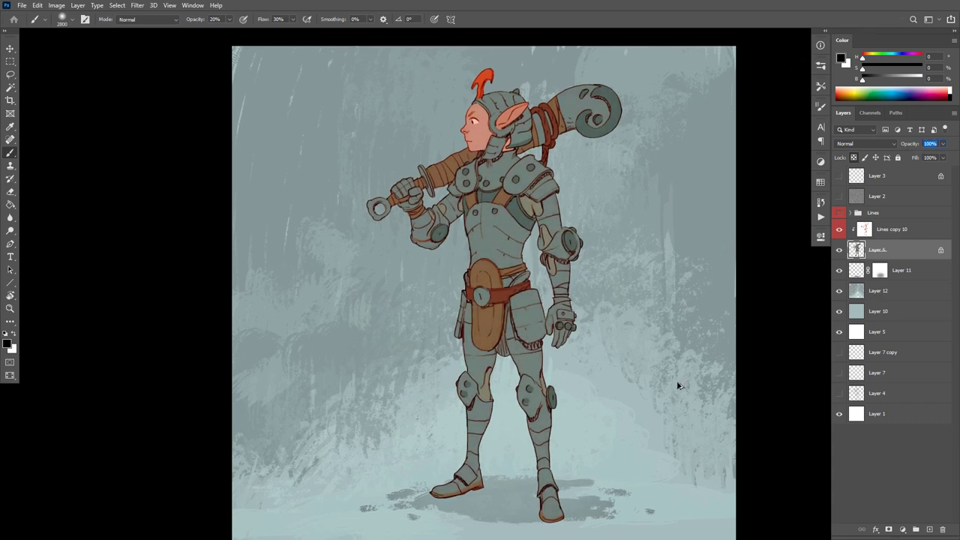
{"action": "key", "text": "Return"}
{"action": "key", "text": "ctrl+z"}
{"action": "key", "text": "ctrl+z"}
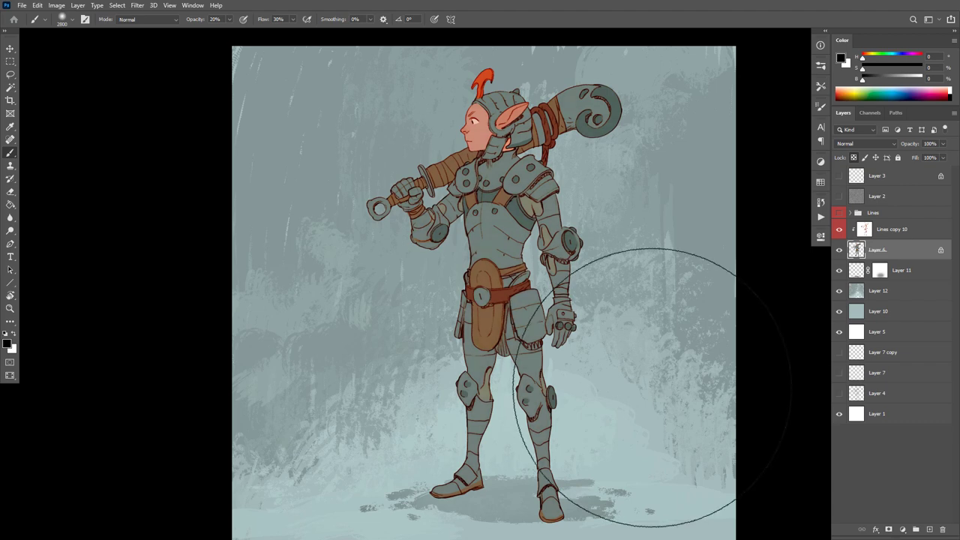
Shade the figure with soft black on a new layer clipped above Layer 6, with the soft eraser enlarged to 1800 px for softening.
{"action": "key", "text": "ctrl+shift+alt+n"}
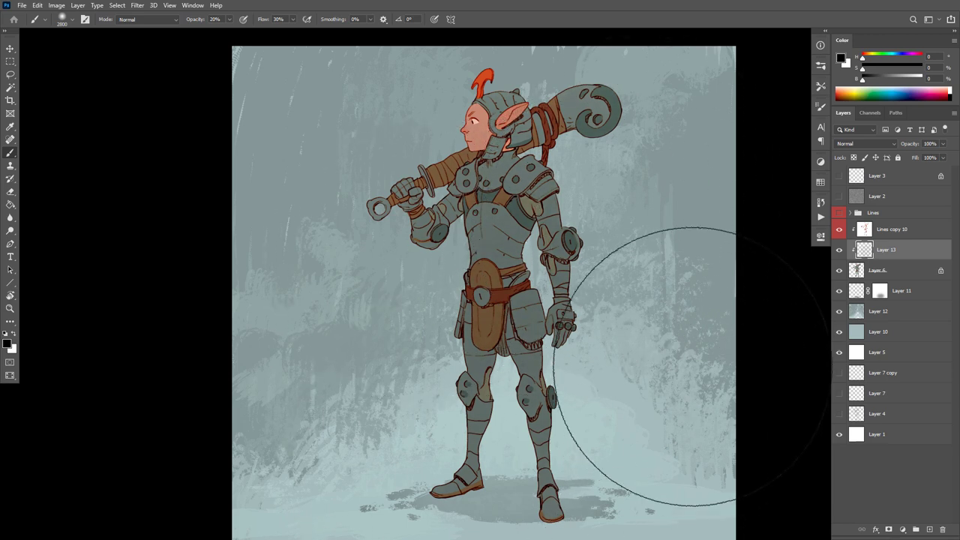
{"action": "key", "text": "e"}
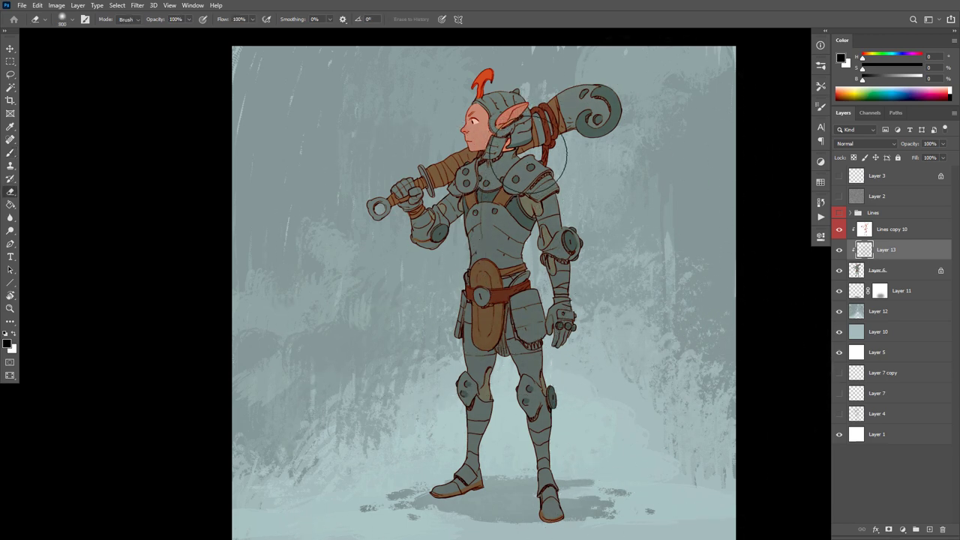
{"action": "key", "text": "bracketright"}
{"action": "key", "text": "bracketright"}
{"action": "key", "text": "bracketright"}
{"action": "key", "text": "bracketright"}
{"action": "key", "text": "bracketright"}
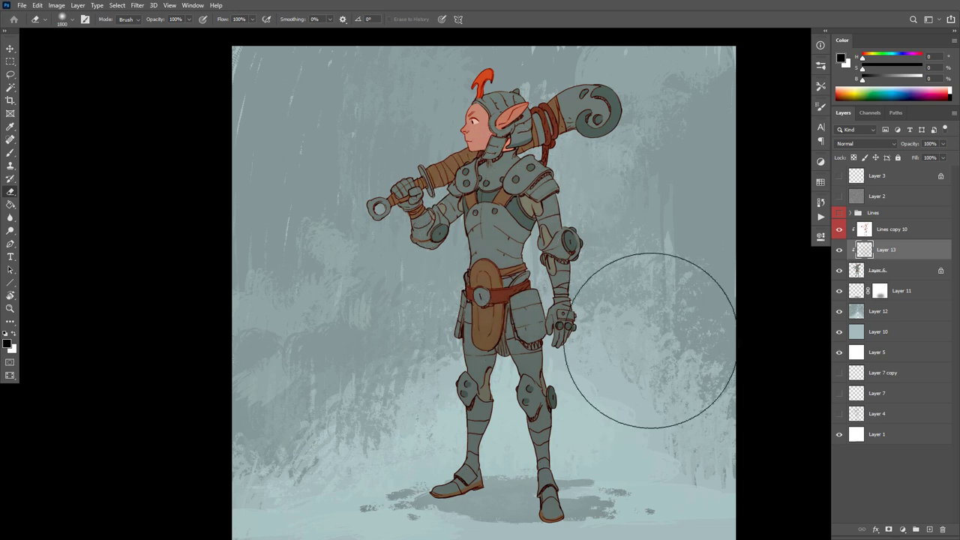
Add an empty layer above the ground shadow's Layer 11 and another clipped layer above the figure's shading layer.
{"action": "left_click", "coordinate": [879, 314]}
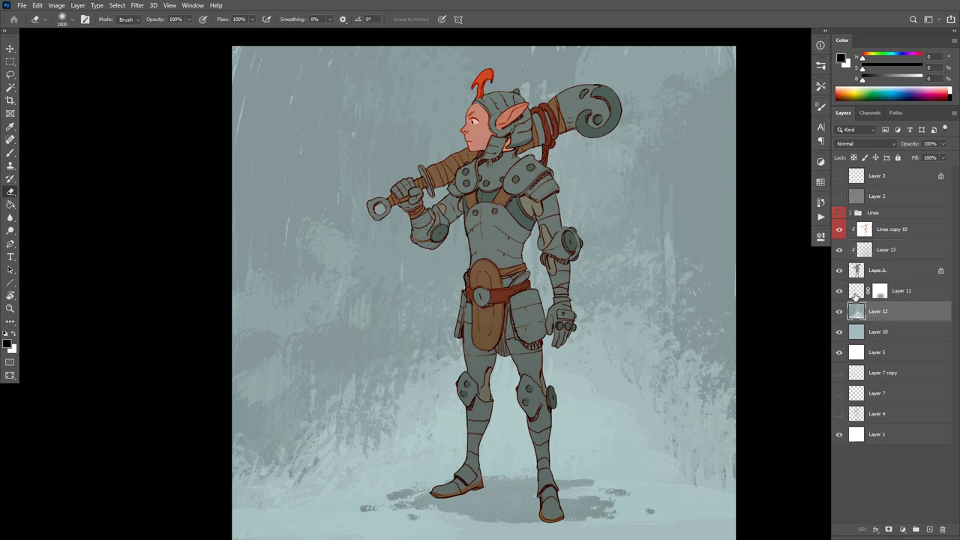
{"action": "left_click", "coordinate": [854, 293]}
{"action": "key", "text": "ctrl+shift+alt+n"}
{"action": "left_click", "coordinate": [888, 257]}
{"action": "key", "text": "ctrl+shift+alt+n"}
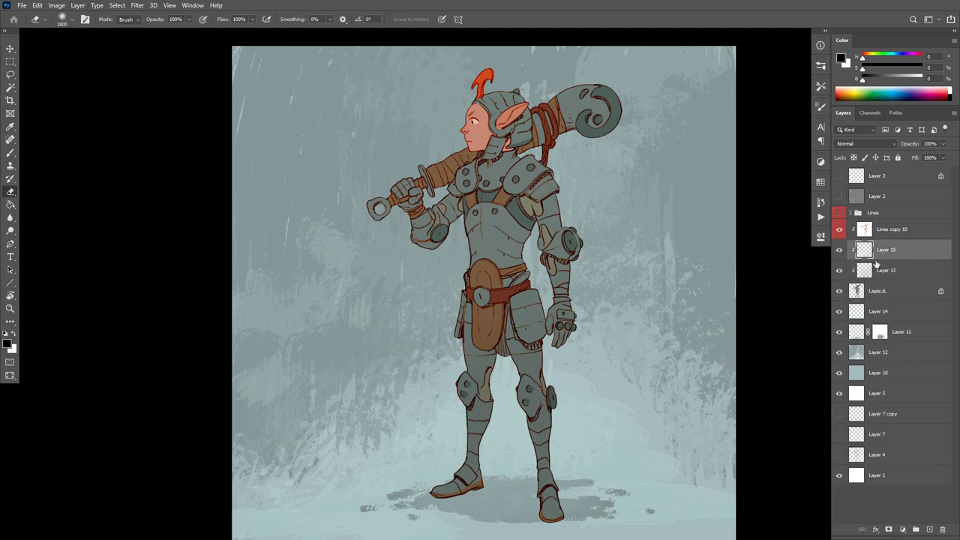
Choose the Splatter texture brush at 800 px and try light grey-teal speckles over the club head and lowered arm, undoing them.
{"action": "key", "text": "b"}
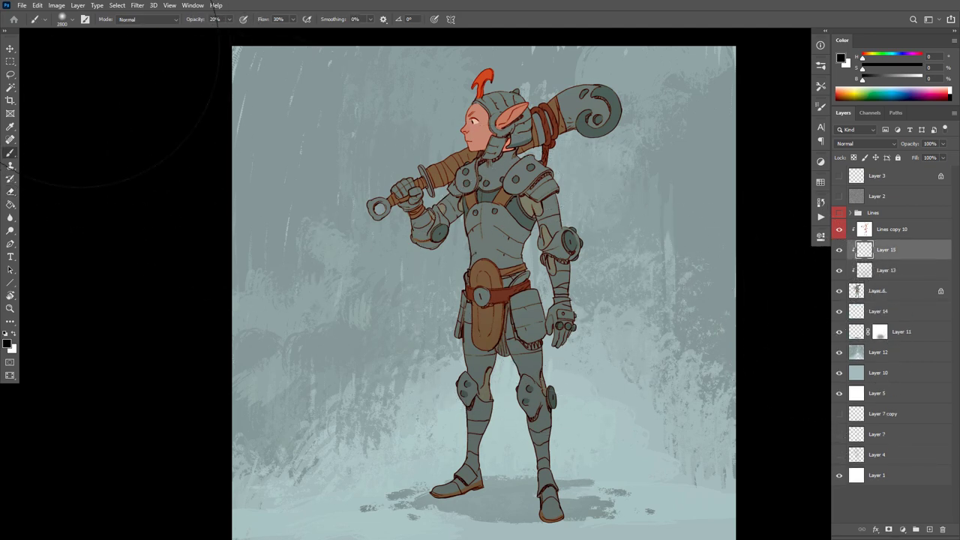
{"action": "left_click", "coordinate": [820, 88]}
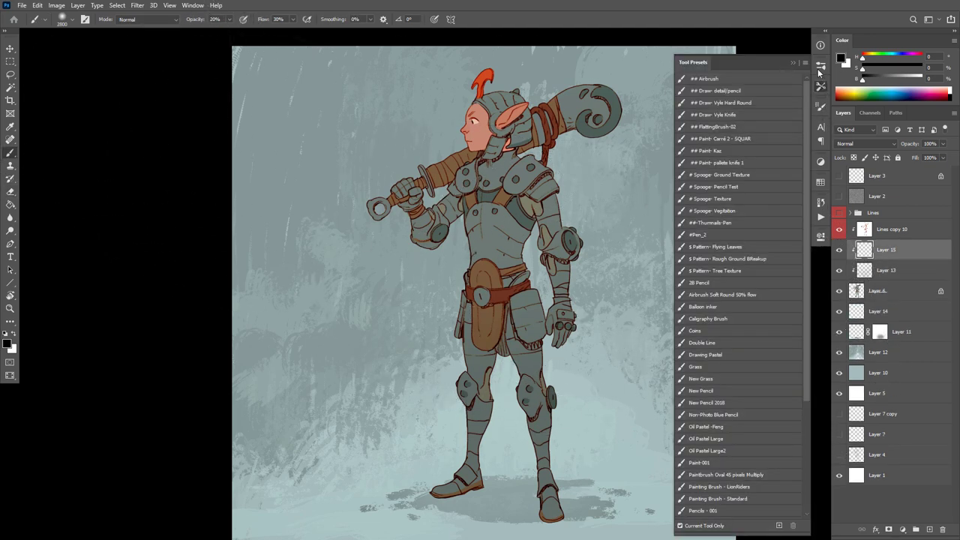
{"action": "left_click", "coordinate": [821, 67]}
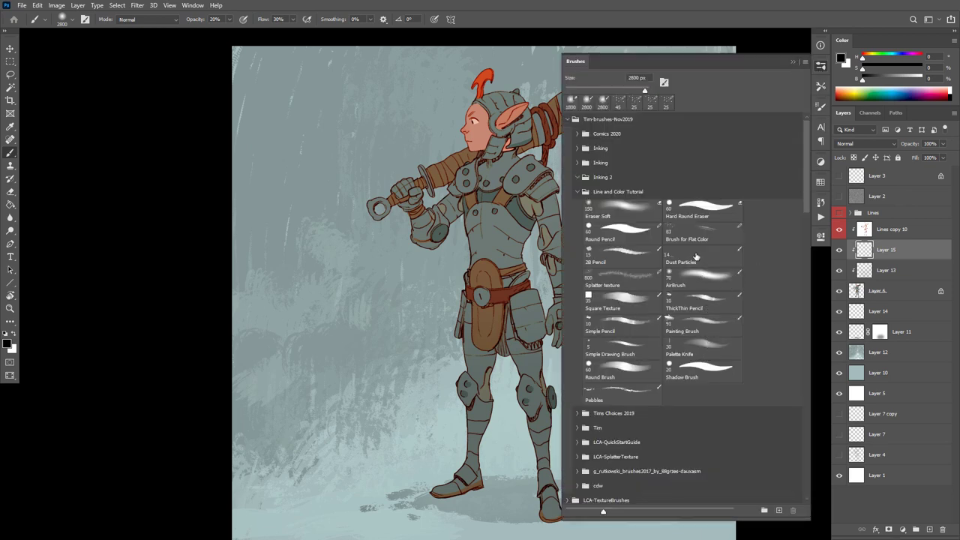
{"action": "left_click", "coordinate": [633, 285]}
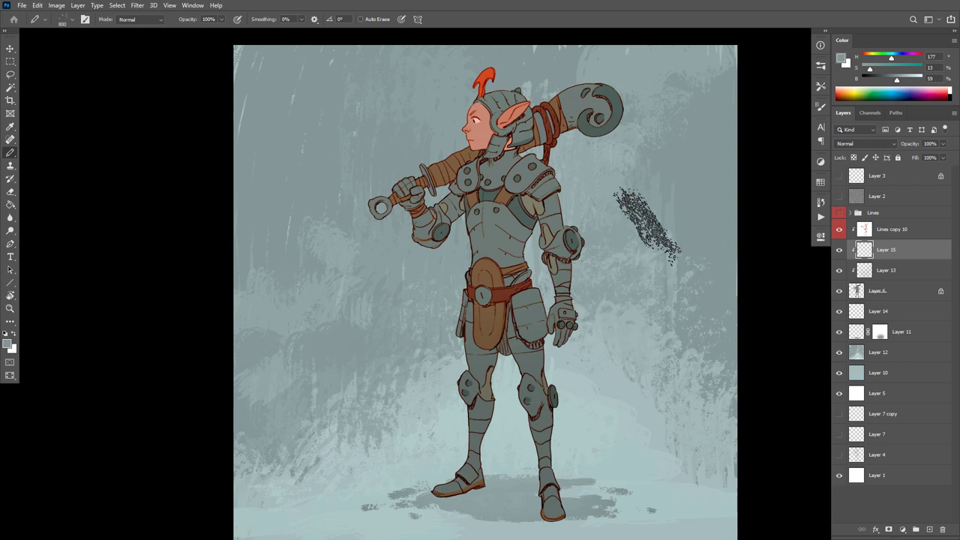
{"action": "left_click_drag", "start_coordinate": [651, 126], "coordinate": [644, 73]}
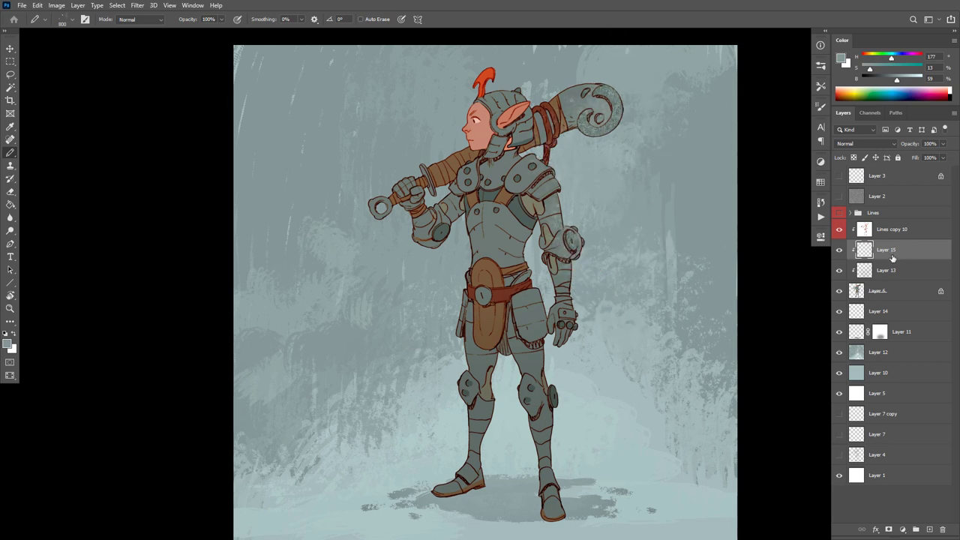
{"action": "key", "text": "ctrl+z"}
Speckle the figure with splatter texture at 20% opacity on Layer 15, using dark grey-green and the skin colour sampled from the face.
{"action": "left_click_drag", "start_coordinate": [615, 118], "coordinate": [629, 94]}
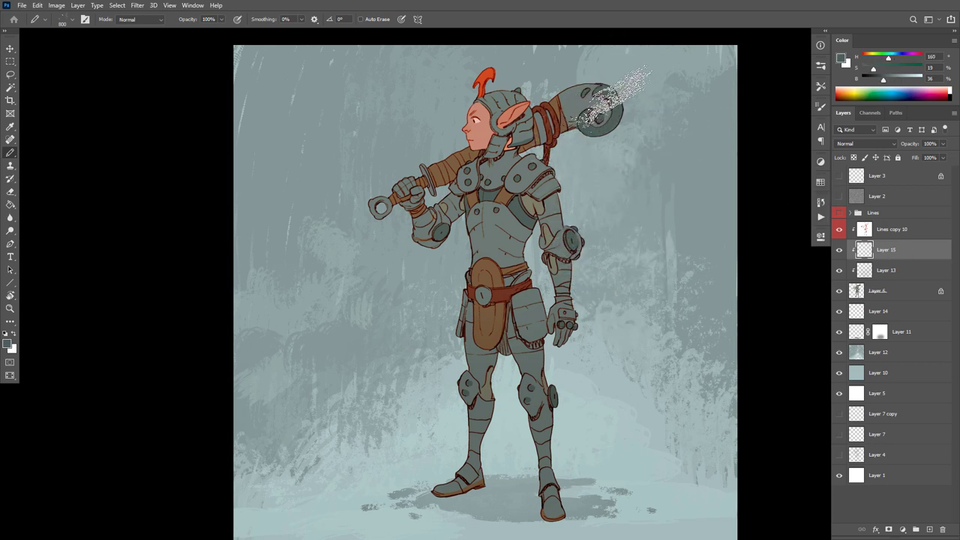
{"action": "key", "text": "2"}
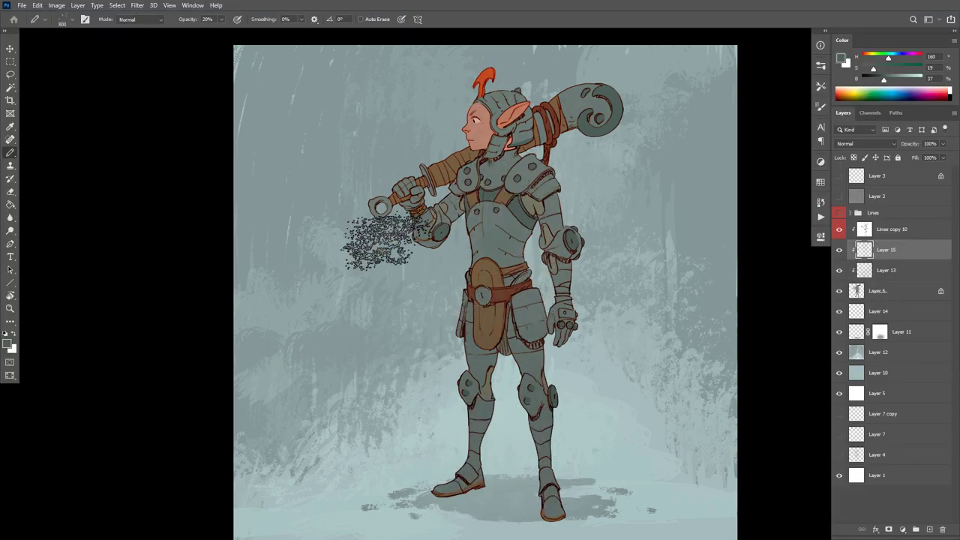
{"action": "left_click", "coordinate": [484, 112], "text": "alt"}
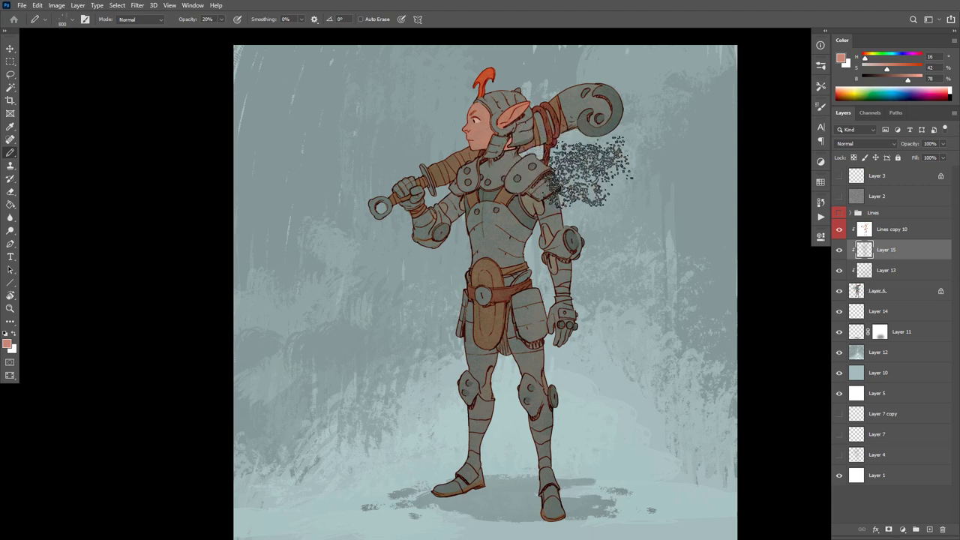
Soften the splatter texture around the face with a 500 px soft eraser, check the whole figure and return to the splatter brush.
{"action": "key", "text": "e"}
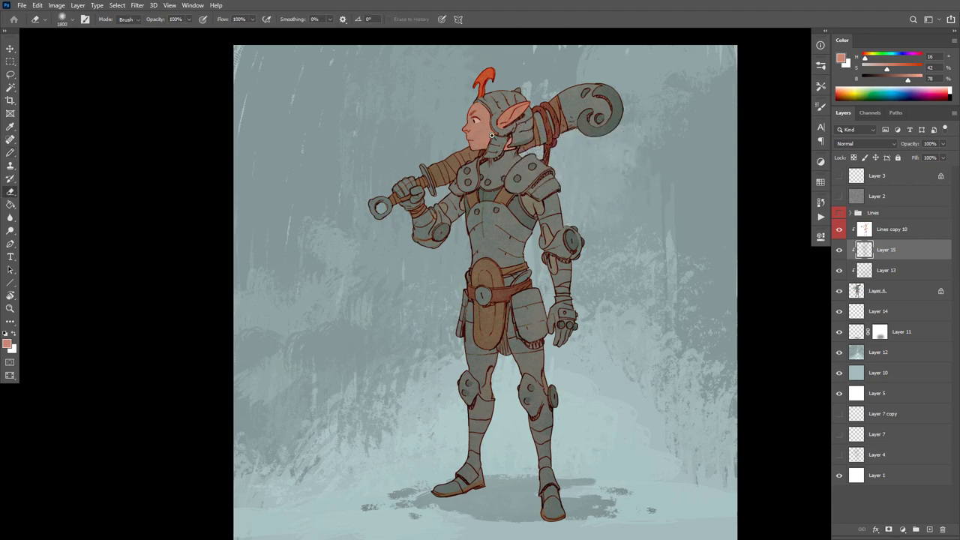
{"action": "scroll", "coordinate": [491, 135], "scroll_direction": "up", "scroll_amount": 2}
{"action": "key", "text": "bracketleft"}
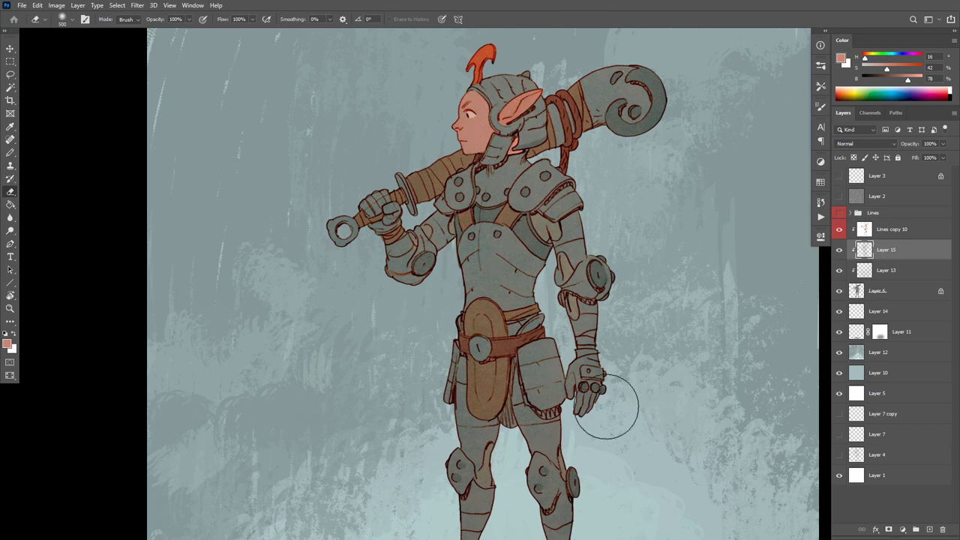
{"action": "scroll", "coordinate": [598, 359], "scroll_direction": "down", "scroll_amount": 3}
{"action": "scroll", "coordinate": [594, 390], "scroll_direction": "up", "scroll_amount": 1}
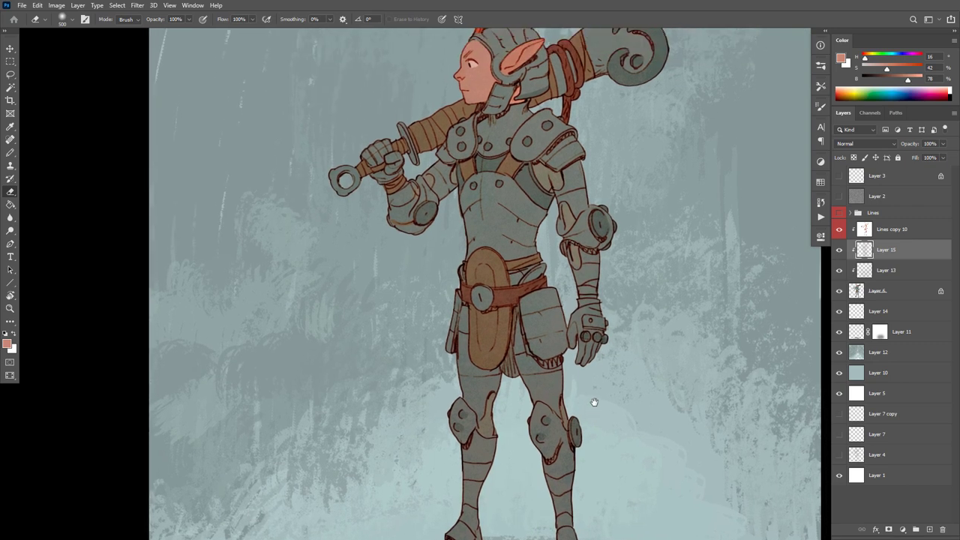
{"action": "left_click", "coordinate": [618, 355], "text": "alt"}
{"action": "left_click_drag", "start_coordinate": [646, 400], "coordinate": [642, 381]}
{"action": "key", "text": "b"}
{"action": "left_click_drag", "start_coordinate": [729, 371], "coordinate": [726, 388]}
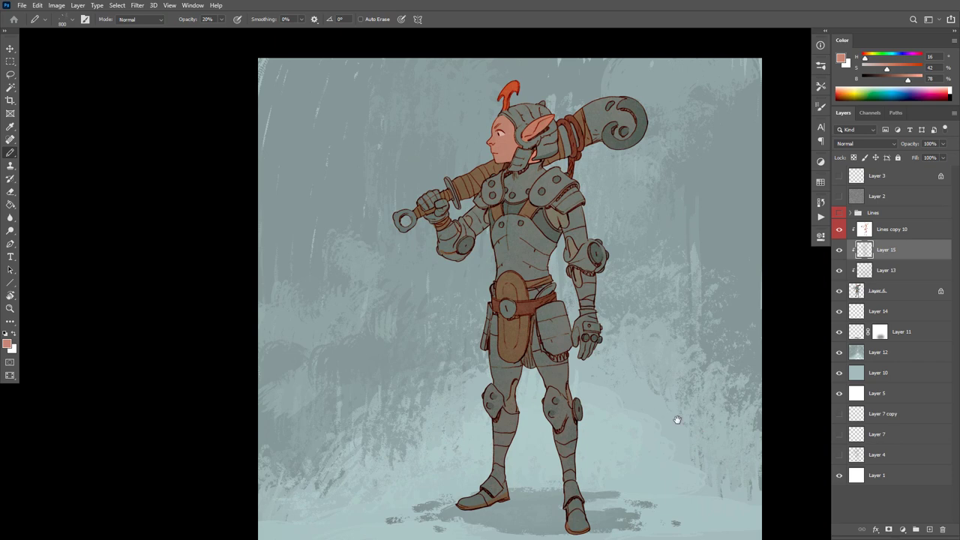
Speckle the background behind the figure on Layer 14 with the grey-teal sampled beside it, raising the brush opacity to 40% and 80%.
{"action": "left_click_drag", "start_coordinate": [677, 420], "coordinate": [692, 392]}
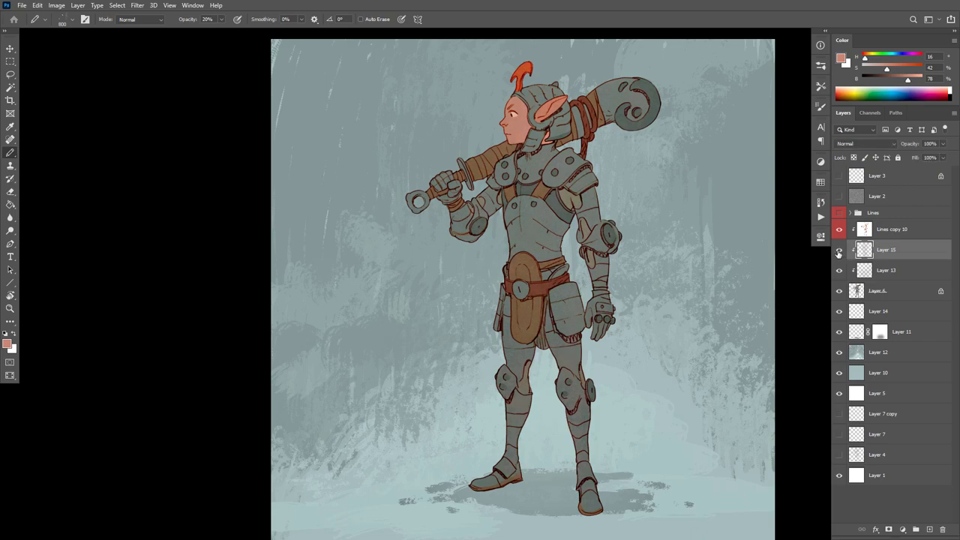
{"action": "left_click_drag", "start_coordinate": [550, 157], "coordinate": [546, 177]}
{"action": "left_click_drag", "start_coordinate": [390, 37], "coordinate": [413, 240]}
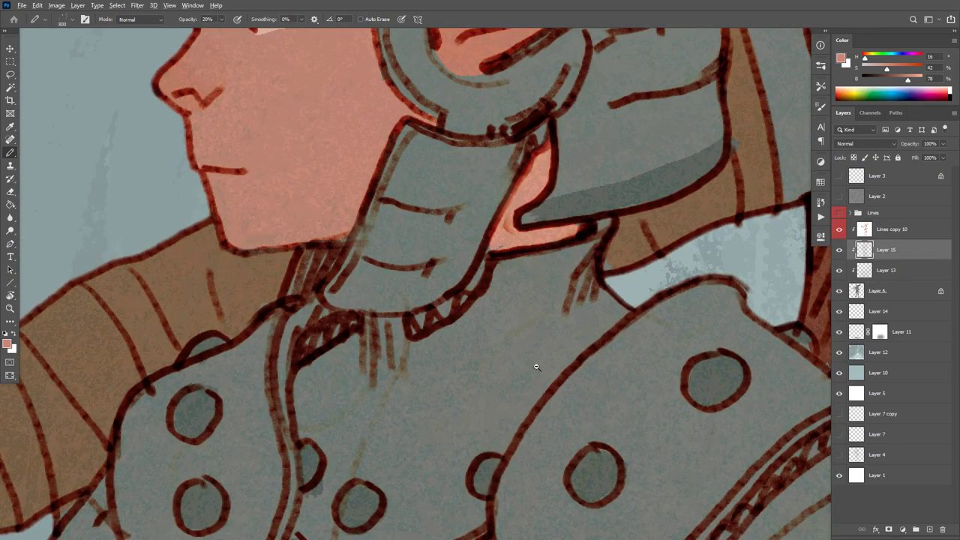
{"action": "scroll", "coordinate": [536, 367], "scroll_direction": "down", "scroll_amount": 10}
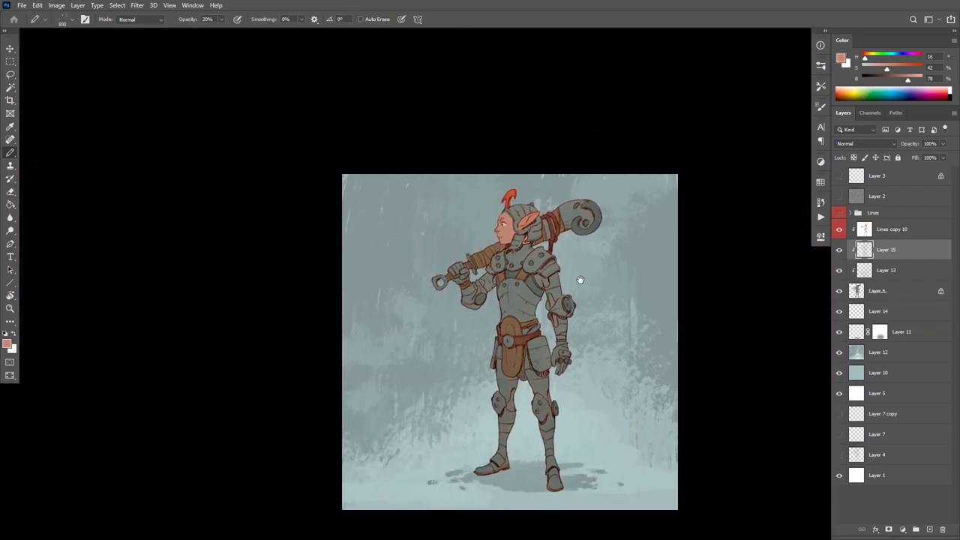
{"action": "left_click_drag", "start_coordinate": [579, 280], "coordinate": [576, 264]}
{"action": "left_click", "coordinate": [880, 314]}
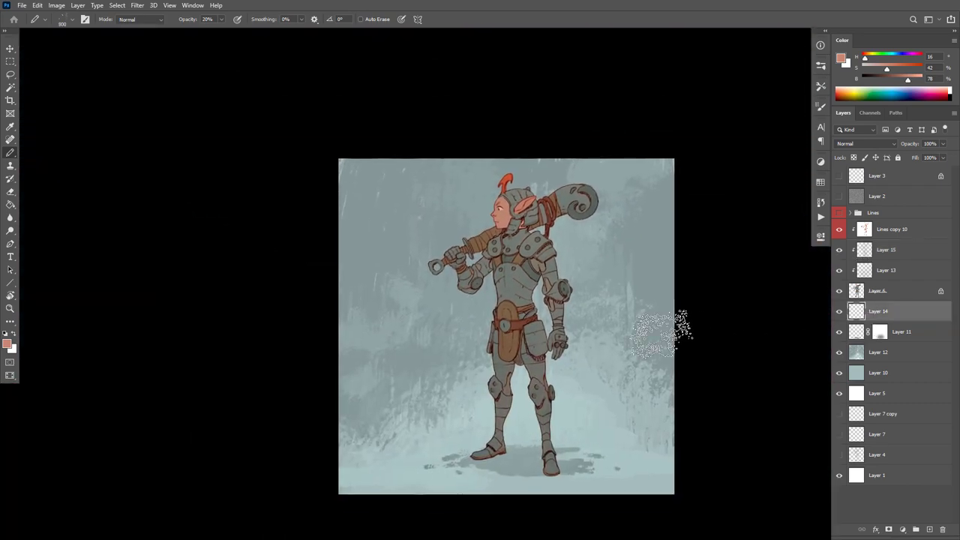
{"action": "left_click", "coordinate": [604, 347], "text": "alt"}
{"action": "key", "text": "4"}
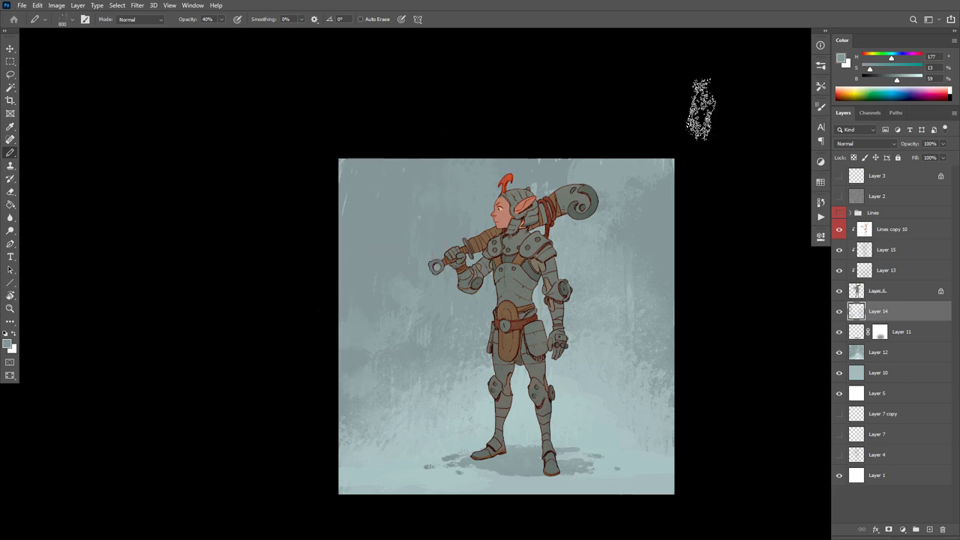
{"action": "key", "text": "8"}
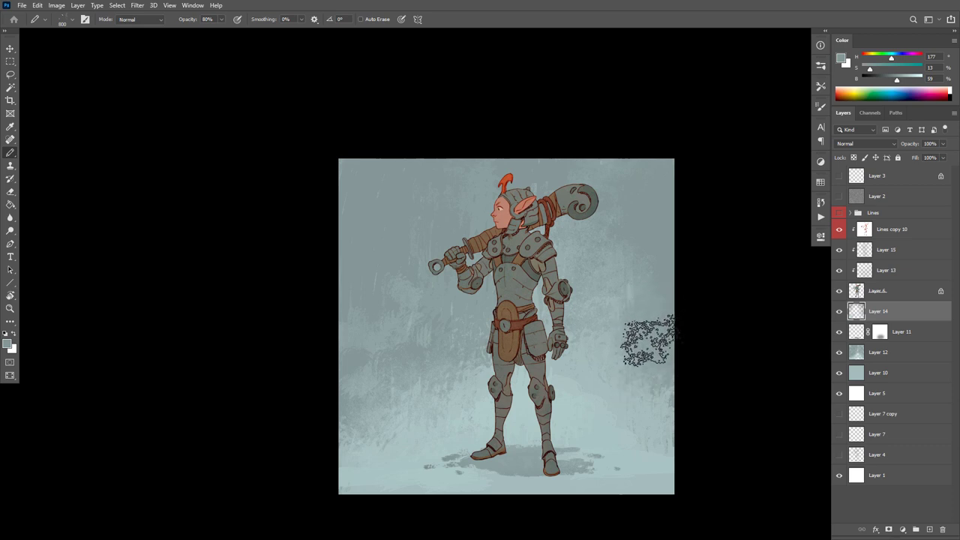
Blend splatter texture over the background and ground at 80% opacity, sampling nearby grey-teal and light teal tones.
{"action": "left_click", "coordinate": [409, 294], "text": "alt"}
{"action": "mouse_move", "coordinate": [419, 278]}
{"action": "left_mouse_down"}
{"action": "mouse_move", "coordinate": [418, 258]}
{"action": "mouse_move", "coordinate": [437, 255]}
{"action": "left_mouse_up"}
{"action": "mouse_move", "coordinate": [389, 337]}
{"action": "left_mouse_down"}
{"action": "mouse_move", "coordinate": [407, 360]}
{"action": "mouse_move", "coordinate": [427, 359]}
{"action": "left_mouse_up"}
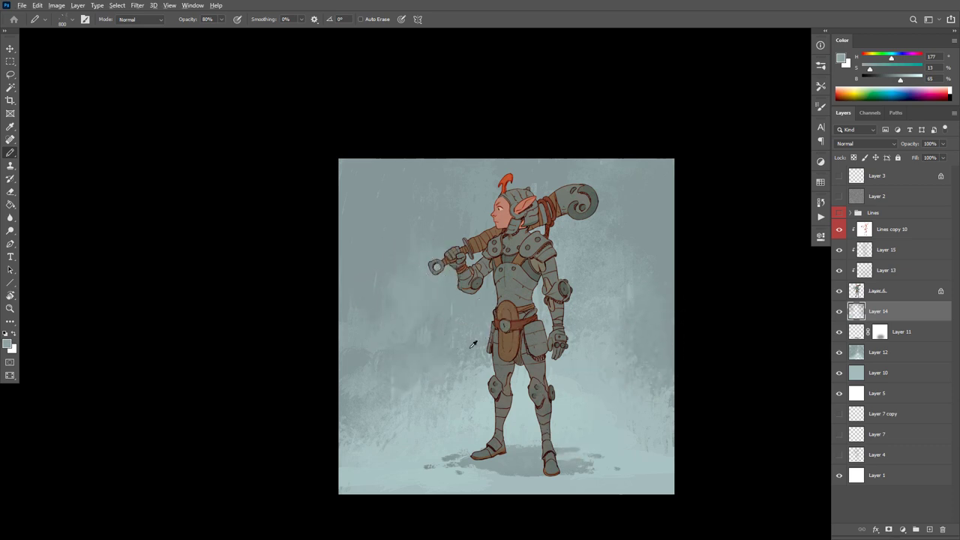
{"action": "left_click", "coordinate": [387, 387], "text": "alt"}
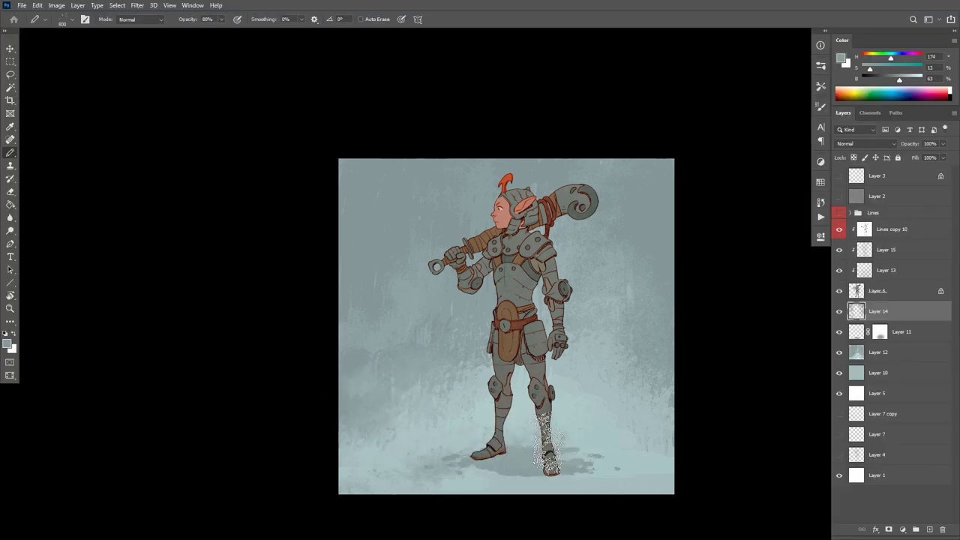
{"action": "left_click", "coordinate": [627, 423], "text": "alt"}
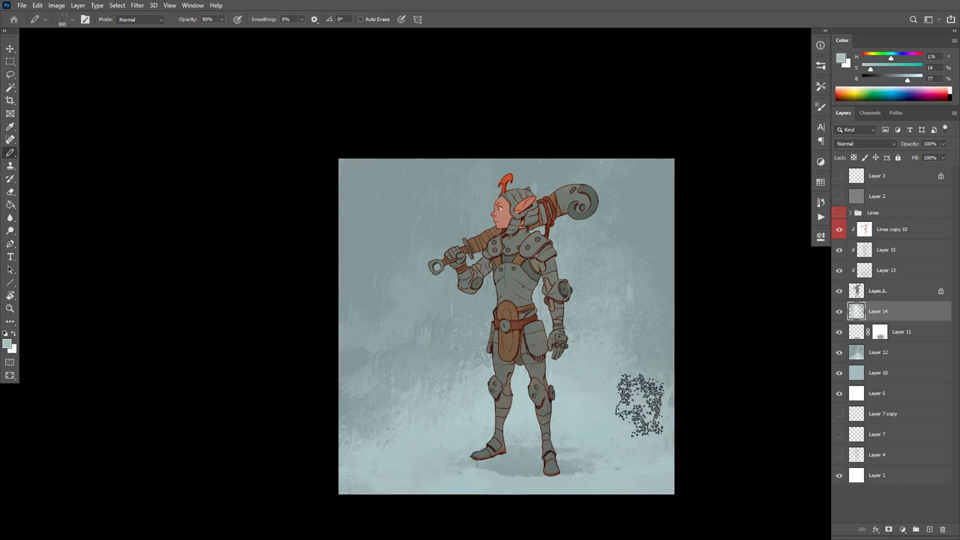
Touch up the Layer 14 splatter near the ground with the 500 px soft eraser and grey-teal specks at 30% opacity.
{"action": "key", "text": "e"}
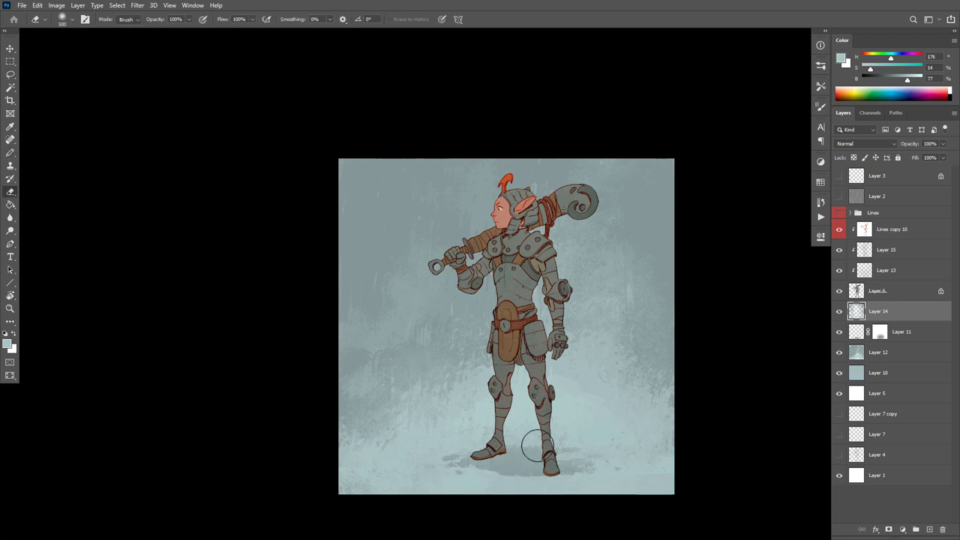
{"action": "key", "text": "b"}
{"action": "key", "text": "3"}
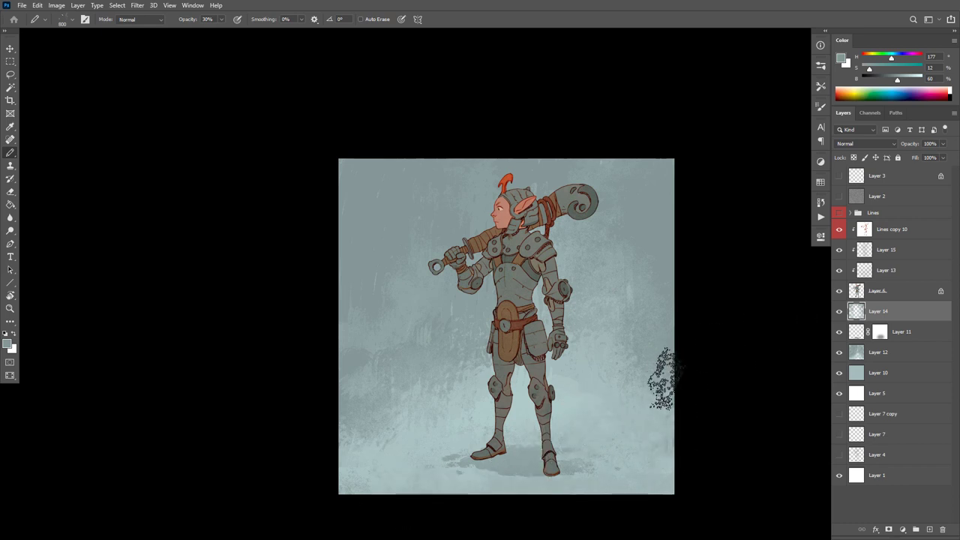
{"action": "key", "text": "e"}
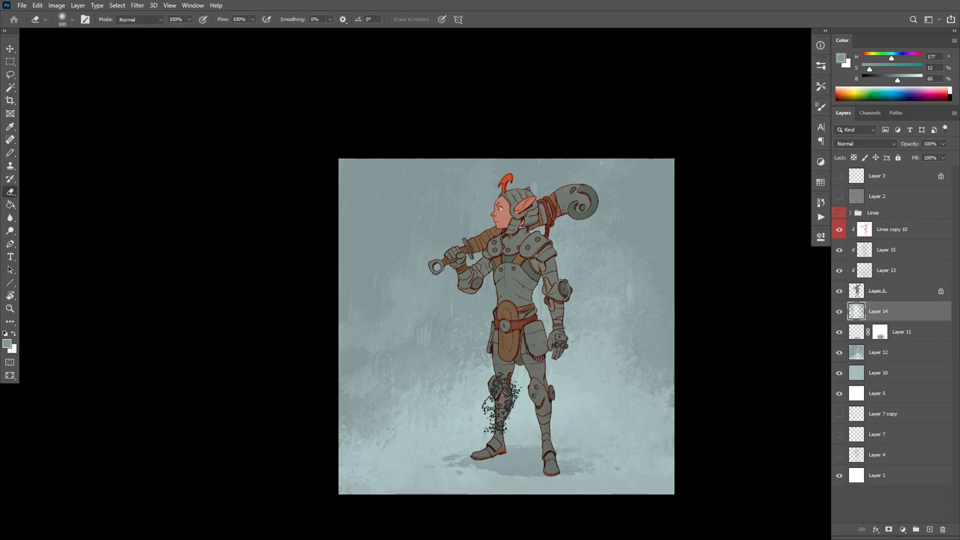
Even out the background splatter around the figure at 80% opacity with tones sampled beside the legs and from the darker upper area.
{"action": "key", "text": "b"}
{"action": "left_click", "coordinate": [488, 397], "text": "alt"}
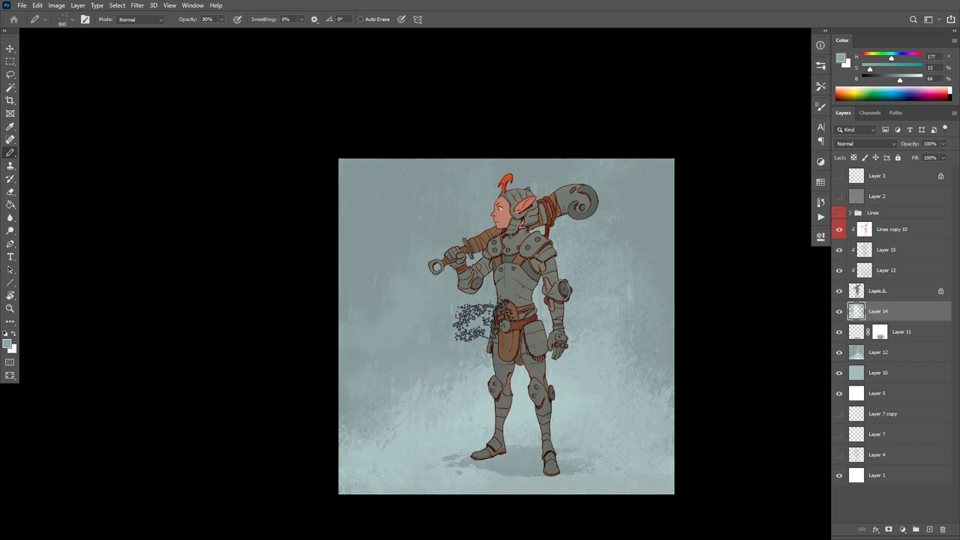
{"action": "left_click", "coordinate": [390, 226], "text": "alt"}
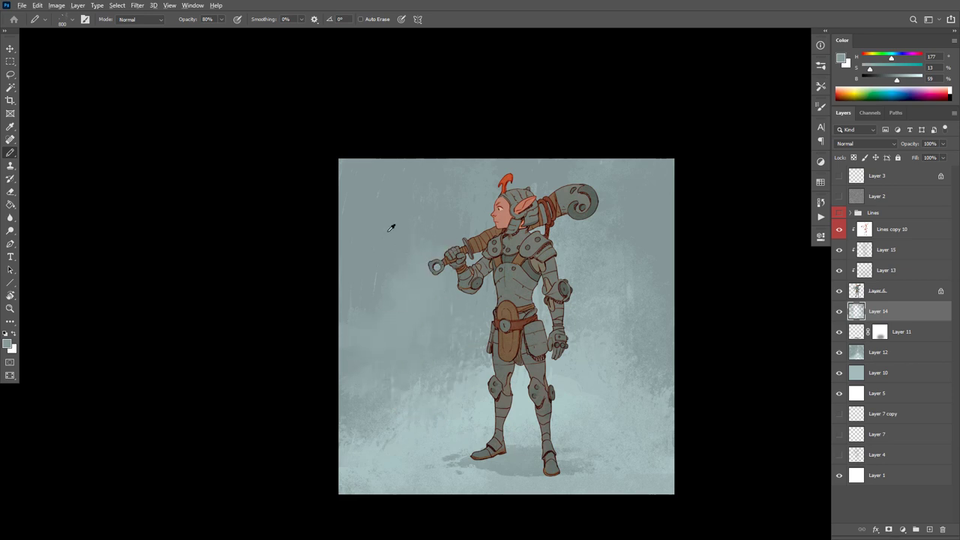
{"action": "left_click", "coordinate": [486, 410], "text": "alt"}
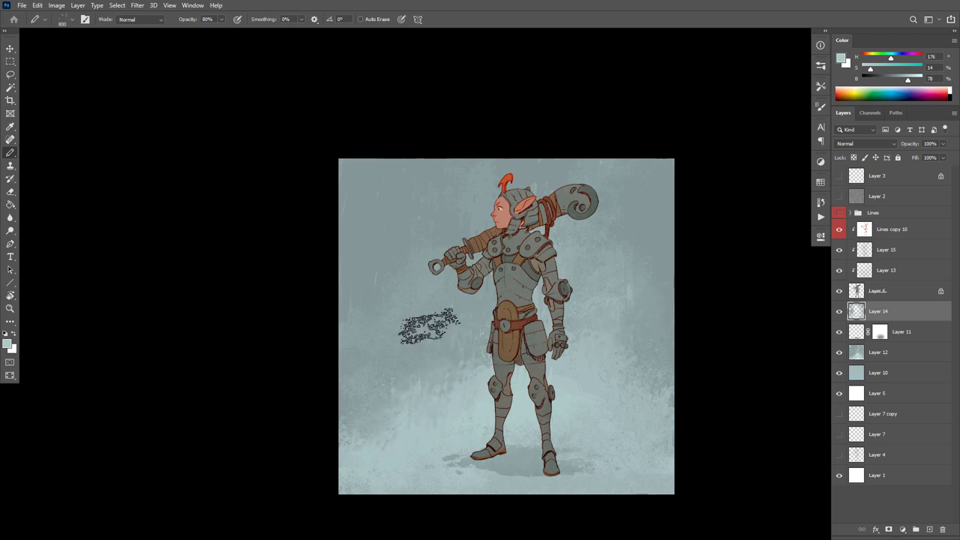
Enlarge the splatter brush to 1800 px at 60% opacity and scatter light teal specks on a new layer above Layer 14.
{"action": "key", "text": "]"}
{"action": "key", "text": "]"}
{"action": "key", "text": "]"}
{"action": "key", "text": "]"}
{"action": "key", "text": "]"}
{"action": "key", "text": "]"}
{"action": "key", "text": "]"}
{"action": "key", "text": "]"}
{"action": "key", "text": "]"}
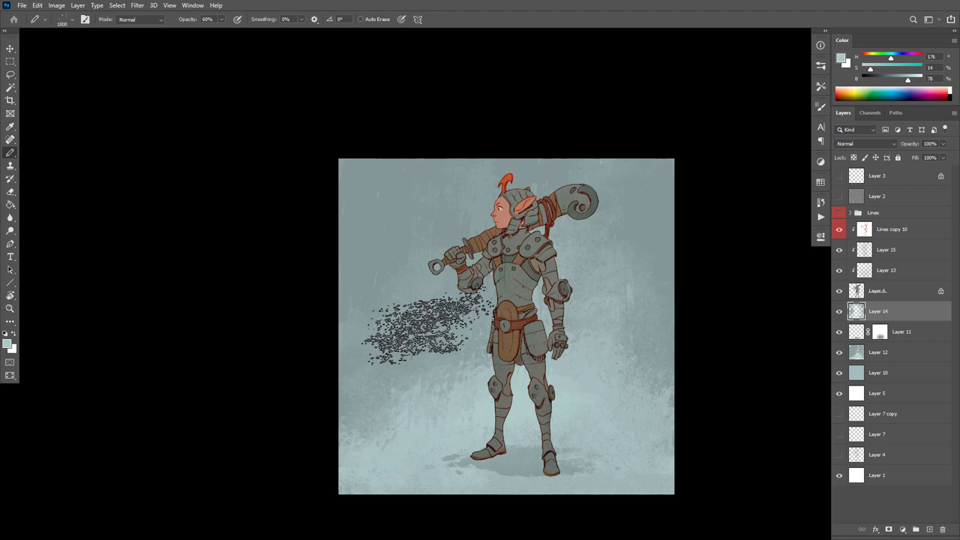
{"action": "key", "text": "ctrl+shift+alt+n"}
{"action": "key", "text": "bracketright"}
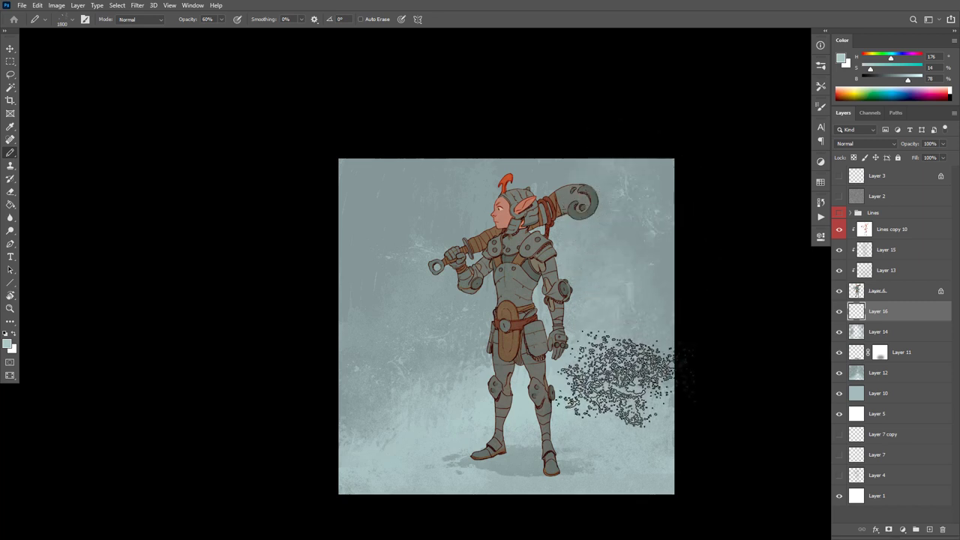
Blend the coarse splatter on Layer 16 across the background with sampled grey-teals, finishing with the soft eraser.
{"action": "left_click", "coordinate": [623, 254], "text": "alt"}
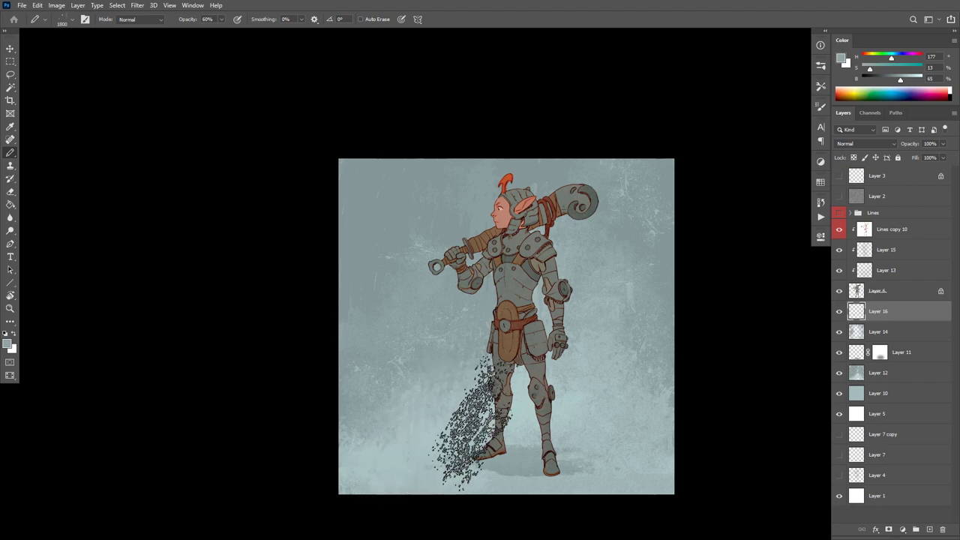
{"action": "left_click_drag", "start_coordinate": [494, 372], "coordinate": [501, 389]}
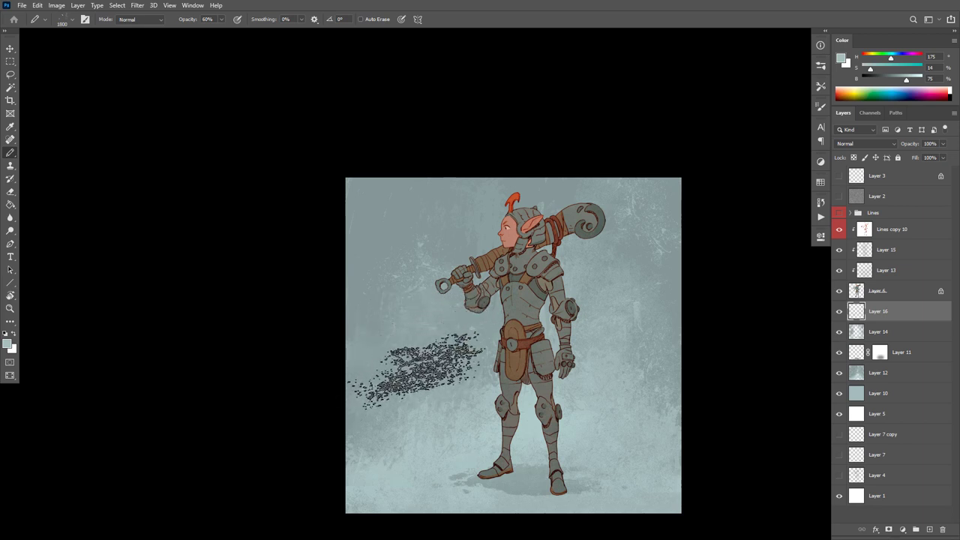
{"action": "key", "text": "e"}
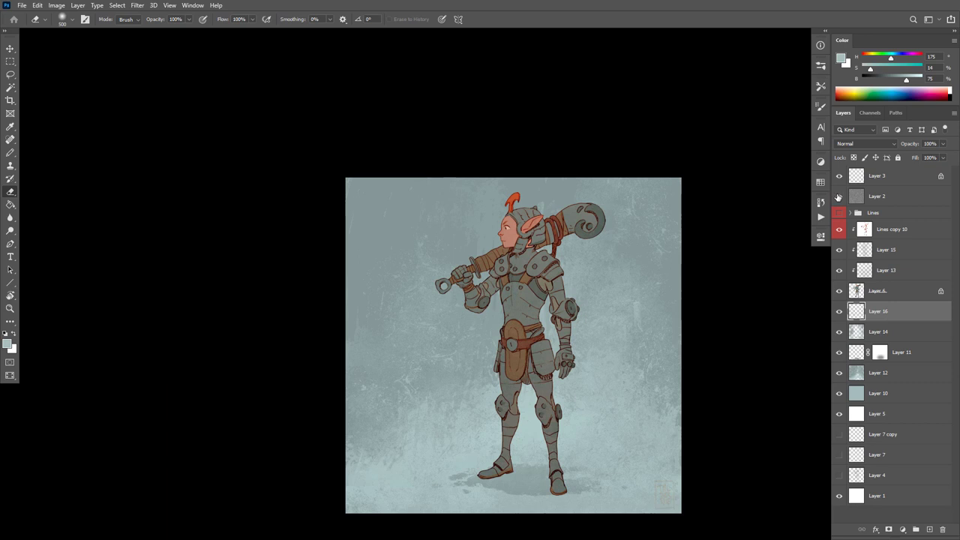
Show the signature on Layer 3 and the grain overlay on Layer 2, then check the whole illustration.
{"action": "left_click_drag", "start_coordinate": [584, 334], "coordinate": [606, 278]}
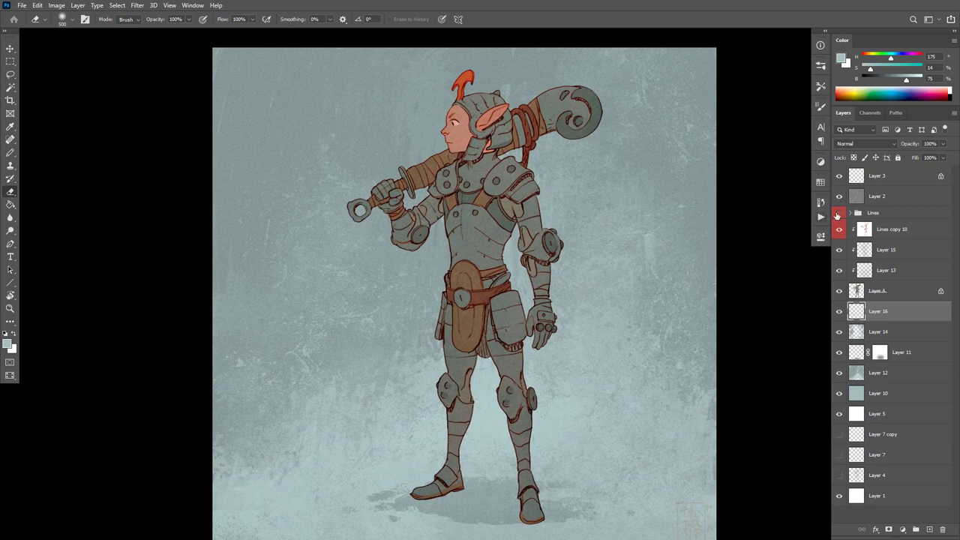
{"action": "left_click_drag", "start_coordinate": [670, 324], "coordinate": [668, 312]}
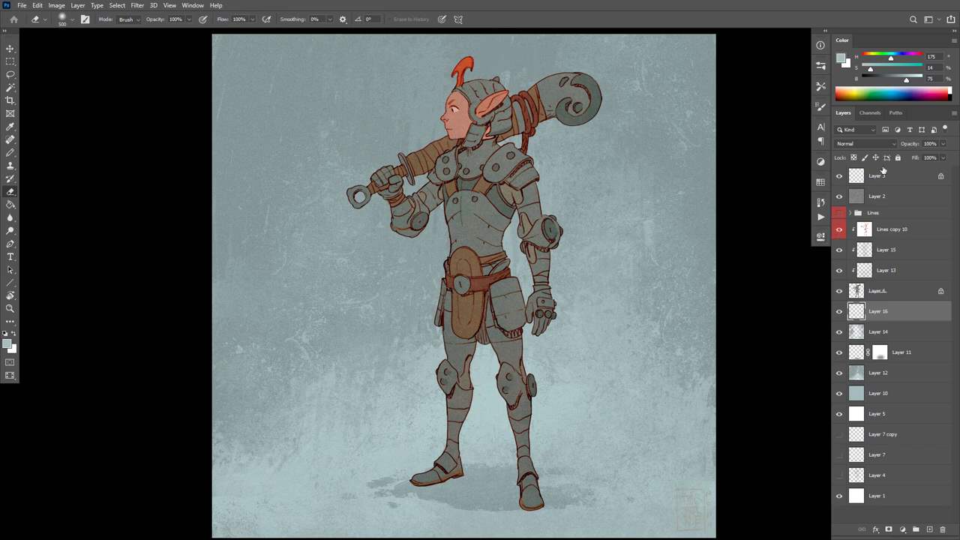
{"action": "left_click", "coordinate": [868, 197]}
{"action": "left_click_drag", "start_coordinate": [635, 369], "coordinate": [637, 365]}
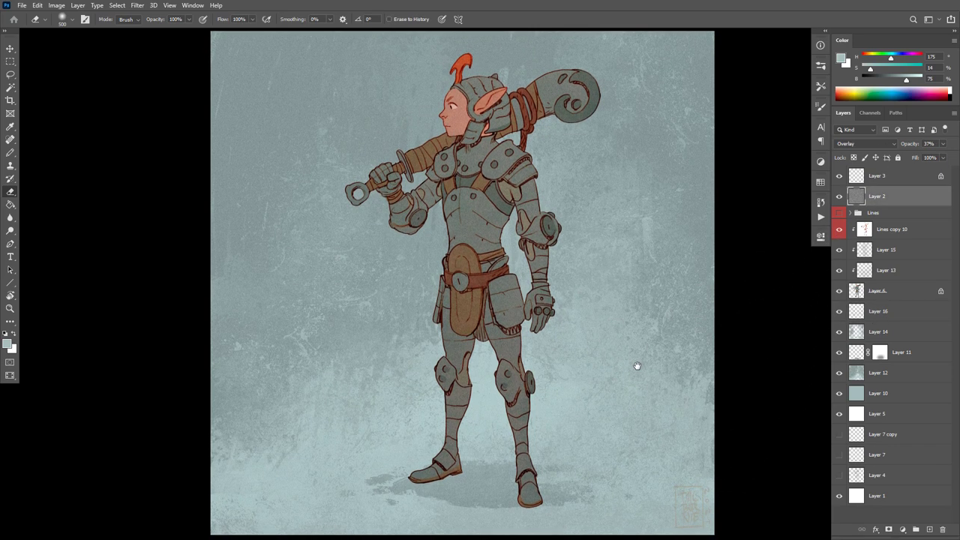
Scatter sampled grey-teal splatter over the figure at 20% opacity on a new layer above Lines copy 10, softening it with the eraser.
{"action": "left_click", "coordinate": [893, 231]}
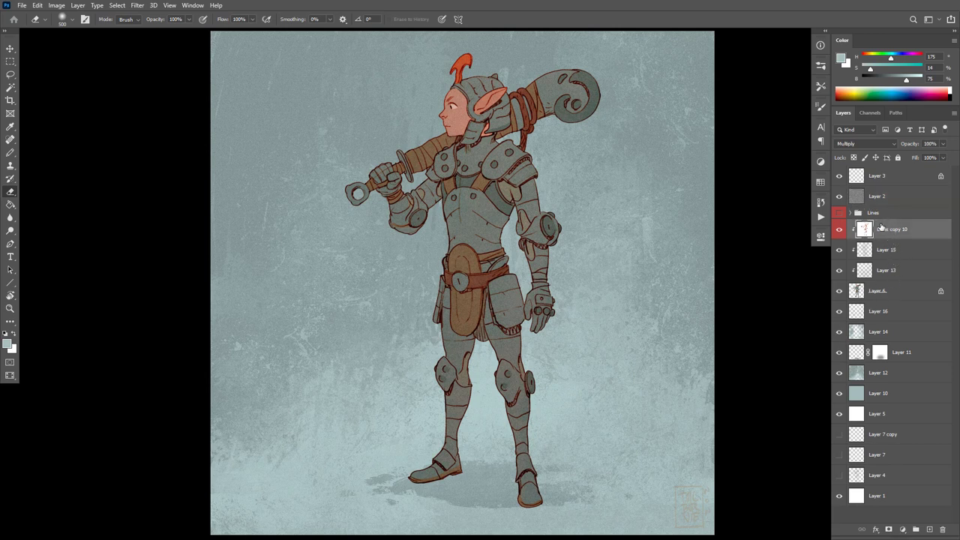
{"action": "key", "text": "ctrl+shift+alt+n"}
{"action": "key", "text": "b"}
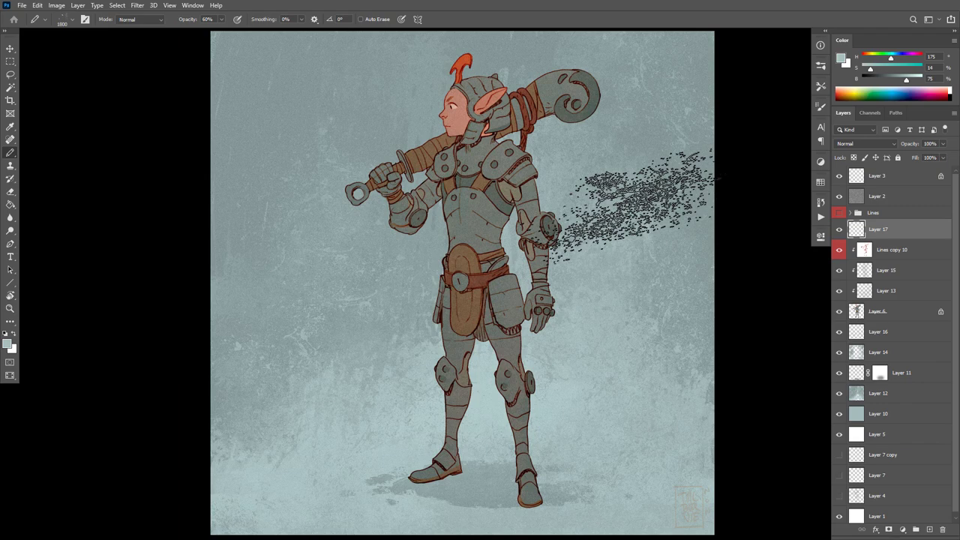
{"action": "left_click", "coordinate": [669, 108], "text": "alt"}
{"action": "left_click_drag", "start_coordinate": [604, 145], "coordinate": [621, 105]}
{"action": "key", "text": "ctrl+z"}
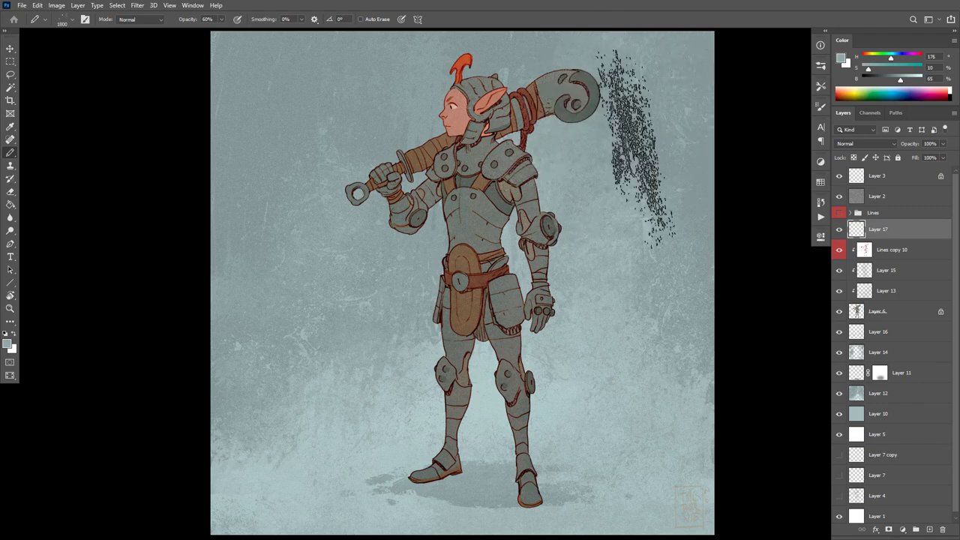
{"action": "key", "text": "2"}
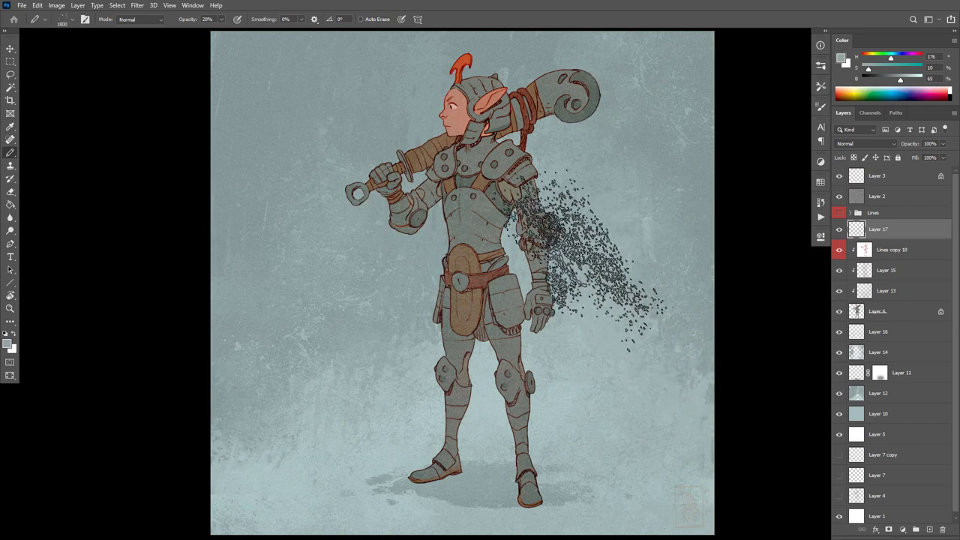
{"action": "key", "text": "e"}
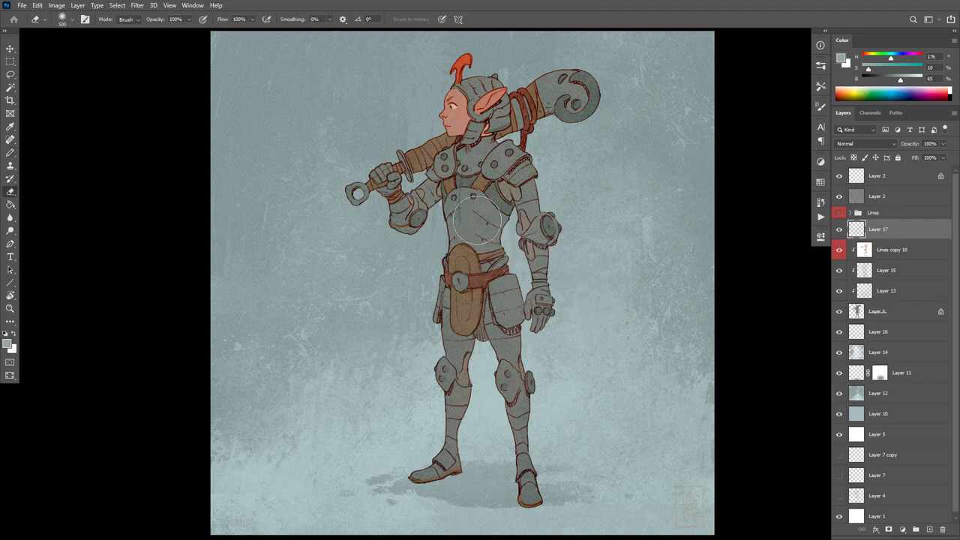
Add a Selective Color adjustment above Layer 17 and set its Neutrals to Cyan +18, Magenta +7 and Yellow +3.
{"action": "left_click", "coordinate": [886, 201]}
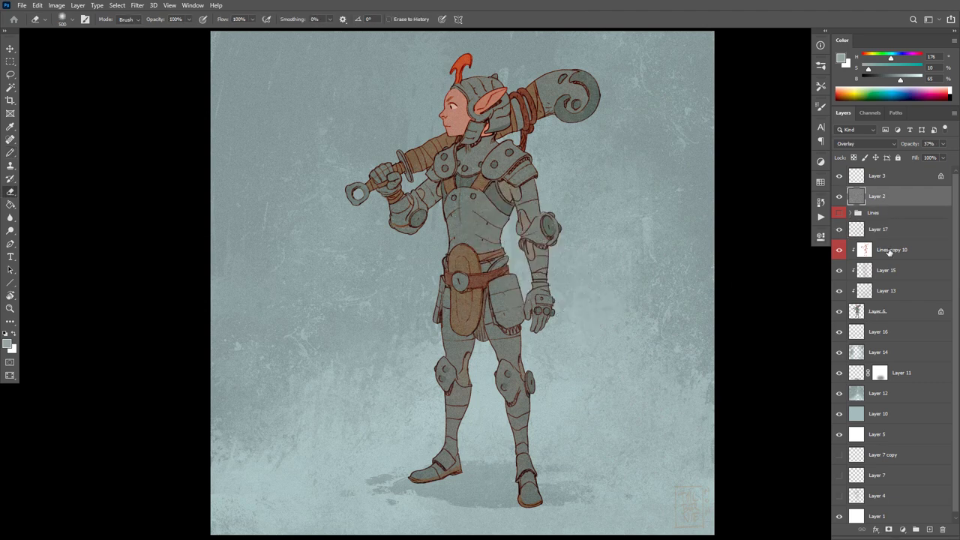
{"action": "left_click", "coordinate": [891, 231]}
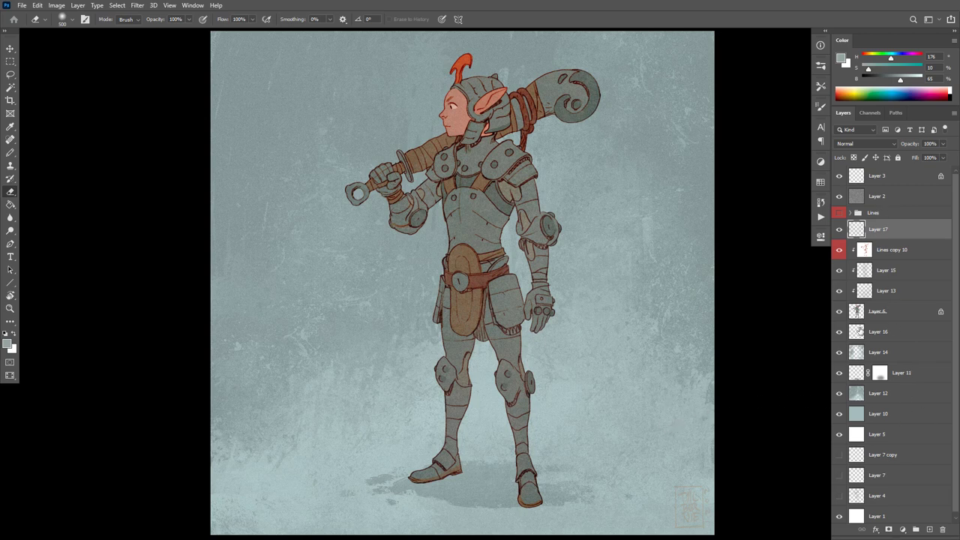
{"action": "left_click", "coordinate": [903, 533]}
{"action": "left_click", "coordinate": [863, 527]}
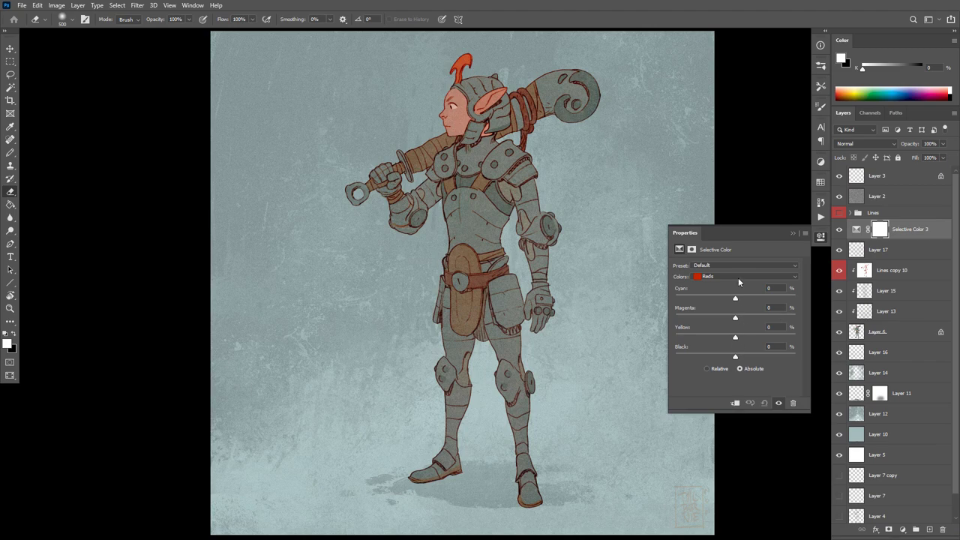
{"action": "left_click", "coordinate": [738, 278]}
{"action": "left_click", "coordinate": [737, 351]}
{"action": "left_click", "coordinate": [737, 276]}
{"action": "left_click", "coordinate": [737, 339]}
{"action": "left_click_drag", "start_coordinate": [727, 322], "coordinate": [744, 299]}
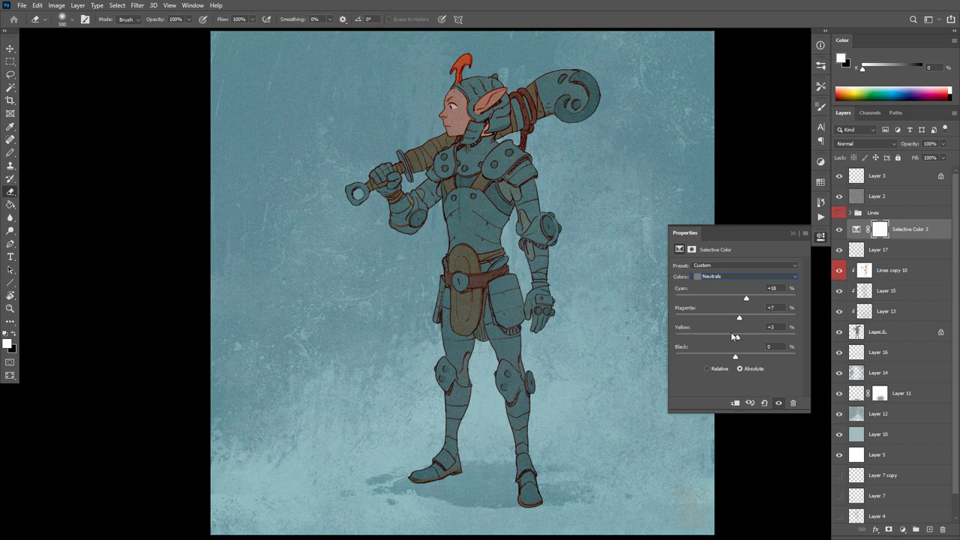
Open Color Range for the Selective Color 3 mask and test samples of the armour and background at Fuzziness 37.
{"action": "left_click", "coordinate": [116, 7]}
{"action": "left_click", "coordinate": [143, 98]}
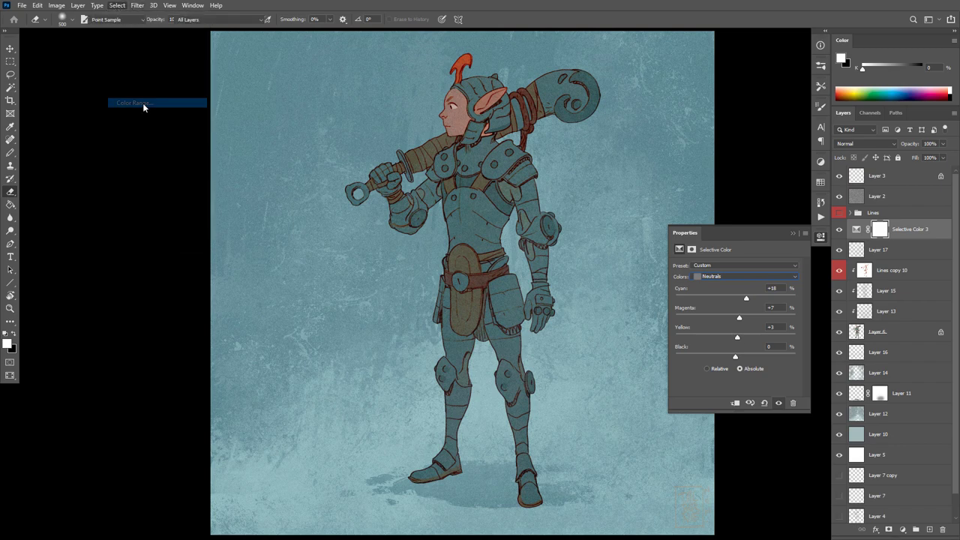
{"action": "left_click", "coordinate": [491, 209]}
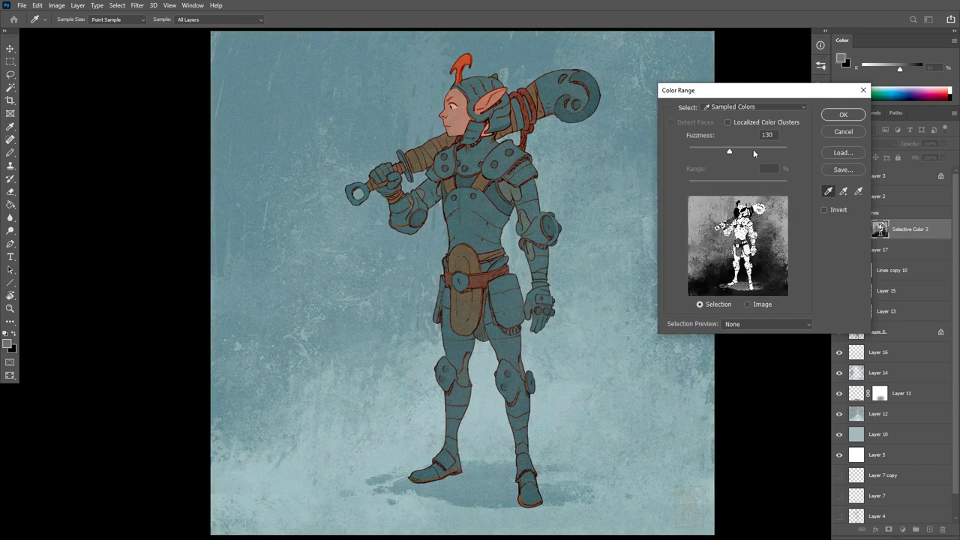
{"action": "left_click_drag", "start_coordinate": [723, 150], "coordinate": [707, 151]}
{"action": "left_click", "coordinate": [504, 203]}
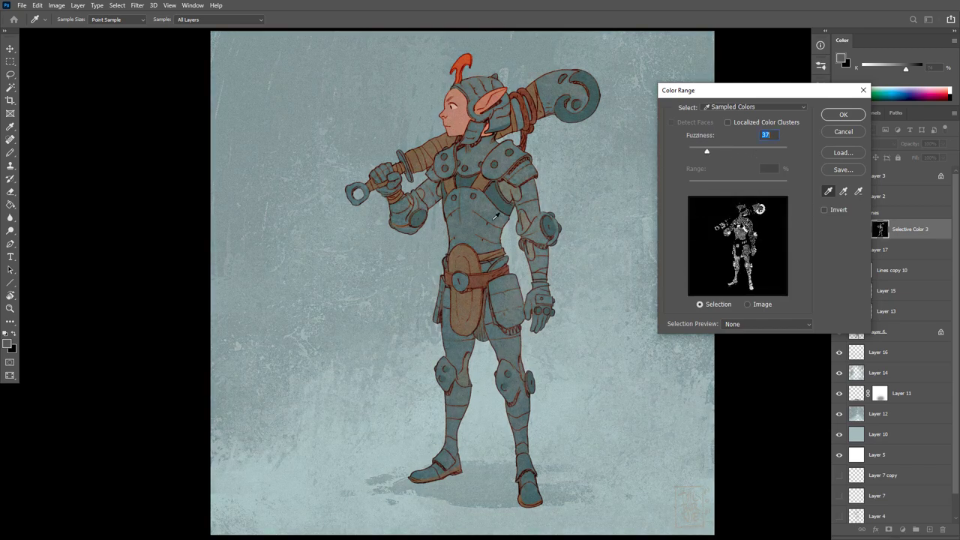
{"action": "left_click", "coordinate": [496, 214]}
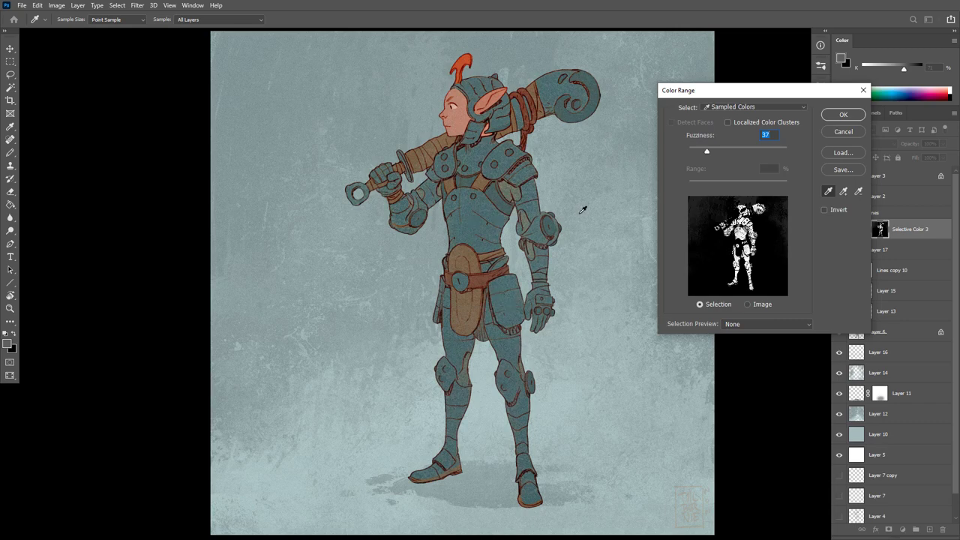
{"action": "left_click", "coordinate": [584, 225]}
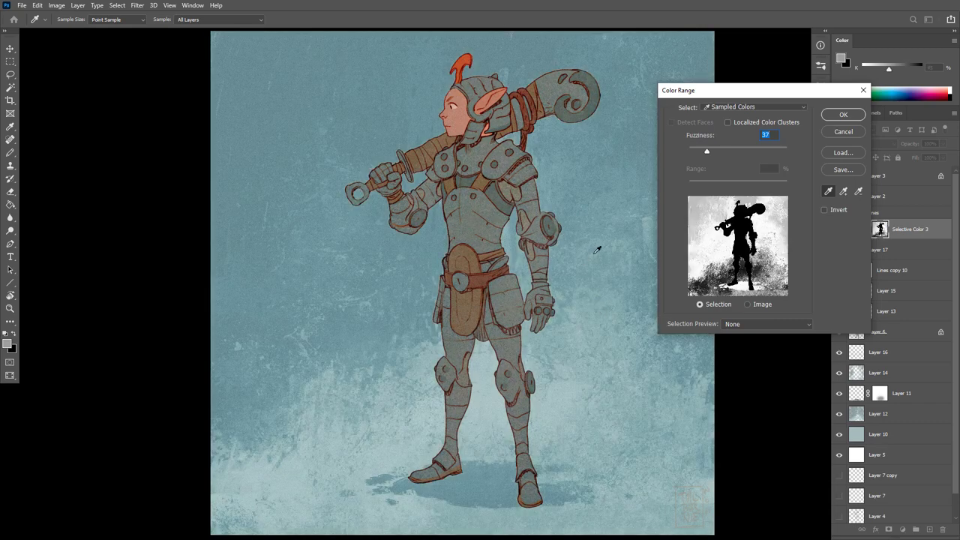
Mask Selective Color 3 with a Color Range selection sampled from the breastplate at Fuzziness 150.
{"action": "left_click", "coordinate": [751, 150]}
{"action": "left_click", "coordinate": [760, 152]}
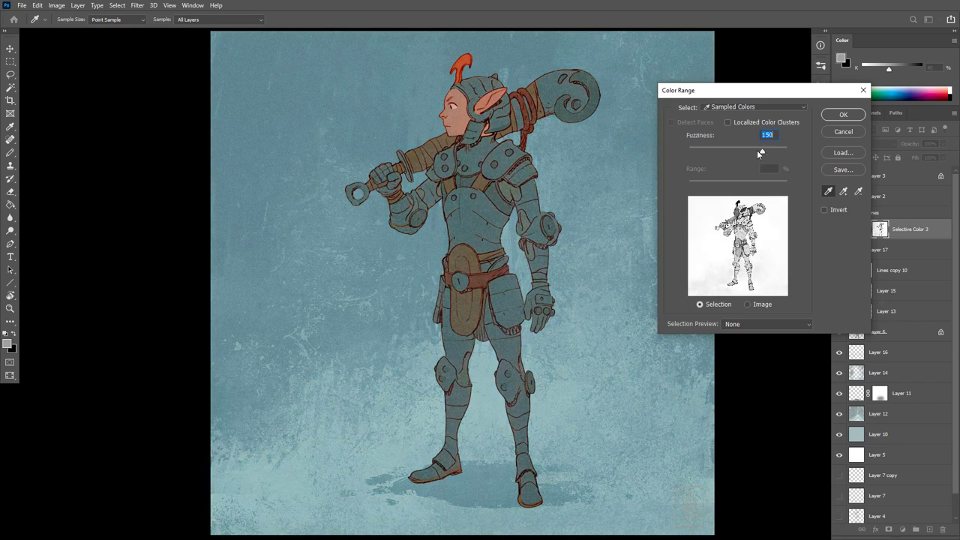
{"action": "left_click", "coordinate": [493, 235]}
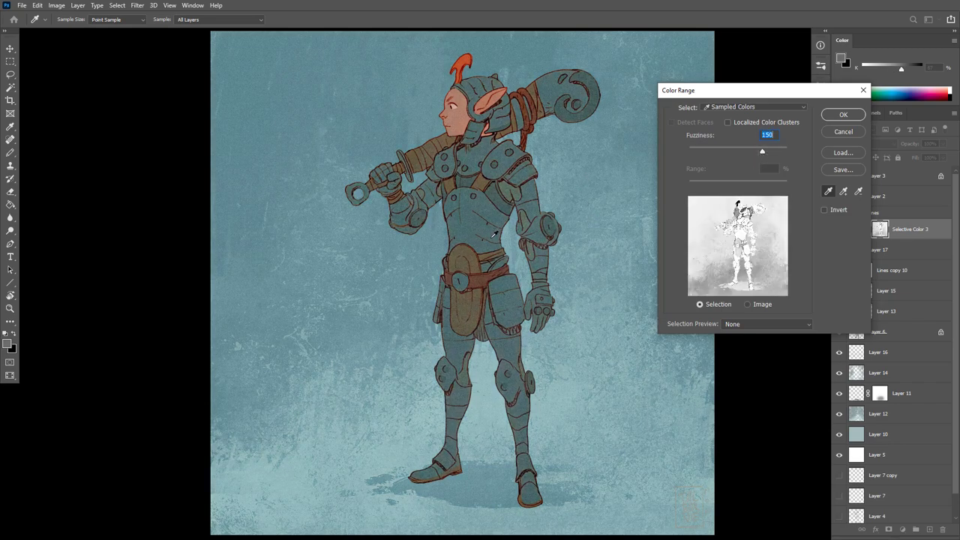
{"action": "left_click", "coordinate": [494, 186]}
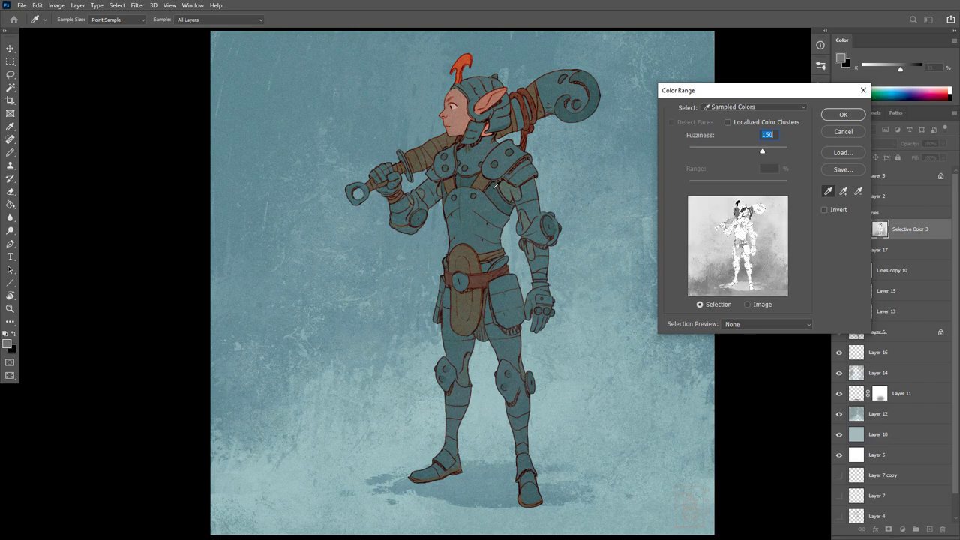
{"action": "left_click", "coordinate": [485, 113]}
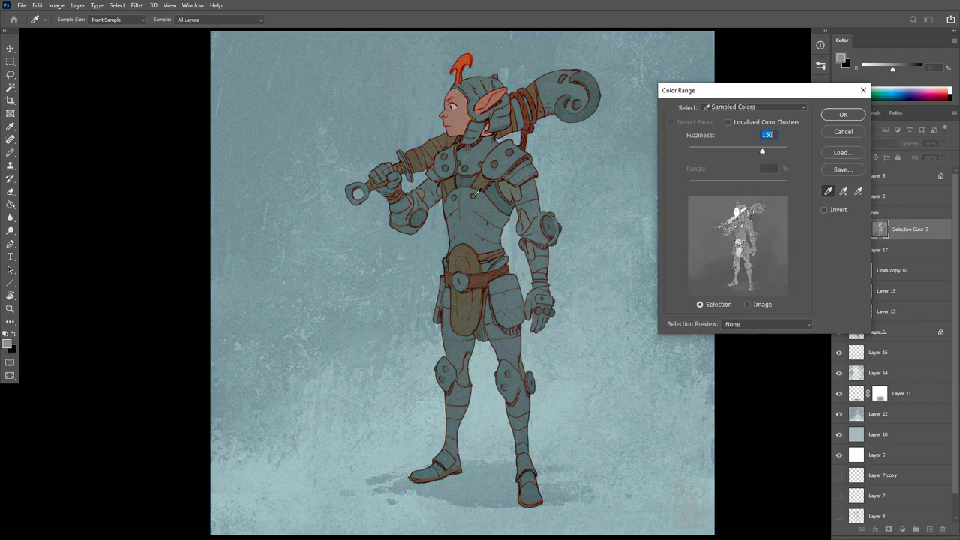
{"action": "left_click", "coordinate": [475, 195]}
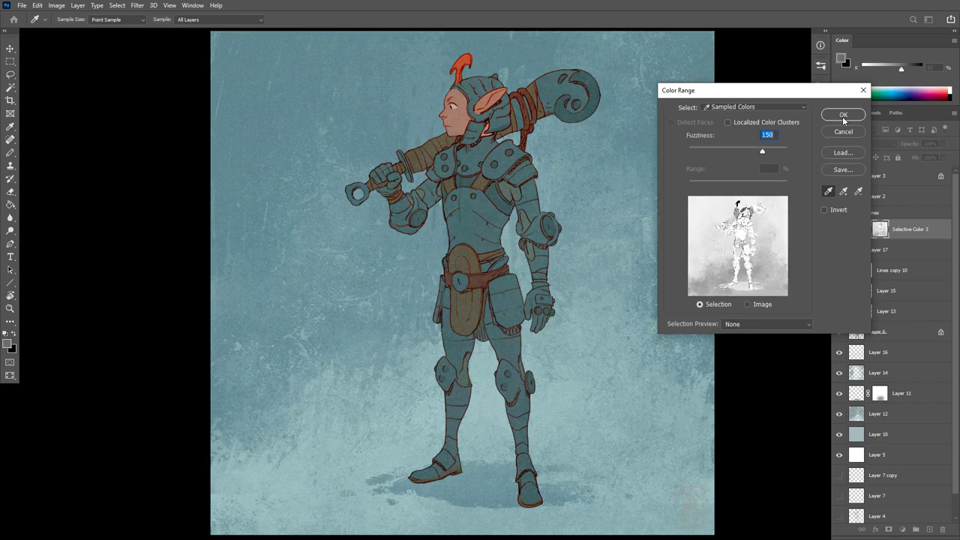
{"action": "left_click", "coordinate": [842, 117]}
Lower Selective Color 3 to 18% opacity and compare the illustration with and without it.
{"action": "left_click_drag", "start_coordinate": [913, 148], "coordinate": [892, 150]}
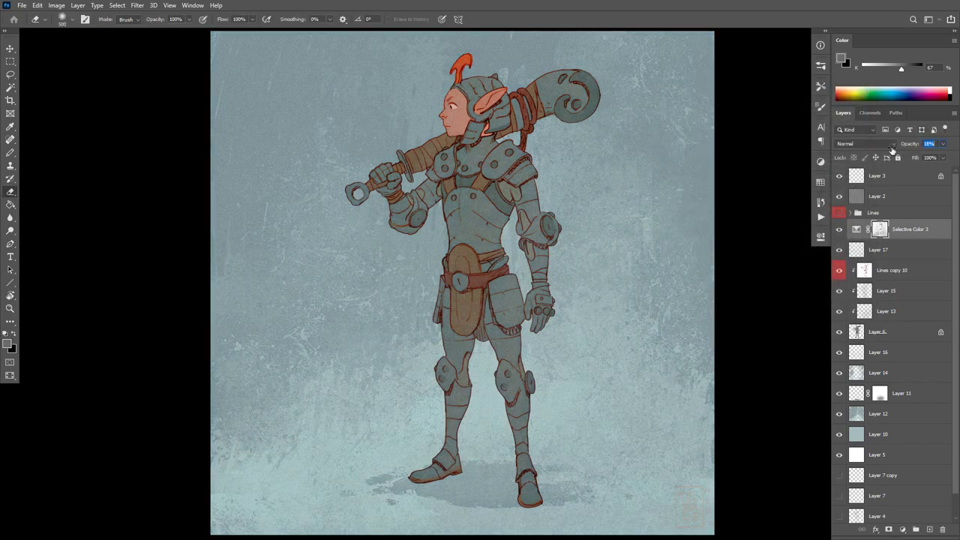
{"action": "left_click", "coordinate": [838, 231]}
{"action": "left_click", "coordinate": [839, 231]}
{"action": "left_click", "coordinate": [839, 234]}
{"action": "left_click", "coordinate": [839, 236]}
Add another Selective Color adjustment above Selective Color 3 with Neutrals at Cyan -11, Magenta -5 and Yellow +3.
{"action": "left_click", "coordinate": [903, 529]}
{"action": "left_click", "coordinate": [896, 524]}
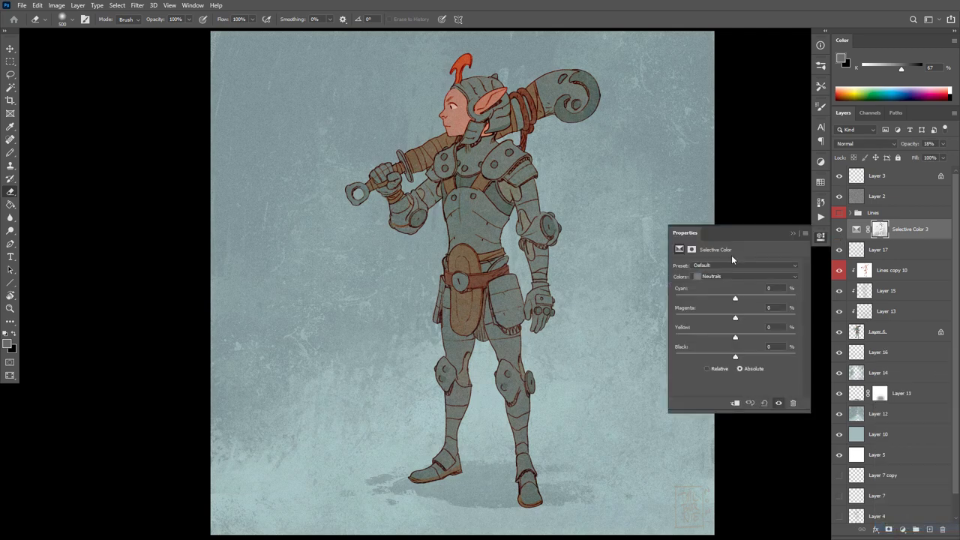
{"action": "left_click", "coordinate": [744, 278]}
{"action": "left_click", "coordinate": [742, 342]}
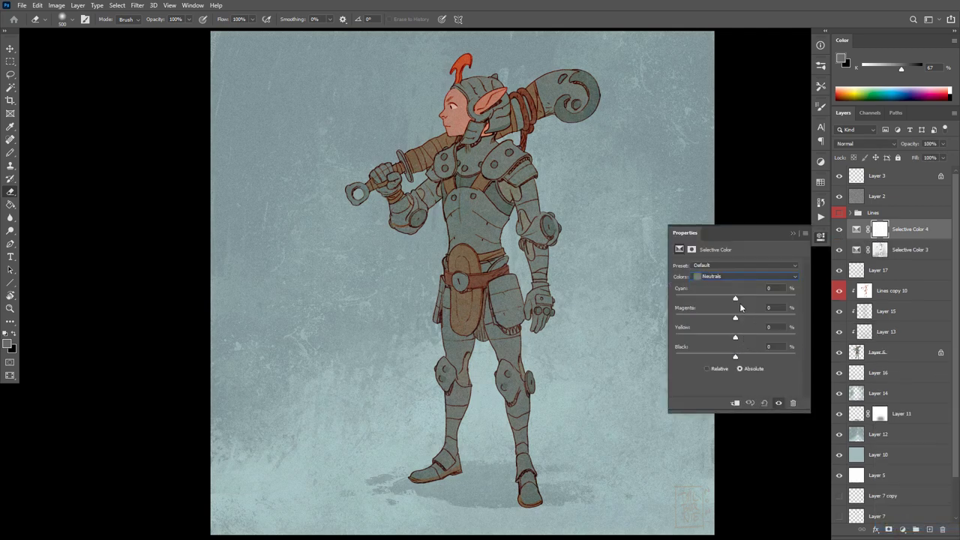
{"action": "mouse_move", "coordinate": [735, 300]}
{"action": "left_mouse_down"}
{"action": "mouse_move", "coordinate": [744, 318]}
{"action": "mouse_move", "coordinate": [731, 319]}
{"action": "left_mouse_up"}
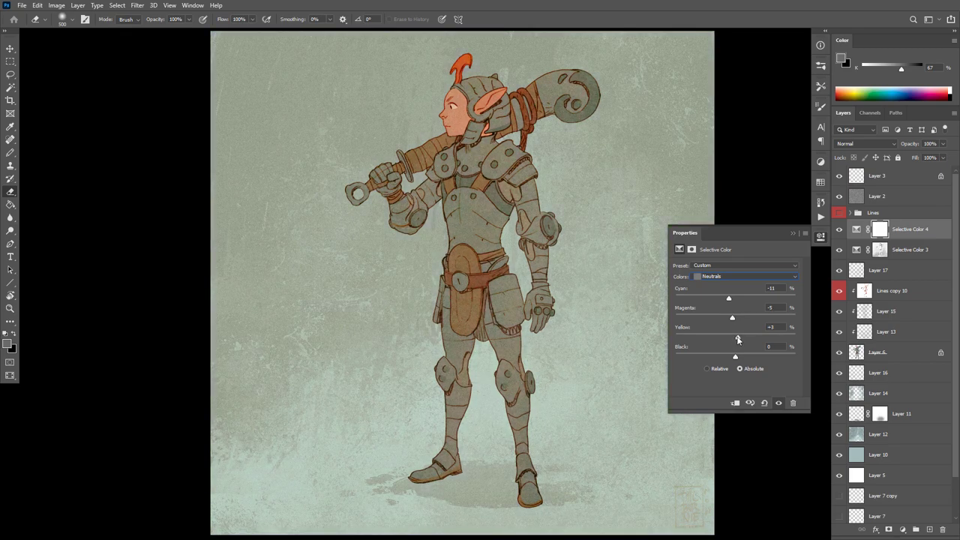
Mask Selective Color 4 with a Color Range selection sampled at the edge of the face and helmet, Fuzziness 150.
{"action": "left_click", "coordinate": [117, 6]}
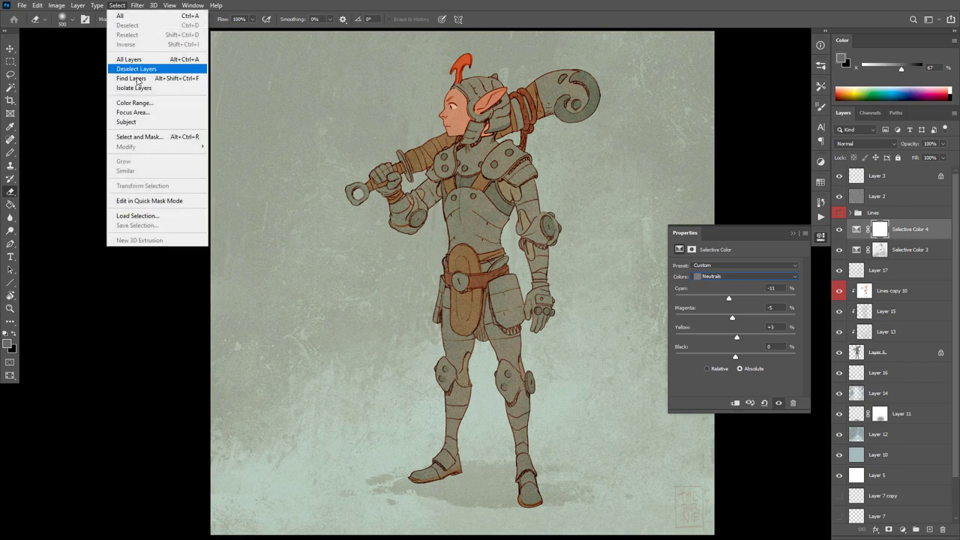
{"action": "left_click", "coordinate": [146, 106]}
{"action": "left_click", "coordinate": [471, 111]}
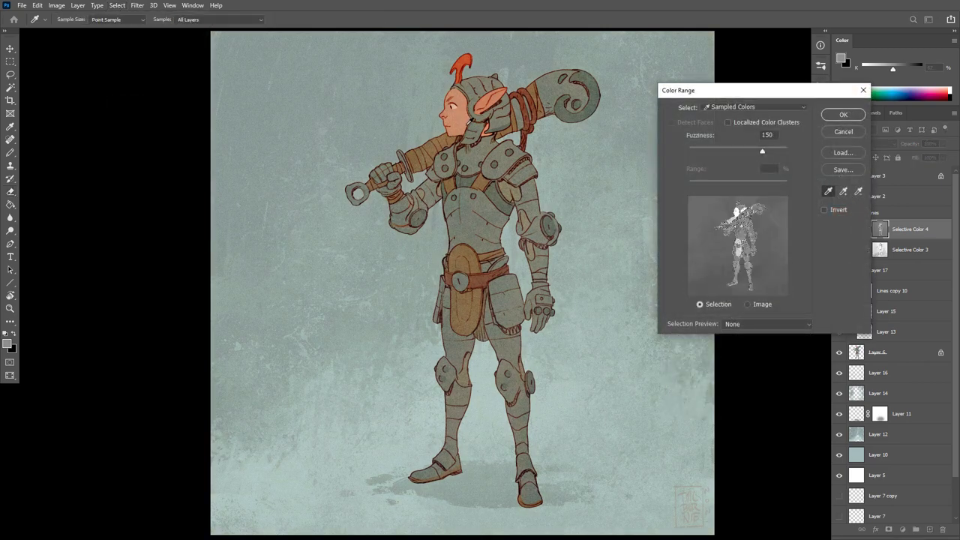
{"action": "left_click", "coordinate": [843, 116]}
{"action": "key", "text": "e"}
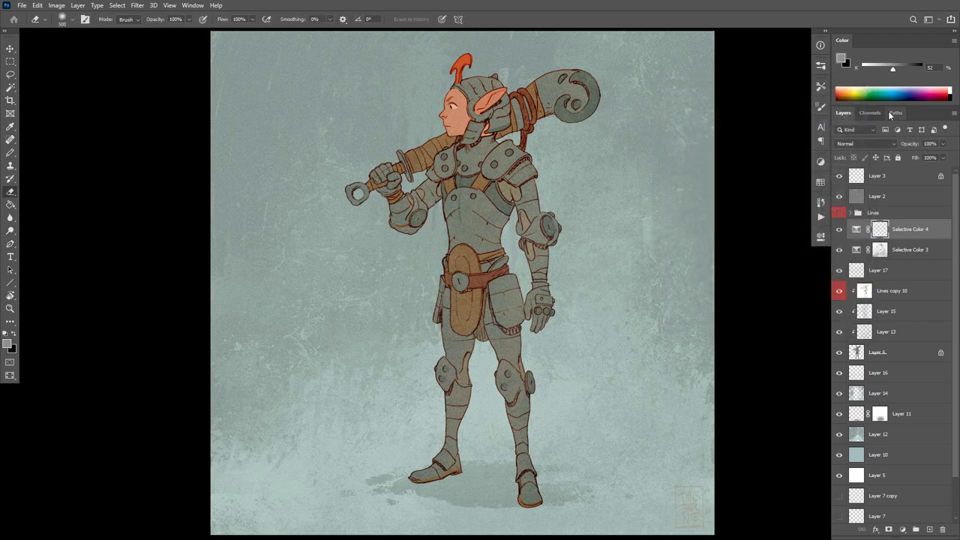
Add a third Selective Color adjustment with Neutrals at Cyan +7, Magenta +3, Black +3, and Blacks at Cyan +13.
{"action": "left_click", "coordinate": [903, 530]}
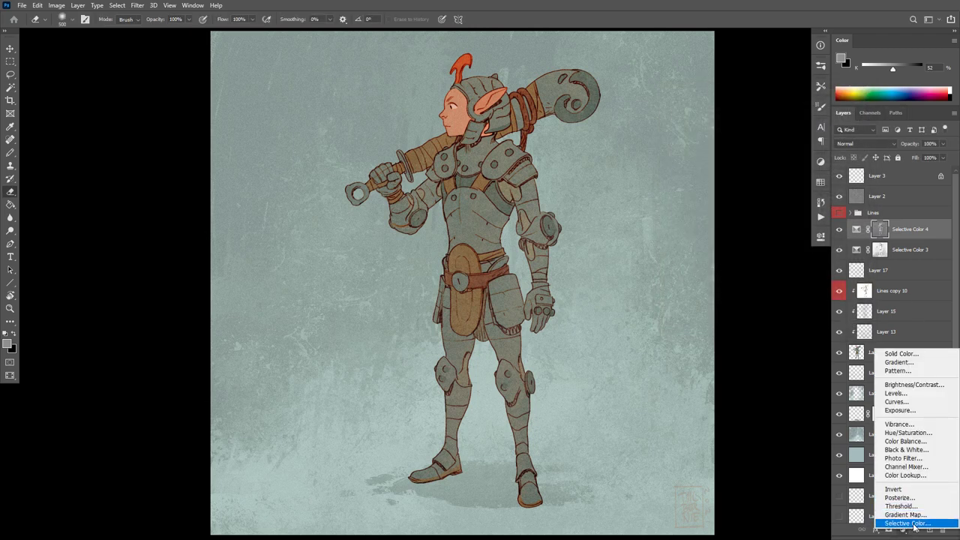
{"action": "left_click", "coordinate": [908, 523]}
{"action": "left_click", "coordinate": [732, 276]}
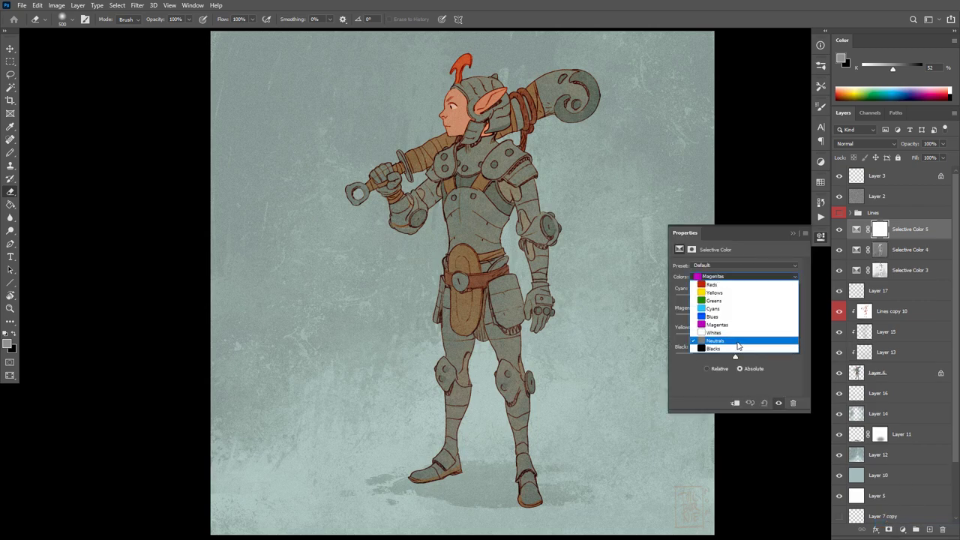
{"action": "left_click", "coordinate": [738, 342]}
{"action": "left_click_drag", "start_coordinate": [733, 321], "coordinate": [737, 320]}
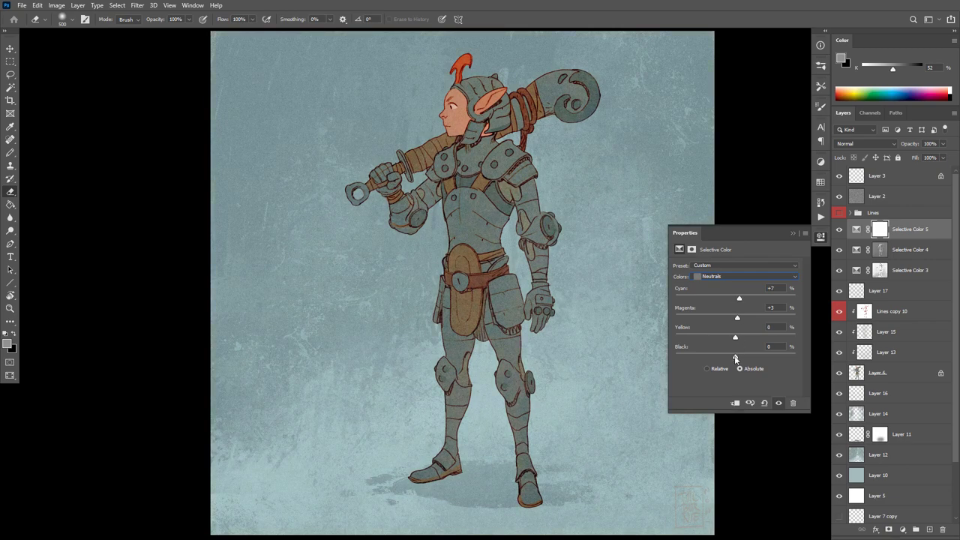
{"action": "left_click_drag", "start_coordinate": [735, 357], "coordinate": [737, 356]}
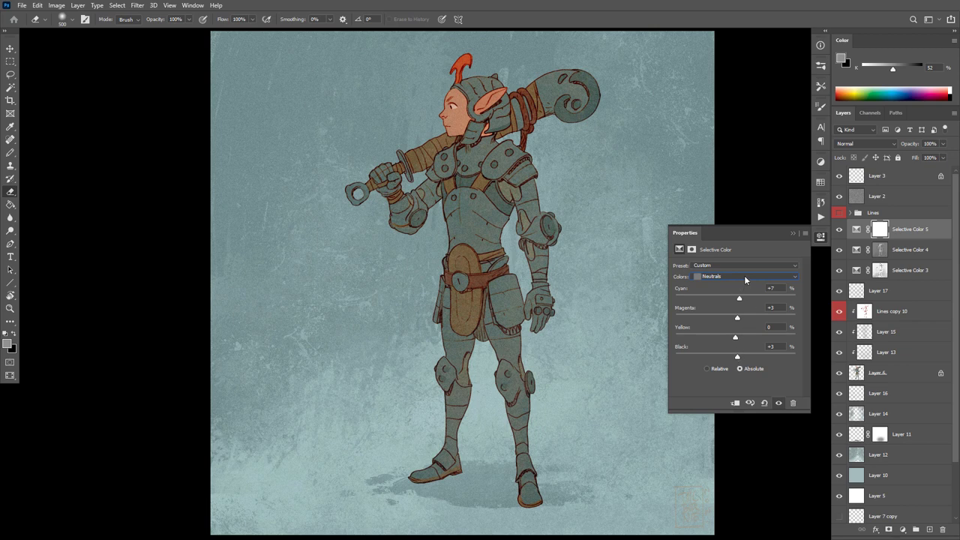
{"action": "left_click", "coordinate": [744, 275]}
{"action": "left_click", "coordinate": [741, 346]}
{"action": "left_click_drag", "start_coordinate": [742, 299], "coordinate": [744, 299]}
Limit Selective Color 5 to the dark linework with a Color Range mask sampled from a near-black line at Fuzziness 150.
{"action": "left_click", "coordinate": [122, 6]}
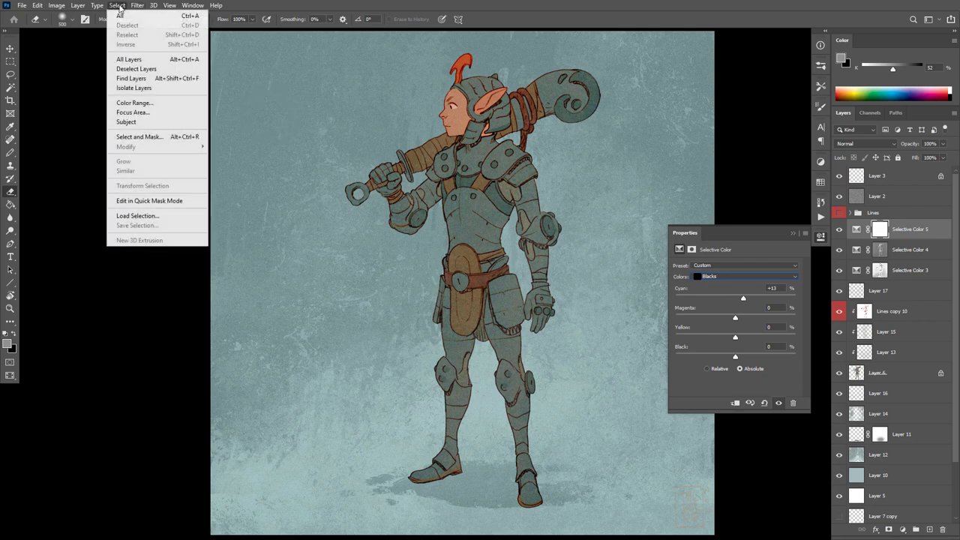
{"action": "left_click", "coordinate": [145, 102]}
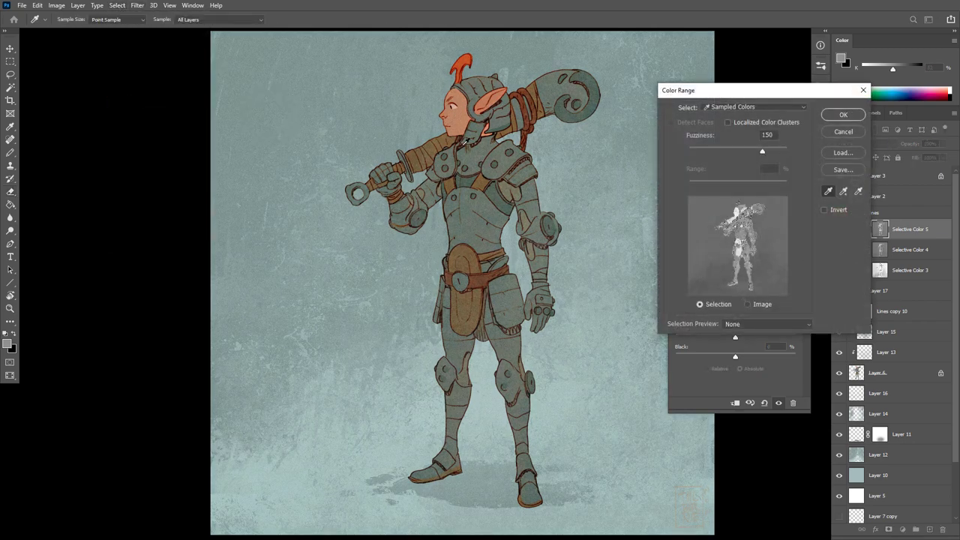
{"action": "left_click", "coordinate": [460, 310]}
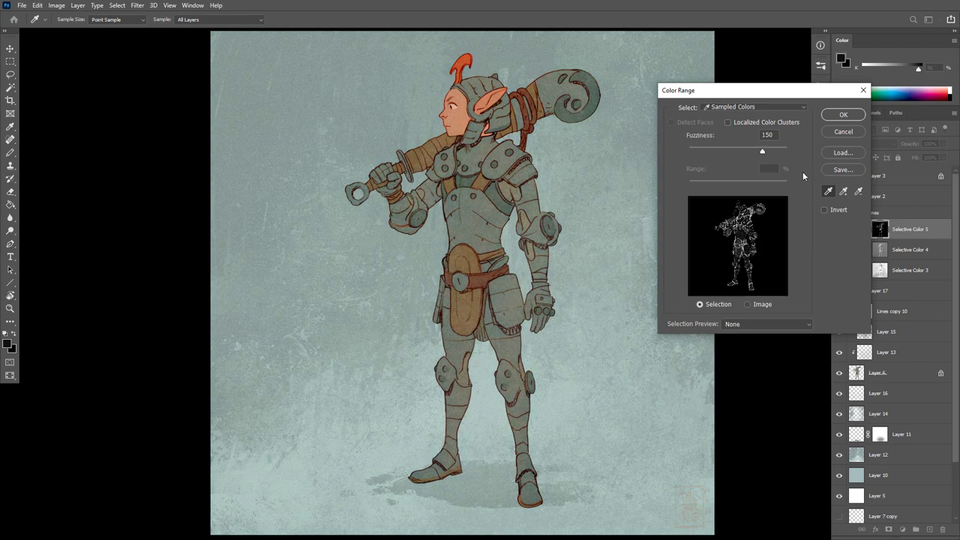
{"action": "left_click", "coordinate": [843, 116]}
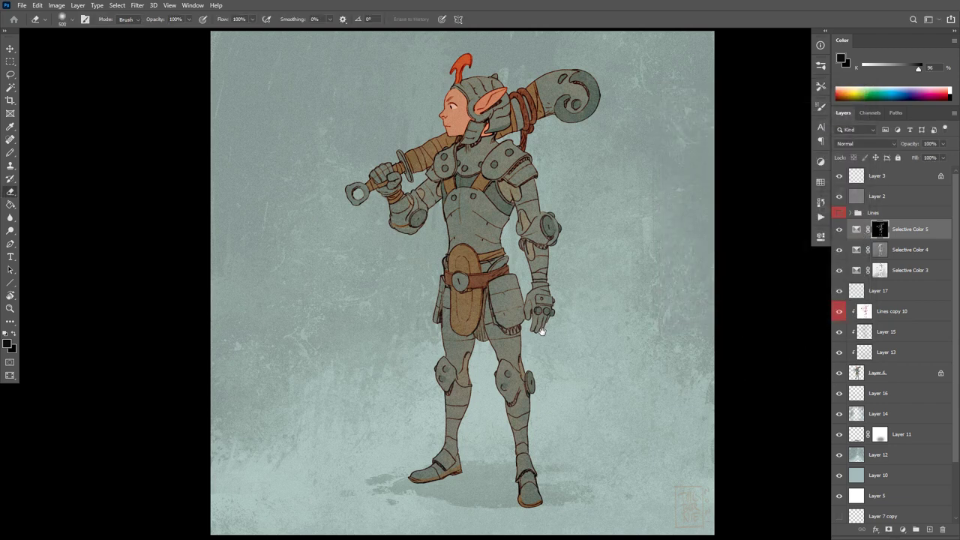
{"action": "left_click_drag", "start_coordinate": [542, 331], "coordinate": [543, 336]}
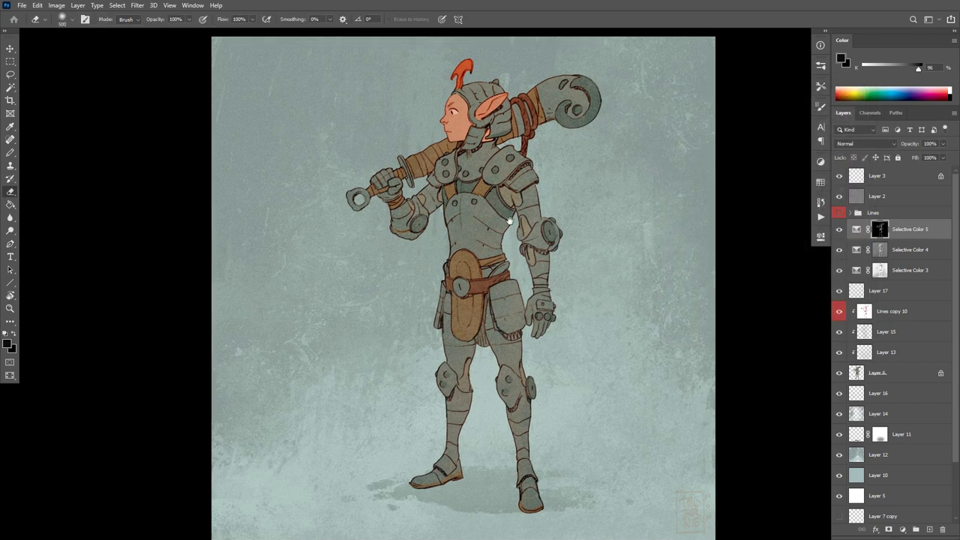
Duplicate Layer 15 and merge the copy back down into it.
{"action": "left_click", "coordinate": [880, 338]}
{"action": "key", "text": "ctrl+j"}
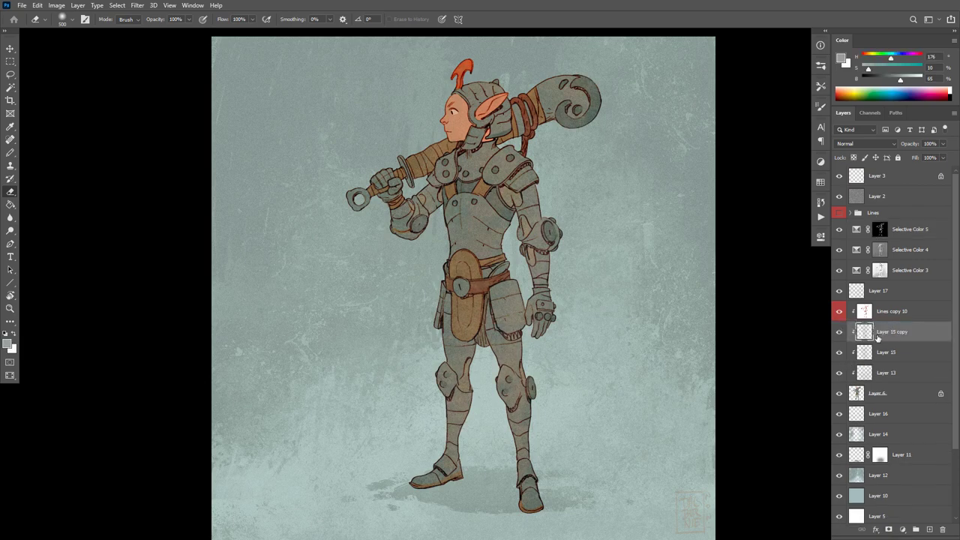
{"action": "key", "text": "ctrl+e"}
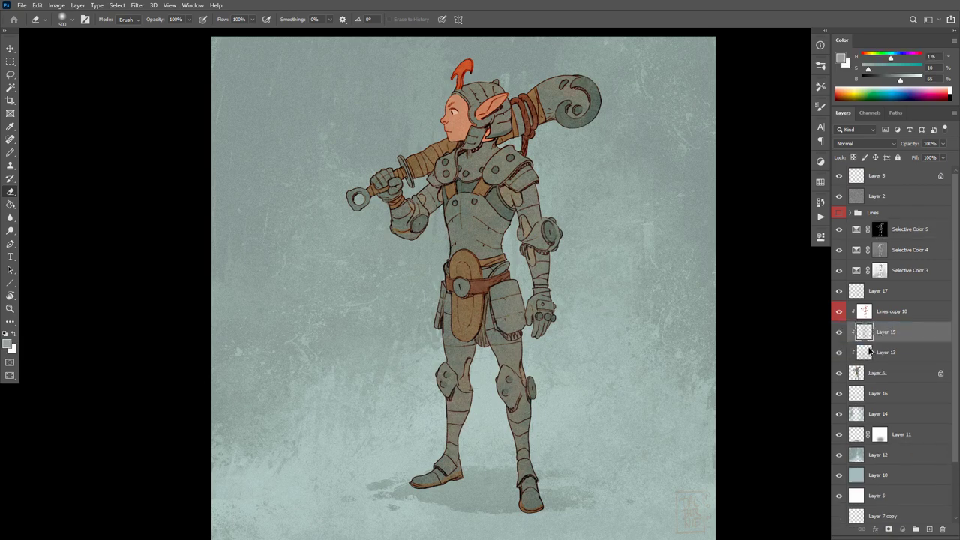
Make two clipped duplicates of Layer 13, place the second beneath the first, and check it by toggling its visibility.
{"action": "left_click", "coordinate": [867, 354]}
{"action": "key", "text": "ctrl+j"}
{"action": "double_click", "coordinate": [867, 352]}
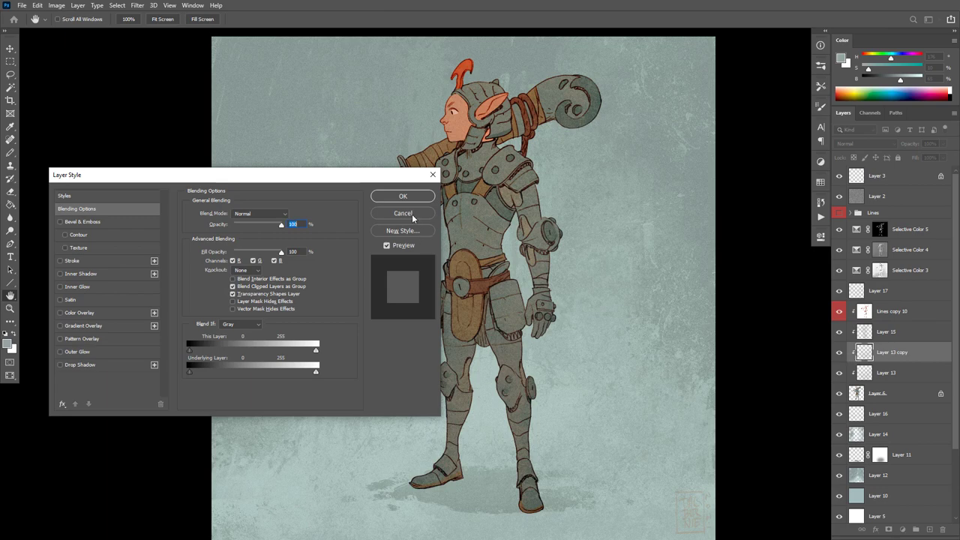
{"action": "key", "text": "Escape"}
{"action": "key", "text": "ctrl+j"}
{"action": "key", "text": "ctrl+bracketleft"}
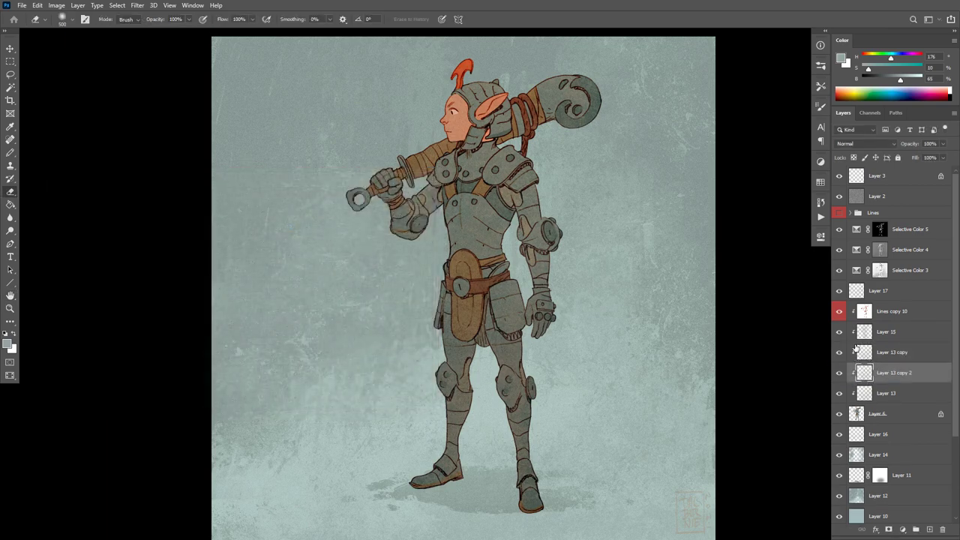
{"action": "left_click", "coordinate": [839, 374]}
{"action": "left_click", "coordinate": [840, 374]}
Draw a black-to-transparent linear gradient from the boots up to the chest on Layer 13 copy 2.
{"action": "key", "text": "b"}
{"action": "key", "text": "g"}
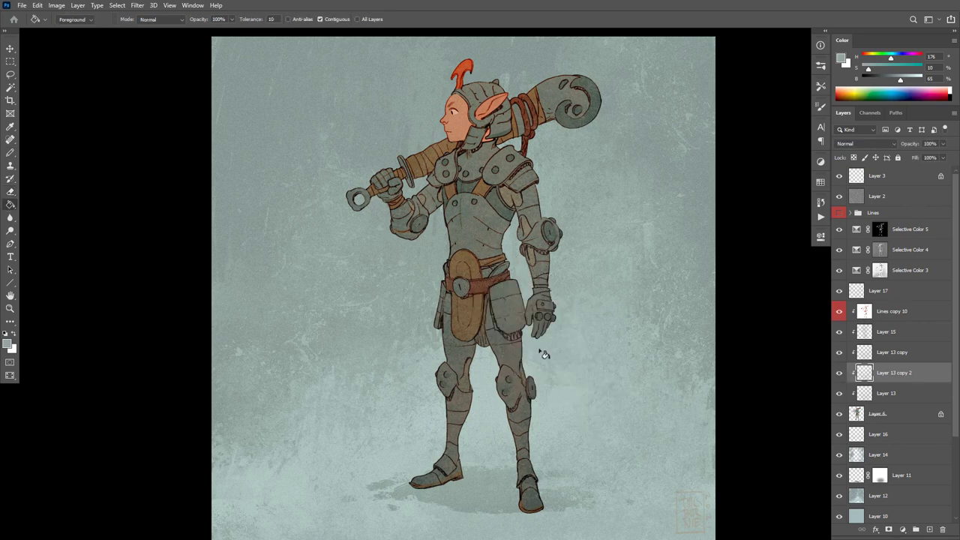
{"action": "key", "text": "shift+g"}
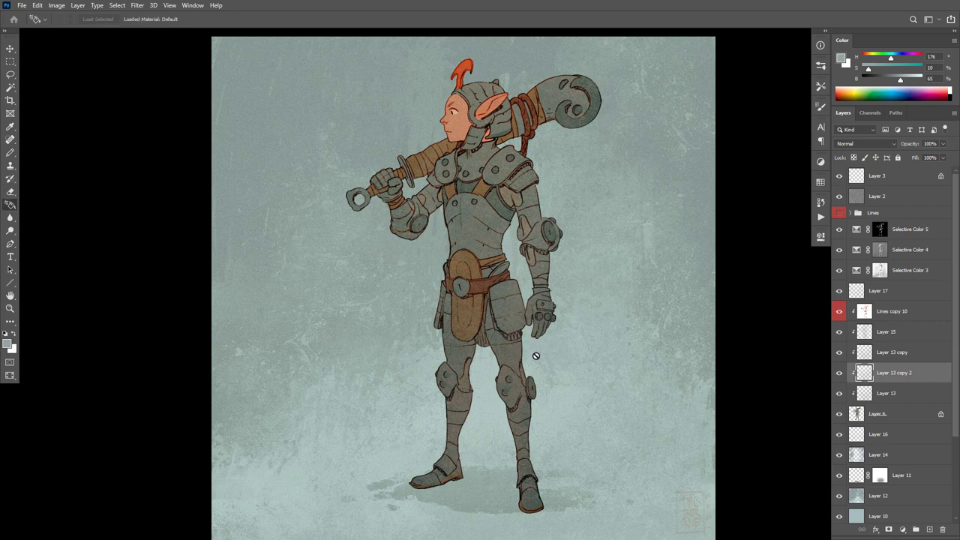
{"action": "key", "text": "shift+g"}
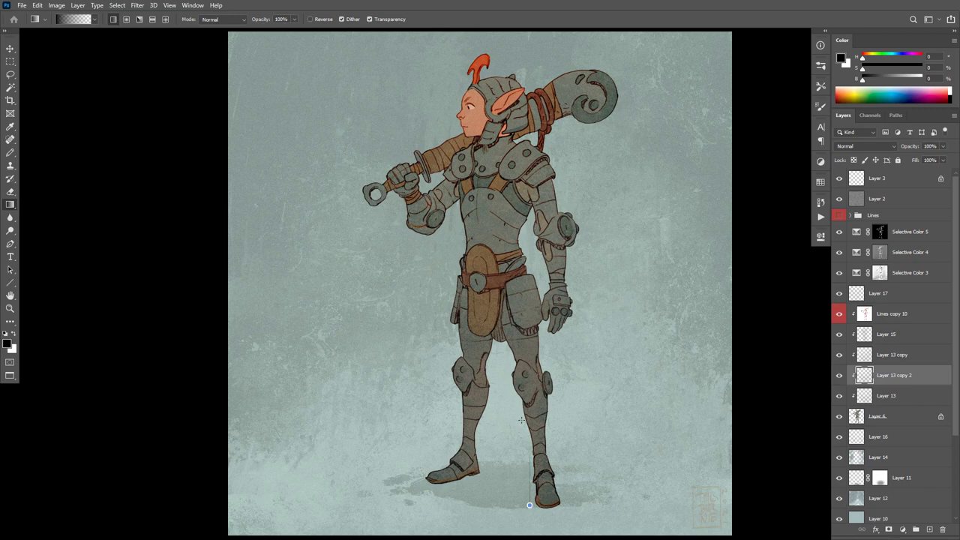
{"action": "left_click_drag", "start_coordinate": [530, 504], "coordinate": [518, 189]}
{"action": "key", "text": "ctrl+z"}
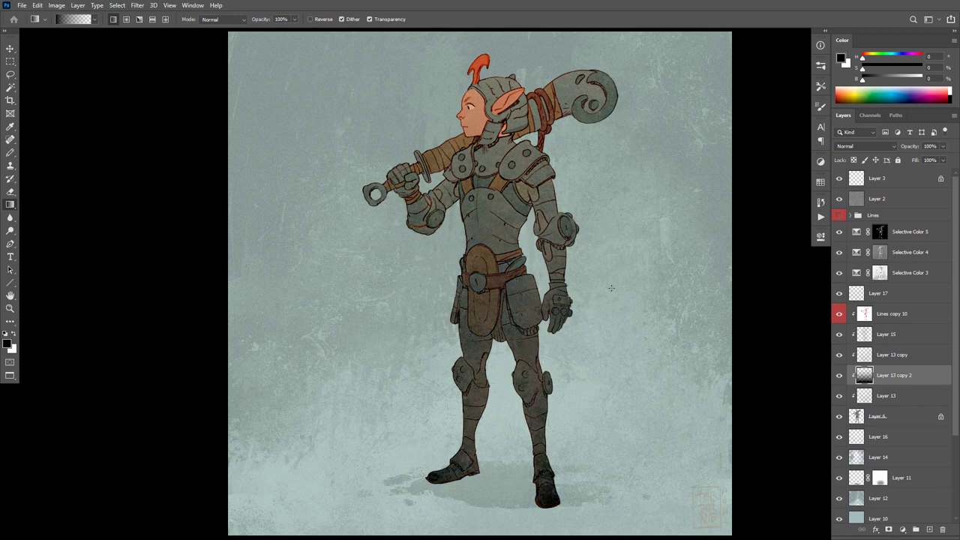
{"action": "left_click_drag", "start_coordinate": [616, 308], "coordinate": [618, 334]}
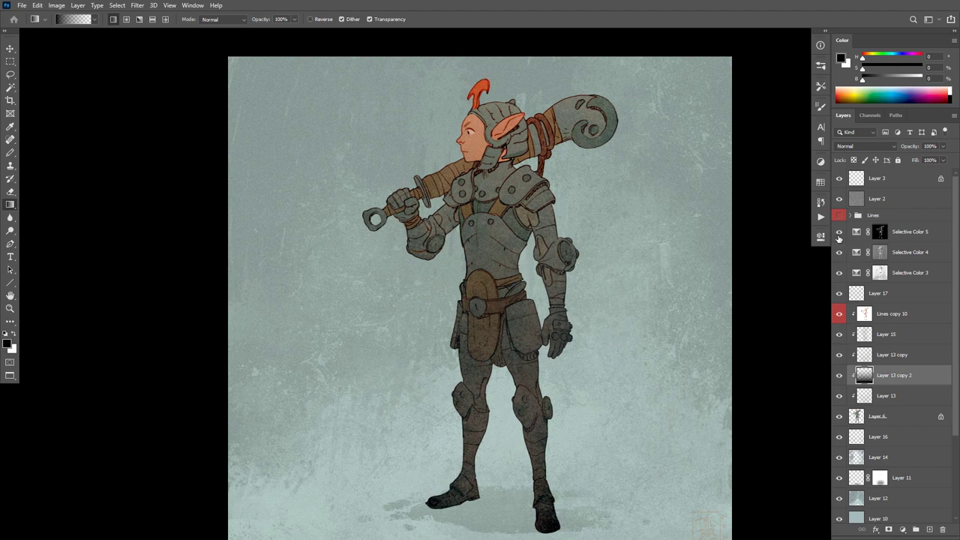
Compare the image with and without Selective Color 5 and Selective Color 4 by toggling their visibility.
{"action": "left_click", "coordinate": [839, 234]}
{"action": "left_click", "coordinate": [839, 253]}
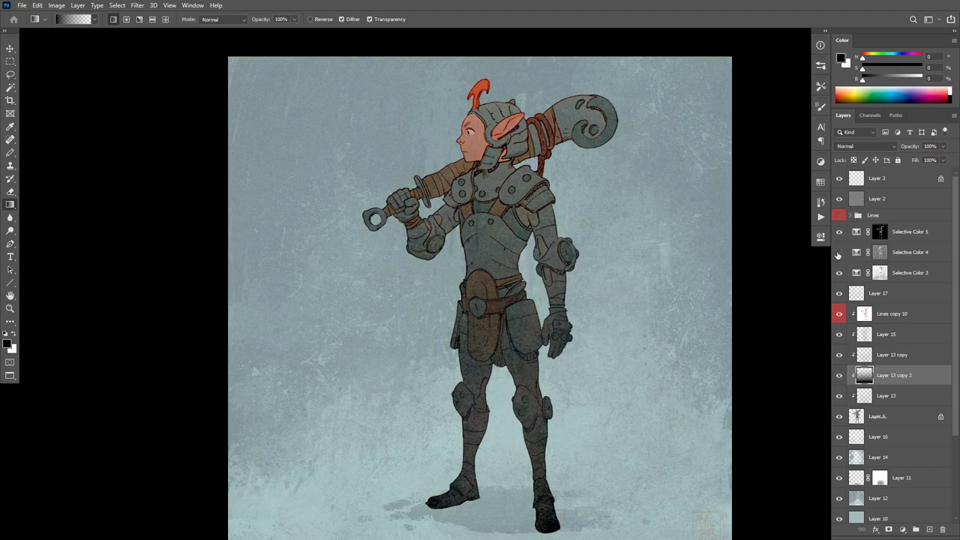
{"action": "left_click", "coordinate": [839, 253]}
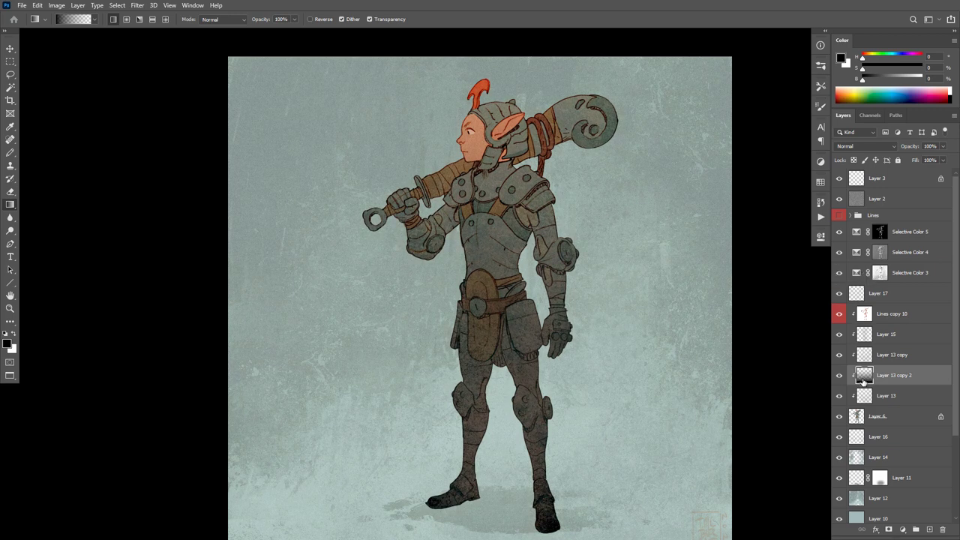
Erase part of the dark gradient around the lower legs on Layer 13 copy 2 and move that layer above Layer 15.
{"action": "key", "text": "e"}
{"action": "mouse_move", "coordinate": [553, 506]}
{"action": "left_mouse_down"}
{"action": "mouse_move", "coordinate": [495, 484]}
{"action": "mouse_move", "coordinate": [425, 515]}
{"action": "mouse_move", "coordinate": [510, 507]}
{"action": "mouse_move", "coordinate": [442, 497]}
{"action": "mouse_move", "coordinate": [442, 464]}
{"action": "mouse_move", "coordinate": [566, 467]}
{"action": "left_mouse_up"}
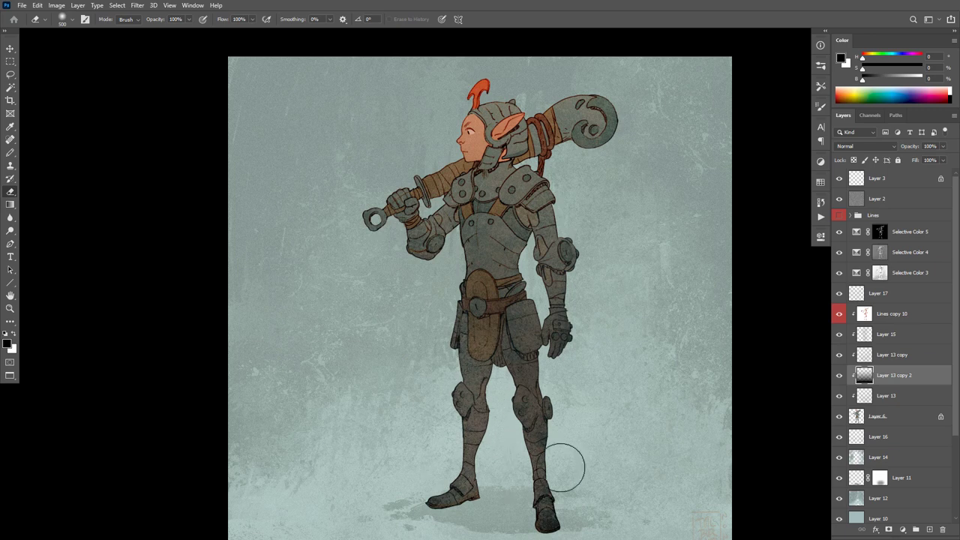
{"action": "left_click_drag", "start_coordinate": [866, 375], "coordinate": [872, 335]}
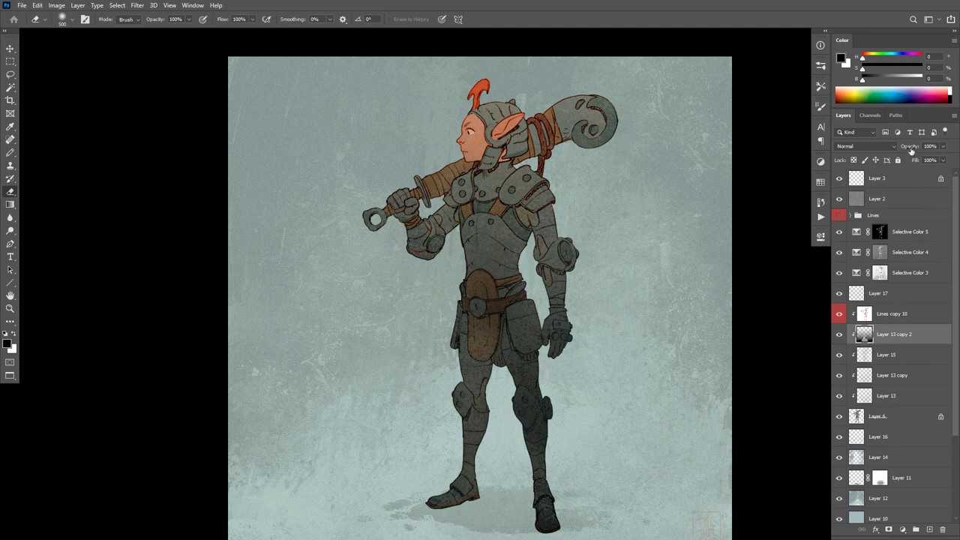
Lower Layer 13 copy 2's opacity to 16% and compare the figure with and without it.
{"action": "left_click_drag", "start_coordinate": [910, 148], "coordinate": [890, 153]}
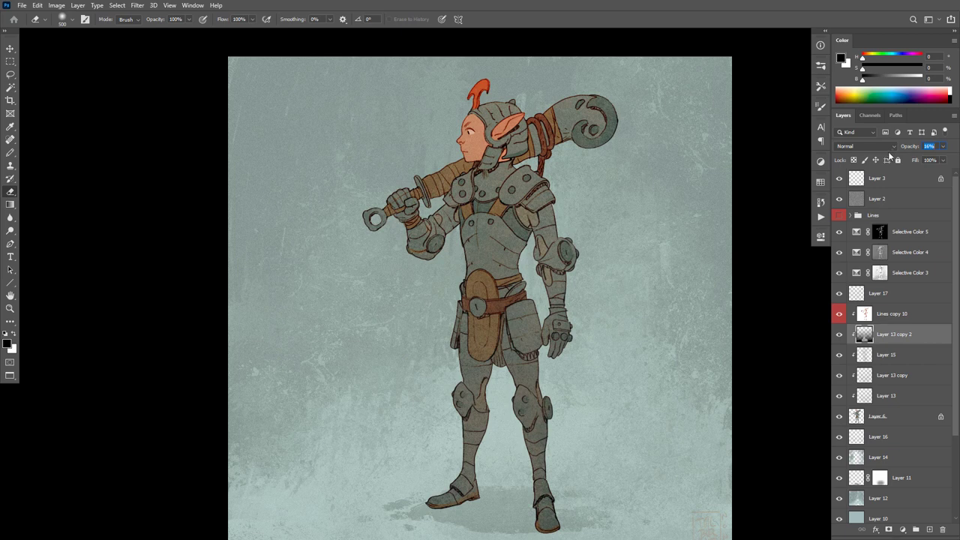
{"action": "left_click", "coordinate": [840, 336]}
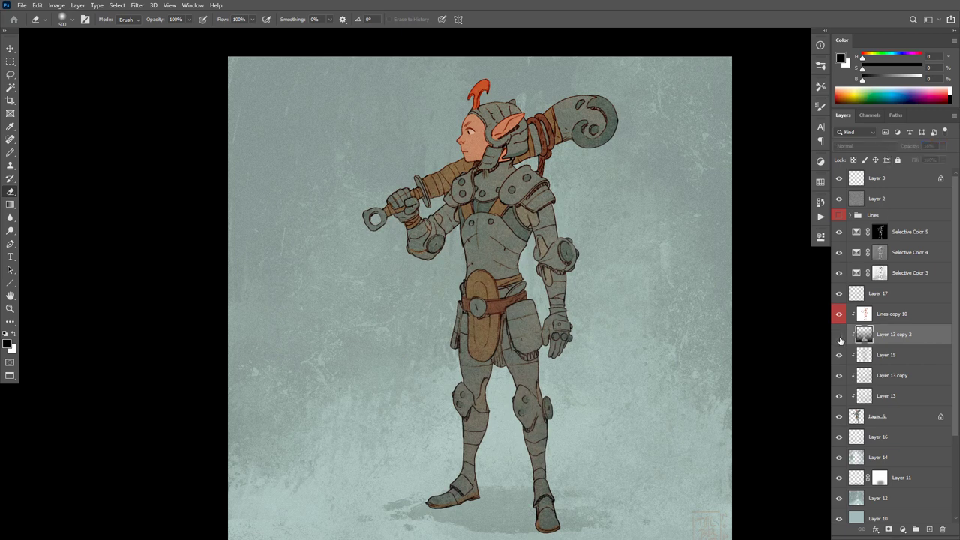
{"action": "left_click", "coordinate": [840, 337]}
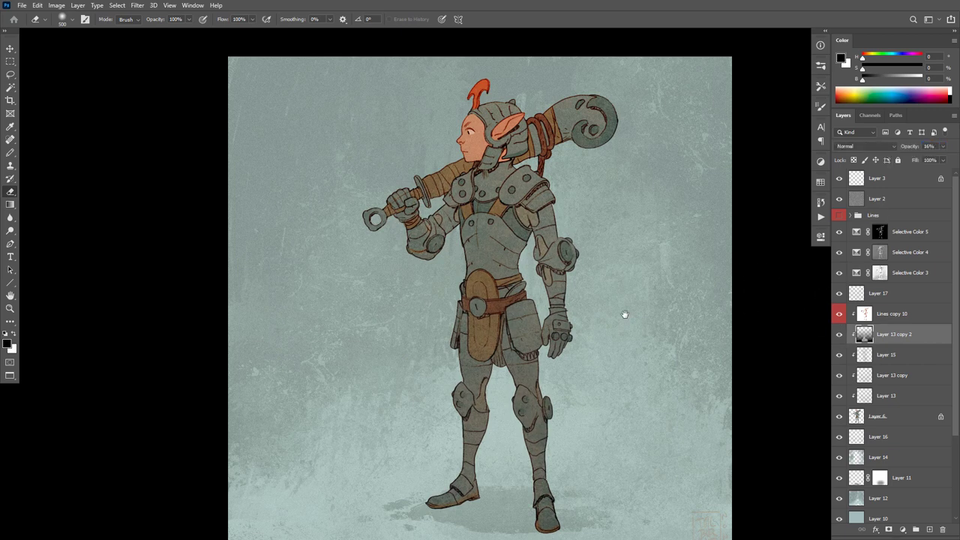
{"action": "scroll", "coordinate": [622, 339], "scroll_direction": "down", "scroll_amount": 5}
{"action": "scroll", "coordinate": [621, 343], "scroll_direction": "up", "scroll_amount": 2}
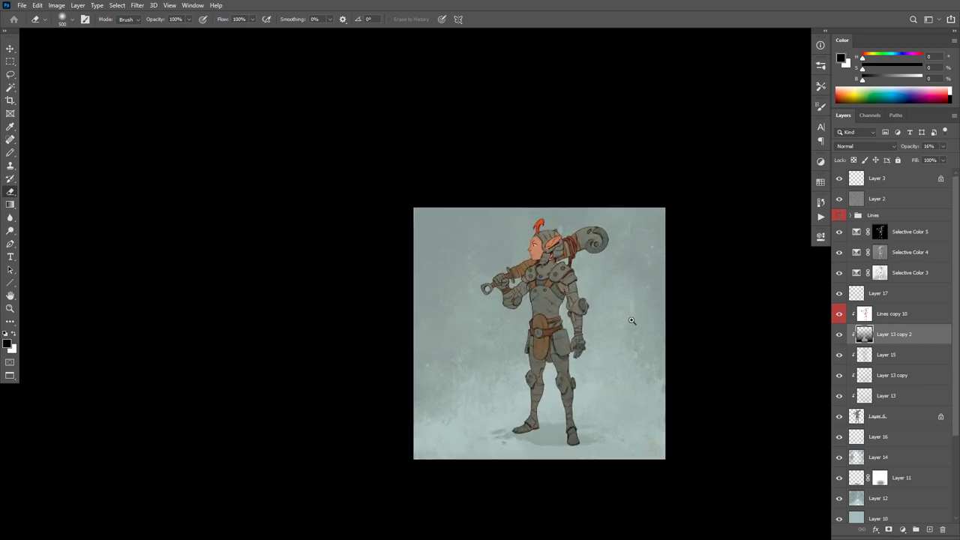
Add a new layer above Selective Color 5 and brush soft black shading along the canvas edges at 20% opacity.
{"action": "left_click", "coordinate": [856, 233]}
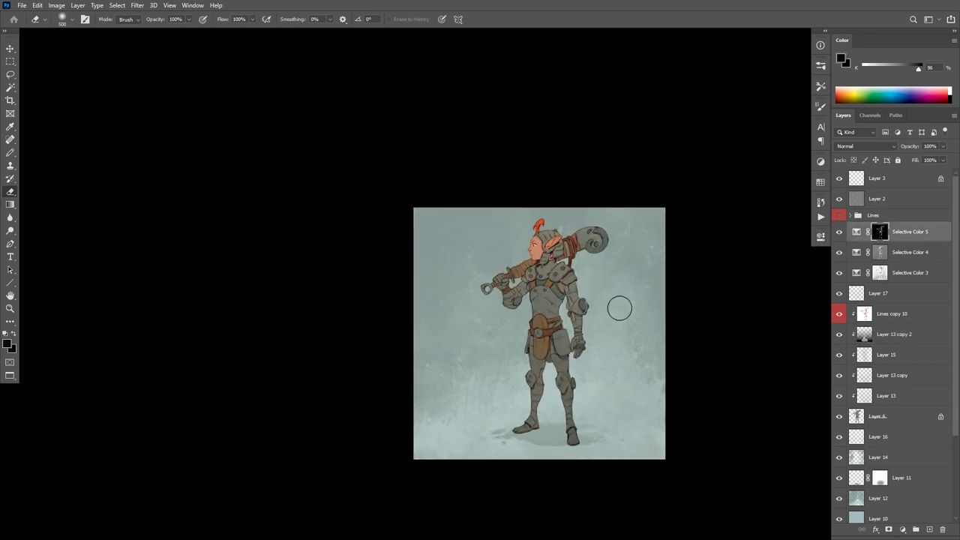
{"action": "key", "text": "ctrl+shift+alt+n"}
{"action": "key", "text": "d"}
{"action": "key", "text": "b"}
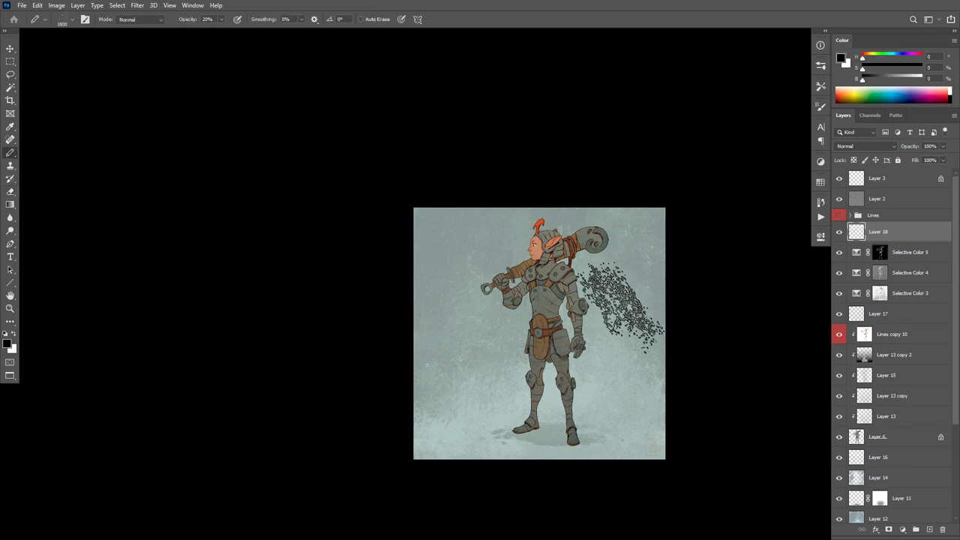
{"action": "key", "text": "b"}
{"action": "key", "text": "shift+b"}
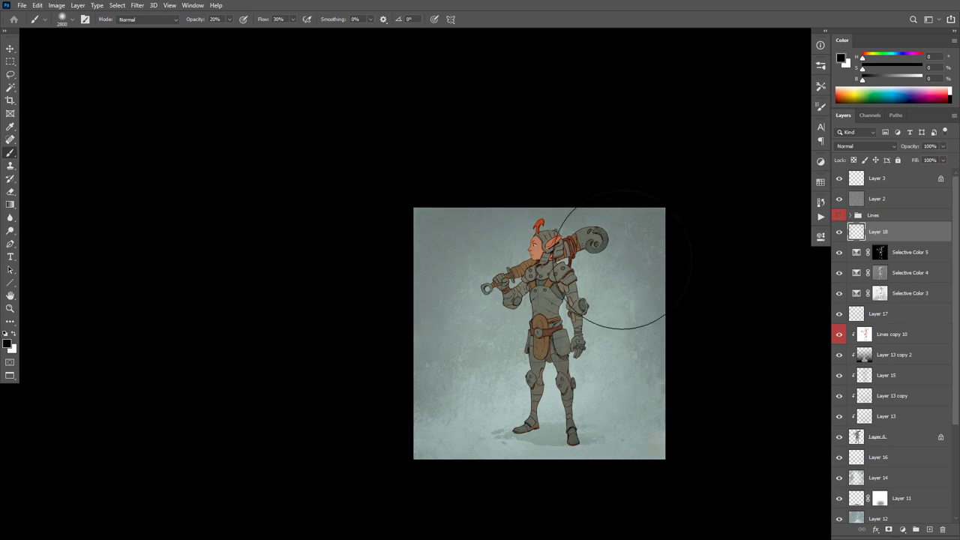
Refine the vignette by clearing the area around the figure with a 1400 px eraser and darkening the outer edges further.
{"action": "key", "text": "e"}
{"action": "key", "text": "bracketright"}
{"action": "key", "text": "bracketright"}
{"action": "key", "text": "bracketright"}
{"action": "key", "text": "bracketright"}
{"action": "key", "text": "bracketright"}
{"action": "key", "text": "bracketright"}
{"action": "key", "text": "bracketright"}
{"action": "key", "text": "bracketright"}
{"action": "key", "text": "bracketright"}
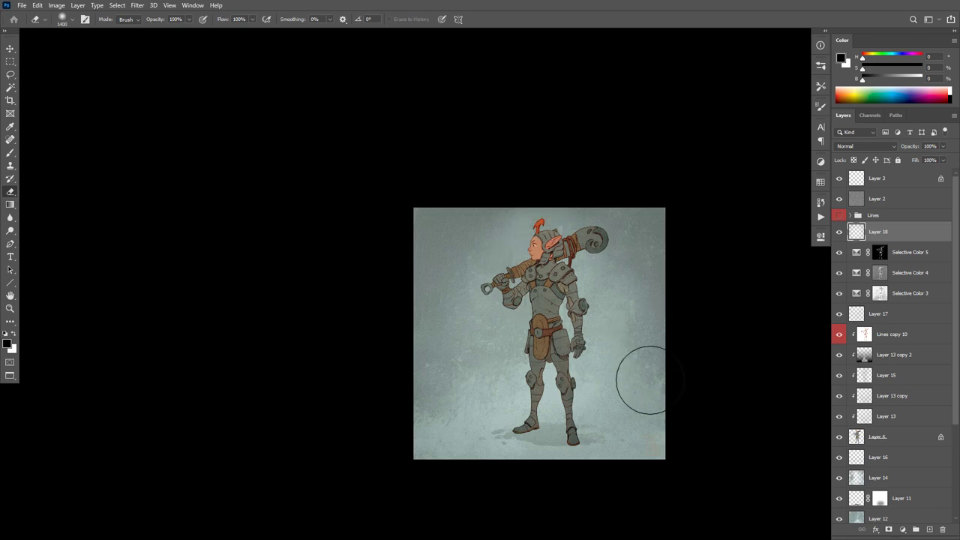
{"action": "key", "text": "b"}
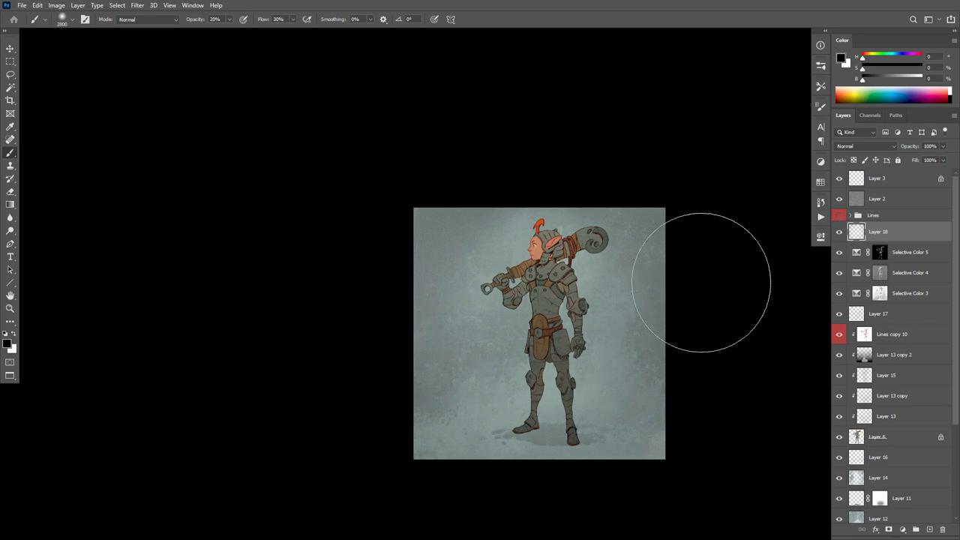
{"action": "key", "text": "e"}
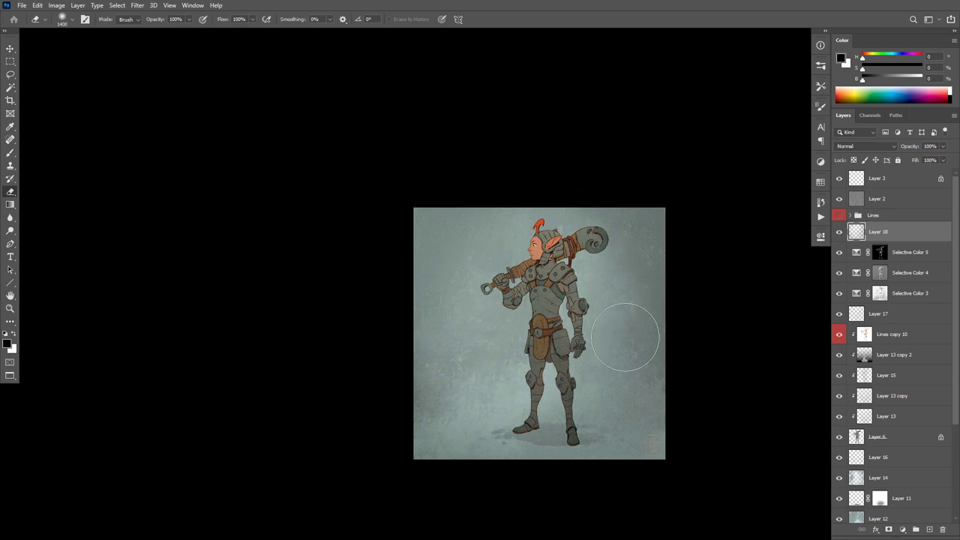
{"action": "left_click_drag", "start_coordinate": [630, 330], "coordinate": [598, 288]}
{"action": "scroll", "coordinate": [629, 332], "scroll_direction": "up", "scroll_amount": 4}
Move the vignette Layer 18 beneath Layer 17 and check both layers by toggling their visibility.
{"action": "left_click_drag", "start_coordinate": [873, 235], "coordinate": [873, 321]}
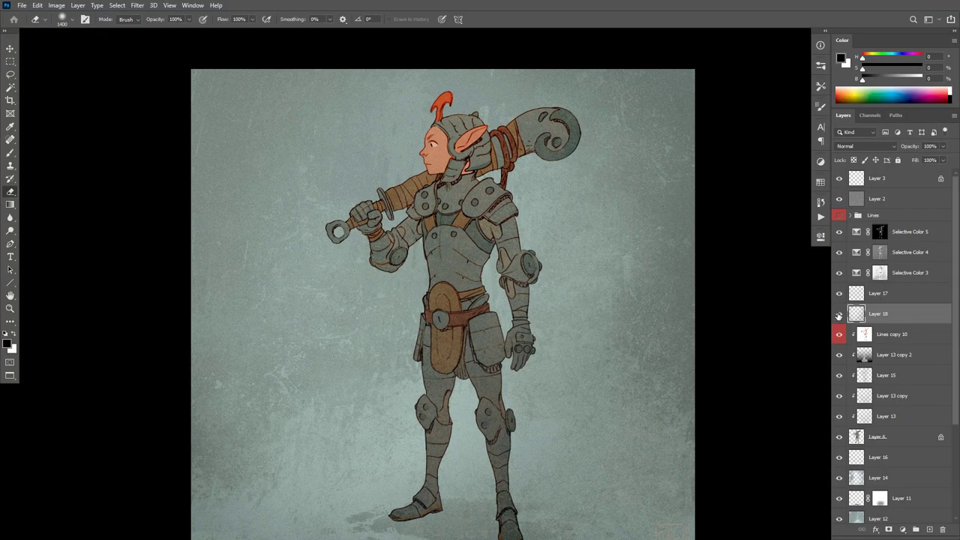
{"action": "left_click", "coordinate": [838, 316]}
{"action": "left_click", "coordinate": [838, 316]}
{"action": "left_click", "coordinate": [838, 294]}
{"action": "left_click", "coordinate": [839, 294]}
{"action": "left_click_drag", "start_coordinate": [668, 388], "coordinate": [687, 362]}
Duplicate Layer 18 above the Lines group and lower the copy's opacity to 0%.
{"action": "left_click_drag", "start_coordinate": [868, 312], "coordinate": [891, 210]}
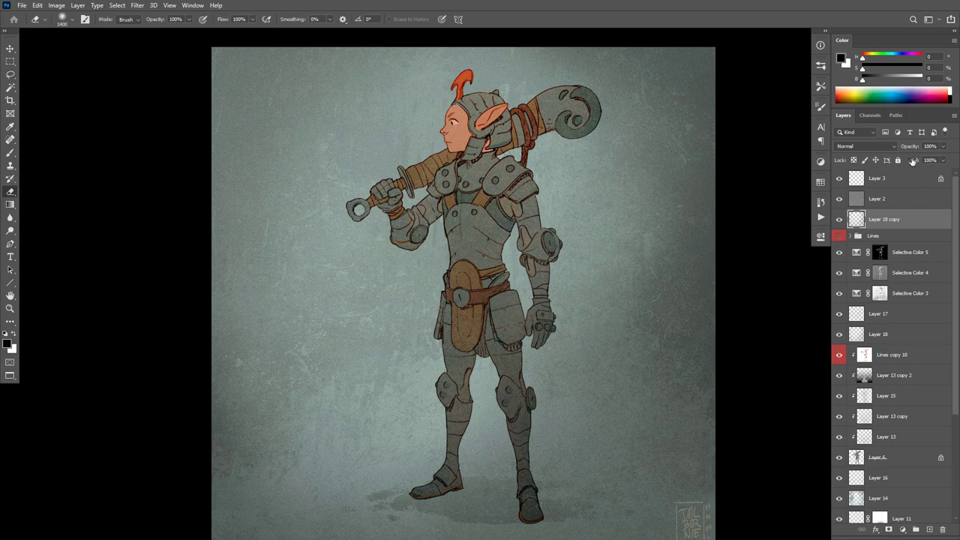
{"action": "left_click_drag", "start_coordinate": [909, 148], "coordinate": [886, 153]}
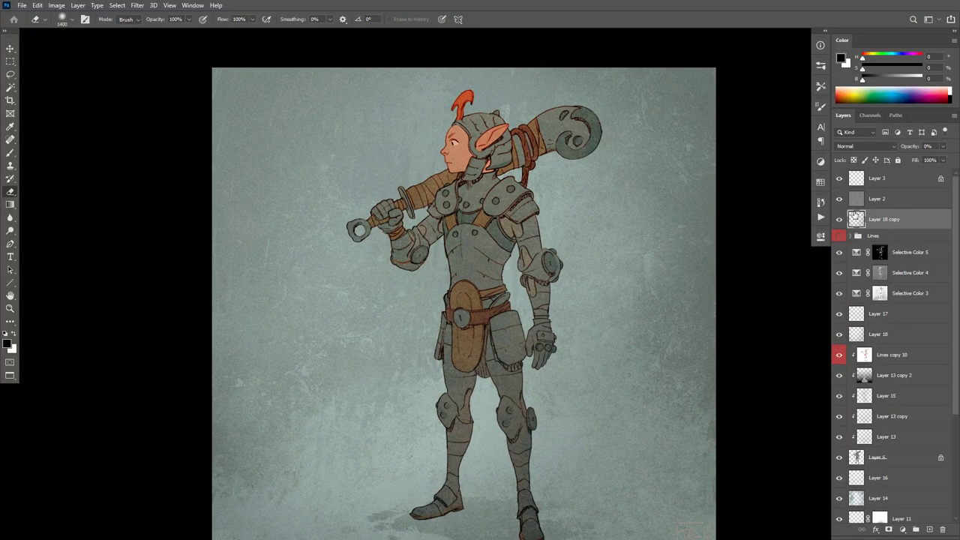
Set the opacity of the Overlay texture on Layer 2 to 37%.
{"action": "left_click", "coordinate": [878, 198]}
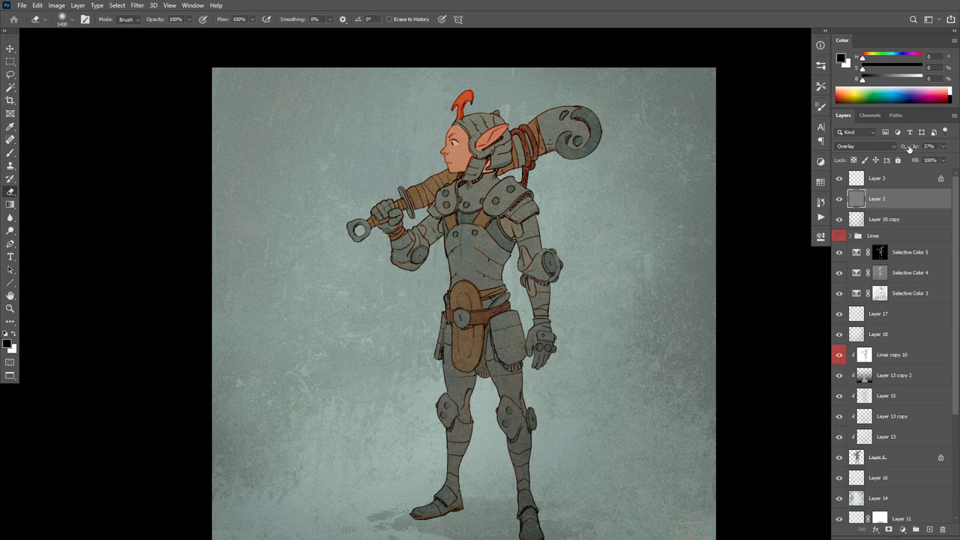
{"action": "left_click", "coordinate": [909, 148]}
{"action": "left_click_drag", "start_coordinate": [919, 148], "coordinate": [911, 147]}
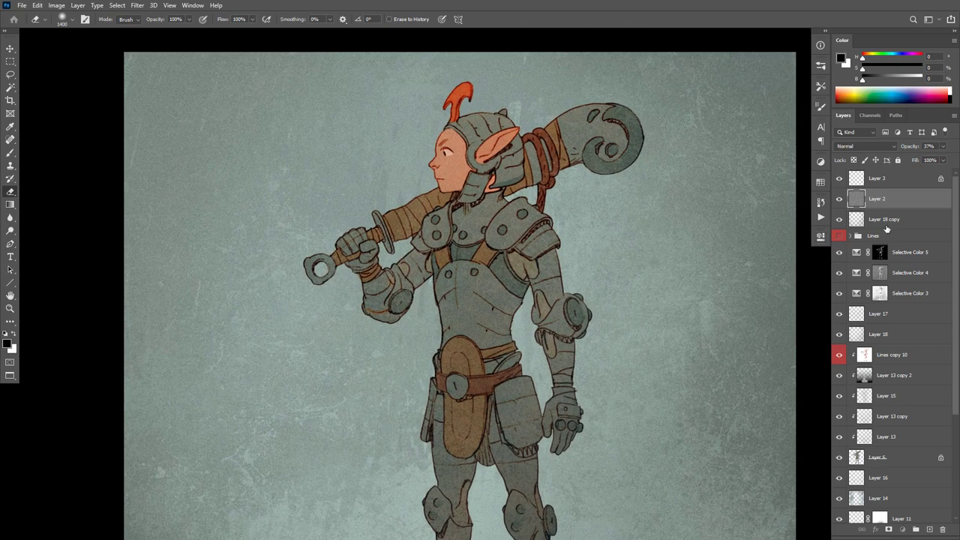
Add a new layer above Layer 18 copy and load the "$ Pattern- Rough Ground BReakup" brush preset.
{"action": "left_click", "coordinate": [887, 221]}
{"action": "key", "text": "ctrl+shift+alt+n"}
{"action": "key", "text": "b"}
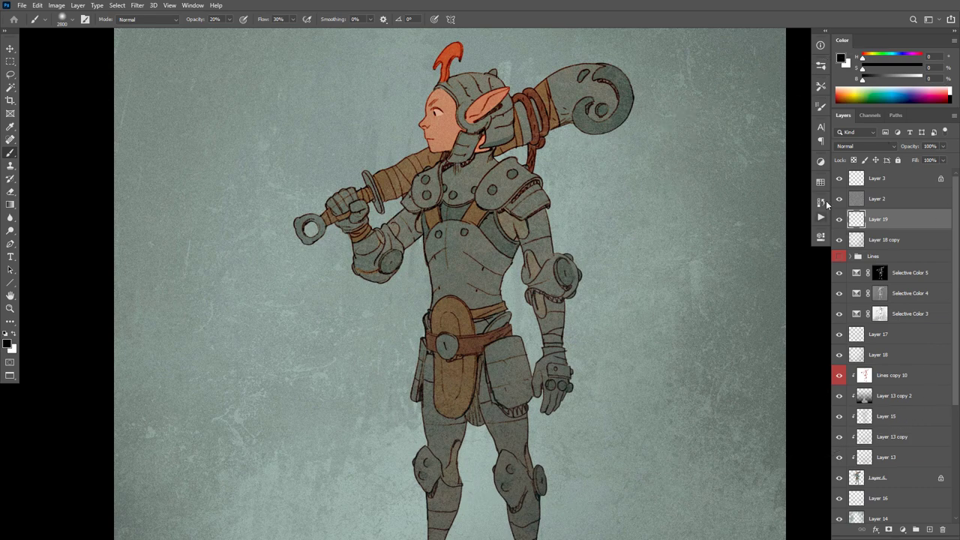
{"action": "left_click", "coordinate": [820, 106]}
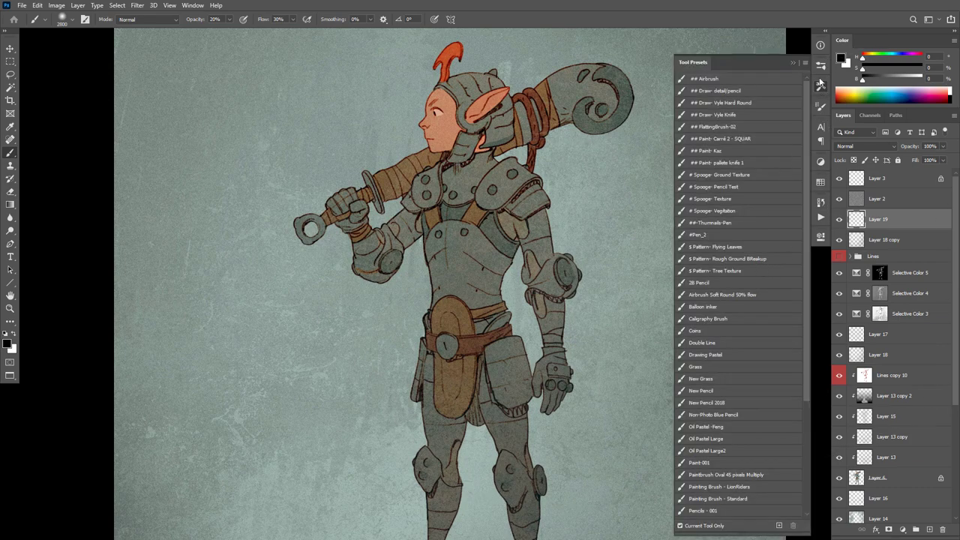
{"action": "double_click", "coordinate": [705, 257]}
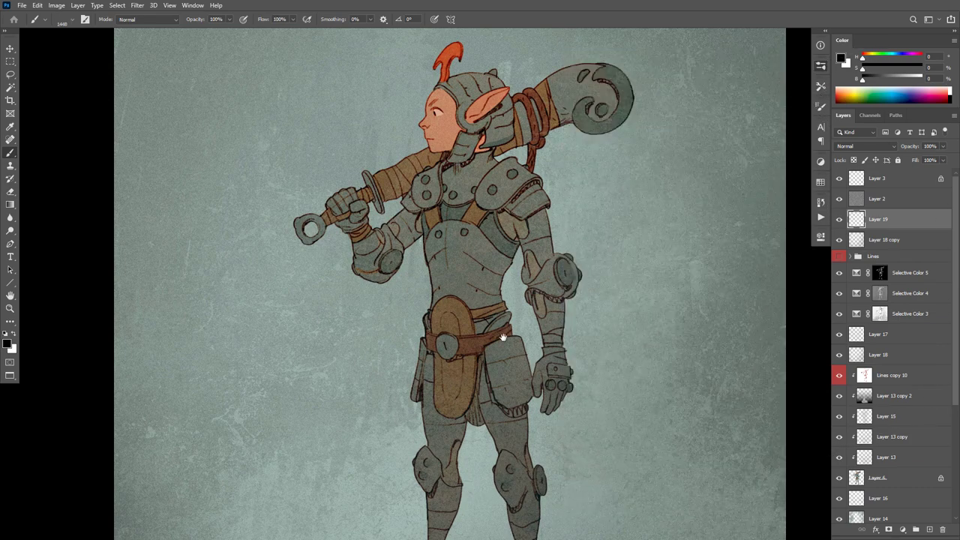
Scatter fine specks across the image at 30% brush opacity, using grey-green and brownish-grey tones sampled from the background and armour.
{"action": "left_click", "coordinate": [612, 217], "text": "alt"}
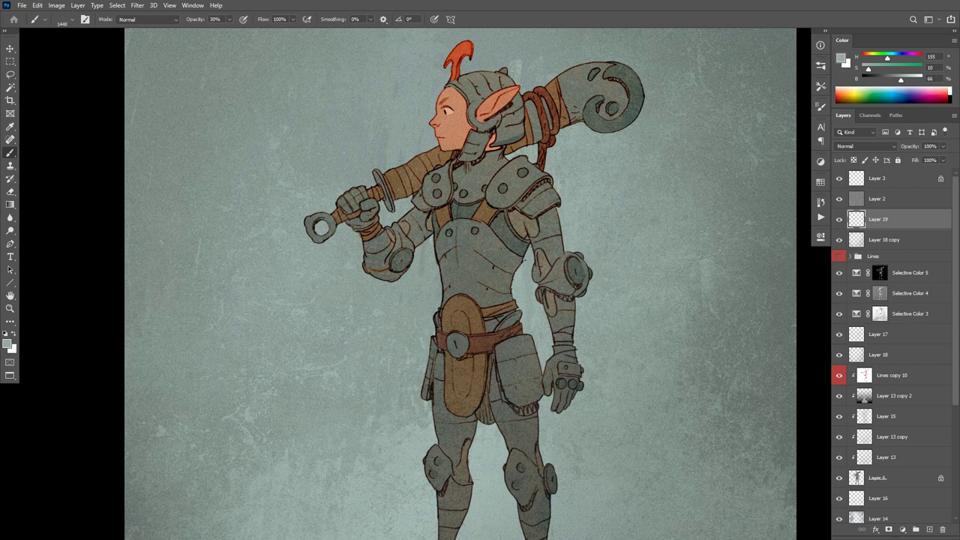
{"action": "left_click", "coordinate": [621, 117], "text": "alt"}
{"action": "left_click_drag", "start_coordinate": [500, 291], "coordinate": [510, 279]}
{"action": "left_click", "coordinate": [498, 280], "text": "alt"}
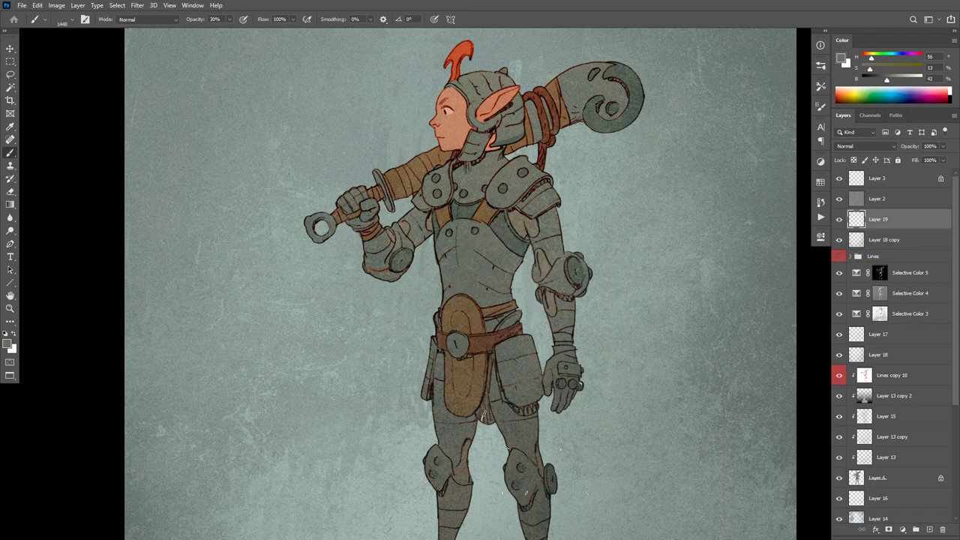
{"action": "left_click_drag", "start_coordinate": [655, 385], "coordinate": [668, 294]}
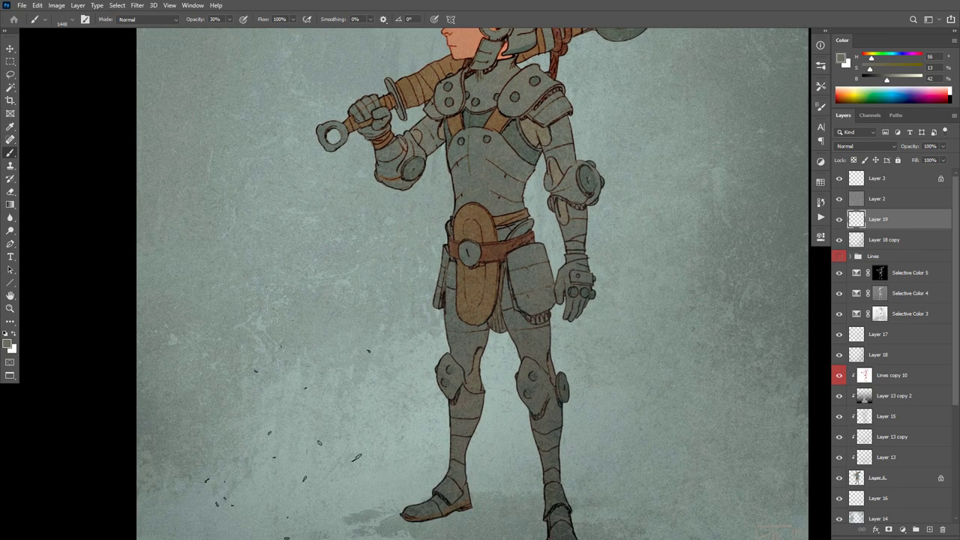
{"action": "left_click_drag", "start_coordinate": [615, 289], "coordinate": [626, 369]}
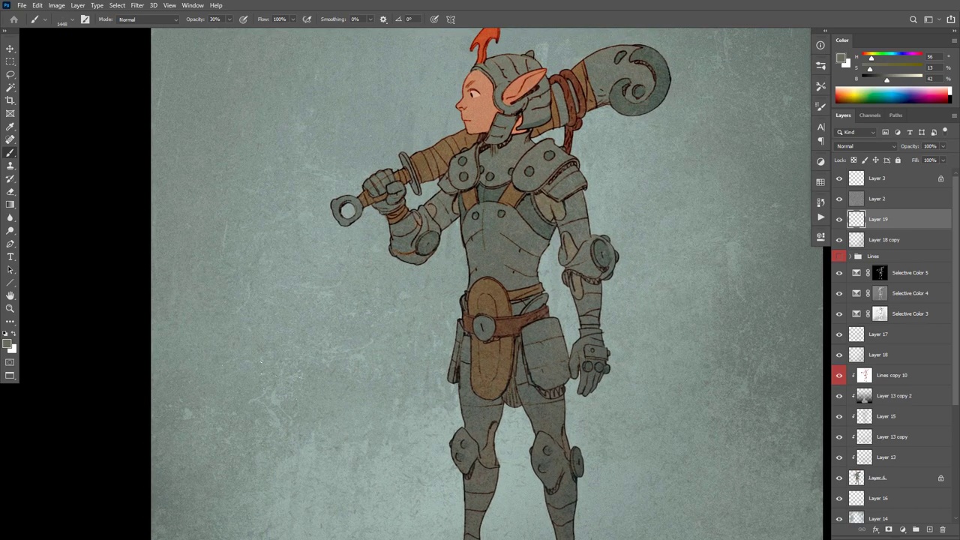
Scatter orange specks over the background at 60% brush opacity, using colours sampled from the elf's face and red crest.
{"action": "left_click", "coordinate": [492, 107], "text": "alt"}
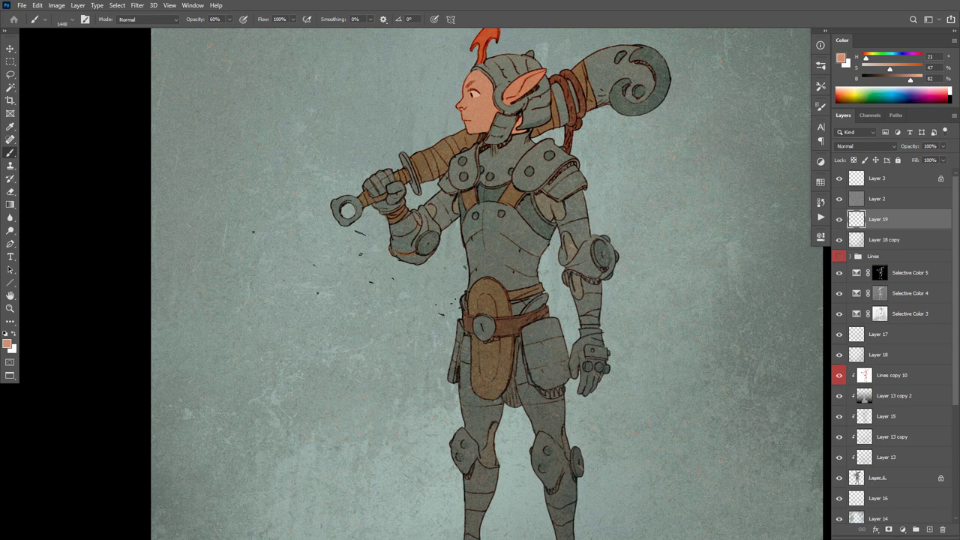
{"action": "left_click", "coordinate": [489, 36], "text": "alt"}
{"action": "left_click_drag", "start_coordinate": [543, 171], "coordinate": [549, 239]}
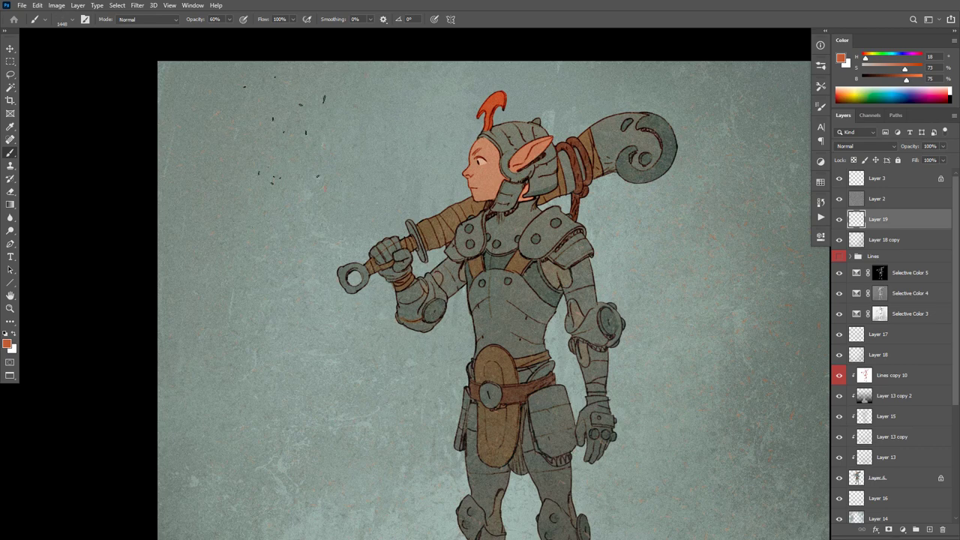
{"action": "left_click_drag", "start_coordinate": [709, 357], "coordinate": [689, 364]}
{"action": "left_click_drag", "start_coordinate": [652, 299], "coordinate": [679, 299]}
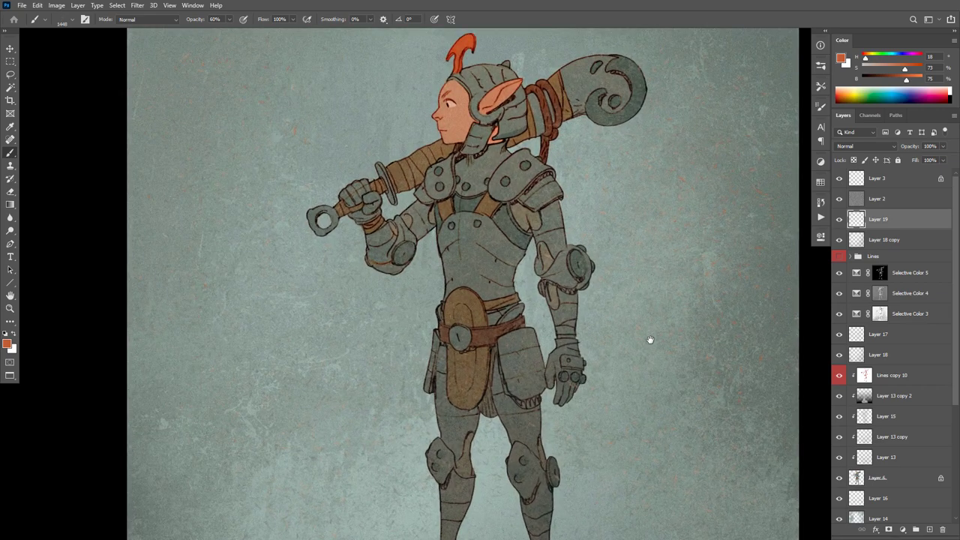
{"action": "left_click_drag", "start_coordinate": [649, 339], "coordinate": [668, 373]}
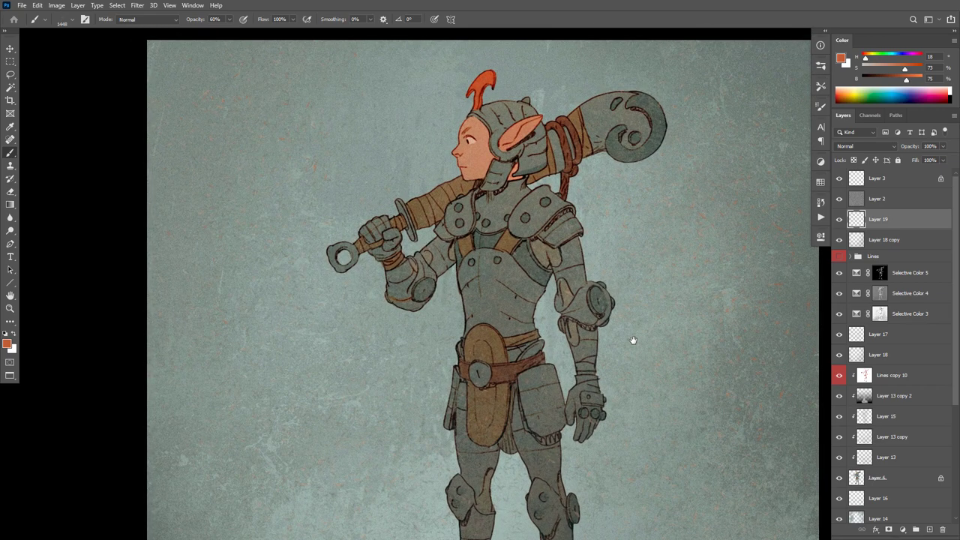
Examine the speckled texture on the whole illustration and close up around the head and torso.
{"action": "scroll", "coordinate": [611, 328], "scroll_direction": "down", "scroll_amount": 6}
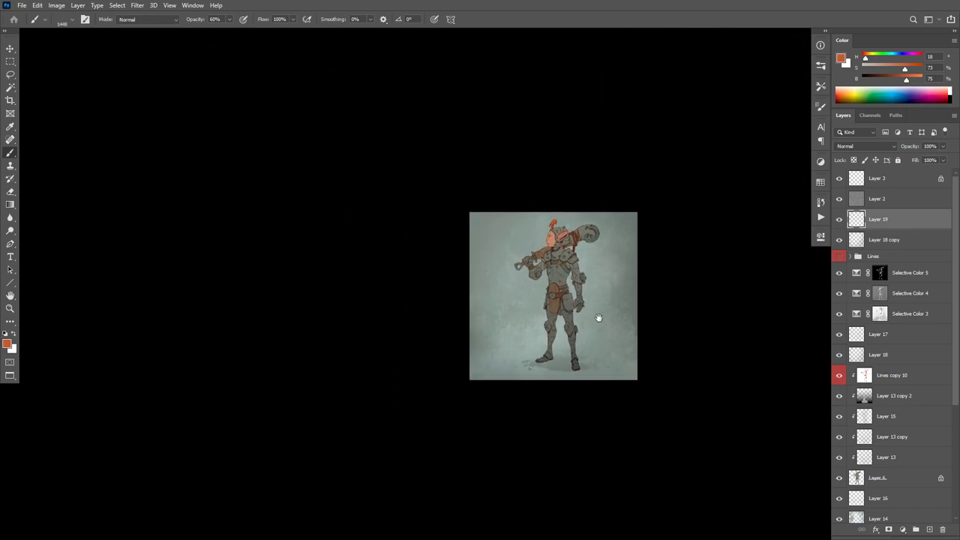
{"action": "left_click_drag", "start_coordinate": [600, 319], "coordinate": [523, 342]}
{"action": "scroll", "coordinate": [523, 345], "scroll_direction": "up", "scroll_amount": 2}
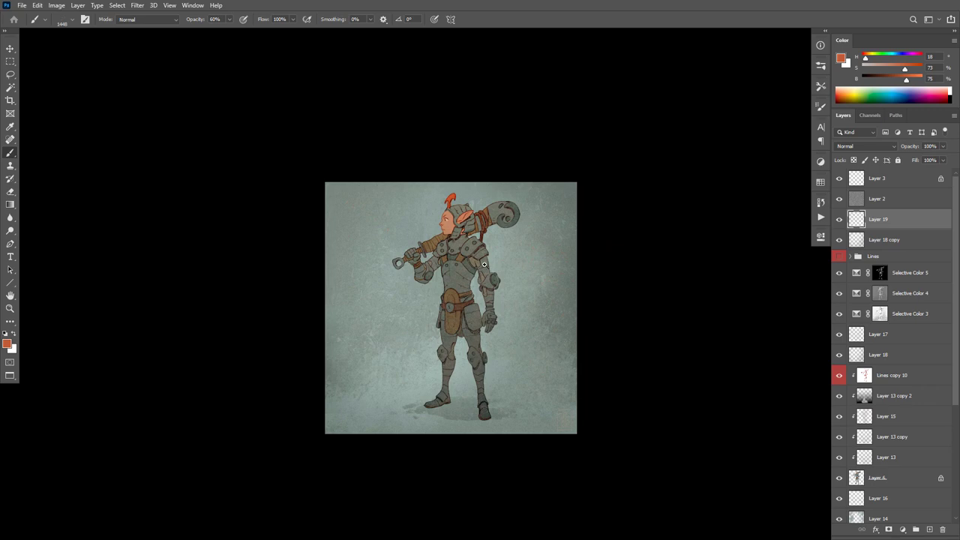
{"action": "scroll", "coordinate": [484, 264], "scroll_direction": "up", "scroll_amount": 4}
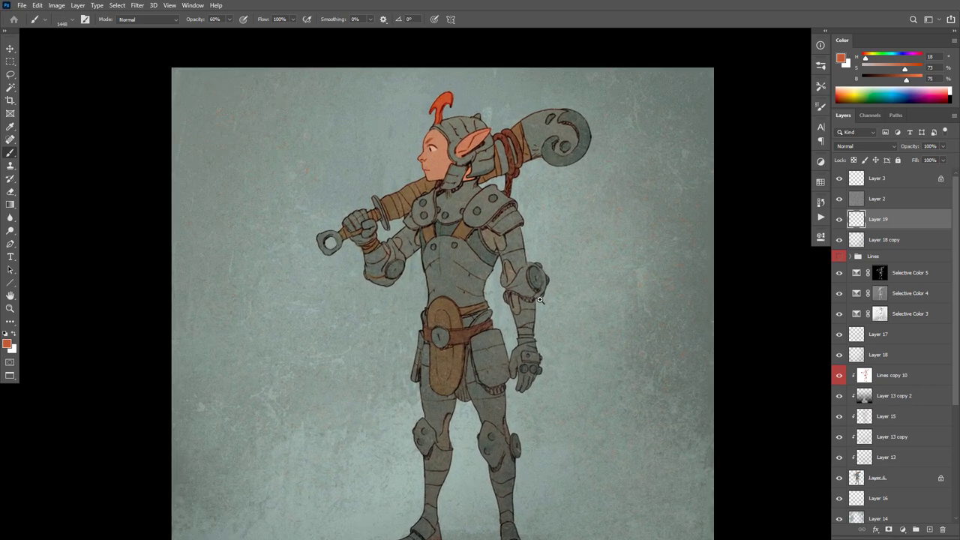
{"action": "scroll", "coordinate": [539, 300], "scroll_direction": "up", "scroll_amount": 2}
{"action": "left_click_drag", "start_coordinate": [542, 311], "coordinate": [604, 394]}
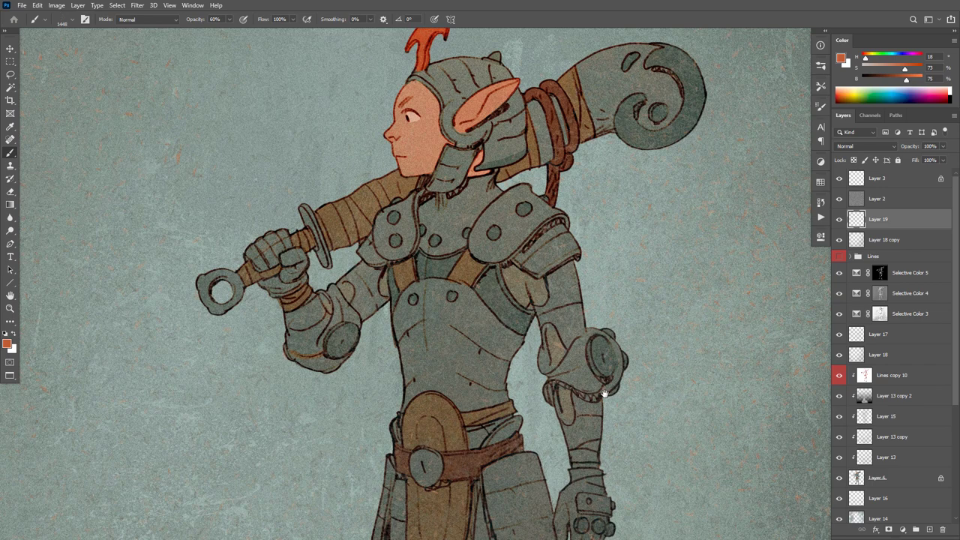
{"action": "scroll", "coordinate": [589, 281], "scroll_direction": "up", "scroll_amount": 3}
{"action": "left_click_drag", "start_coordinate": [546, 251], "coordinate": [569, 297]}
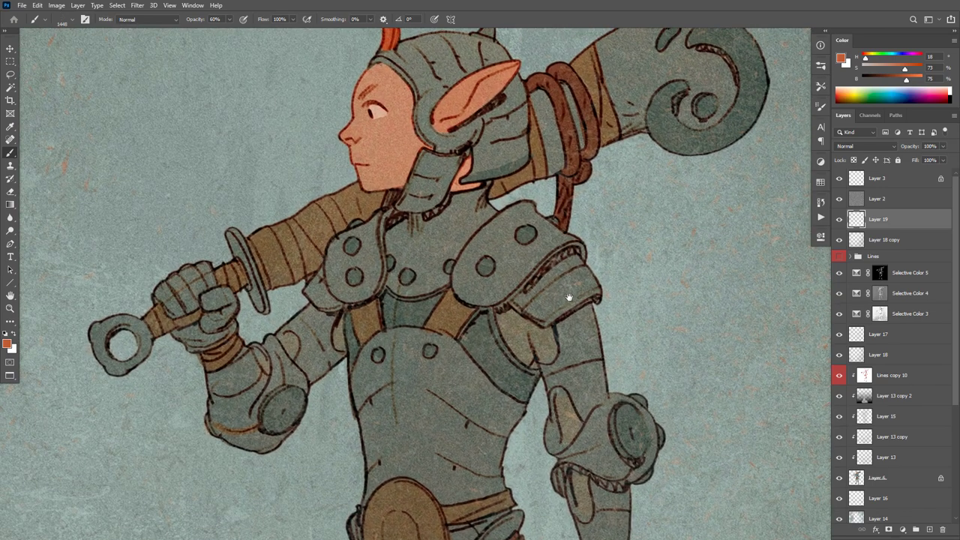
Inspect the specks and grain up close on the shoulder armour, chest, helmet, face and nearby background.
{"action": "key", "text": "z"}
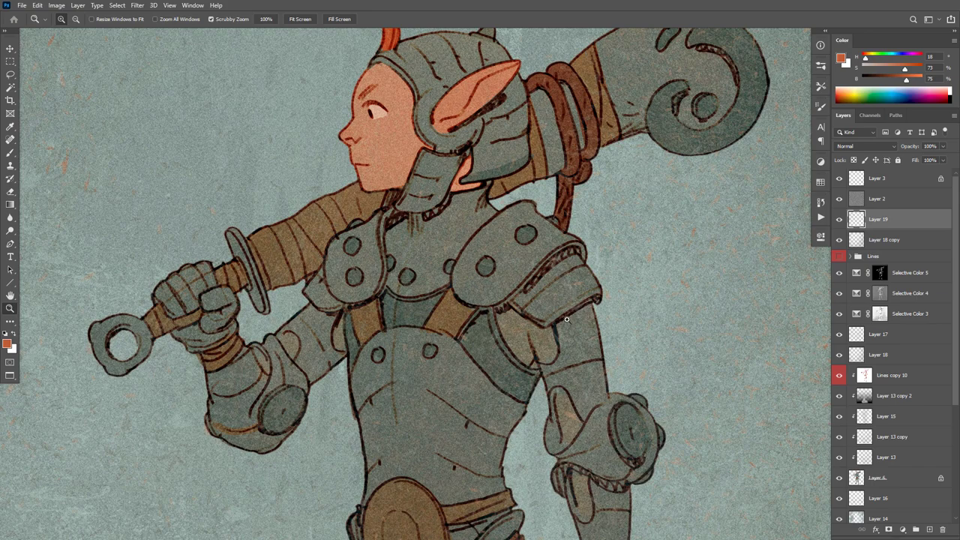
{"action": "right_click", "coordinate": [613, 291]}
{"action": "left_click", "coordinate": [652, 304]}
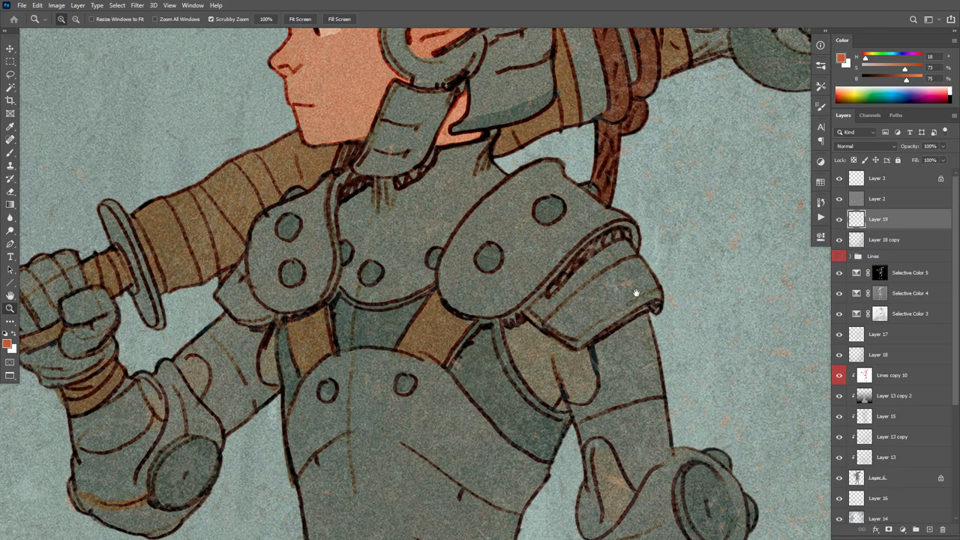
{"action": "scroll", "coordinate": [624, 372], "scroll_direction": "up", "scroll_amount": 3}
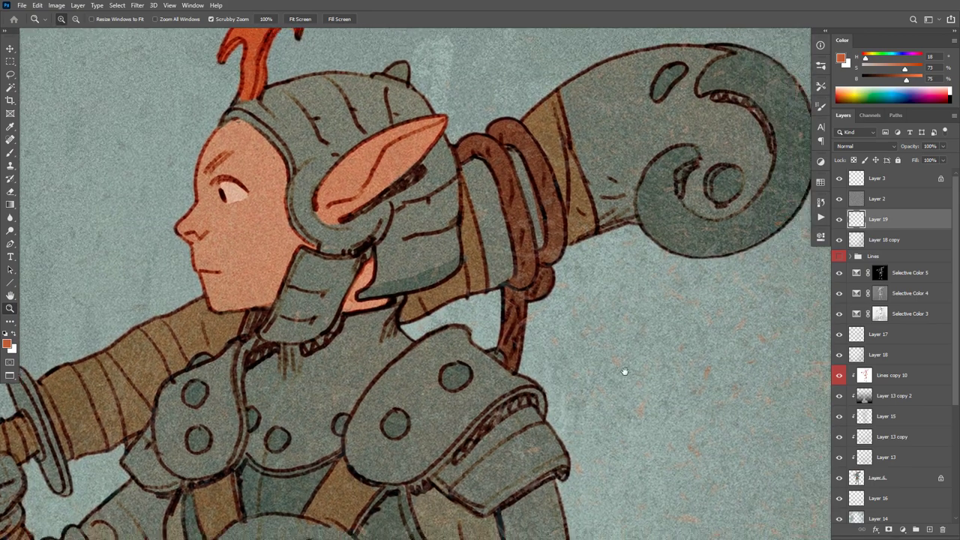
{"action": "left_click_drag", "start_coordinate": [625, 371], "coordinate": [606, 359]}
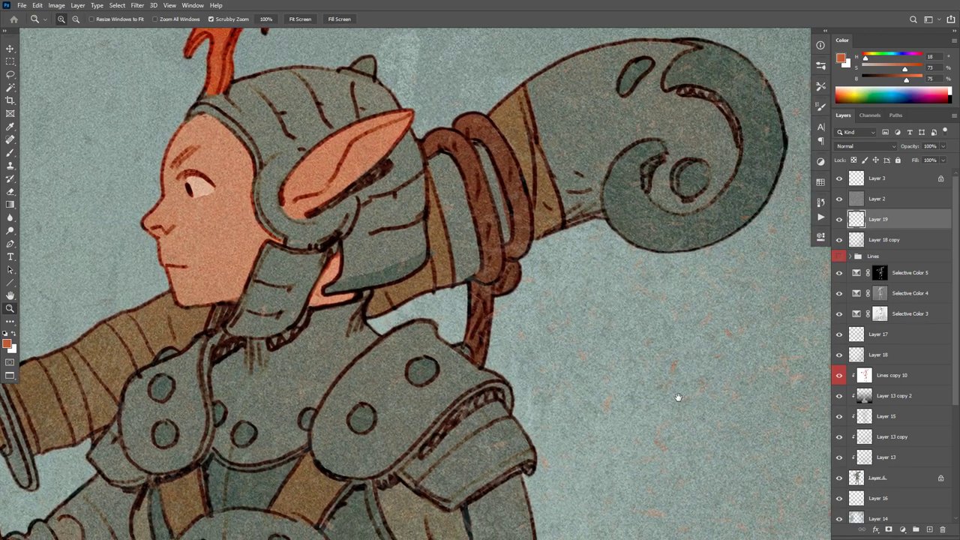
{"action": "left_click_drag", "start_coordinate": [677, 397], "coordinate": [681, 354]}
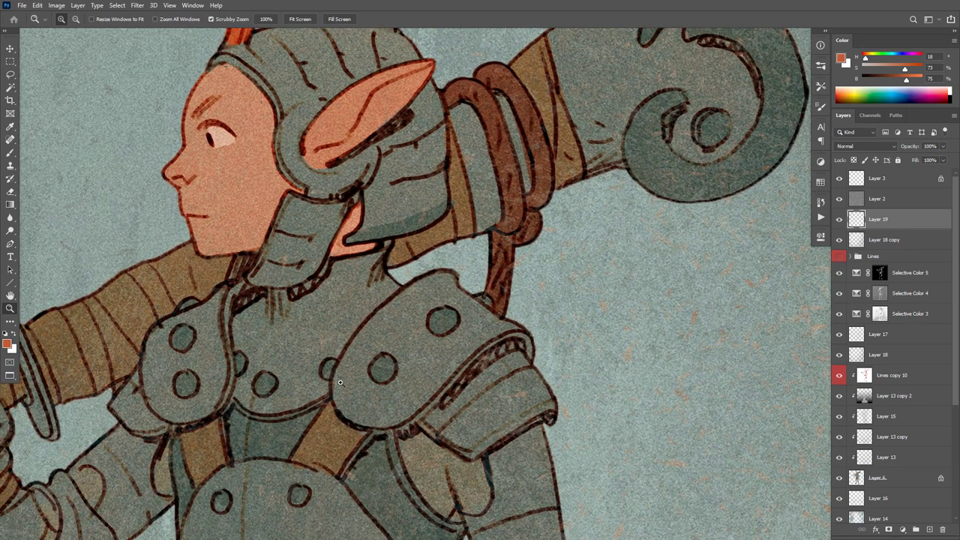
{"action": "left_click_drag", "start_coordinate": [530, 368], "coordinate": [707, 332]}
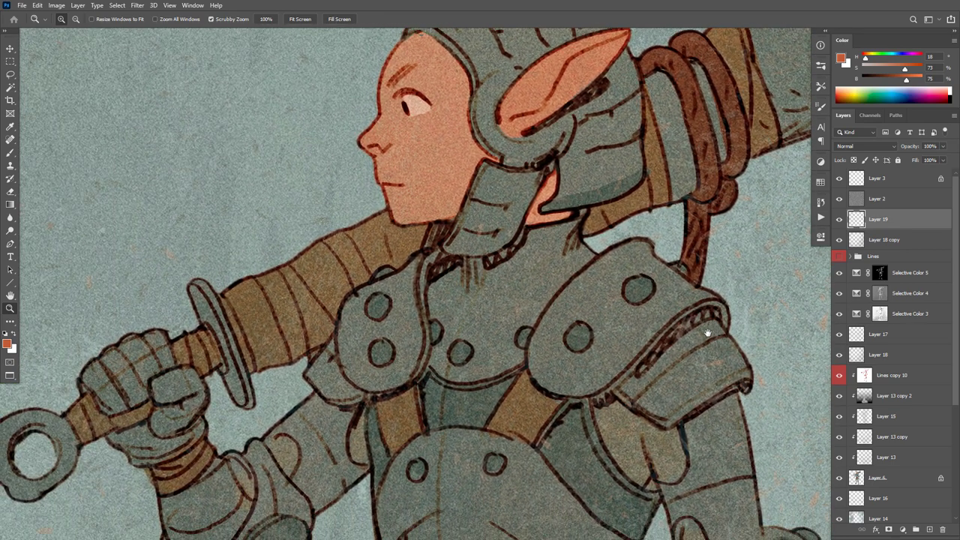
{"action": "left_click_drag", "start_coordinate": [657, 406], "coordinate": [629, 463]}
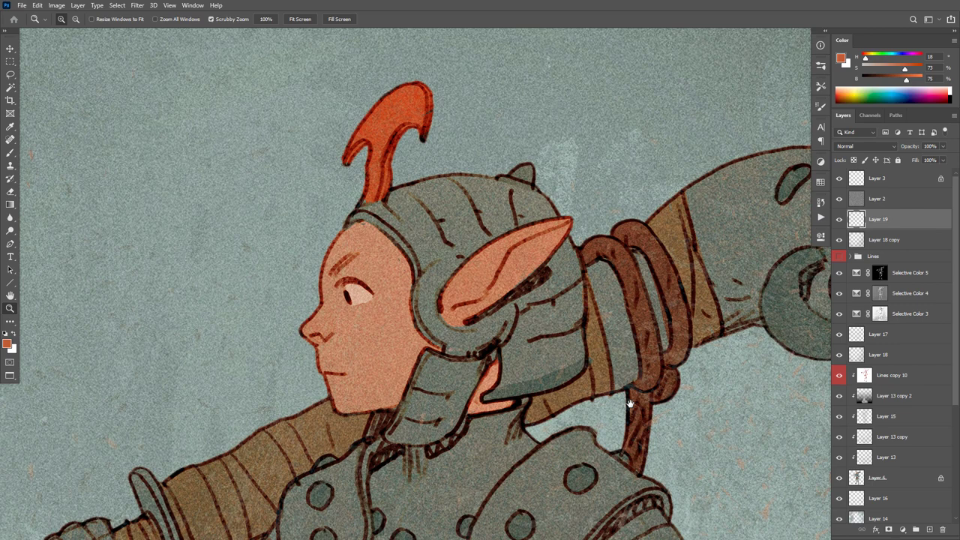
Review the full figure against the textured background, checking the overall balance of specks, colours and darkened edges.
{"action": "left_click", "coordinate": [630, 405], "text": "alt"}
{"action": "left_click", "coordinate": [631, 407], "text": "alt"}
{"action": "left_click_drag", "start_coordinate": [641, 444], "coordinate": [635, 274]}
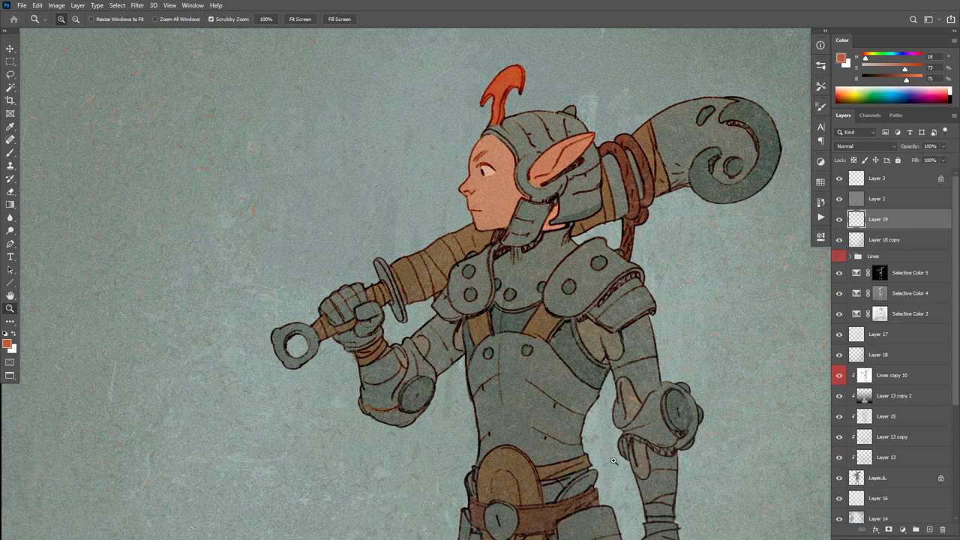
{"action": "left_click_drag", "start_coordinate": [746, 427], "coordinate": [639, 285]}
{"action": "left_click", "coordinate": [717, 335], "text": "alt"}
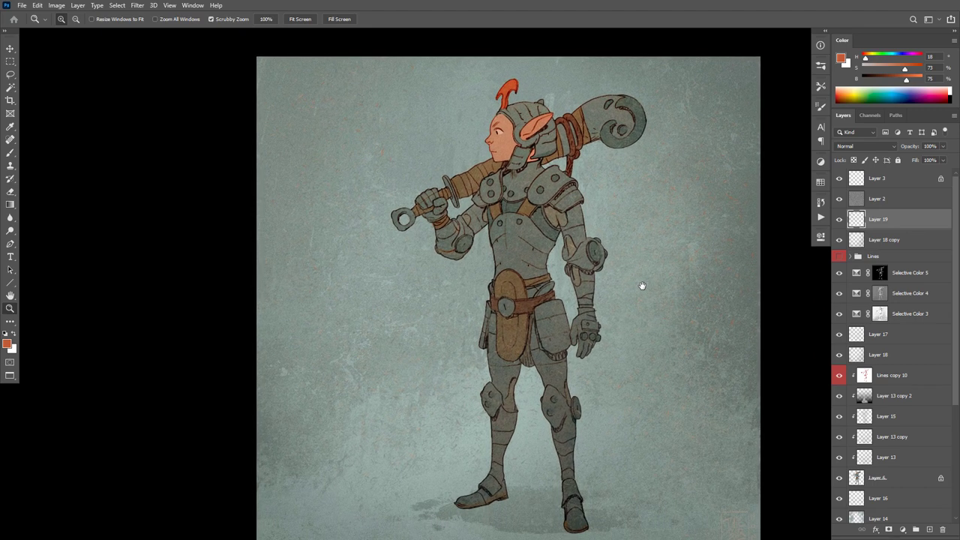
{"action": "left_click_drag", "start_coordinate": [580, 230], "coordinate": [600, 321]}
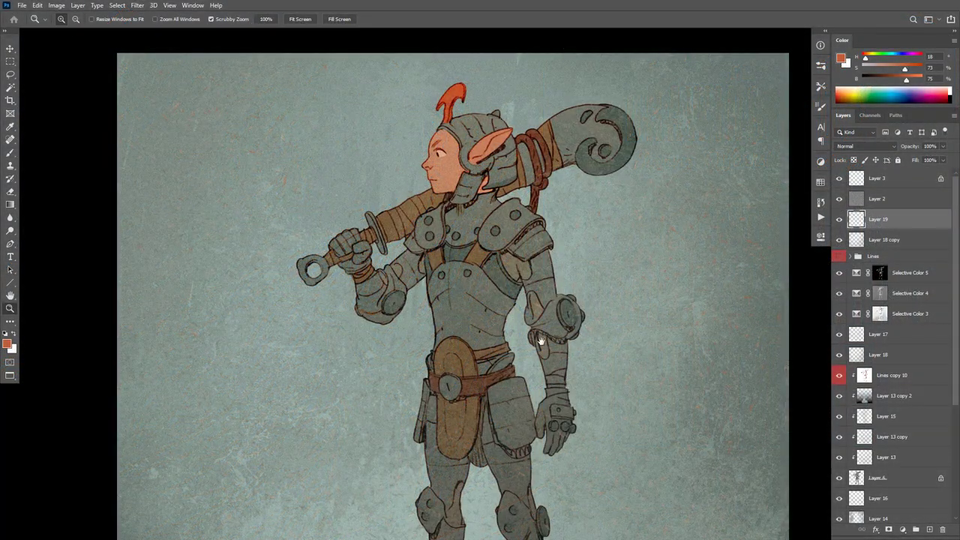
{"action": "left_click_drag", "start_coordinate": [540, 339], "coordinate": [525, 309]}
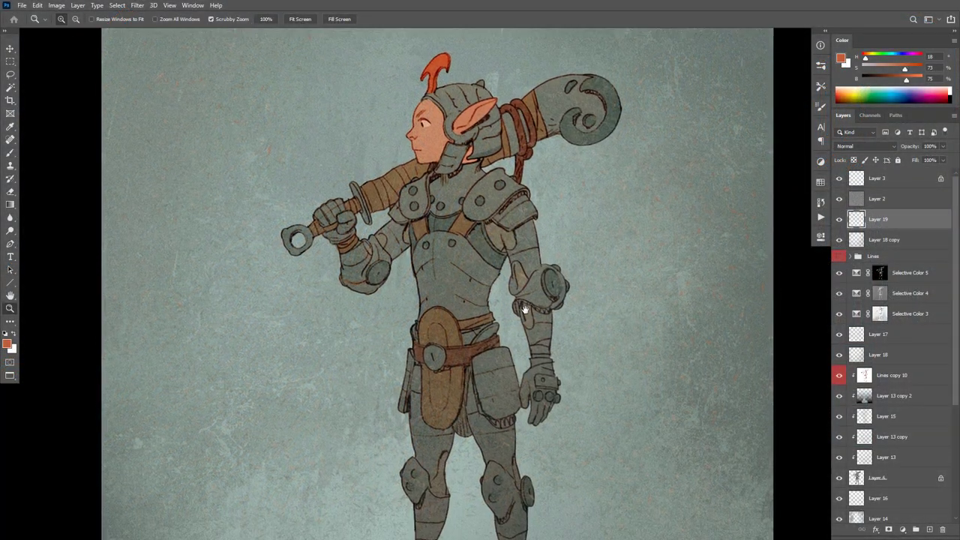